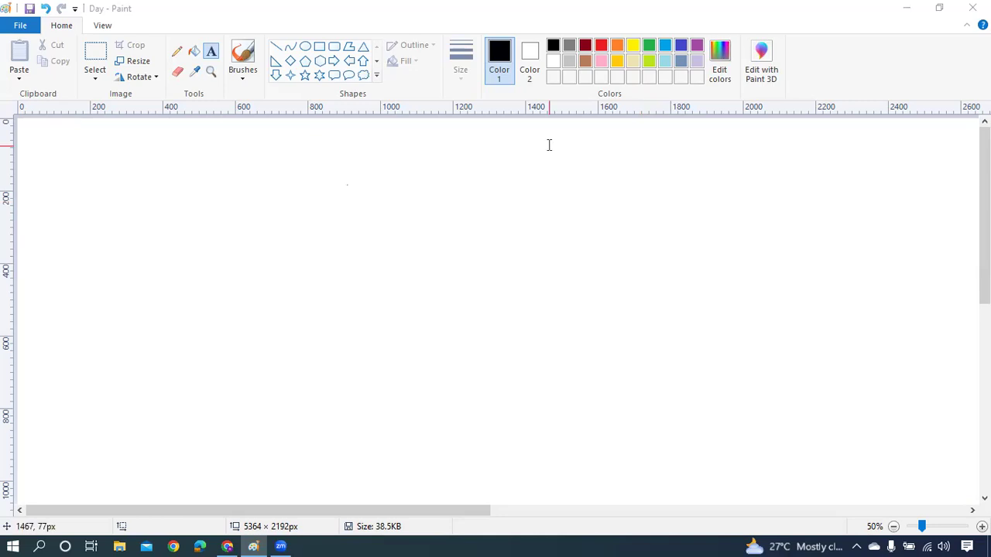
Draw a monitor icon from a rounded rectangle screen with a small rounded stand beneath it.
left_click(336, 51)
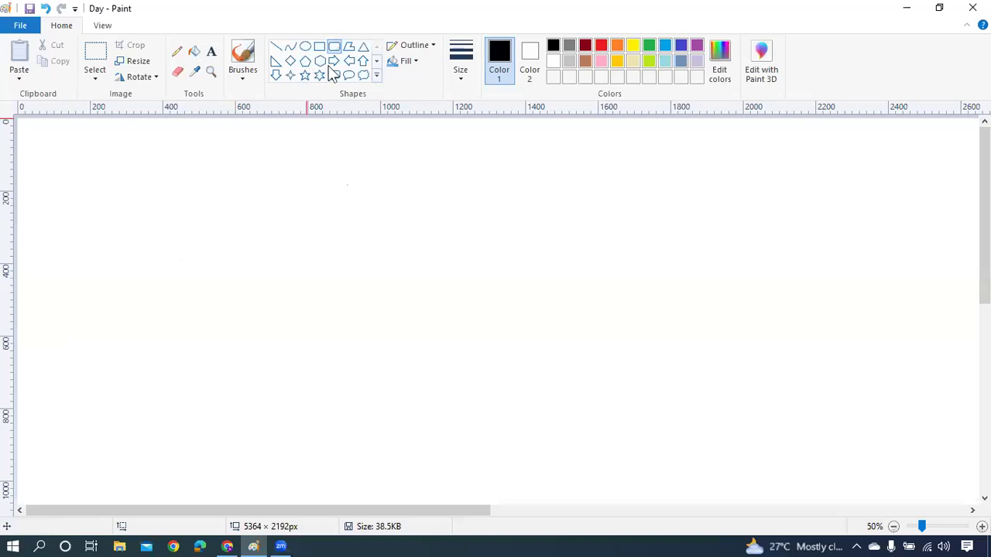
mouse_move(72, 324)
left_mouse_down()
mouse_move(157, 385)
mouse_move(198, 395)
left_mouse_up()
left_click_drag(112, 395, 165, 409)
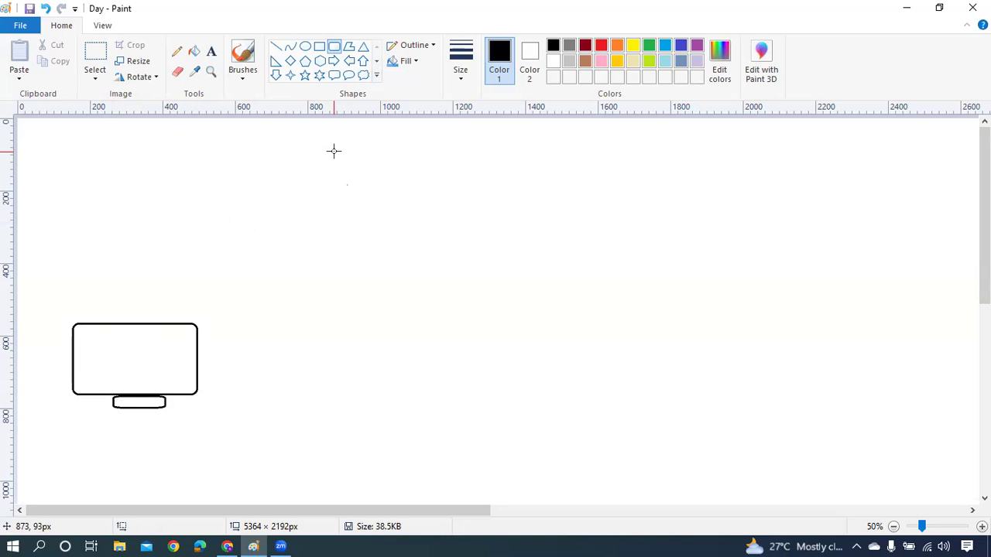
Add a text box beside the monitor and type "Domain Controller".
left_click(210, 51)
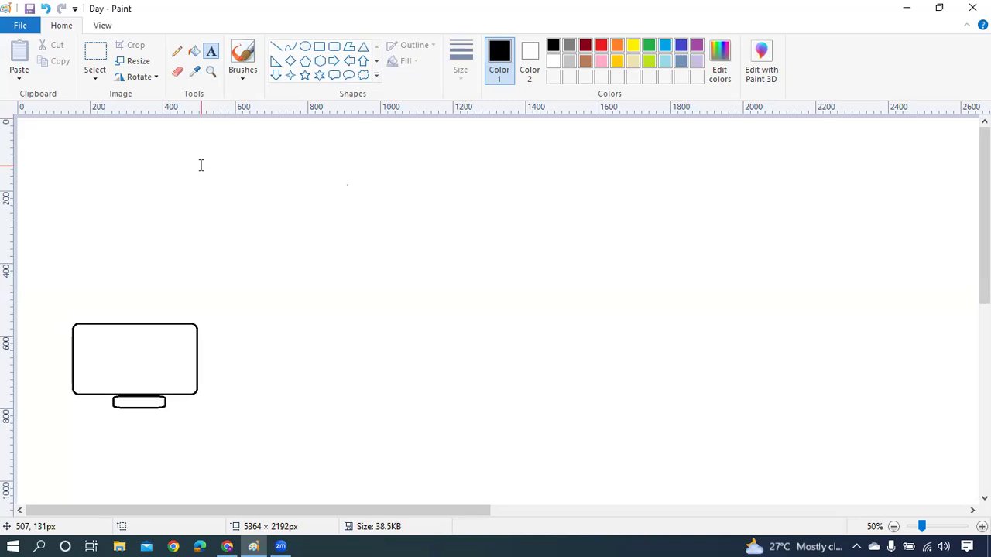
left_click_drag(218, 322, 414, 422)
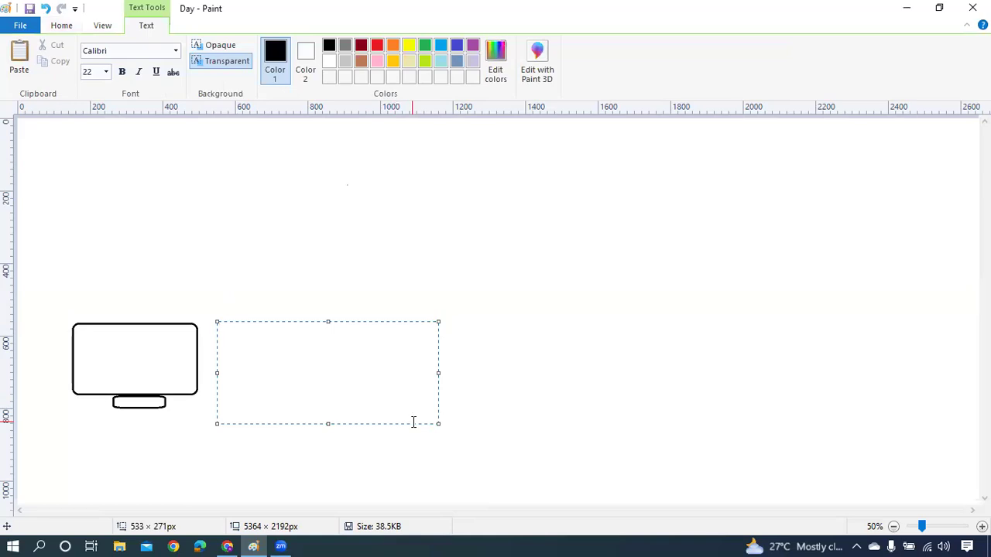
type("omain")
key("Left")
type("D")
key("Right")
key("Right")
key("Right")
key("Right")
type("Controller")
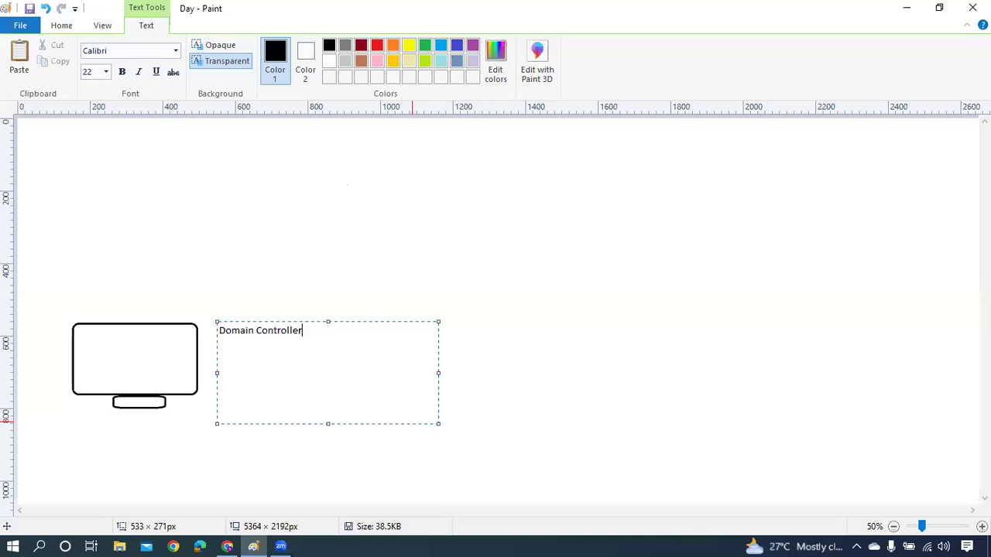
Add a line below reading "ADDS (Active Directory Domain servies )".
key("Return")
key("Return")
type("ADDS")
type(" ()")
type("Active D")
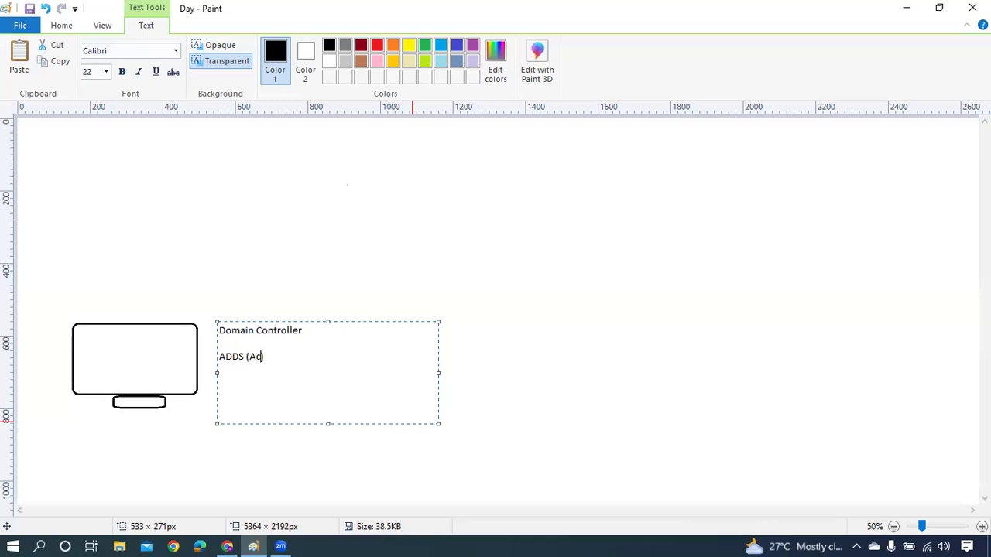
type("irectory D")
type("omain serv")
type("ies")
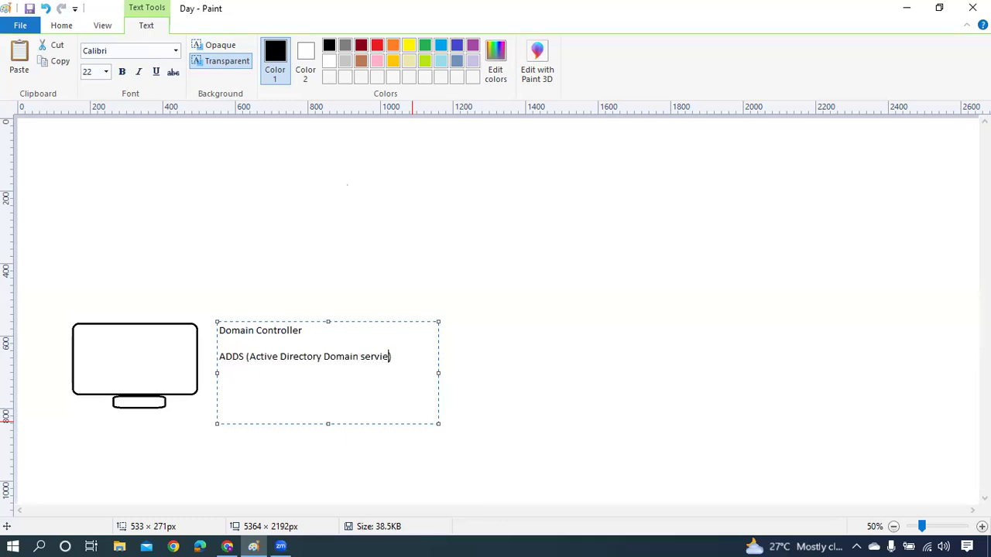
key("Right")
Add a "Domain" line and start an "NTDS.DIT ()" line beneath it.
key("Return")
type("Domain")
type("NTDS")
key("BackSpace")
type(".DIT")
key("BackSpace")
key("BackSpace")
key("BackSpace")
key("BackSpace")
key("BackSpace")
key("BackSpace")
key("BackSpace")
key("BackSpace")
key("Left")
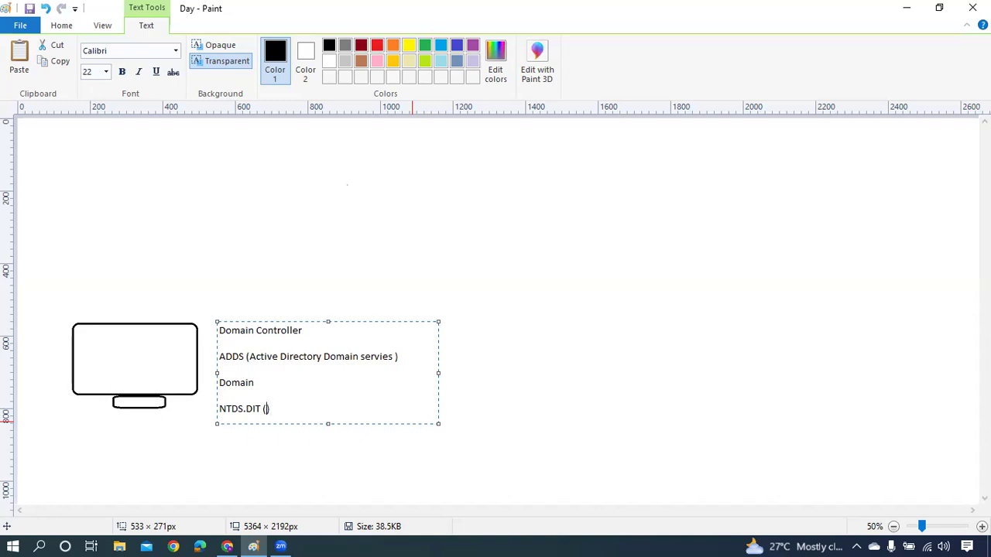
Fill the NTDS.DIT parentheses with "New tech domain services. Directory information tree".
type("New tech domain services. Directort")
key("BackSpace")
type("y information tree")
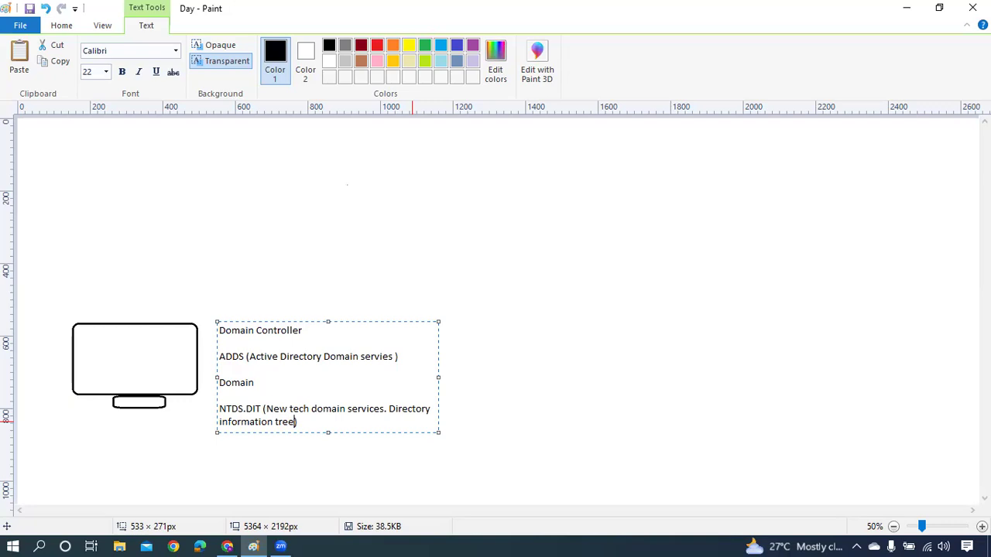
type(")")
Add a line "########## hash" under the NTDS.DIT entry.
key("Return")
type("########## hash")
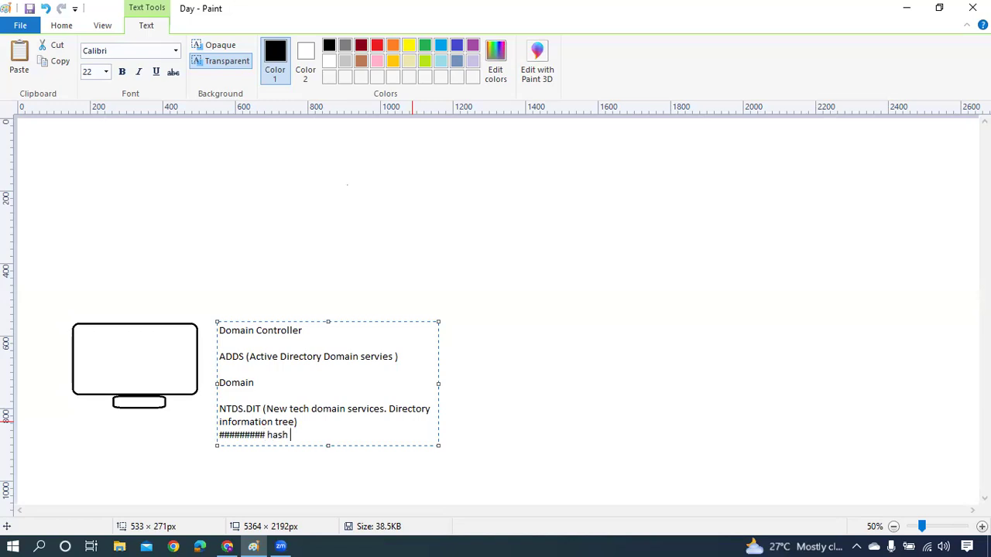
Create a second text box to the right of the notes and type the heading "Object -".
left_click(491, 382)
left_click_drag(470, 302, 522, 352)
left_click_drag(679, 463, 691, 469)
type("Object -")
key("Return")
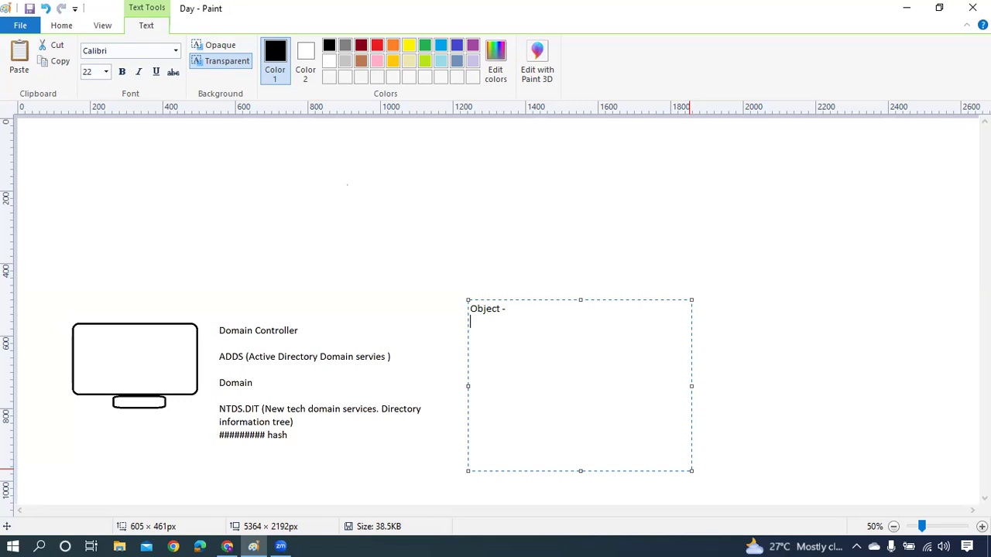
Add the line "LDAP - light weight directory access protocol" followed by a blank line.
type("LDAP - light weight directory access protocol")
key("Return")
key("Return")
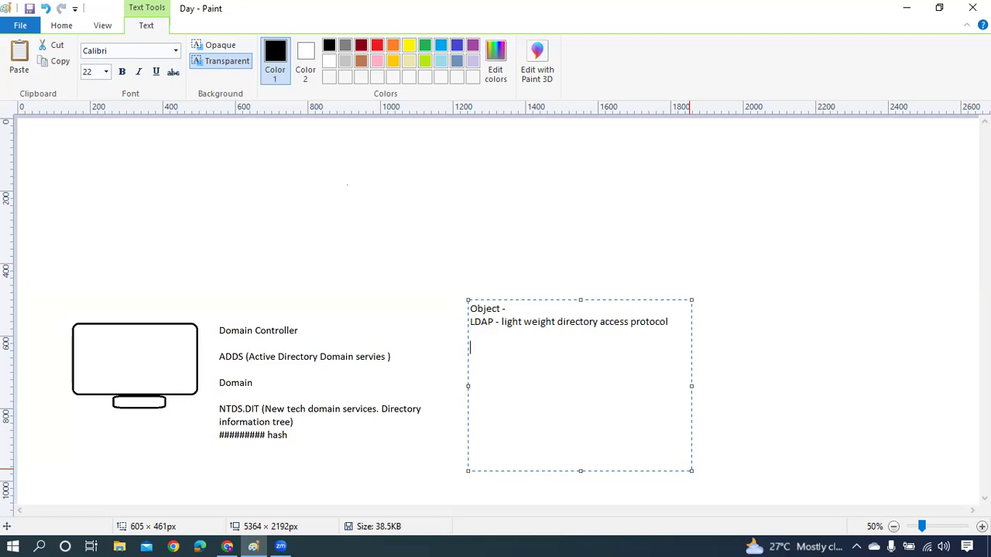
Add the lines "Kerberos \ NTLM", "GPO" and "OU" to the list.
type("Kerberos \\ NTLM")
key("Return")
type("GPO")
key("Return")
type("OU")
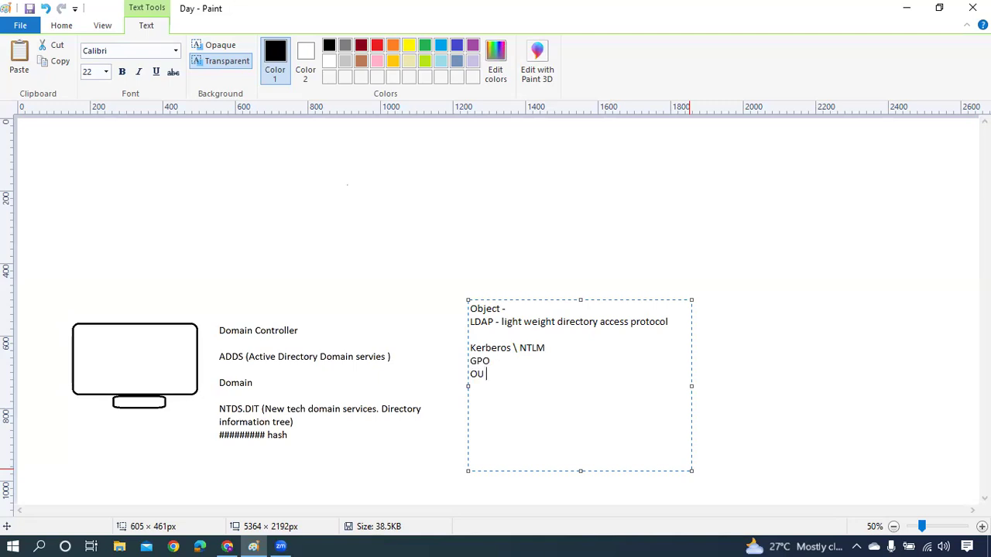
Add "FISMO" after a blank line at the end of the list.
key("Return")
key("Return")
type("FISMO")
key("Left")
key("Left")
key("BackSpace")
key("BackSpace")
type("S")
key("Left")
type("I")
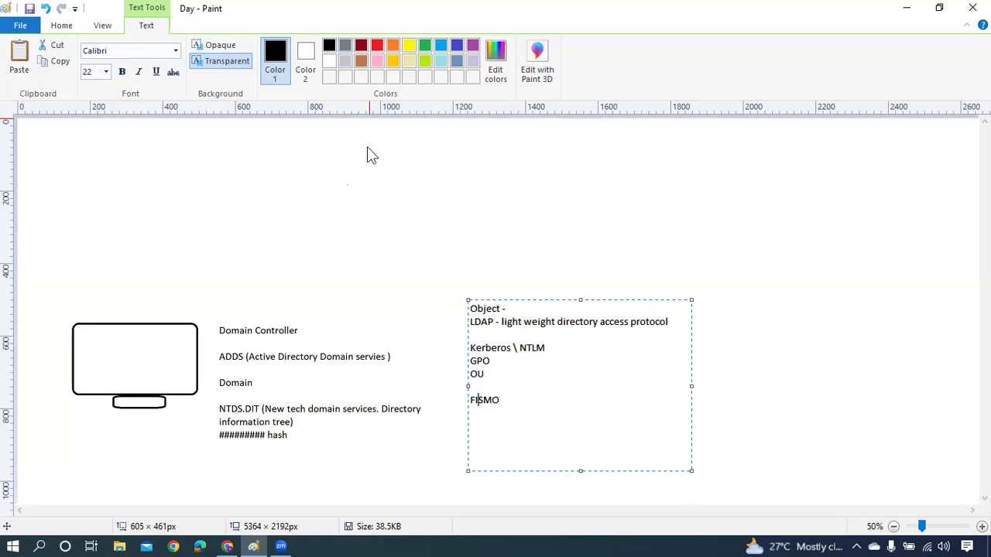
Draw a green rounded rectangle inside the monitor's screen.
left_click(424, 45)
left_click(101, 290)
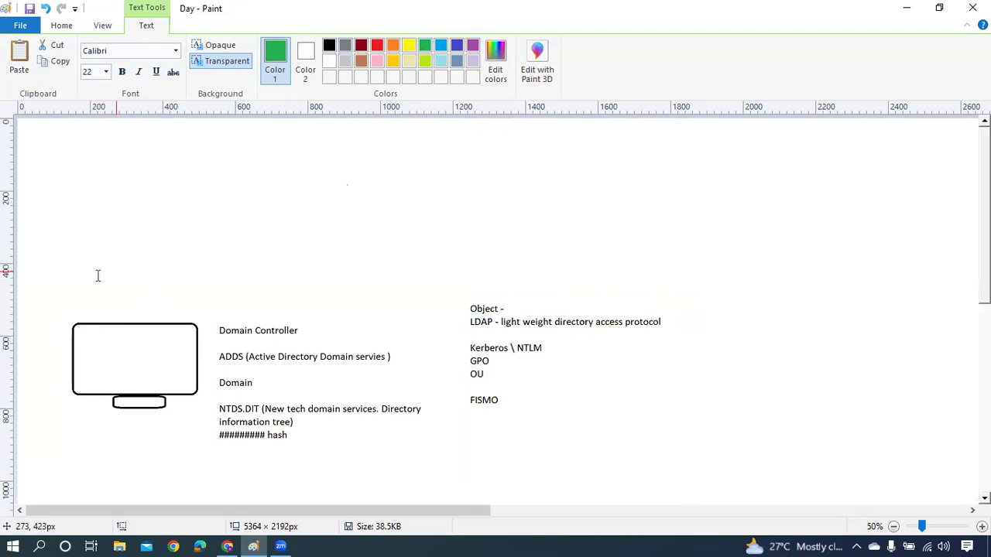
left_click(339, 48)
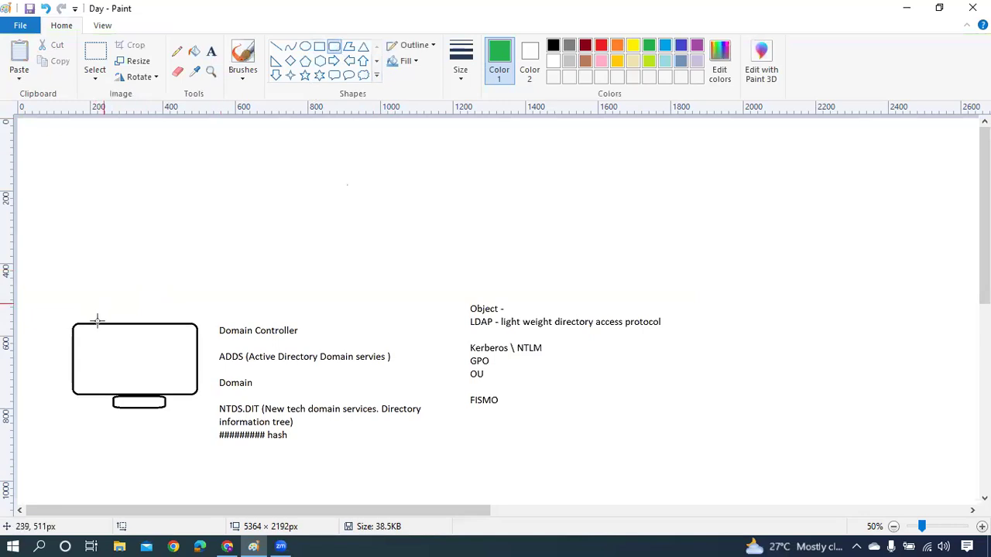
left_click_drag(84, 331, 185, 382)
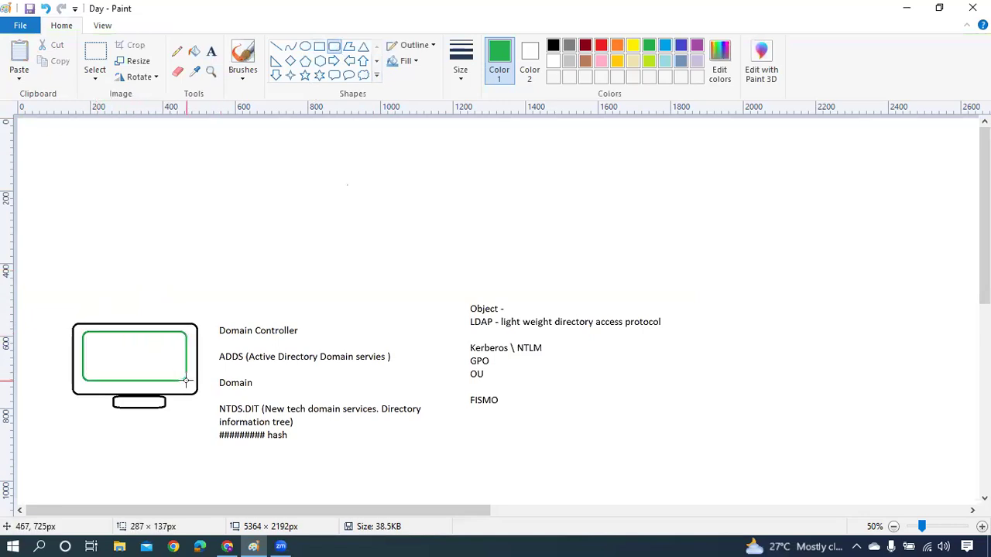
Draw a second black monitor icon above the first, with stand and inner screen rectangle.
left_click(338, 48)
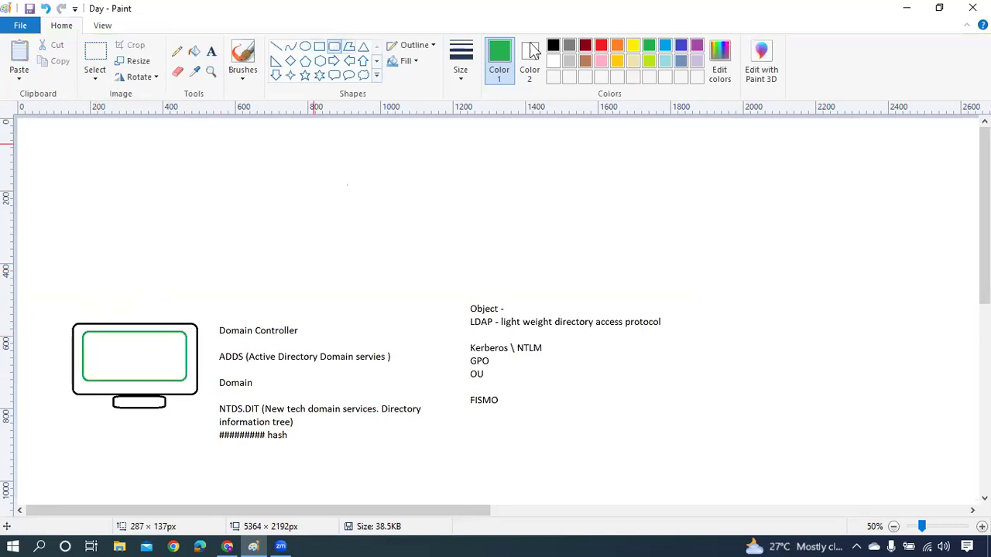
left_click(553, 45)
left_click_drag(52, 206, 171, 276)
left_click_drag(92, 277, 113, 287)
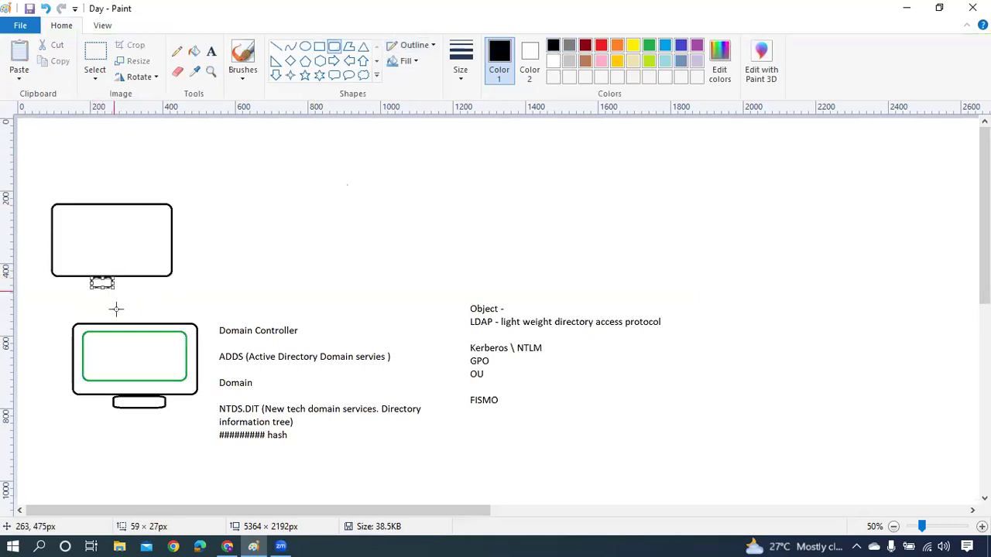
left_click_drag(62, 214, 156, 265)
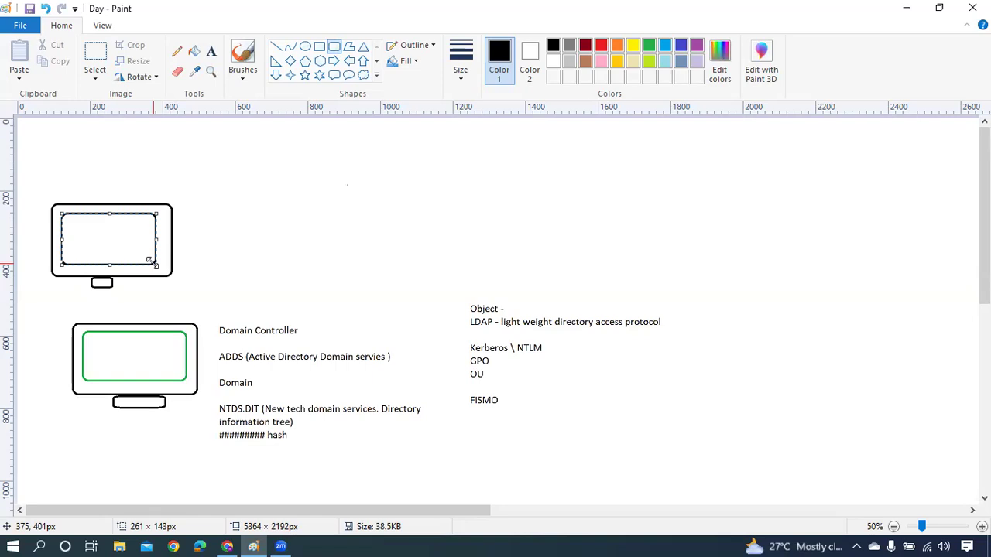
Label the upper monitor "ADC".
left_click(211, 51)
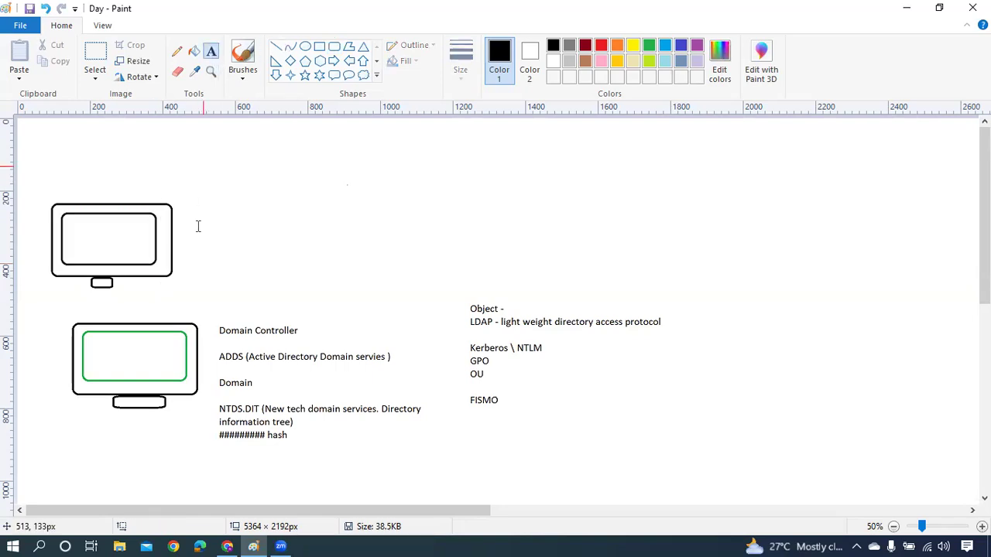
left_click_drag(179, 200, 359, 237)
type("ADC")
key("Return")
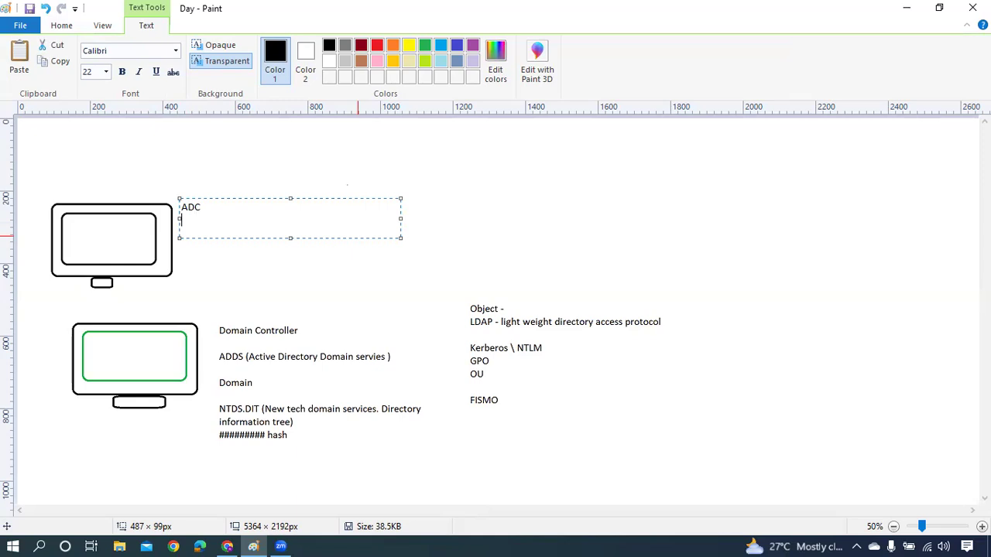
left_click(349, 267)
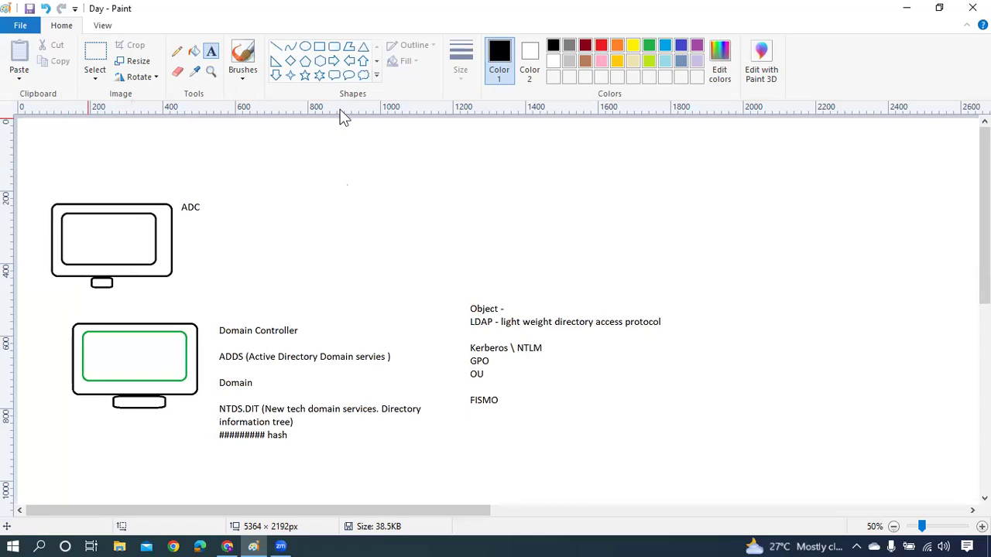
Draw a triangle near the top centre of the canvas.
left_click(363, 46)
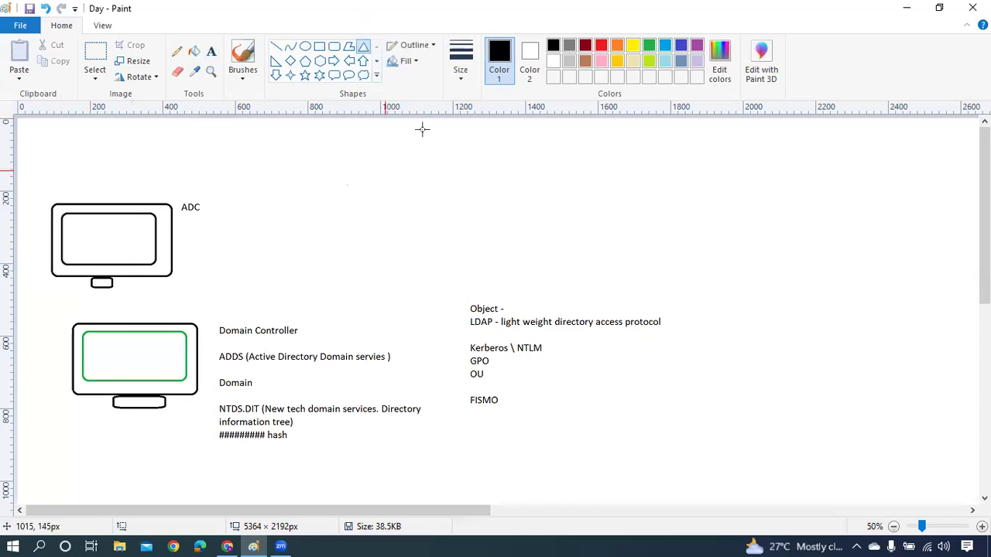
left_click_drag(422, 125, 526, 202)
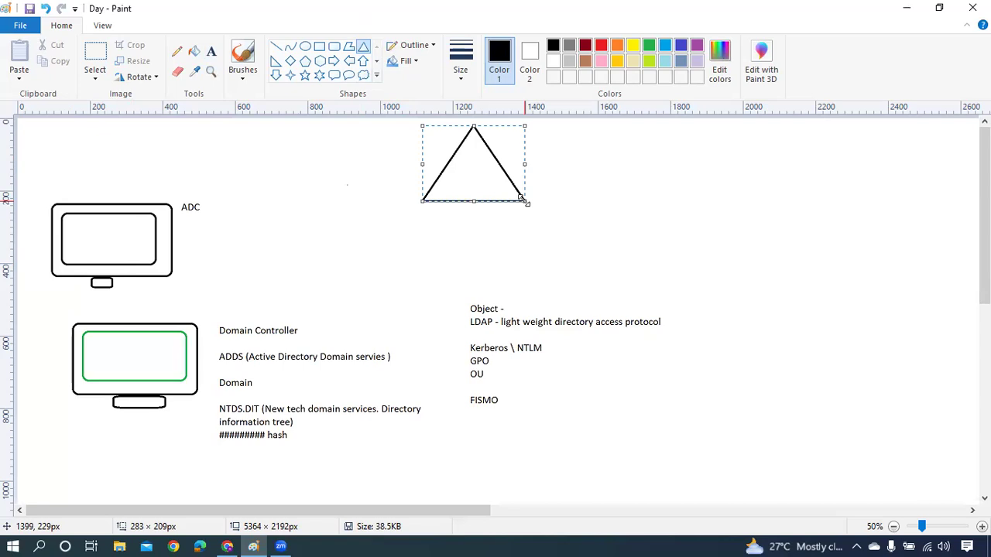
left_click(329, 312)
Label the triangle "Tenant (Microsoft Entra ID)" beside it.
left_click(211, 51)
left_click(516, 127)
left_click_drag(728, 185, 733, 189)
type("Tenan")
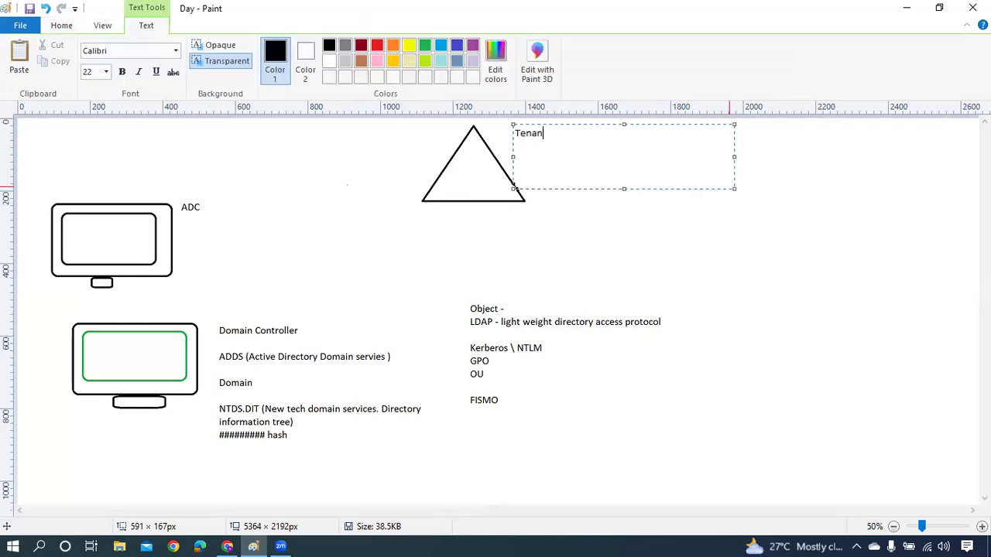
type("t Microsoft Entra")
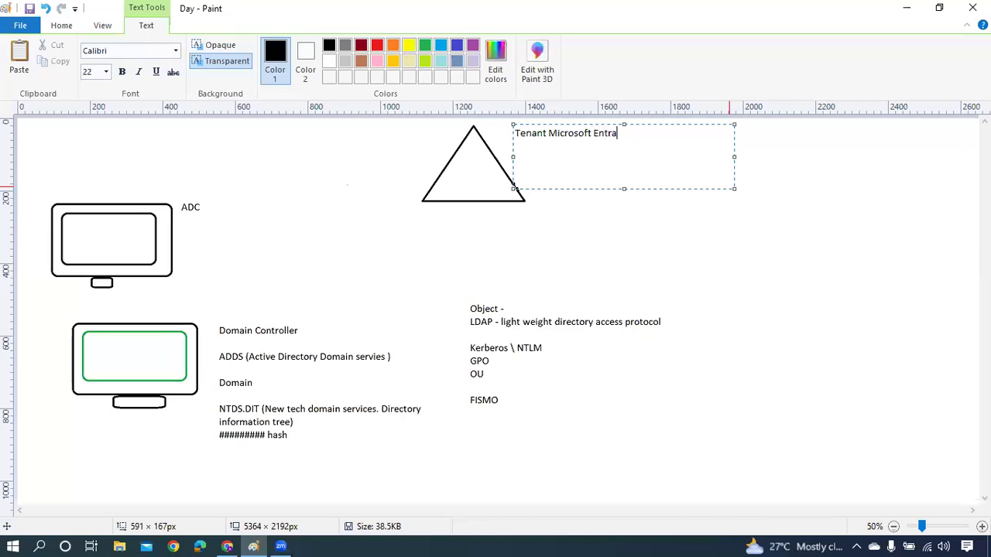
type(" ID)")
key("Left")
key("Left")
key("Left")
key("Left")
key("Left")
key("Left")
key("Left")
key("Left")
key("Left")
key("Left")
key("Left")
key("Left")
key("Left")
key("Left")
key("Left")
key("Left")
key("Left")
key("Left")
key("Left")
type("(")
key("Right")
key("Right")
key("Right")
key("Right")
key("Right")
key("Right")
key("Right")
key("Right")
key("Right")
key("Right")
key("Right")
key("Right")
key("Right")
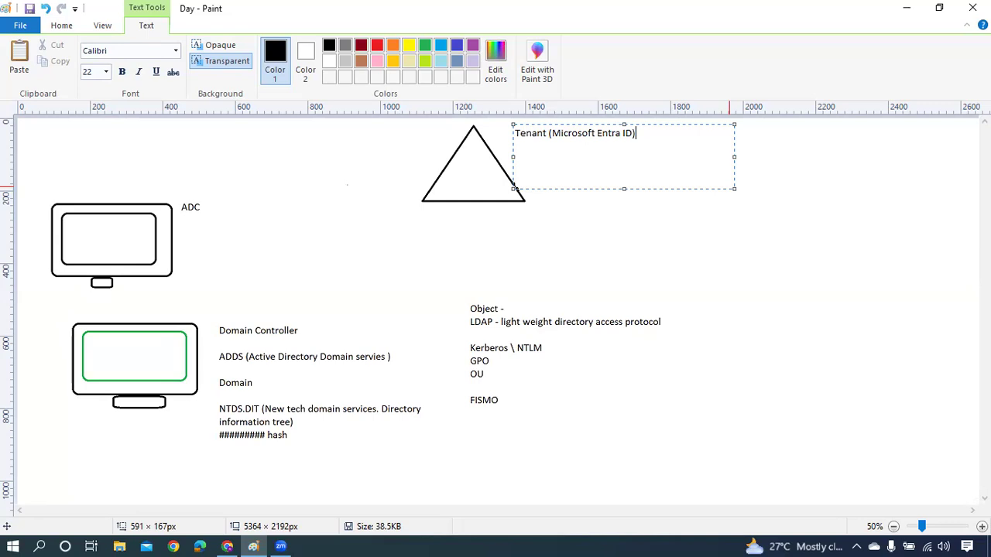
Add the line "Isolation" under the tenant label.
key("Return")
type("Iscolation")
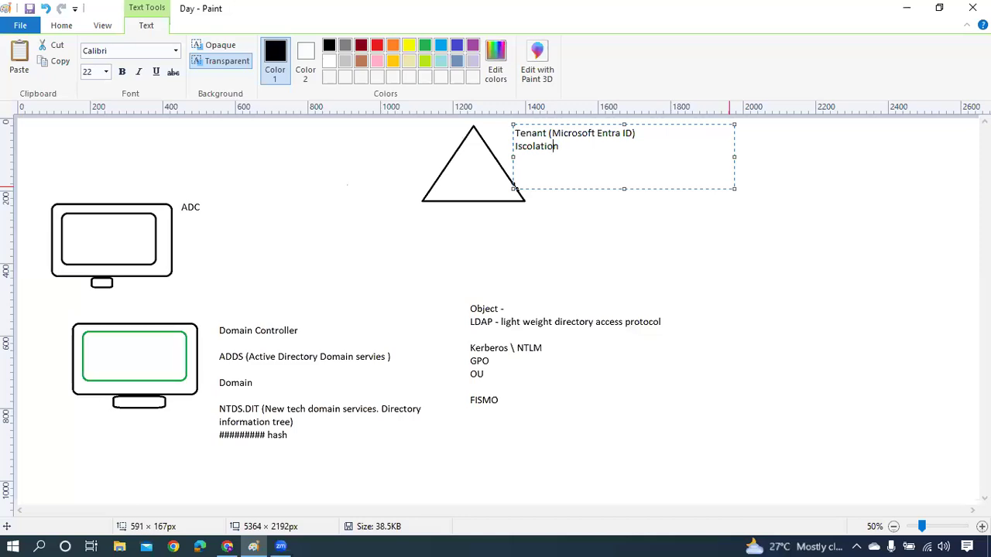
key("BackSpace")
left_click(708, 287)
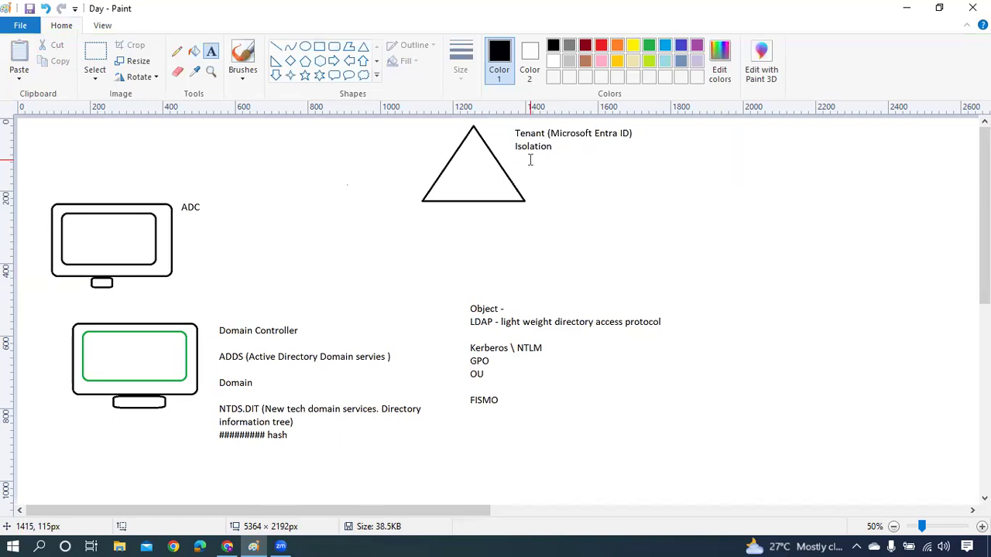
Draw another triangle in the empty area further right on the canvas.
left_click_drag(535, 161, 784, 286)
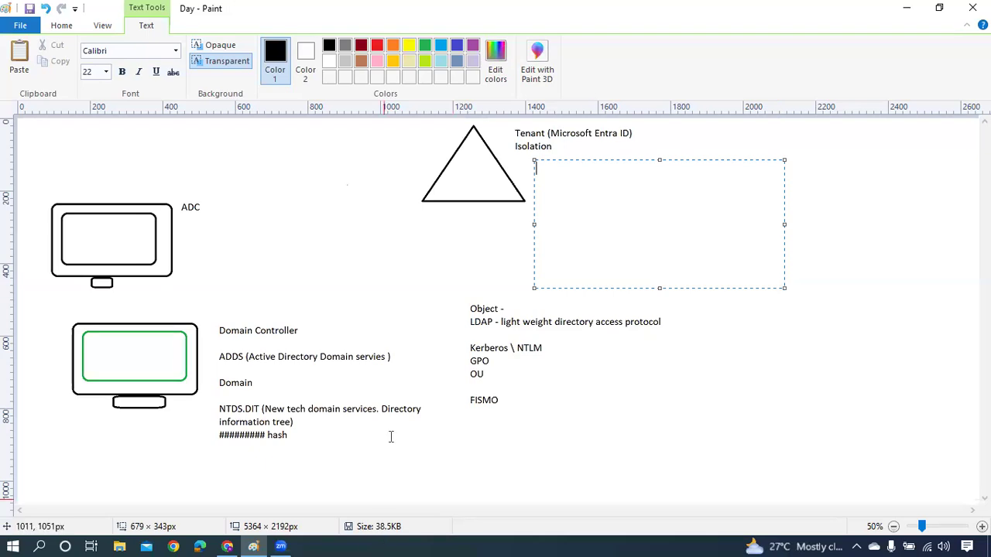
left_click(334, 489)
left_click_drag(336, 511, 589, 495)
left_click(363, 47)
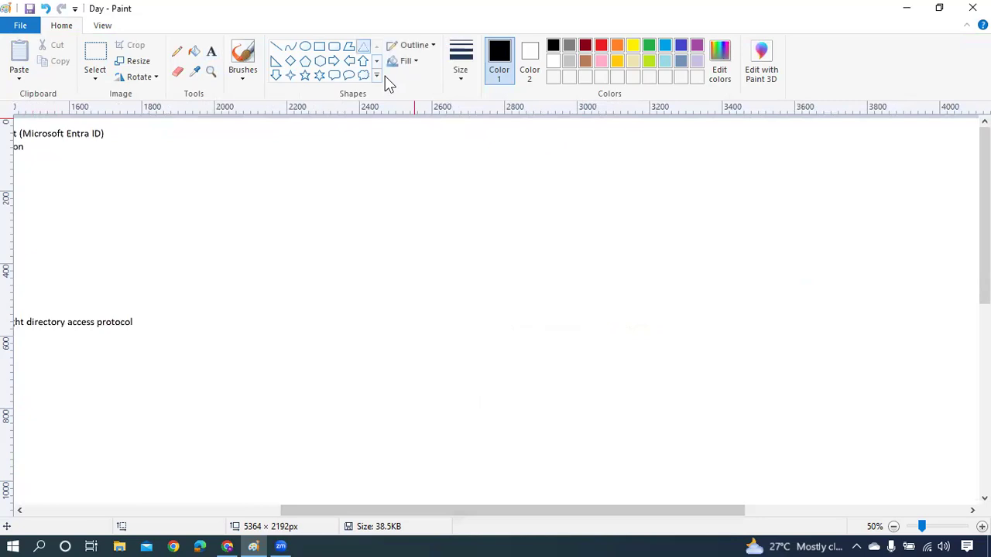
left_click_drag(426, 127, 550, 207)
Label the new triangle "Tenant".
left_click(212, 51)
left_click(539, 130)
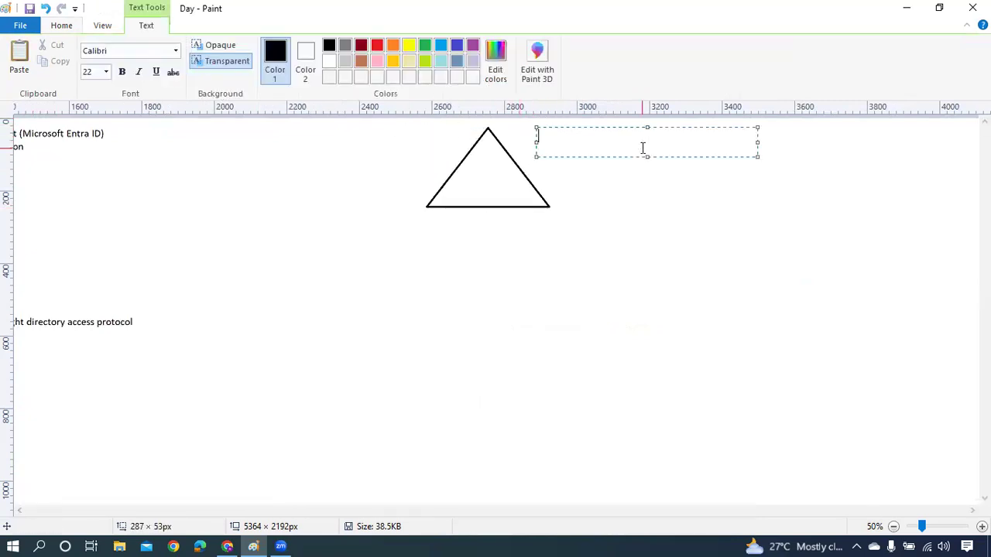
type("Tenant")
left_click(457, 160)
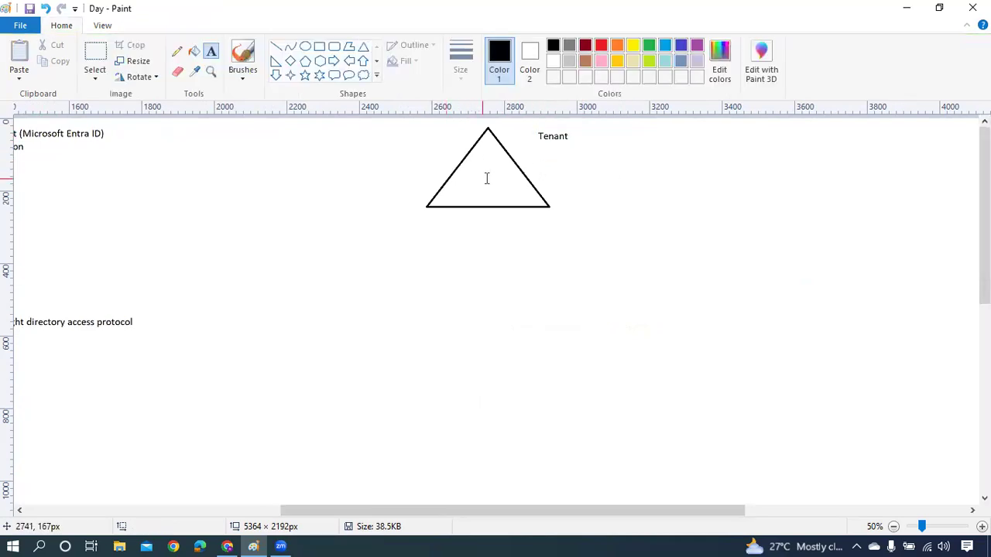
Add the line "Isolation" under the new "Tenant" label.
left_click(543, 149)
type("Is")
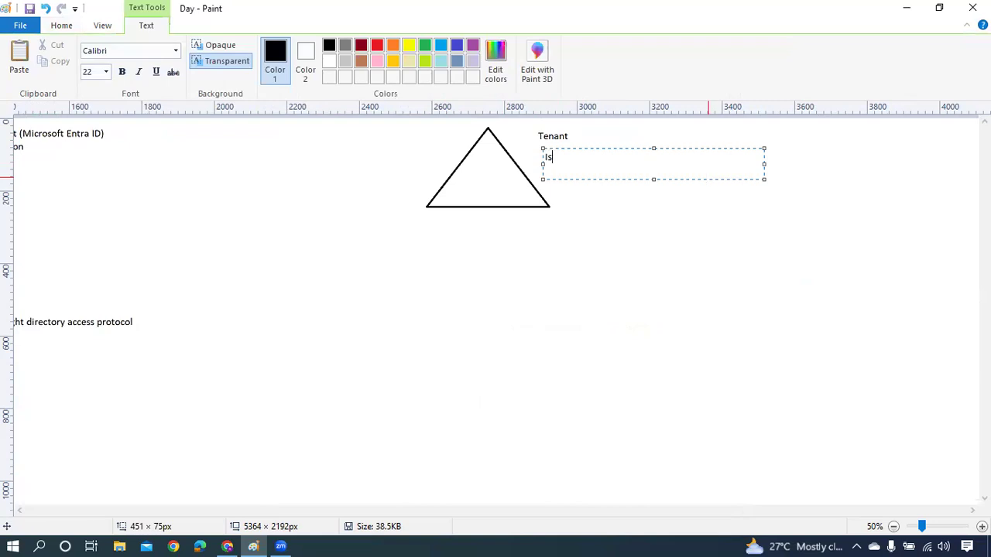
type("olation")
left_click(686, 184)
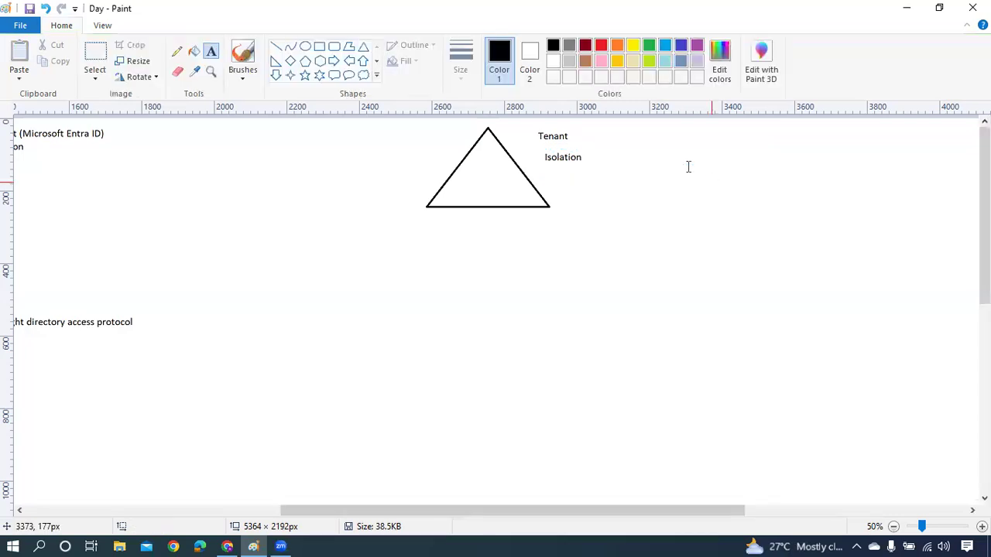
Draw four stars in a row below the right-hand triangle.
left_click(305, 75)
left_click_drag(347, 263, 387, 294)
left_click_drag(532, 265, 581, 297)
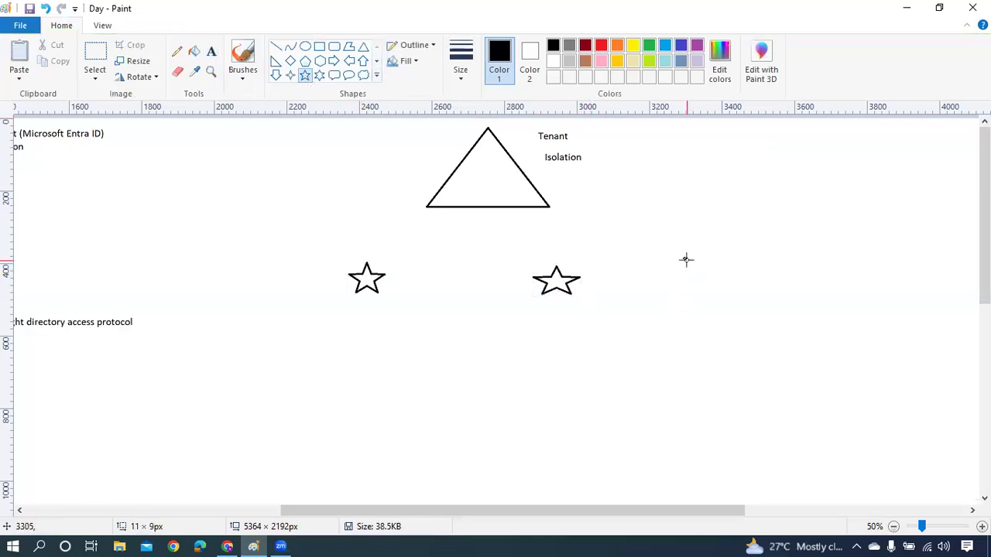
left_click_drag(683, 258, 728, 290)
left_click_drag(838, 259, 878, 288)
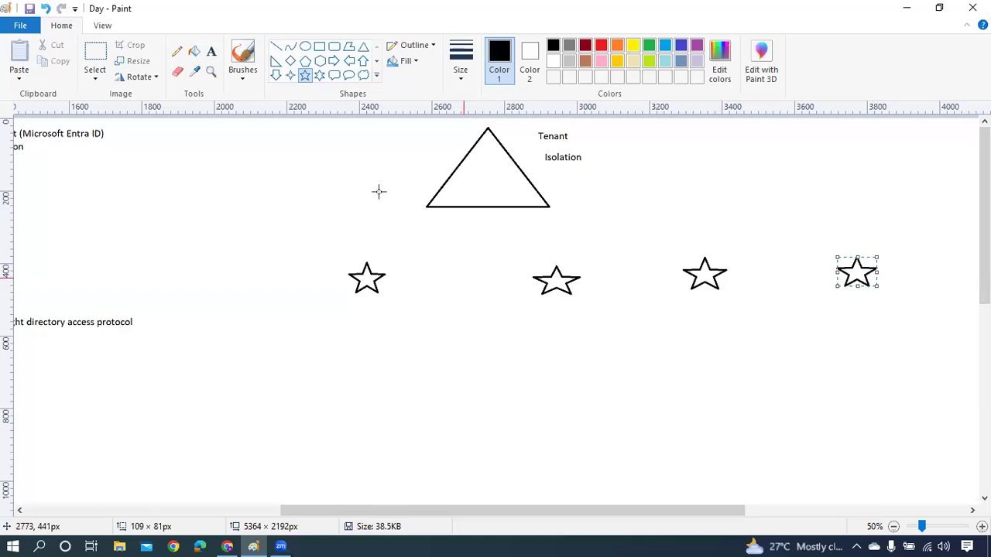
Label the first two stars "Dev" and "QA".
left_click(214, 54)
mouse_move(314, 237)
left_mouse_down()
mouse_move(535, 273)
mouse_move(611, 259)
left_mouse_up()
type("Dev")
left_click(575, 228)
type("QA")
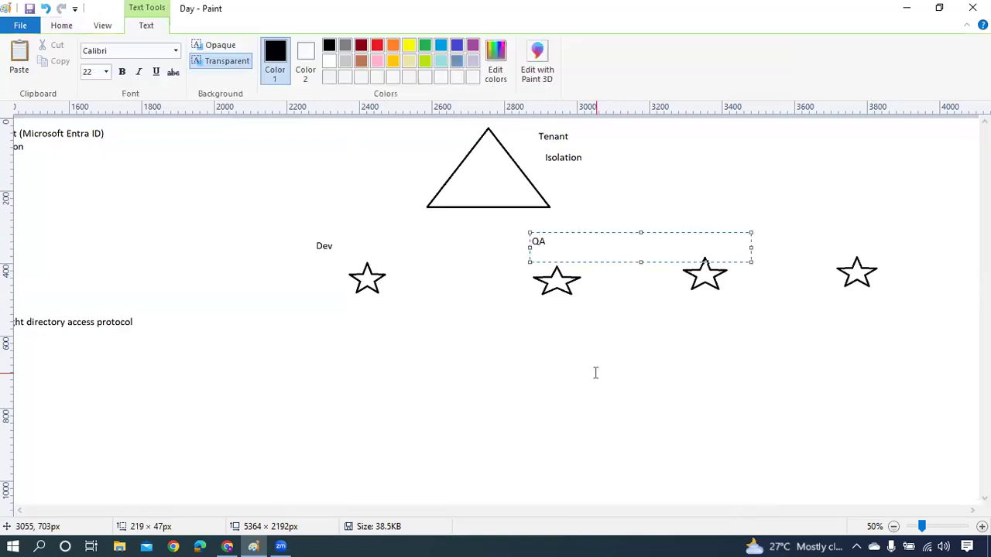
Label the remaining two stars "UAT" and "Prod".
left_click(686, 232)
left_click_drag(666, 231, 747, 251)
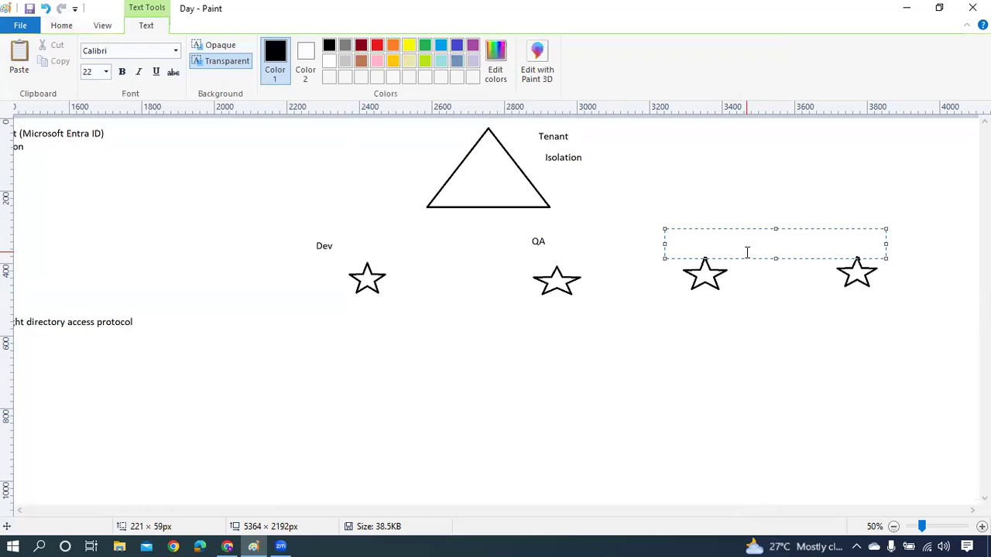
type("UAT")
left_click(748, 294)
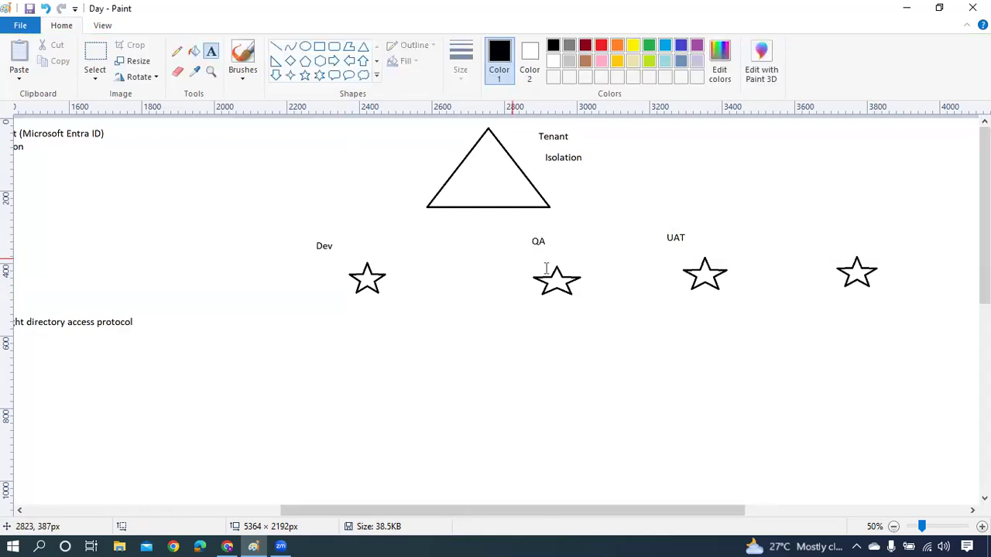
left_click_drag(824, 221, 963, 249)
type("Prod")
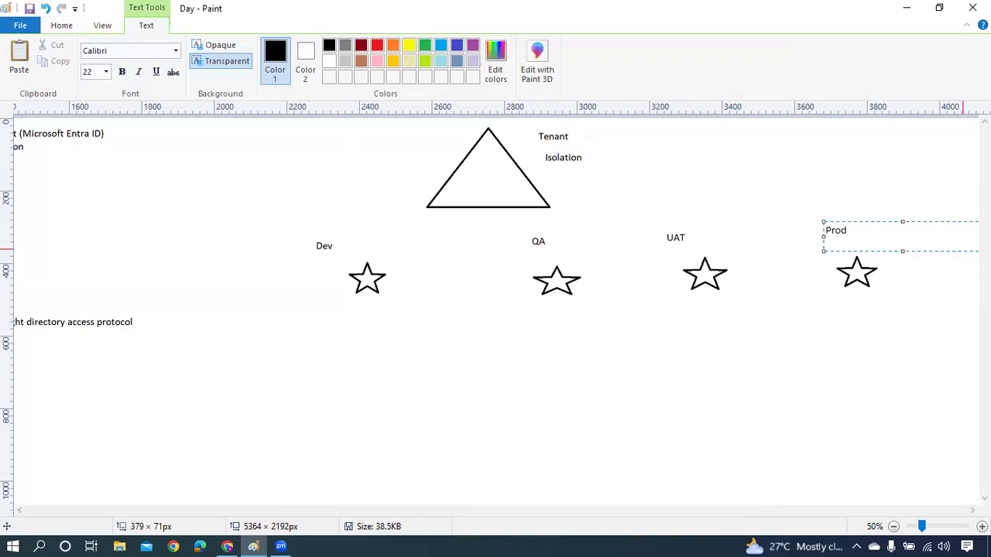
left_click(787, 313)
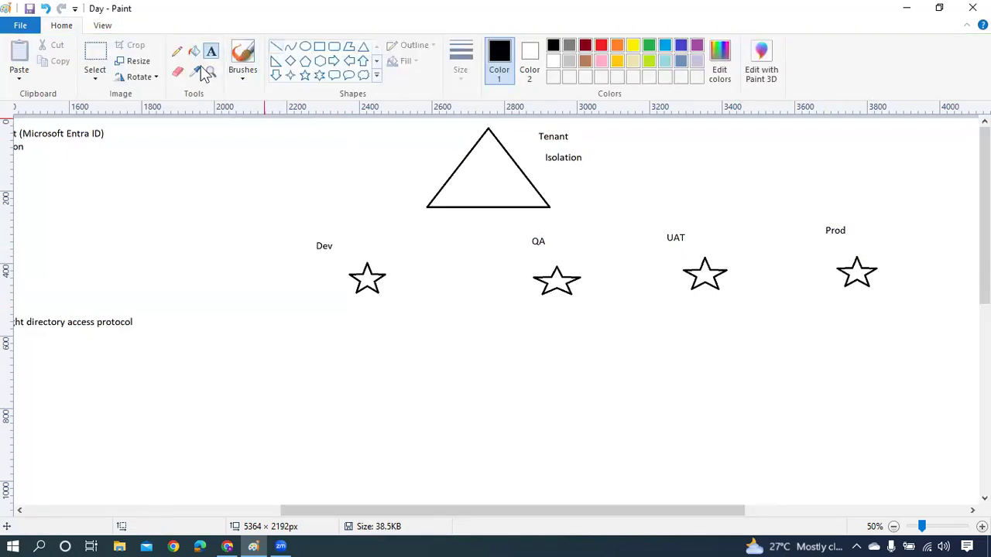
Draw branching lines down from the Dev, QA and UAT stars, two each for Dev and QA and three for UAT.
left_click(276, 46)
left_click_drag(356, 295, 306, 373)
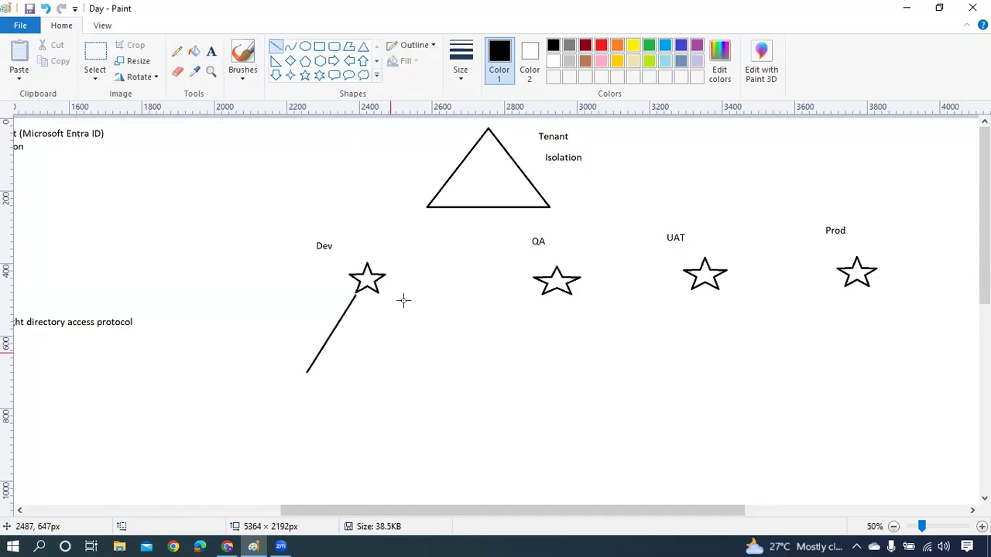
left_click_drag(370, 291, 424, 366)
left_click_drag(555, 289, 497, 369)
left_click_drag(560, 286, 617, 369)
left_click_drag(702, 290, 655, 369)
mouse_move(703, 293)
left_mouse_down()
mouse_move(726, 334)
mouse_move(703, 293)
mouse_move(725, 365)
left_mouse_up()
left_click(720, 332)
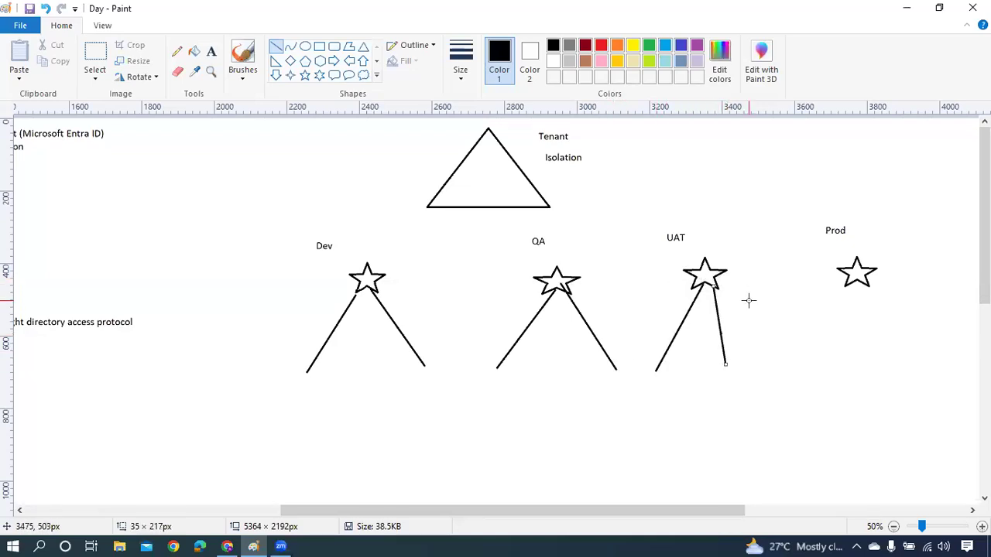
left_click_drag(719, 274, 792, 359)
Draw rounded rectangles at the ends of the Dev and QA branch lines.
left_click(334, 46)
left_click_drag(287, 370, 330, 397)
left_click_drag(404, 364, 439, 391)
left_click_drag(480, 368, 518, 399)
left_click_drag(595, 369, 628, 396)
Draw two lines down from the left Dev box and a rounded rectangle at the end of the left line.
left_click(276, 46)
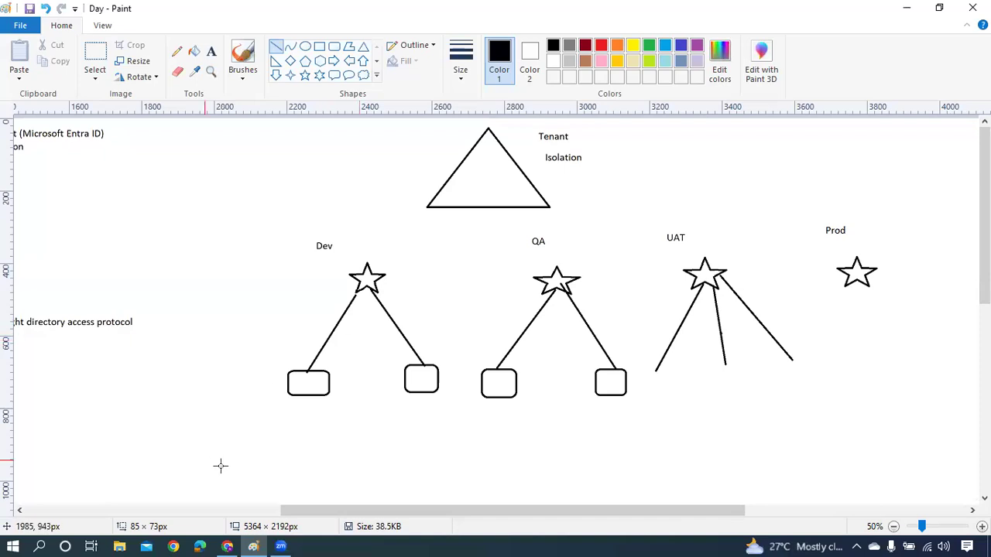
left_click_drag(288, 395, 231, 468)
left_click_drag(299, 394, 340, 466)
left_click(334, 46)
left_click_drag(206, 465, 248, 491)
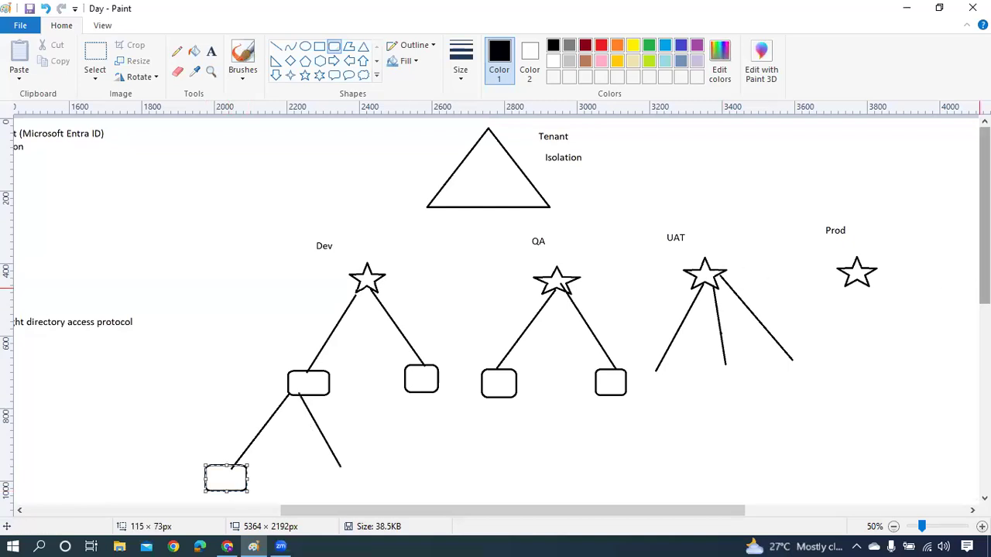
Turn the lower boxes into monitor icons by adding a stand and a second screen with stand.
scroll(211, 405, "down", 2)
left_click_drag(222, 393, 236, 404)
mouse_move(320, 370)
left_mouse_down()
mouse_move(361, 404)
mouse_move(338, 410)
mouse_move(348, 414)
left_mouse_up()
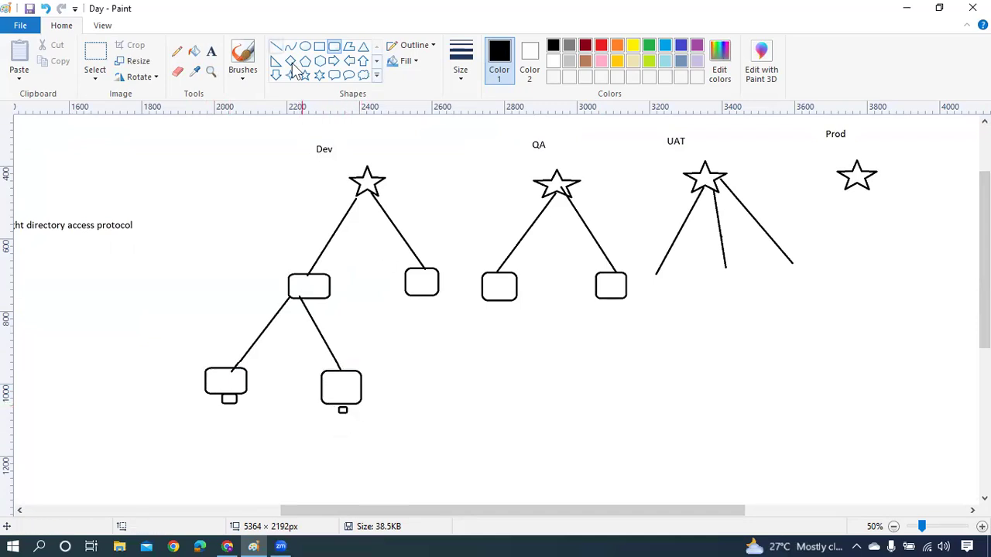
Draw a line down from the right Dev box to a database cylinder built from two ellipses and two vertical lines.
left_click(275, 46)
mouse_move(423, 300)
left_mouse_down()
mouse_move(406, 373)
mouse_move(436, 389)
left_mouse_up()
left_click(305, 46)
left_click_drag(391, 411, 441, 433)
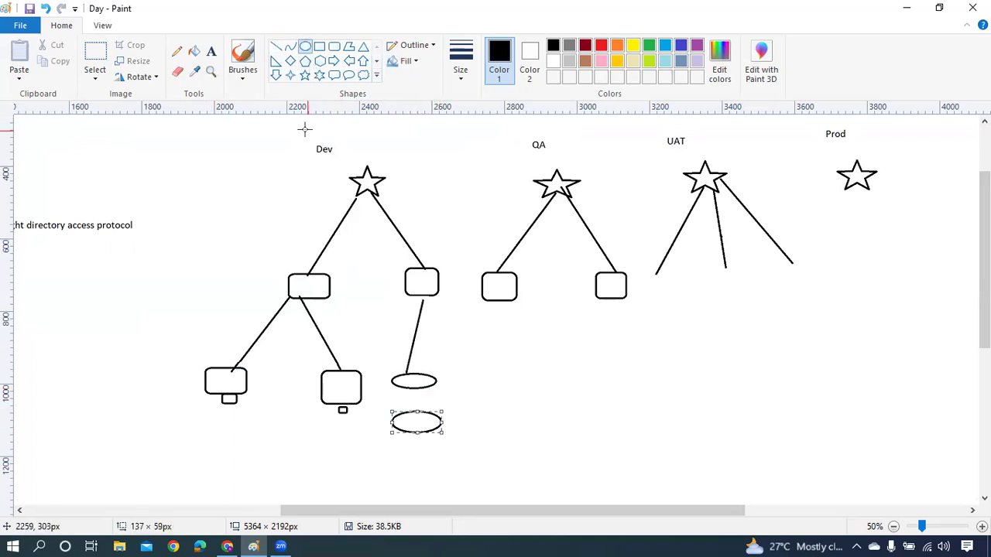
left_click(276, 47)
left_click_drag(393, 381, 393, 422)
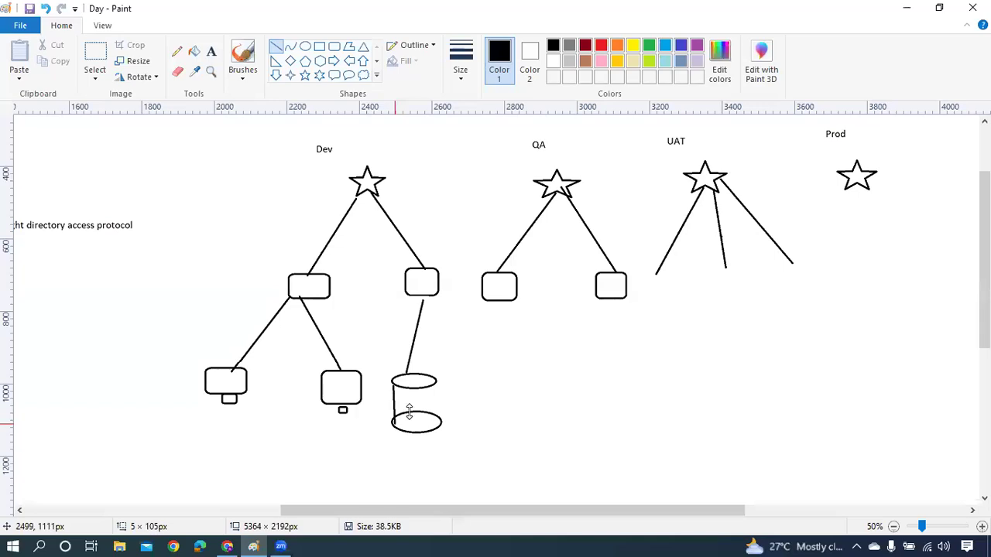
left_click_drag(436, 381, 440, 422)
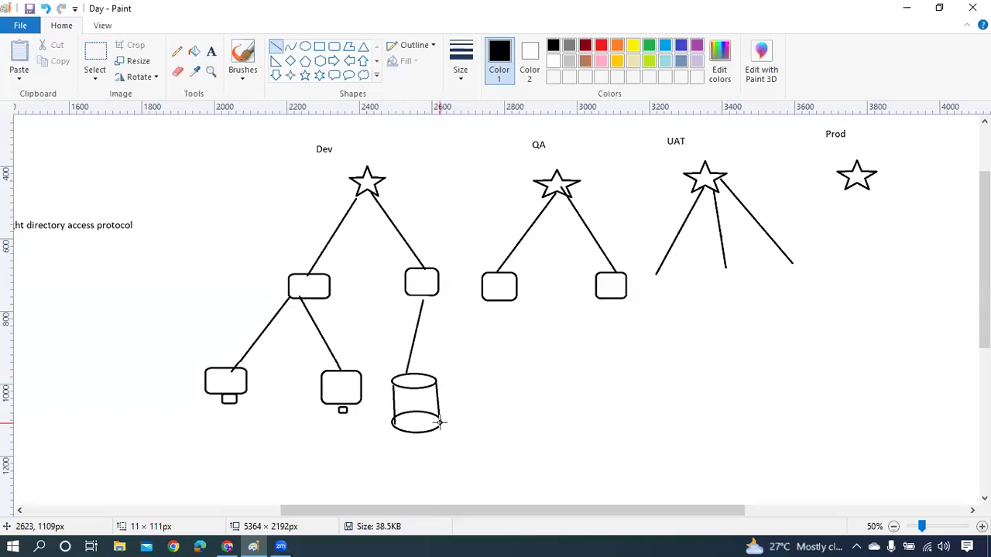
Draw an arrow pointing at the monitor icons and label it "Resources".
left_click(335, 61)
mouse_move(109, 377)
left_mouse_down()
mouse_move(144, 395)
mouse_move(190, 395)
left_mouse_up()
left_click(211, 52)
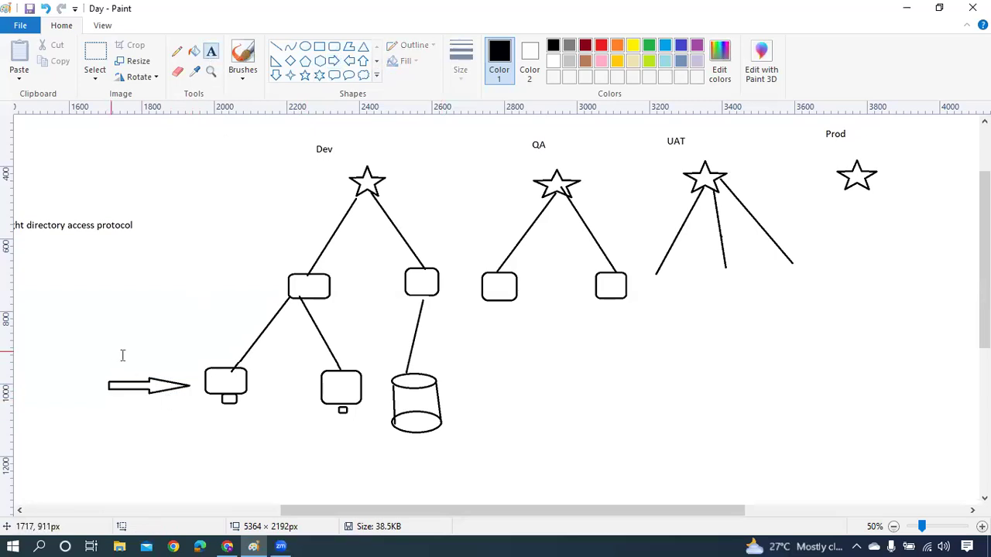
left_click_drag(110, 350, 176, 370)
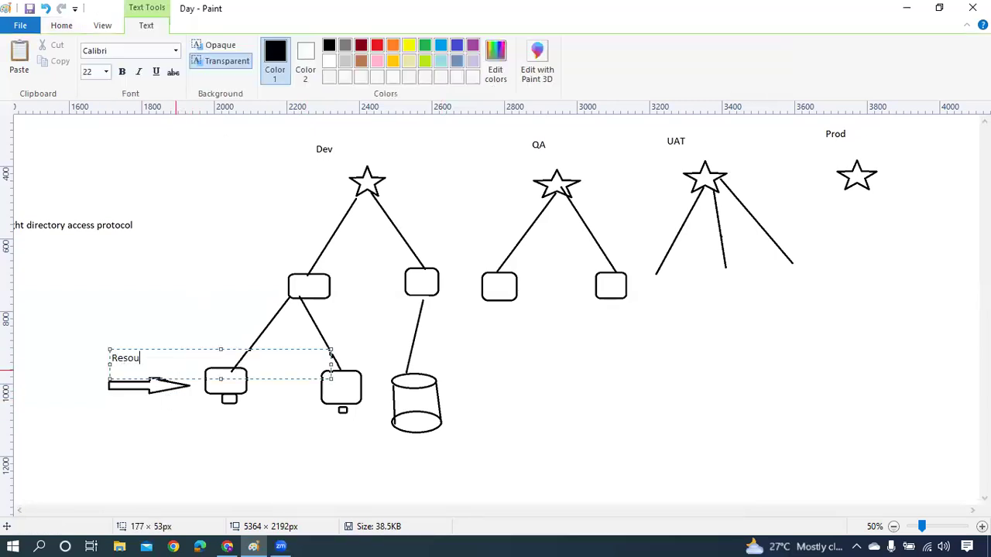
left_click(221, 405)
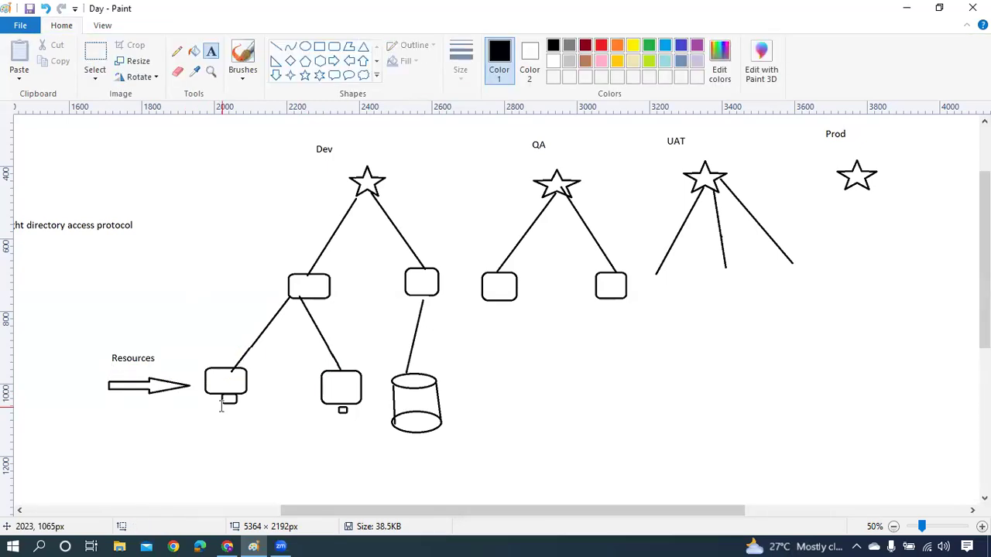
Draw an arrow pointing at the Dev boxes and label it "RG".
left_click(334, 61)
left_click_drag(209, 278, 258, 291)
left_click(210, 51)
left_click_drag(258, 256, 306, 279)
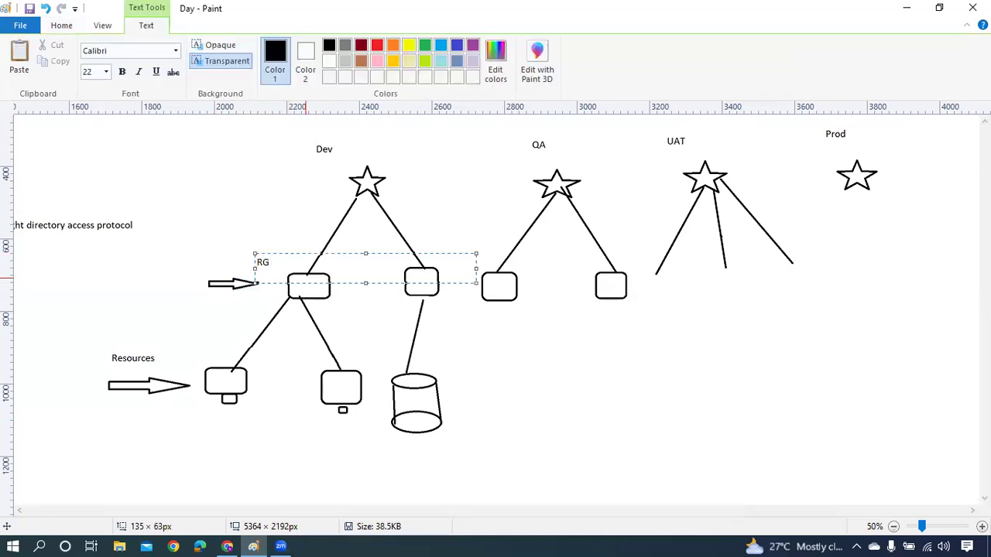
left_click(317, 178)
Label the Dev star "Subscription".
left_click_drag(289, 163, 365, 186)
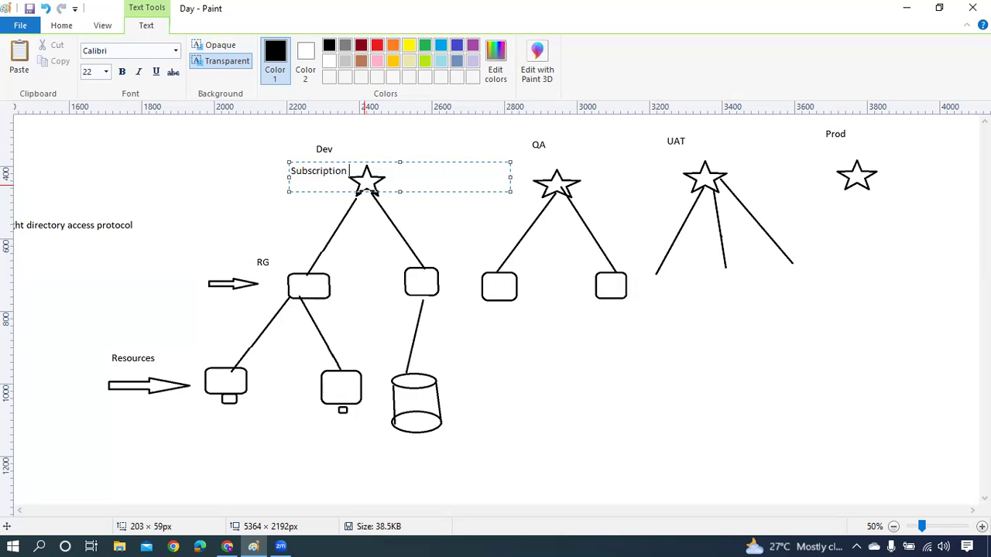
left_click(411, 224)
Add the notes "user", "groups" and "Tenanat ID" beside the first tenant's Isolation label.
scroll(503, 247, "up", 3)
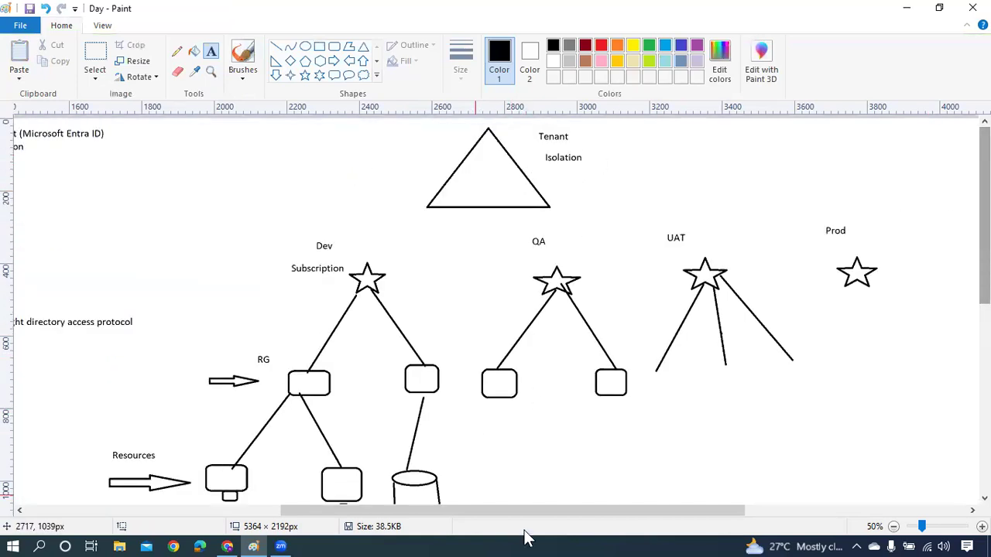
left_click_drag(511, 513, 366, 507)
left_click_drag(307, 159, 502, 250)
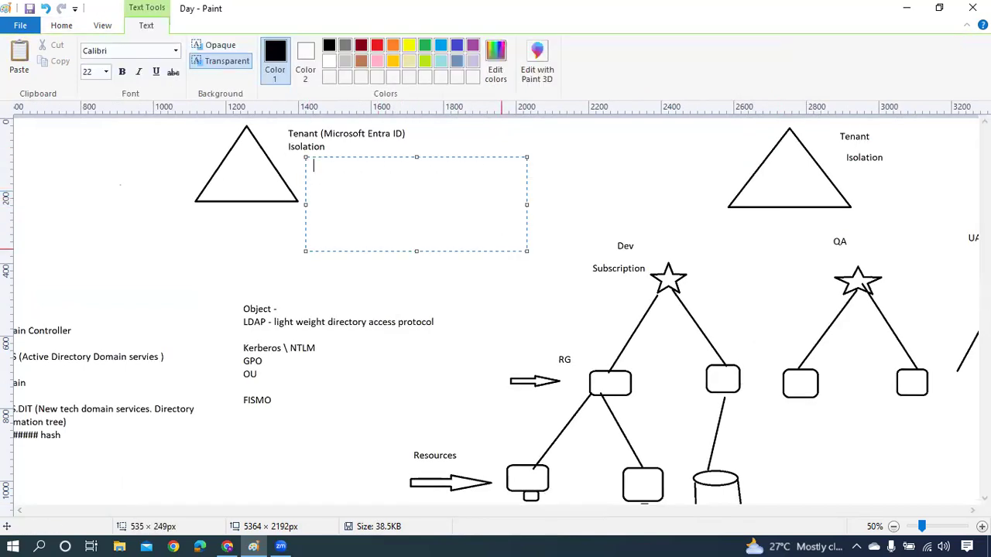
key("Left")
key("Left")
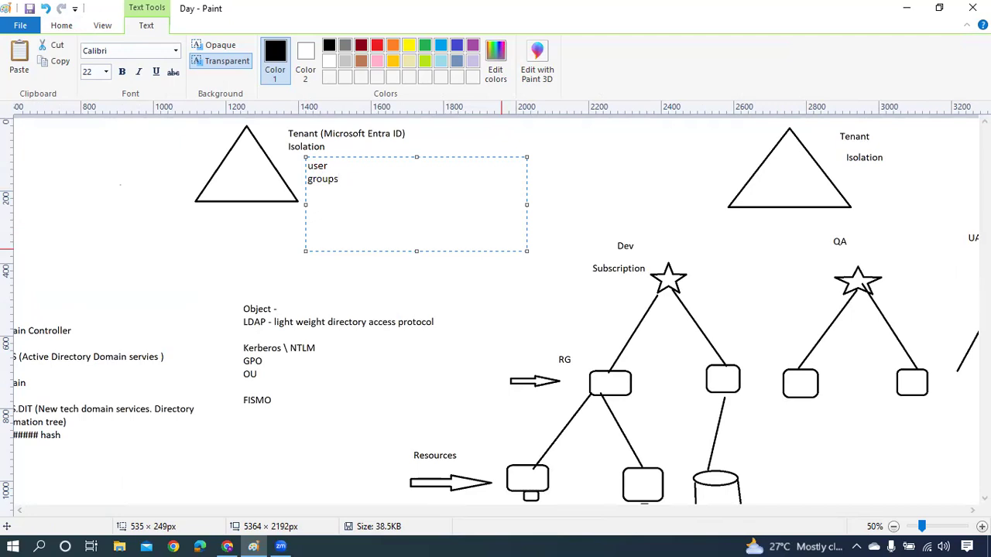
left_click(436, 325)
left_click_drag(356, 147, 535, 281)
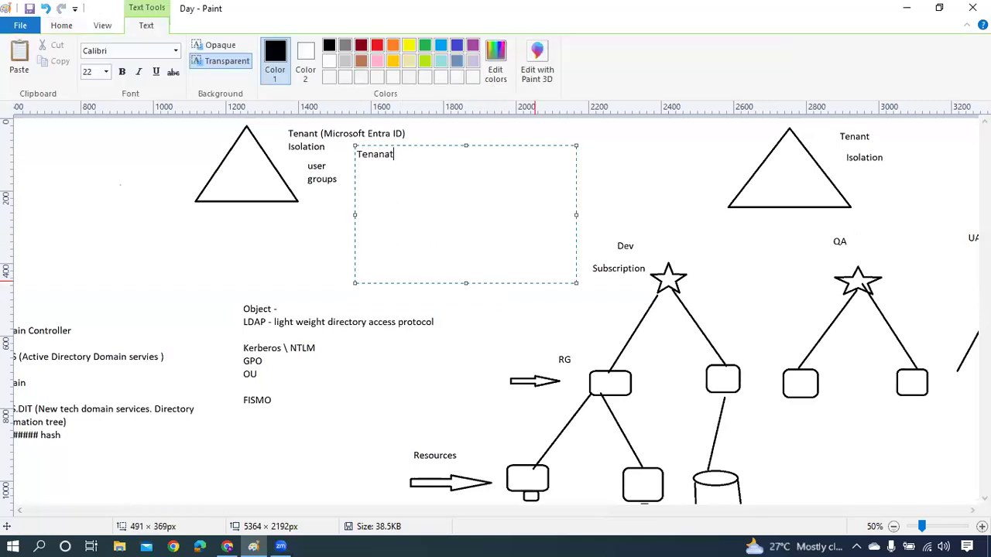
left_click(372, 419)
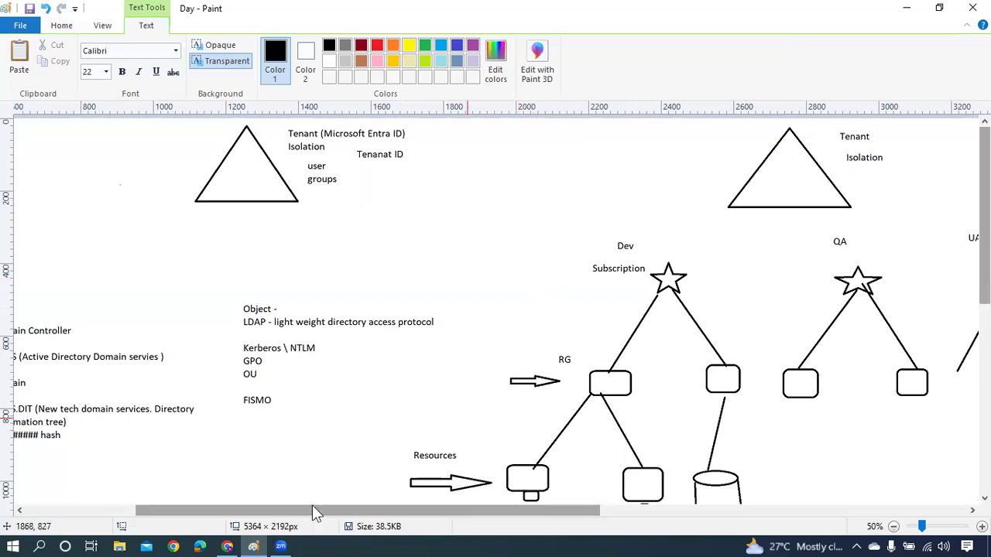
Open Microsoft Entra ID's overview in the Azure portal to examine the tenant's name and ID, then return to Paint.
left_click(228, 546)
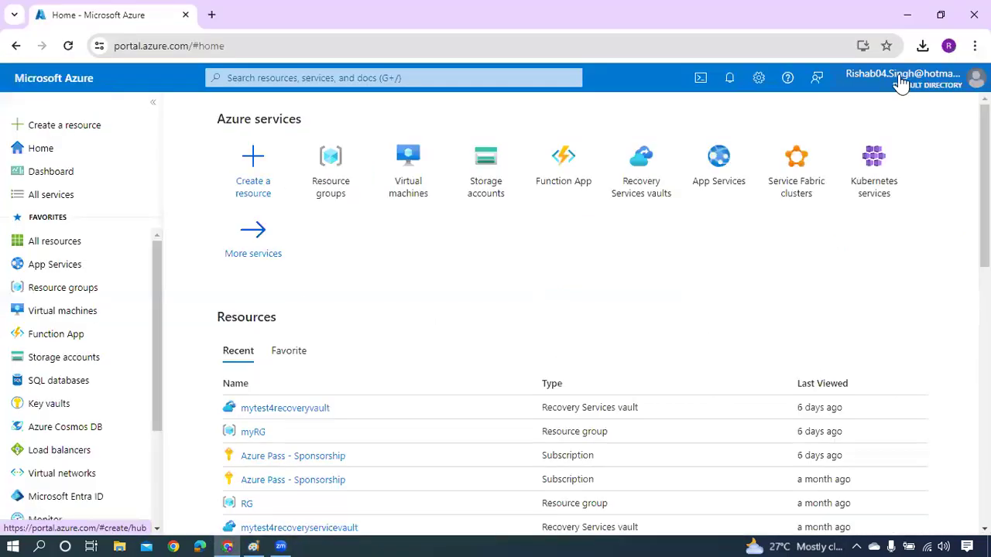
left_click_drag(188, 46, 86, 52)
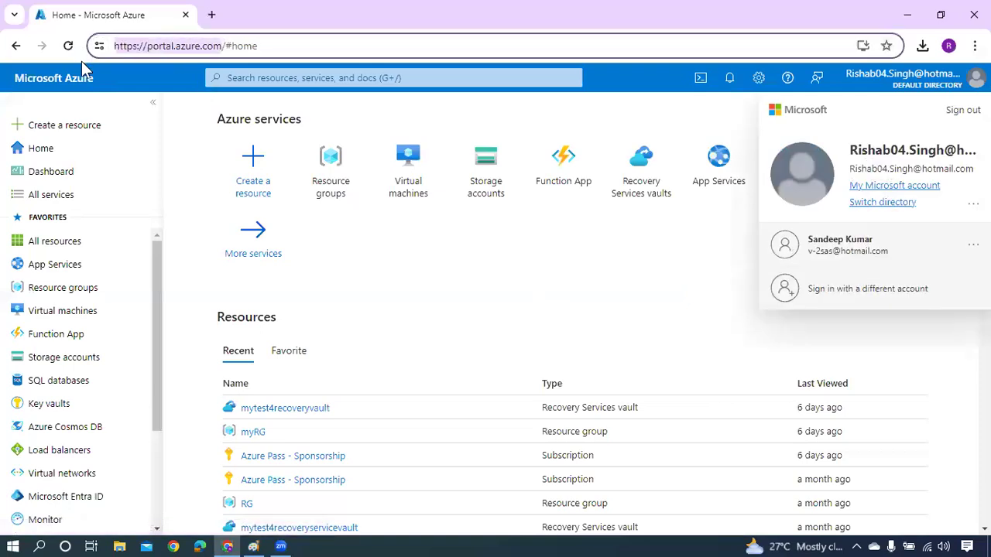
left_click(199, 59)
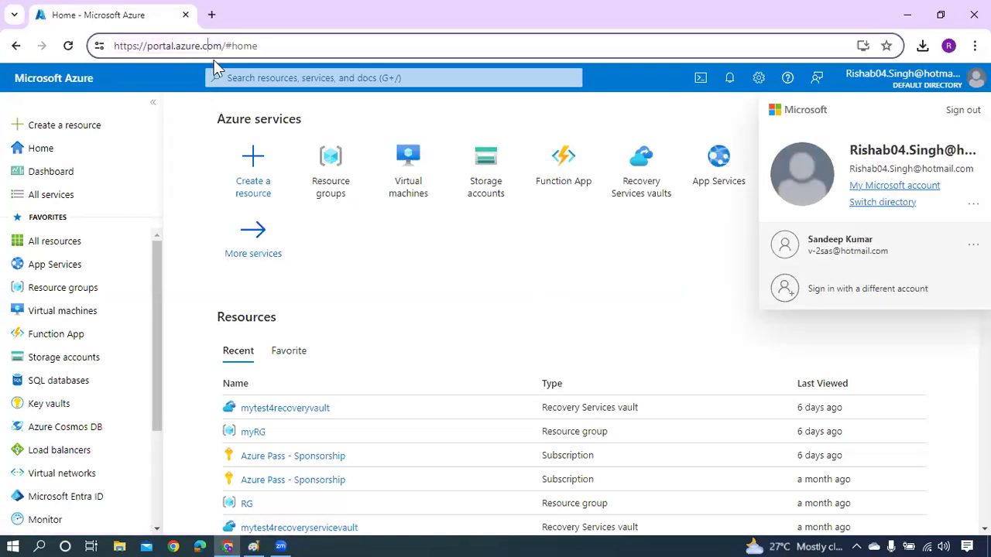
left_click_drag(222, 48, 113, 48)
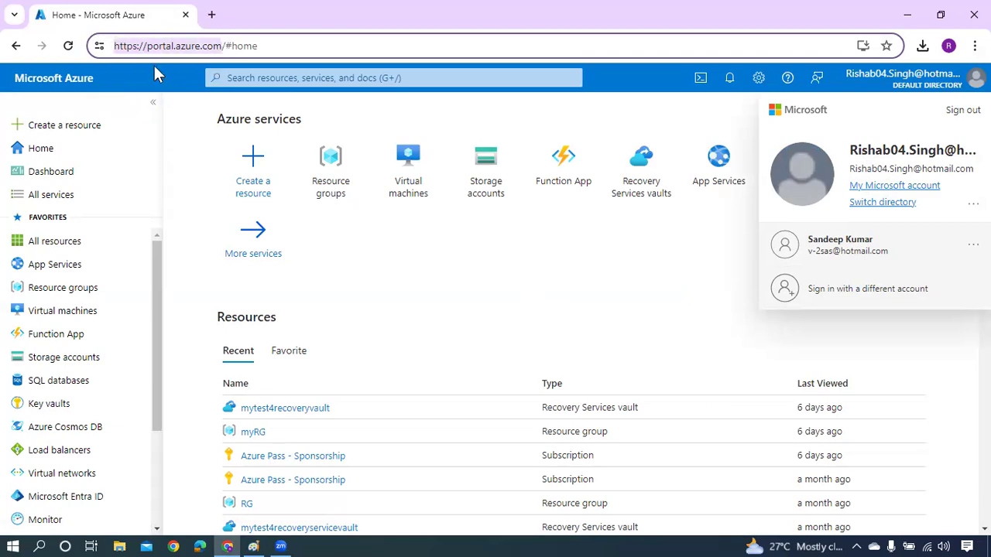
left_click(551, 219)
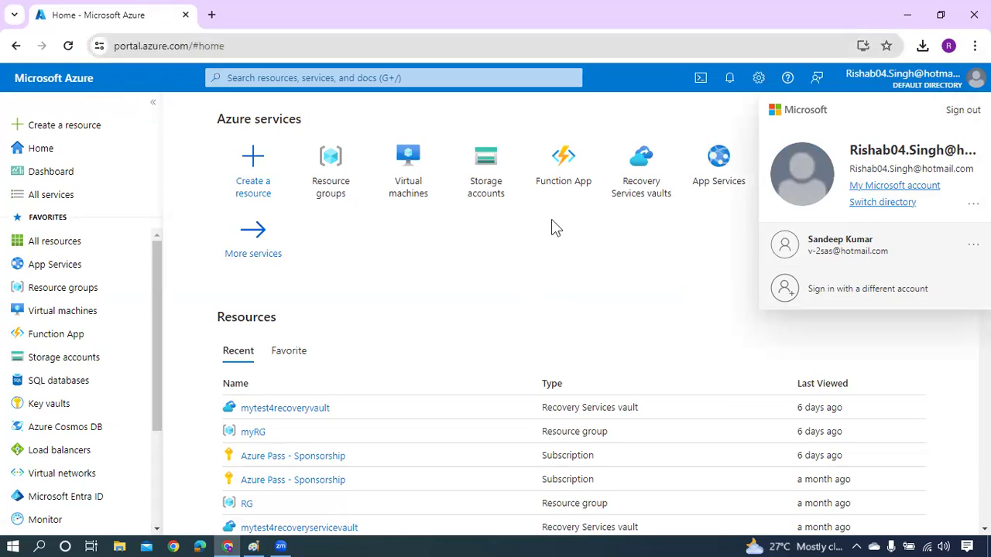
left_click(78, 504)
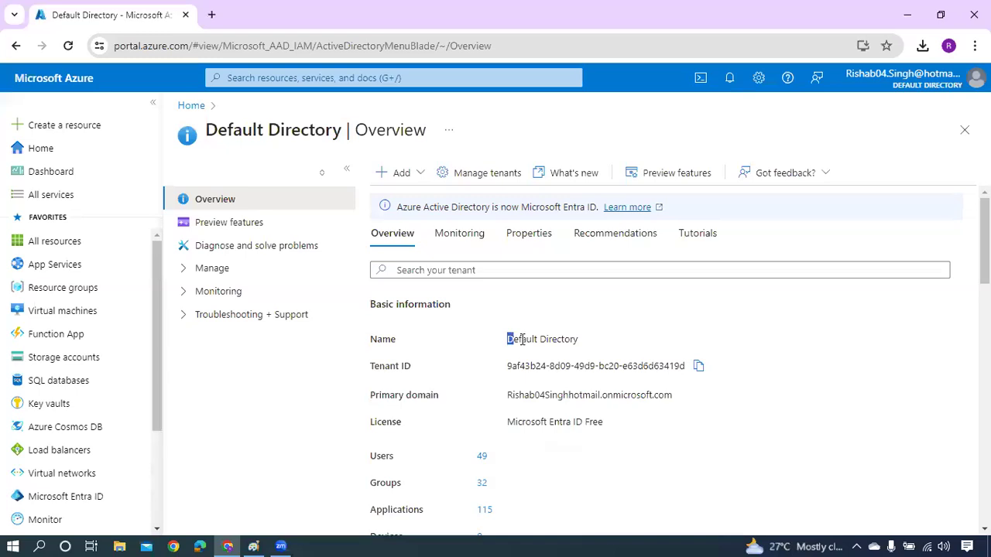
left_click_drag(509, 339, 592, 350)
key("ctrl+c")
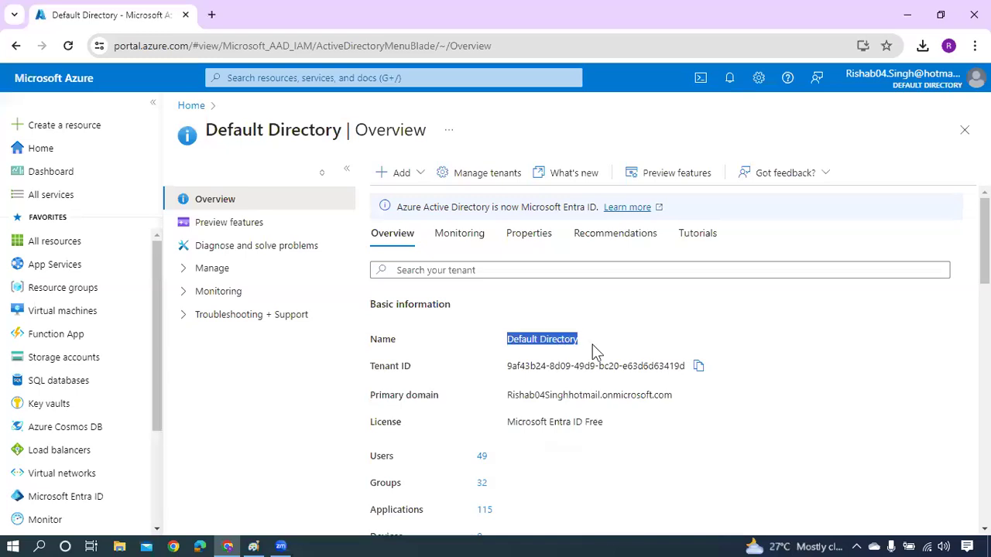
left_click(253, 546)
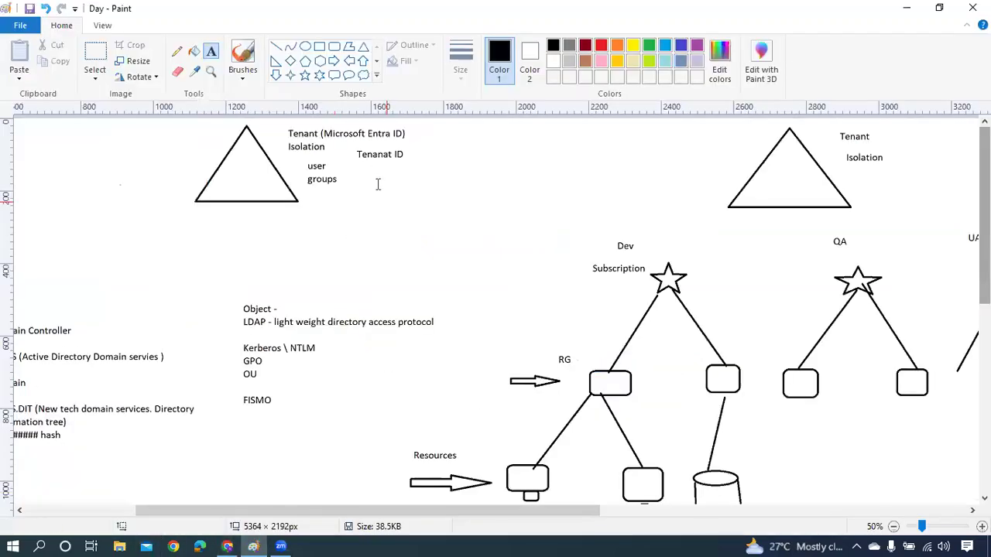
Paste "Default Directory" as a text label beneath the first tenant's "Tenanat ID" note.
left_click_drag(373, 160, 594, 190)
key("ctrl+v")
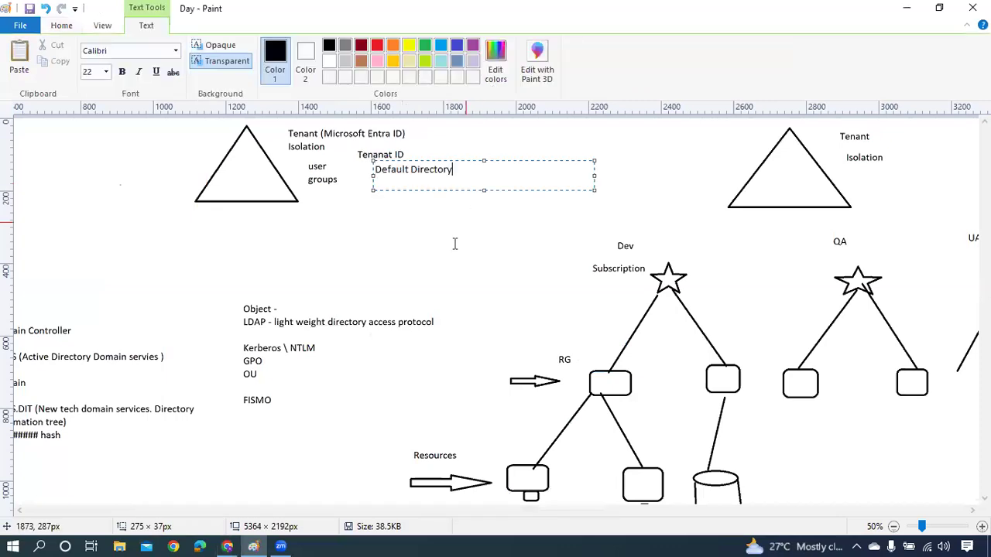
left_click(452, 260)
Underline the "ADDS (Active Directory Domain servies )", "Domain" and "Default Directory" labels with straight lines.
left_click_drag(411, 513, 261, 515)
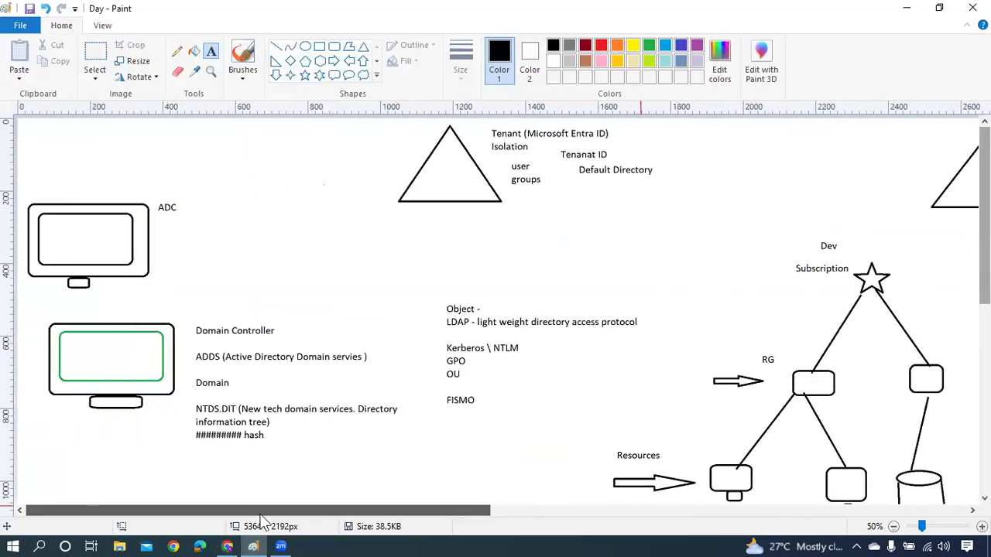
left_click(276, 47)
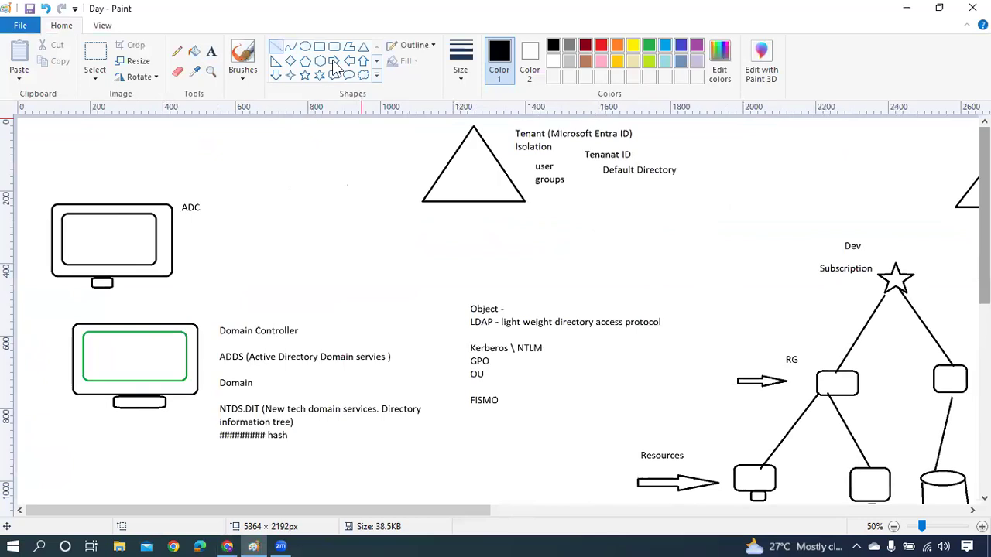
left_click_drag(218, 369, 388, 369)
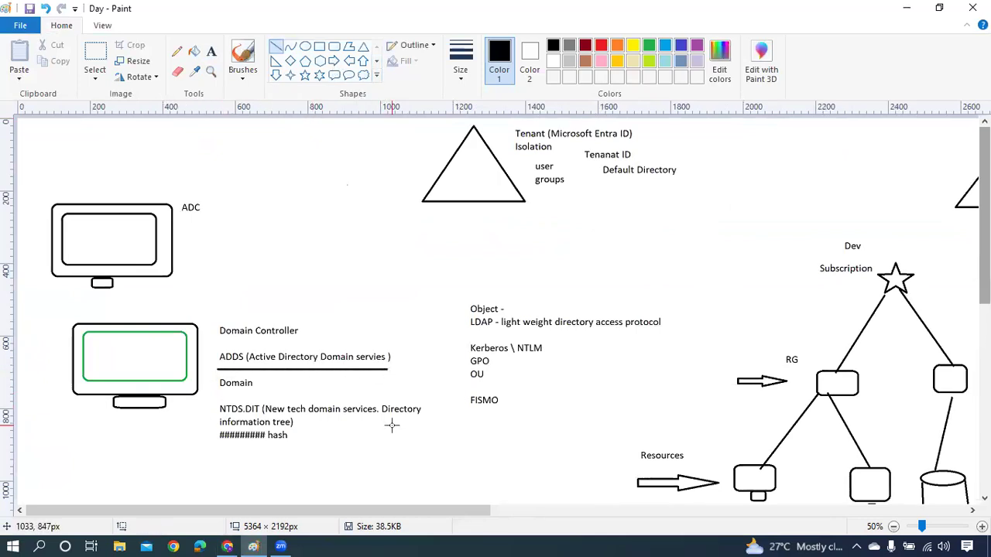
left_click_drag(218, 391, 253, 391)
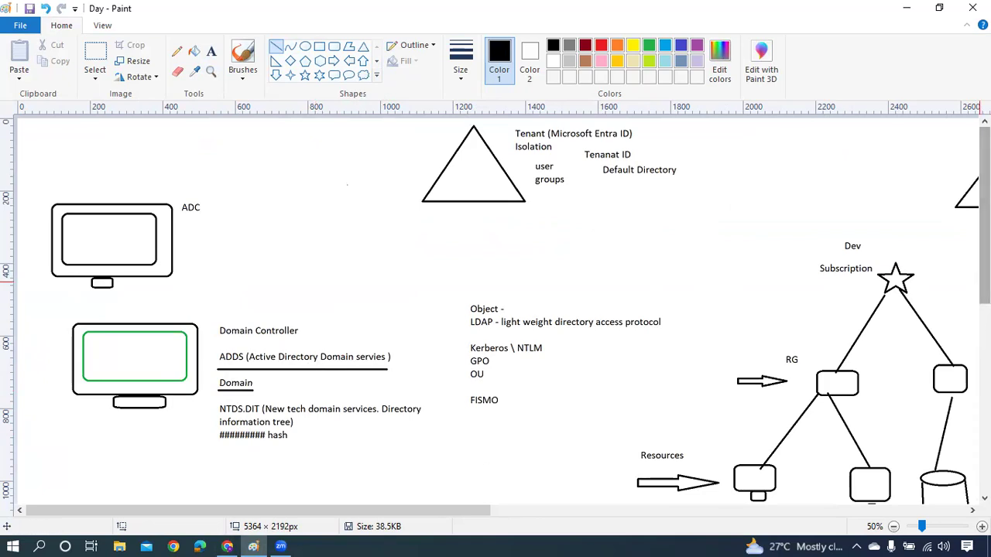
left_click_drag(603, 176, 679, 175)
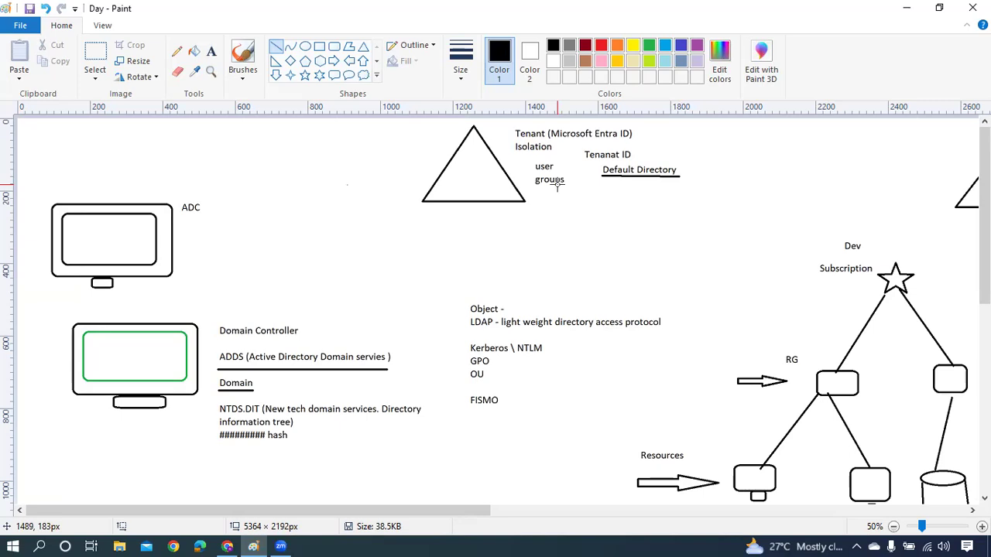
Examine the tenant's Users list and the Create new user form in the Azure portal, then return to the Default Directory page.
left_click(228, 547)
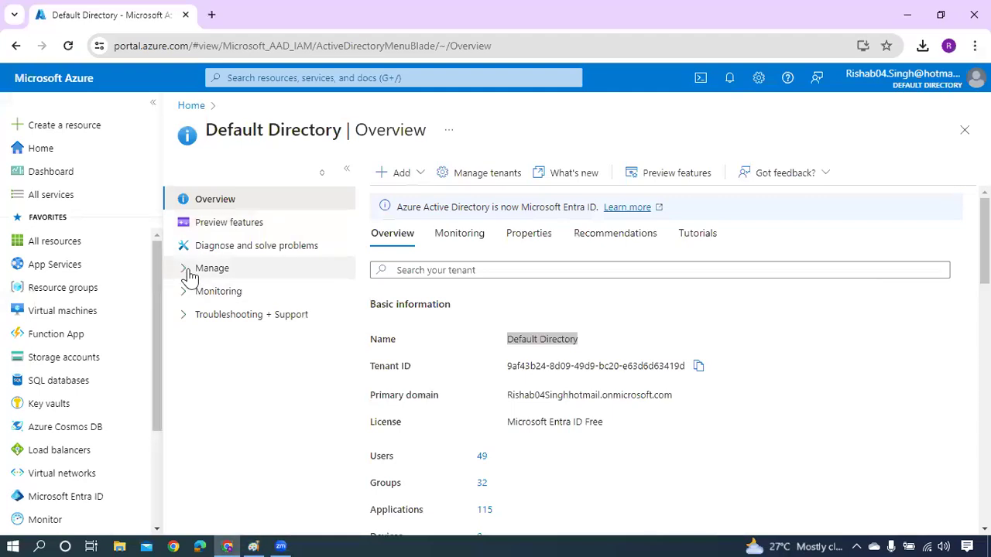
left_click(182, 271)
left_click(230, 301)
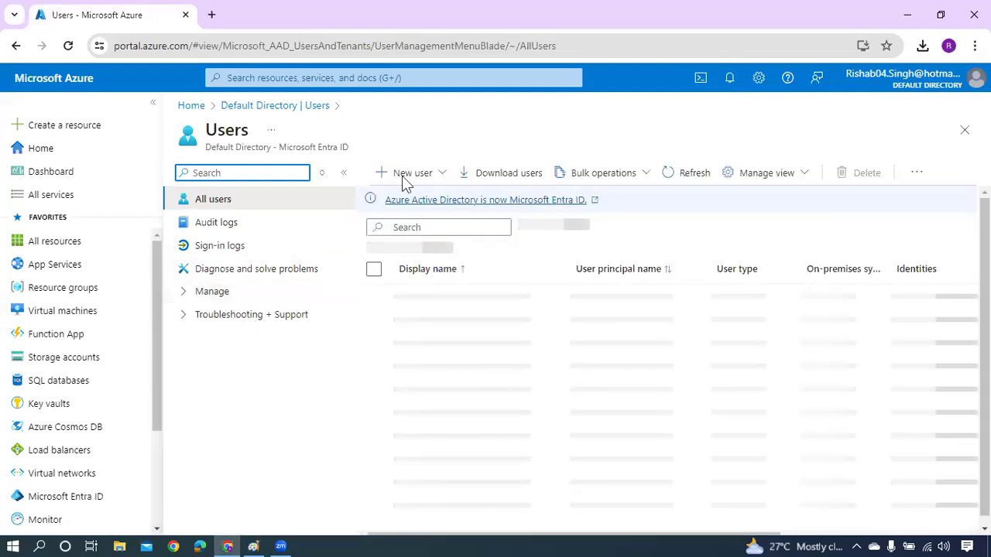
left_click(401, 176)
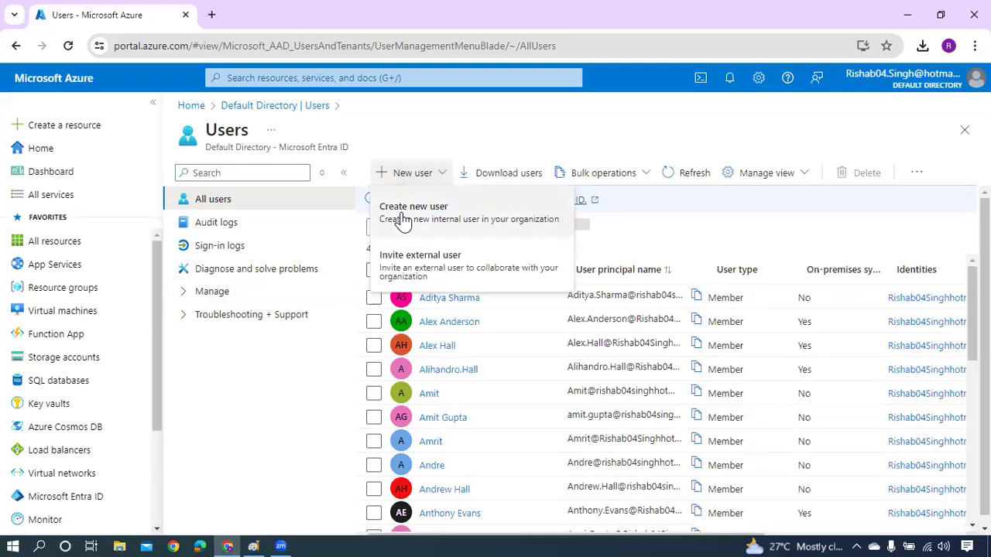
left_click(402, 221)
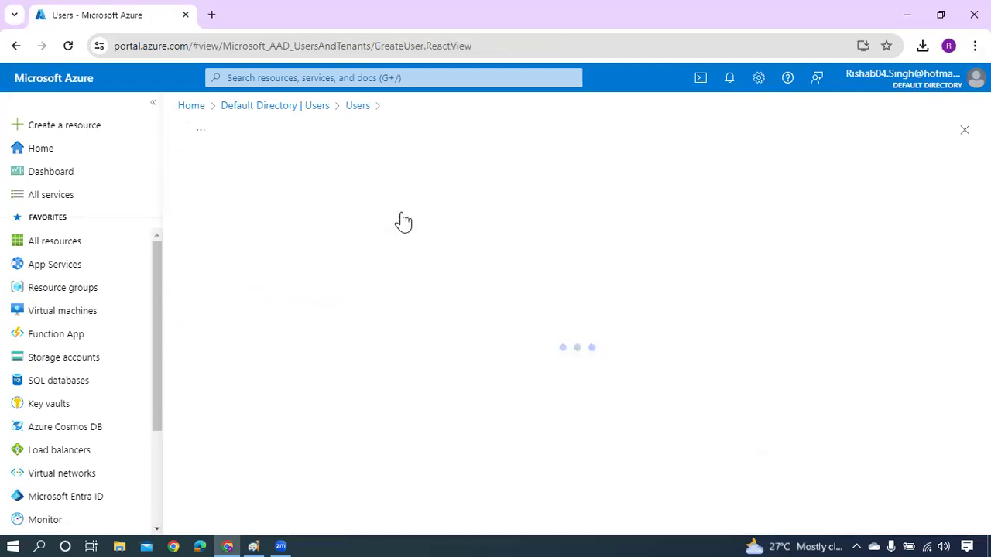
left_click(253, 547)
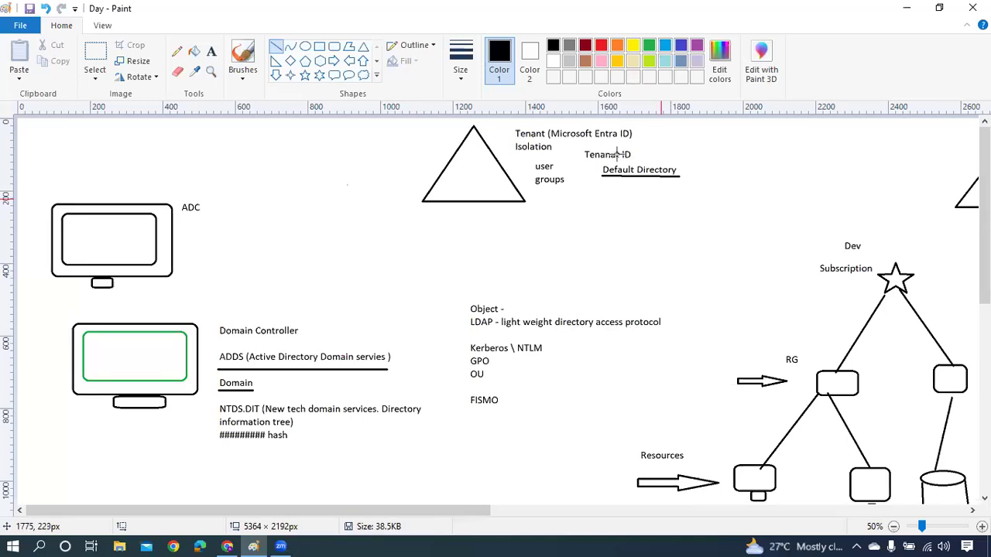
left_click(226, 540)
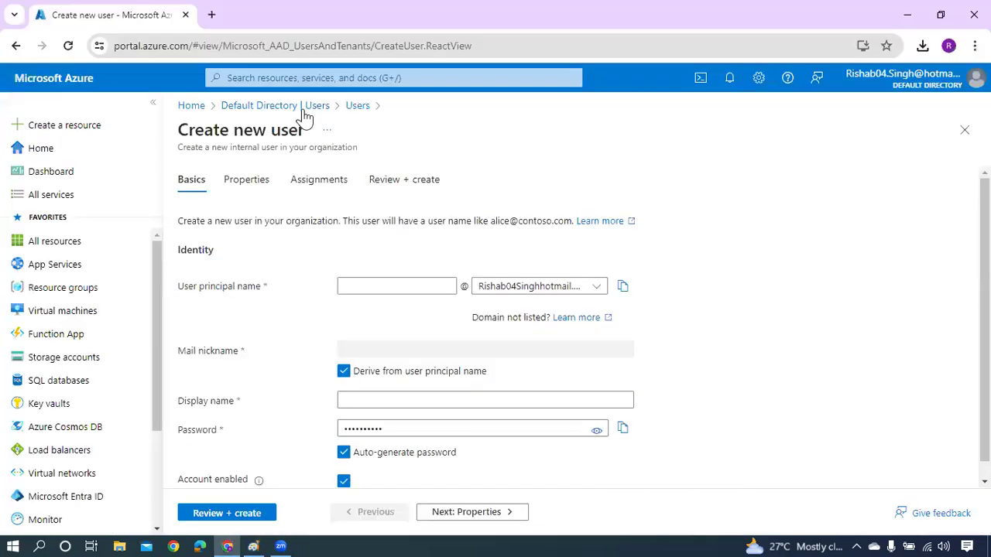
left_click(303, 111)
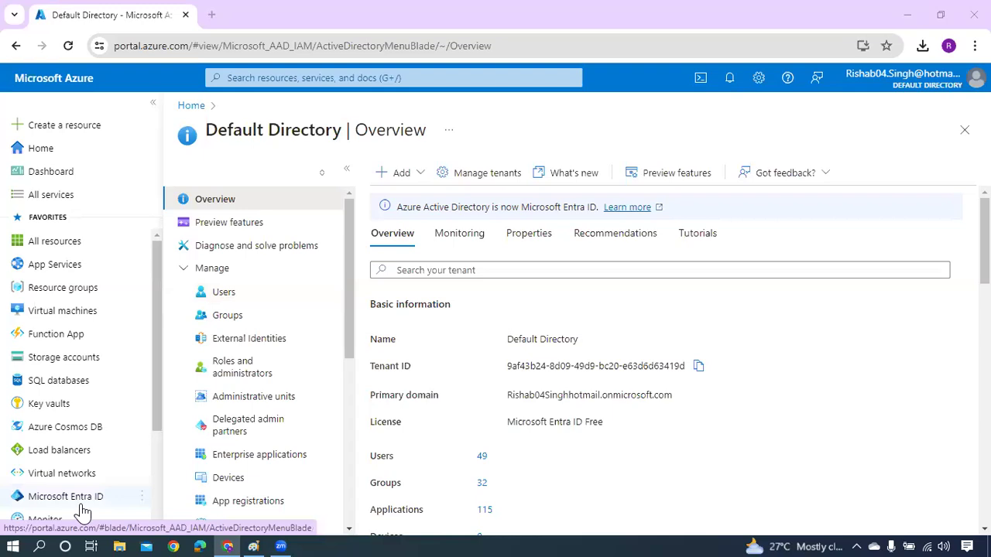
Reopen Microsoft Entra ID's overview and highlight the Tenant ID and Primary domain fields.
mouse_move(80, 511)
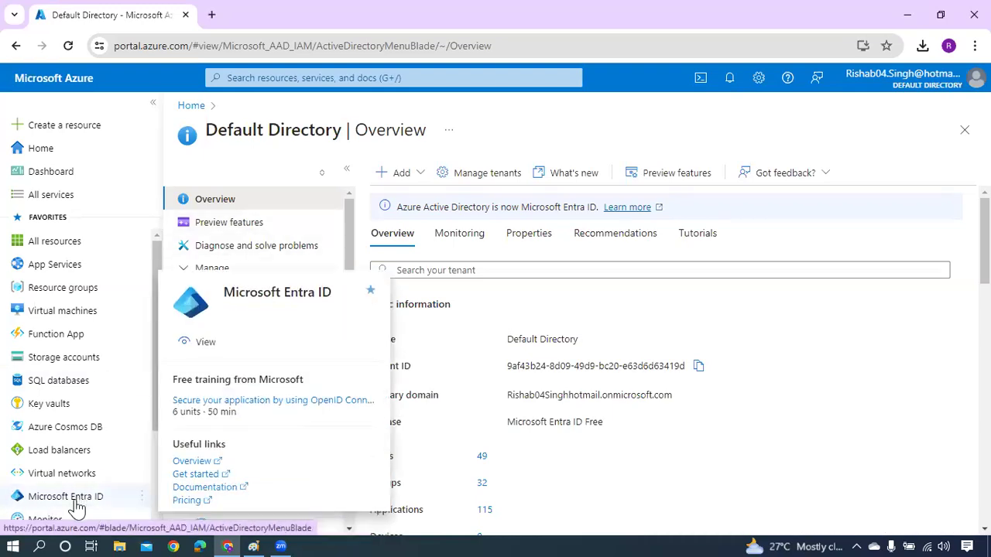
left_click(76, 504)
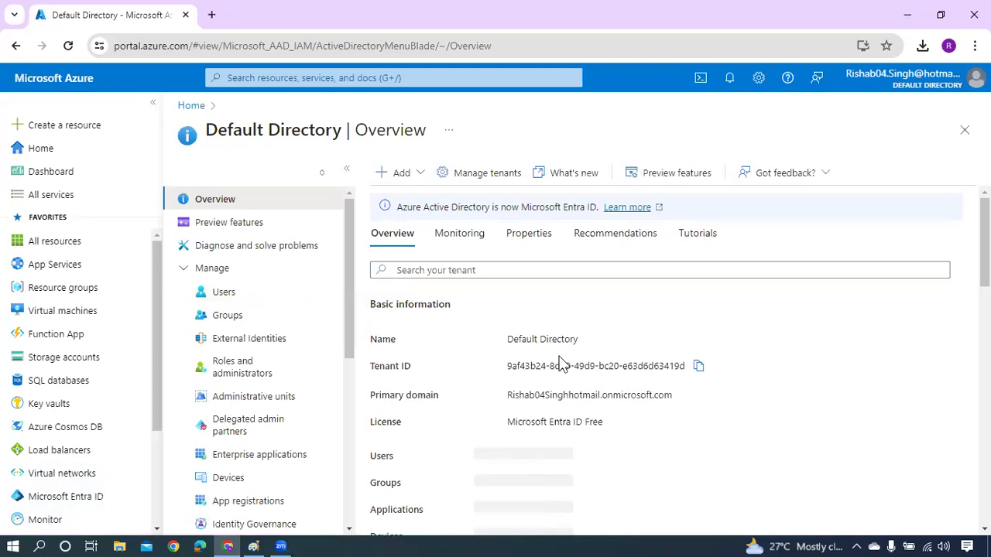
left_click_drag(372, 369, 411, 373)
left_click(371, 398)
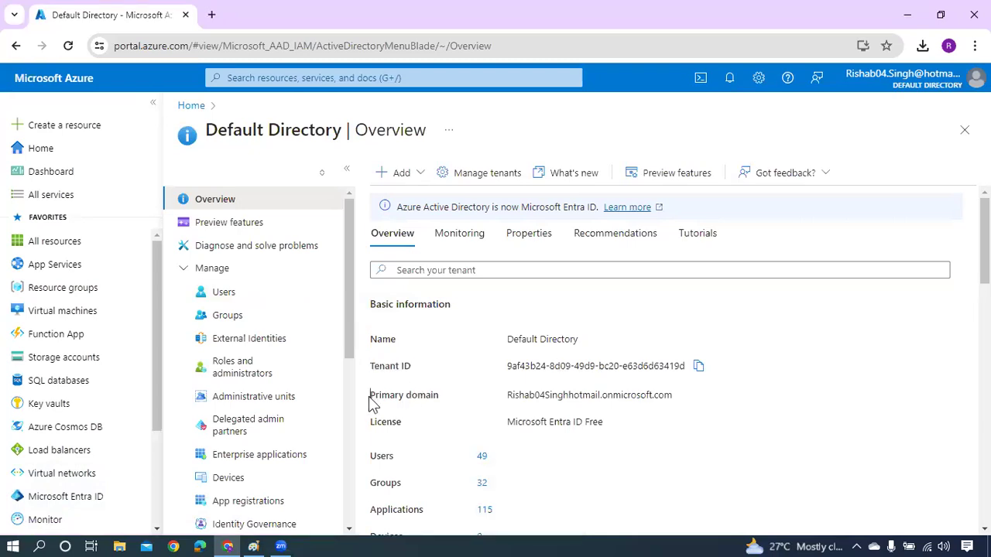
left_click_drag(371, 398, 438, 401)
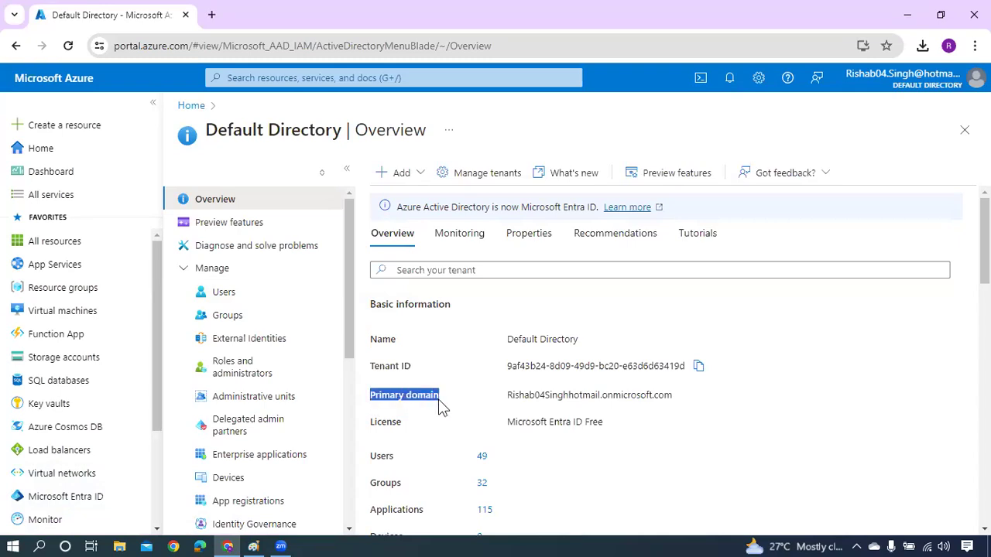
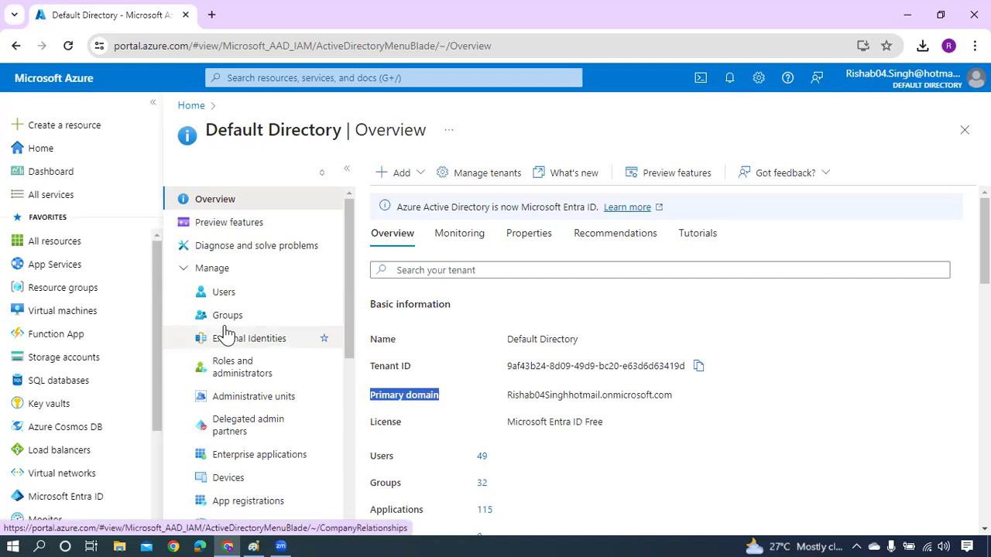
Browse the tenant's Groups list and its Settings section, then return to the Default Directory page.
left_click(225, 324)
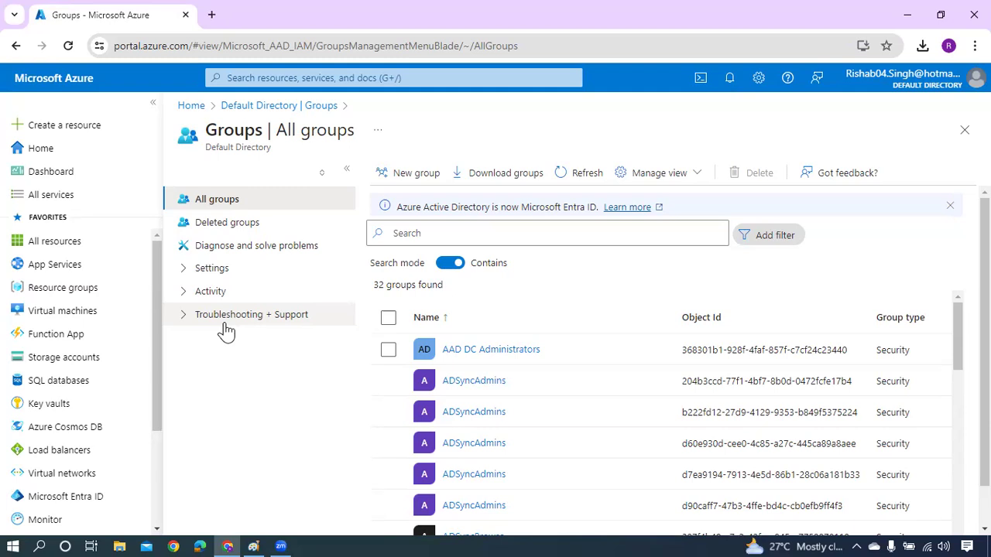
left_click(186, 268)
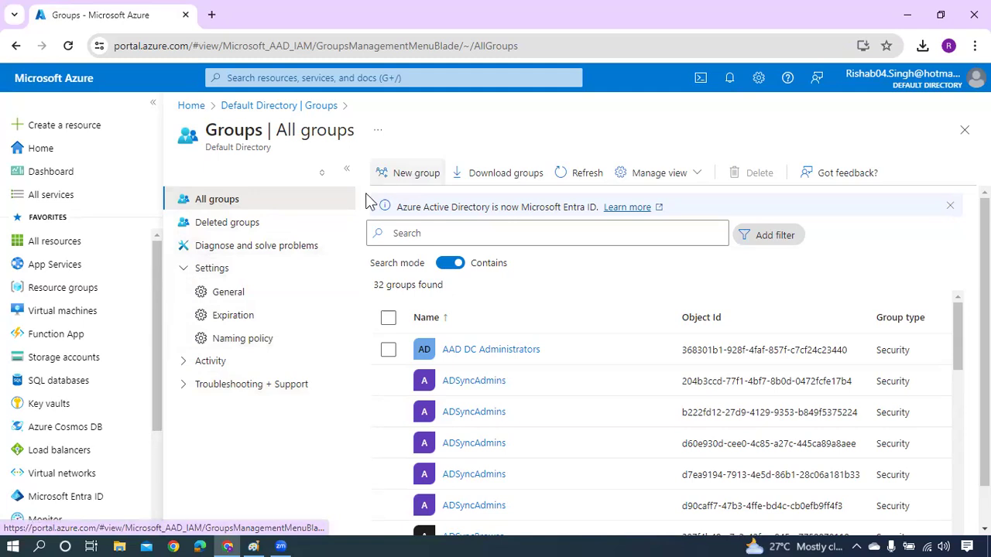
left_click(248, 107)
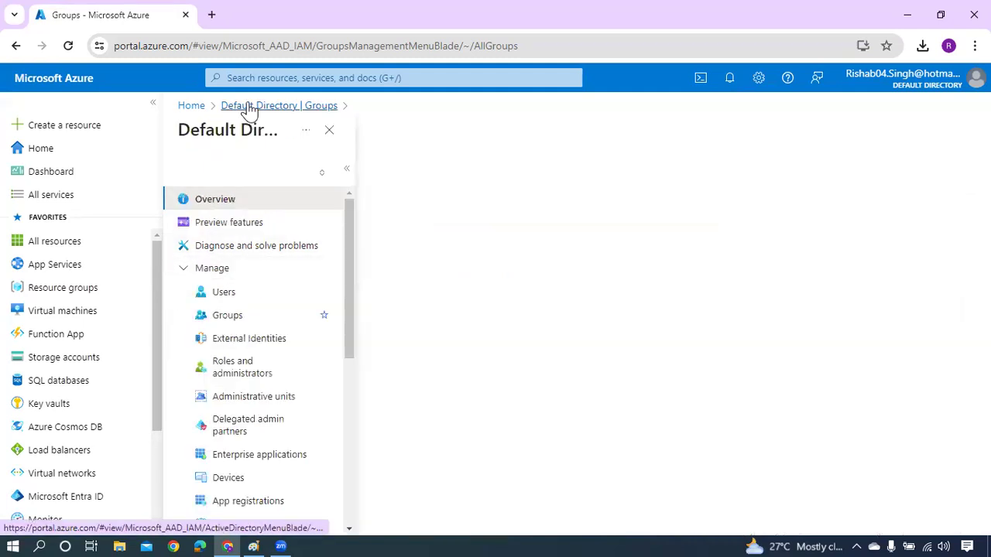
Open the Create new user form and inspect the signed-in account details and the user principal name domain choices.
left_click(251, 292)
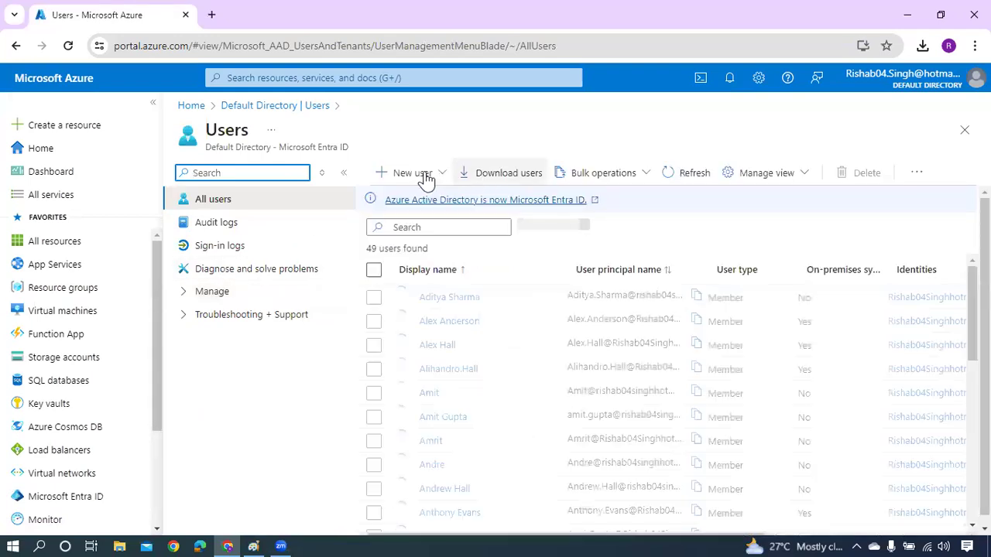
left_click(426, 176)
left_click(427, 205)
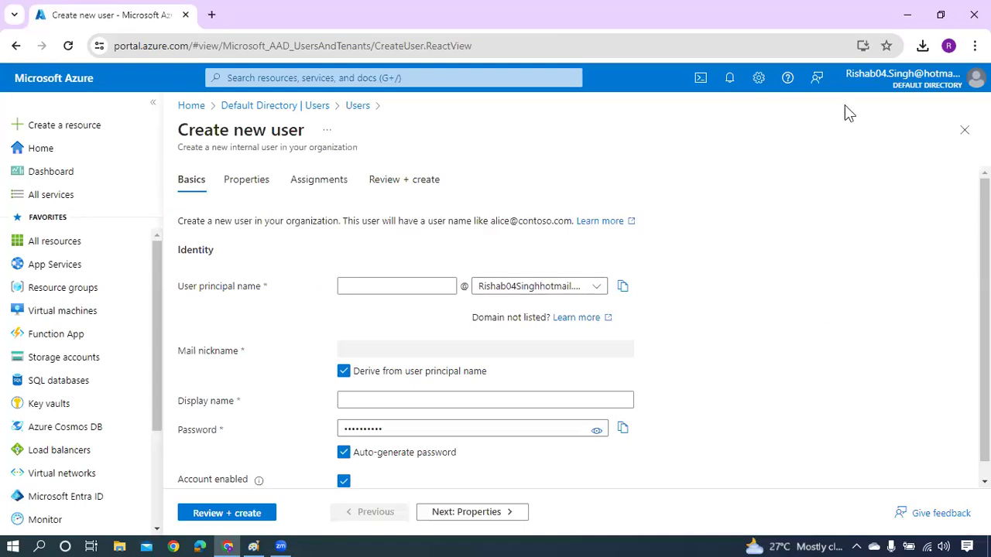
mouse_move(876, 90)
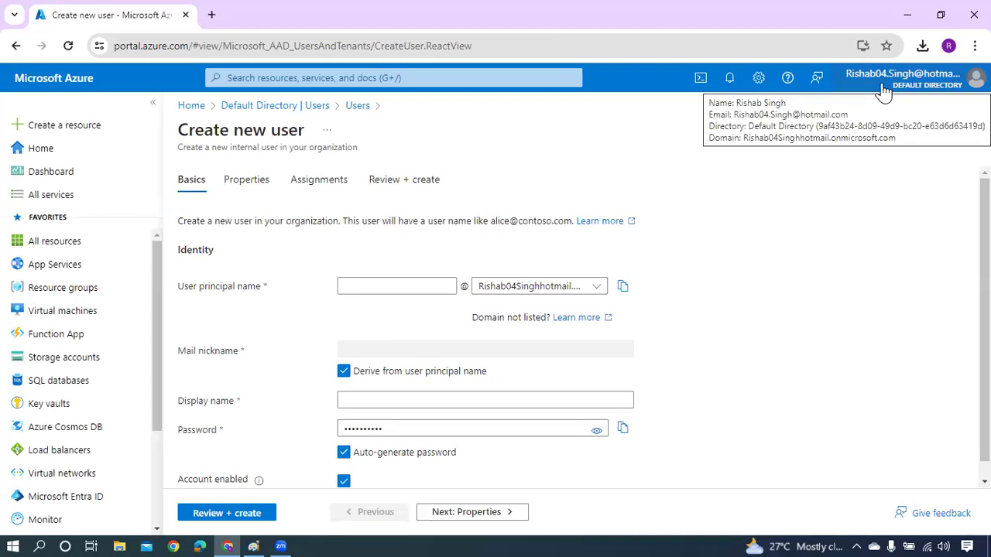
left_click(920, 89)
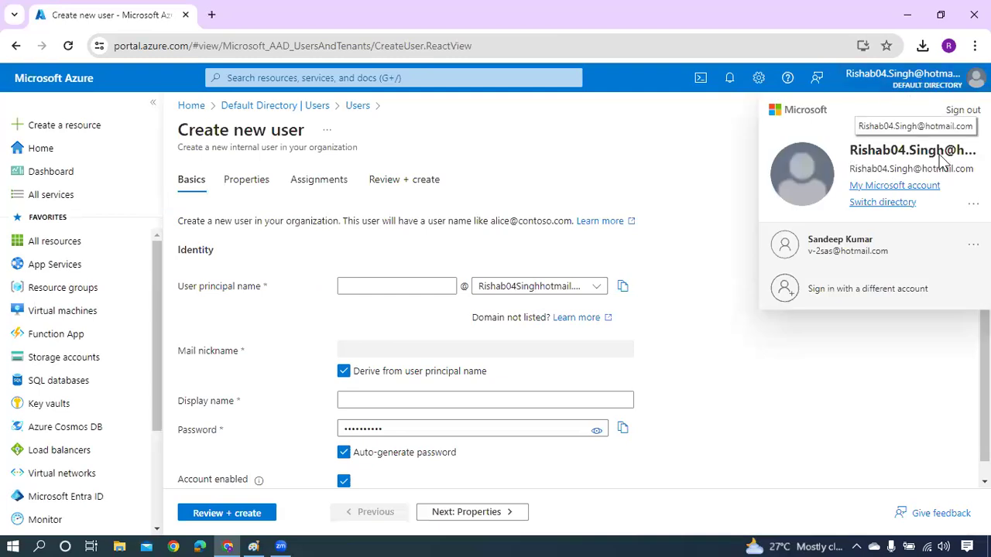
left_click(513, 291)
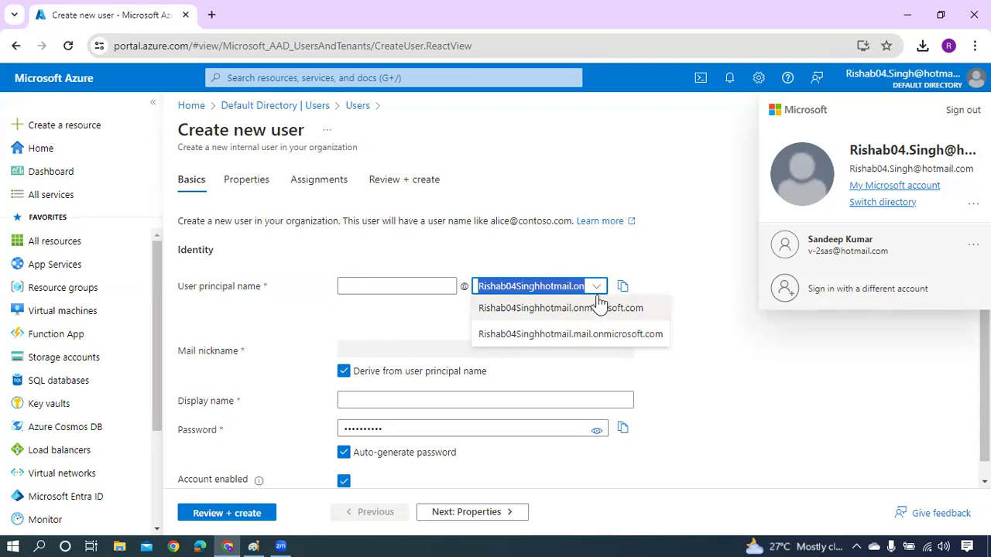
Return to Users, expand its Manage and Troubleshooting sections, then open the directory's Custom domain names page.
left_click(357, 106)
left_click(184, 292)
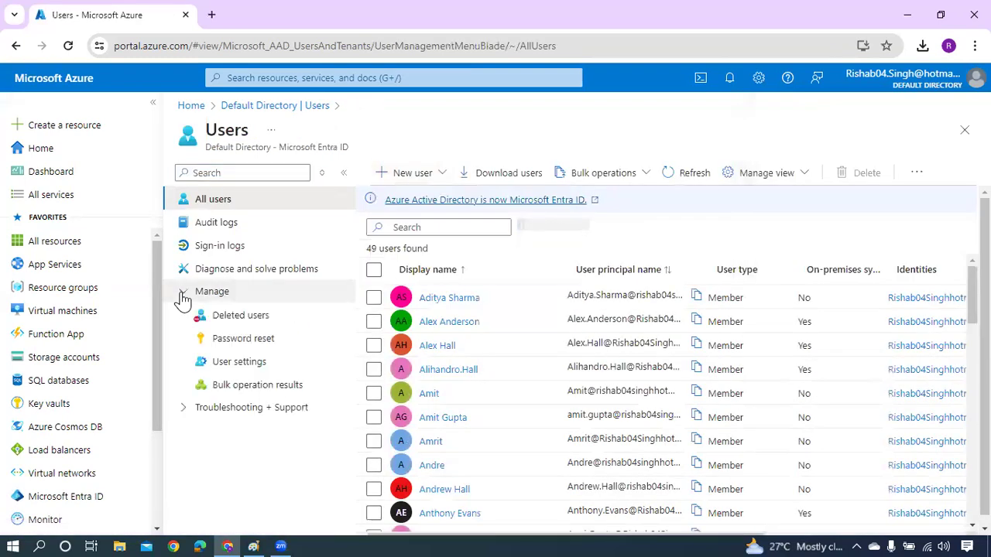
left_click(181, 415)
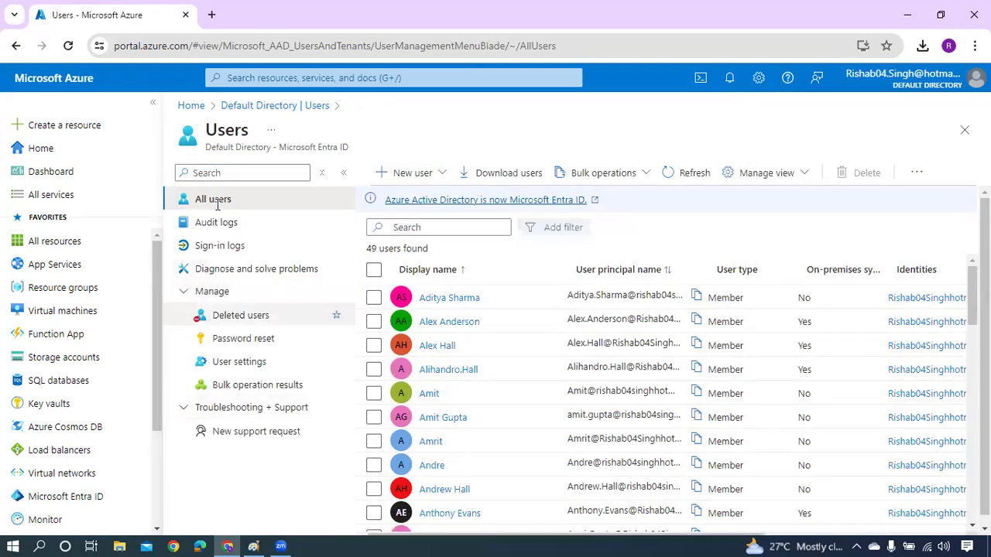
left_click(232, 108)
left_click_drag(349, 310, 336, 454)
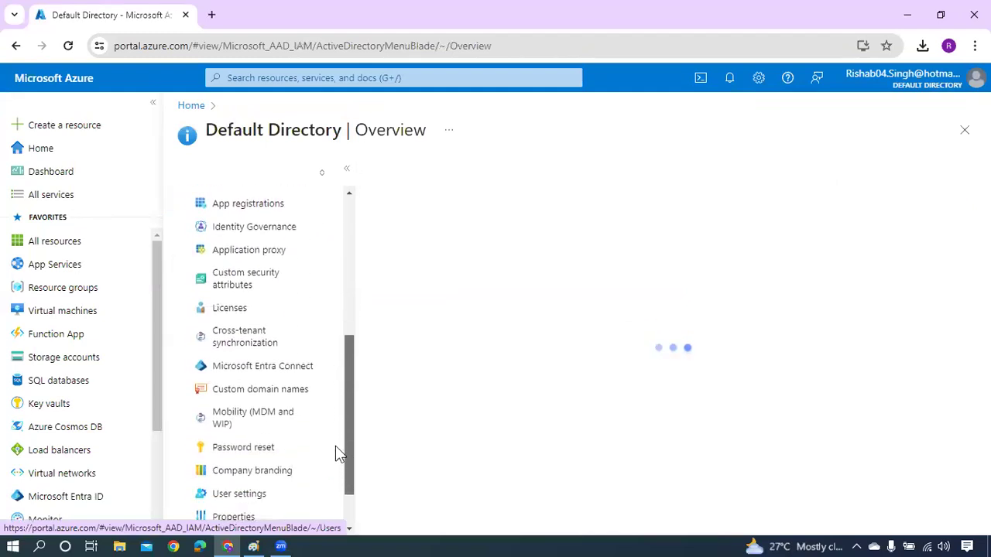
left_click(269, 380)
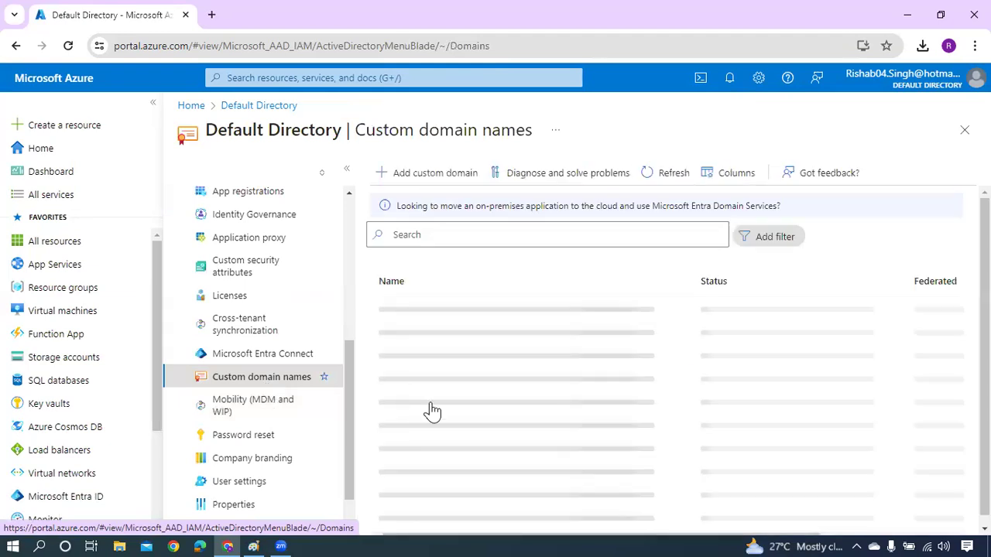
Try to add the custom domain pdc.com to the directory.
left_click(419, 176)
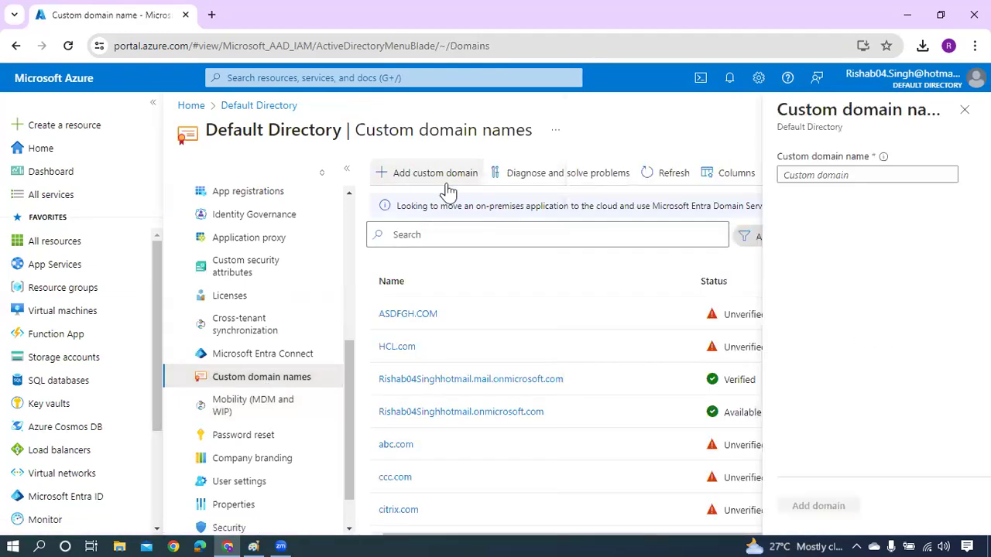
left_click(824, 175)
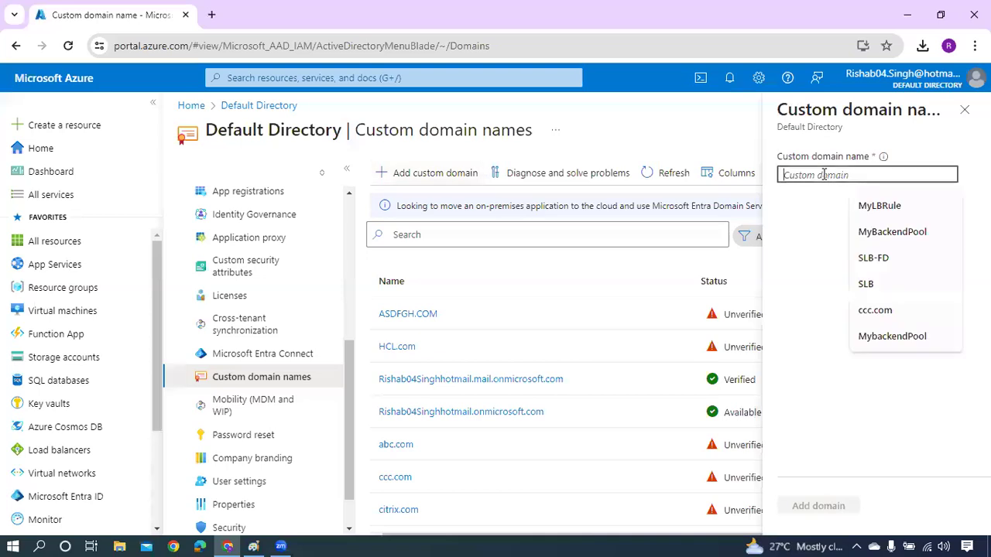
type("pdc")
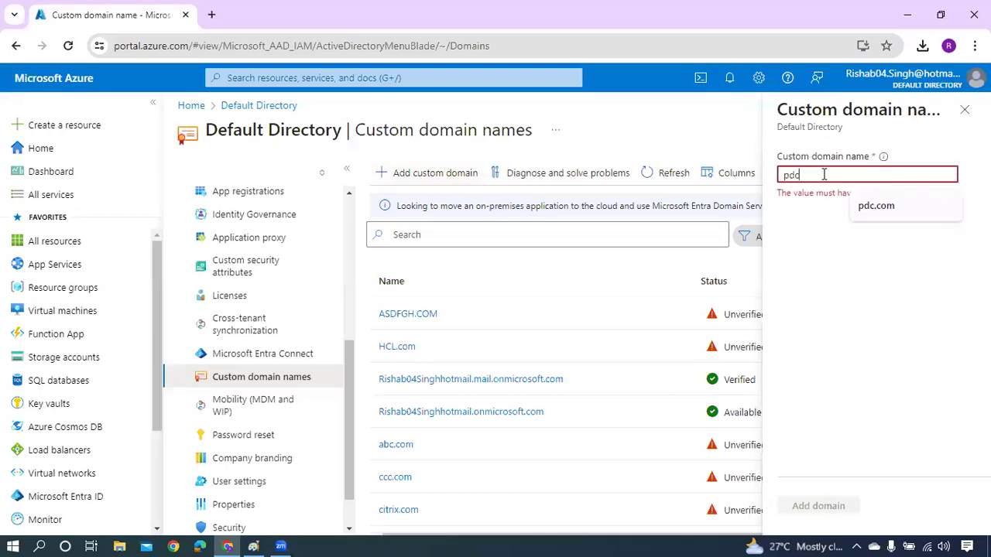
type(".com")
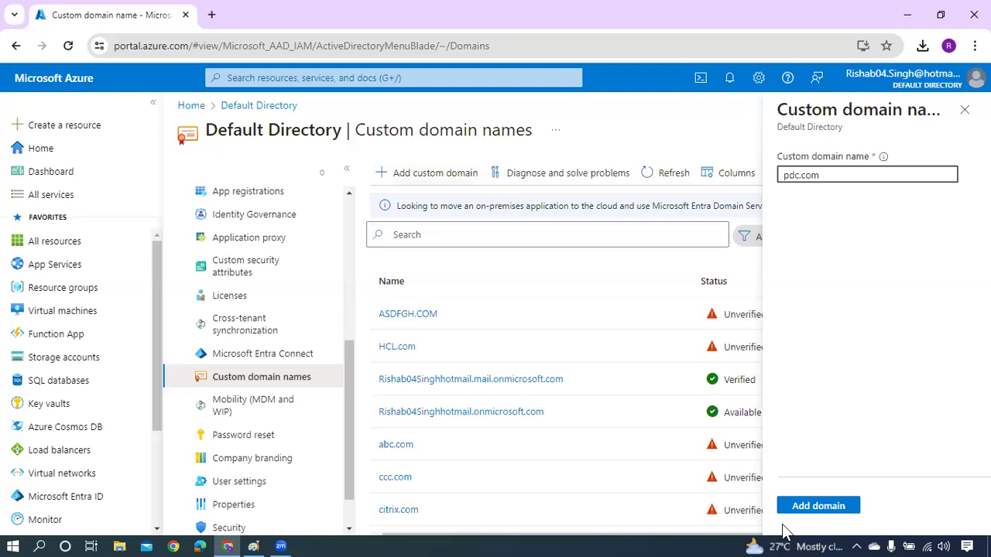
left_click(806, 513)
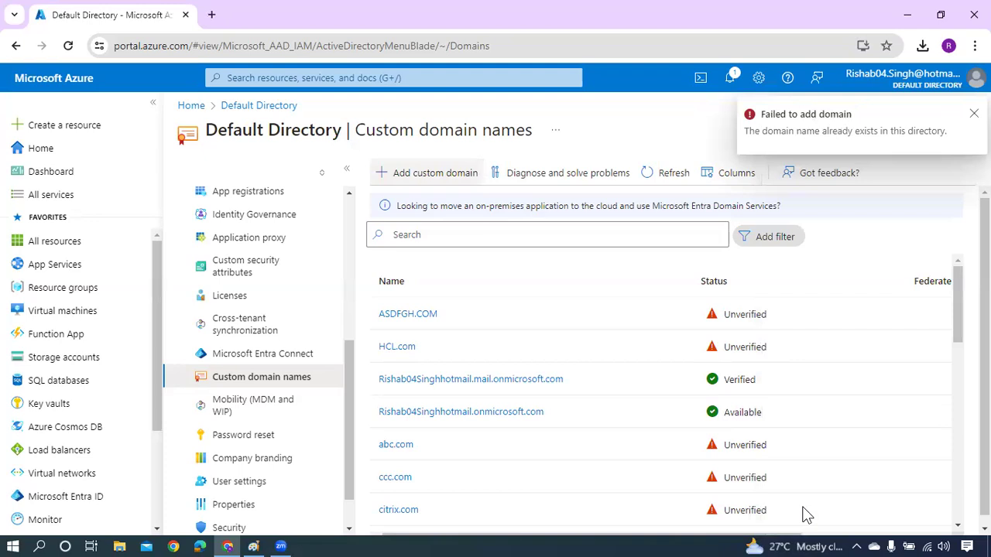
Open the pdc.com domain entry and highlight its name to show its DNS verification record details.
scroll(958, 368, "down", 1)
left_click_drag(953, 360, 954, 398)
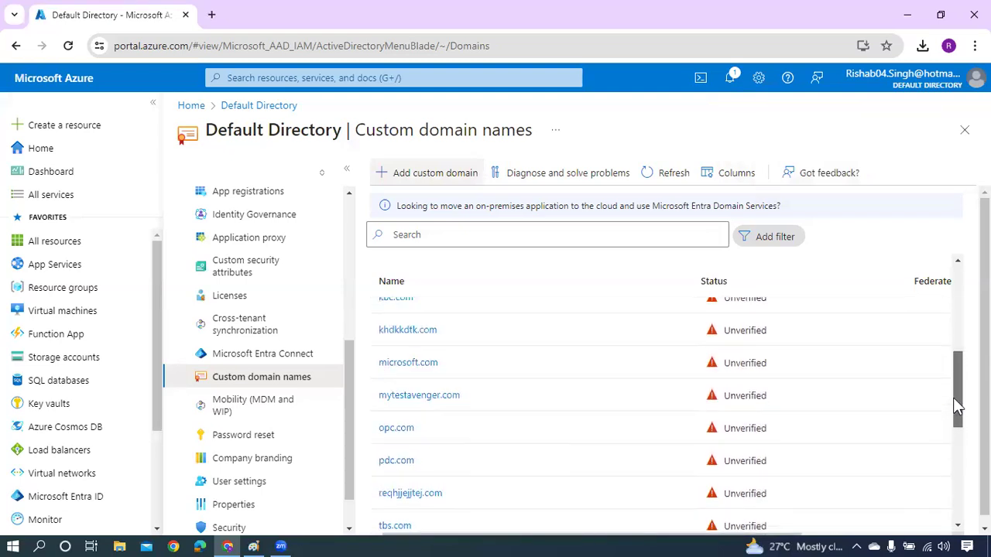
left_click(405, 465)
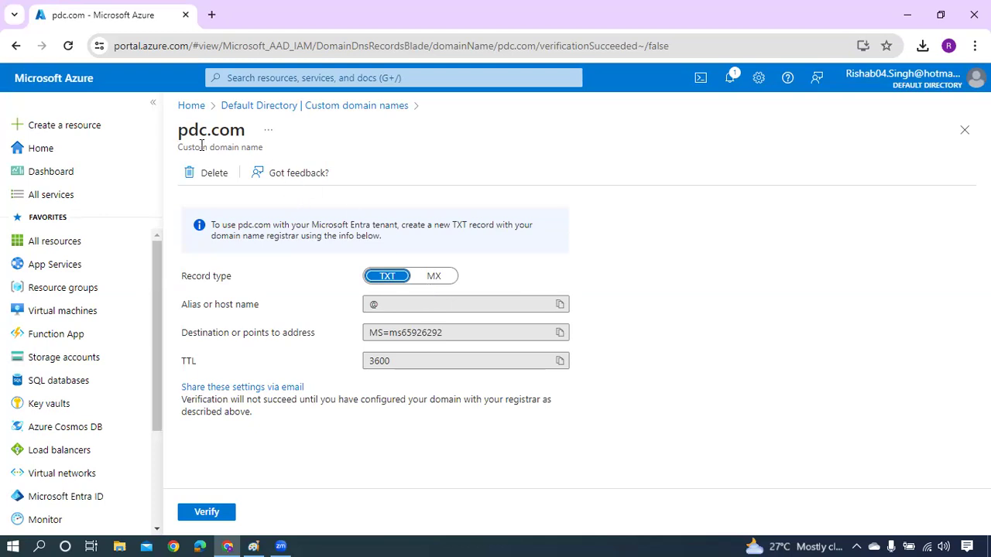
left_click_drag(180, 130, 240, 130)
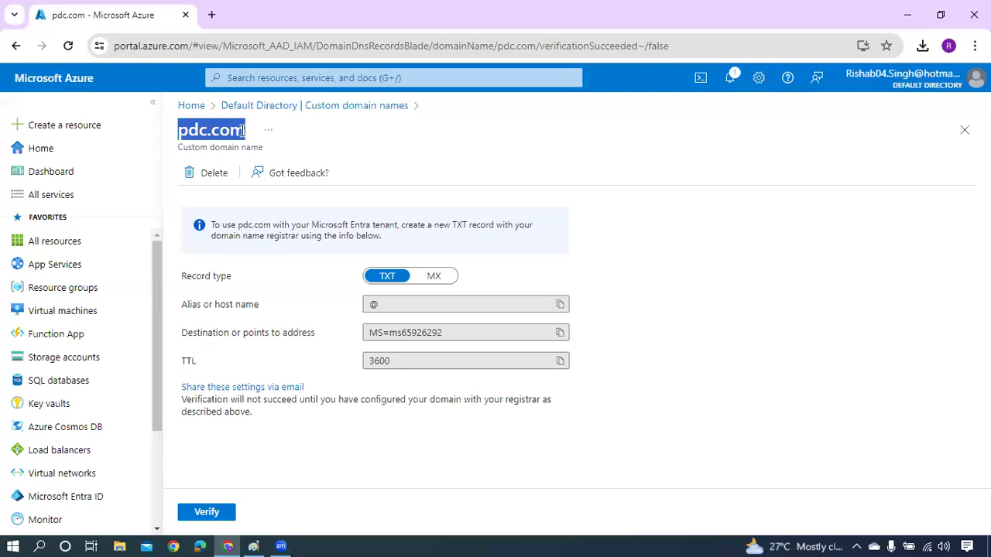
double_click(199, 131)
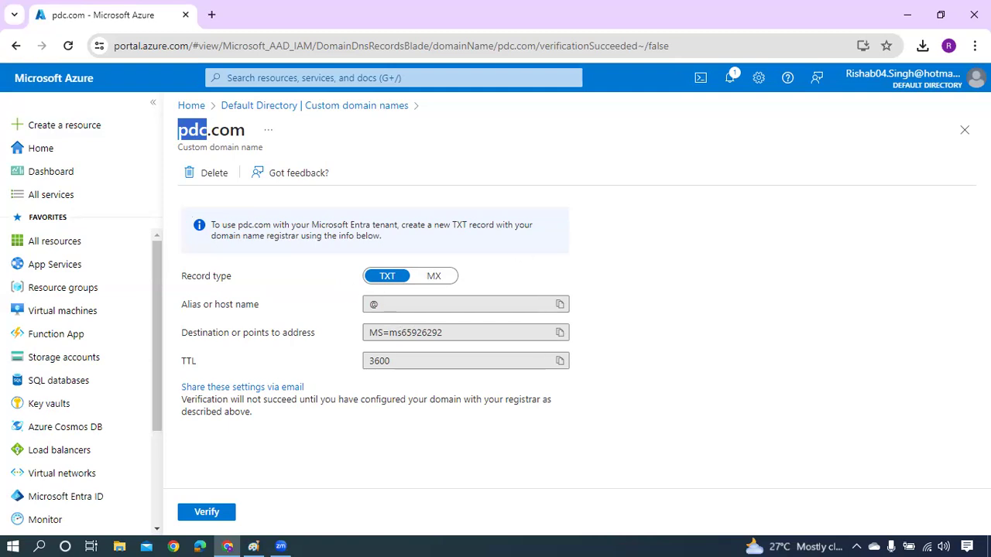
Return to the custom domain list and highlight the Verified and Available statuses of the onmicrosoft.com domains.
left_click(965, 132)
left_click_drag(963, 411, 958, 306)
left_click_drag(756, 380, 721, 383)
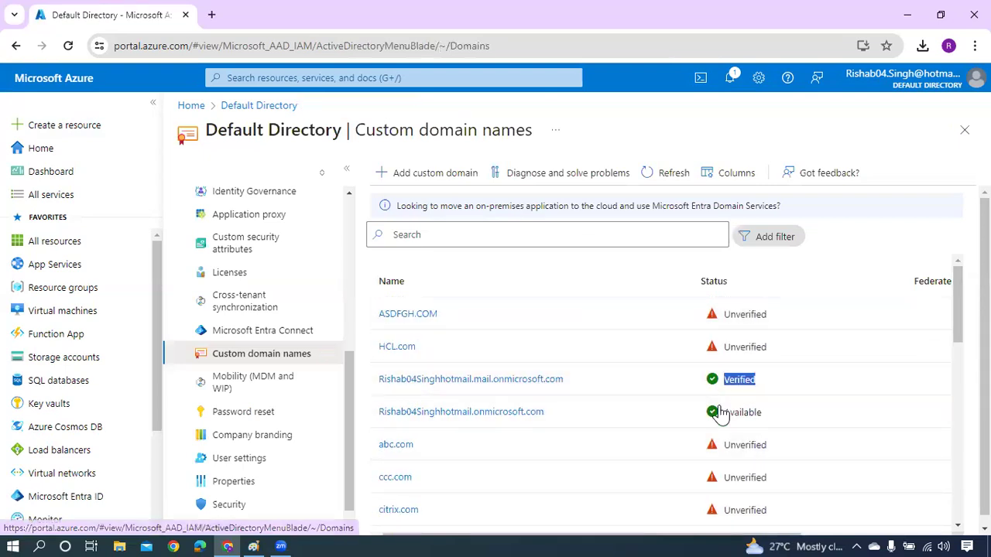
left_click_drag(762, 413, 708, 414)
double_click(739, 378)
double_click(745, 416)
double_click(739, 380)
double_click(732, 417)
double_click(731, 384)
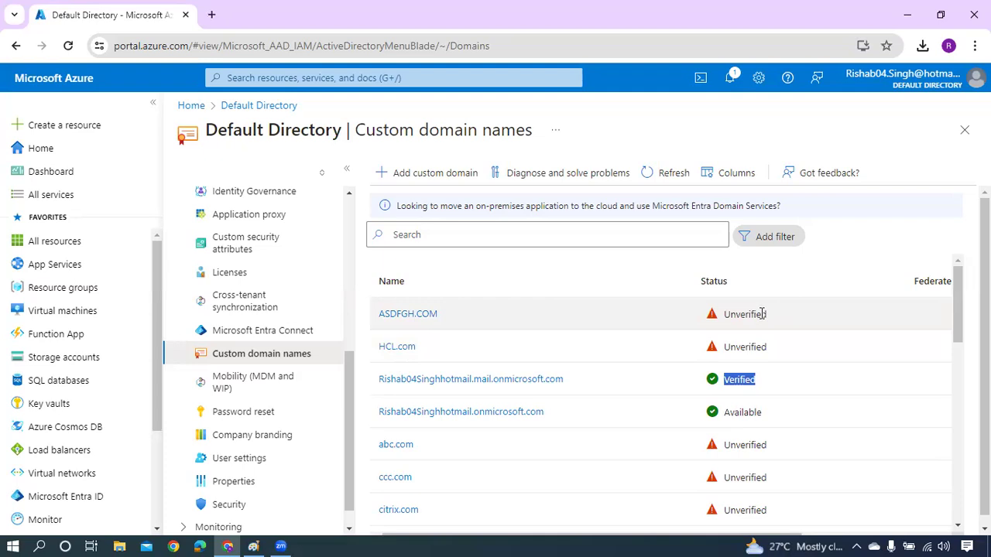
Open a new user form again and review the domains offered for the user principal name.
left_click_drag(354, 410, 355, 245)
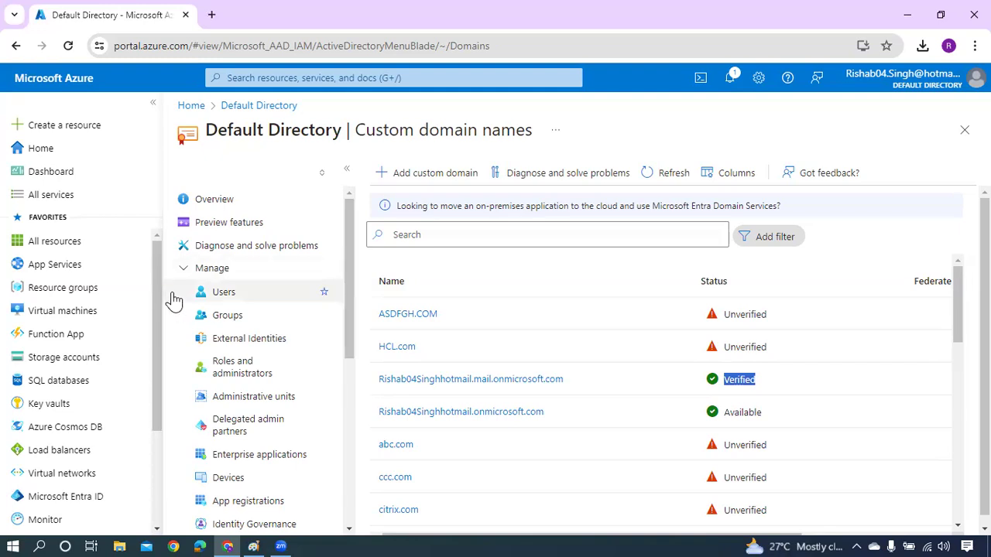
left_click(235, 294)
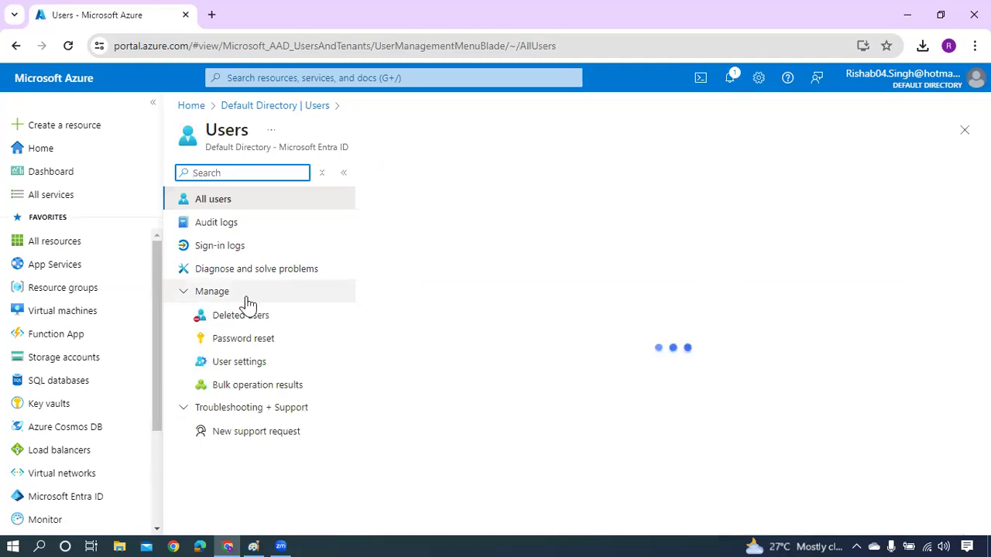
left_click(399, 174)
left_click(393, 211)
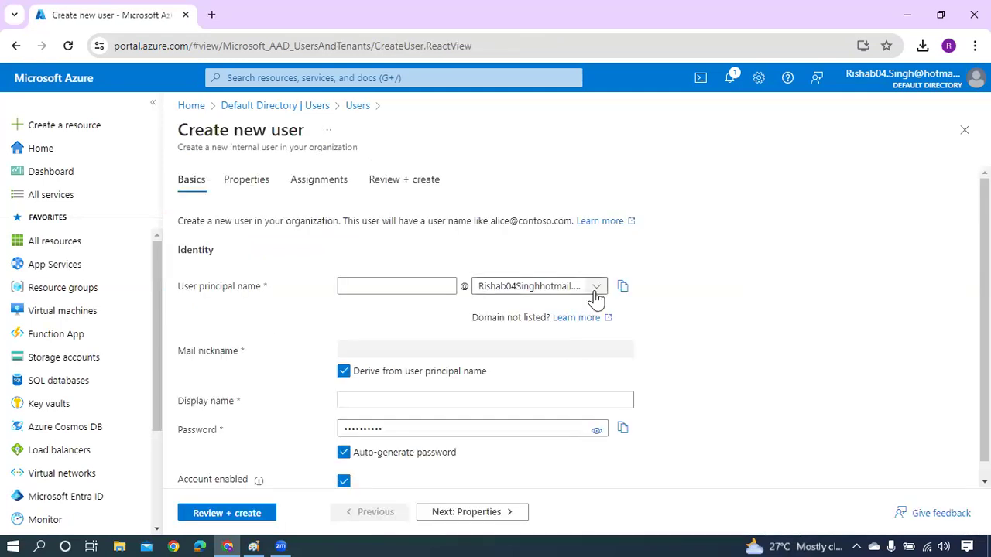
left_click(594, 295)
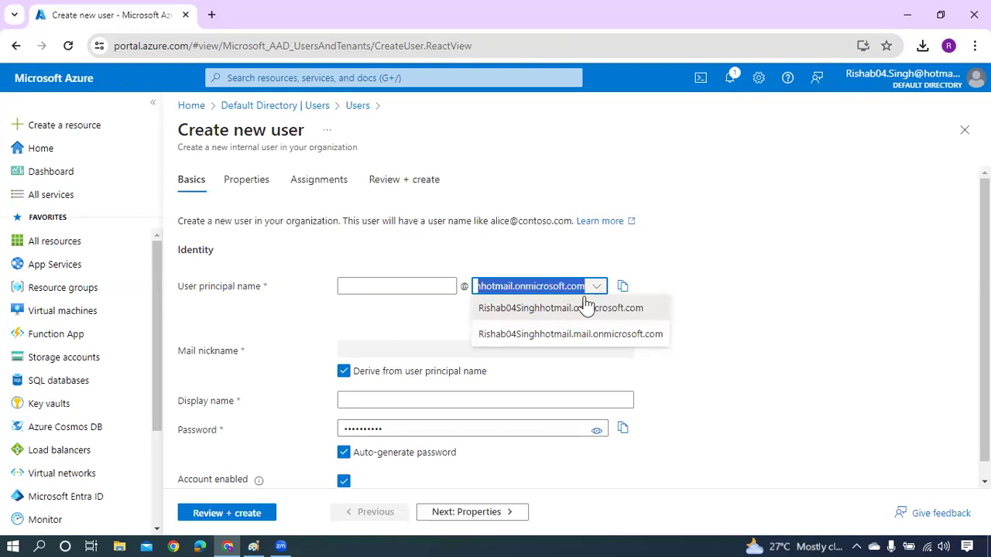
left_click(335, 292)
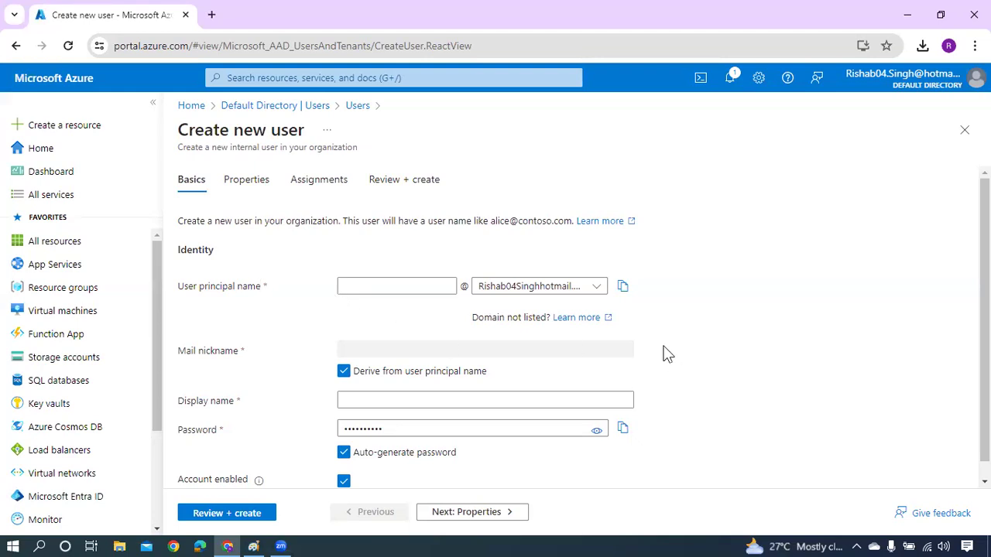
left_click(582, 286)
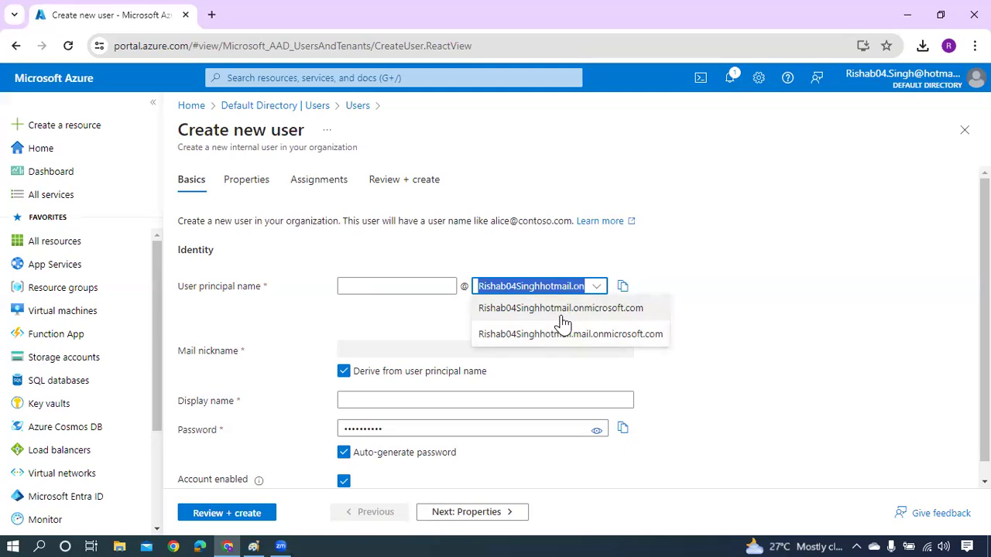
left_click(562, 316)
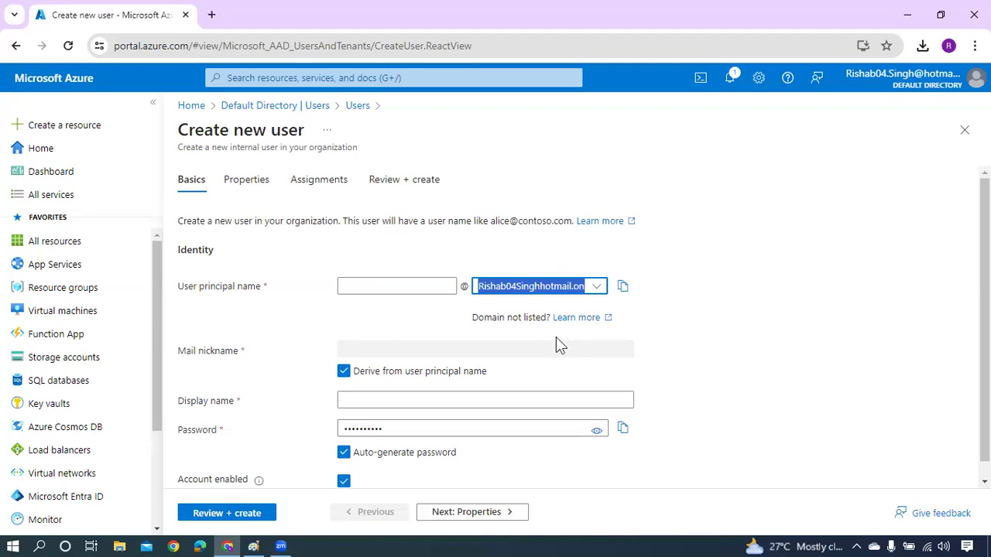
left_click(253, 546)
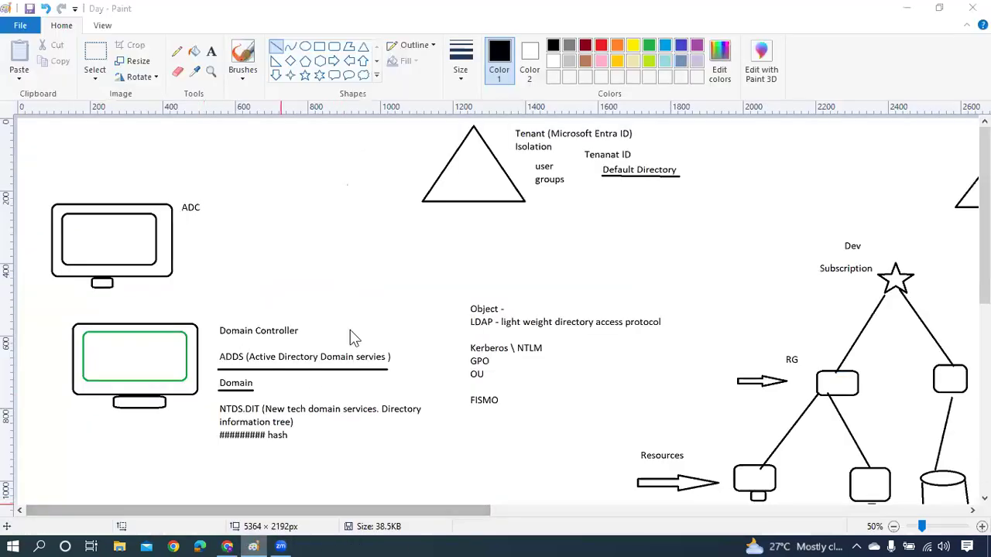
key("alt+Tab")
View the Deleted users page, then return to Default Directory and open Custom security attributes.
left_click(357, 106)
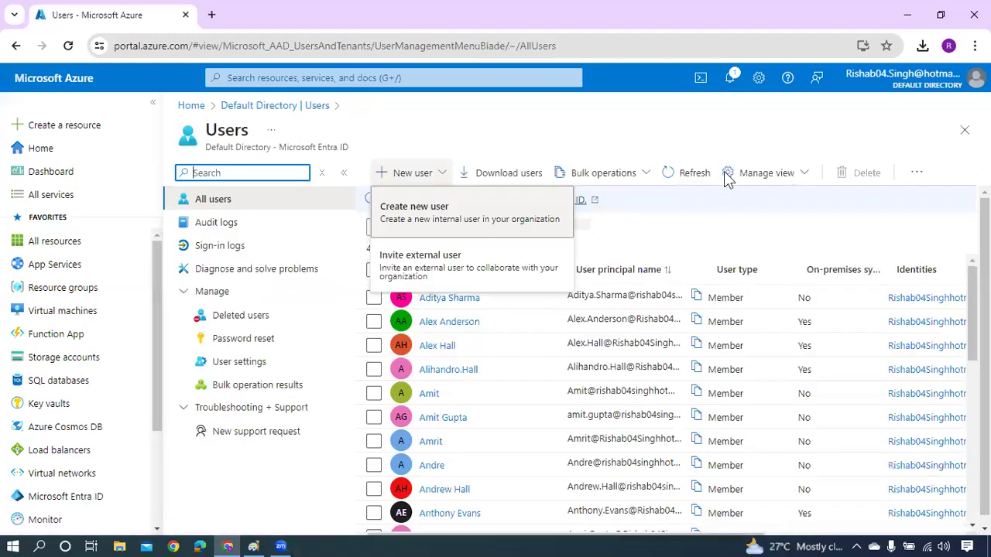
left_click(289, 315)
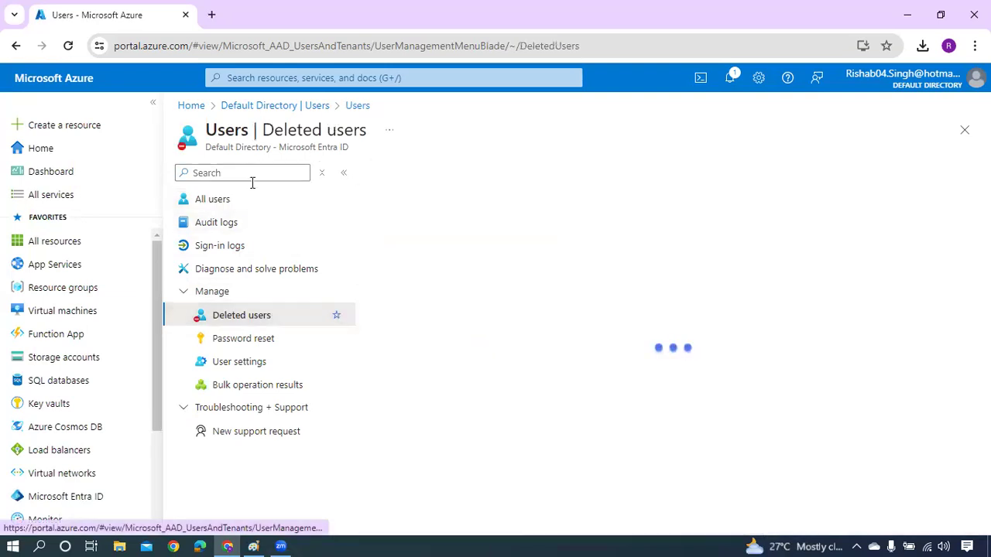
left_click(255, 106)
left_click_drag(349, 344, 344, 438)
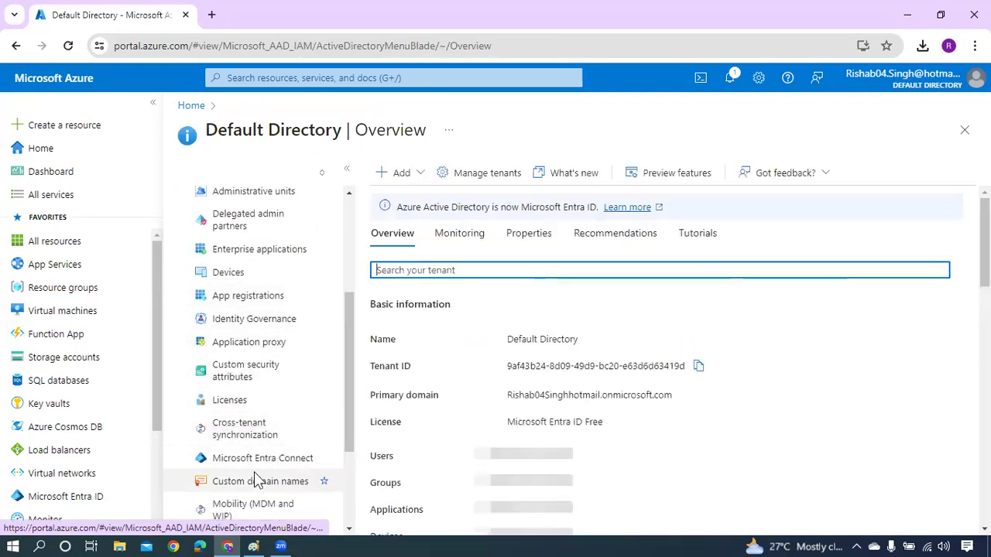
left_click(240, 375)
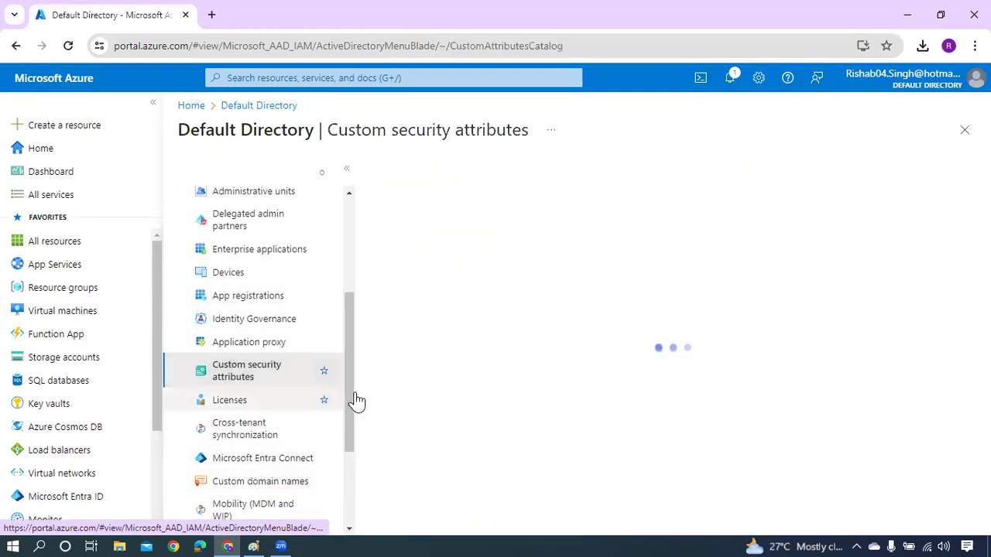
Open Custom domain names in Default Directory and briefly open, then close, the Add custom domain pane.
left_click_drag(347, 379, 343, 442)
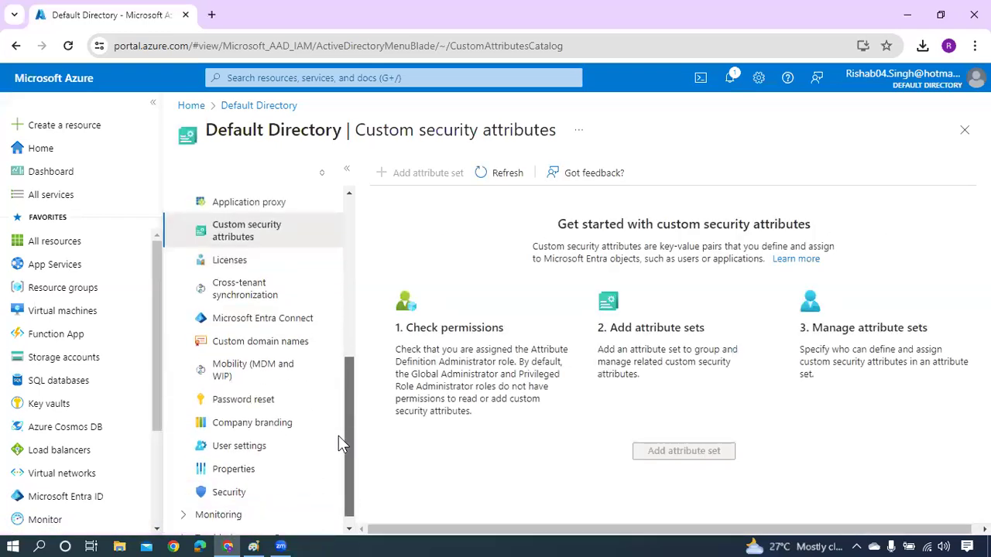
left_click(266, 344)
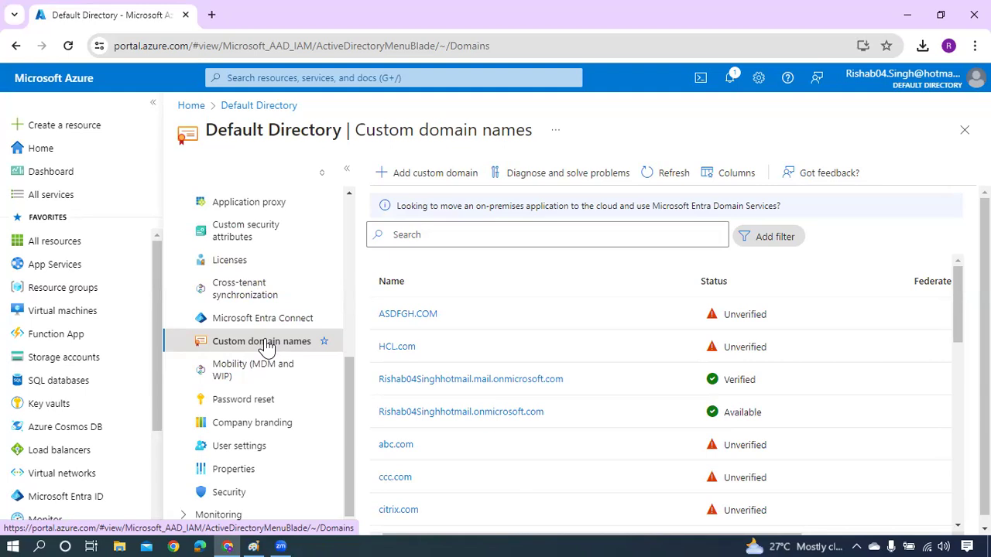
left_click(393, 178)
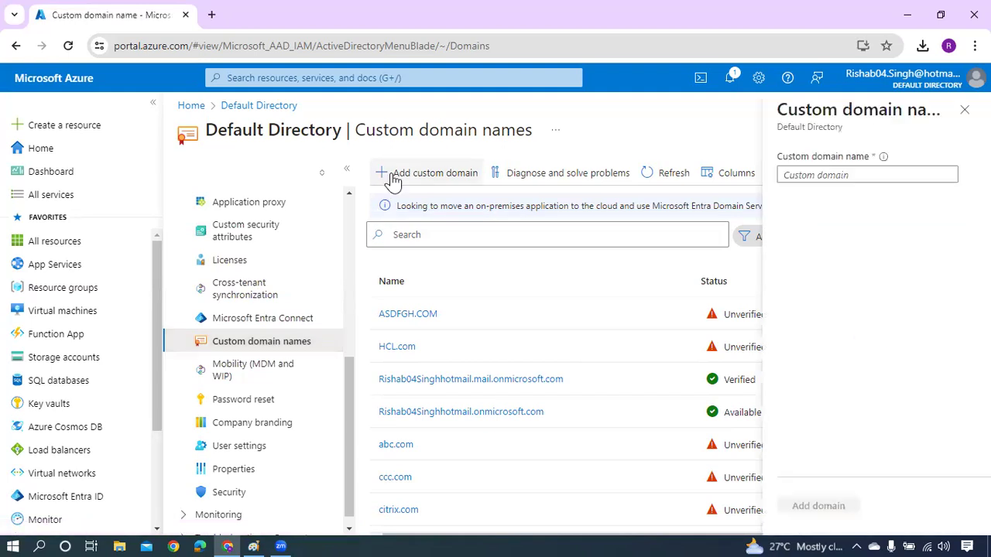
left_click(964, 111)
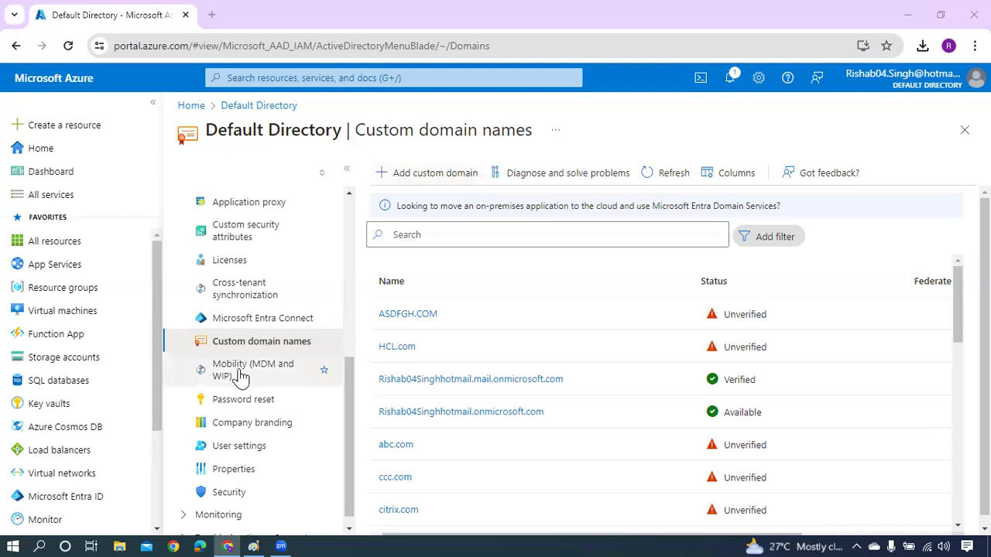
Open App registrations, start a new registration and highlight the supported account type options, then discard the unsaved form.
left_click_drag(345, 384, 340, 328)
left_click(249, 272)
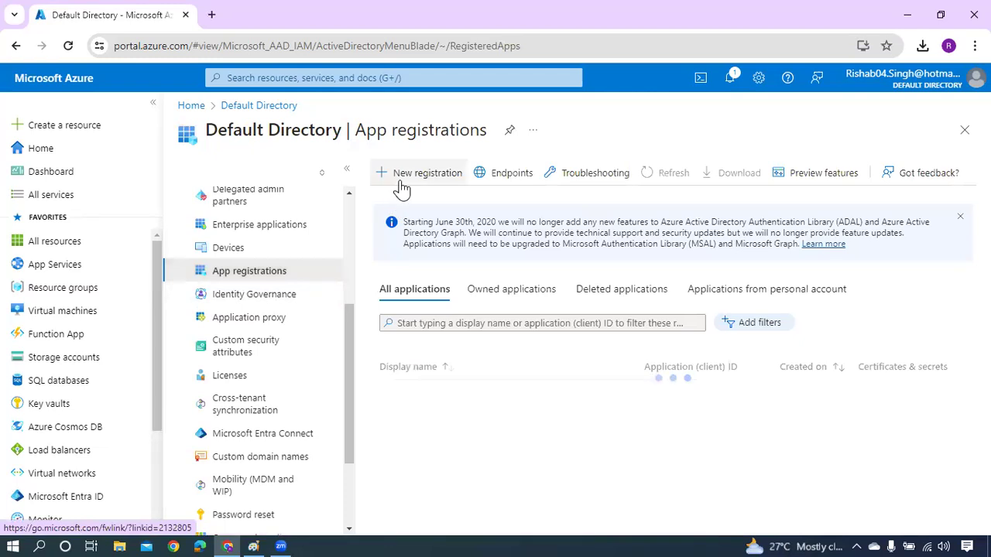
left_click(397, 183)
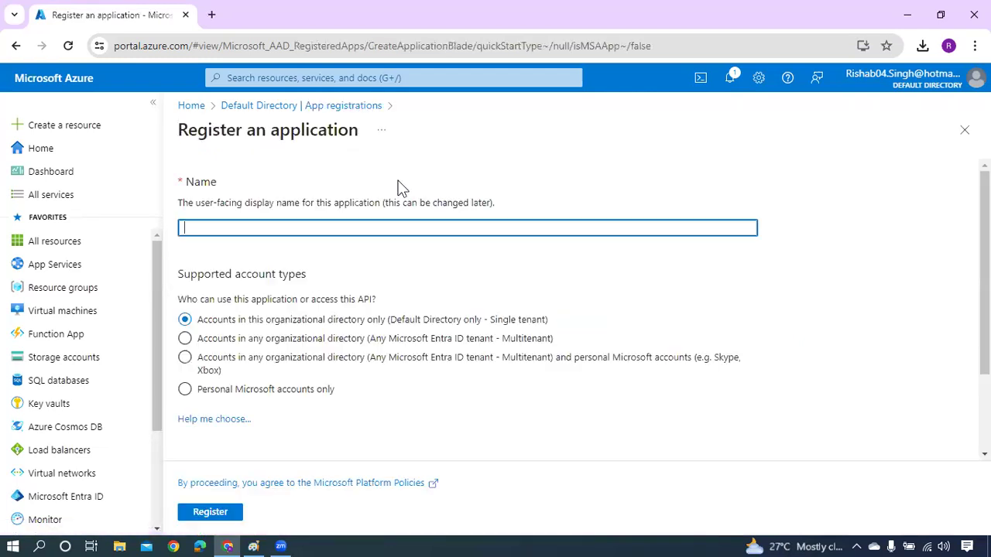
left_click_drag(202, 326, 469, 312)
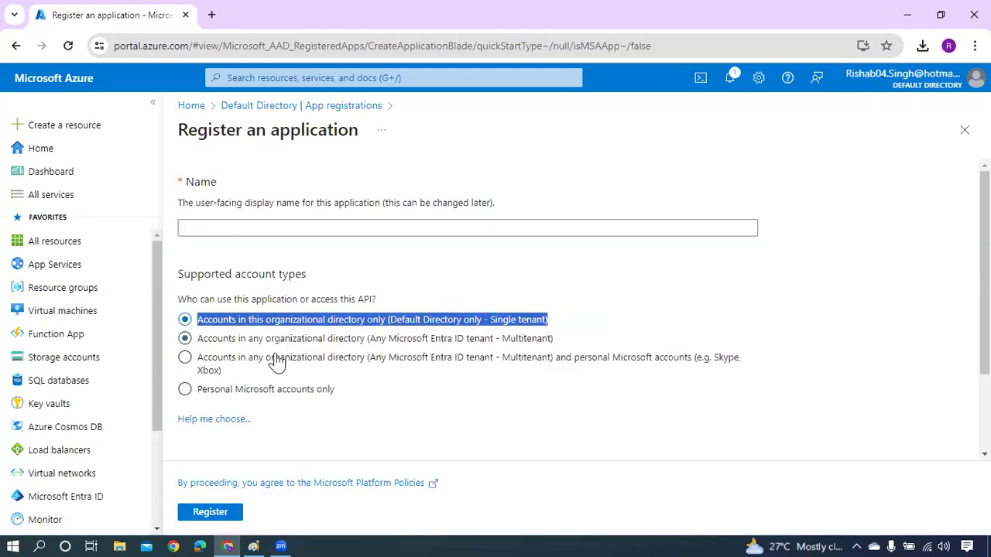
left_click_drag(203, 341, 551, 341)
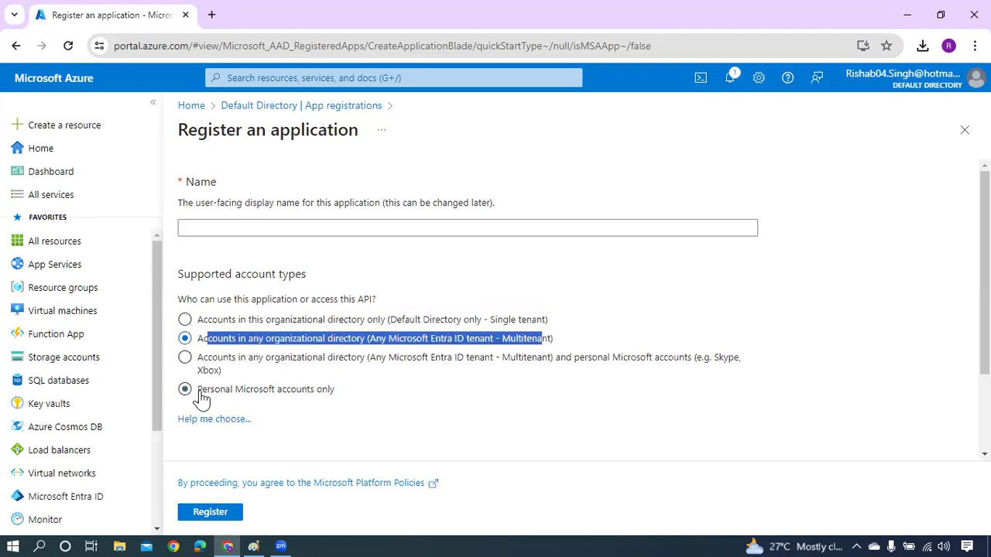
left_click_drag(199, 390, 391, 399)
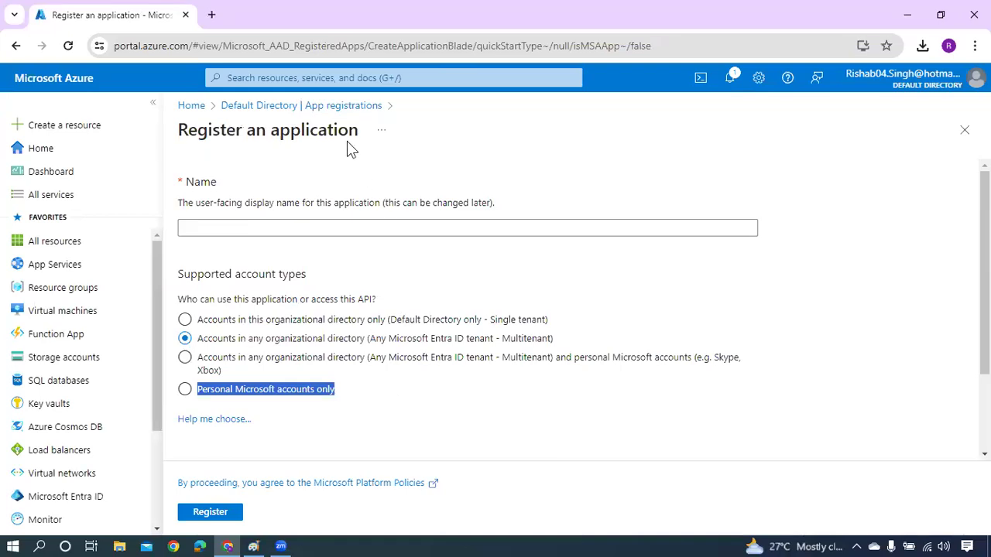
left_click(331, 113)
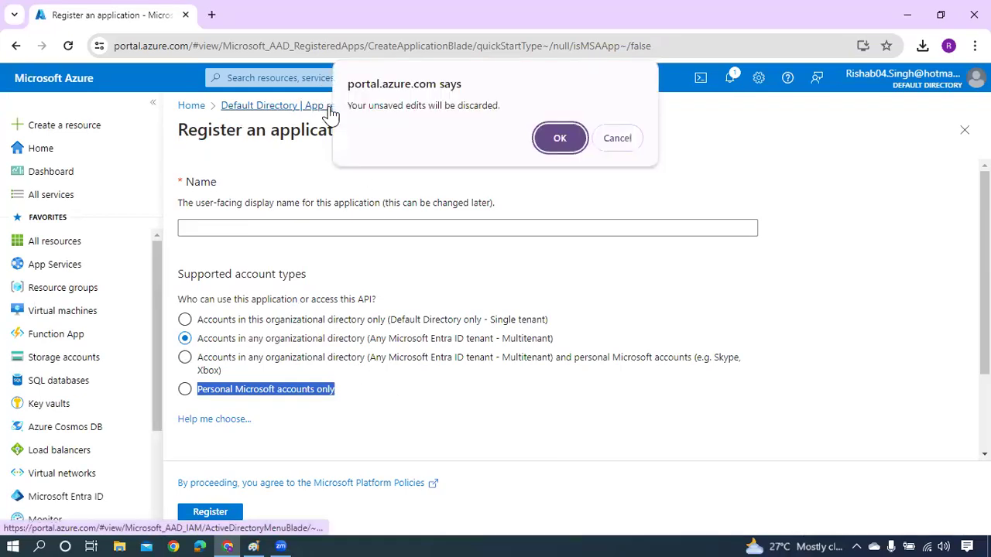
left_click(569, 140)
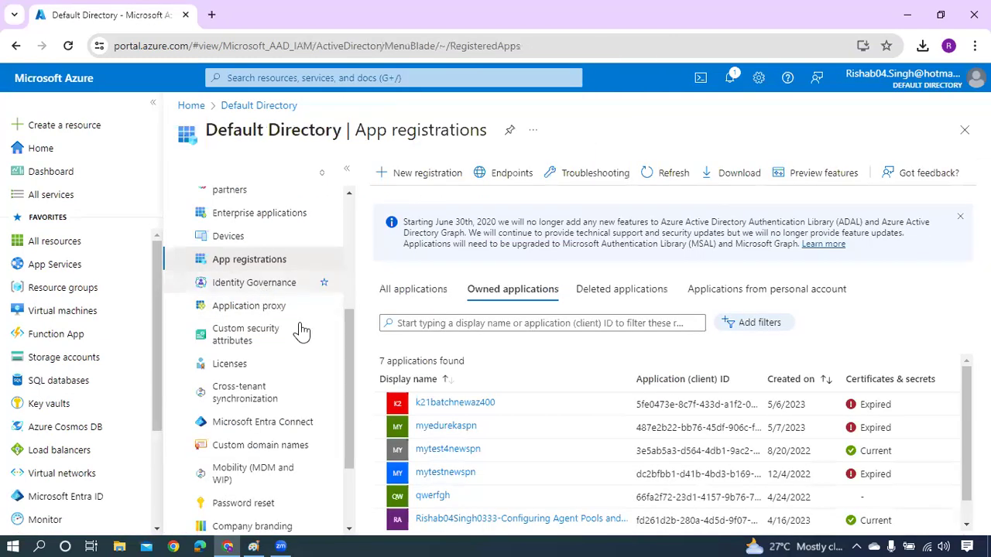
Open Enterprise applications, browse the Microsoft Entra Gallery and create the Zoom gallery application.
left_click(245, 221)
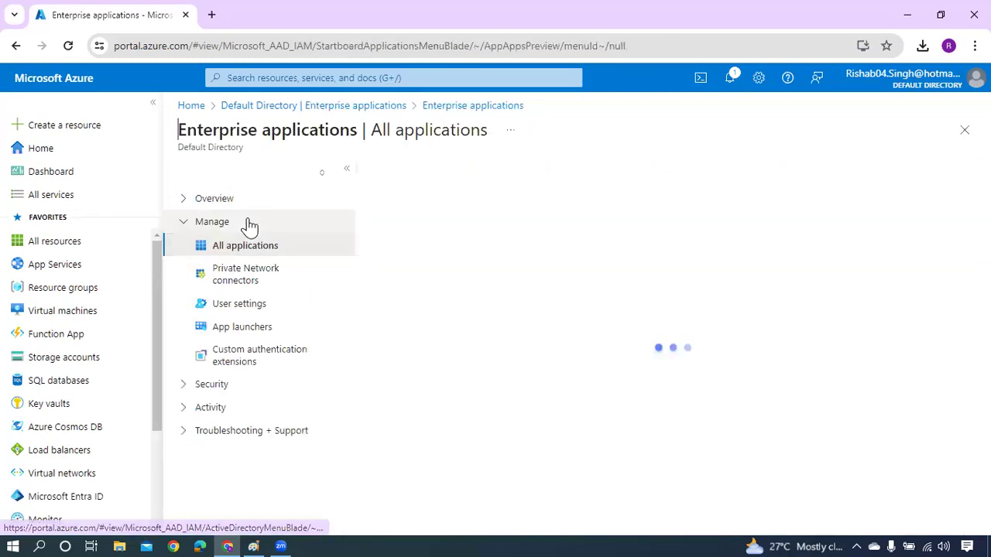
left_click(381, 176)
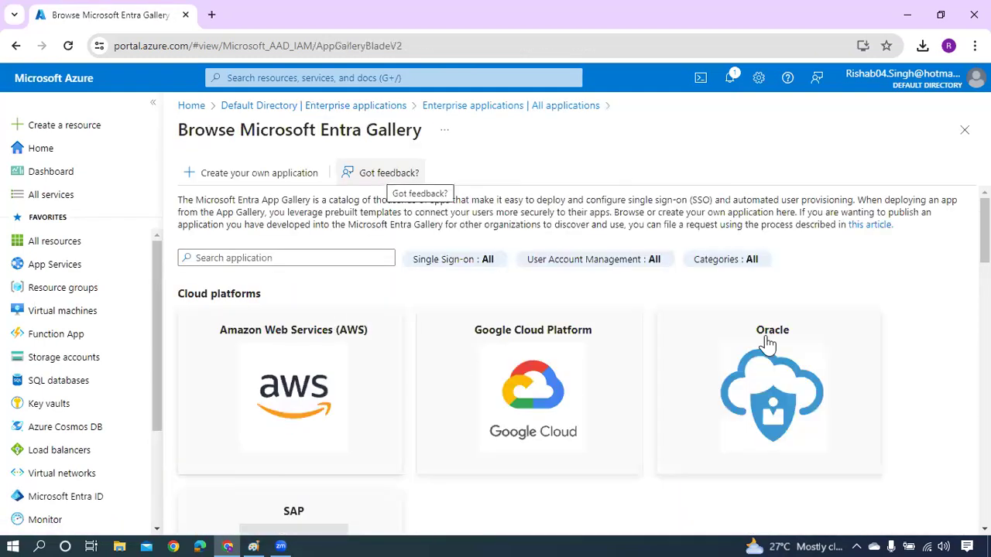
scroll(566, 356, "down", 3)
scroll(583, 362, "down", 2)
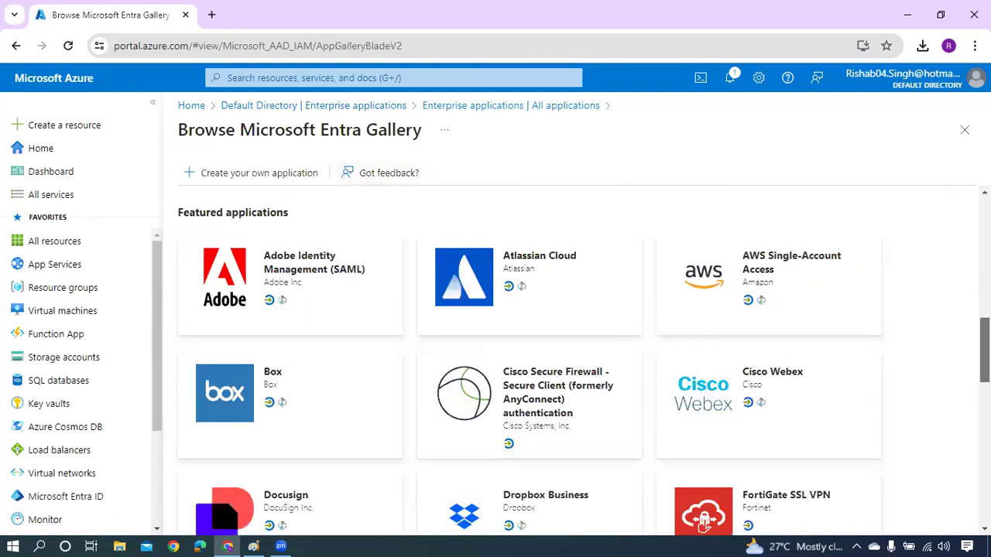
scroll(583, 361, "down", 8)
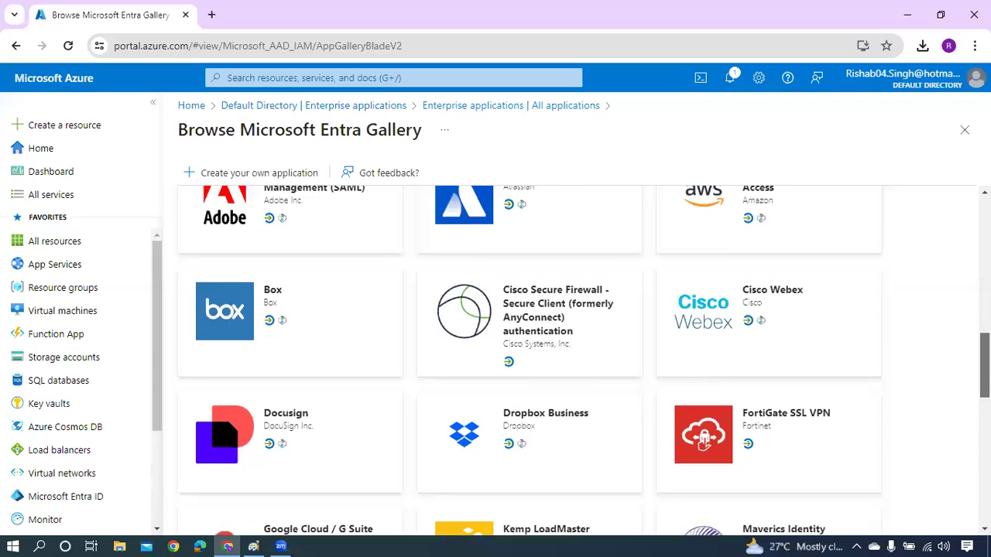
scroll(752, 504, "down", 3)
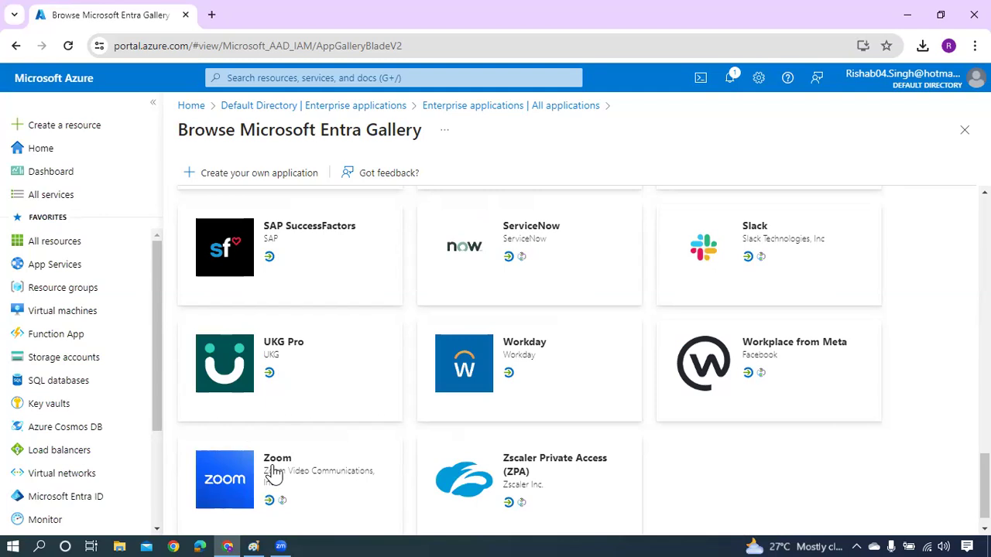
left_click(314, 467)
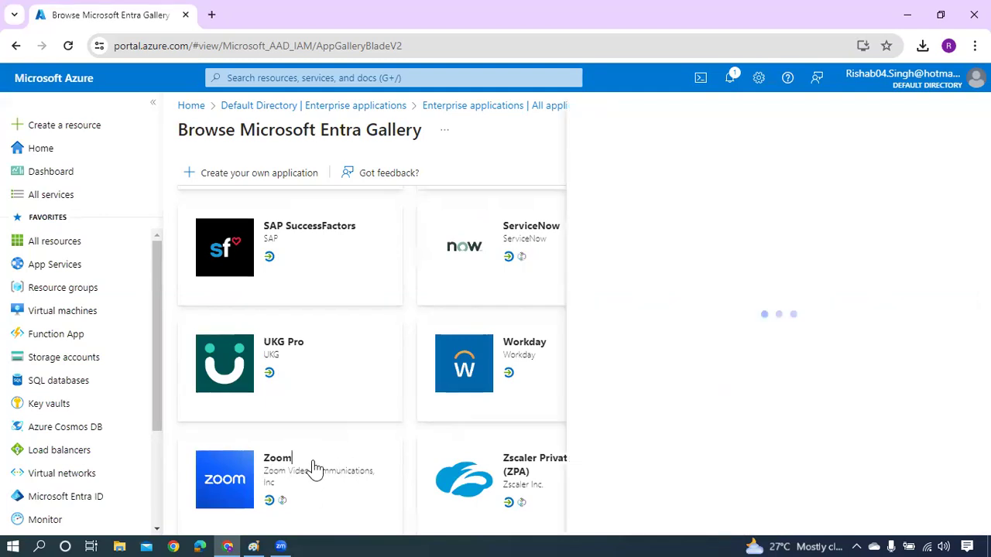
left_click(611, 511)
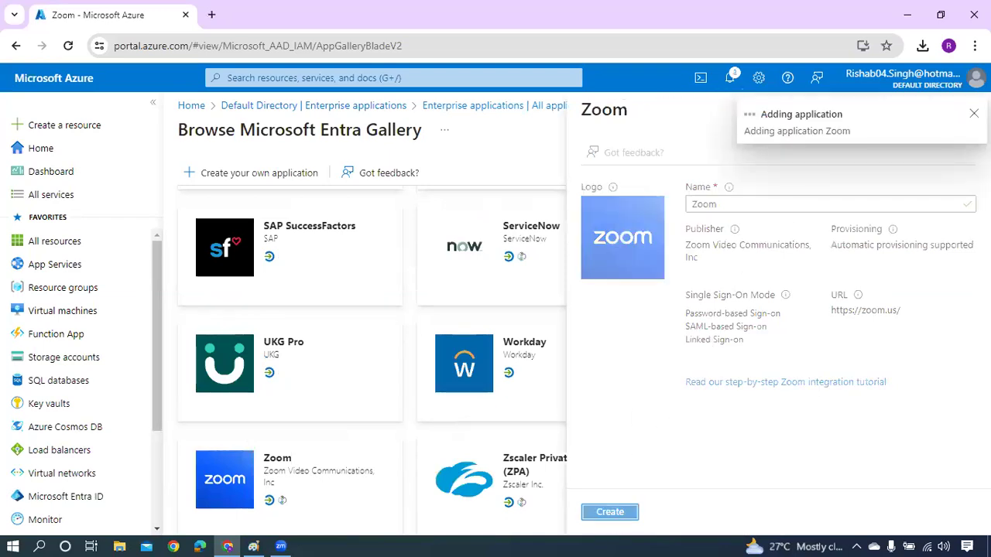
Open the SAP Fiori enterprise application and view its Roles and administrators, Owners and Single sign-on pages.
left_click(459, 107)
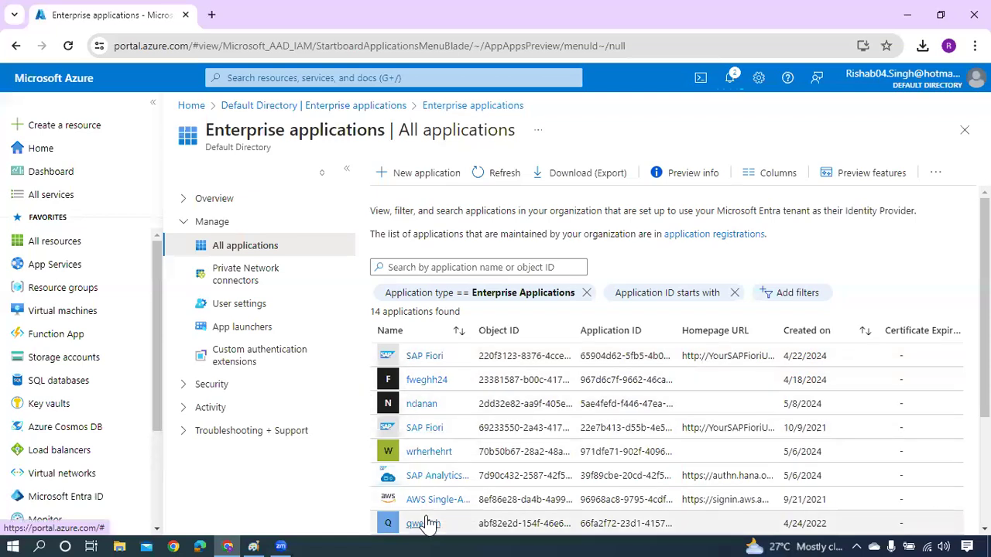
left_click(424, 357)
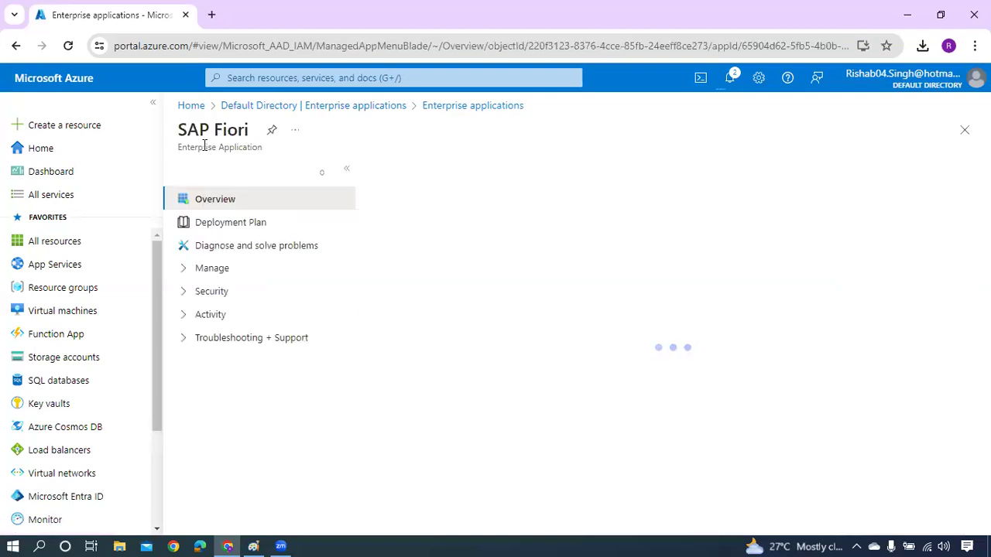
left_click(212, 269)
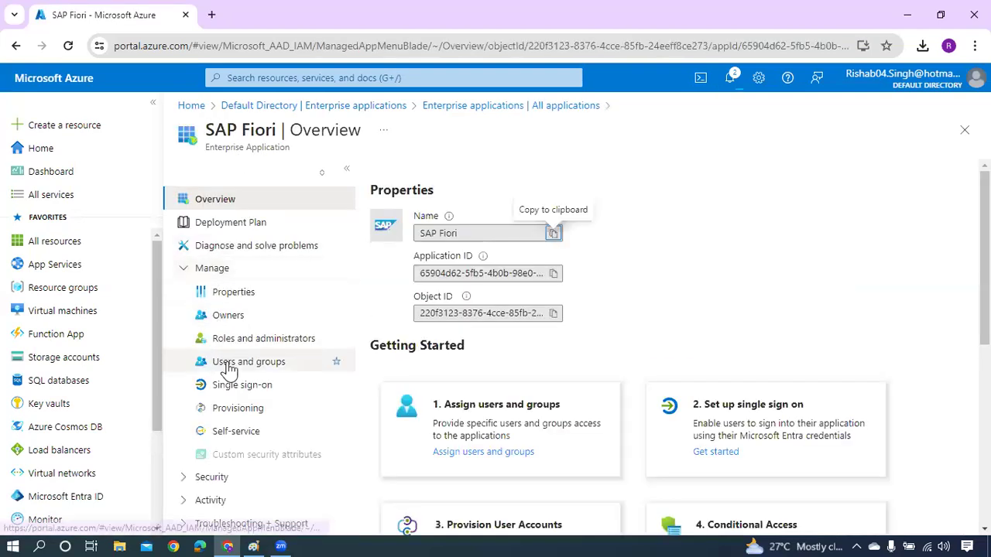
left_click(235, 347)
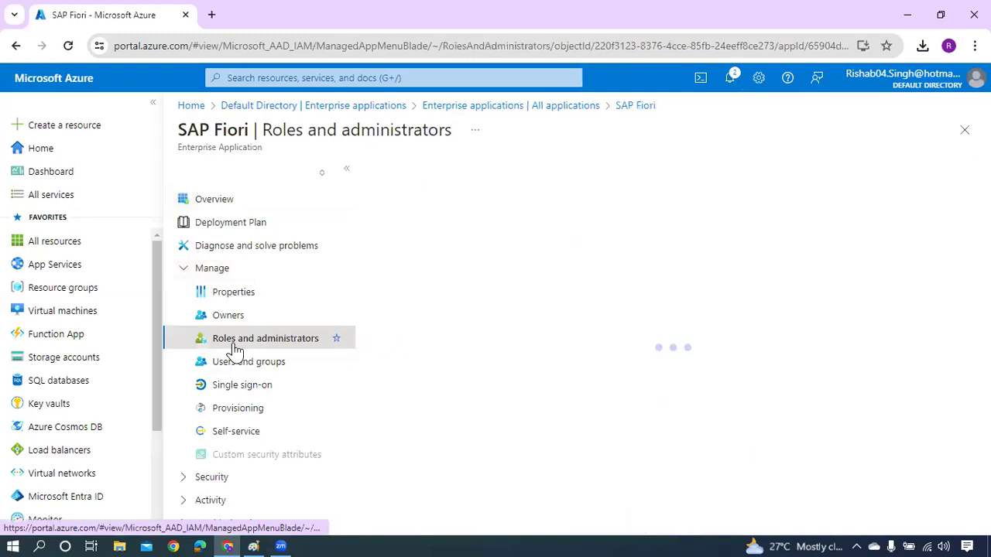
left_click(232, 316)
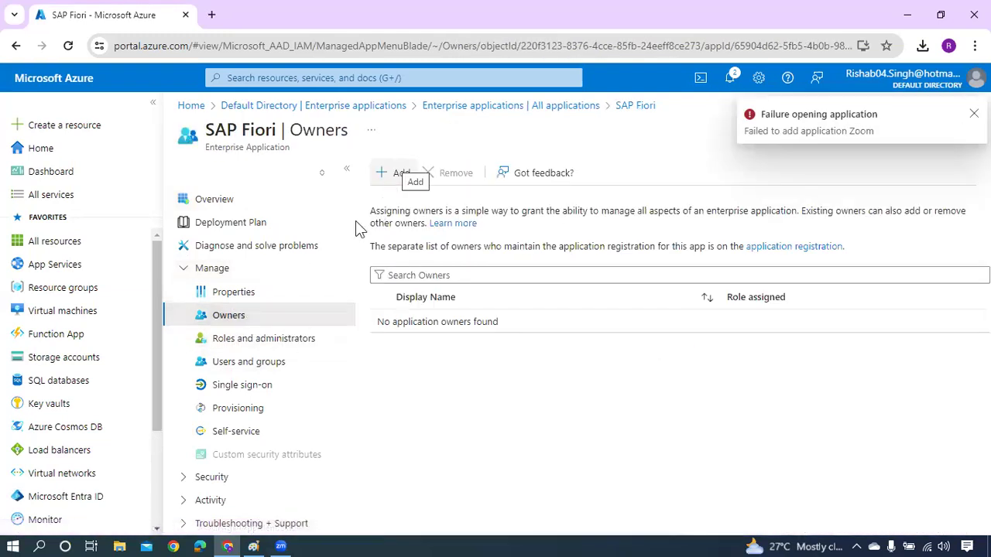
left_click(246, 387)
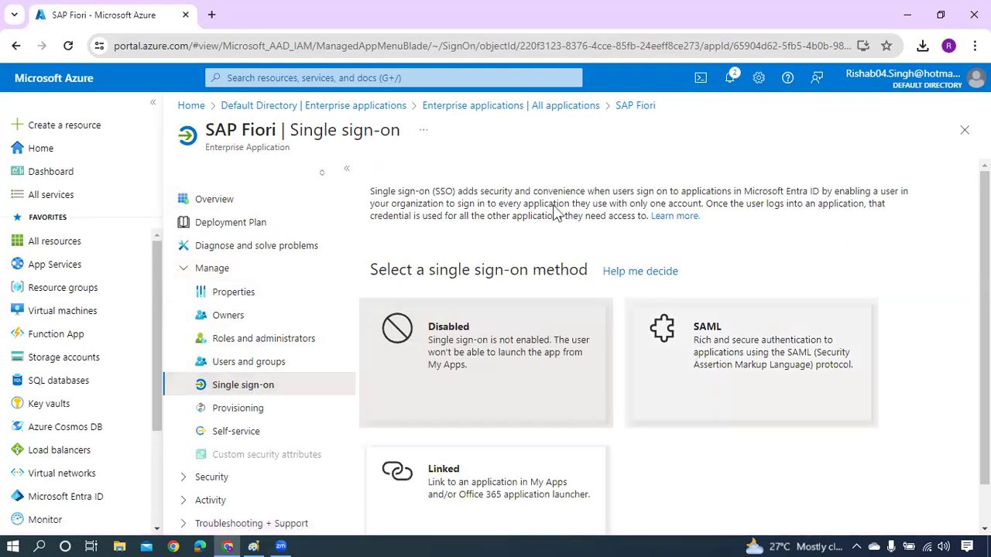
Start another app registration, choose Web as the redirect URI platform, then close and discard the form.
left_click(348, 109)
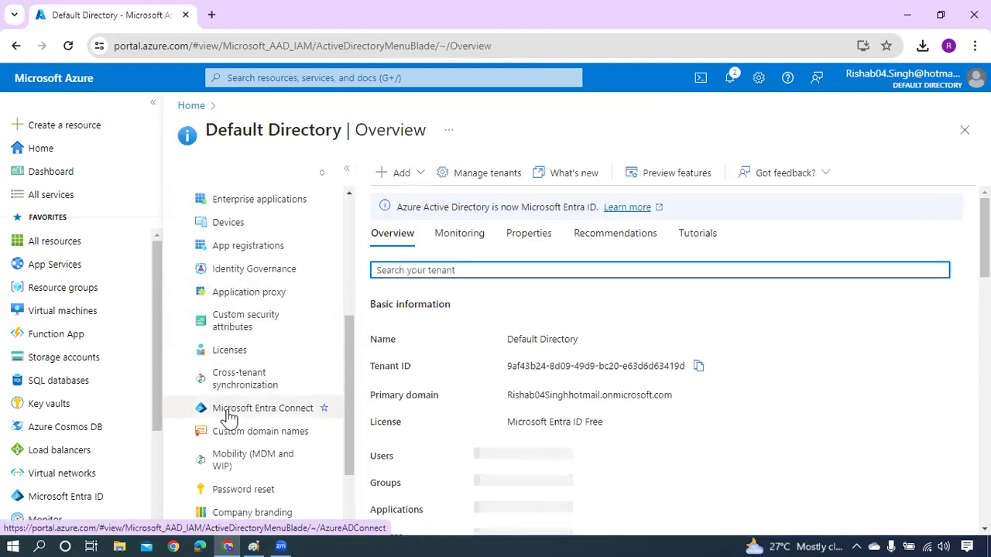
left_click(245, 256)
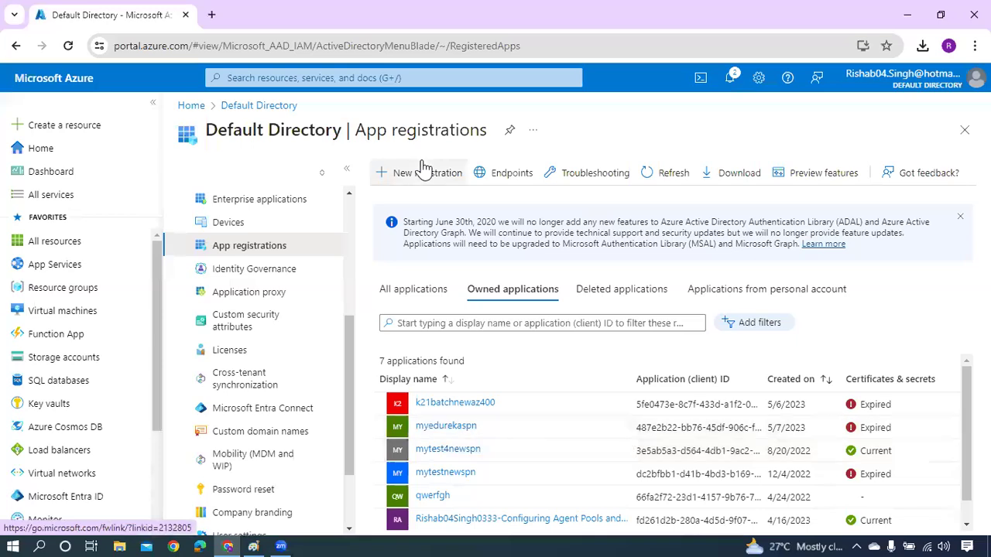
left_click(422, 172)
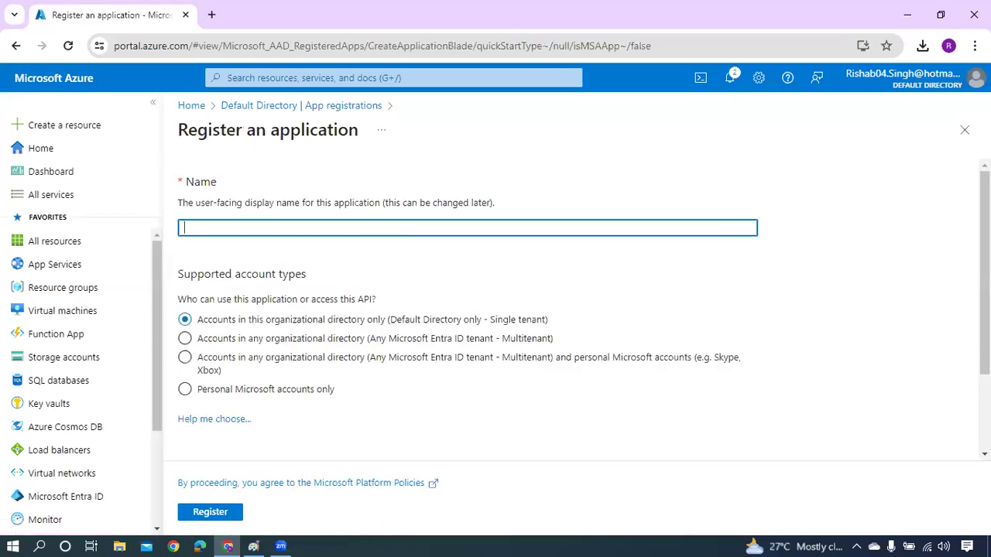
scroll(960, 439, "down", 2)
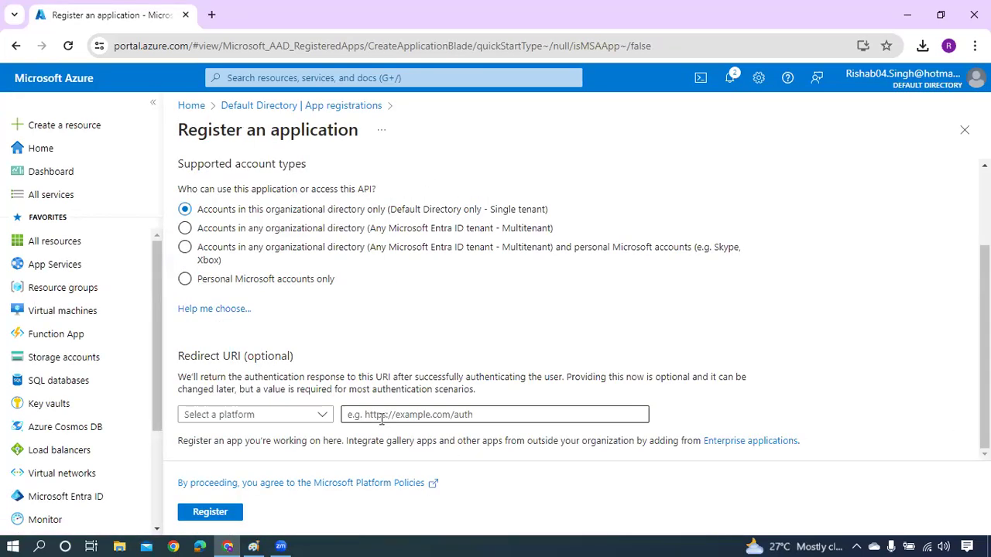
left_click(289, 422)
left_click(225, 462)
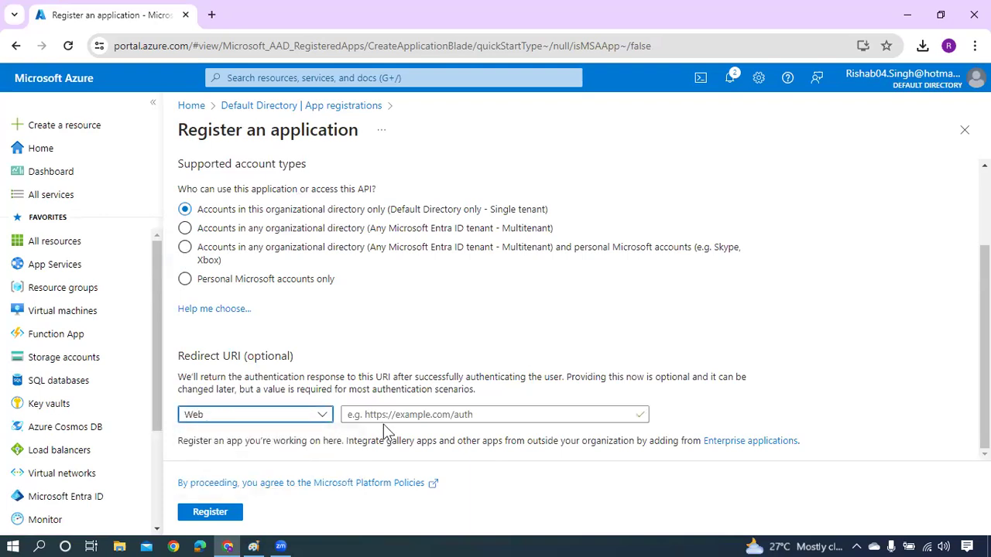
left_click(366, 414)
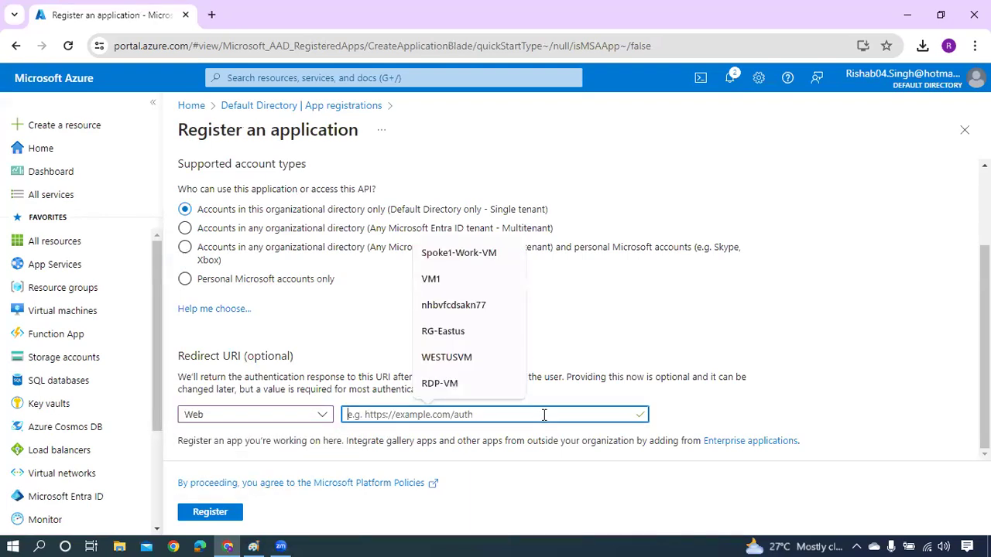
left_click(890, 307)
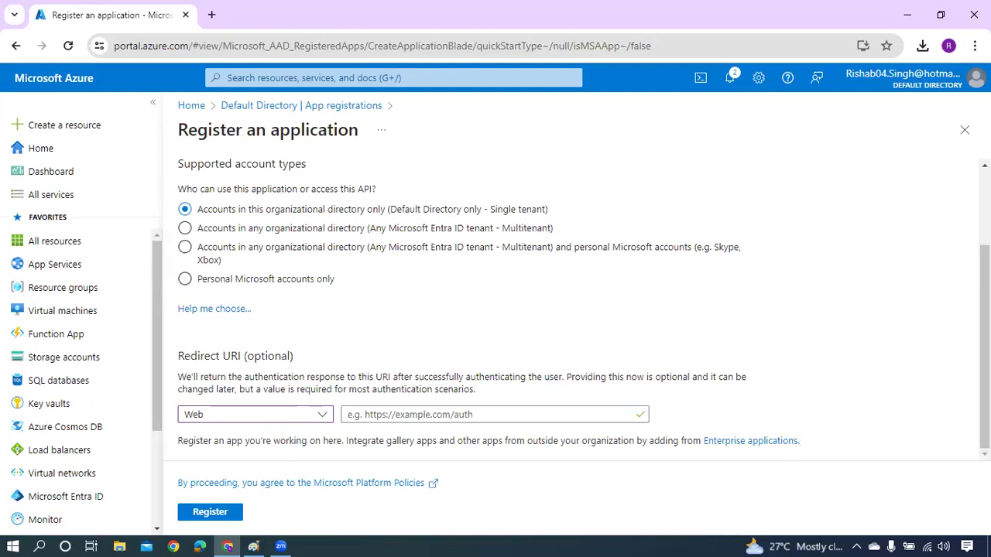
left_click(965, 129)
left_click(558, 141)
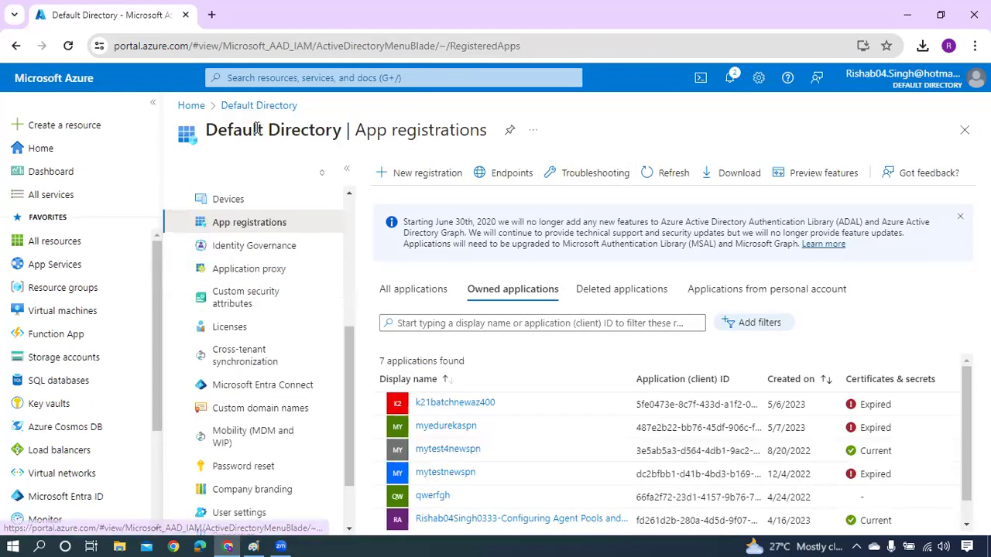
left_click(259, 545)
left_click_drag(230, 511, 387, 510)
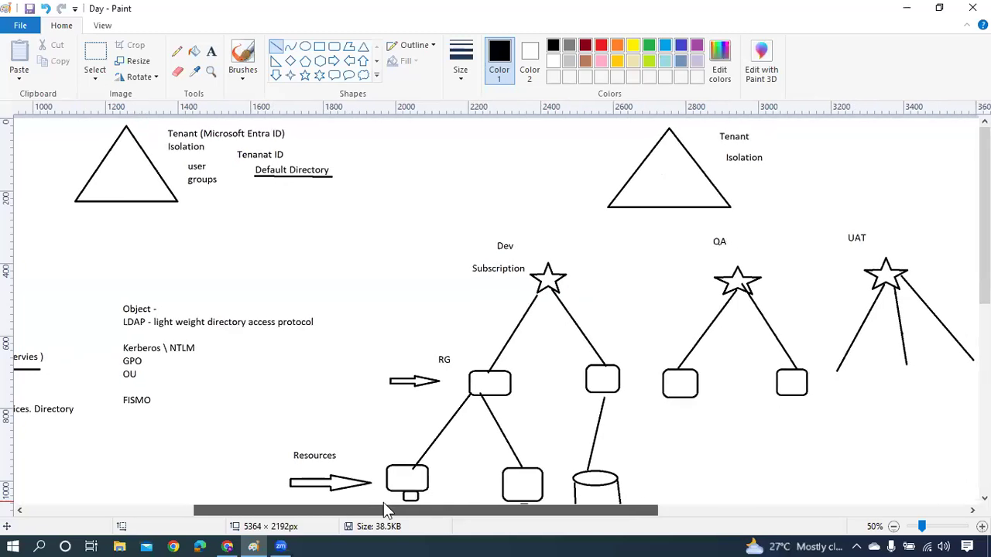
left_click(212, 51)
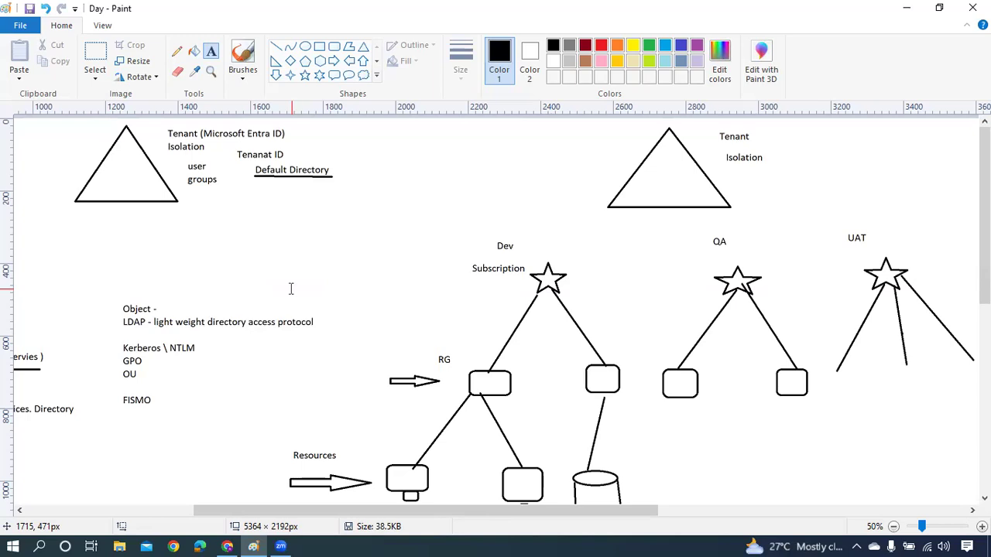
left_click(226, 547)
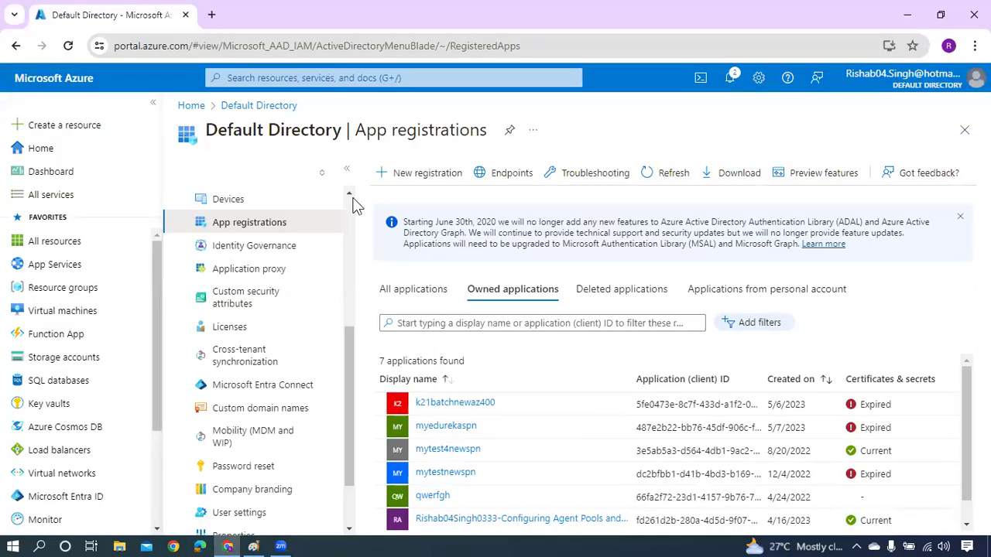
left_click(213, 15)
left_click(172, 45)
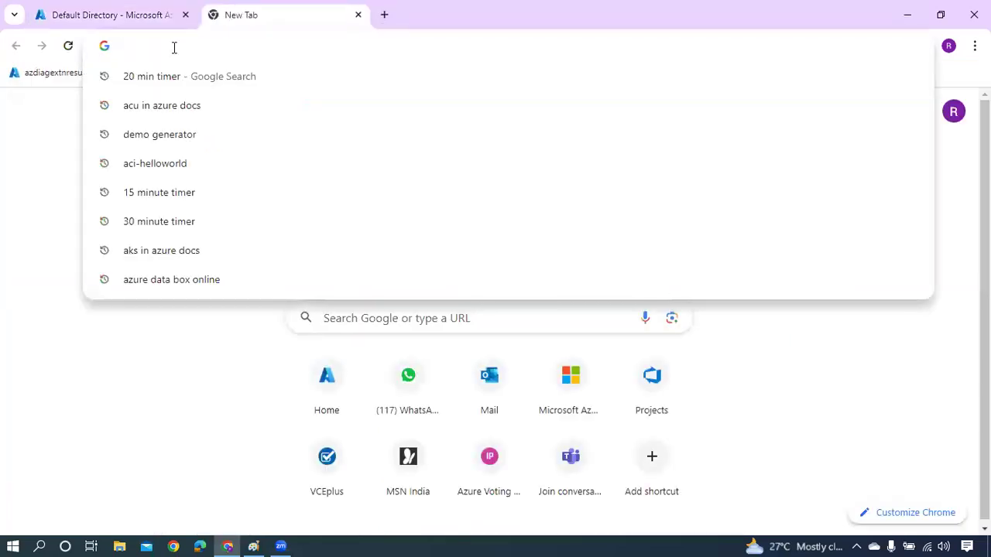
type("sn")
key("BackSpace")
key("BackSpace")
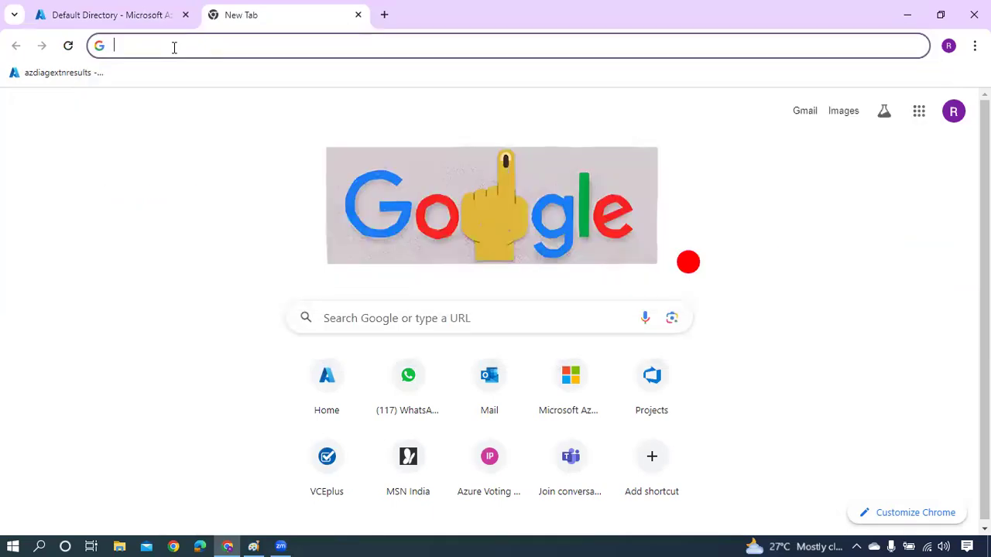
type("msn")
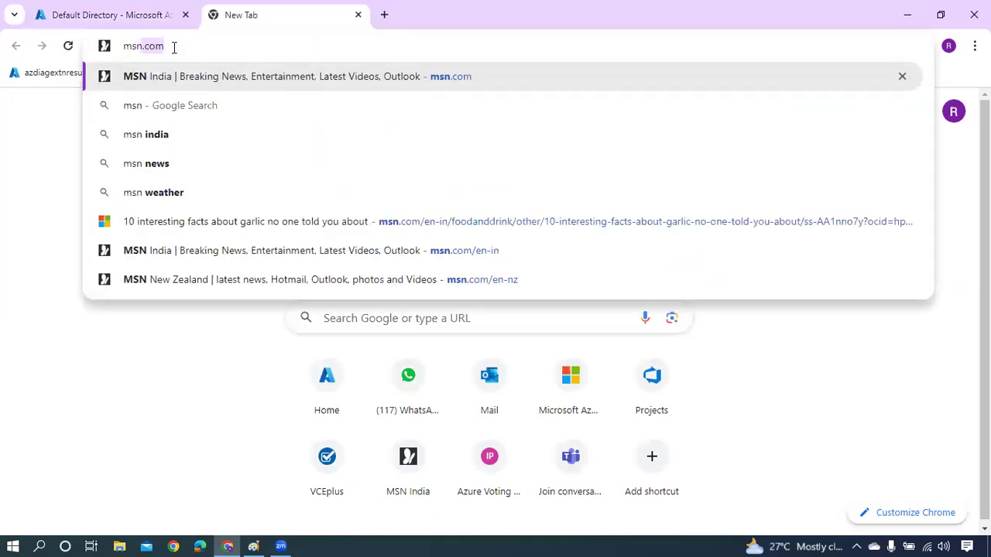
key("Return")
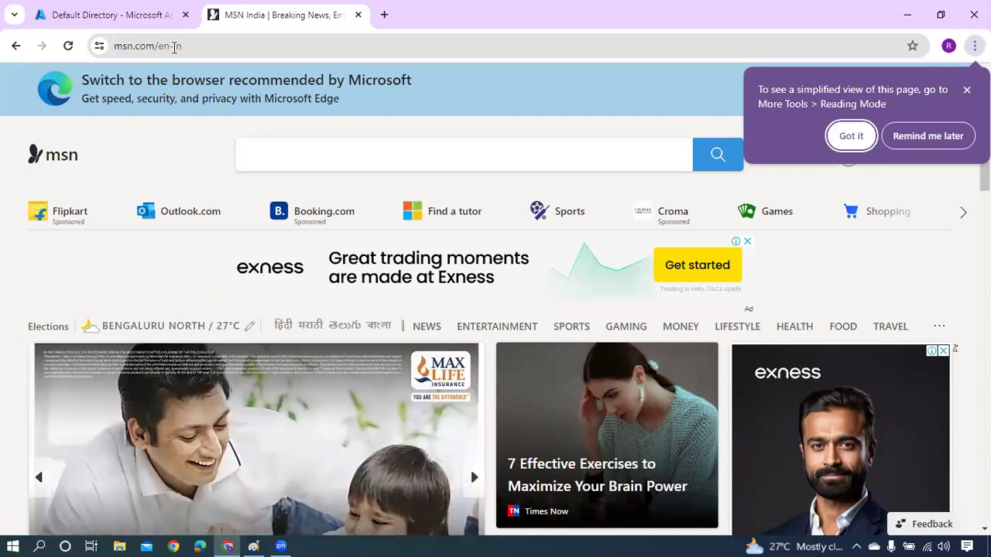
left_click(358, 16)
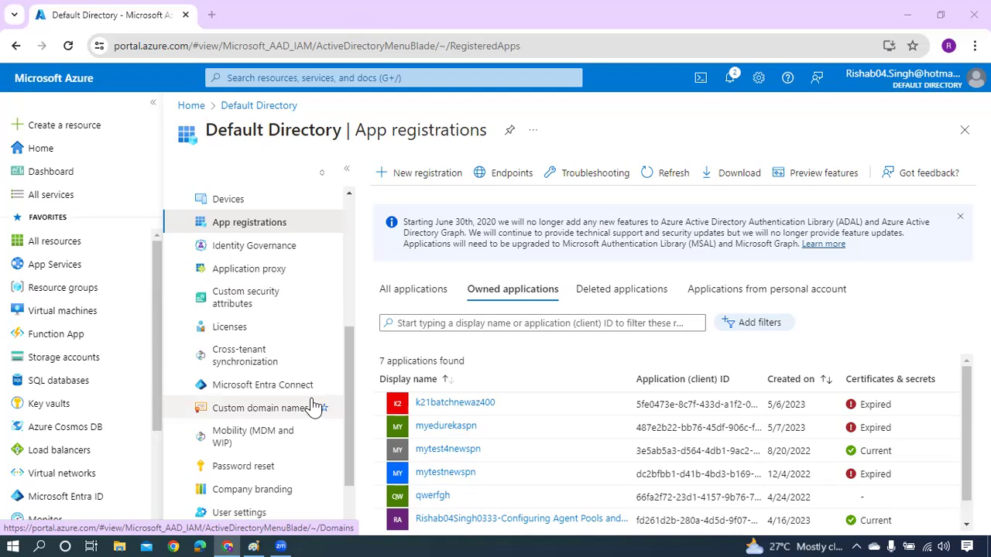
Add the text label Http\Https beneath the first tenant triangle.
left_click(253, 547)
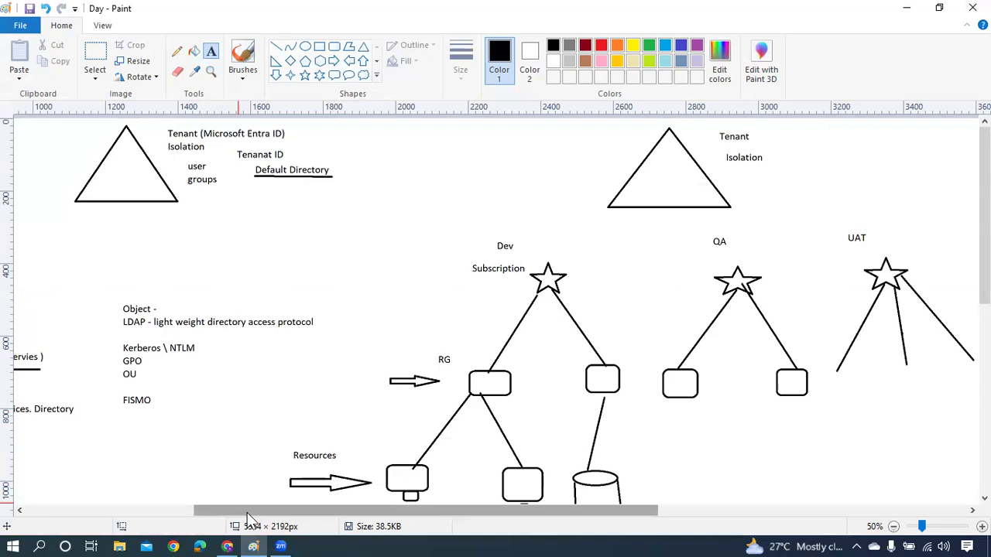
left_click_drag(240, 511, 133, 509)
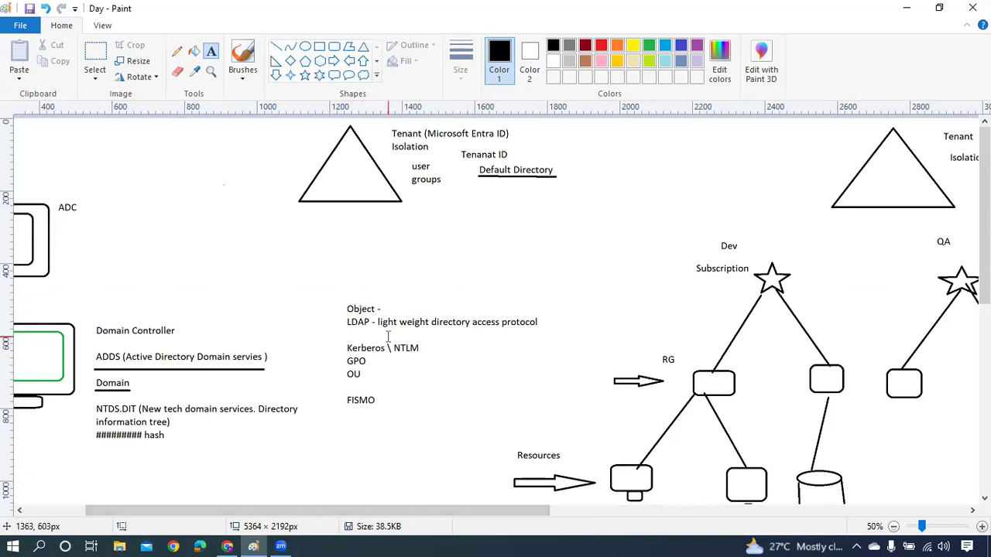
left_click_drag(402, 200, 594, 279)
type("H")
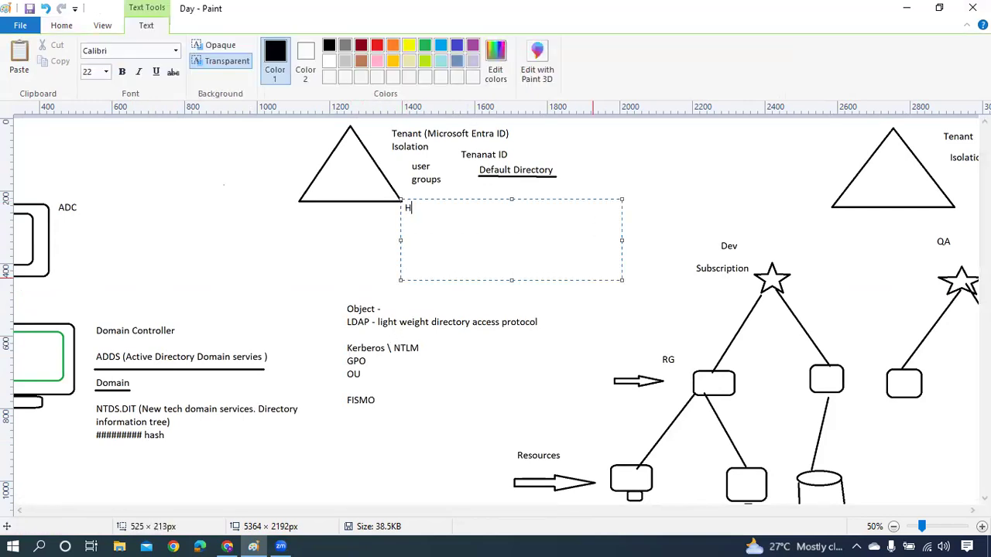
type("ttp\\Https")
left_click(339, 274)
Draw a straight line underlining the Subscription label beside the Dev star.
left_click_drag(381, 514, 610, 514)
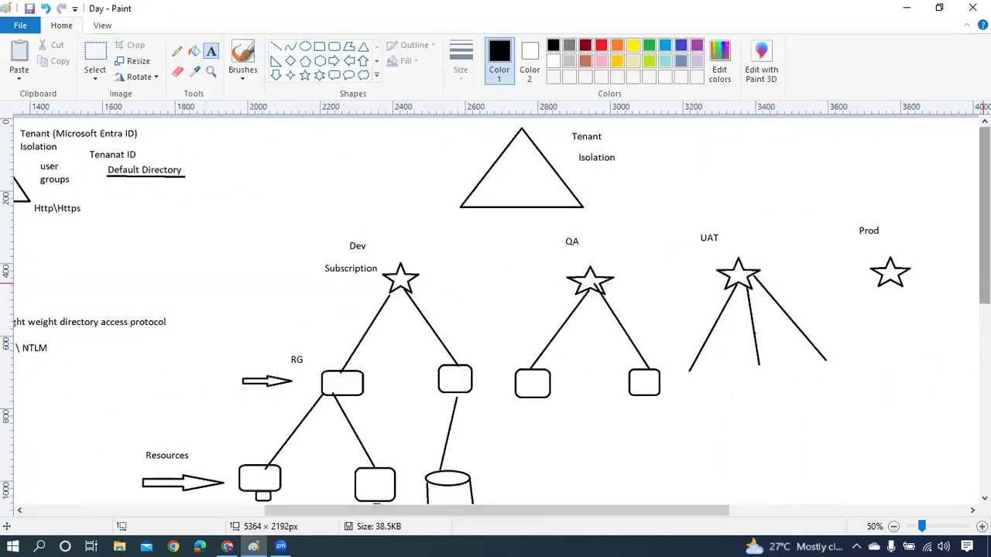
scroll(440, 206, "down", 3)
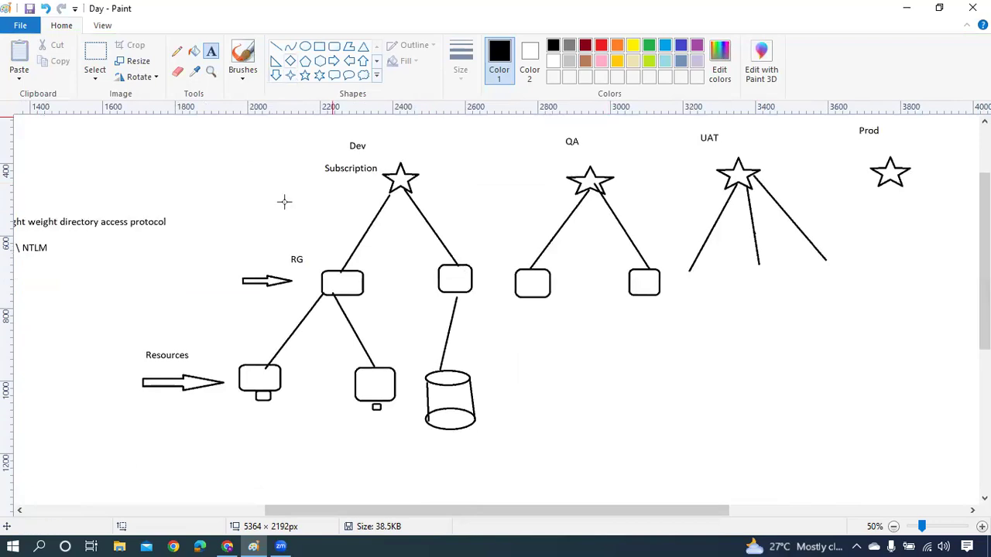
left_click(276, 46)
left_click_drag(313, 182, 382, 182)
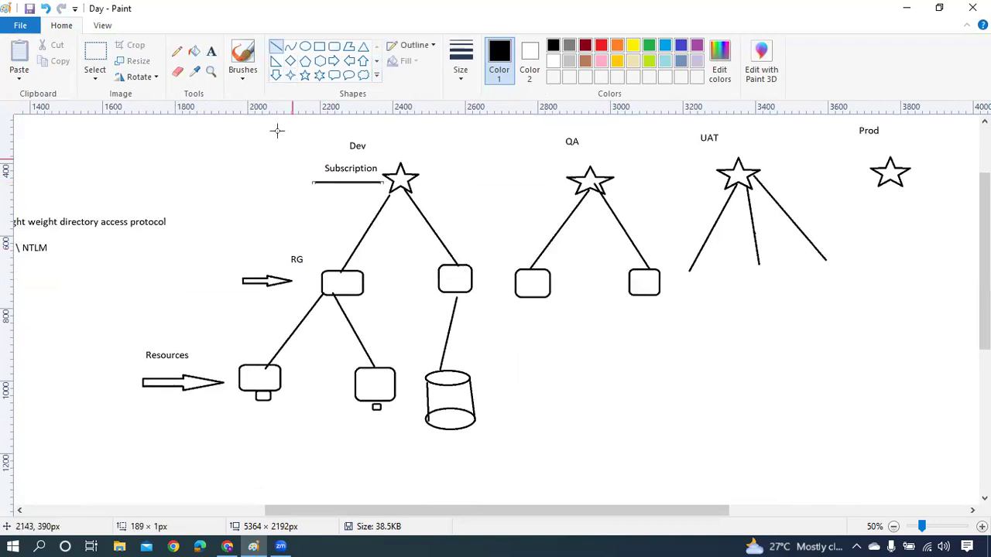
Add the text label "Biling boundary" to the right of the Dev subscription star.
left_click(211, 52)
left_click_drag(428, 161, 528, 194)
type("Biling")
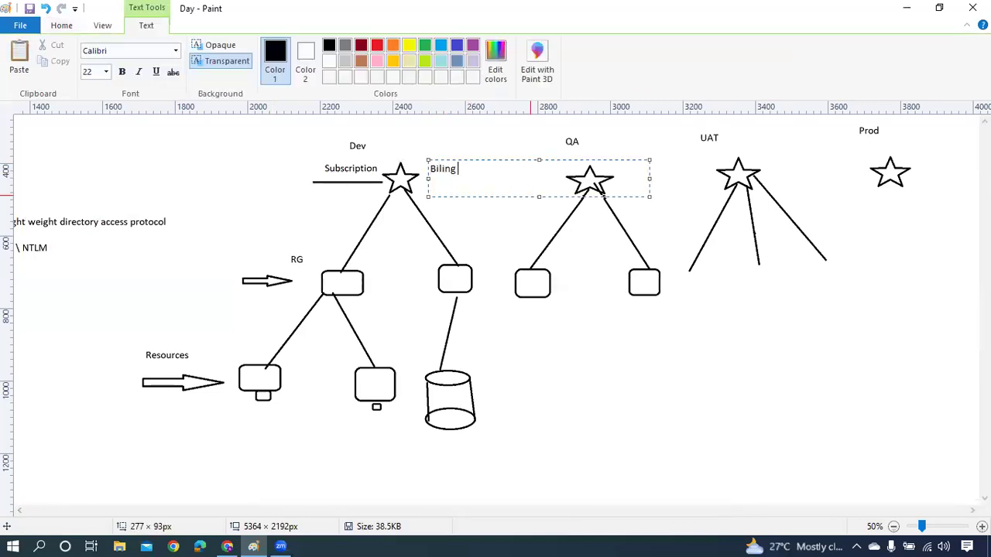
type(" boundary")
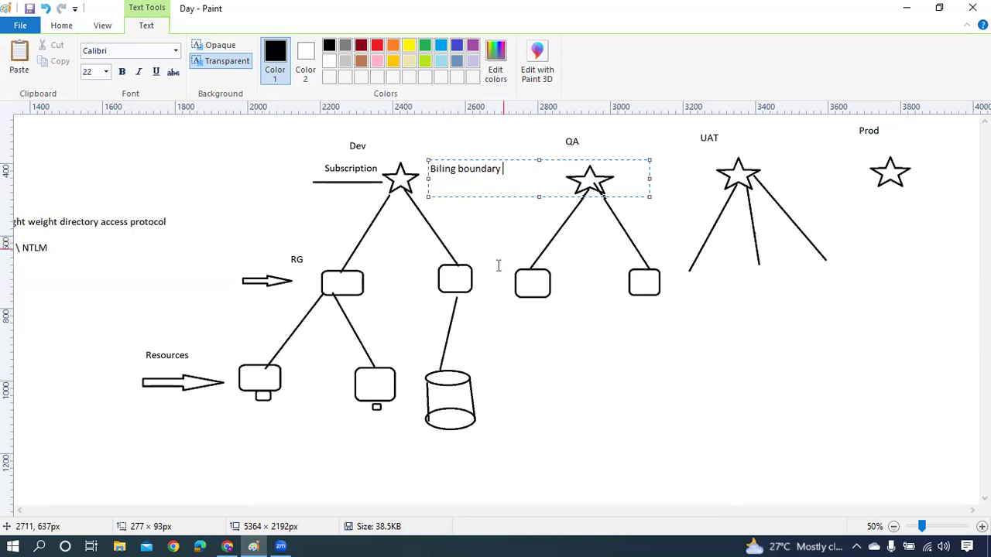
left_click(494, 314)
Add a text box reading License below the Default Directory label.
left_click_drag(345, 505, 188, 510)
left_click_drag(985, 248, 985, 199)
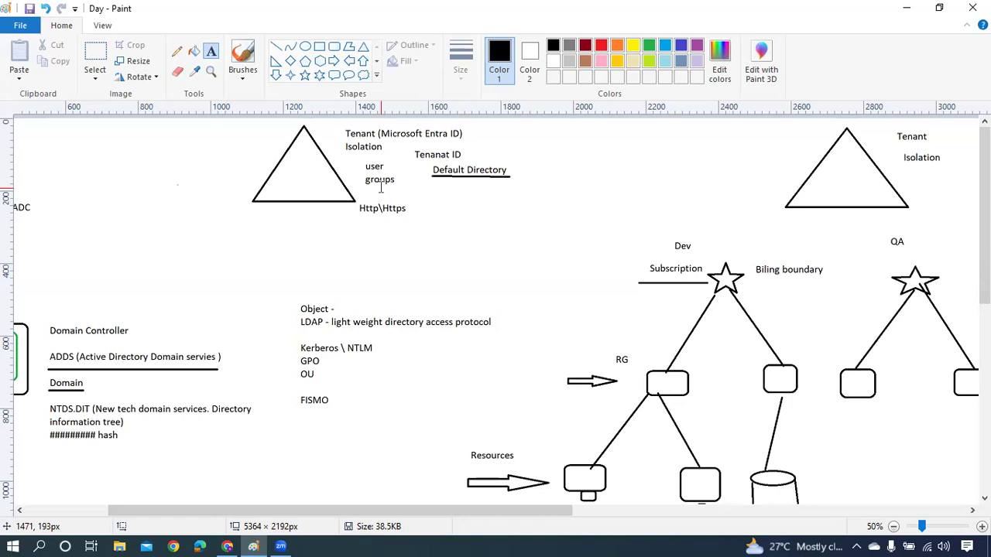
left_click_drag(430, 192, 581, 280)
type("Lie")
key("BackSpace")
type("cense")
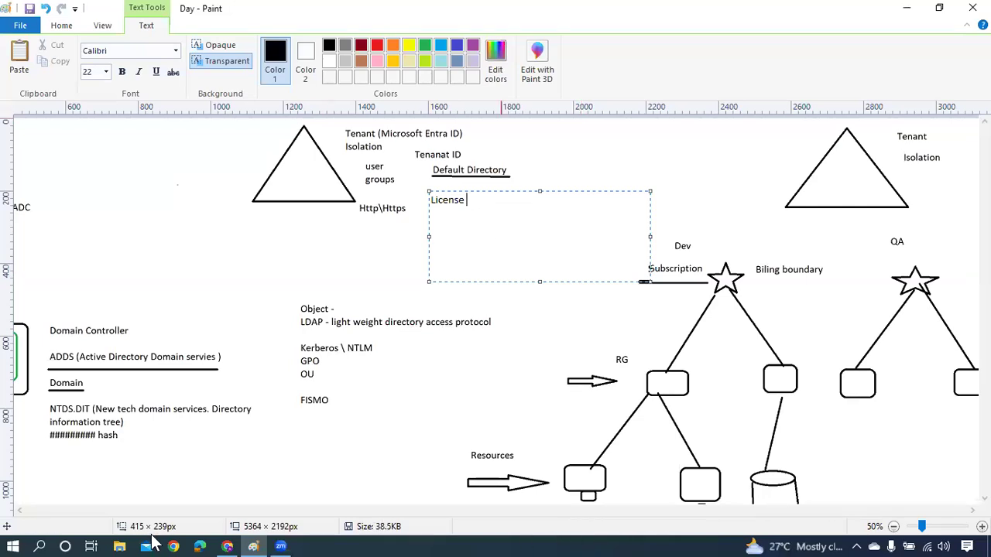
Open the directory's Security section and its Conditional Access overview in the Azure portal.
left_click(226, 546)
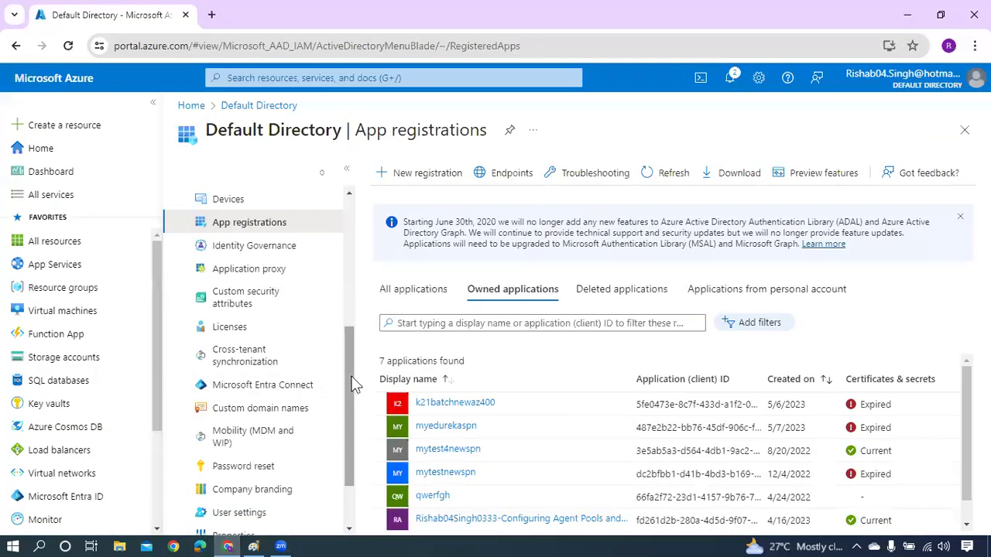
left_click_drag(349, 223, 343, 431)
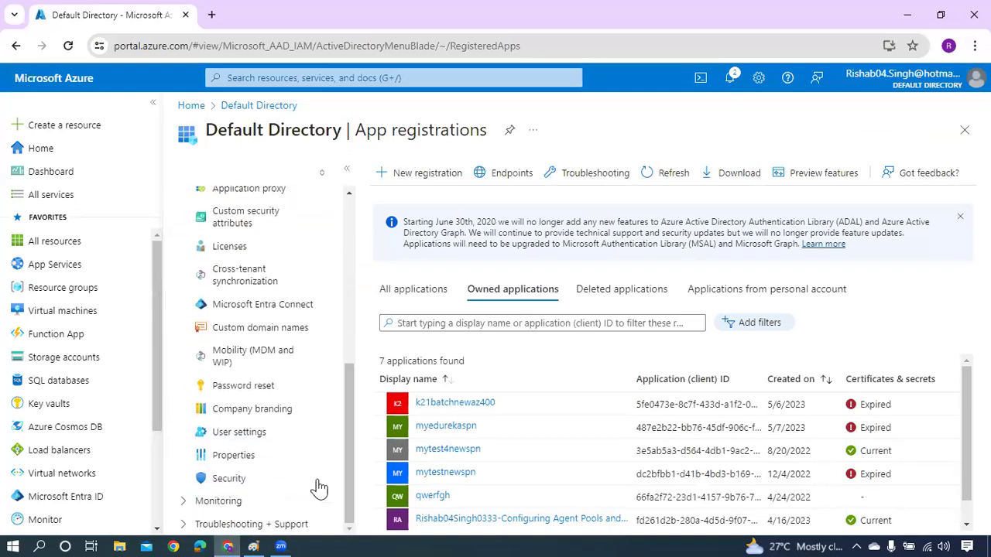
left_click(230, 485)
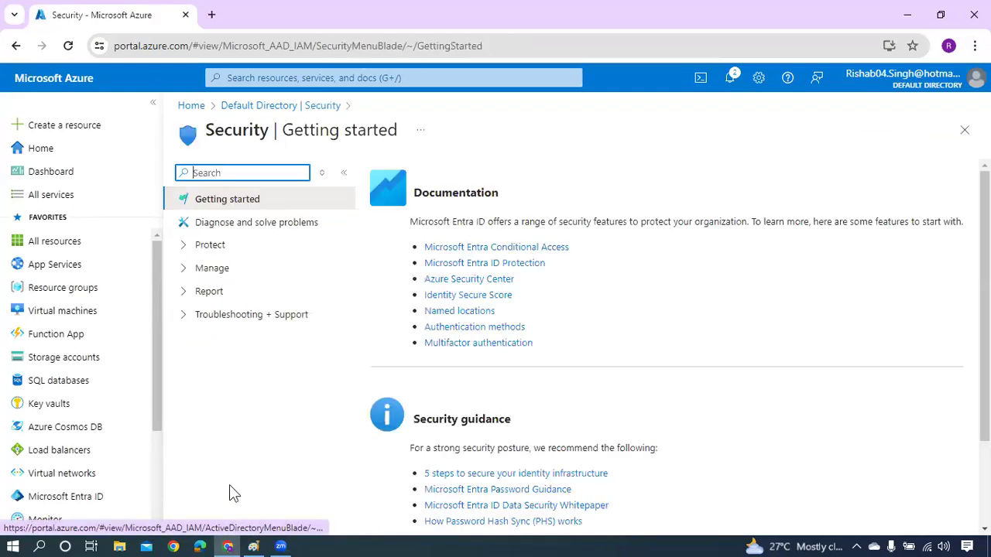
left_click(187, 245)
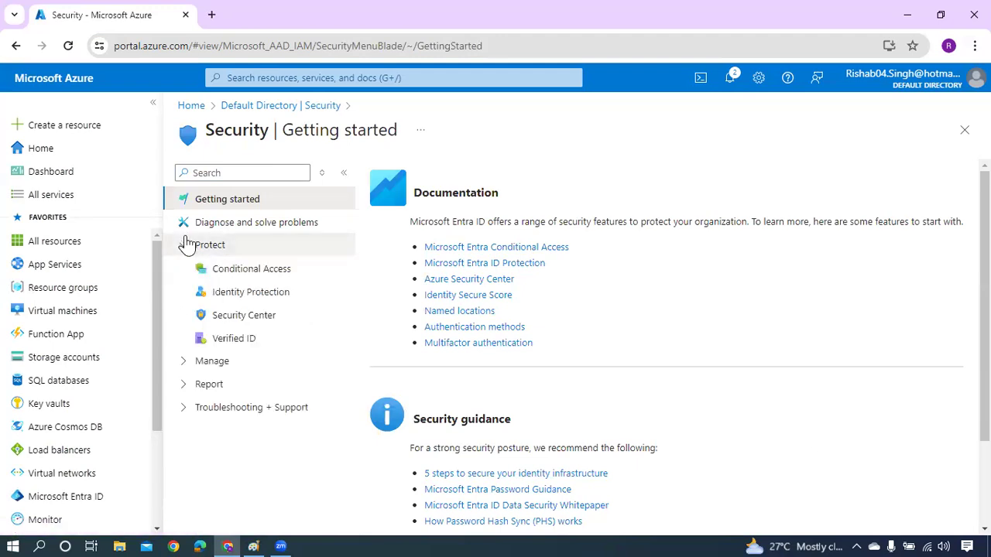
left_click(236, 275)
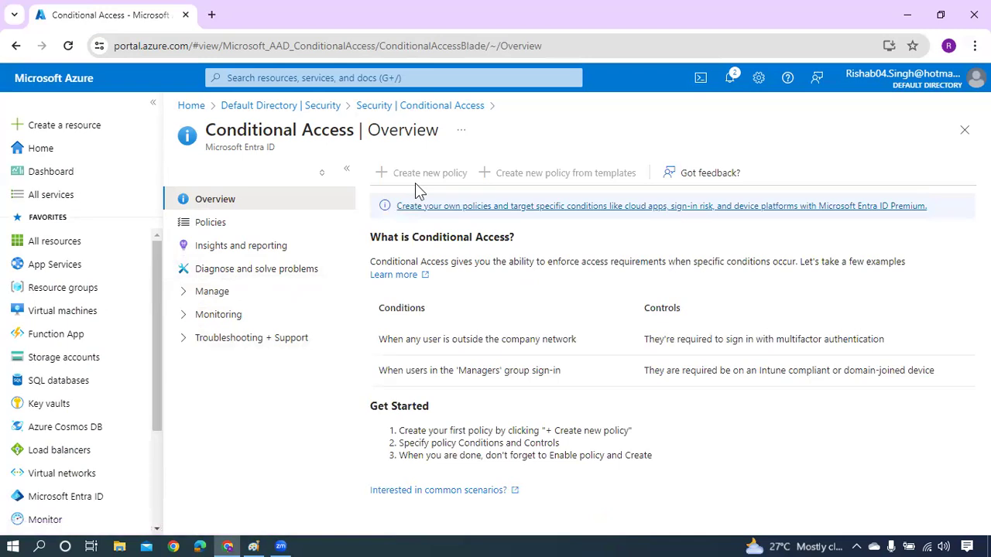
Return to the Default Directory overview and highlight the License edition value.
left_click(453, 108)
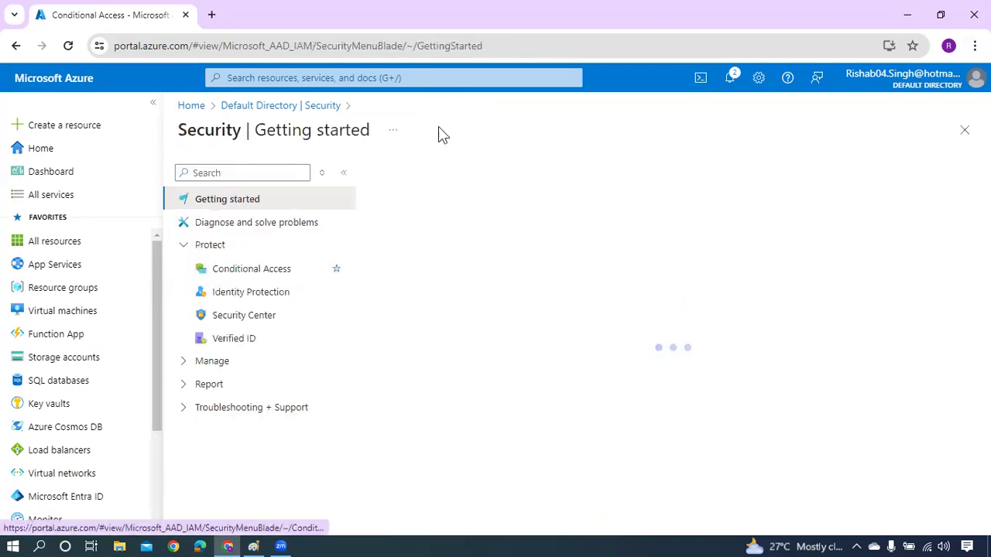
left_click(310, 109)
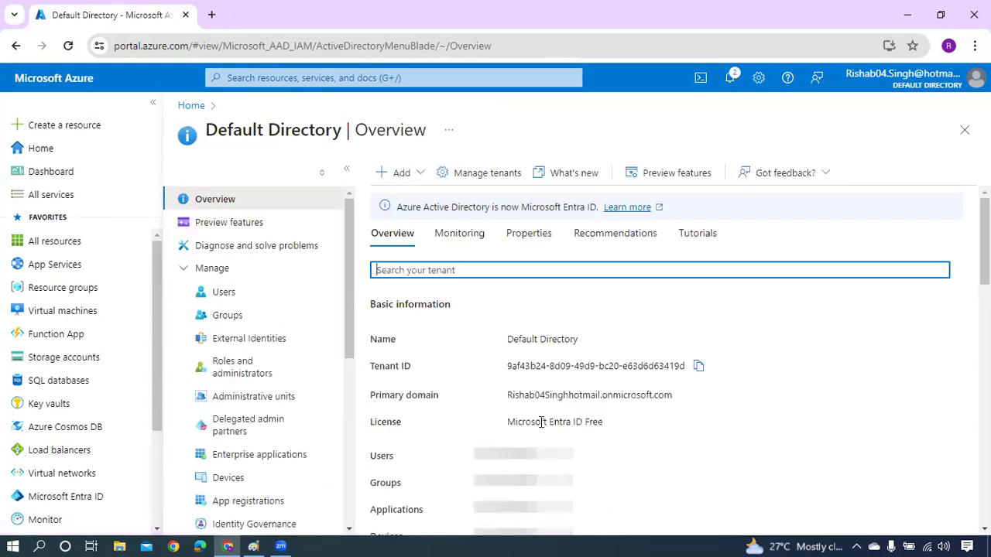
triple_click(541, 422)
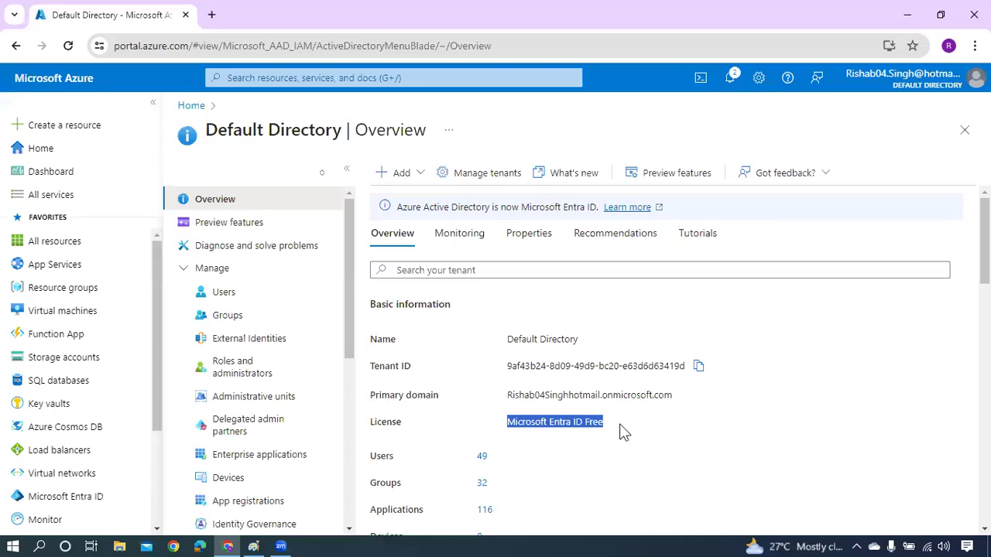
left_click(592, 422)
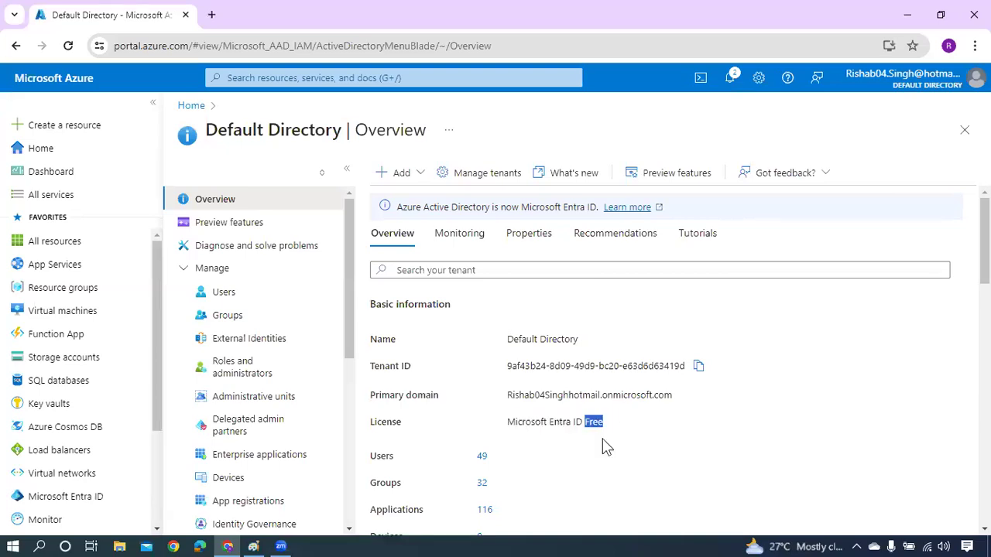
Add Free and Basic as separate lines under License in the text box.
left_click(253, 547)
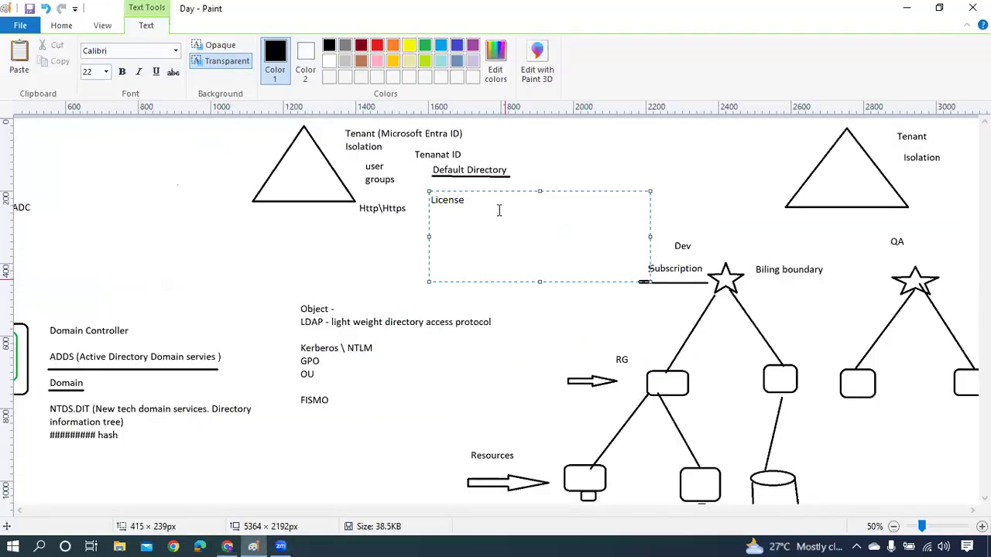
type("Free")
key("Left")
key("Left")
key("Left")
key("Return")
key("Right")
key("Right")
key("Right")
key("Right")
type("Basic ")
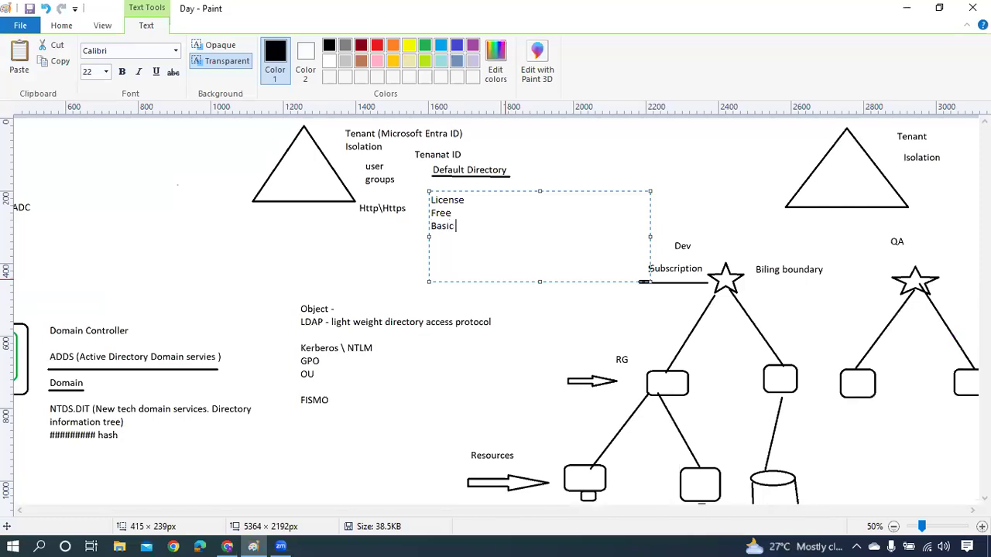
type("Premium P1")
Add Premium P1 and Premium P2 as further lines in the License list.
key("Return")
type("Premium P2")
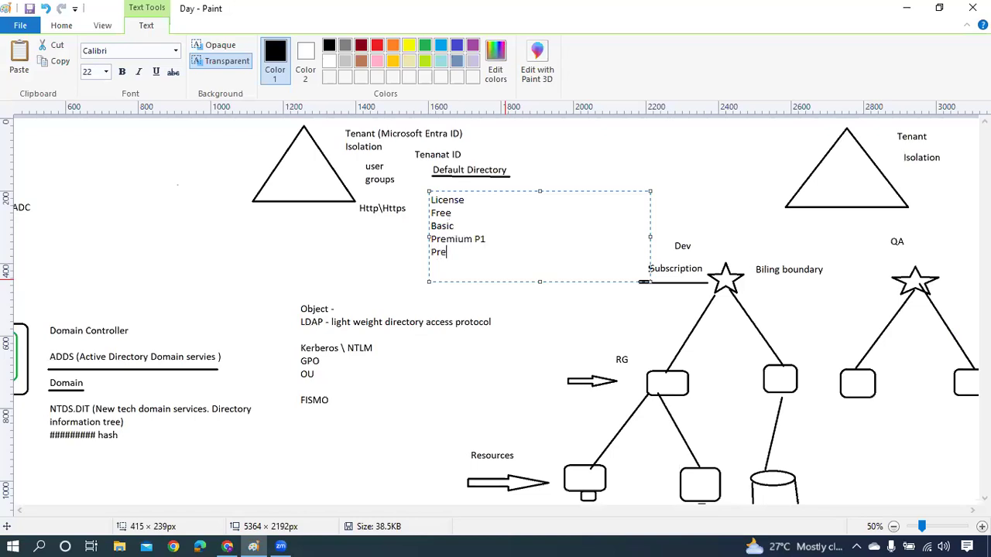
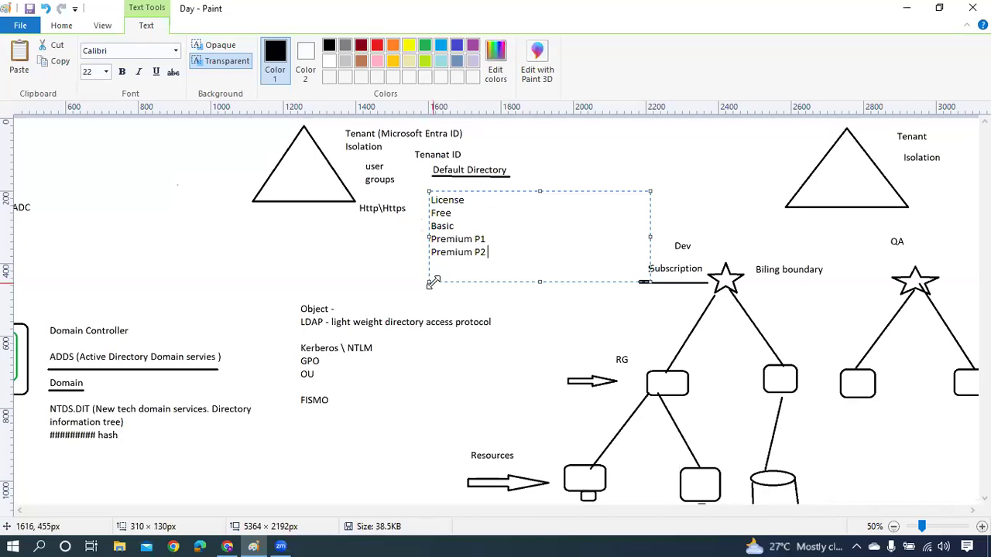
Switch to the browser and open the Users page of the Default Directory in the Azure portal.
left_click(432, 306)
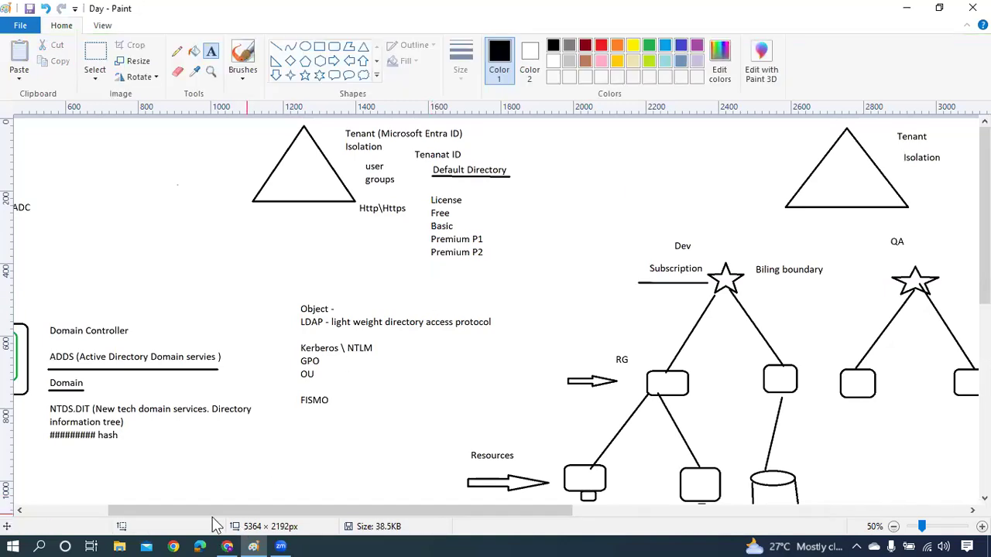
left_click_drag(225, 513, 148, 504)
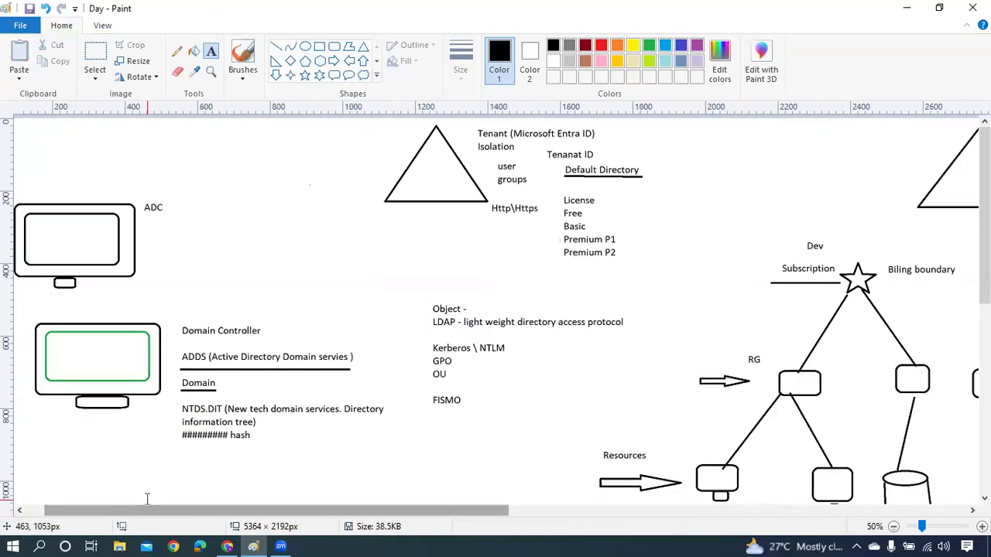
left_click(226, 546)
left_click(258, 300)
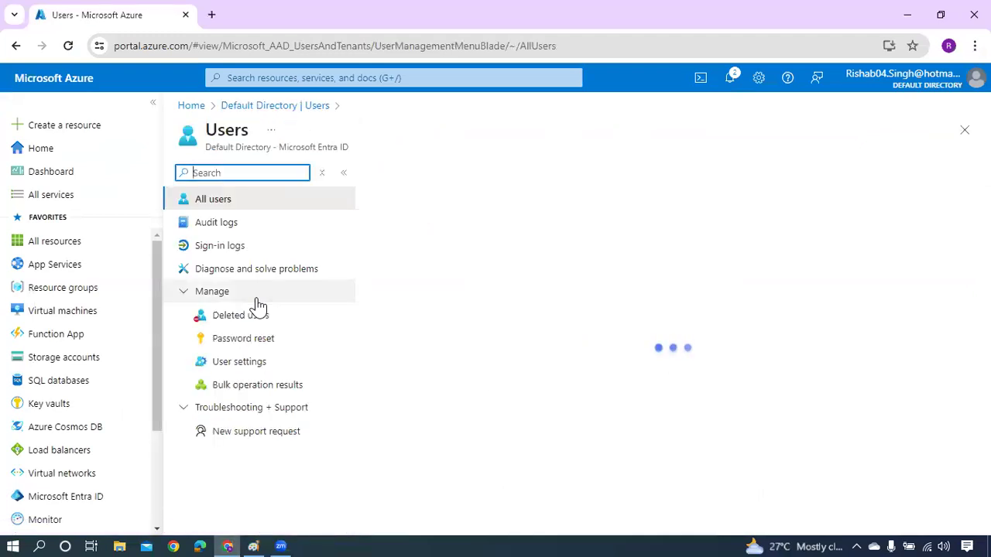
Start creating a new user, entering the user's first and last name joined by a dot as user principal name and display name.
left_click(411, 177)
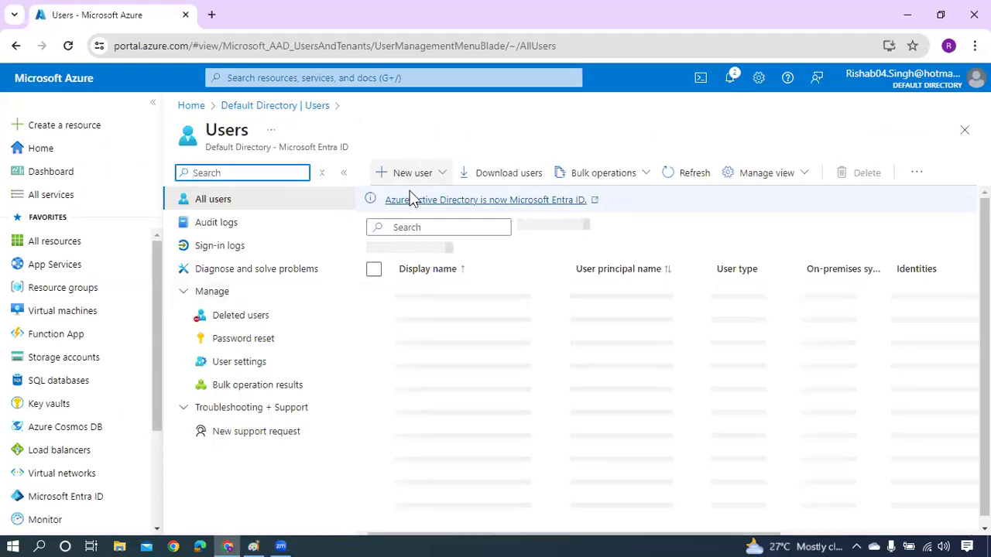
left_click(411, 211)
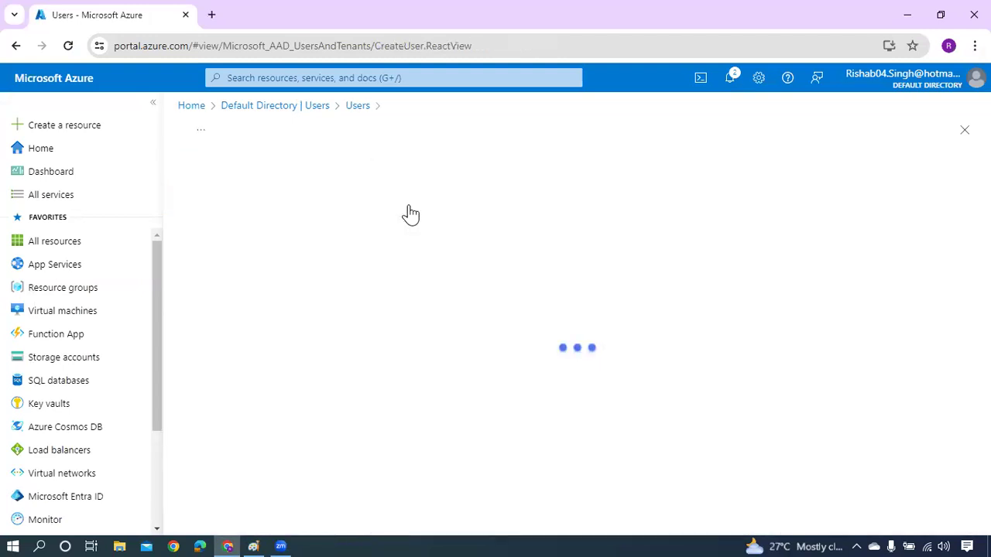
left_click(369, 278)
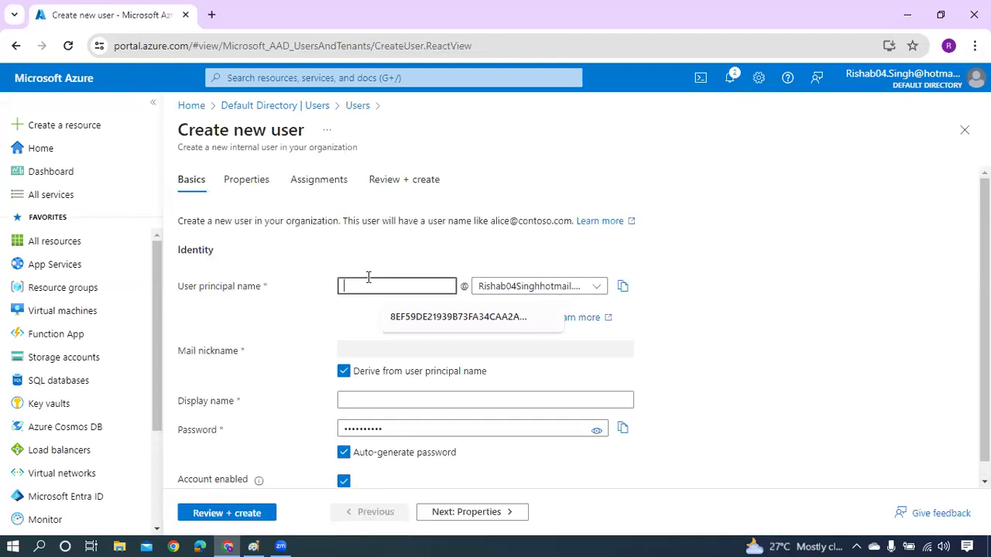
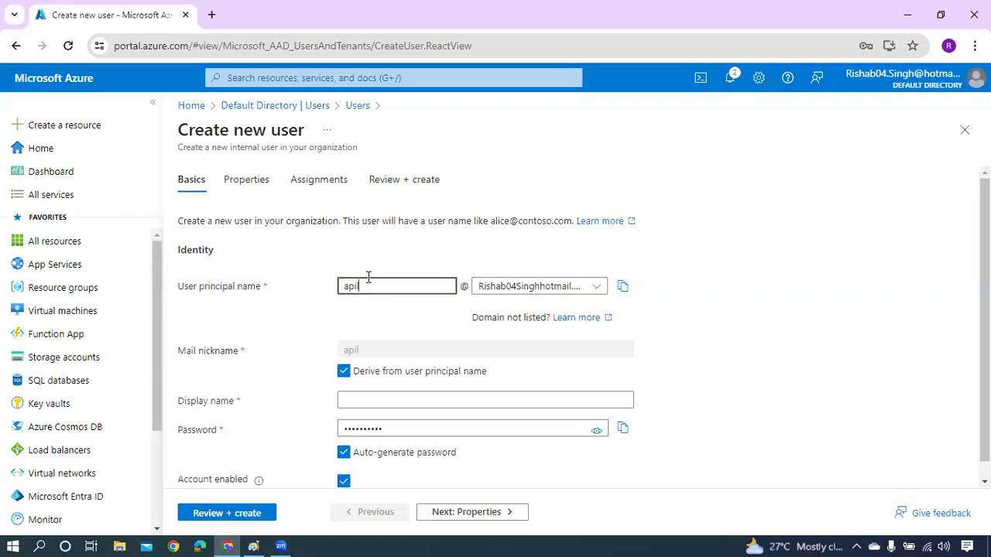
key("Home")
type("K")
double_click(355, 288)
key("ctrl+c")
left_click(357, 398)
key("ctrl+v")
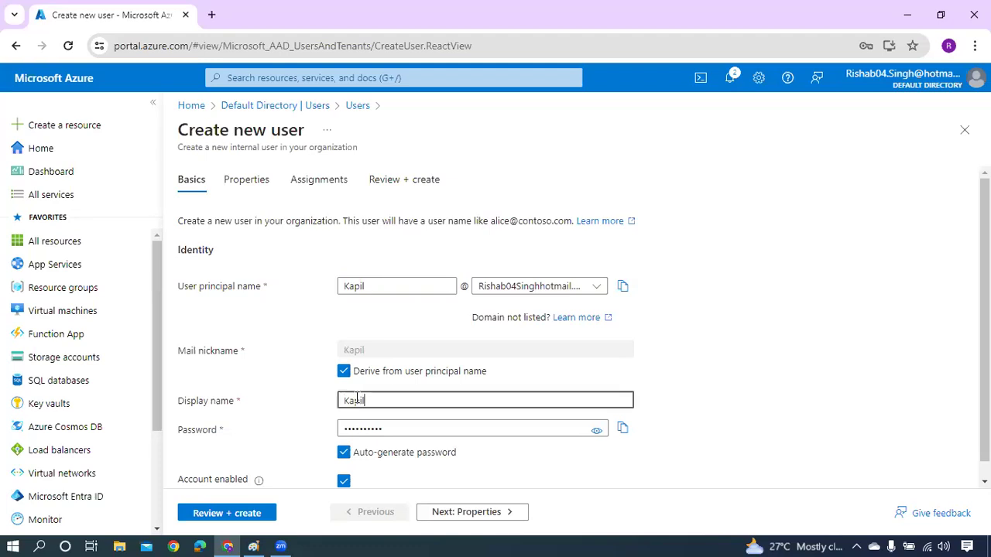
double_click(387, 401)
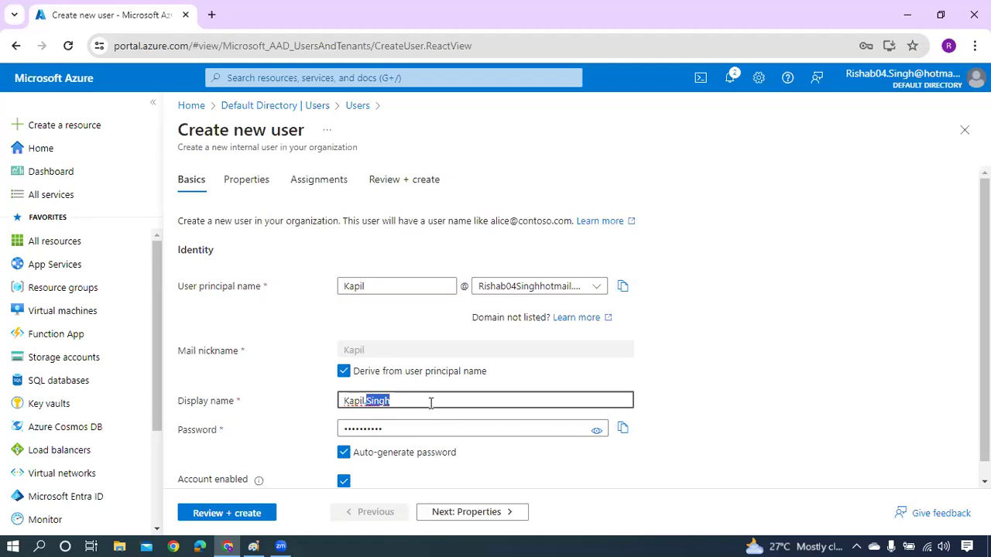
left_click(389, 284)
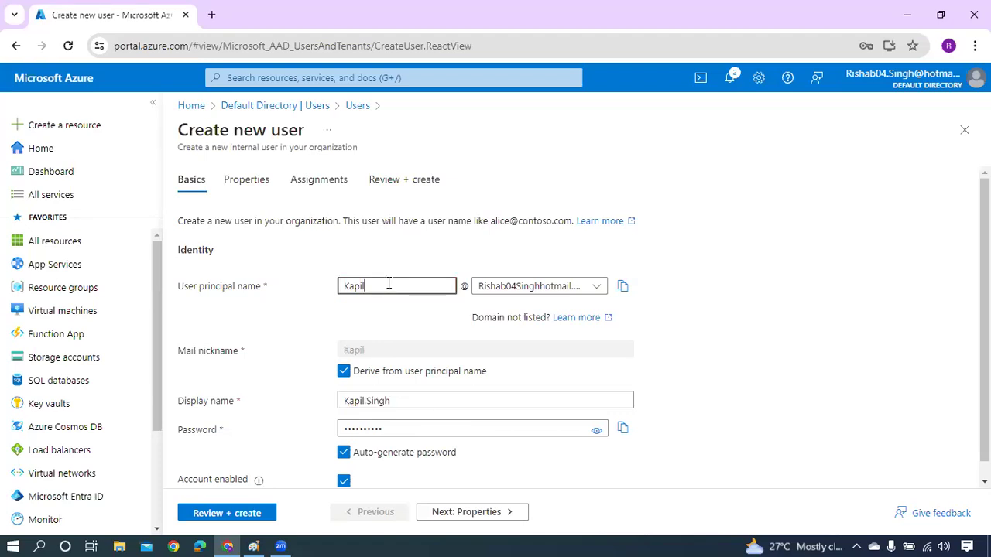
scroll(544, 463, "down", 1)
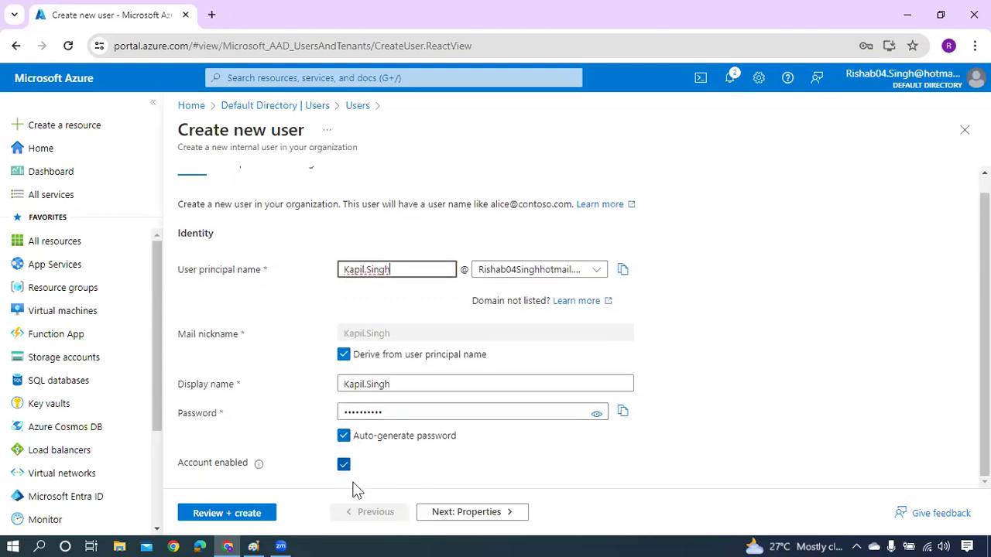
On the user's Properties, fill in the new user's first name and last name.
left_click(464, 517)
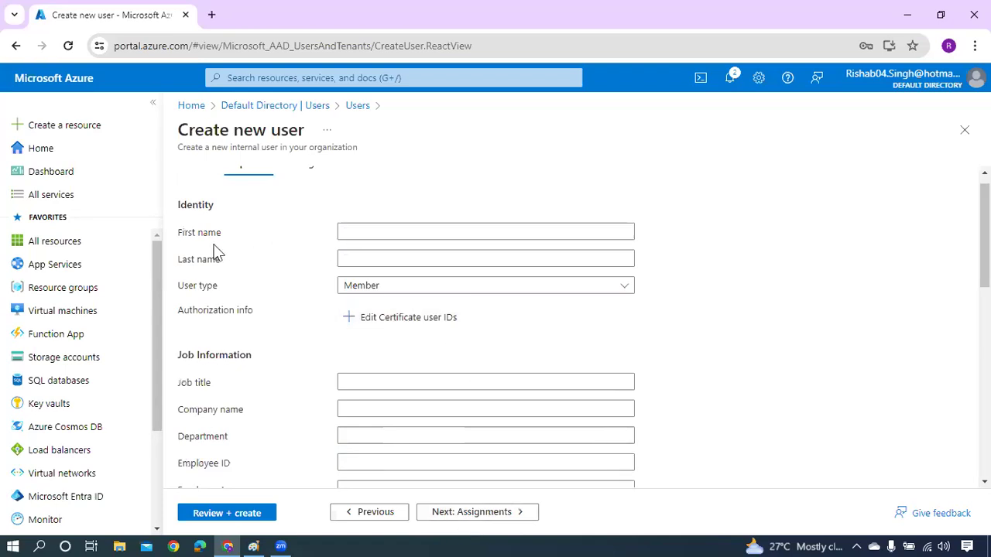
left_click(398, 233)
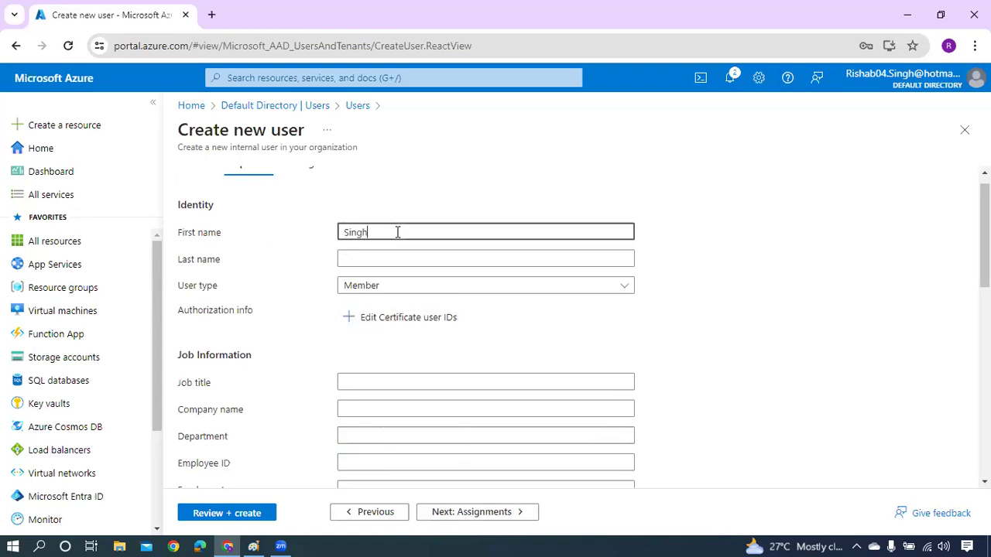
double_click(357, 232)
key("ctrl+x")
left_click(365, 259)
key("ctrl+v")
left_click(378, 232)
Set the new user's job title to Application Admin.
left_click(485, 388)
type("N")
key("BackSpace")
type("A")
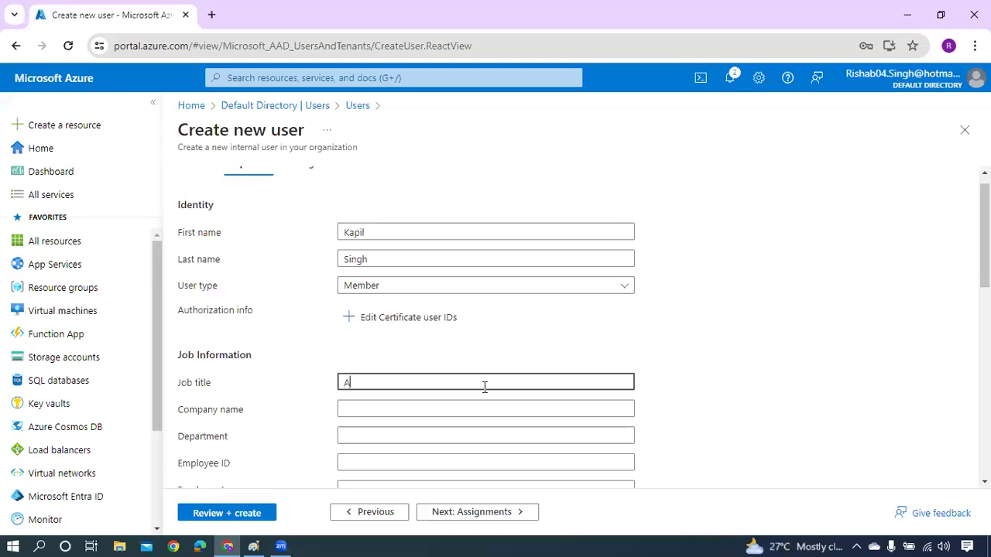
type("pplication Admin")
left_click(432, 417)
left_click(377, 434)
left_click(367, 461)
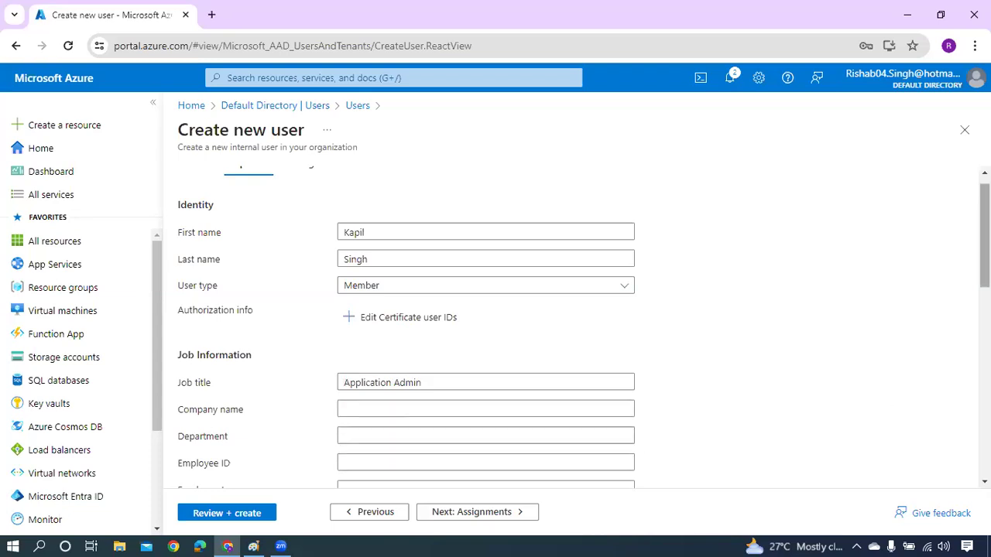
scroll(437, 310, "down", 4)
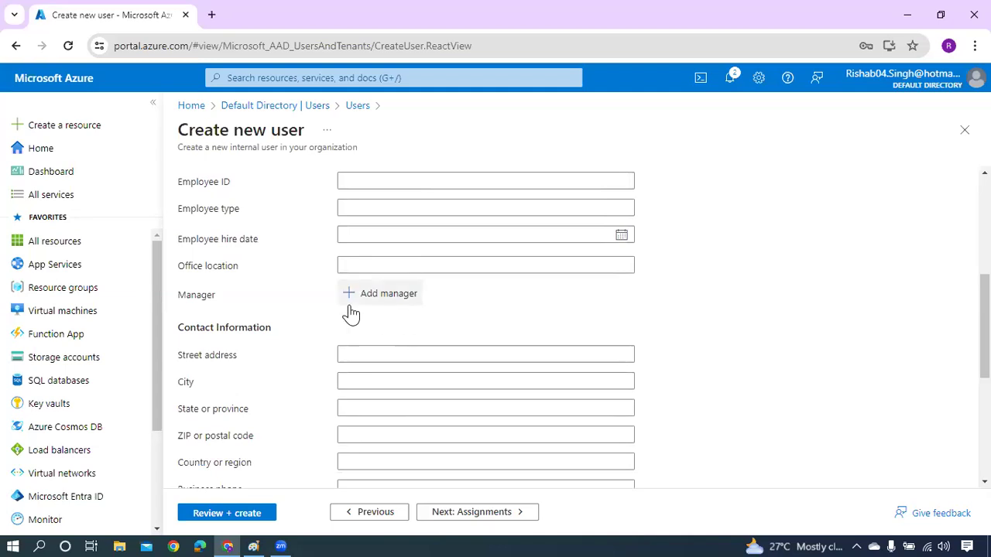
Assign an existing directory user as the new user's manager.
left_click(370, 296)
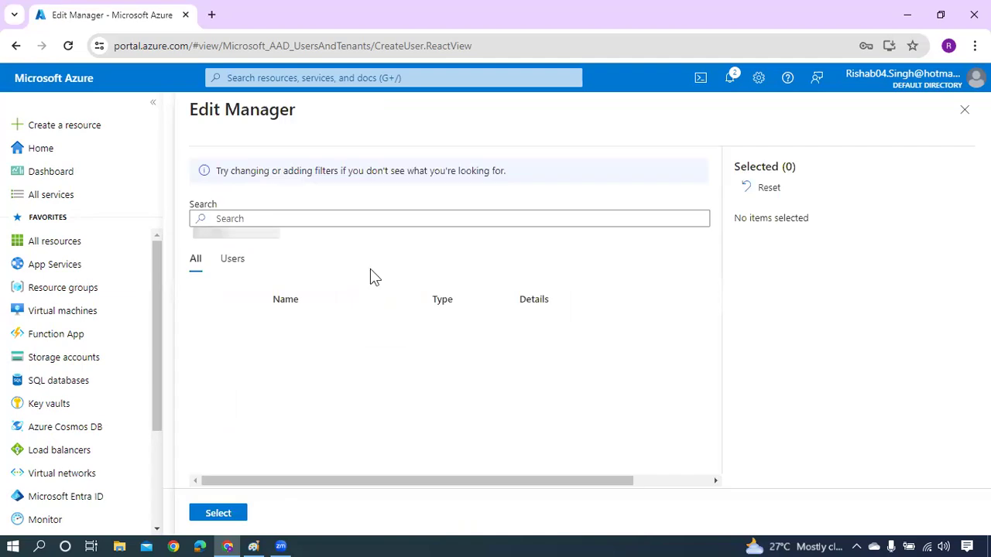
left_click(207, 327)
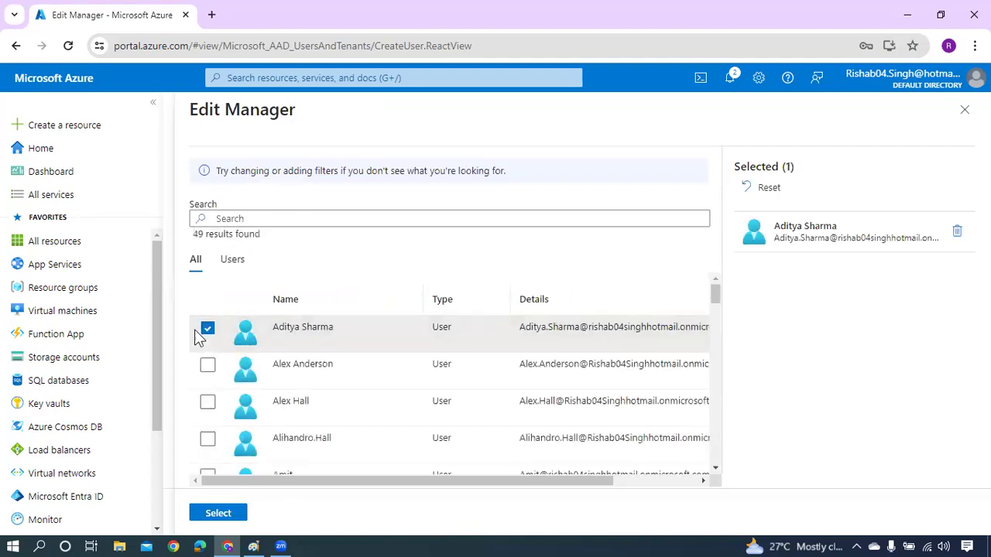
left_click(215, 513)
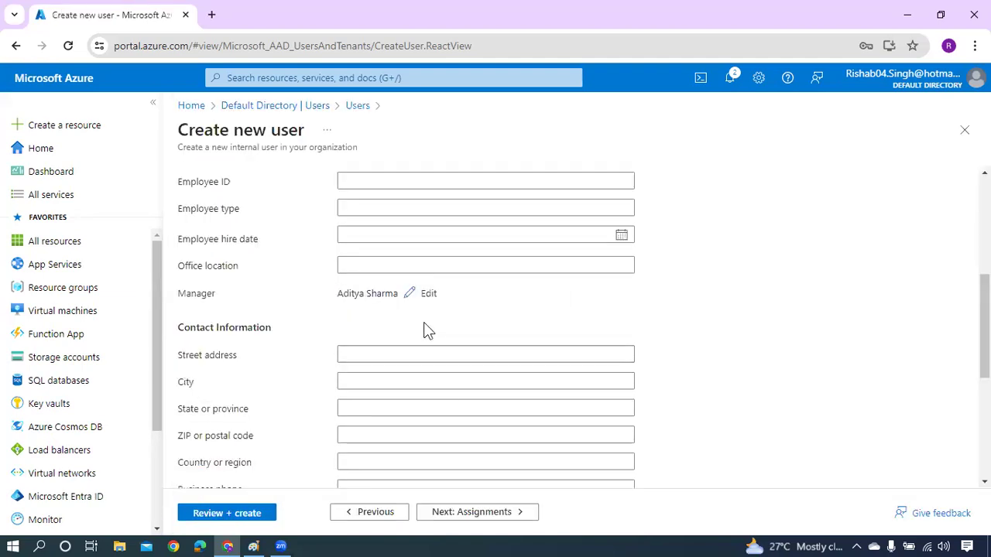
On the Assignments tab, add the Application Administrator directory role and then remove it again.
left_click_drag(985, 333, 985, 407)
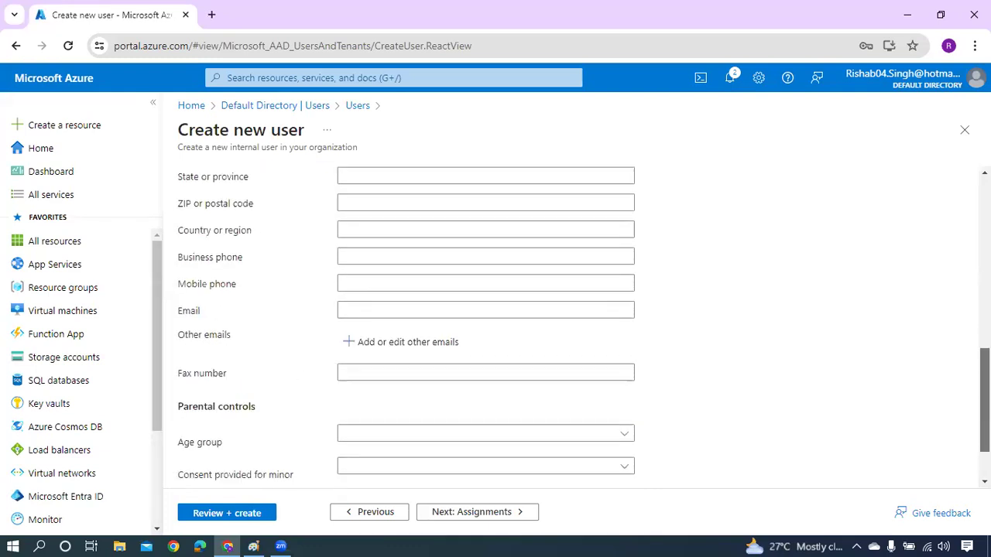
left_click(499, 503)
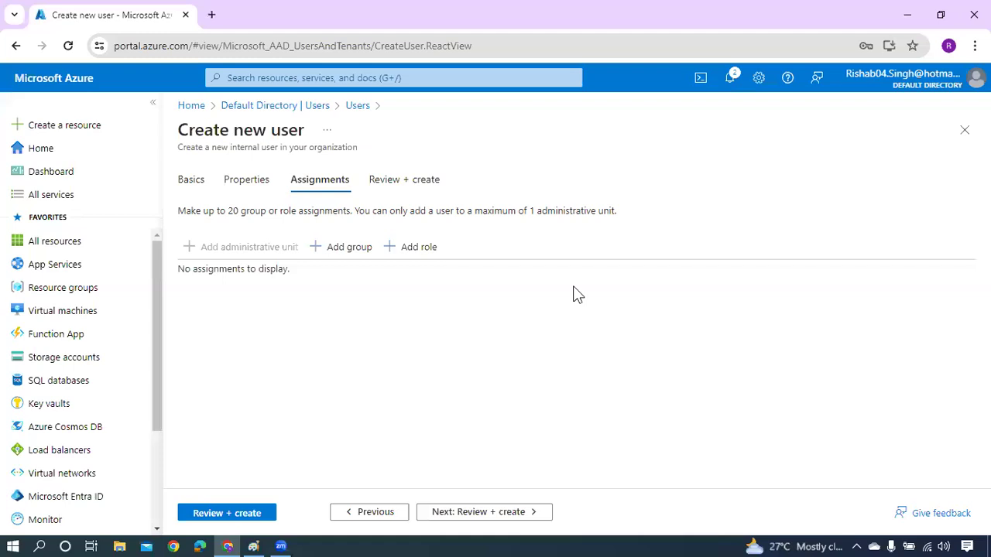
left_click(419, 247)
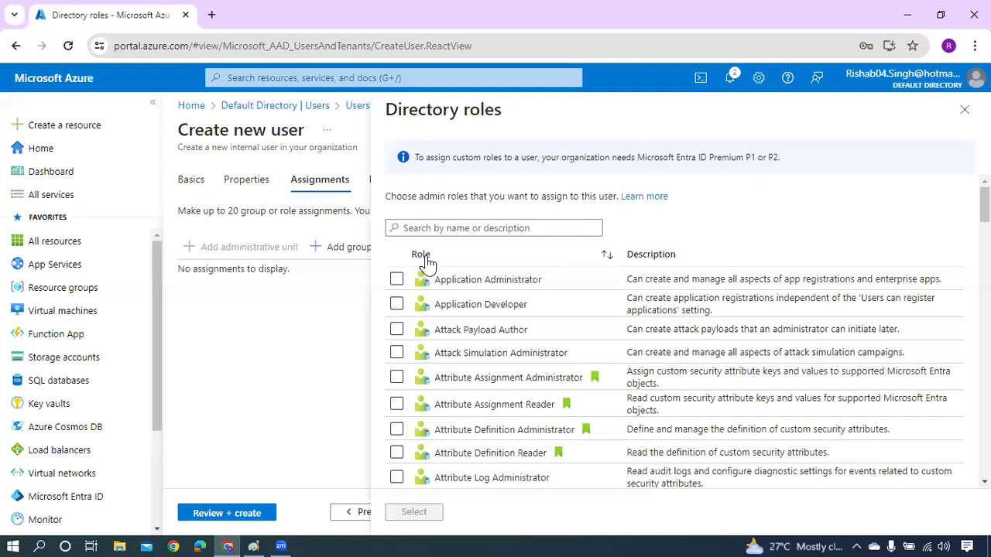
left_click(396, 280)
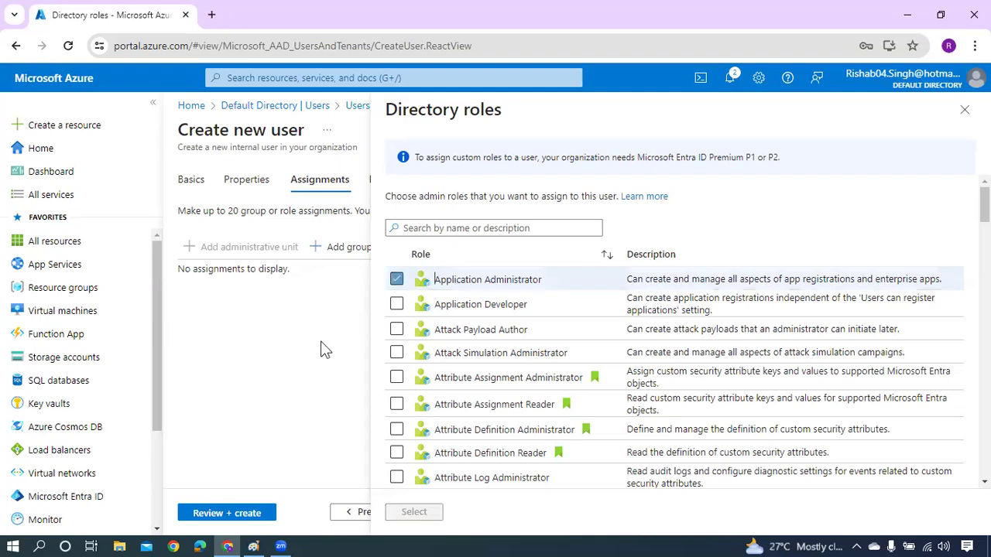
left_click(400, 521)
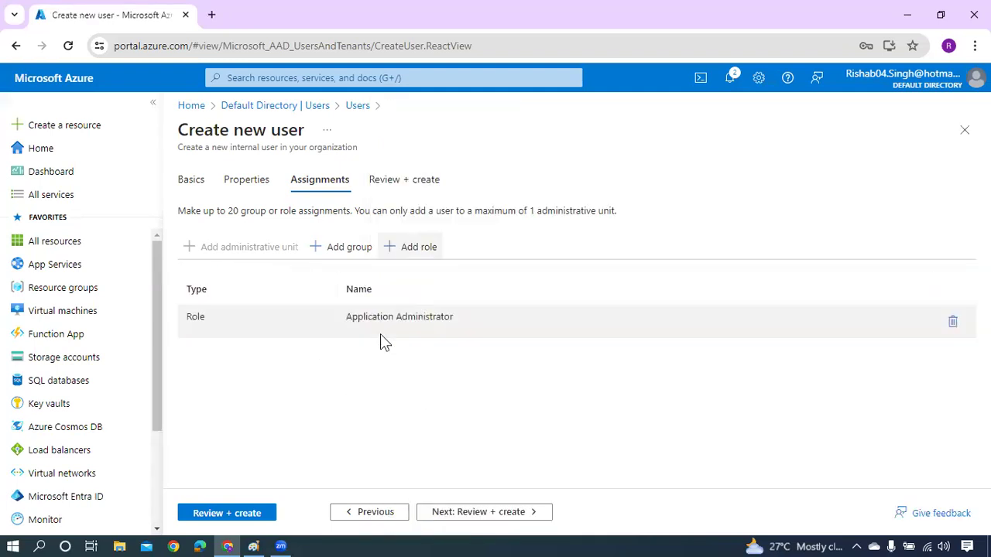
left_click_drag(344, 321, 473, 332)
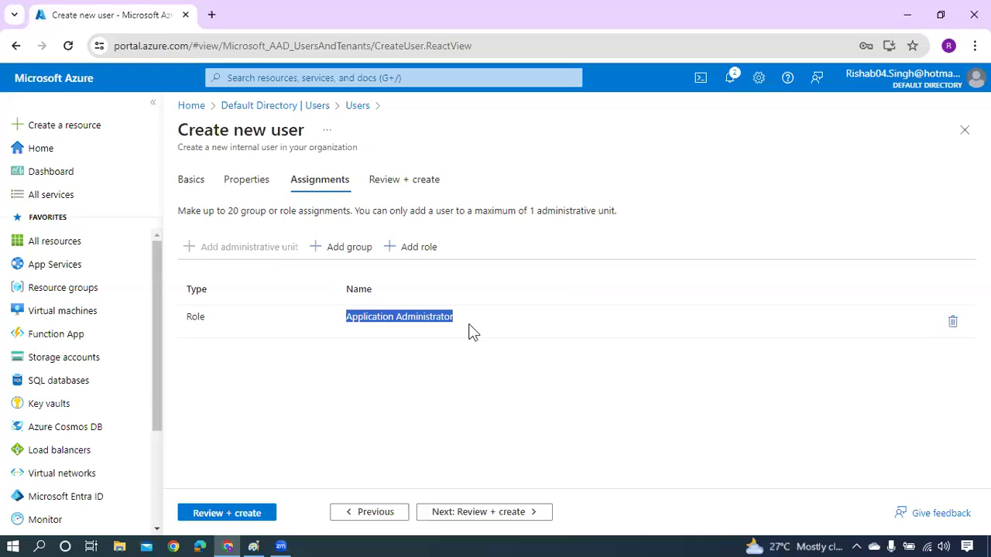
left_click(952, 321)
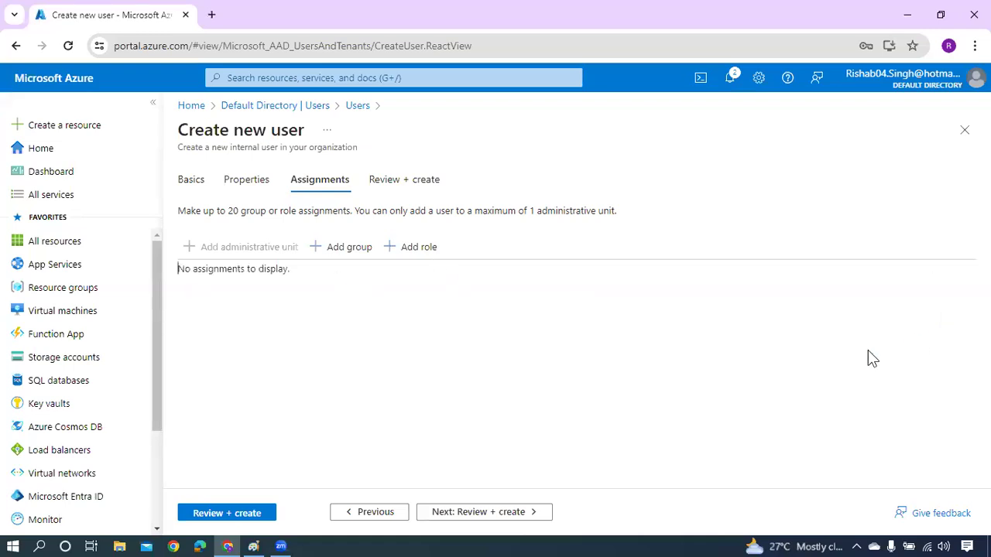
Add MytestGroup as a group assignment for the new user and highlight its name.
left_click(328, 246)
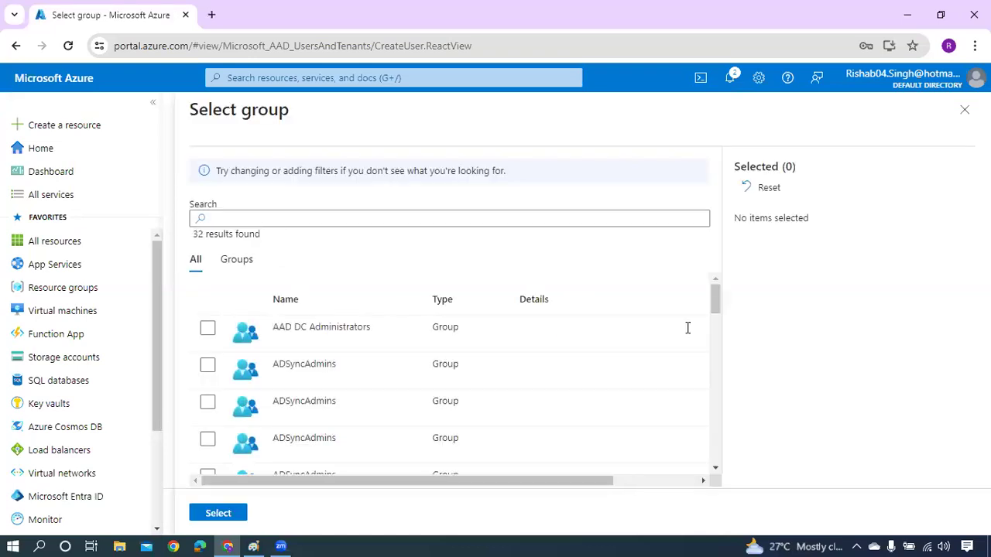
left_click_drag(715, 302, 690, 459)
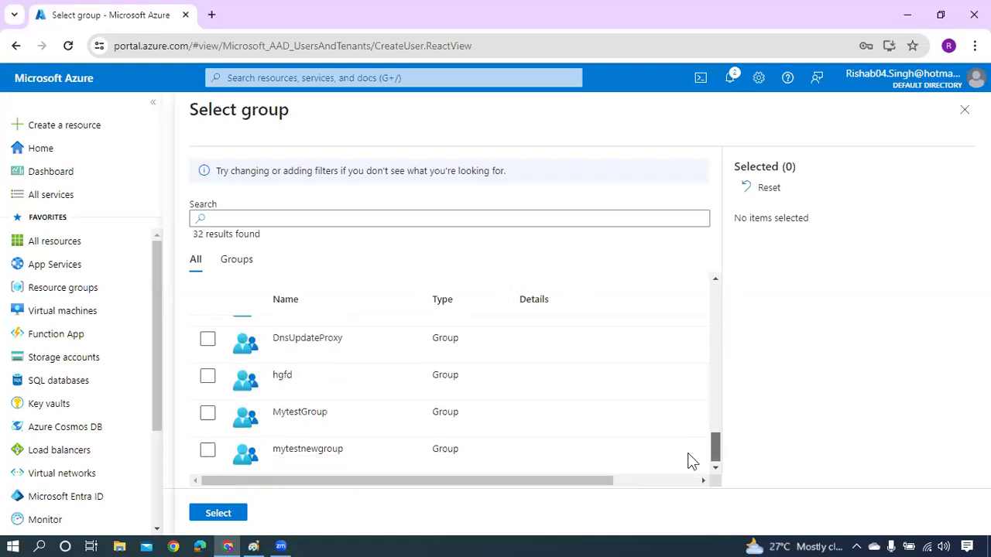
left_click(207, 413)
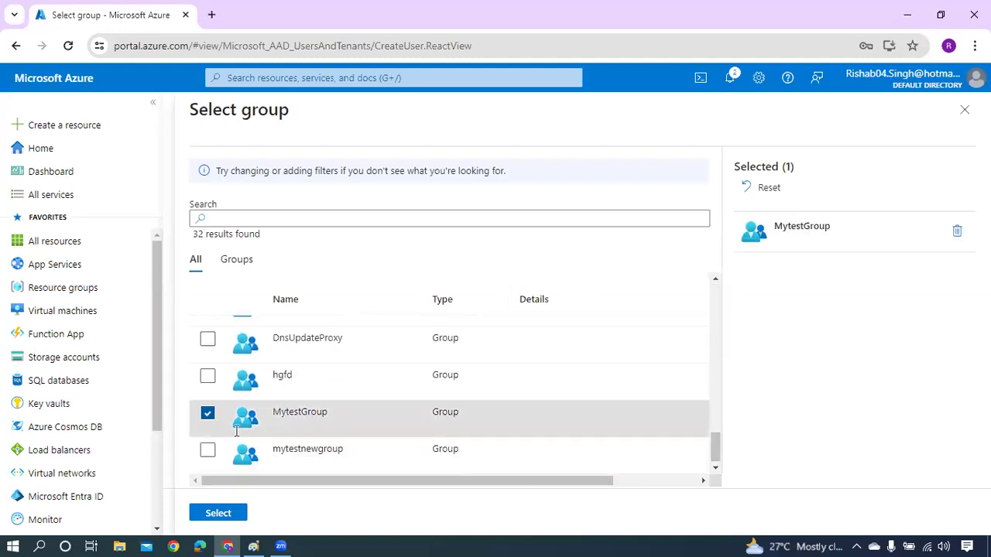
left_click(216, 514)
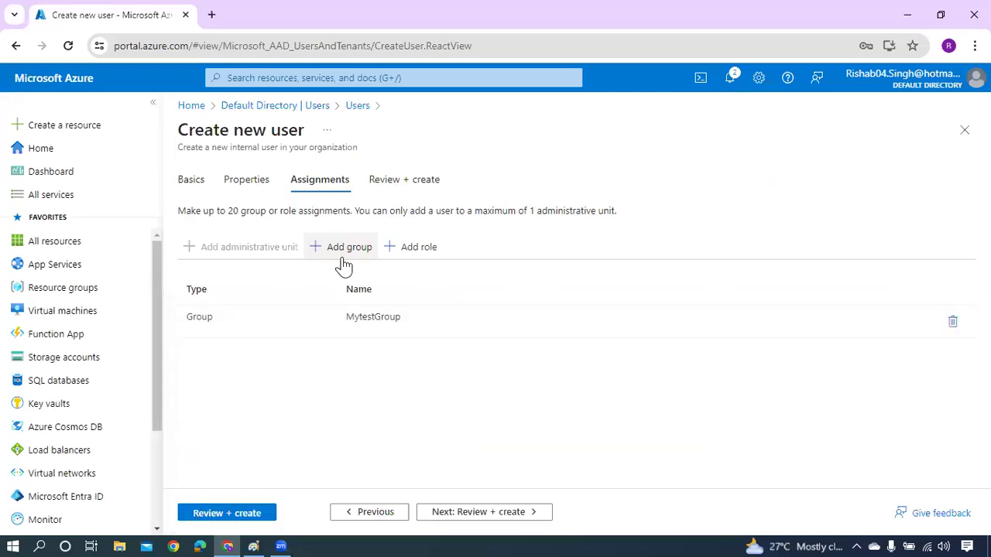
double_click(390, 320)
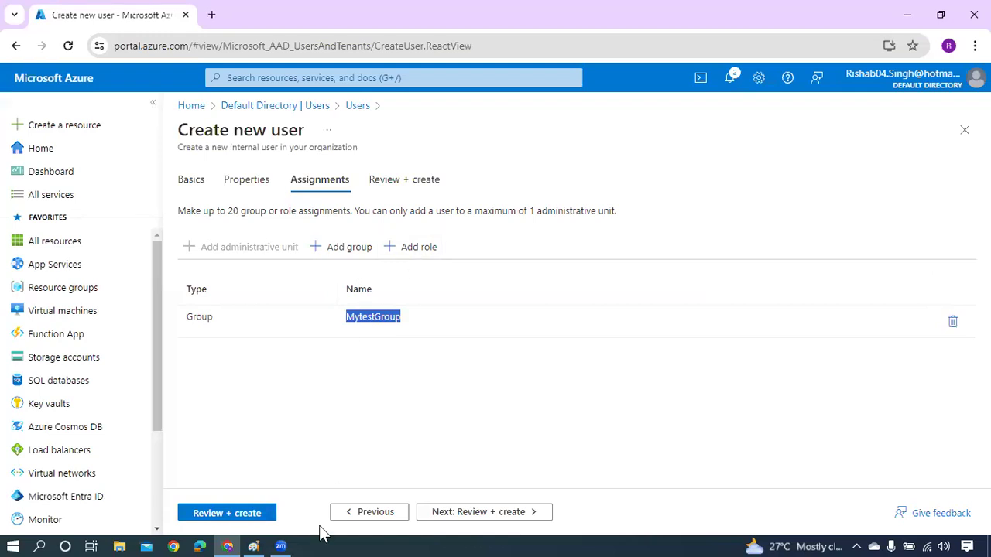
Return to the Paint diagram and draw a four-point star to the right of the Prod subscription star.
left_click(253, 546)
left_click_drag(261, 512, 890, 511)
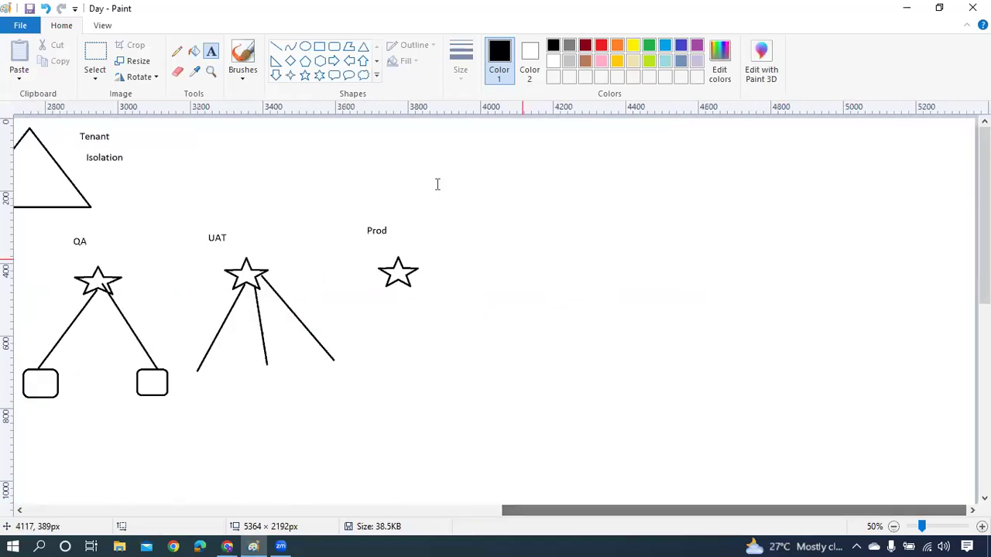
left_click(290, 75)
mouse_move(579, 173)
left_mouse_down()
mouse_move(606, 206)
mouse_move(800, 210)
left_mouse_up()
Label the four-point star "Application admin" and connect the label to the star with a line.
left_click(211, 51)
type("Appl")
type("ication")
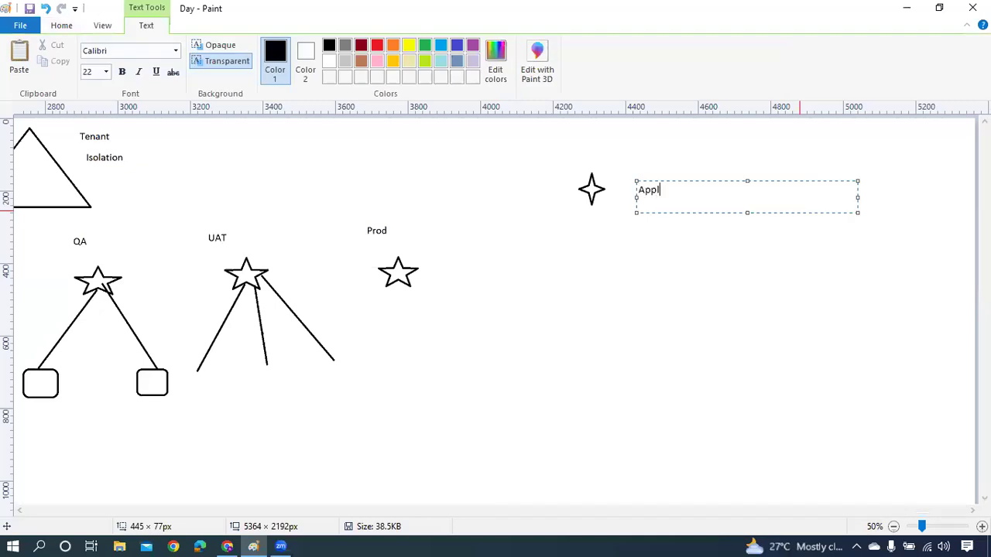
type(" admin")
left_click(779, 273)
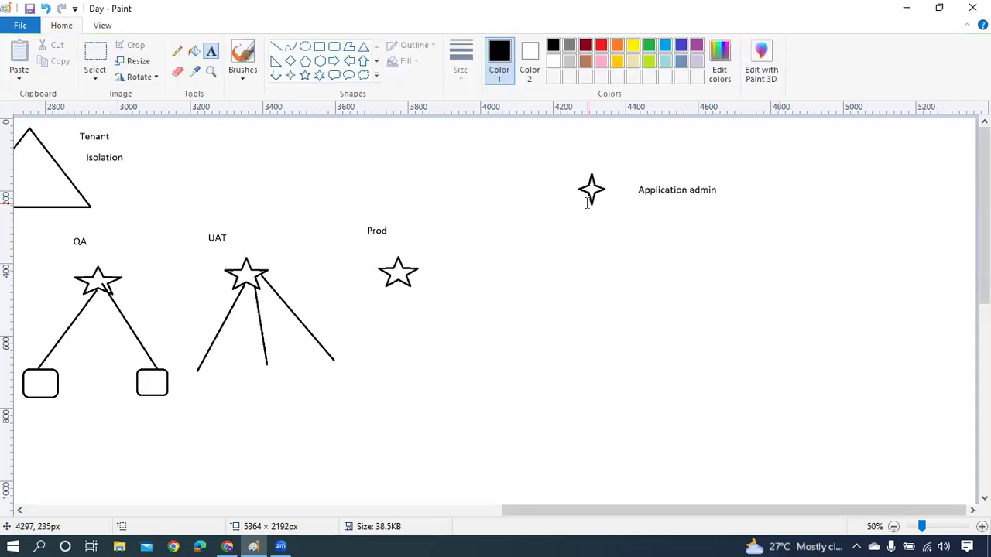
left_click(276, 46)
left_click_drag(638, 196, 591, 187)
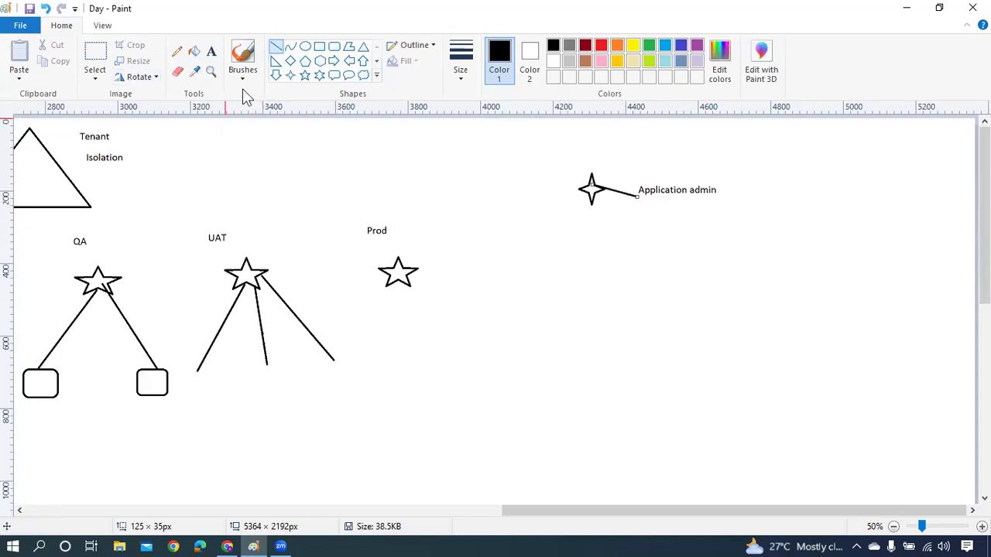
Draw a speech-bubble callout below the Application admin star and fill it with several four-point stars.
left_click(333, 75)
left_click_drag(594, 252, 759, 350)
left_click(290, 75)
mouse_move(622, 265)
left_mouse_down()
mouse_move(643, 284)
mouse_move(653, 331)
left_mouse_up()
mouse_move(663, 272)
left_mouse_down()
mouse_move(685, 298)
mouse_move(698, 343)
left_mouse_up()
mouse_move(711, 254)
left_mouse_down()
mouse_move(732, 284)
mouse_move(736, 335)
left_mouse_up()
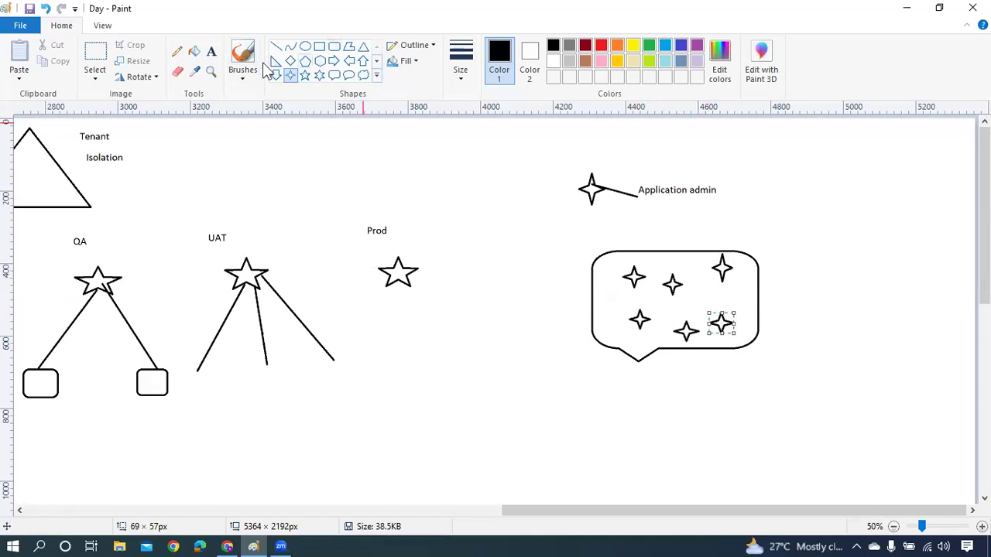
Copy the "Application admin" label and place the copy to the right of the callout.
left_click(95, 53)
left_click_drag(633, 176, 814, 215)
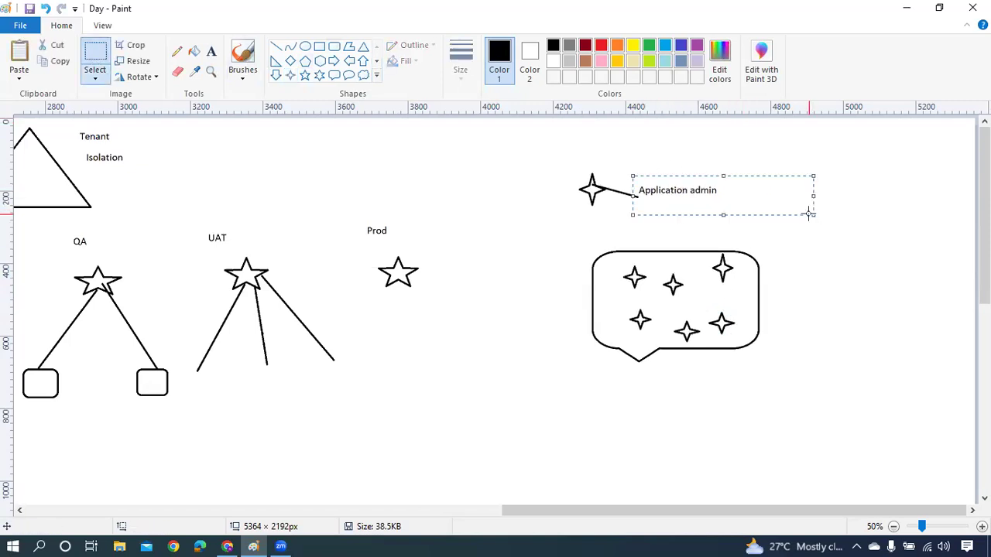
key("ctrl+c")
key("ctrl+v")
left_click_drag(31, 133, 708, 250)
left_click_drag(813, 260, 905, 284)
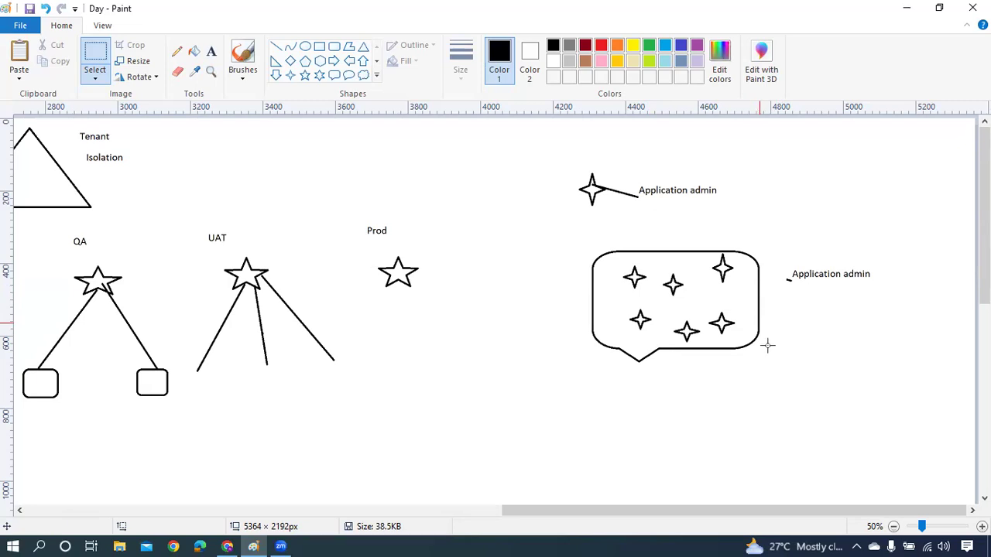
Draw up arrows below the callout and below the copied Application admin label.
left_click(363, 61)
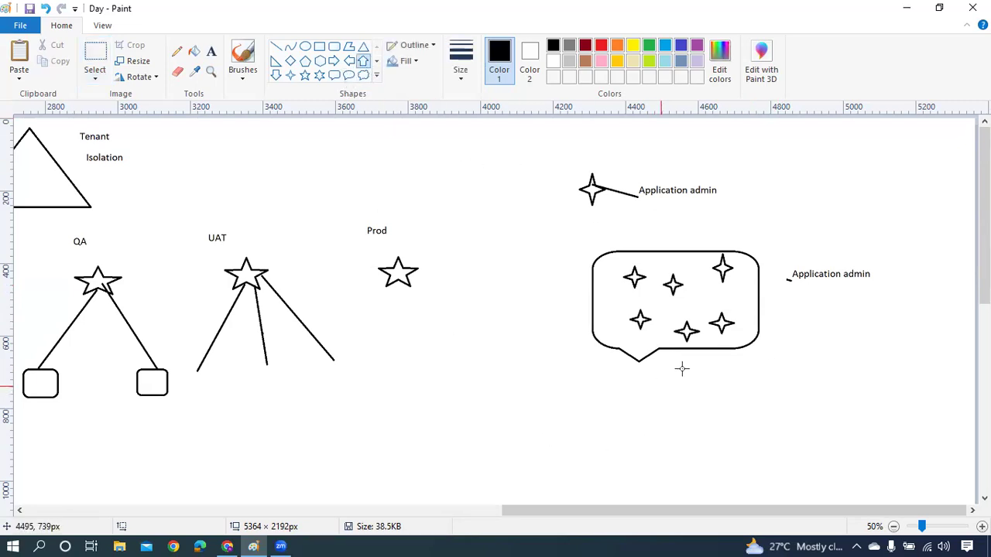
left_click_drag(684, 362, 701, 399)
left_click_drag(810, 288, 827, 314)
left_click(802, 378)
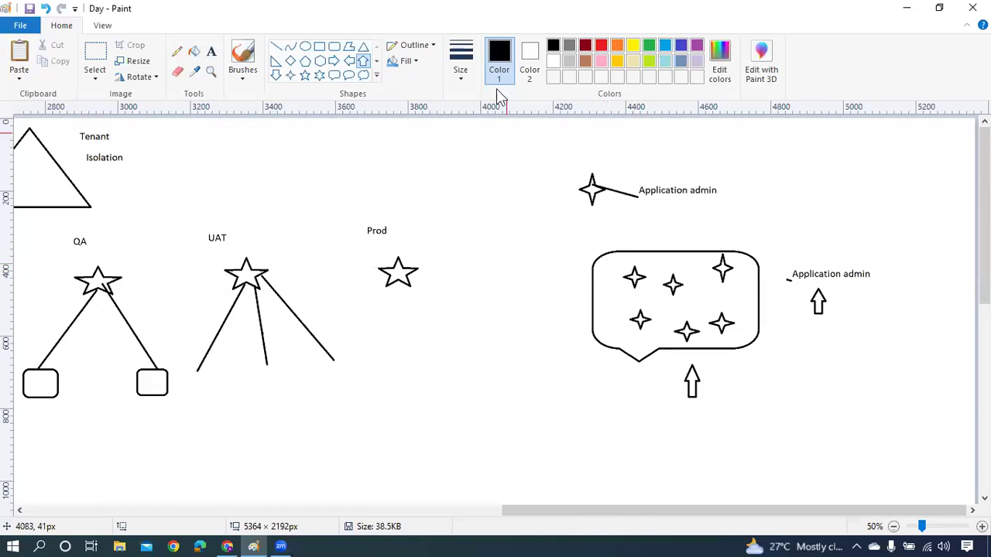
Add text "AZure AD", "Microsoft Entra ID", "RBSC" and "Role based access control" below the label's arrow.
left_click(211, 51)
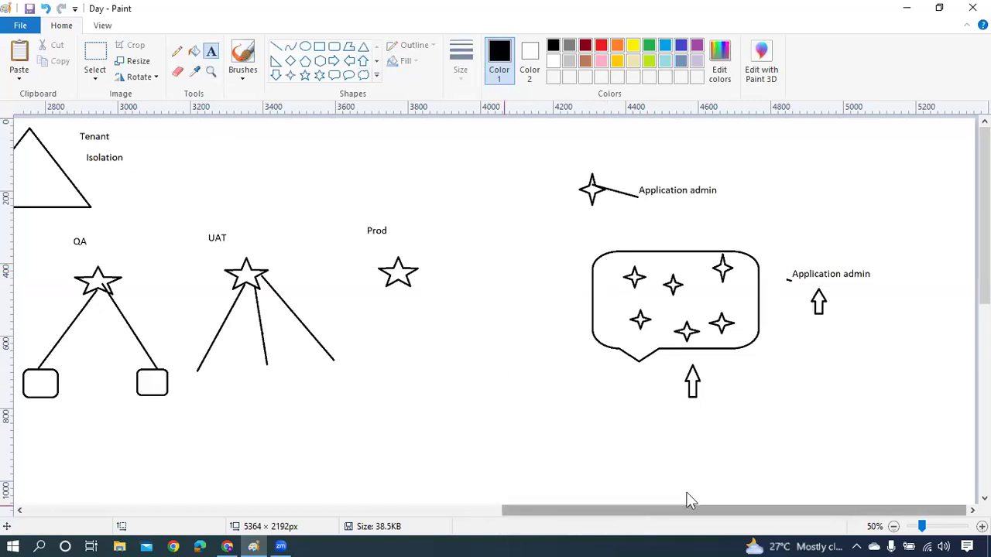
left_click_drag(772, 354, 906, 444)
type("AD")
key("BackSpace")
type("Zure AD")
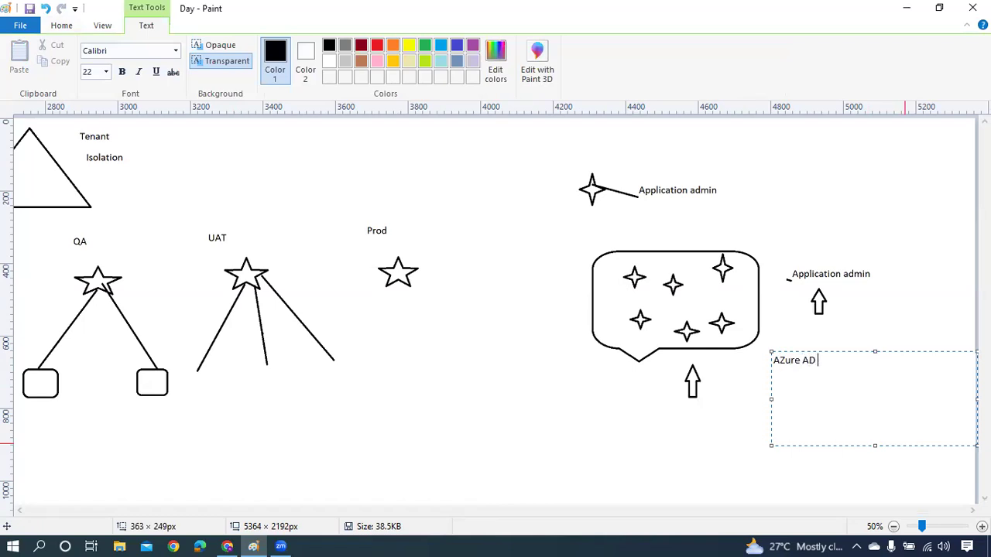
key("Return")
type("Microsoft E")
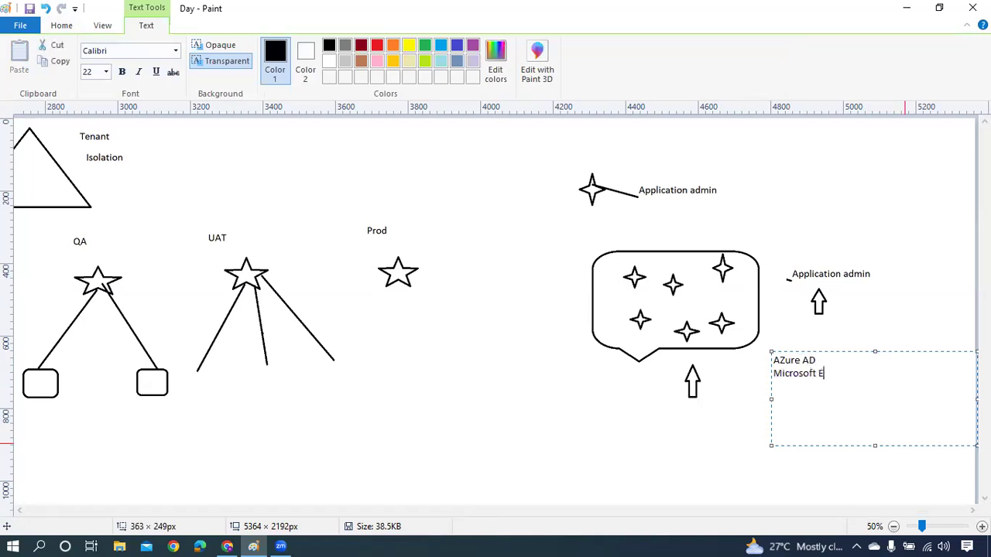
type("ntra ID ")
type("RB")
type("SC")
key("Return")
type("Role basi")
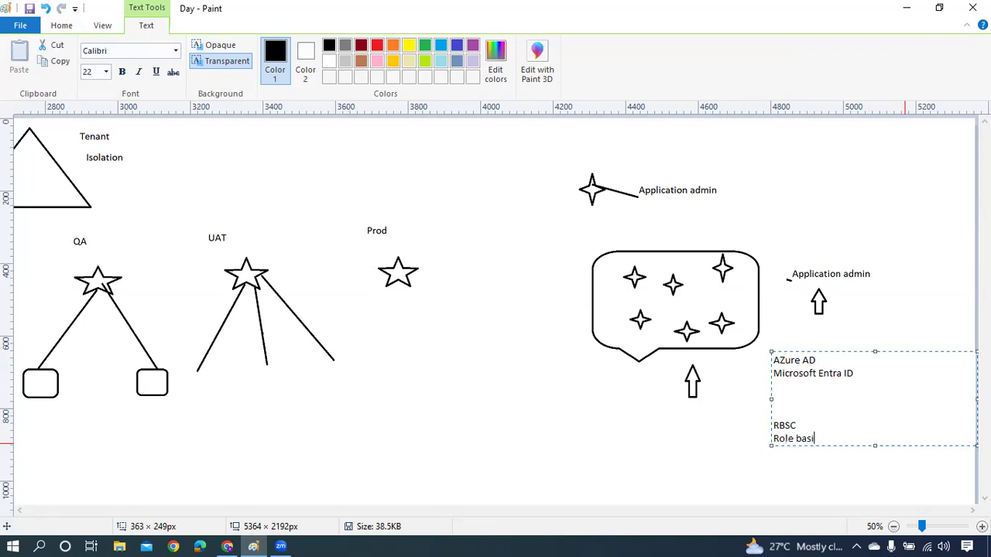
key("BackSpace")
type("ed access control")
left_click(707, 379)
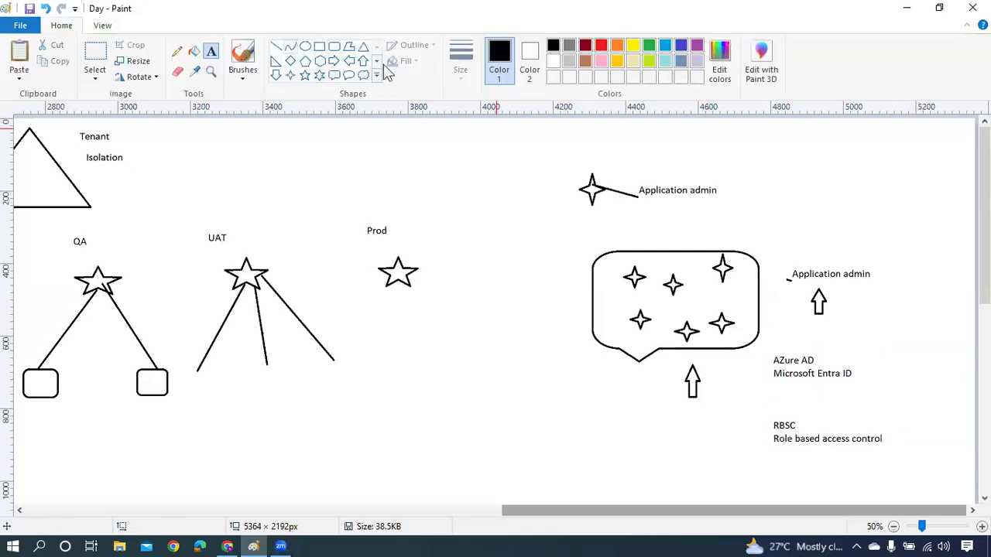
Draw a rounded rectangle around the AZure AD and Microsoft Entra ID text.
left_click(334, 46)
left_click_drag(760, 343, 869, 394)
left_click_drag(631, 508, 491, 511)
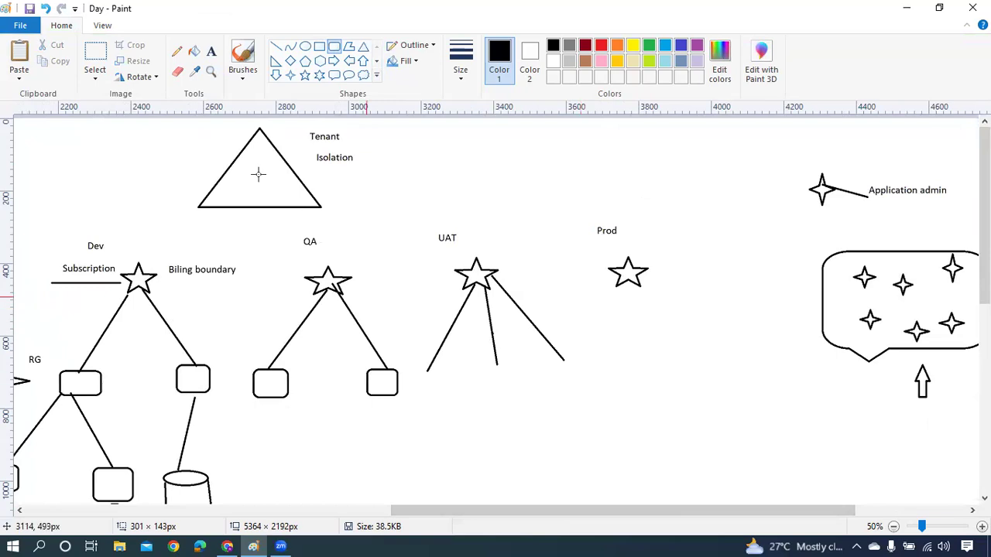
left_click(276, 46)
mouse_move(258, 165)
left_mouse_down()
mouse_move(93, 324)
mouse_move(153, 385)
left_mouse_up()
left_click_drag(537, 463, 988, 278)
key("ctrl+z")
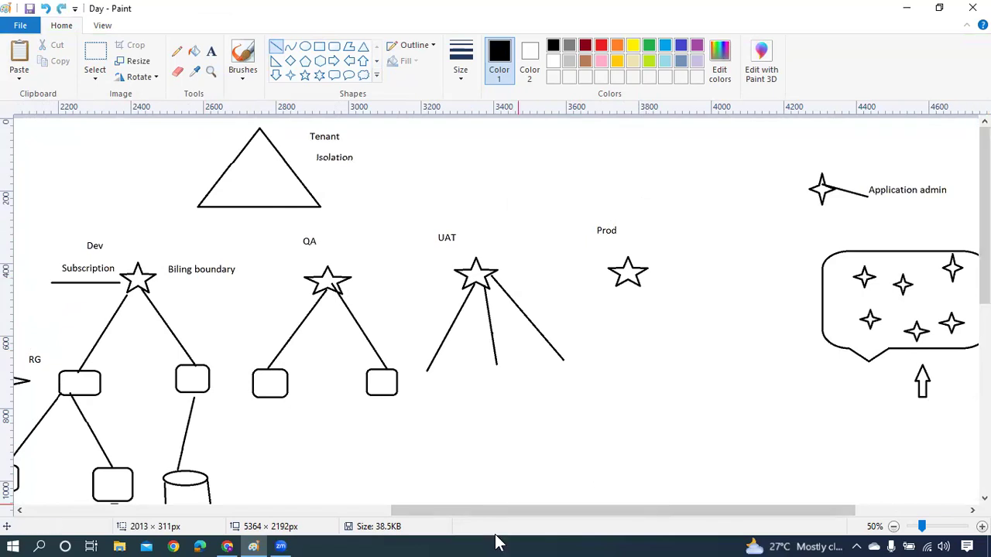
Draw a line from the Dev subscription's first RG box down to small left and right arrows.
left_click_drag(445, 510, 375, 511)
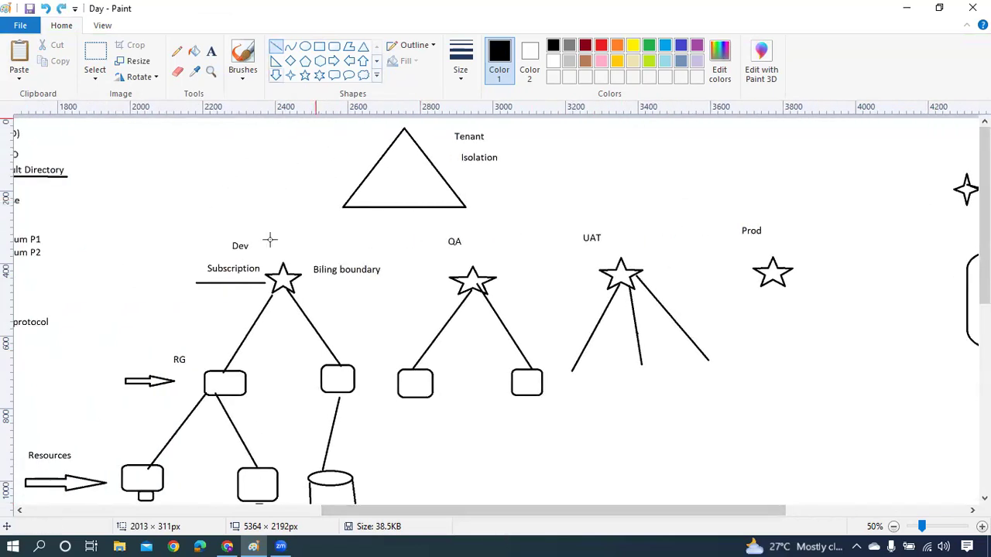
left_click_drag(212, 395, 192, 484)
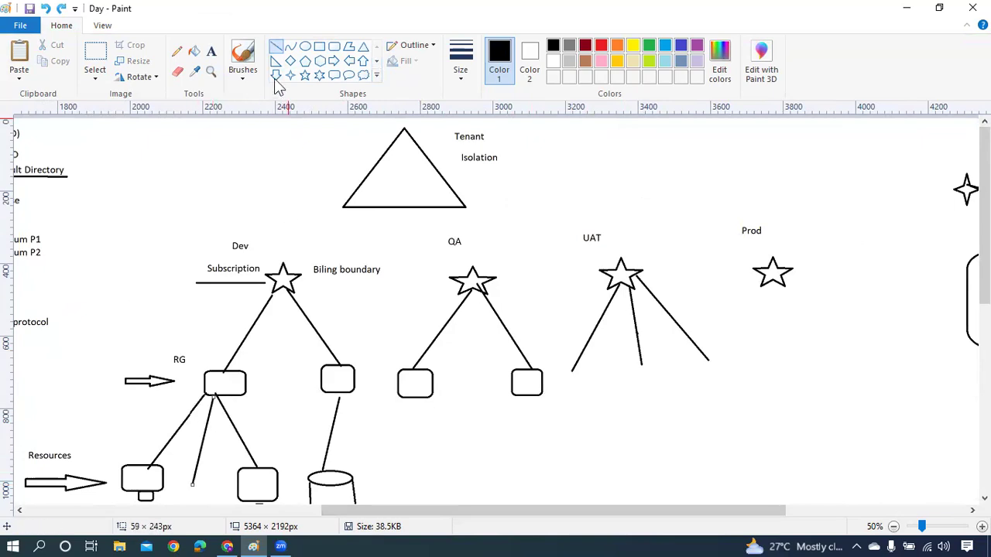
left_click(331, 62)
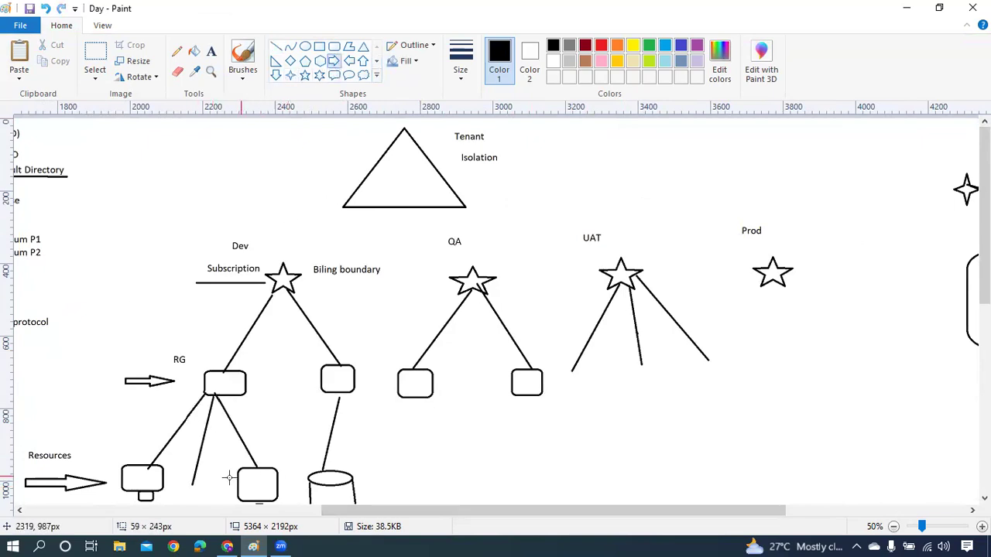
mouse_move(199, 478)
left_mouse_down()
mouse_move(217, 497)
mouse_move(191, 496)
left_mouse_up()
left_click(350, 61)
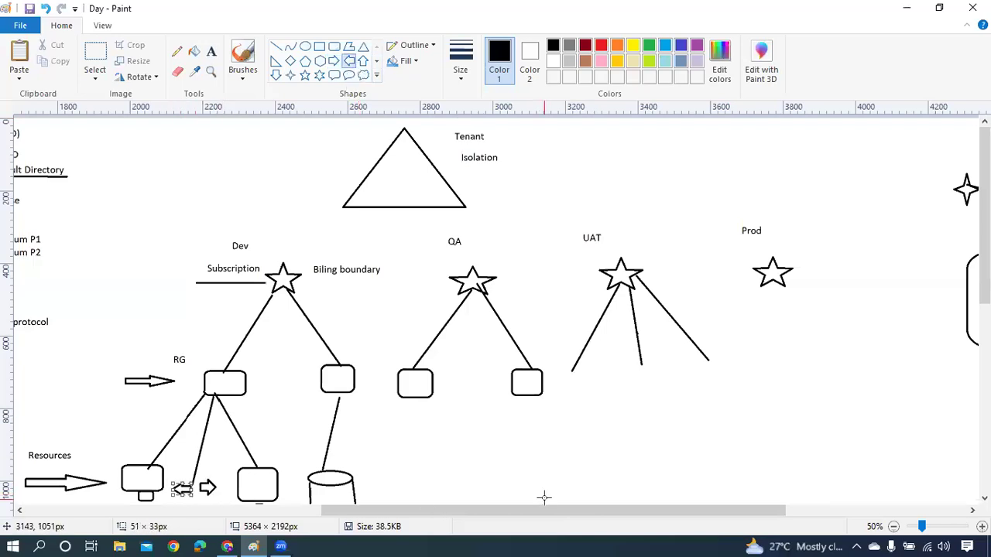
Enclose the small left and right arrows in an ellipse.
scroll(979, 322, "down", 2)
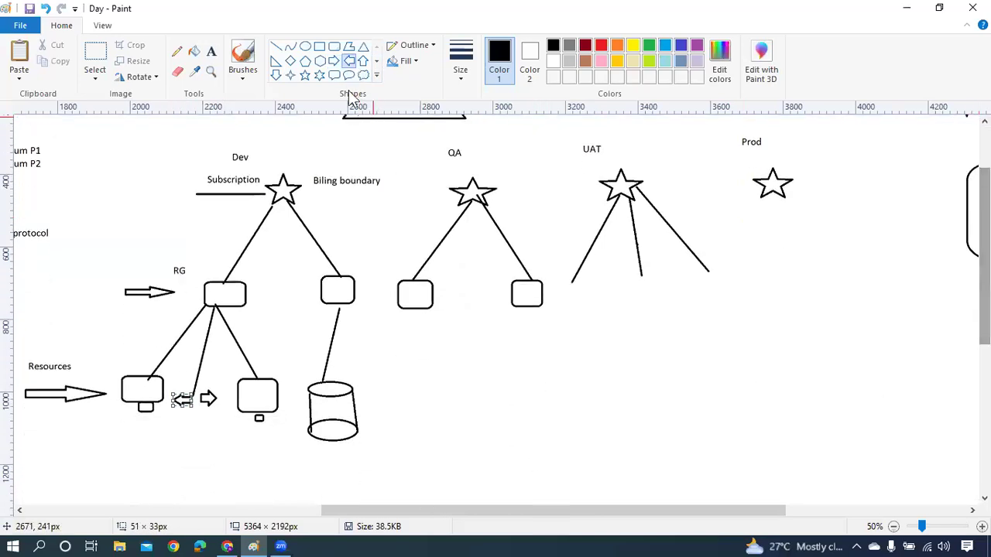
left_click_drag(161, 373, 223, 425)
left_click(198, 462)
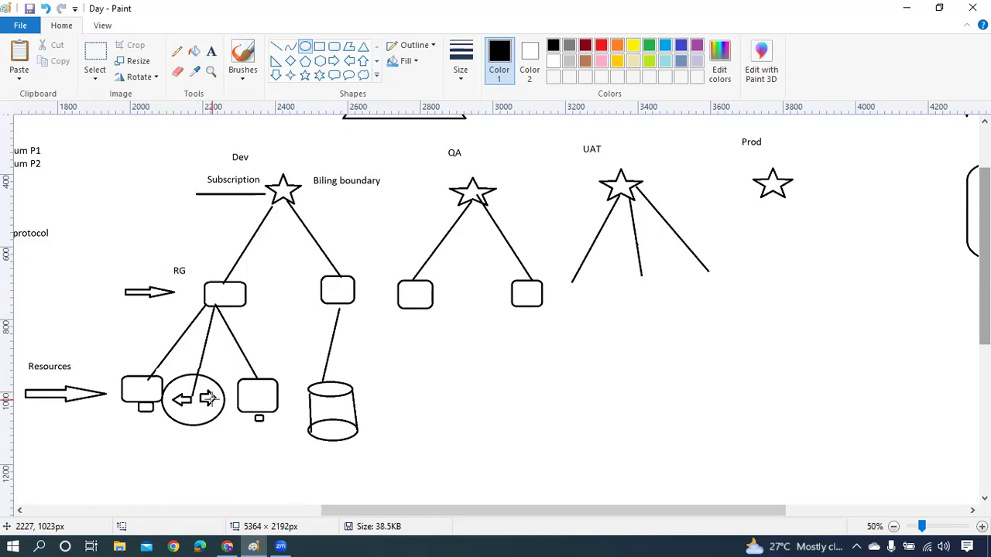
Draw right arrows pointing at the RG label and at the Subscription label.
left_click(336, 61)
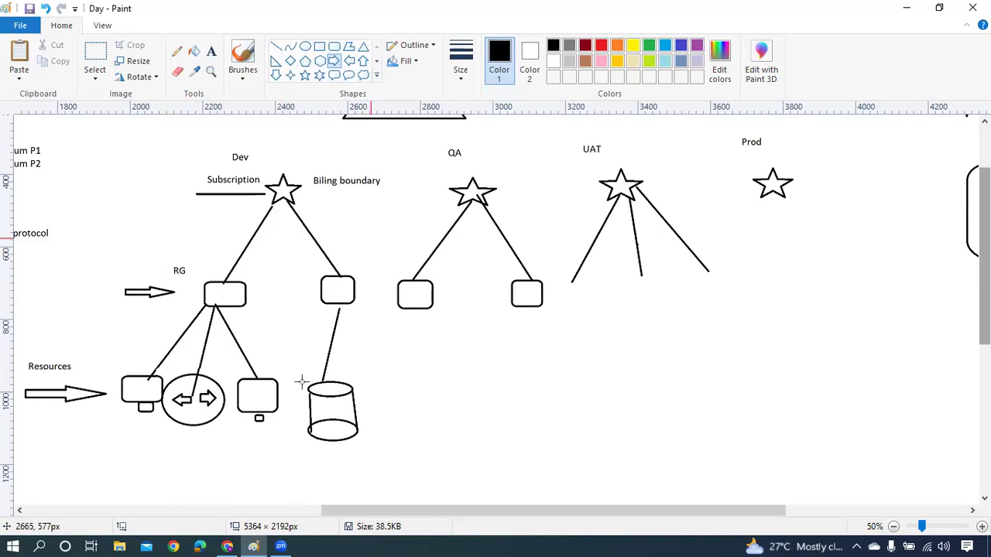
left_click_drag(115, 264, 153, 278)
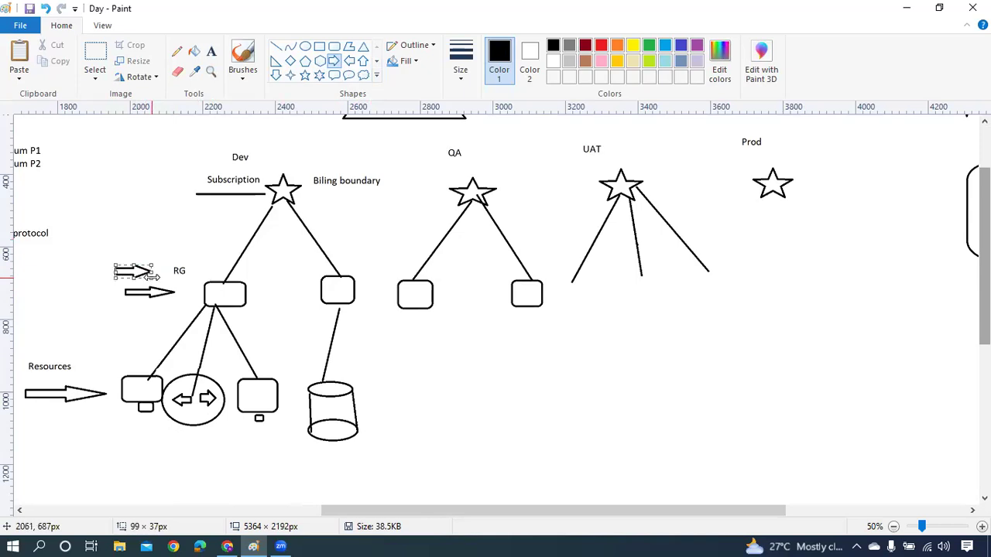
left_click_drag(138, 166, 181, 183)
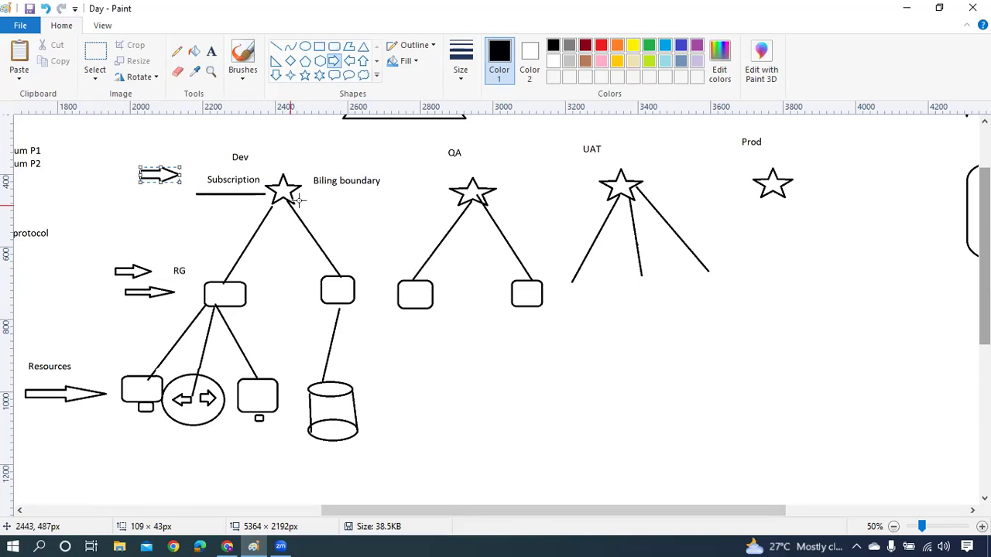
Draw an up arrow below the ellipse.
left_click(363, 60)
left_click_drag(185, 431, 199, 455)
left_click(213, 471)
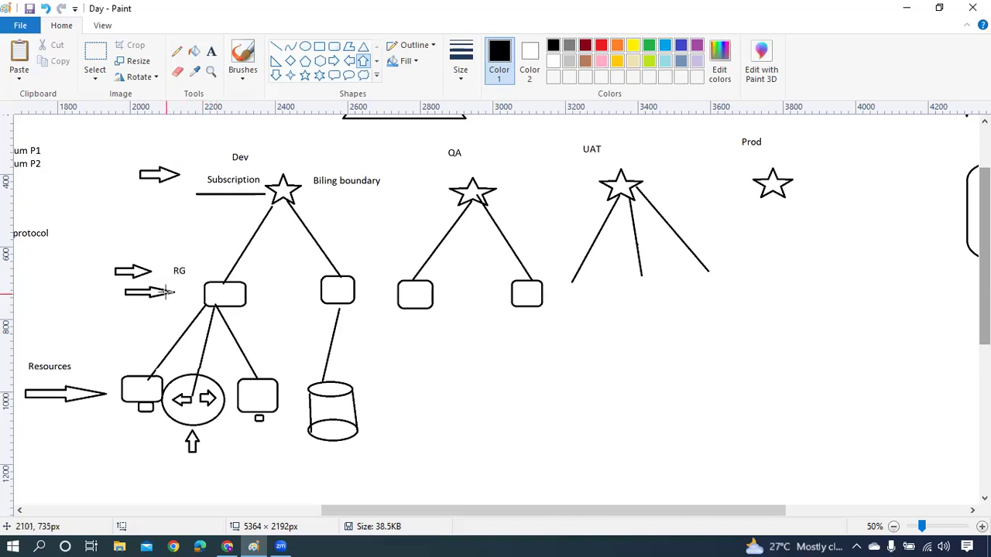
Switch to a green line and draw lines toward the Resources label and from the RG box to the cylinder.
left_click(276, 46)
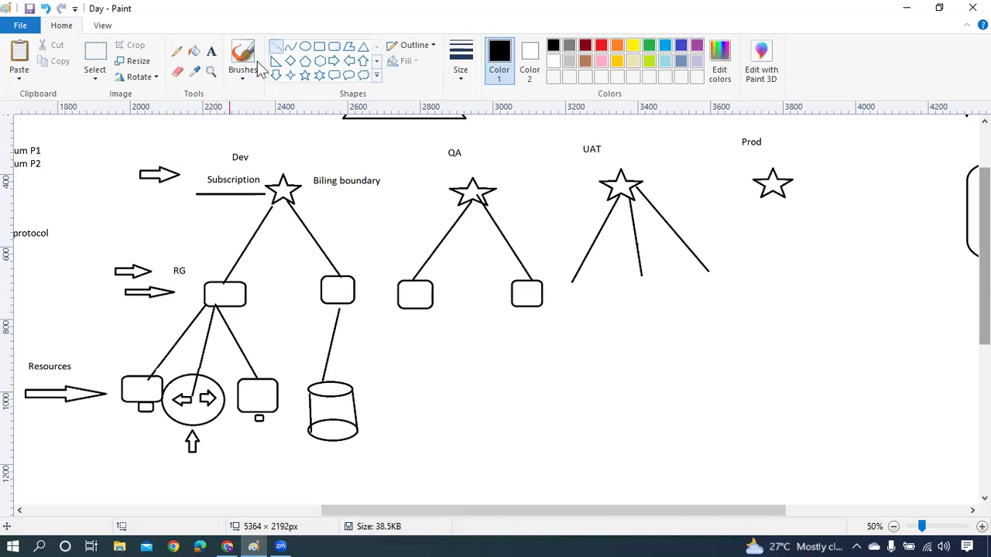
left_click(648, 61)
left_click_drag(134, 319, 74, 380)
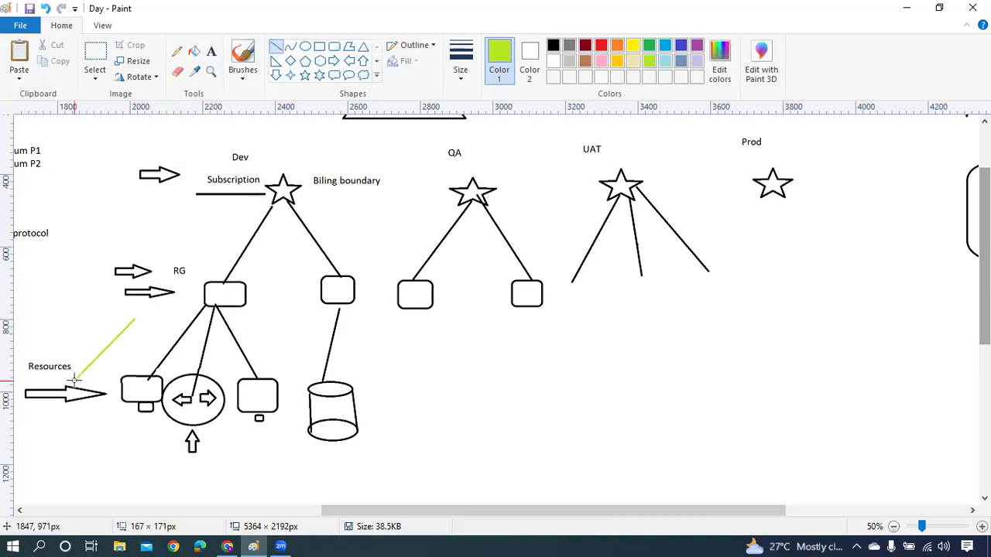
left_click_drag(250, 308, 308, 384)
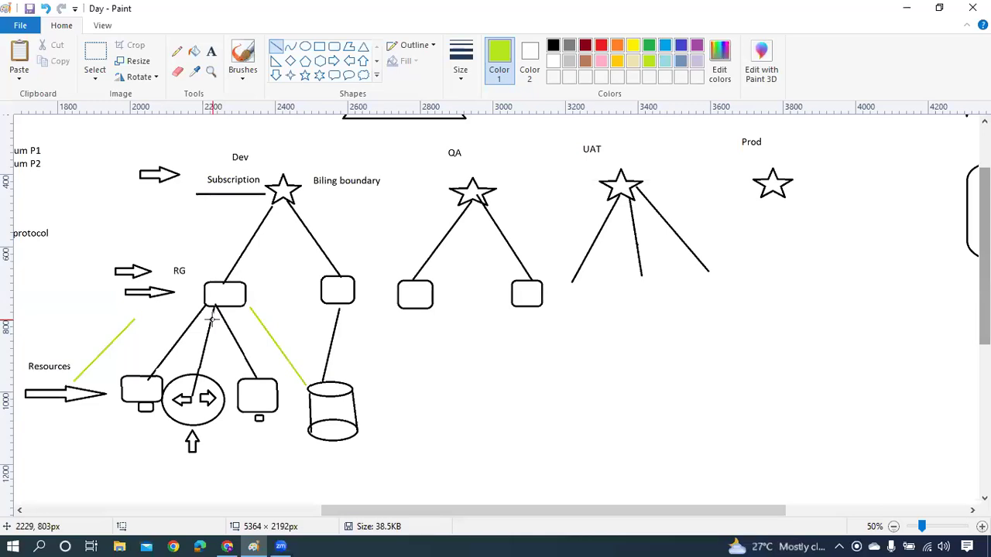
Draw two small green up arrows between the callout and the RBSC text.
left_click_drag(545, 511, 731, 511)
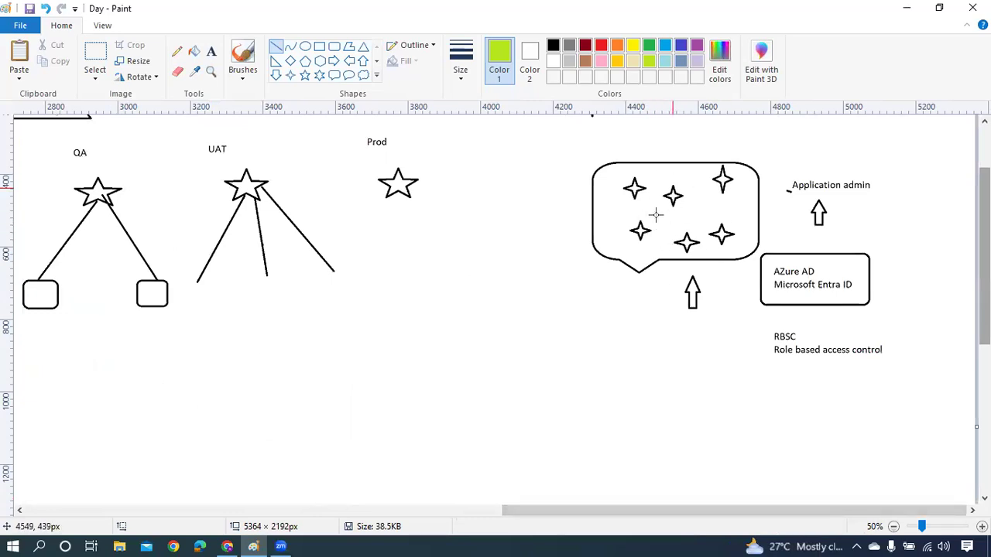
left_click(363, 60)
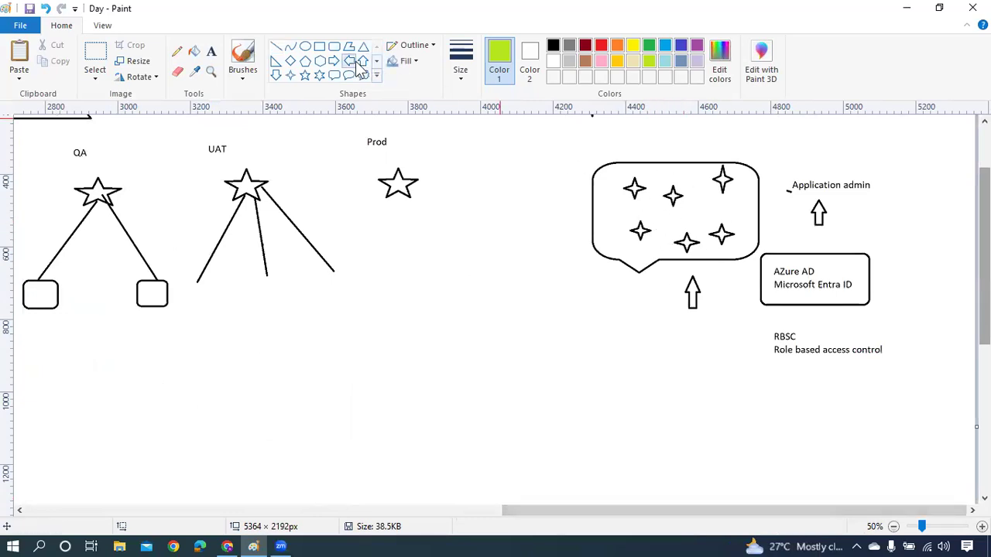
left_click_drag(748, 306, 755, 324)
left_click_drag(714, 262, 729, 289)
Draw two long green diagonal lines across the Dev subscription's branches with the Line tool.
left_click_drag(549, 513, 395, 515)
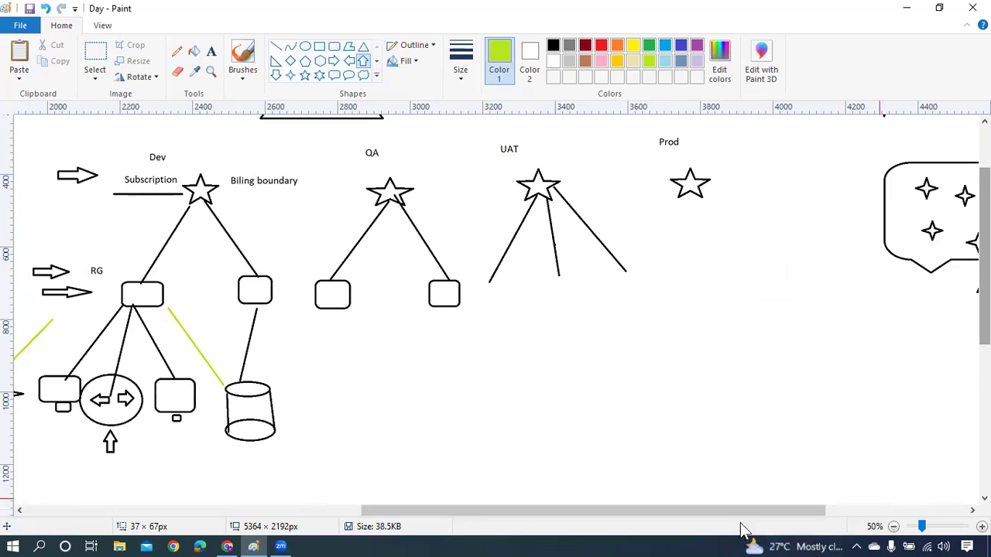
left_click_drag(745, 513, 851, 503)
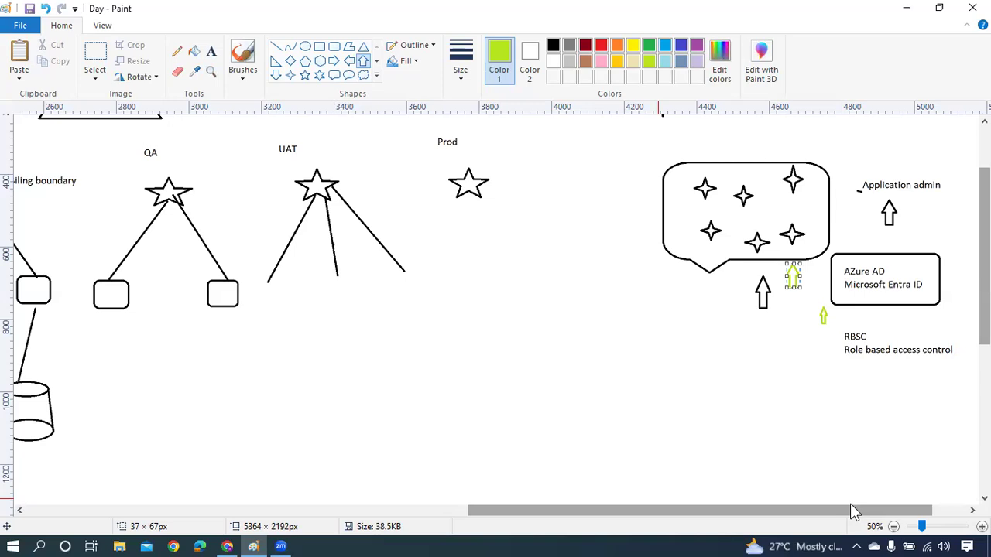
left_click_drag(775, 512, 546, 510)
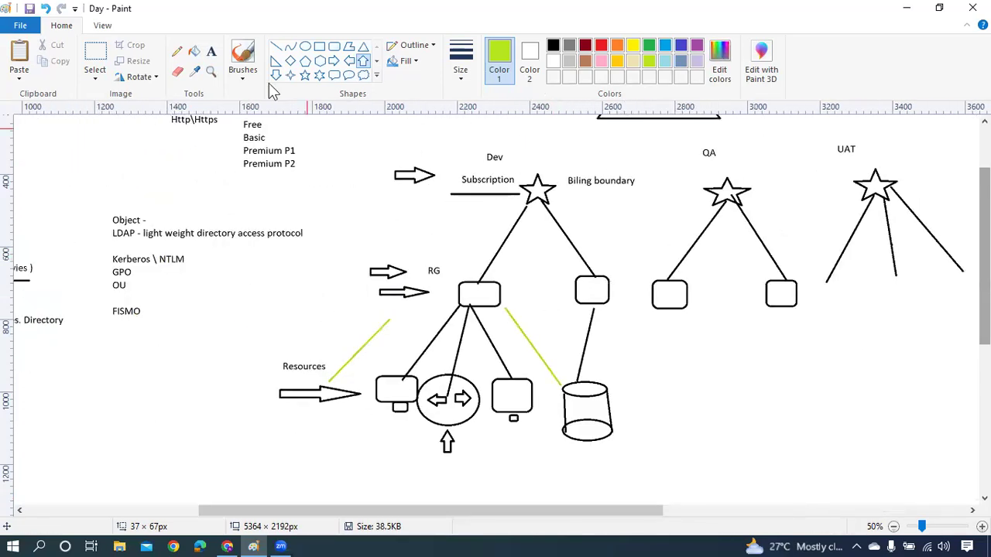
left_click(275, 47)
left_click_drag(468, 206, 277, 411)
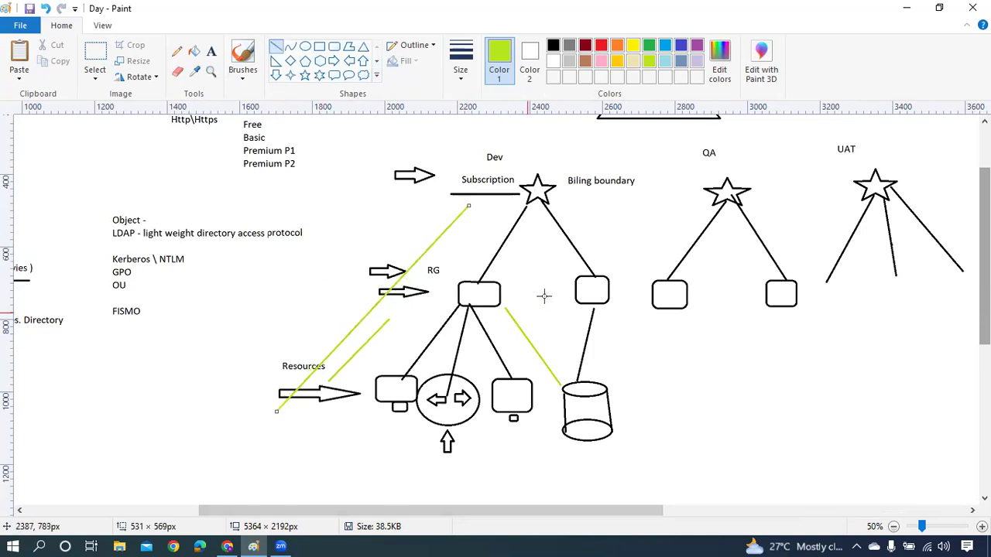
mouse_move(575, 194)
left_mouse_down()
mouse_move(781, 469)
mouse_move(767, 483)
left_mouse_up()
Draw three more green lines across the QA and UAT branches and undo them.
mouse_move(669, 190)
left_mouse_down()
mouse_move(597, 295)
mouse_move(604, 392)
mouse_move(619, 424)
left_mouse_up()
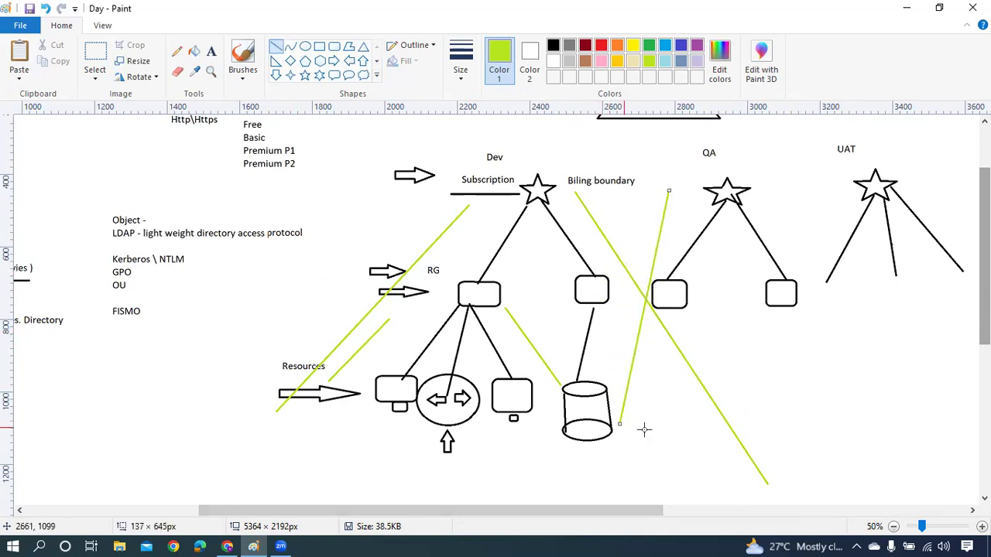
left_click_drag(766, 191, 902, 405)
left_click_drag(849, 191, 801, 291)
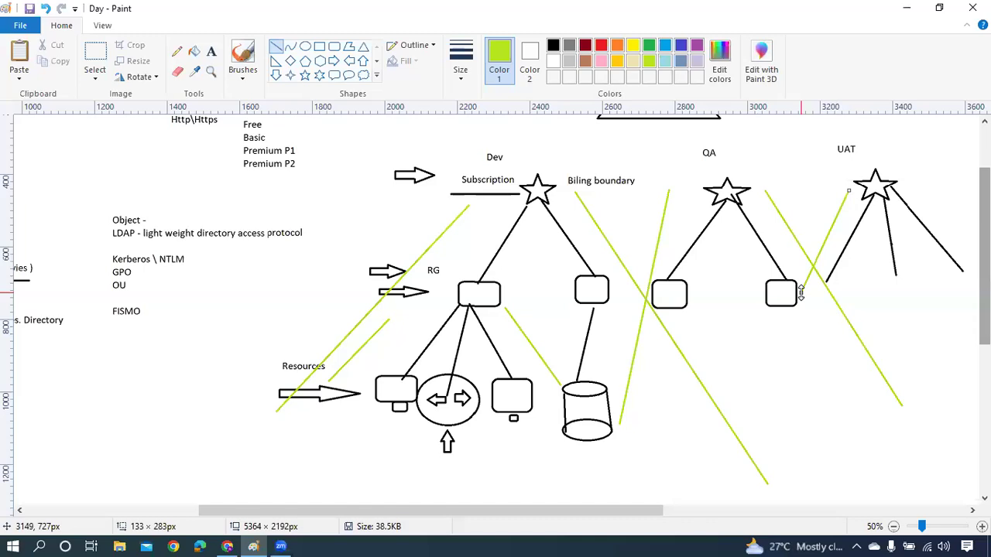
key("ctrl+z")
key("ctrl+z")
key("ctrl+z")
key("ctrl+z")
key("ctrl+z")
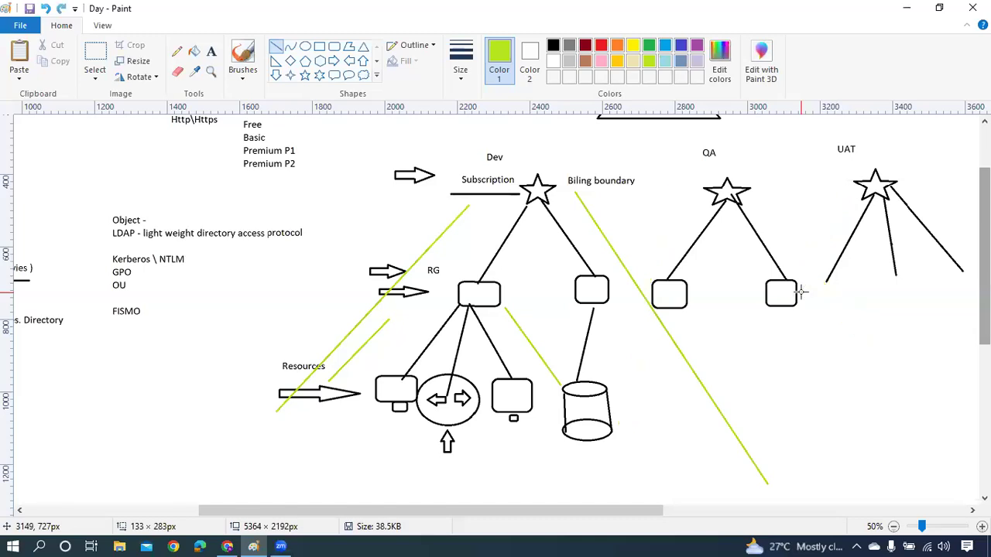
left_click_drag(541, 510, 862, 511)
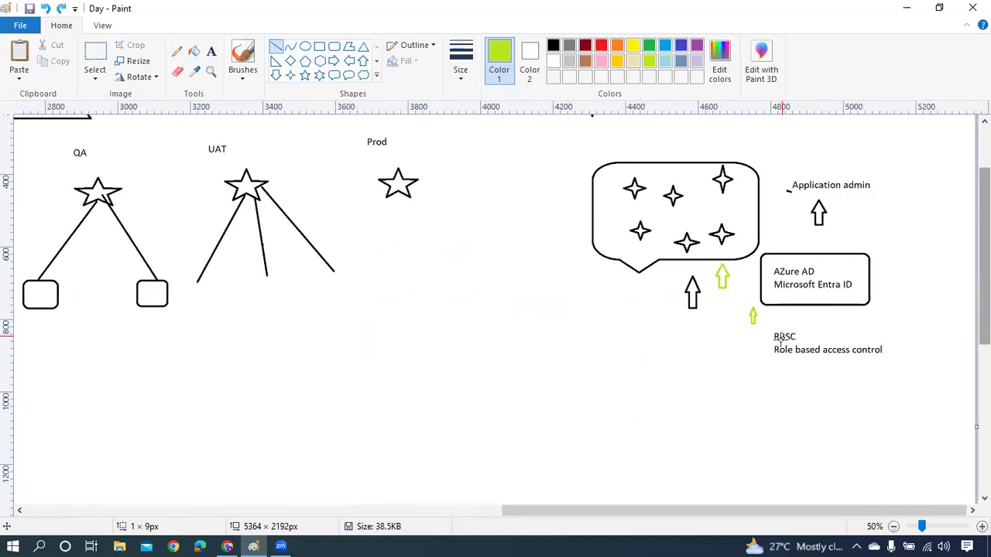
left_click_drag(790, 330, 790, 336)
left_click(801, 322)
left_click(865, 393)
key("ctrl+z")
key("ctrl+z")
key("ctrl+z")
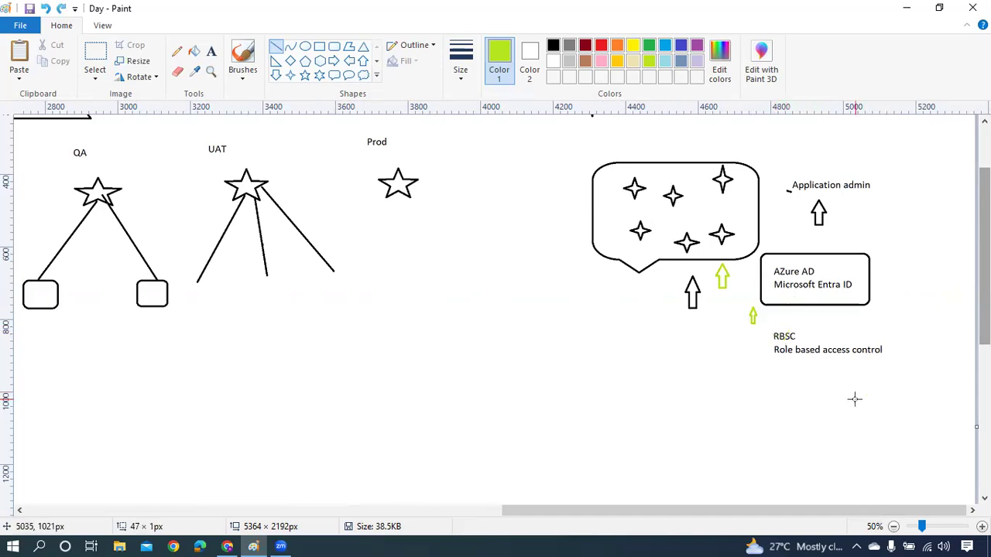
Switch to a black line of a different thickness and strike through the RBSC label.
left_click(461, 64)
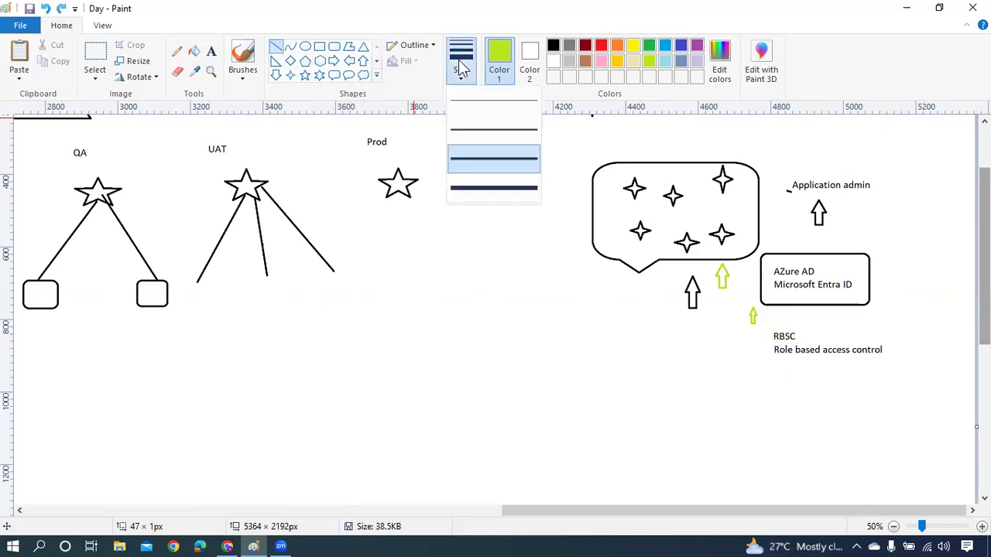
left_click(553, 46)
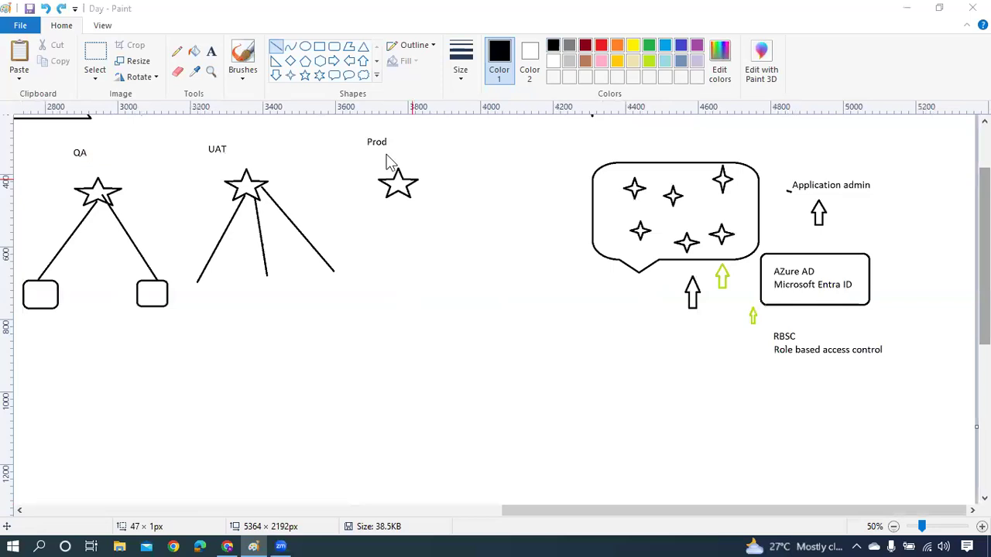
mouse_move(767, 338)
left_mouse_down()
mouse_move(802, 333)
mouse_move(830, 388)
left_mouse_up()
Add the text "RBAC" and "resource - oriented" below the Role based access control label.
left_click(211, 51)
type("R")
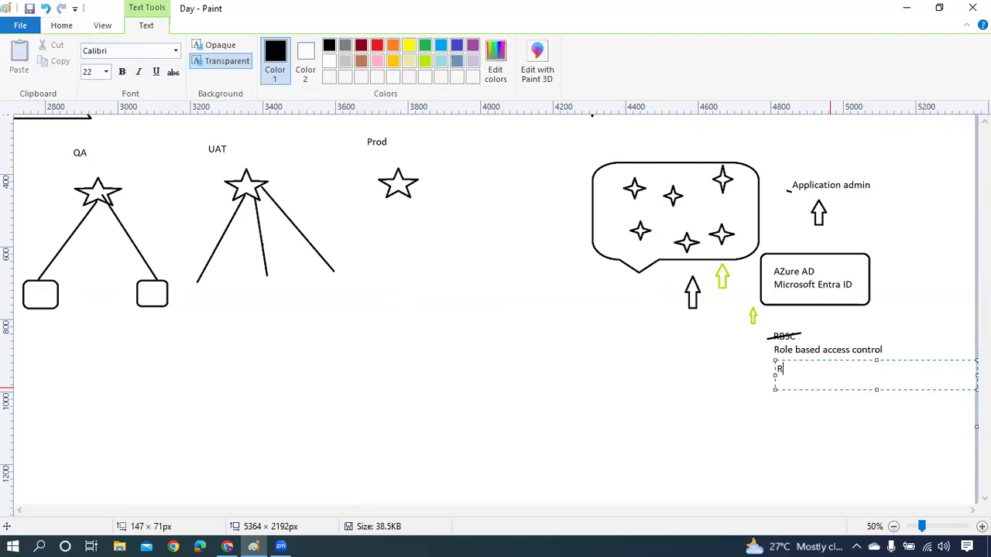
type("BAC")
key("Return")
key("Return")
type("resource ")
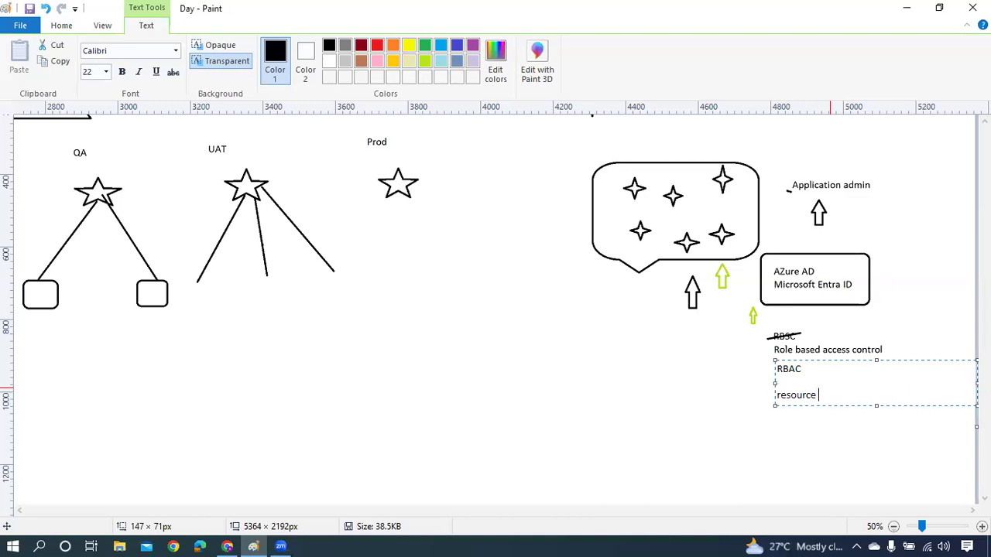
type("- oriented")
Add the text "Tenant oriented" beside the Azure AD / Microsoft Entra ID box.
left_click(882, 261)
left_click_drag(873, 257, 950, 291)
type("n")
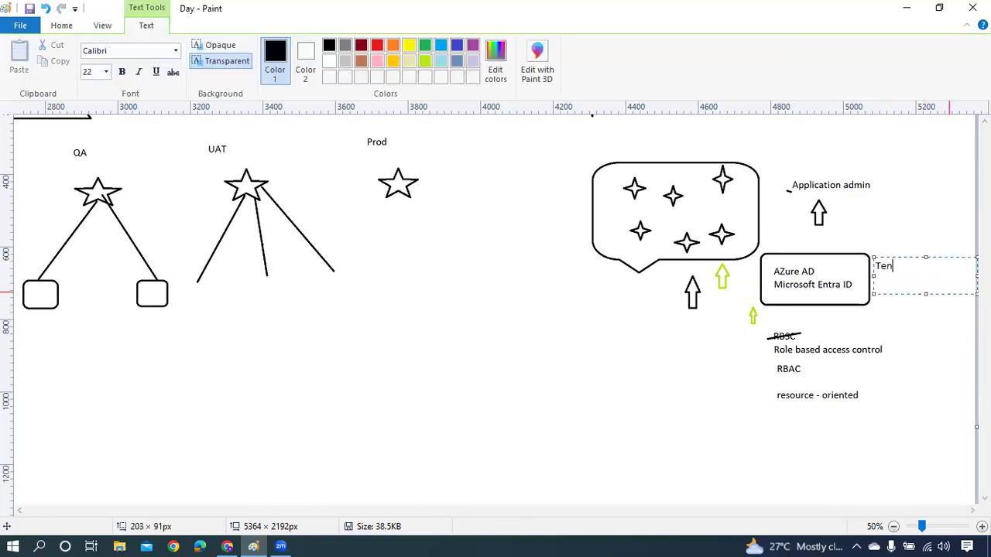
type("ant o riented")
Switch to the Azure portal and browse the list of directory roles available for the new user.
left_click(227, 546)
left_click(398, 255)
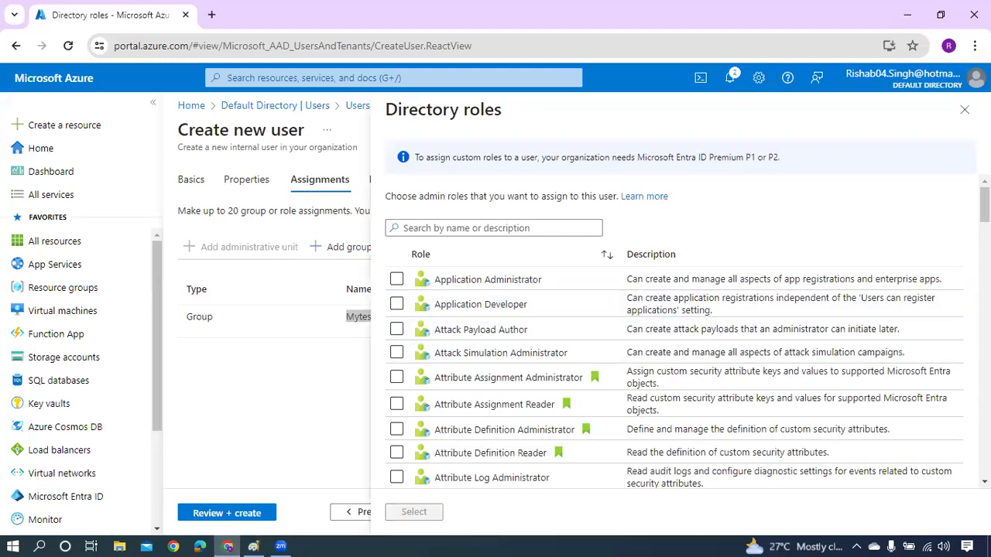
scroll(488, 356, "down", 2)
scroll(542, 333, "down", 7)
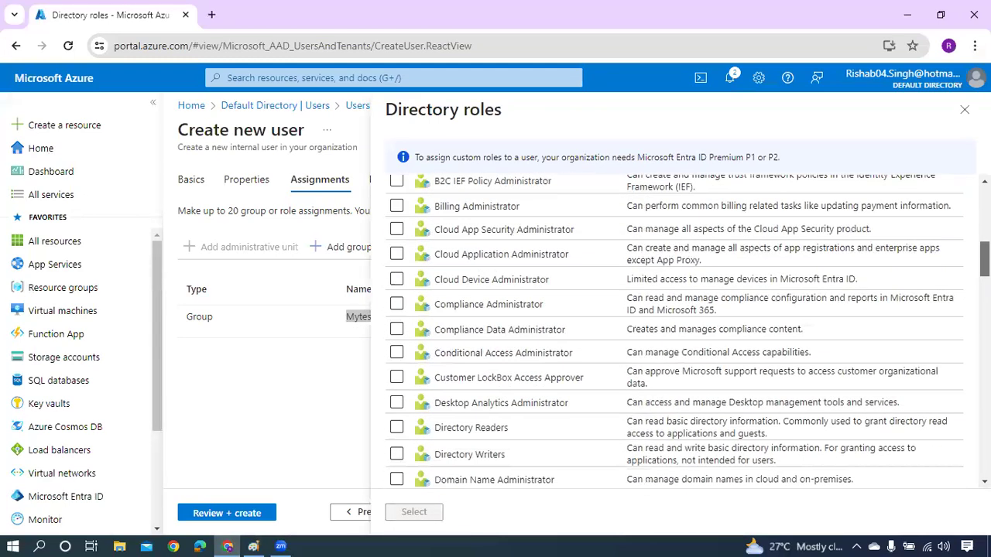
scroll(664, 408, "down", 3)
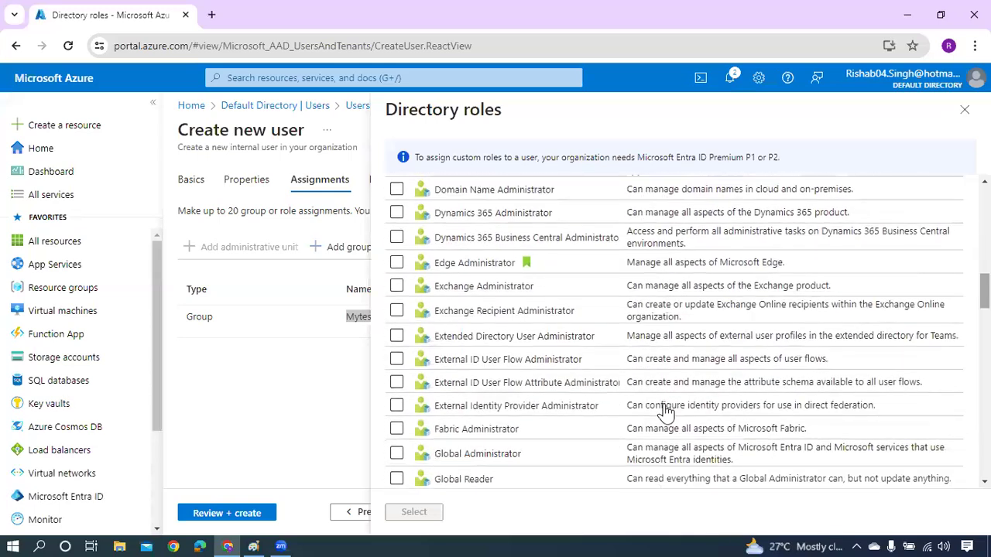
Discard the unsaved new user and start creating a new Azure virtual machine.
left_click(41, 325)
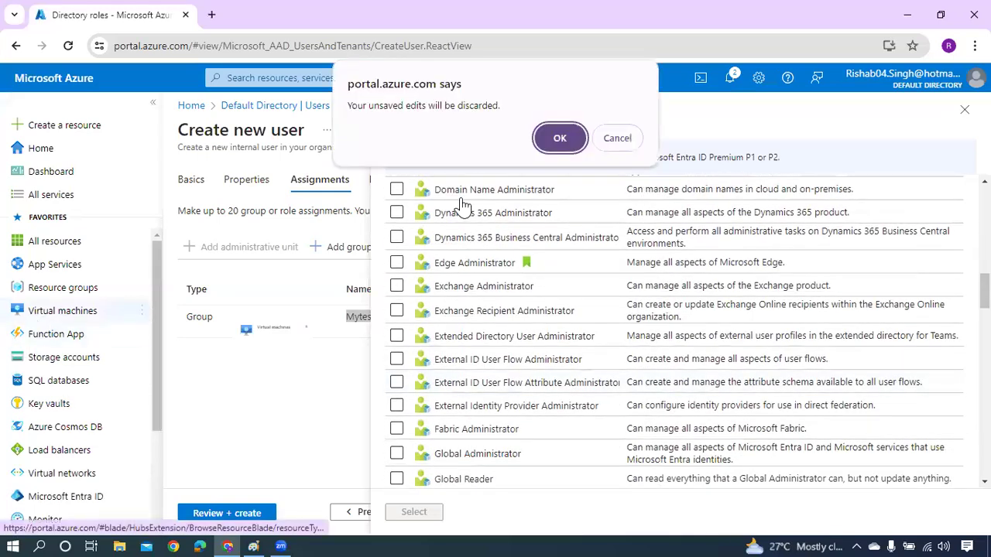
left_click(554, 137)
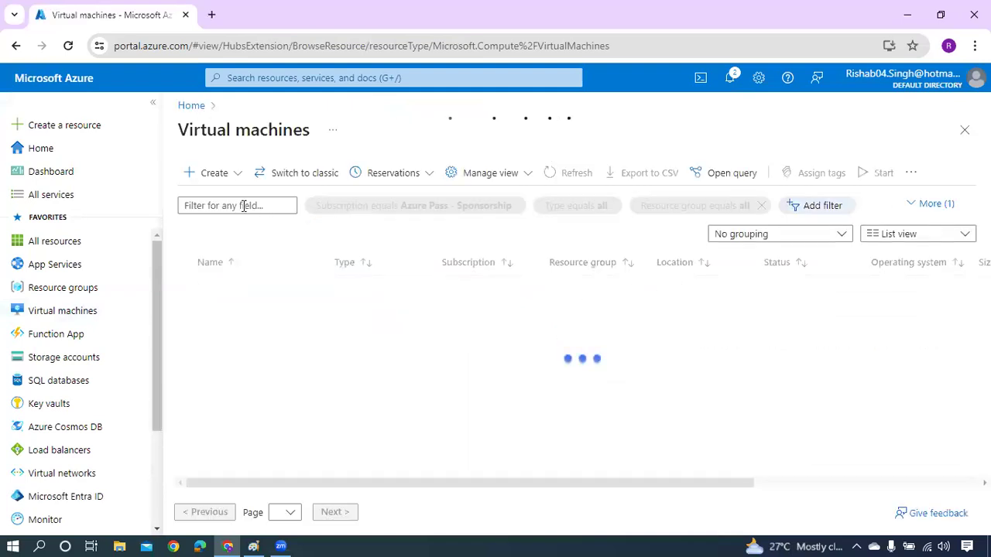
left_click(223, 181)
left_click(217, 206)
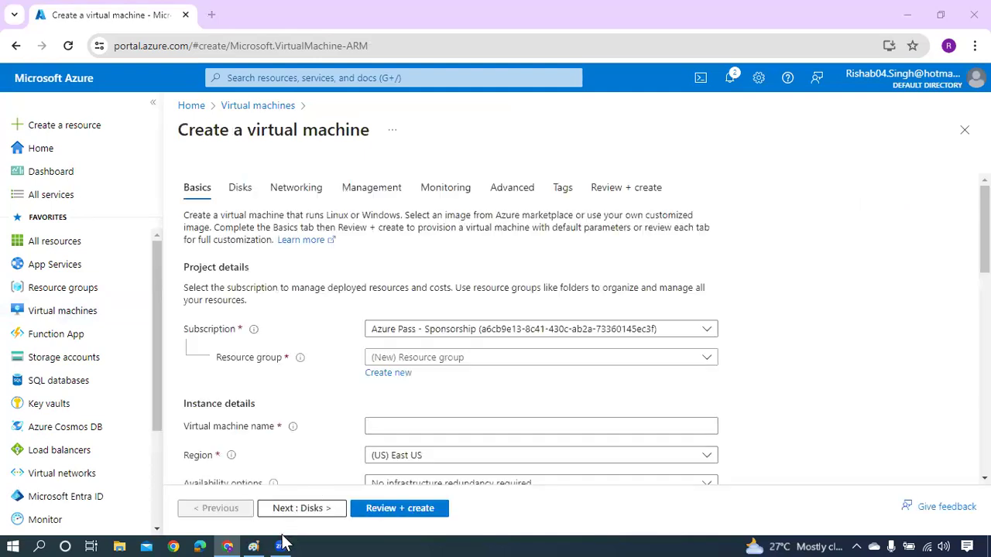
Return to the Paint diagram and finish placing the Tenant oriented text.
left_click(254, 546)
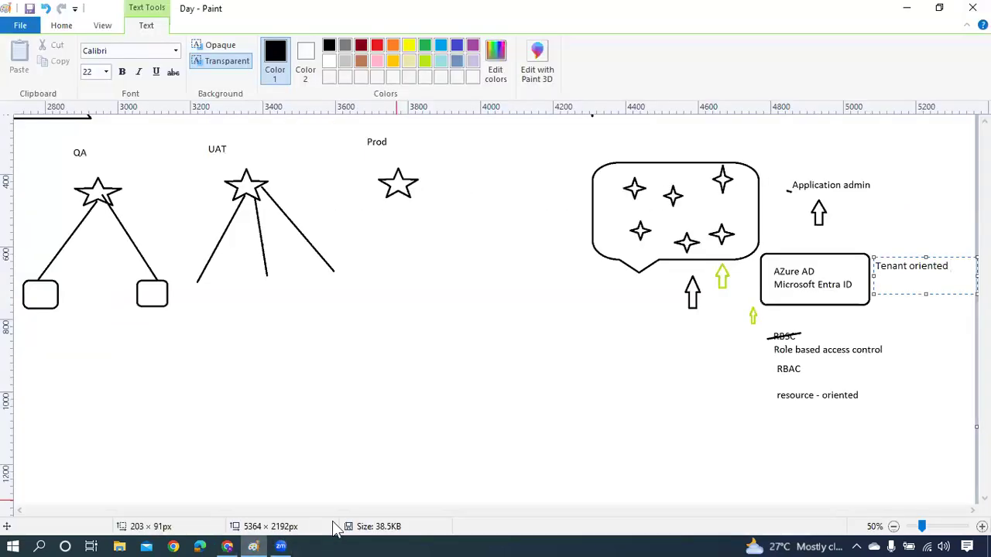
left_click(775, 469)
scroll(495, 309, "up", 3)
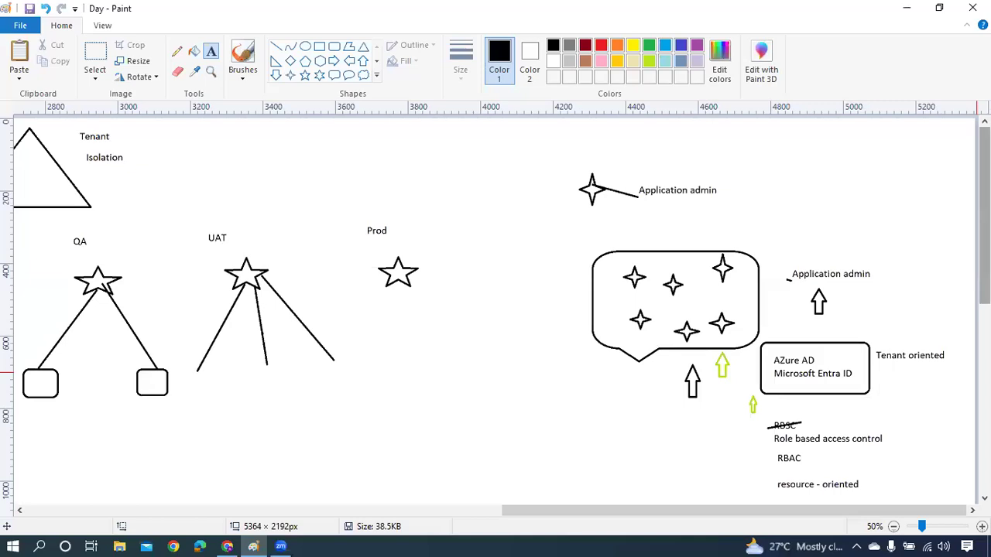
scroll(496, 310, "down", 3)
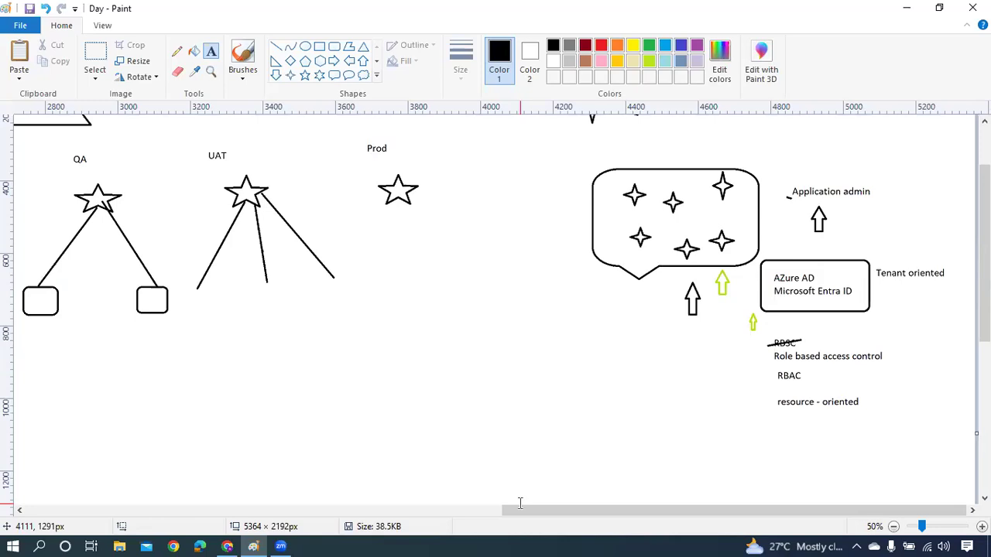
left_click_drag(984, 269, 985, 333)
left_click(334, 46)
left_click_drag(95, 284, 229, 362)
left_click_drag(147, 371, 175, 381)
left_click(131, 345)
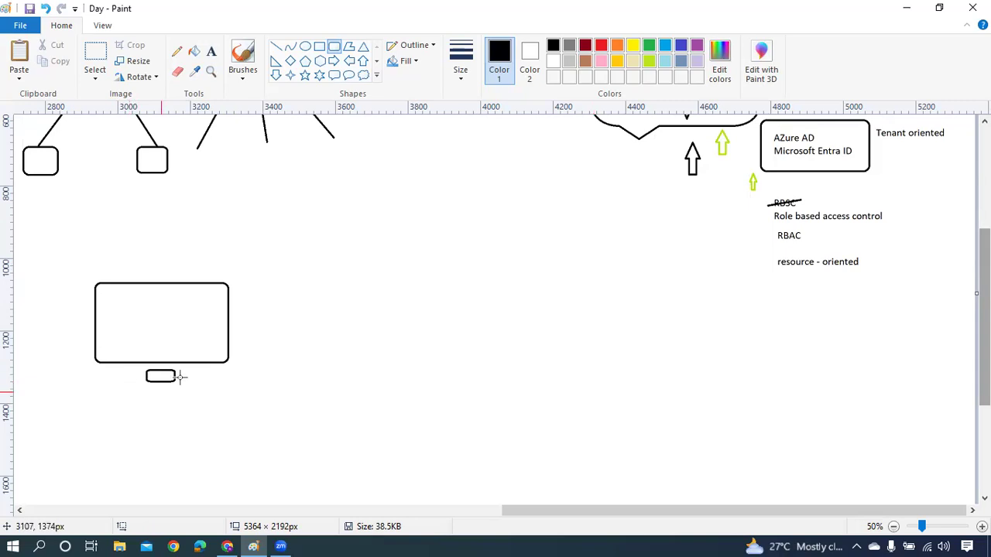
key("ctrl+z")
key("ctrl+z")
Draw a small right arrow inside the second Tenant triangle.
left_click_drag(502, 512, 436, 513)
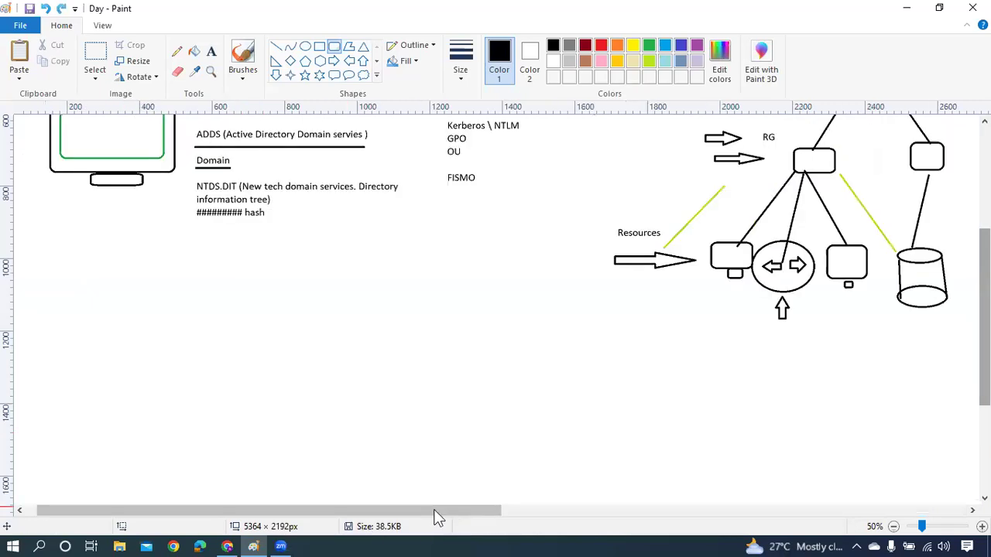
scroll(121, 323, "down", 3)
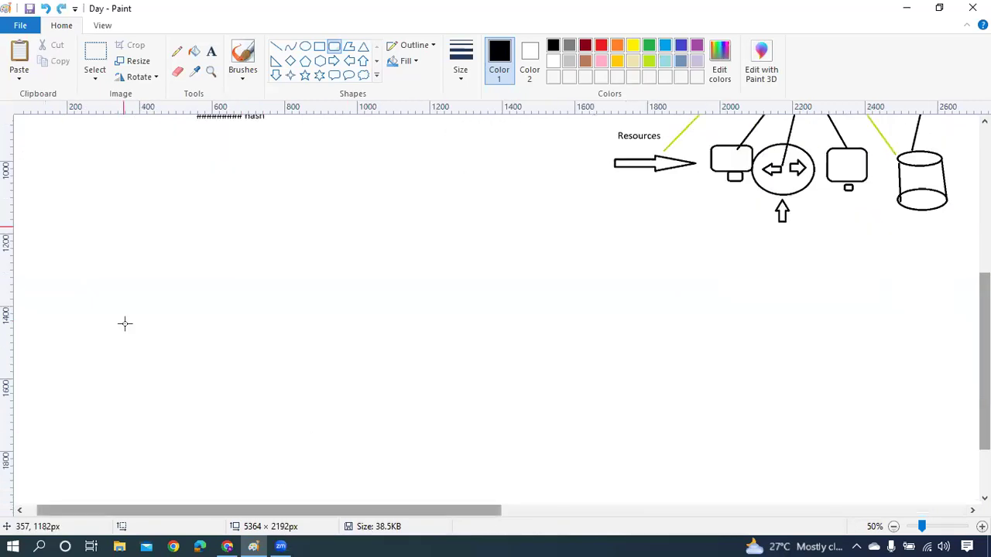
scroll(125, 323, "up", 8)
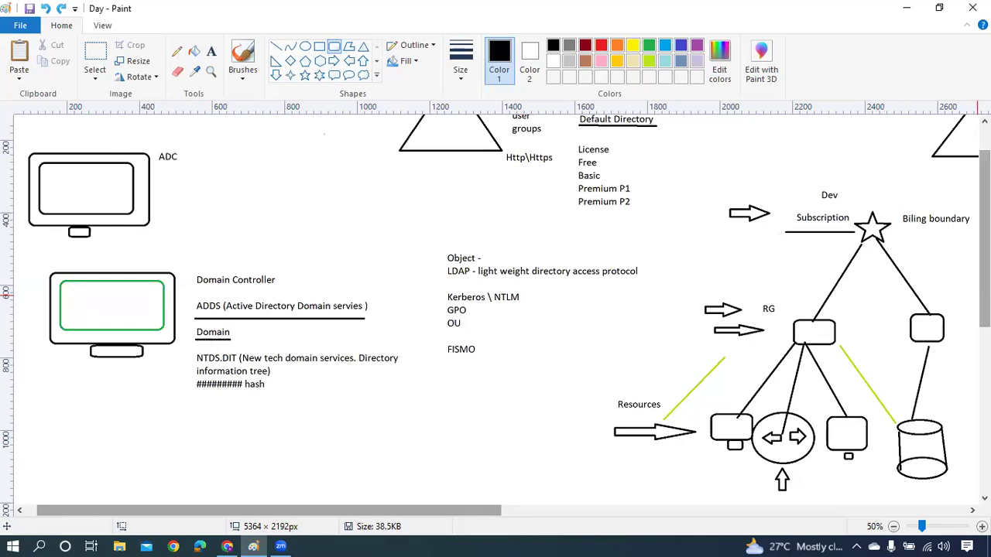
scroll(978, 344, "up", 1)
left_click_drag(344, 509, 546, 515)
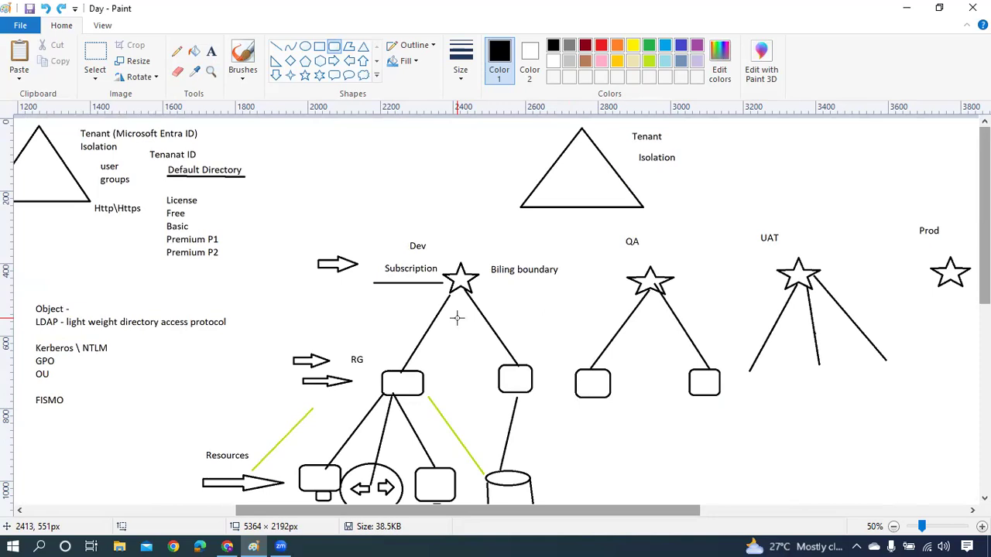
left_click(337, 61)
left_click_drag(548, 160, 587, 171)
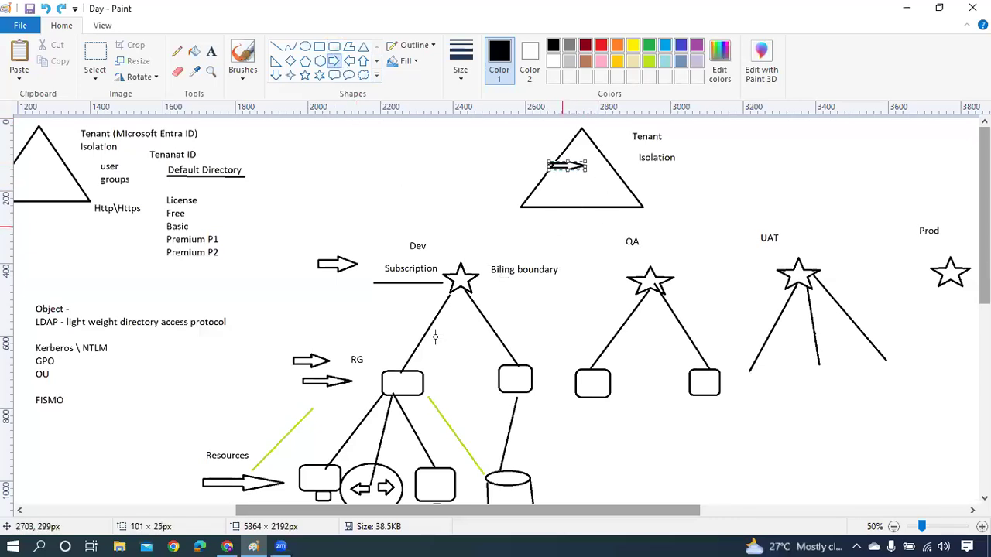
Draw a line from the Domain Controller section to the Tenant (Microsoft Entra ID) triangle.
left_click_drag(332, 512, 207, 509)
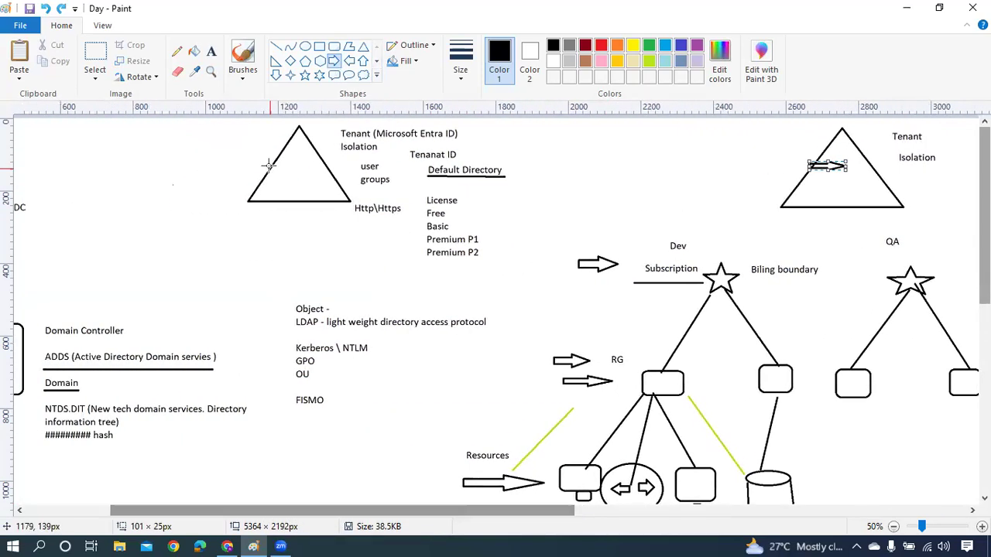
left_click(276, 47)
mouse_move(21, 342)
left_mouse_down()
mouse_move(286, 135)
mouse_move(294, 157)
left_mouse_up()
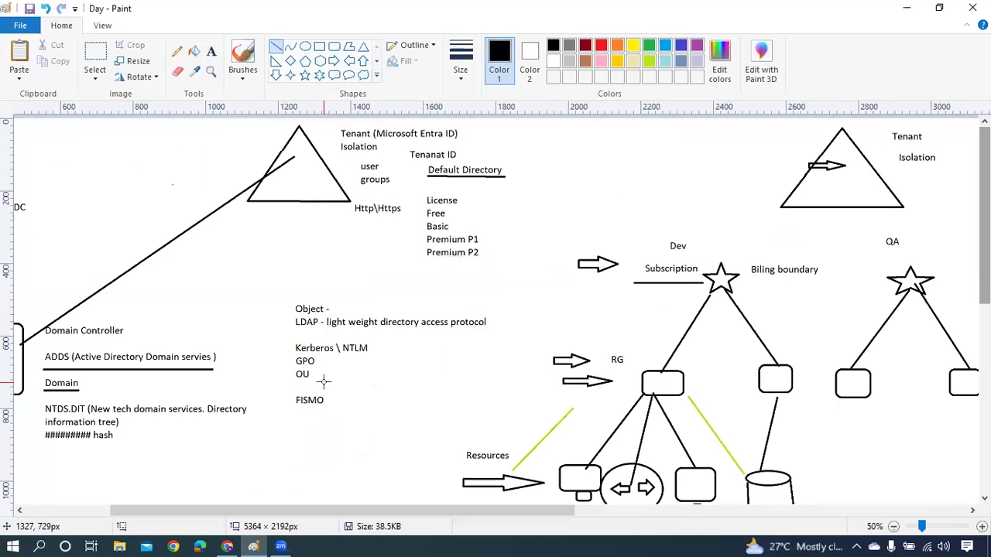
Underline the LDAP line and the Http\Https label with straight lines.
left_click_drag(276, 333, 497, 332)
left_click_drag(343, 220, 410, 220)
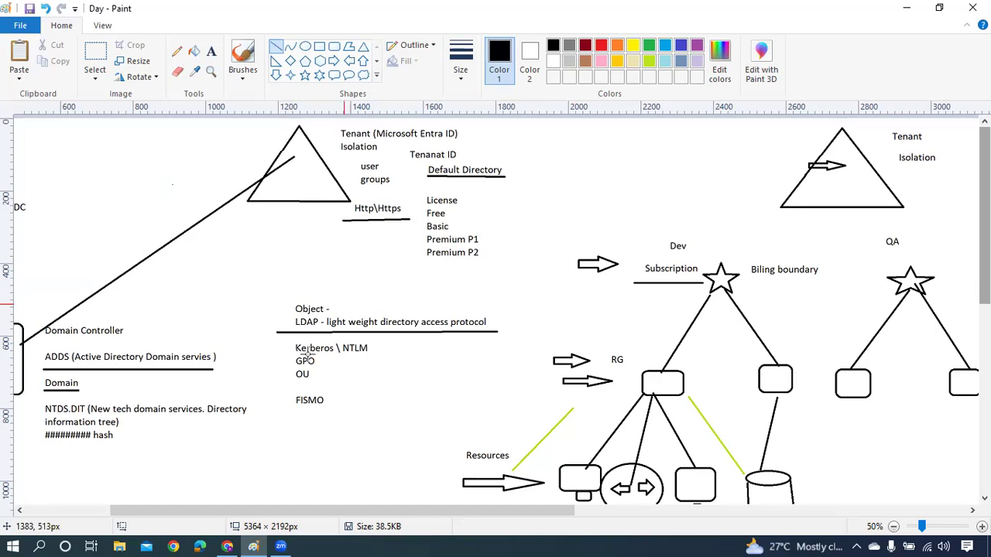
Switch to the Azure portal, review the Create a virtual machine form, and open the Virtual machines list.
left_click_drag(263, 518, 186, 505)
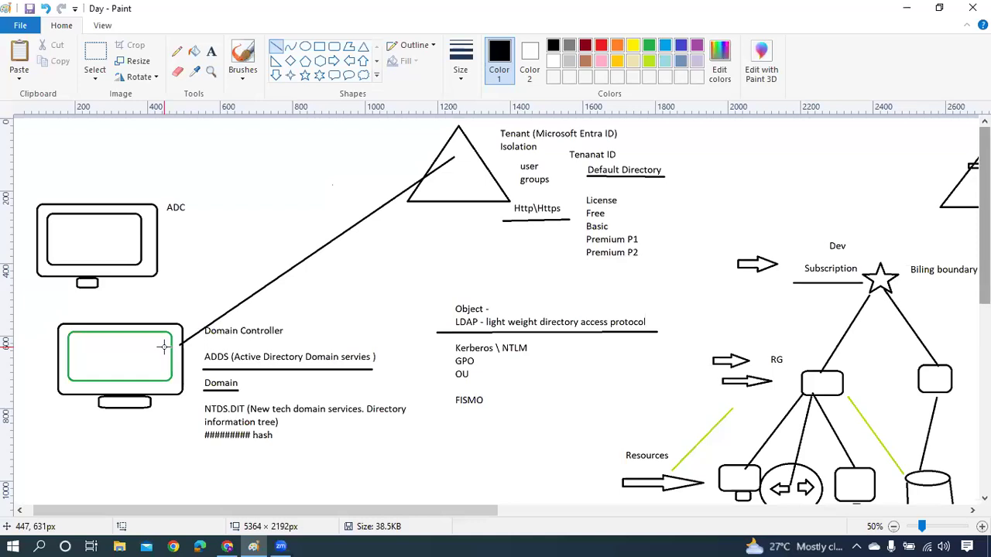
left_click(227, 547)
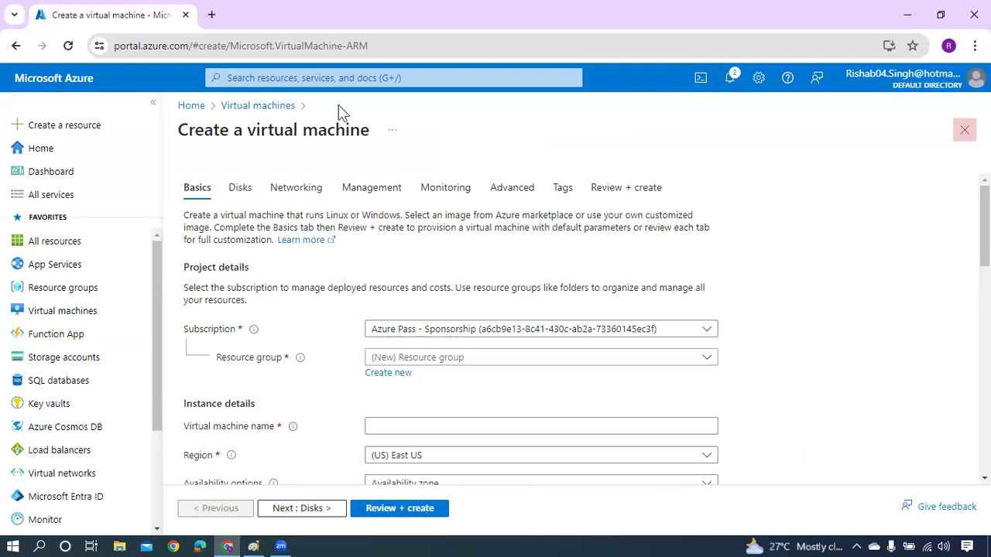
key("ctrl+t")
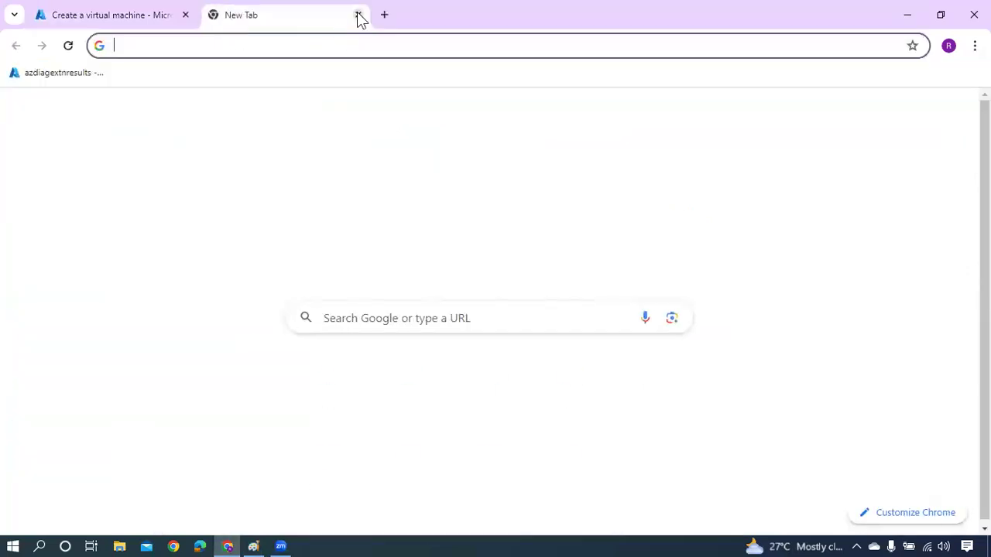
left_click(359, 15)
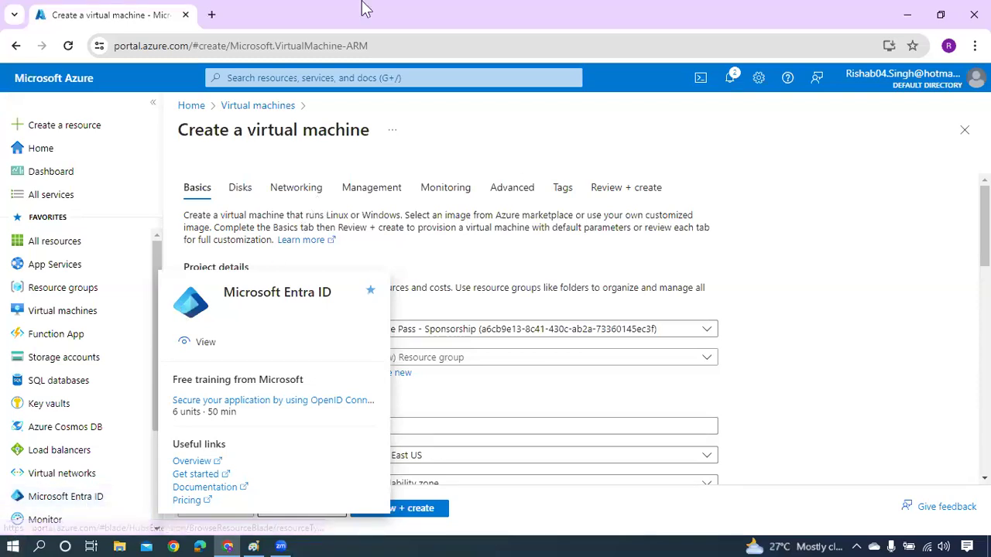
scroll(542, 325, "down", 3)
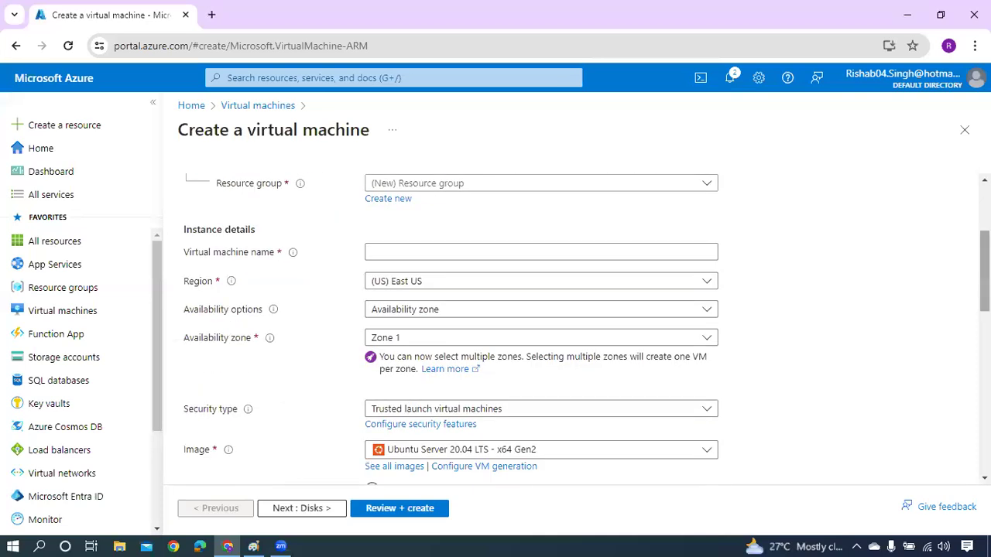
scroll(951, 215, "up", 3)
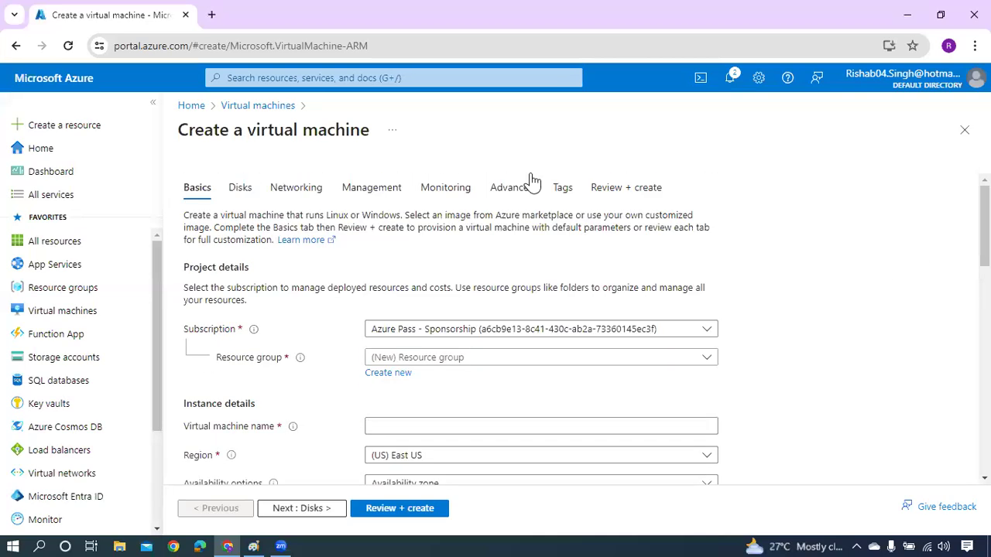
left_click(262, 59)
left_click(80, 319)
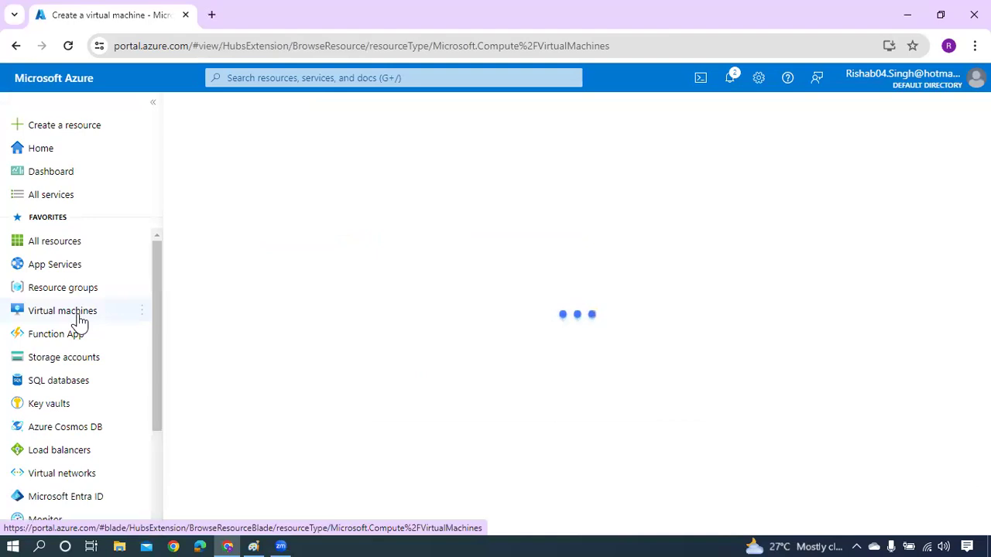
Switch back to Paint and add the text label PTA (Pass through authentication) below the Resources row of the diagram.
left_click(254, 545)
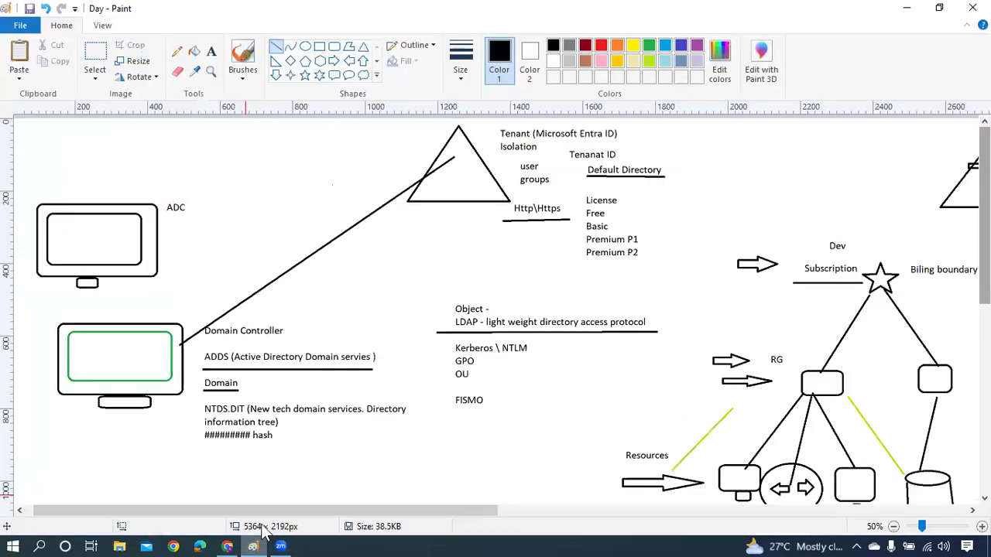
left_click_drag(321, 521, 482, 521)
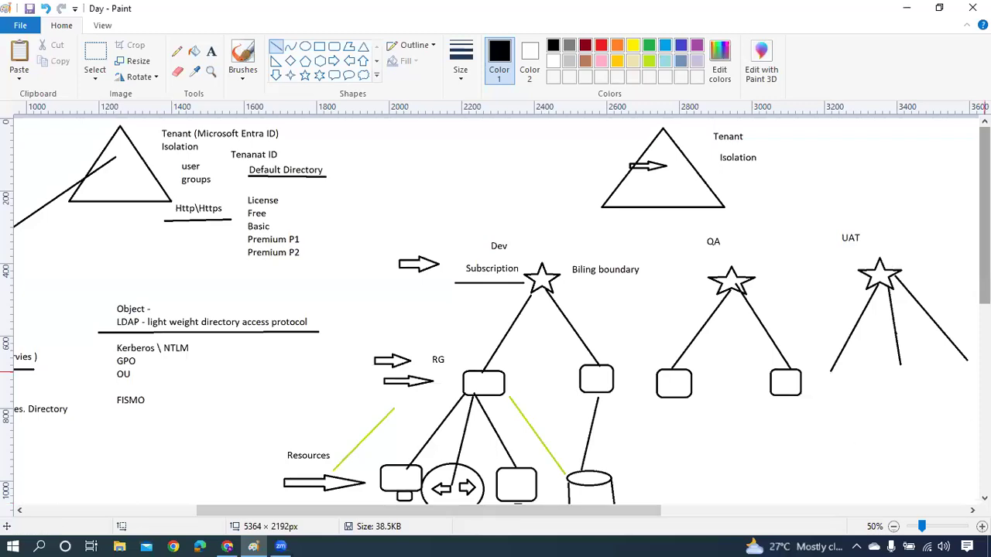
left_click_drag(984, 271, 984, 421)
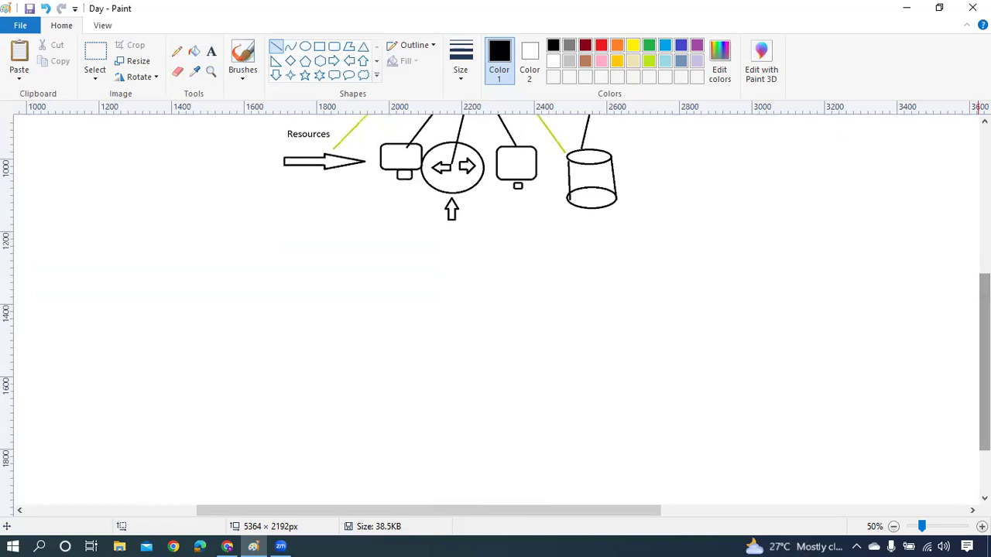
left_click(320, 46)
left_click(334, 46)
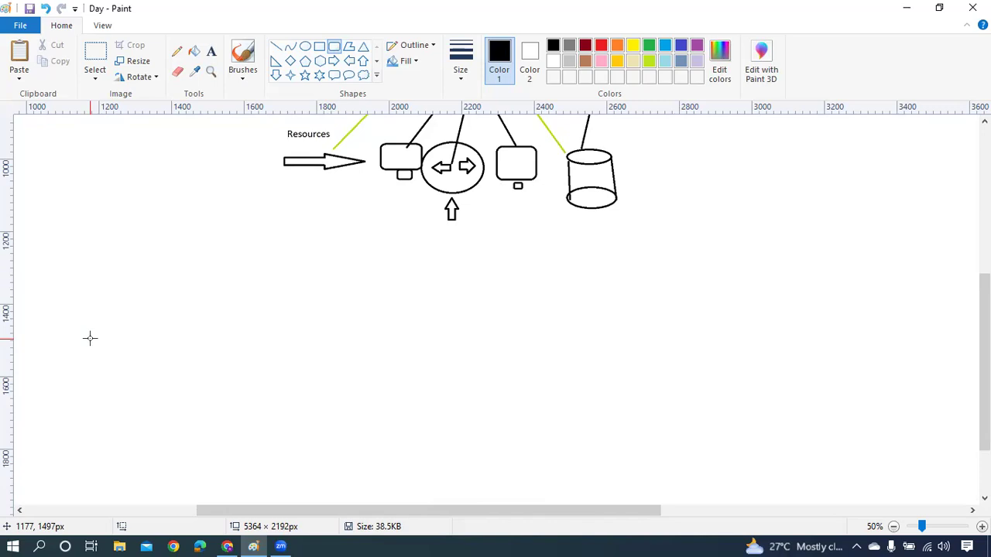
left_click(211, 52)
left_click_drag(305, 248, 442, 273)
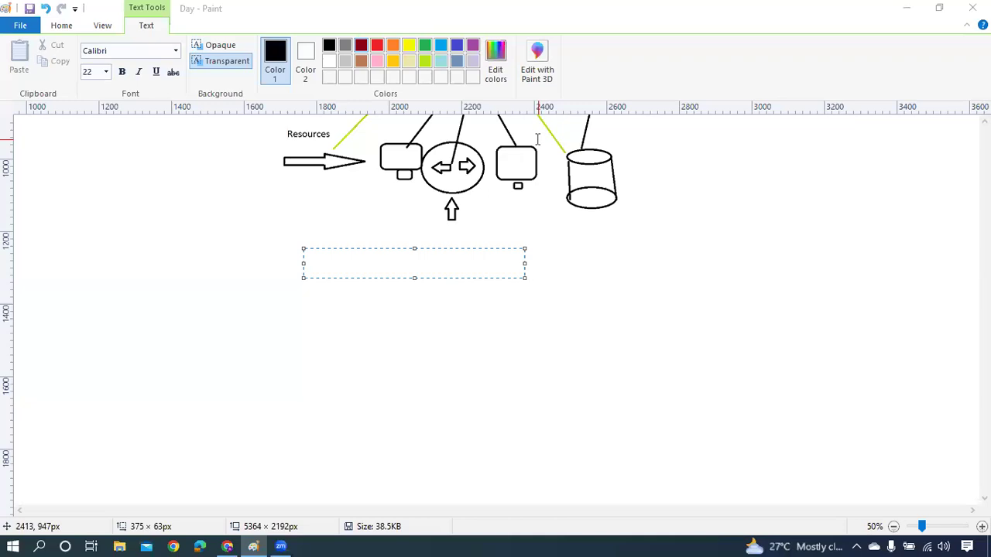
left_click(334, 305)
left_click_drag(177, 267, 419, 295)
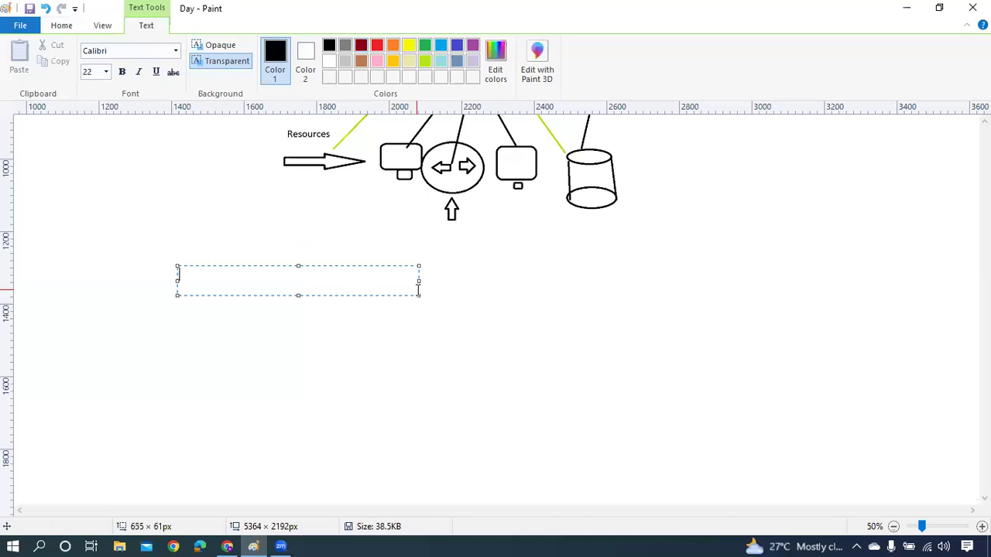
type("()")
key("Left")
key("Left")
type("PTS")
key("BackSpace")
type("A")
key("Right")
type("Pa")
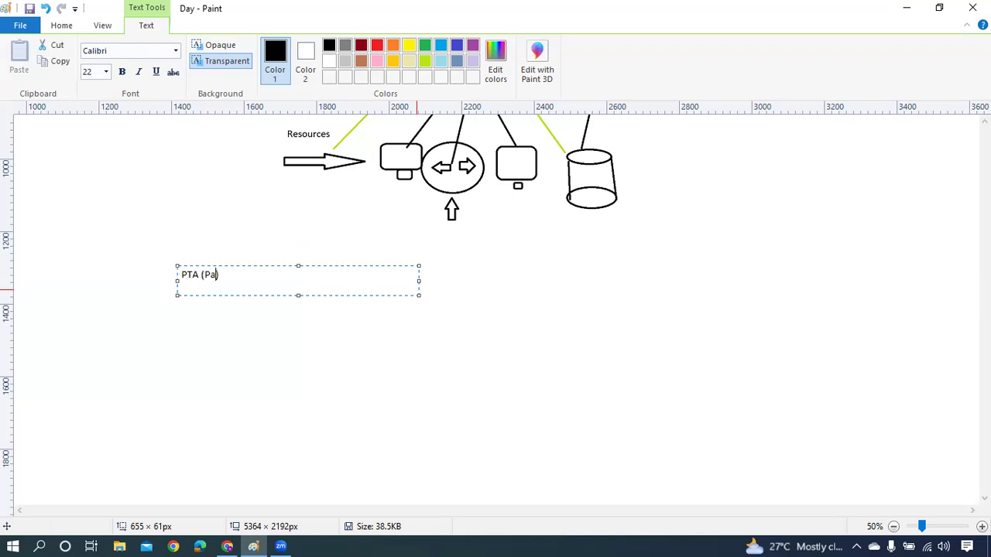
type("ss through authentication")
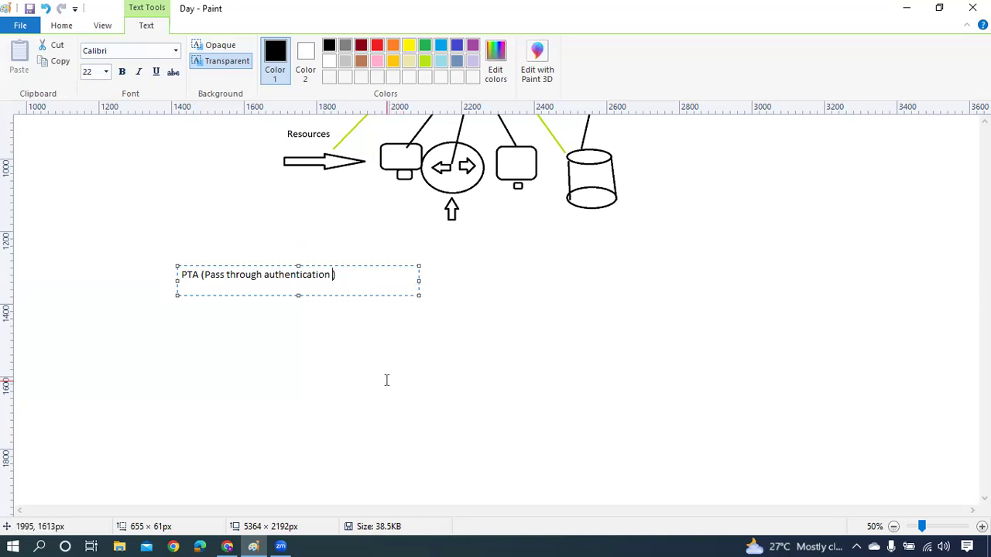
left_click_drag(376, 280, 4, 287)
key("BackSpace")
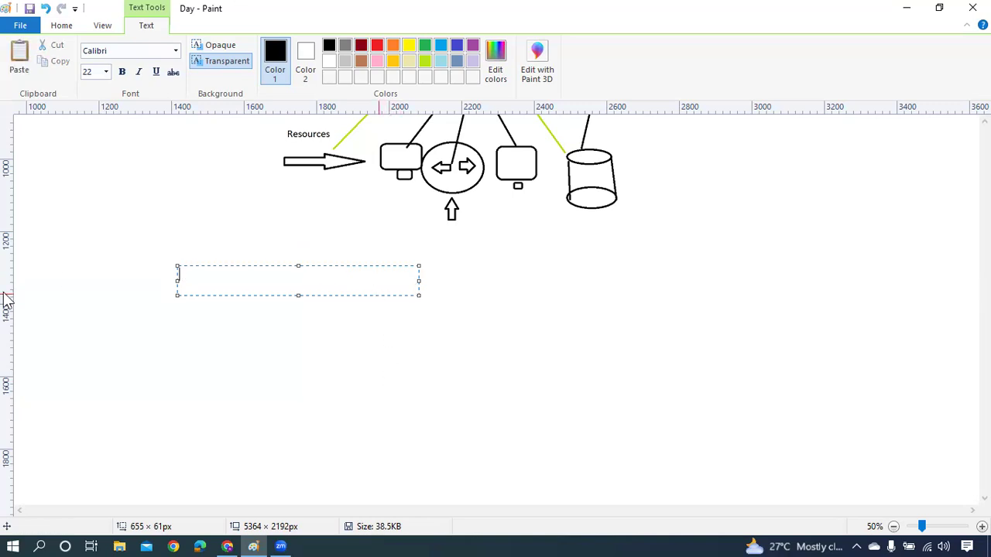
left_click(206, 422)
left_click(42, 511)
left_click(479, 252)
key("ctrl+z")
key("ctrl+z")
key("ctrl+z")
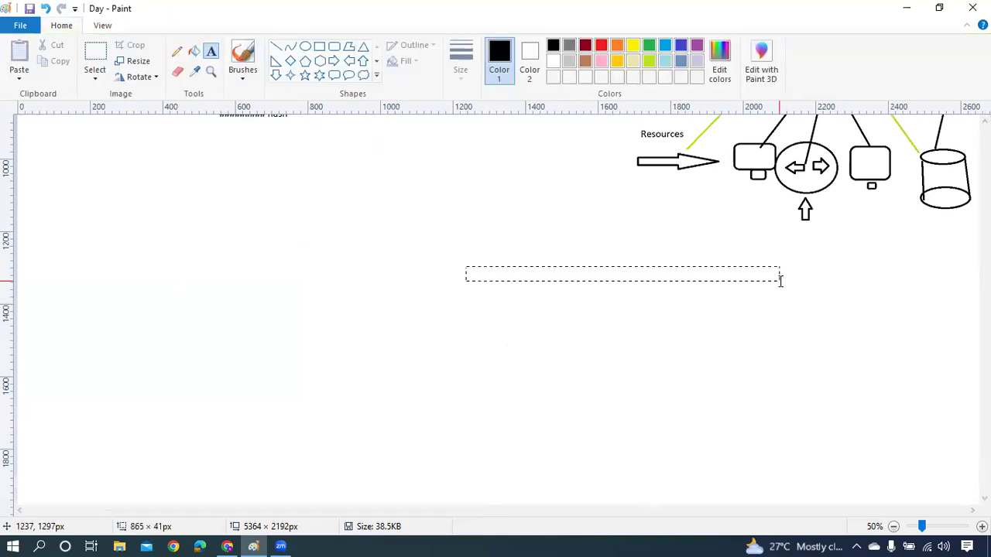
Add a text label Password Hash Sync PHS to the left of the PTA label.
left_click(348, 345)
left_click_drag(63, 264, 260, 276)
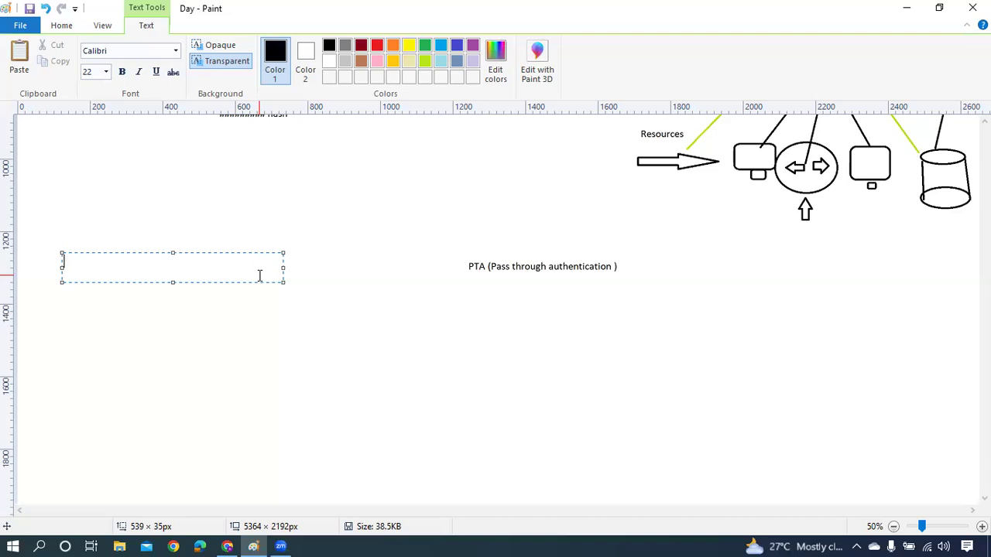
left_click(142, 284)
left_click_drag(87, 264, 318, 275)
type("Pass t")
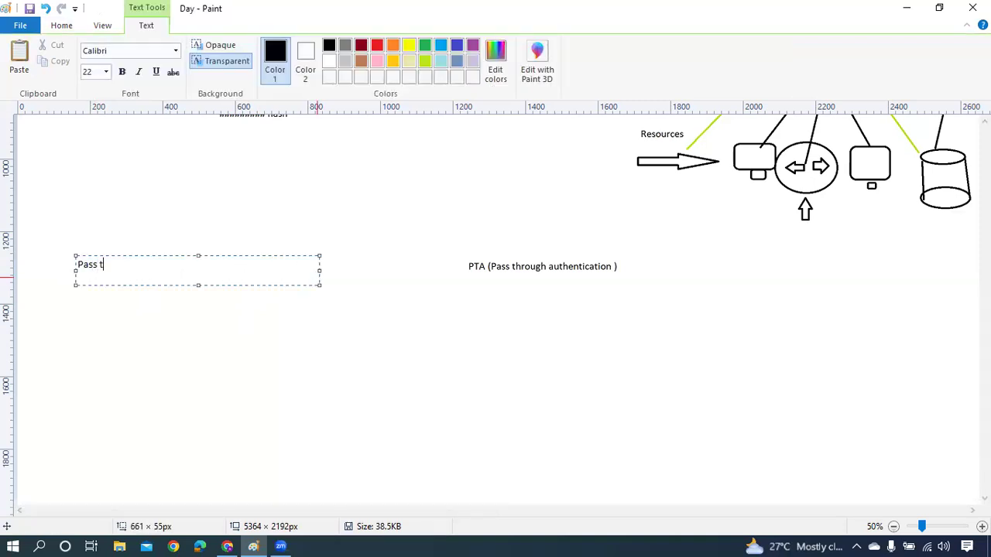
key("BackSpace")
type("word Hash Sync PHS")
Move PHS to the front of the label and wrap it in parentheses, giving (PHS ) Password Hash Sync.
double_click(183, 265)
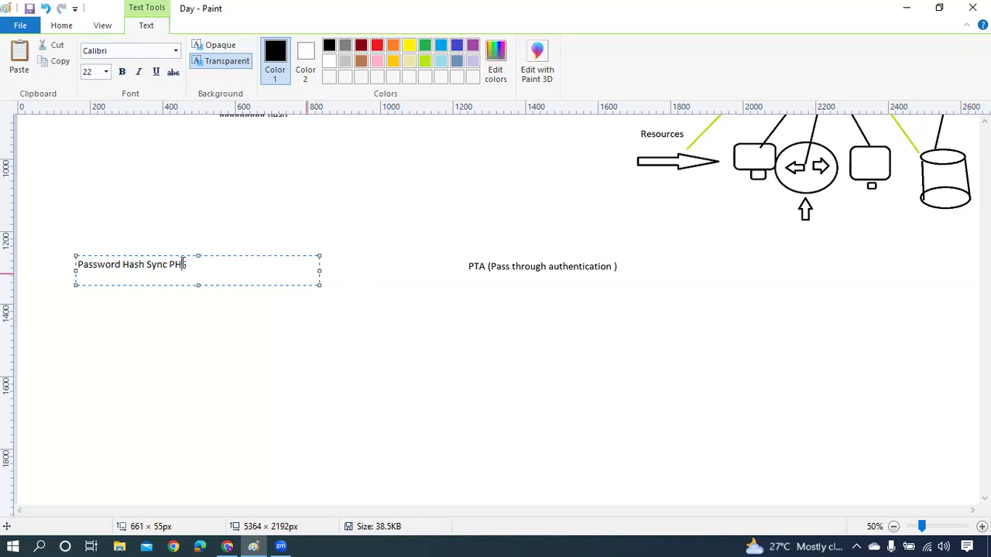
key("ctrl+x")
key("Home")
key("ctrl+v")
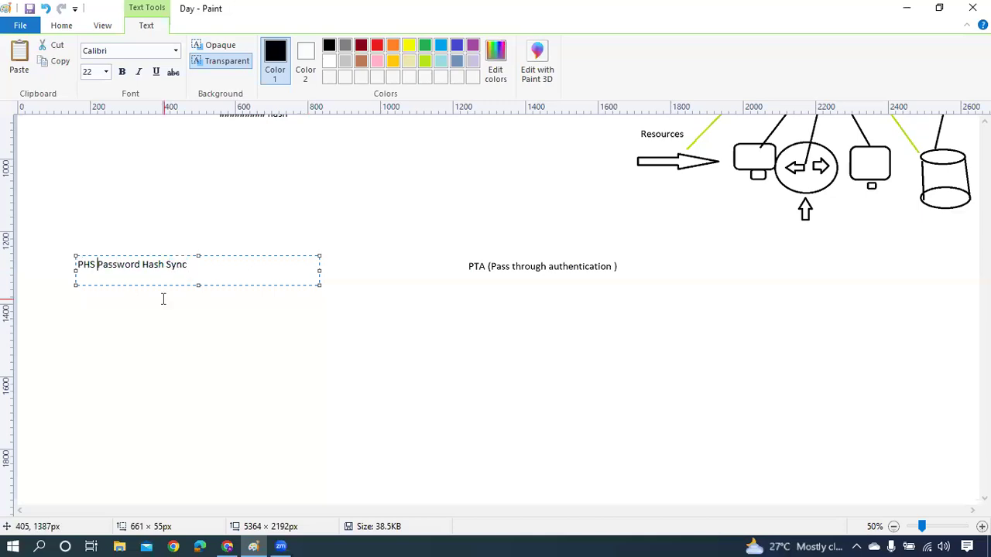
type(")")
key("Left")
key("Left")
key("Left")
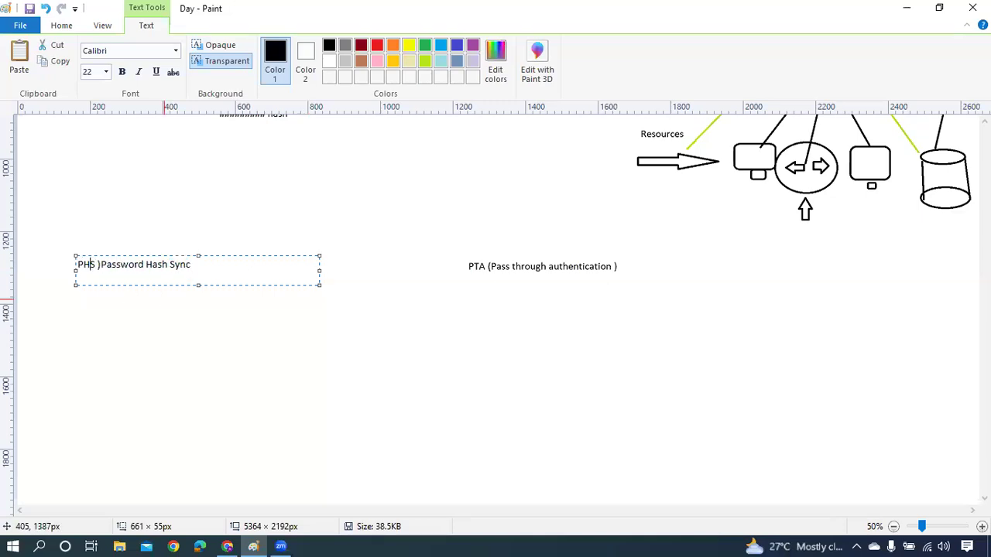
type("(")
key("Right")
key("Right")
key("Right")
key("Right")
key("Right")
left_click(536, 492)
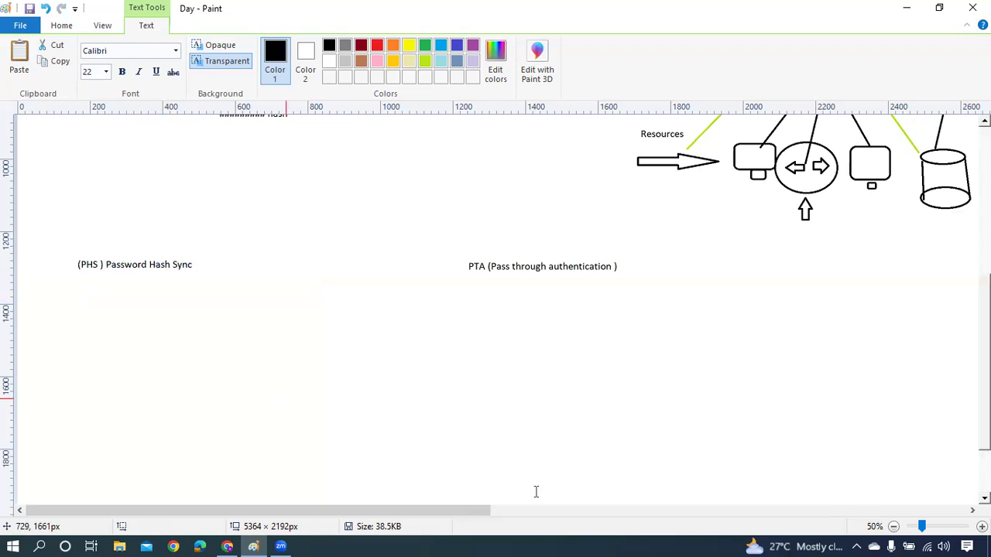
Add a text label Active Directory Federation servies to the right of the PTA label.
left_click_drag(469, 511, 561, 512)
left_click_drag(635, 254, 928, 302)
type("Active Directory Federation servies")
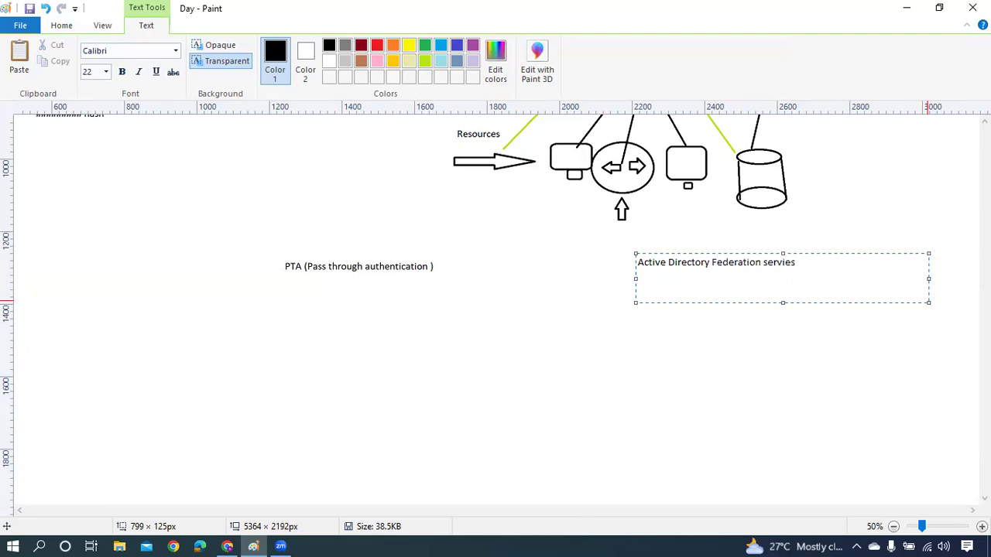
type(" AFCS")
Append the abbreviation (ADFS) to the Active Directory Federation servies label.
key("BackSpace")
key("BackSpace")
key("BackSpace")
type("DFS")
type(")")
key("Left")
key("Left")
key("Left")
key("Left")
key("Left")
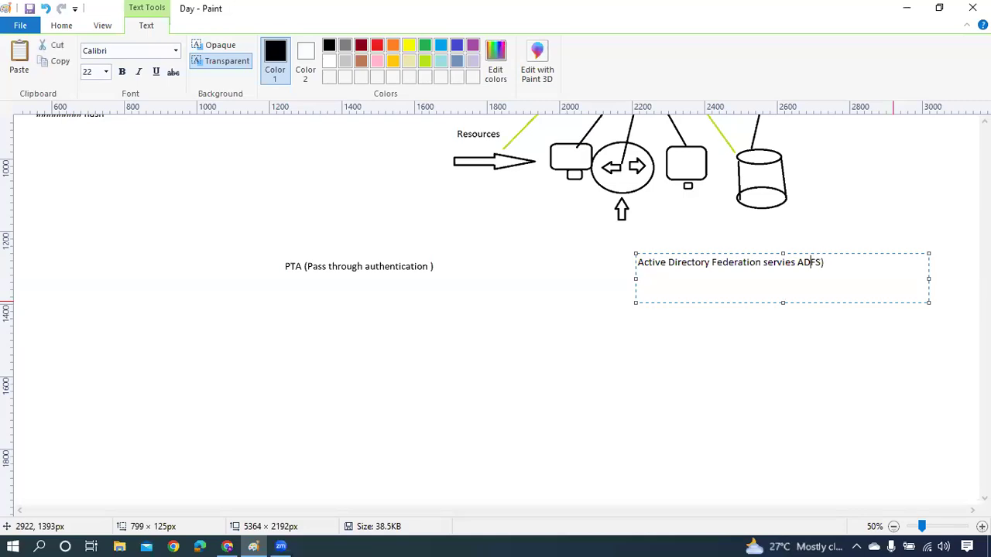
type("(")
left_click(633, 495)
scroll(748, 445, "up", 5)
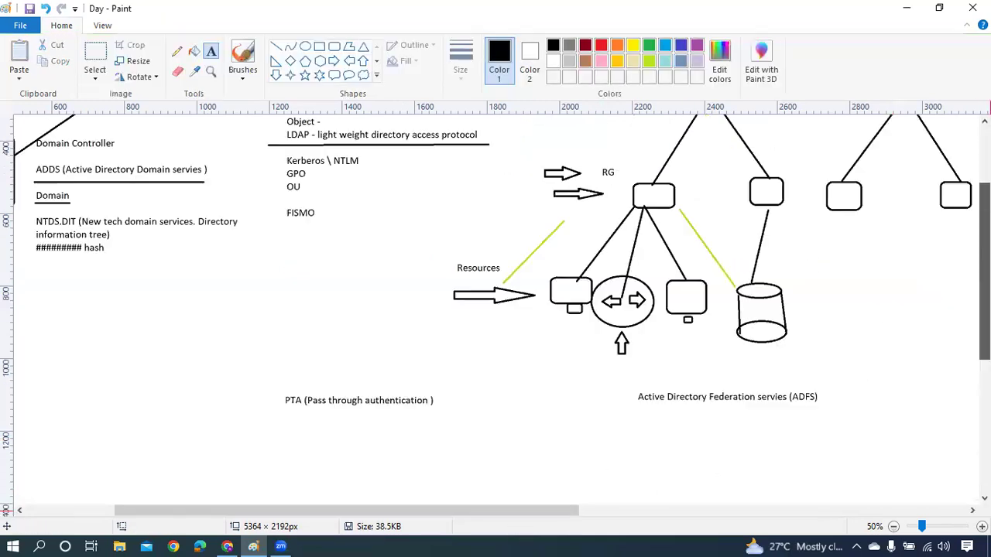
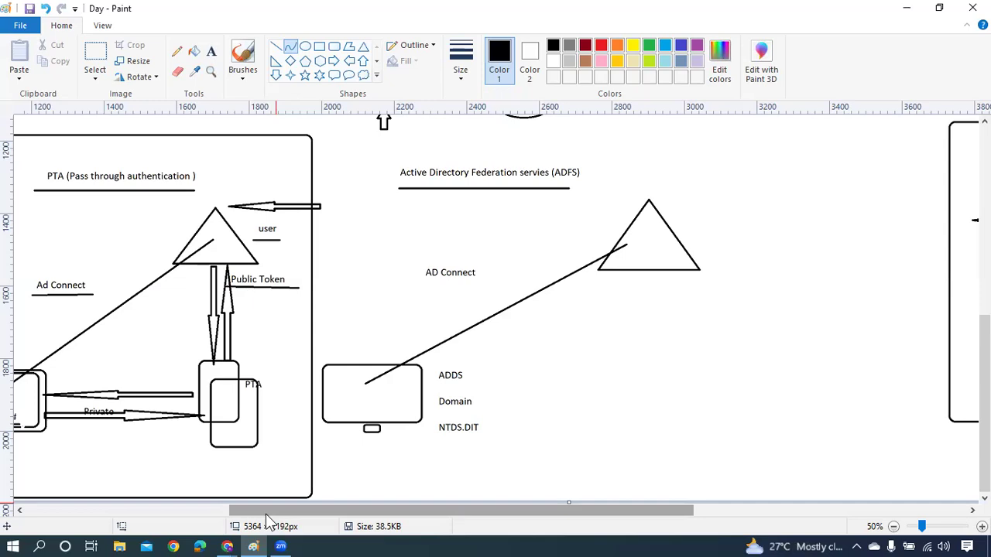
Draw a second computer with its stand to the right of the ADDS computer, below the ADFS triangle.
left_click_drag(571, 512, 596, 511)
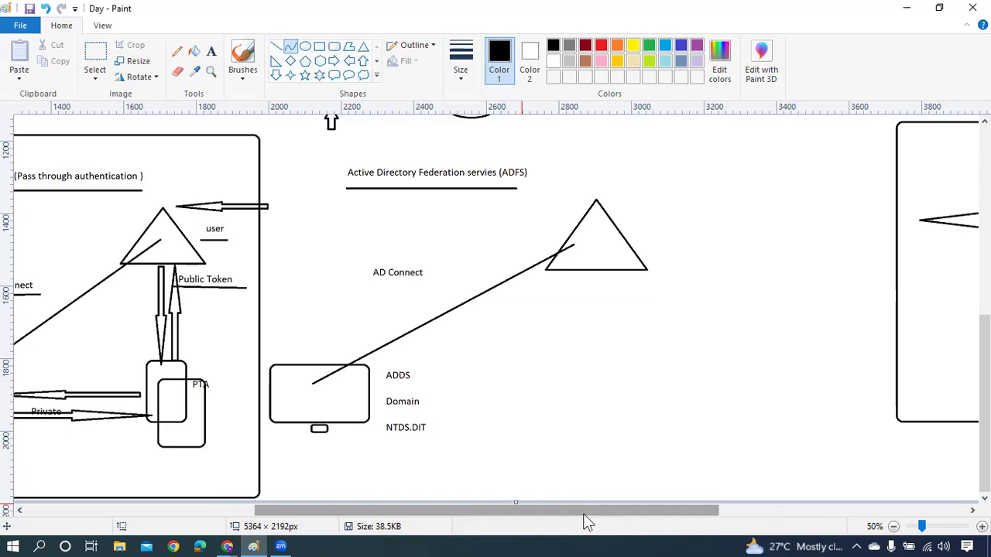
left_click_drag(586, 515, 521, 523)
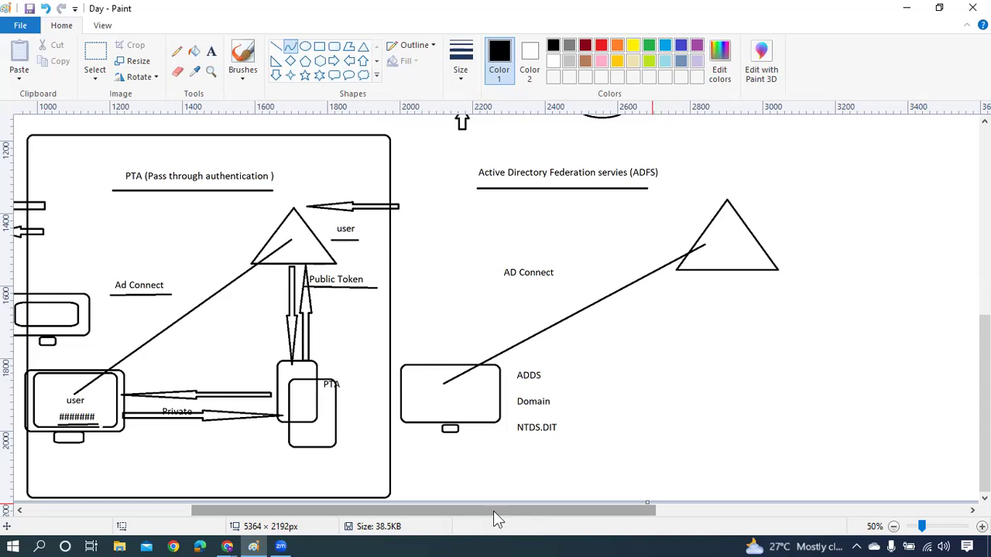
left_click(335, 47)
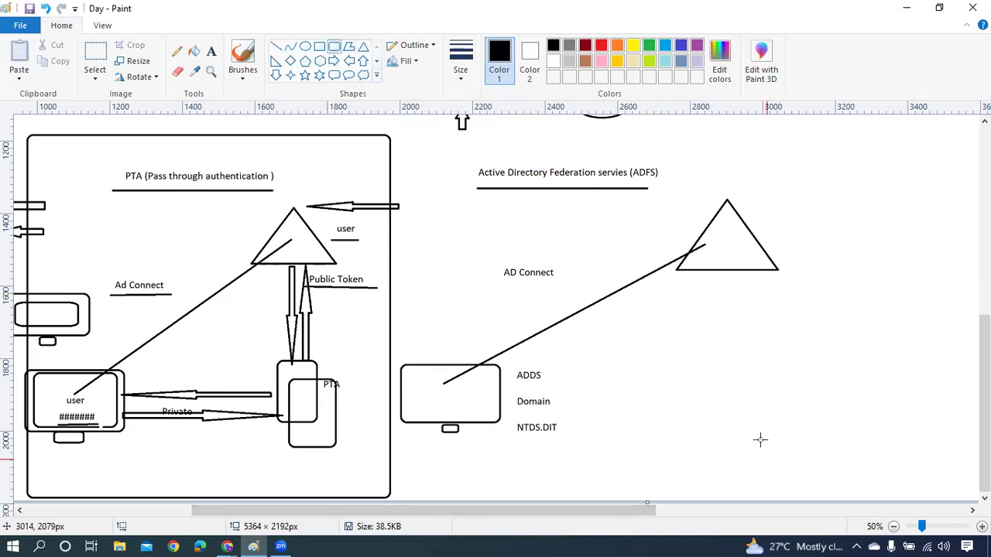
left_click_drag(711, 356, 812, 418)
left_click_drag(750, 421, 772, 434)
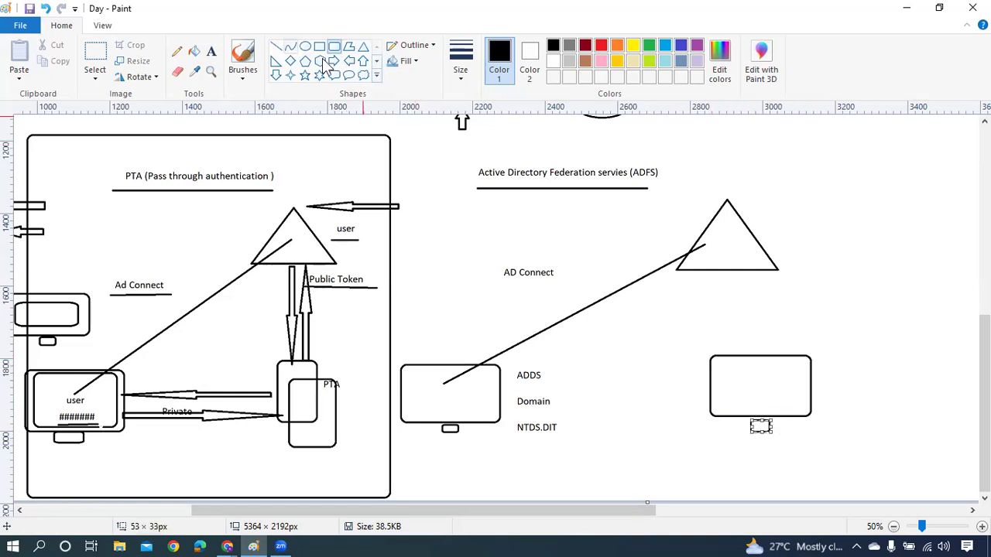
Draw a curved line connecting the ADDS computer to the new computer.
left_click(290, 48)
left_click_drag(719, 394, 563, 326)
left_click_drag(496, 344, 491, 391)
left_click_drag(624, 388, 617, 329)
left_click(630, 398)
left_click_drag(632, 399, 631, 437)
left_click(210, 52)
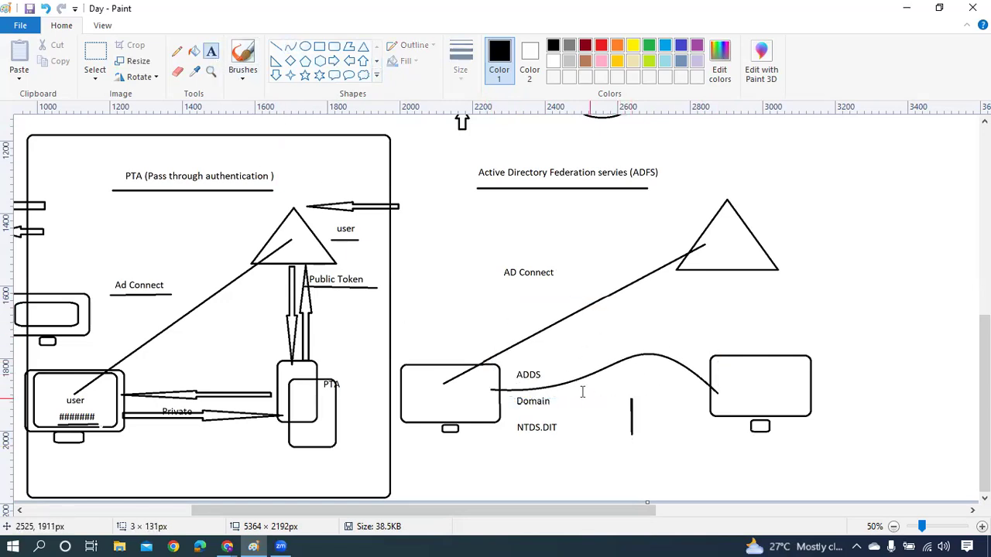
key("ctrl+z")
Add a text label Trust above the curved connection between the two computers.
left_click_drag(590, 385, 728, 408)
type("Trust")
left_click(730, 381)
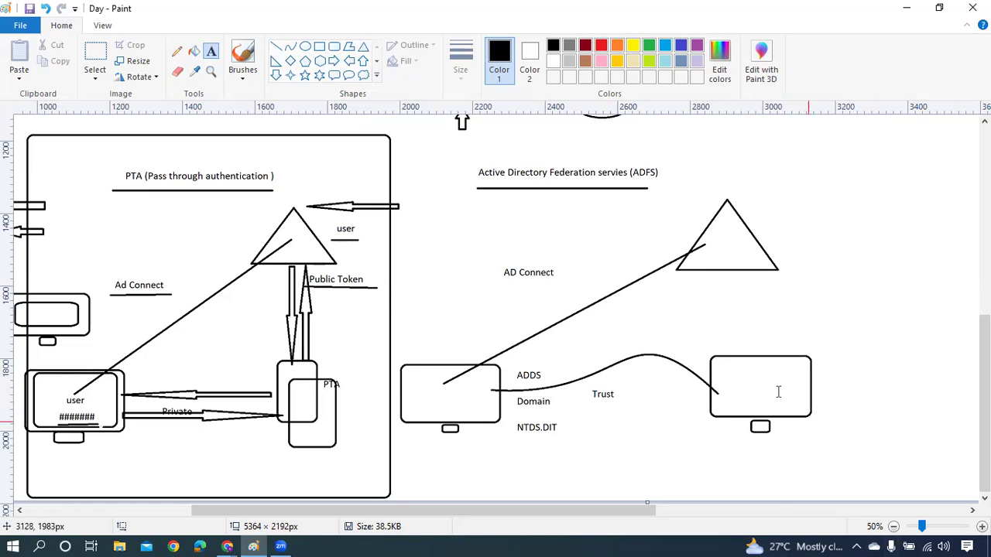
left_click(305, 46)
left_click_drag(686, 313, 847, 455)
key("ctrl+z")
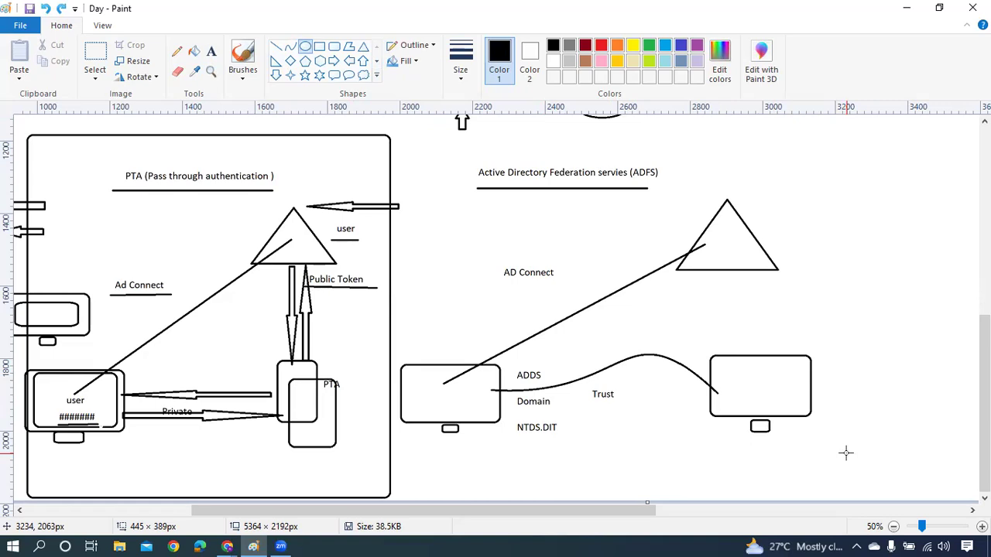
Draw a left-pointing block arrow coming into the ADFS triangle from the right.
left_click(349, 60)
left_click_drag(767, 206, 893, 227)
left_click(887, 277)
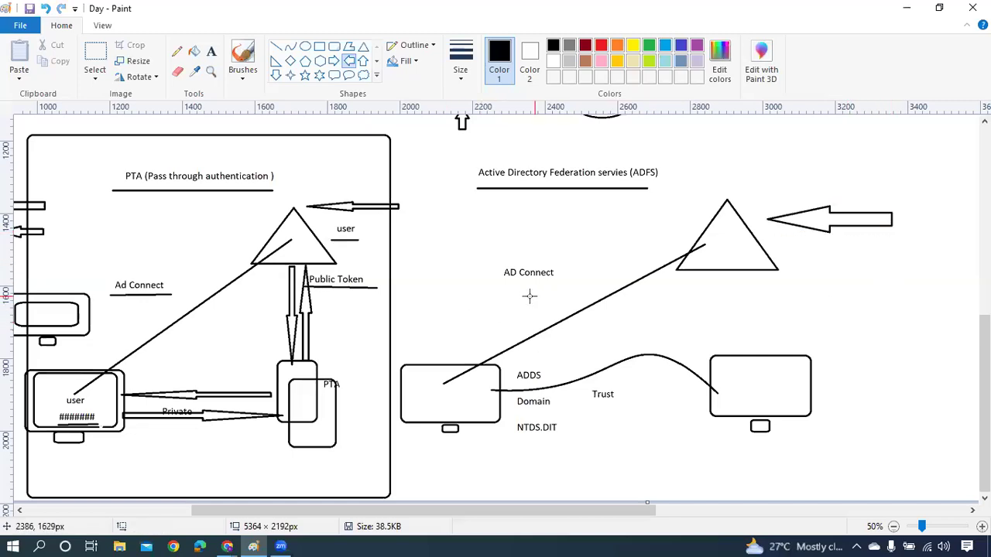
Add a text label user to the left of the ADFS triangle.
left_click(211, 51)
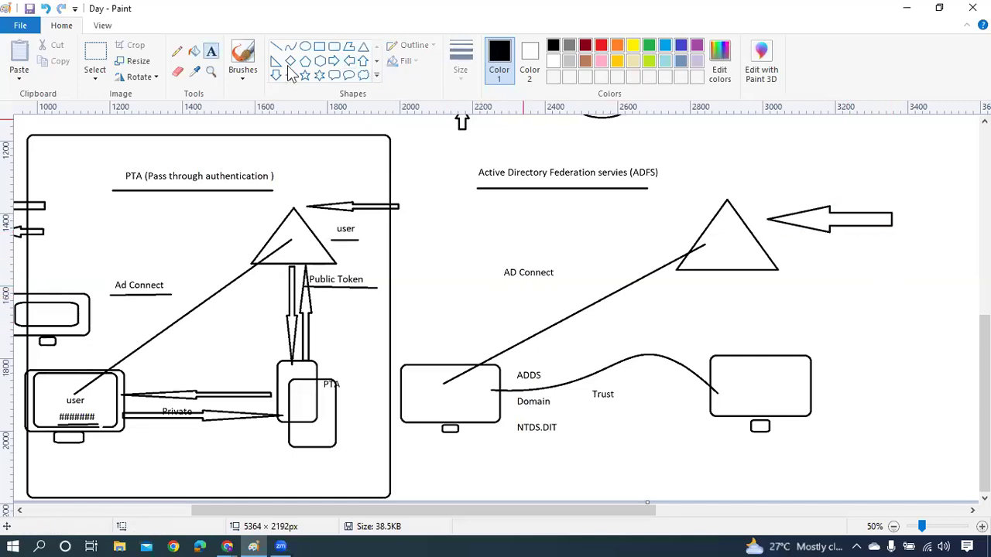
left_click_drag(650, 220, 872, 253)
type("user")
left_click(746, 312)
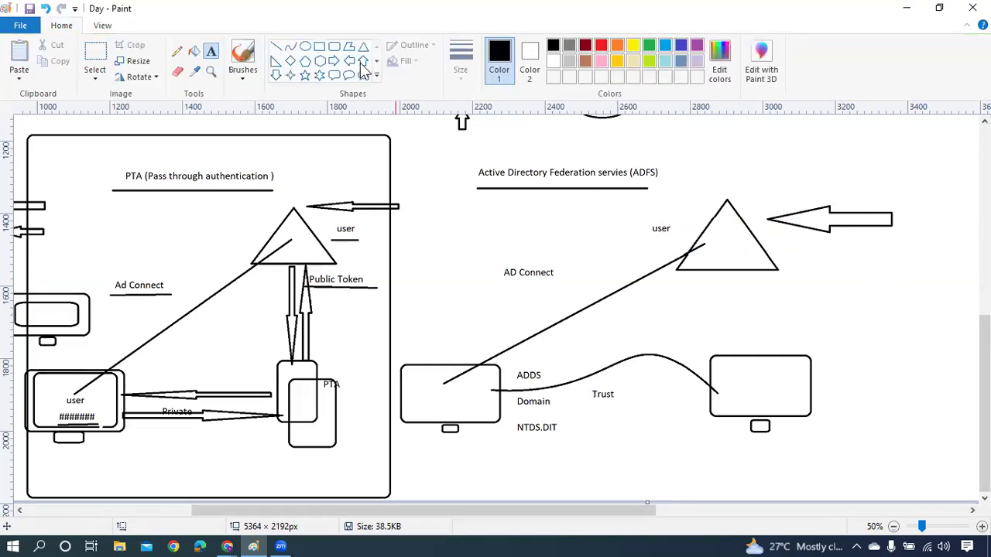
Draw a downward block arrow from the ADFS triangle to the computer below it.
left_click(275, 75)
mouse_move(738, 269)
left_mouse_down()
mouse_move(758, 363)
mouse_move(887, 398)
left_mouse_up()
left_click(211, 51)
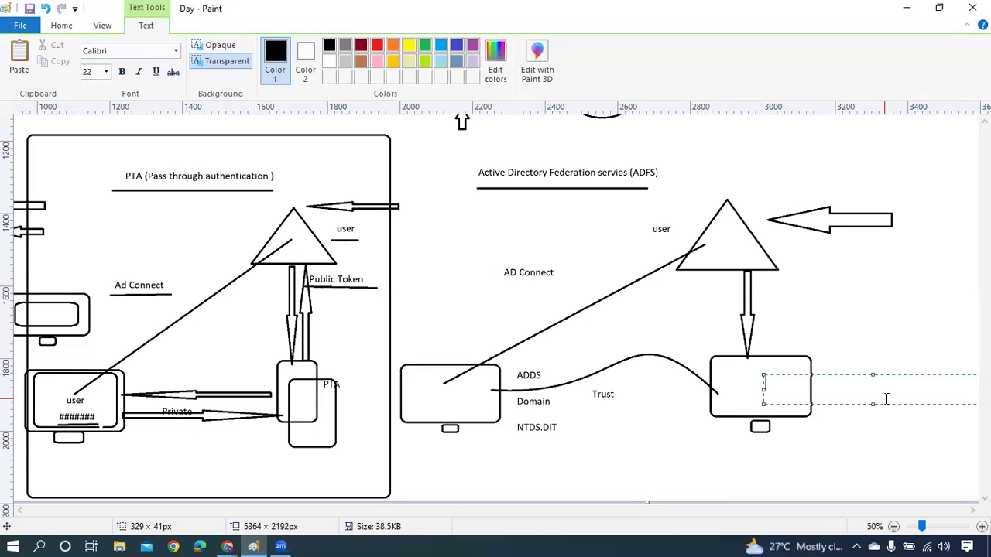
left_click(655, 496)
Switch to the Azure portal in the browser and open the Users list of Microsoft Entra ID.
left_click_drag(638, 512, 405, 511)
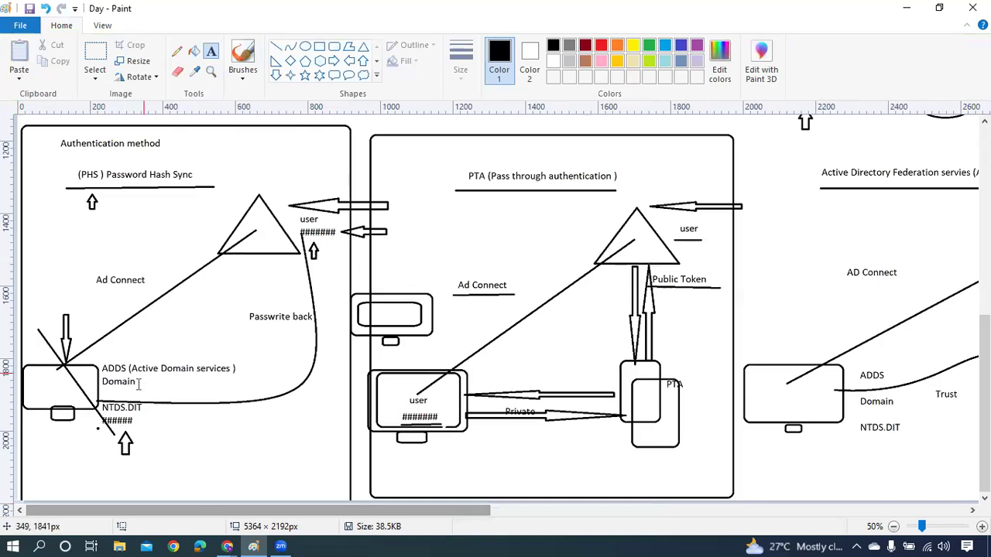
left_click(227, 547)
left_click(213, 496)
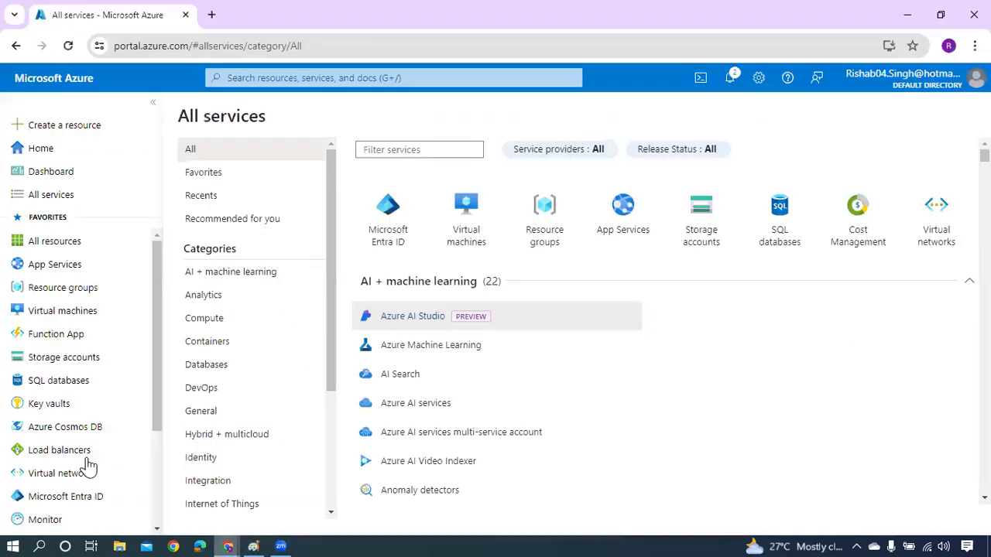
left_click(85, 502)
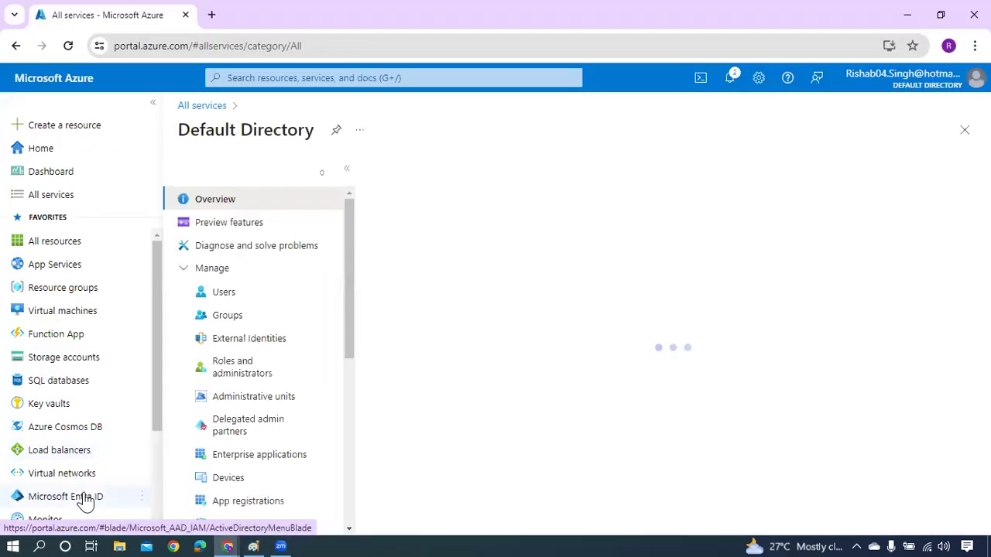
left_click(226, 298)
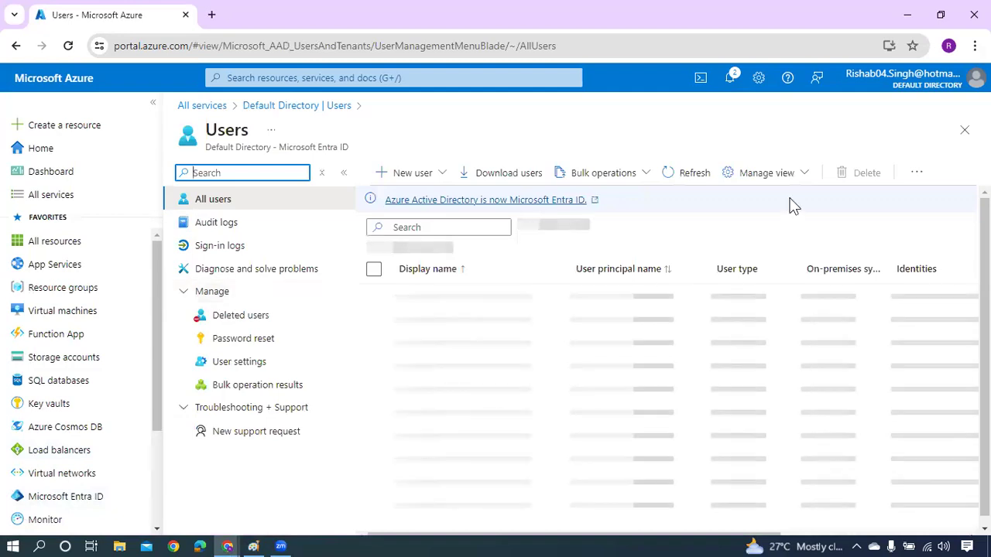
Open the Per-user MFA page from the Users list's extra options.
left_click(918, 175)
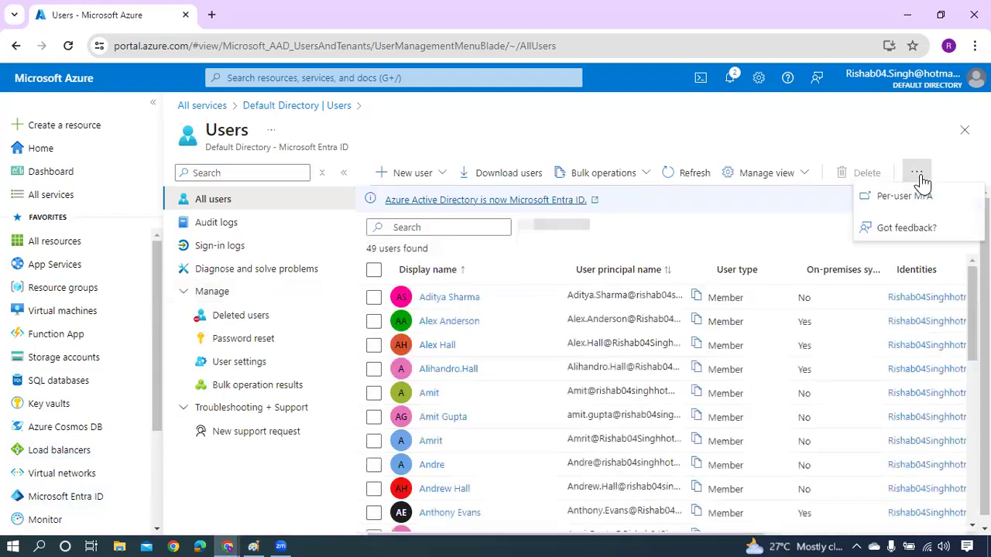
left_click(903, 203)
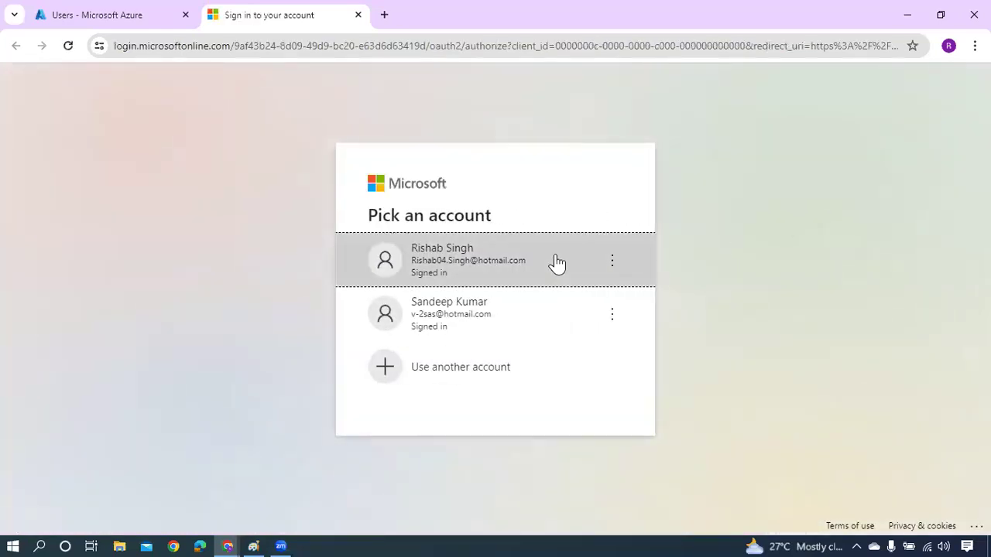
left_click(554, 257)
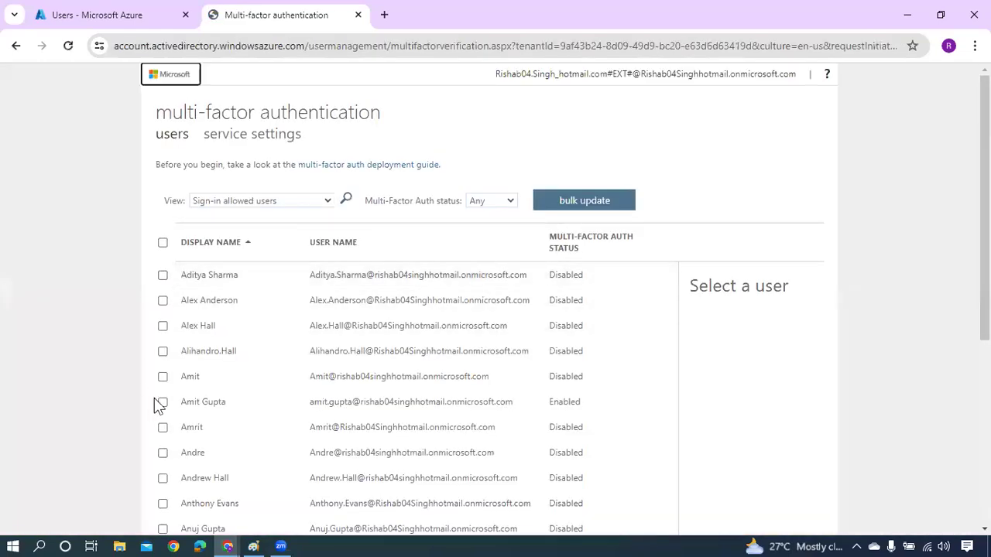
Select a user in the list and enable multi-factor authentication for that user.
left_click(162, 429)
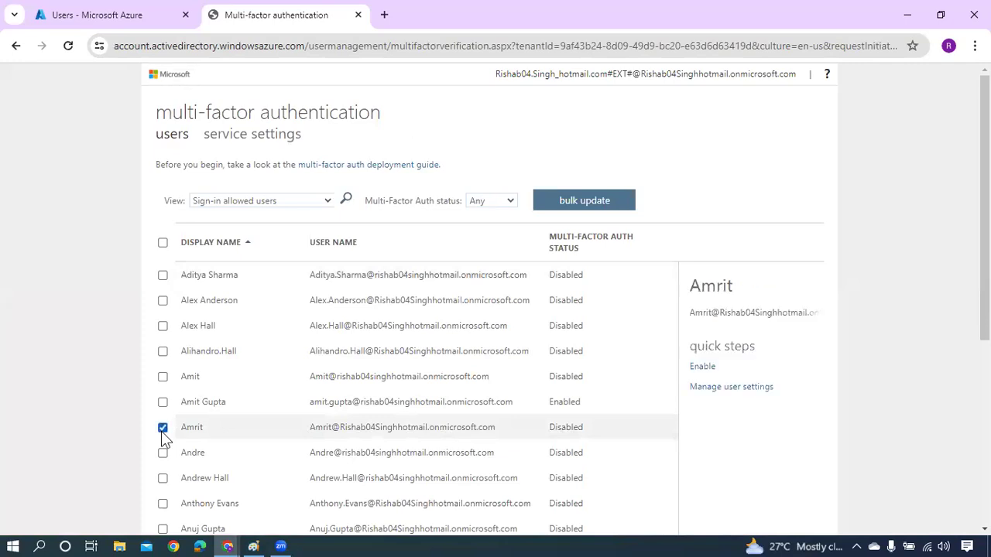
left_click(704, 370)
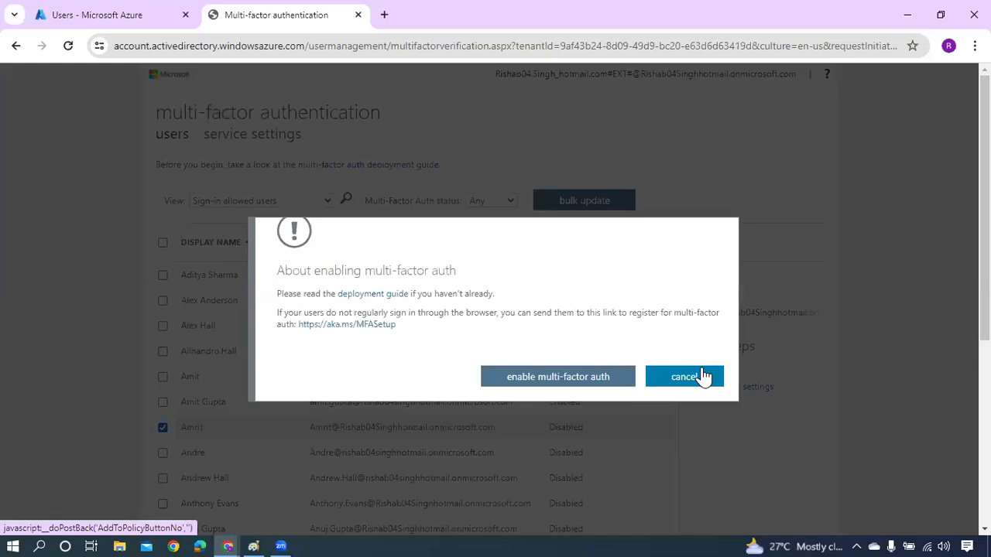
left_click(582, 382)
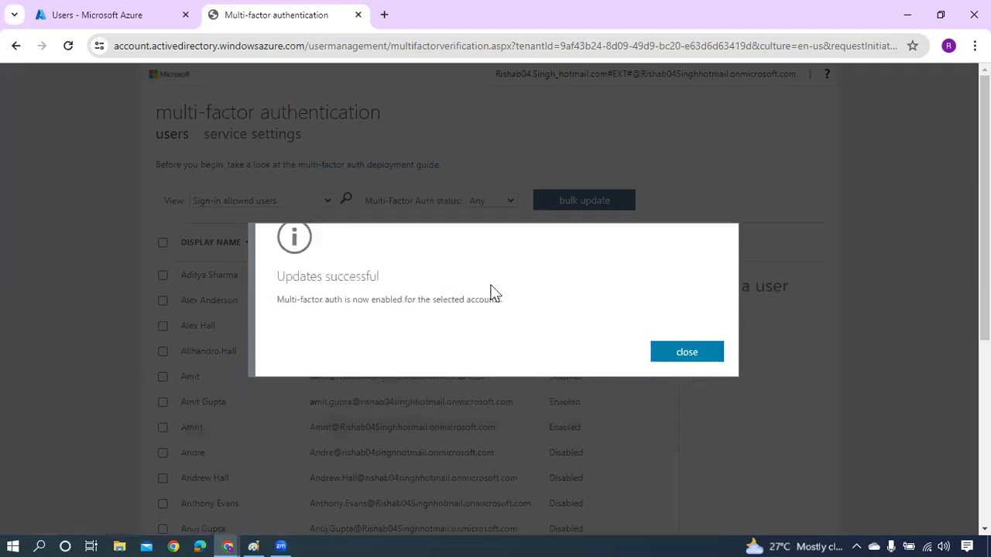
left_click(679, 359)
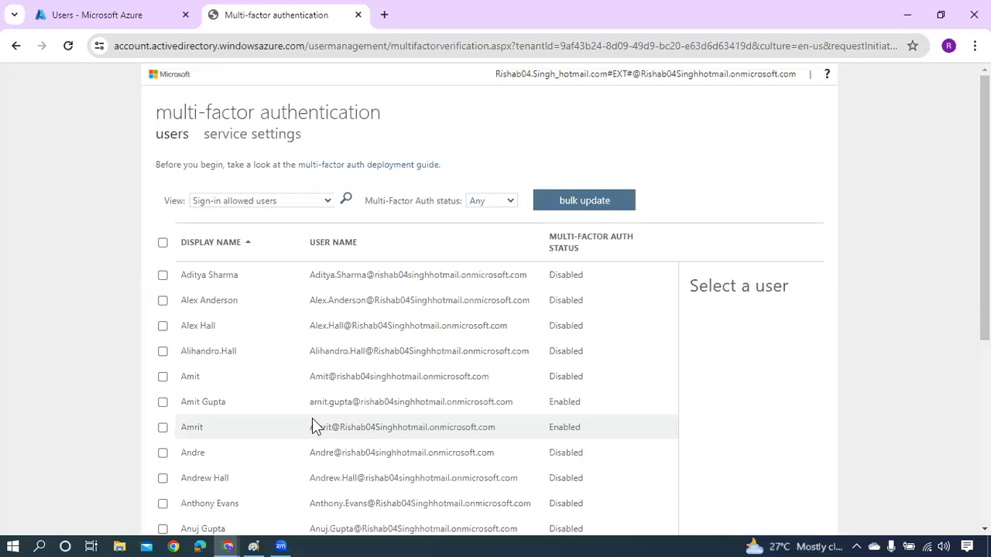
Open the MFA service settings and disallow app passwords for non-browser apps.
left_click(255, 137)
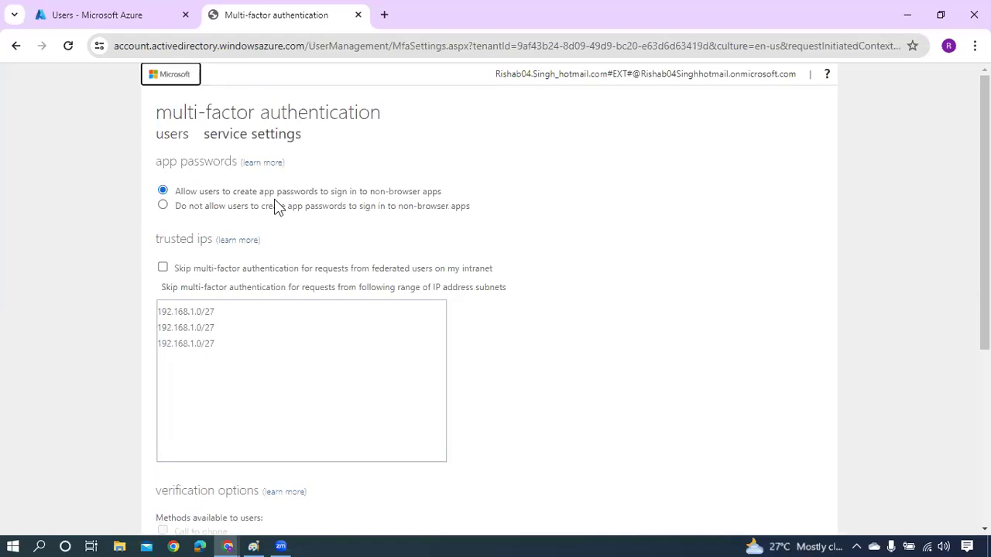
left_click(255, 209)
Clear the trusted IP subnet list and enable skipping MFA for federated users on the intranet.
left_click(215, 347)
key("ctrl+a")
key("BackSpace")
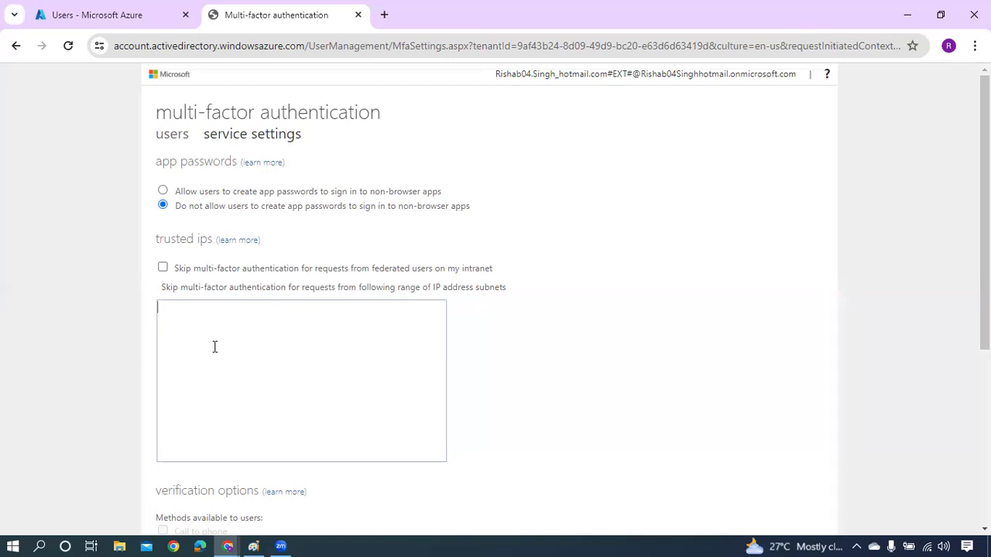
left_click(163, 268)
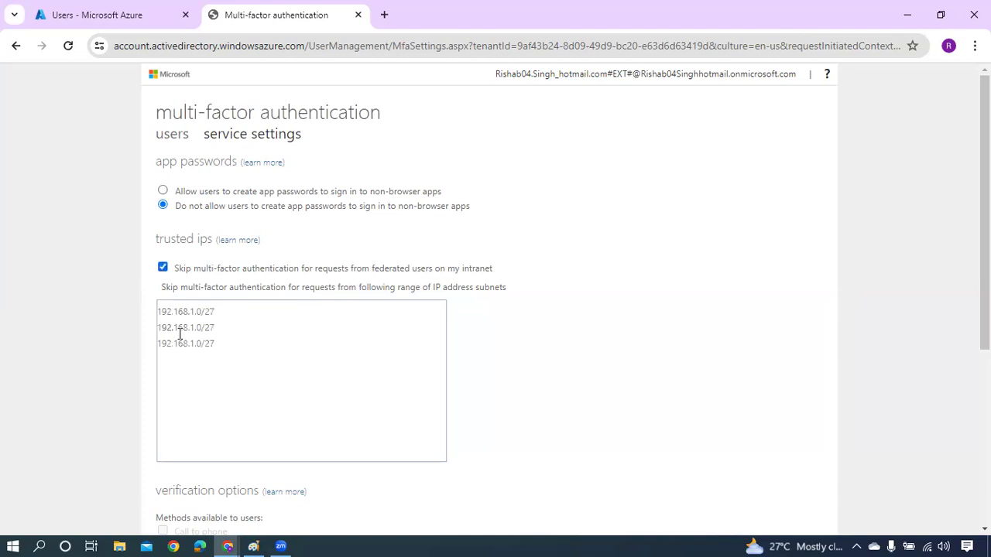
Review the verification methods available to users and allow remembering MFA on trusted devices.
scroll(329, 338, "down", 4)
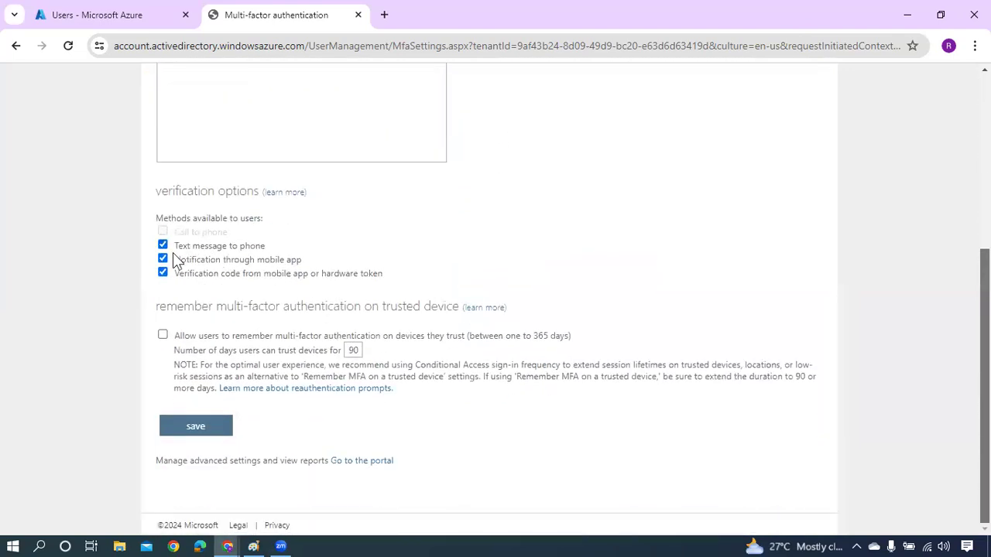
left_click_drag(178, 247, 292, 249)
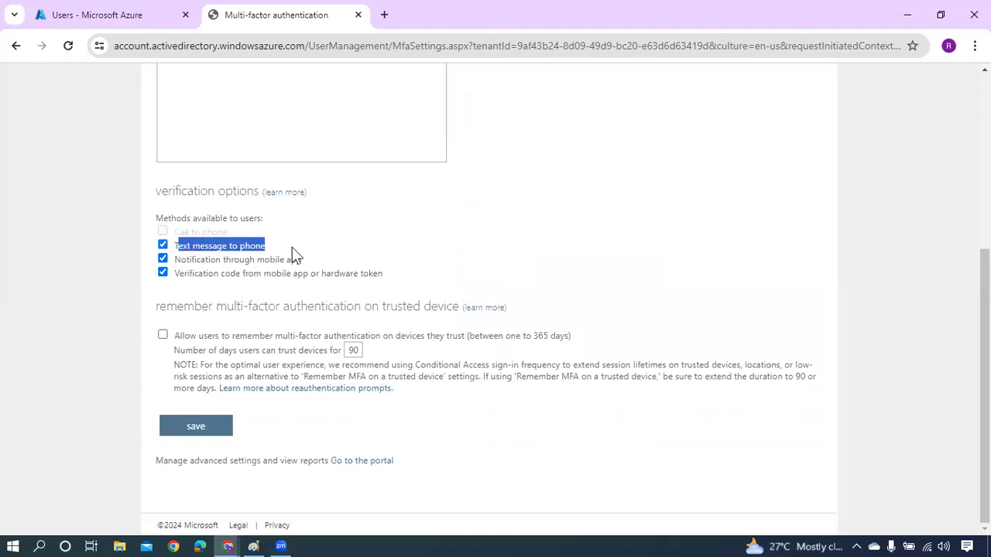
left_click(252, 262)
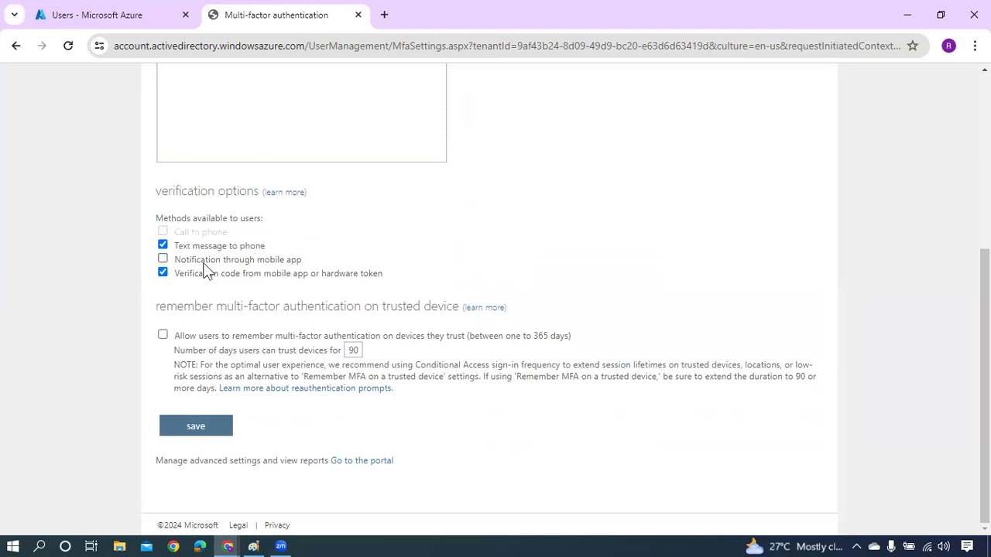
left_click_drag(166, 259, 333, 265)
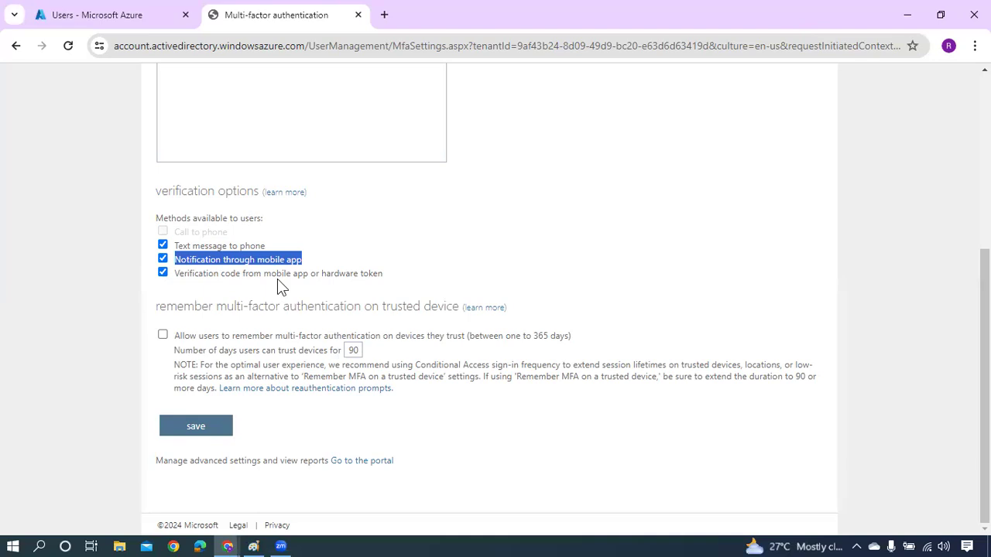
left_click(163, 336)
Return to Paint and draw two more computers, one overlapping the federation computer and one above the ADDS computer.
left_click(253, 546)
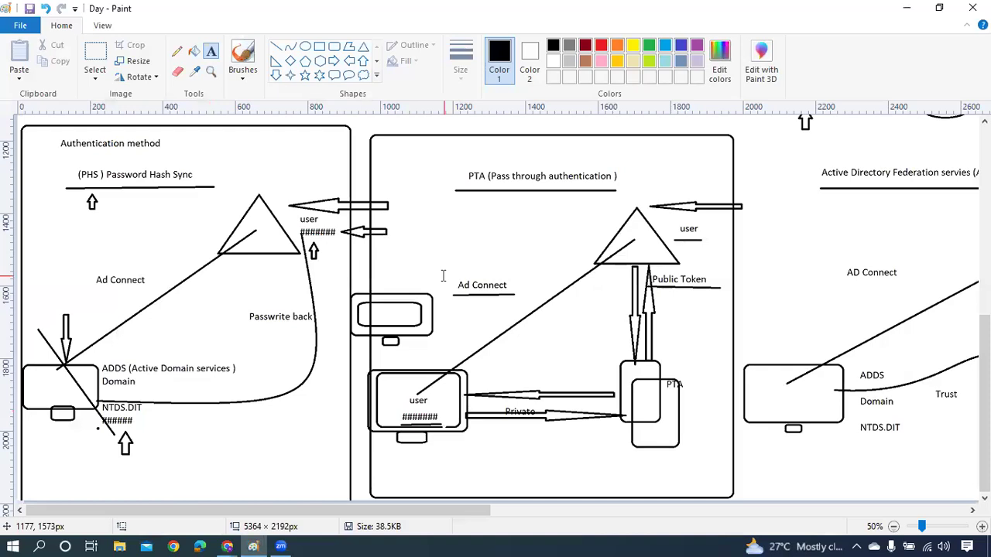
scroll(588, 524, "right", 5)
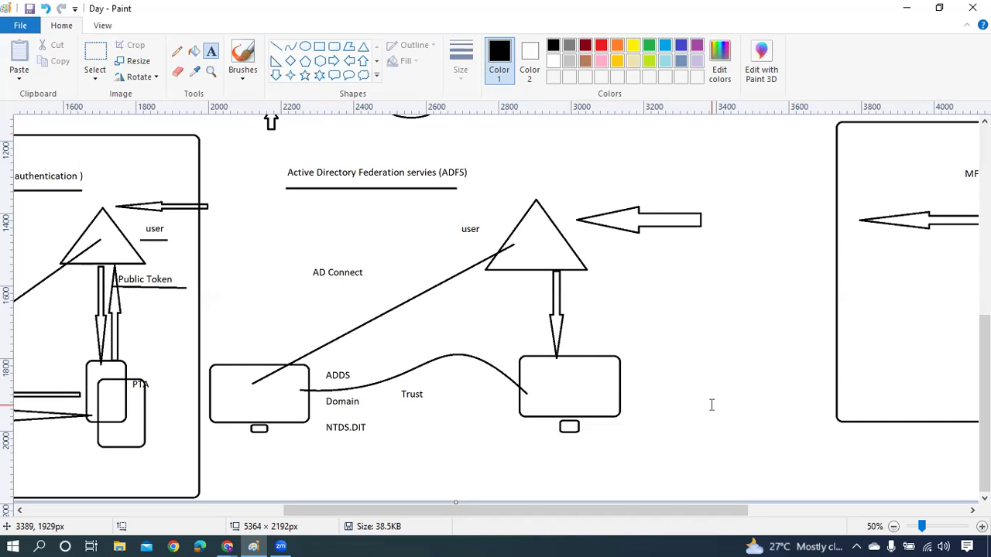
left_click(334, 48)
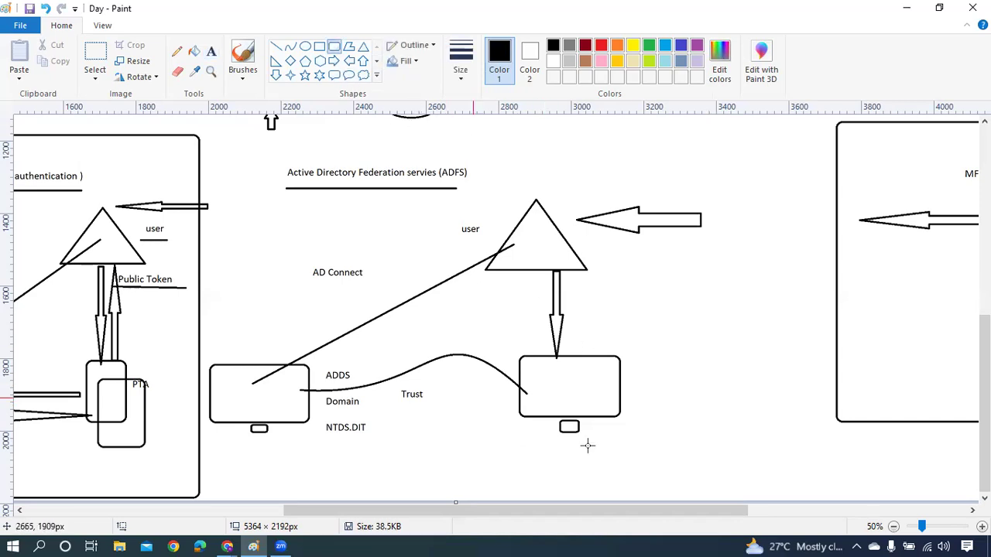
mouse_move(586, 370)
left_mouse_down()
mouse_move(686, 432)
mouse_move(657, 462)
left_mouse_up()
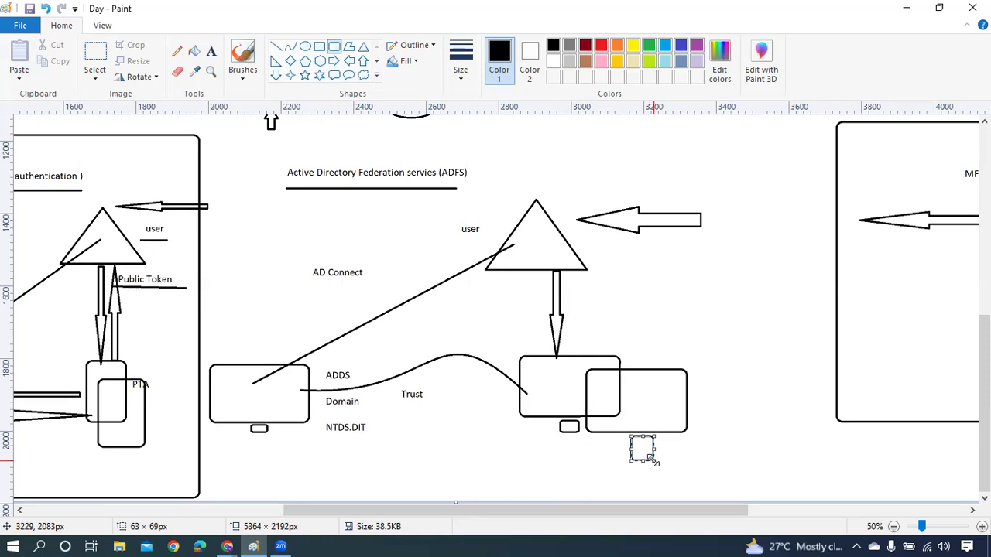
mouse_move(208, 297)
left_mouse_down()
mouse_move(296, 339)
mouse_move(260, 350)
left_mouse_up()
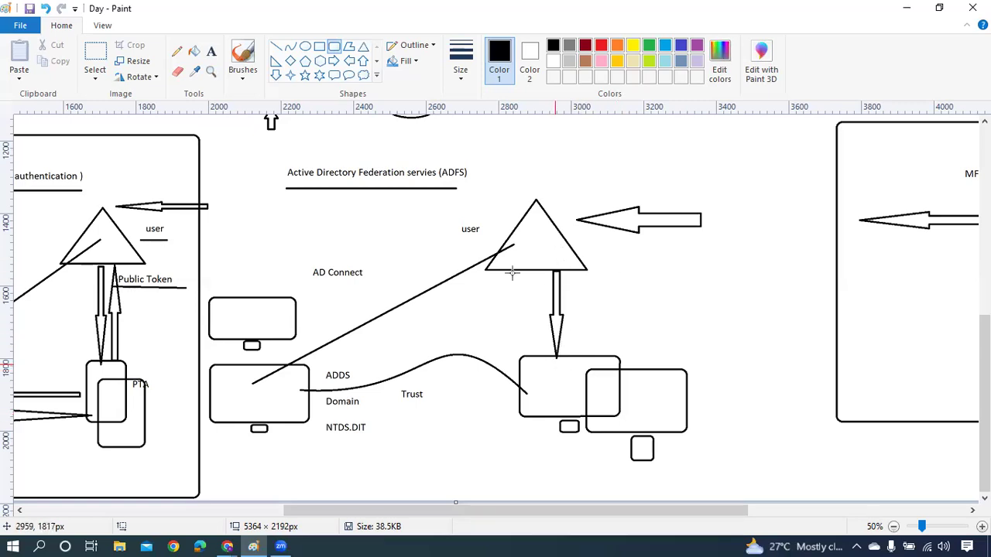
Draw an upward block arrow from the federation computer to the ADFS triangle.
left_click(363, 60)
left_click_drag(576, 269, 590, 353)
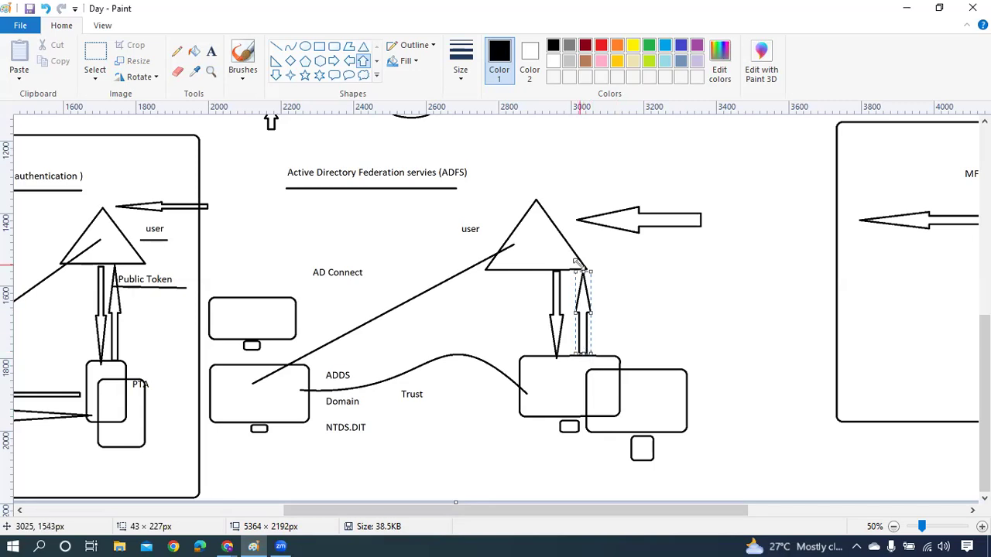
left_click(600, 261)
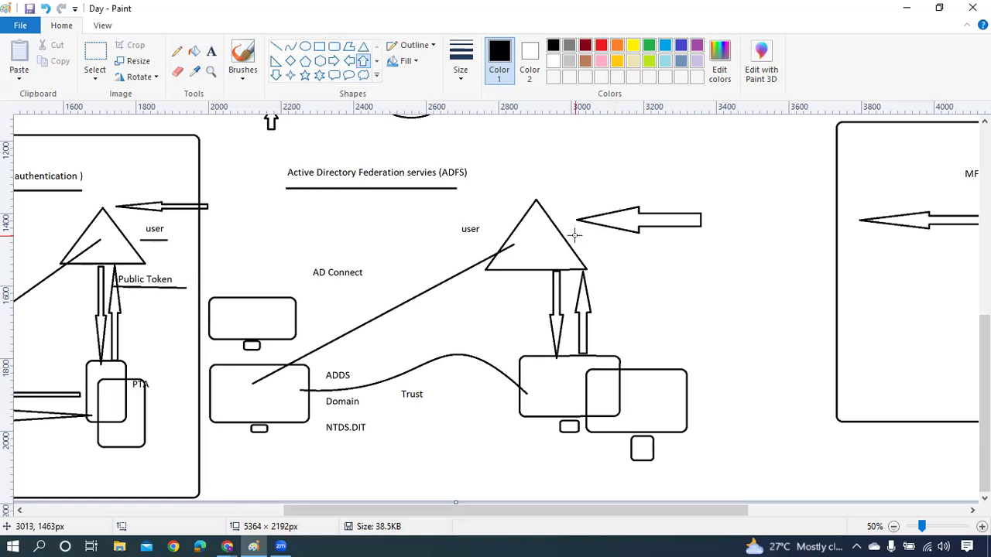
left_click(276, 76)
left_click_drag(518, 272, 534, 358)
left_click(537, 369)
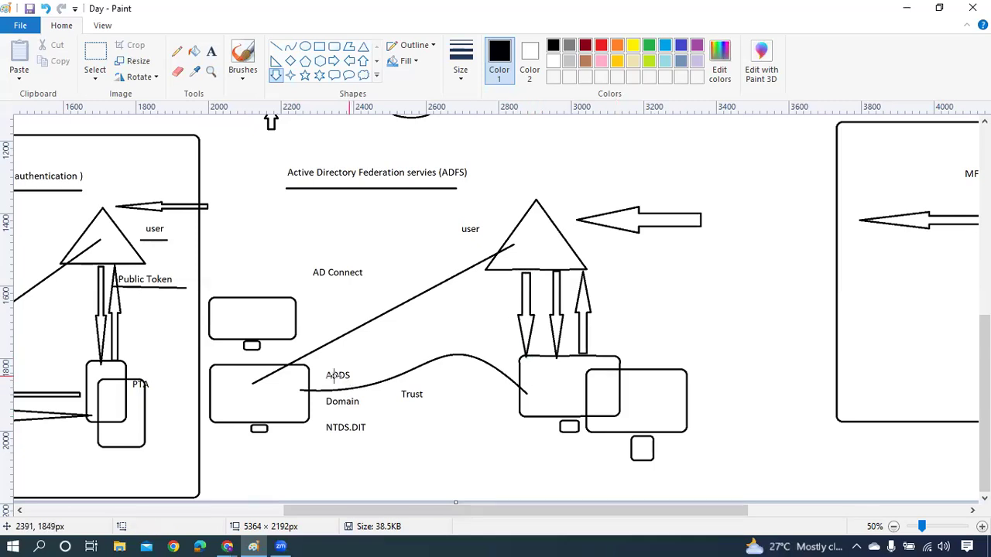
left_click_drag(319, 379, 438, 389)
left_click(348, 61)
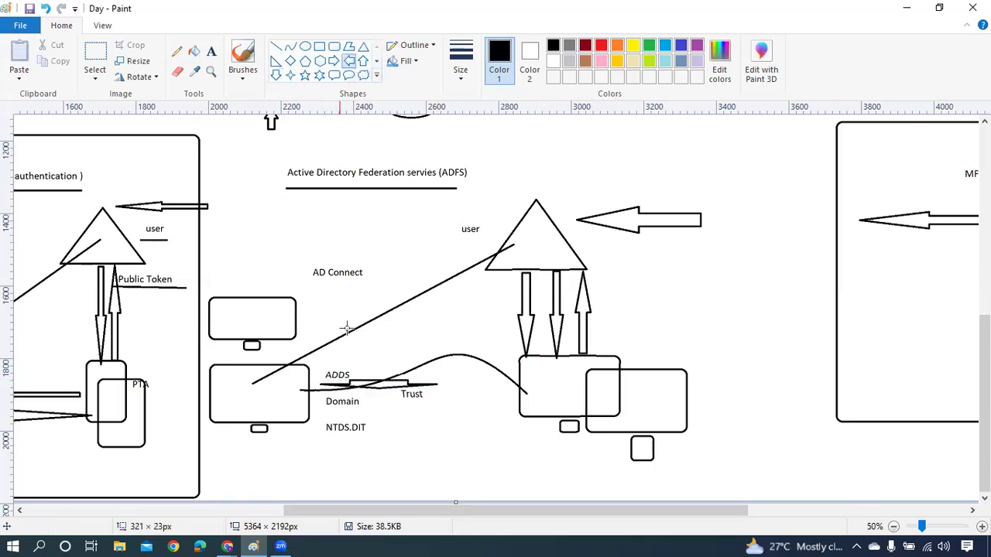
left_click_drag(312, 407, 512, 417)
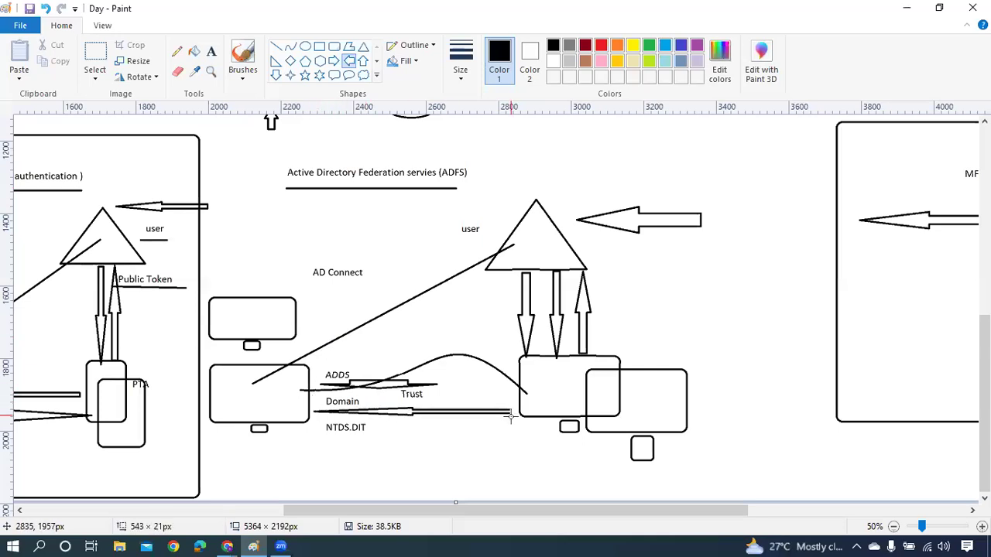
left_click(334, 62)
left_click_drag(310, 419, 519, 427)
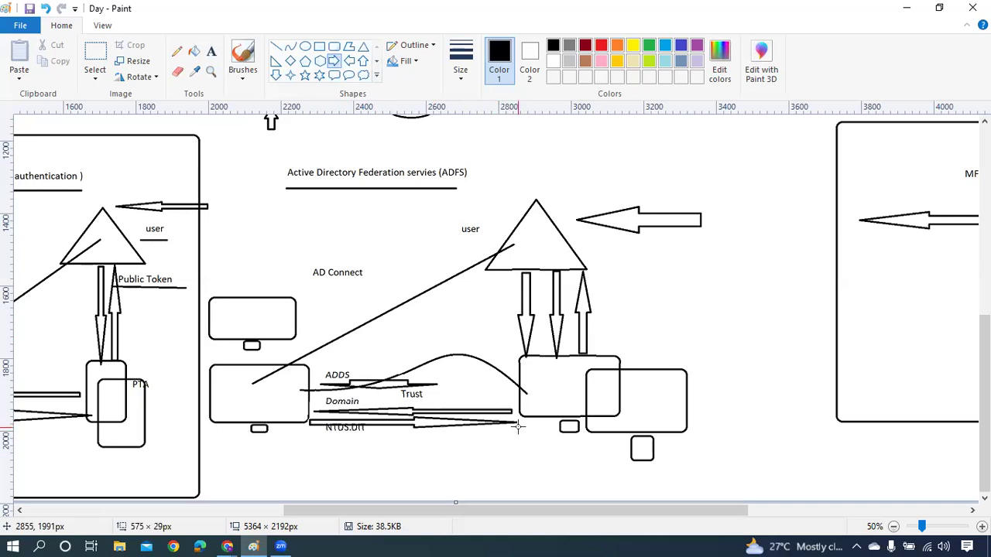
left_click(363, 62)
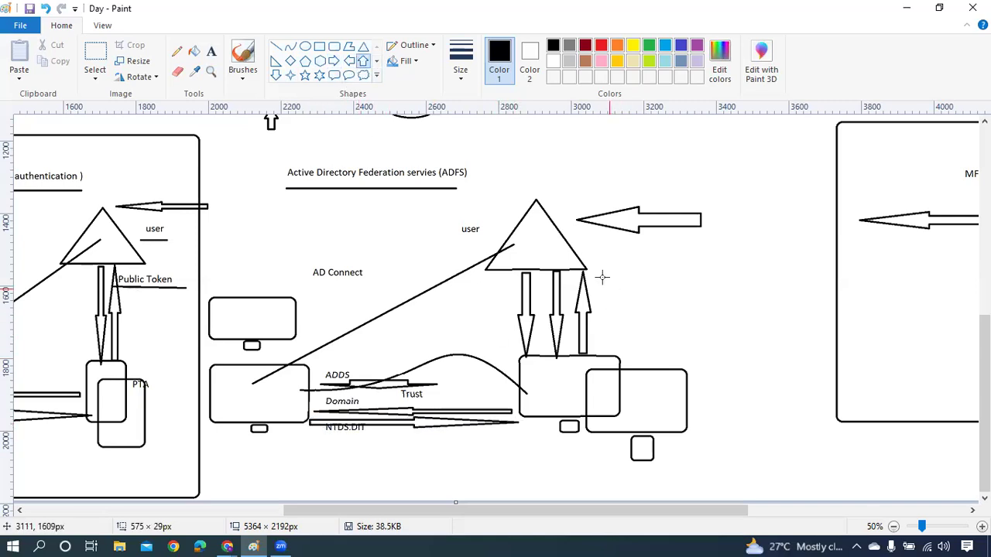
key("ctrl+z")
key("ctrl+z")
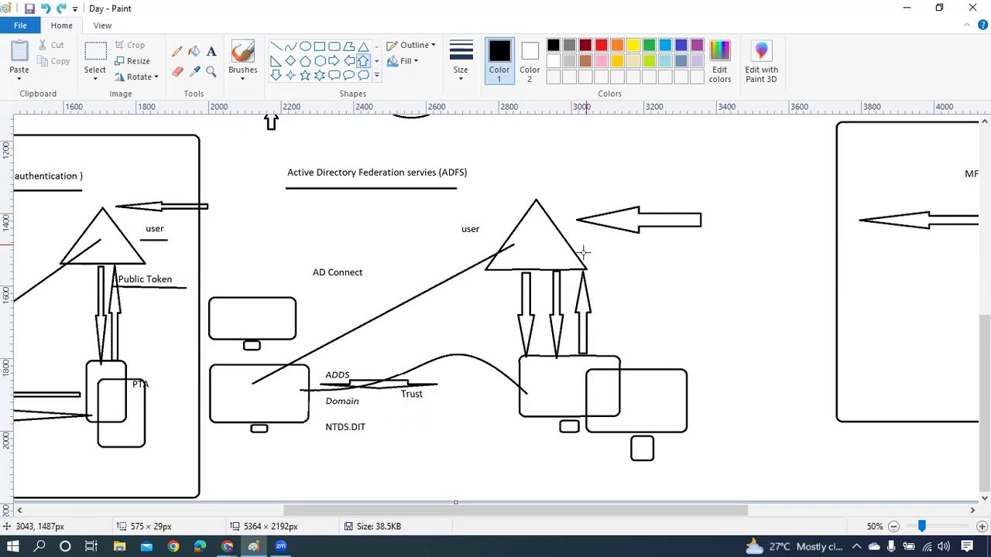
key("ctrl+z")
key("ctrl+z")
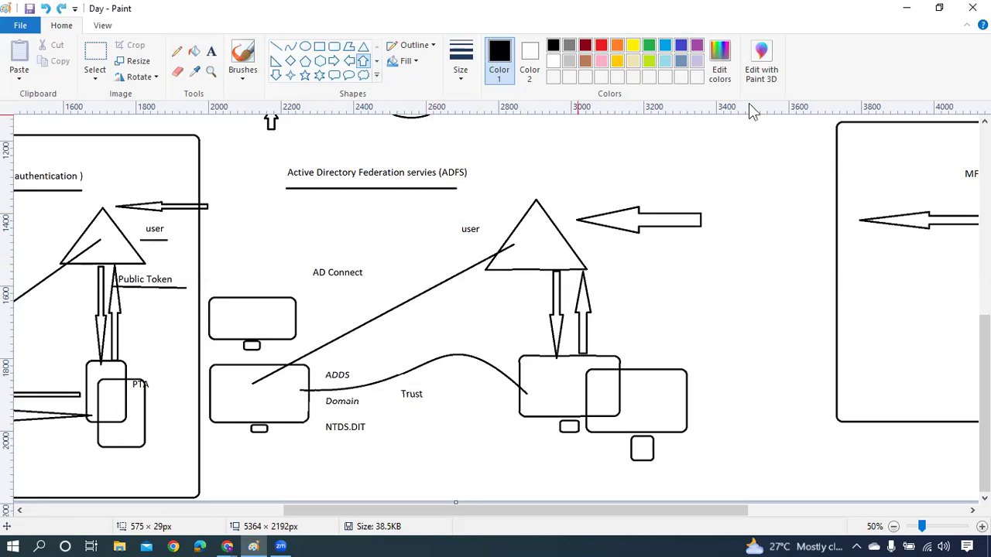
Draw a green downward block arrow from the ADFS triangle to the federation computer.
left_click(665, 62)
left_click(278, 75)
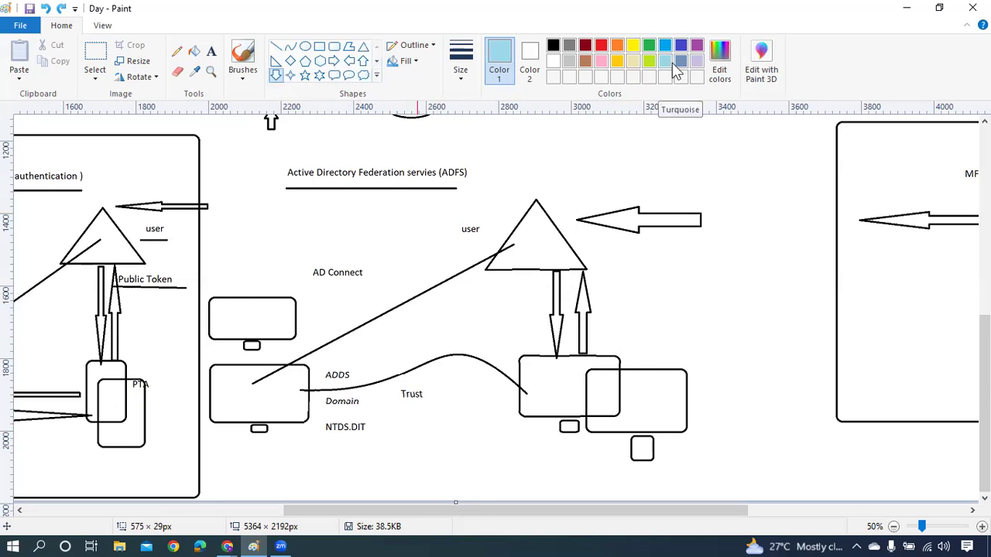
left_click(650, 48)
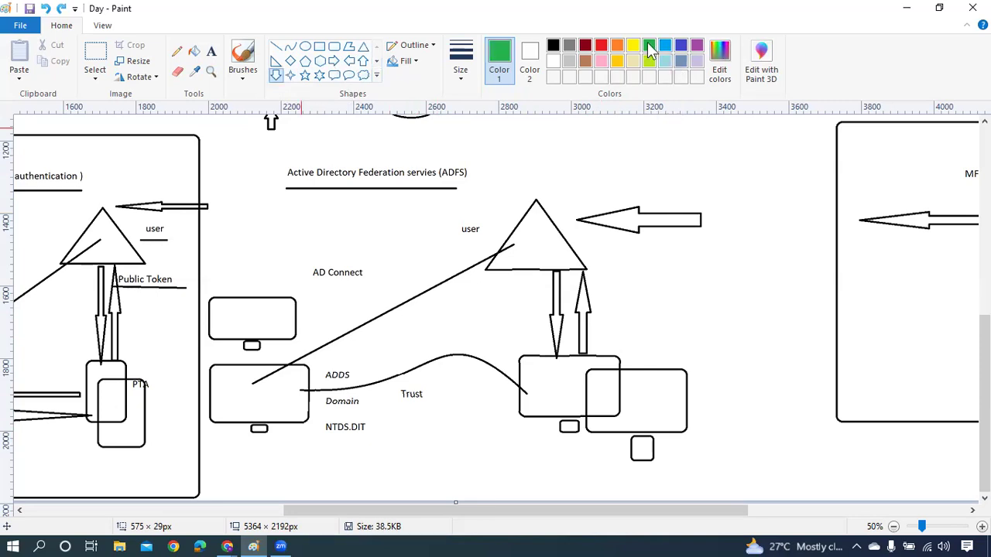
left_click_drag(516, 271, 531, 358)
Draw a green leftward block arrow from the federation computer to the ADDS computer.
left_click(348, 62)
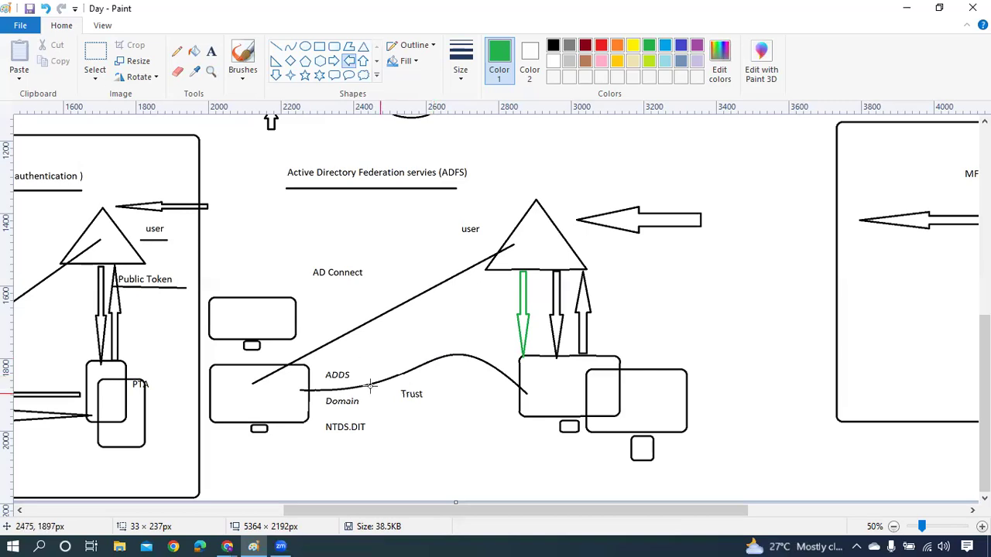
left_click_drag(317, 360, 430, 361)
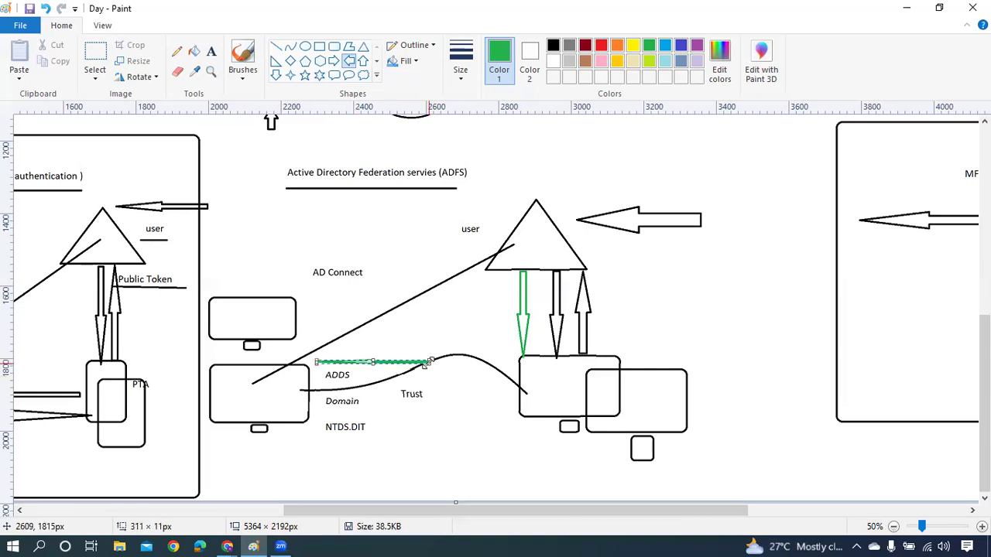
key("ctrl+z")
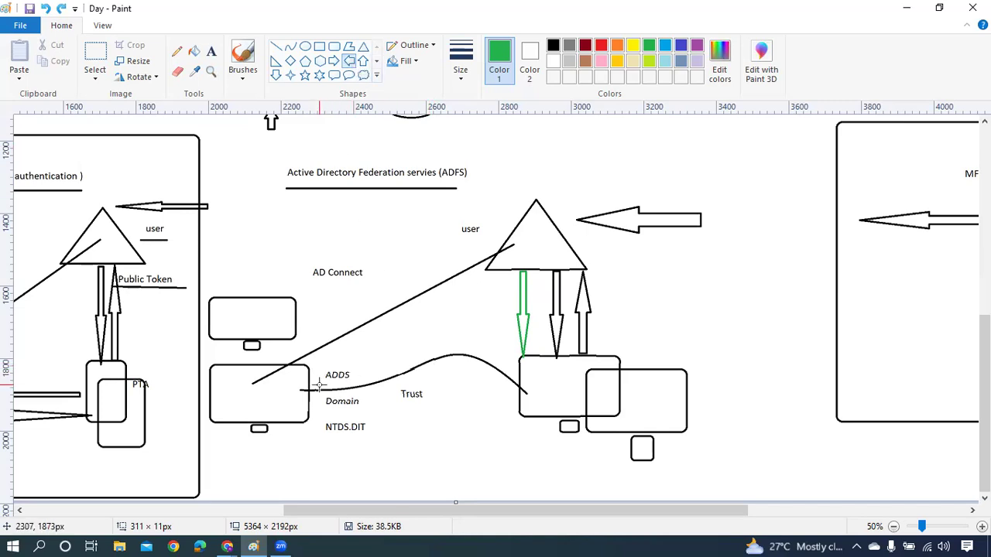
left_click_drag(315, 356, 518, 372)
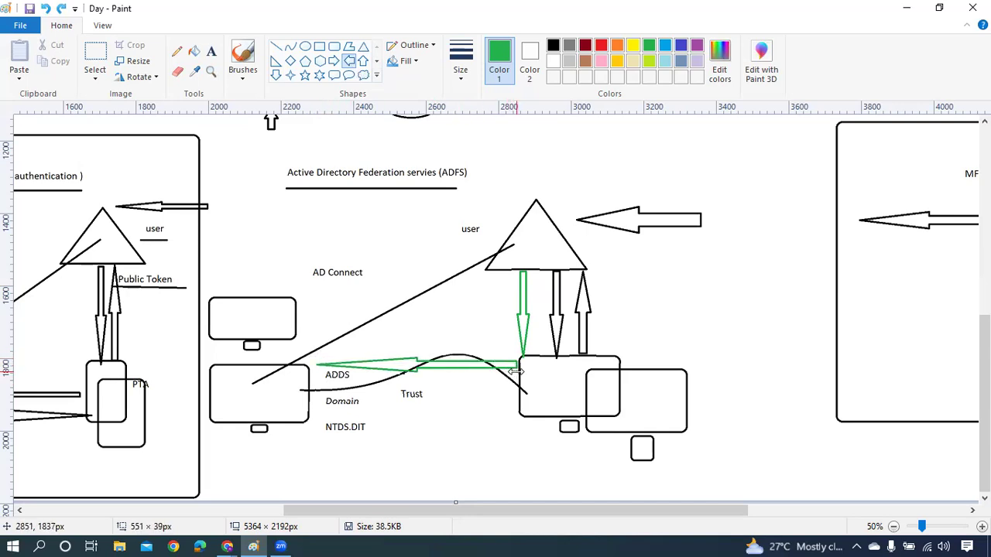
left_click(334, 60)
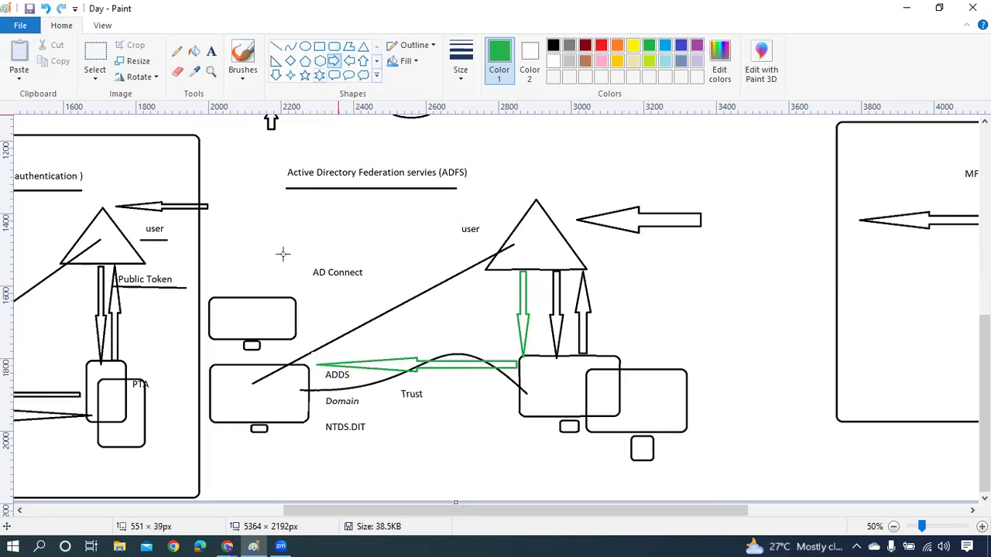
Draw a green rightward block arrow from the ADDS computer to the federation computer and a green upward arrow to the ADFS triangle.
left_click_drag(316, 377, 533, 403)
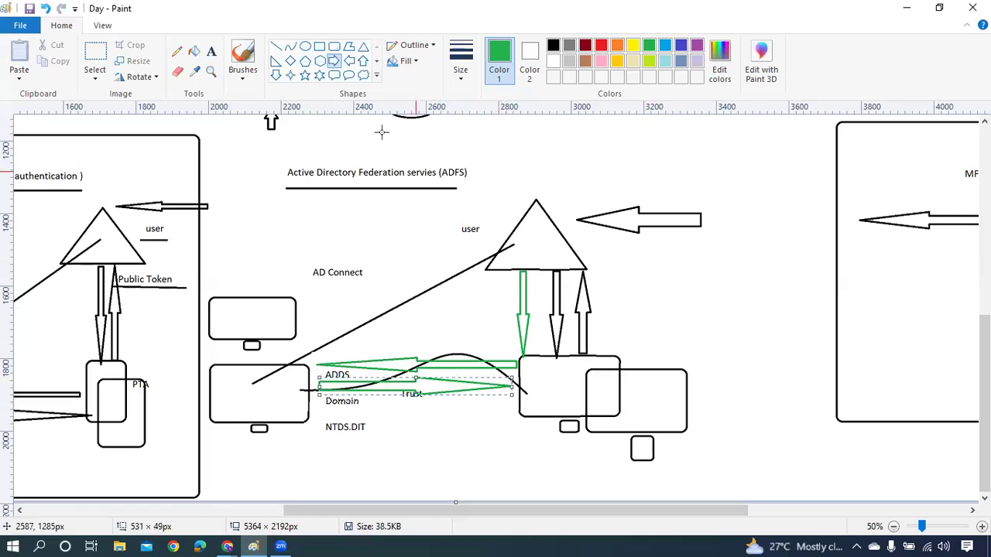
left_click(363, 61)
left_click_drag(495, 272, 509, 356)
left_click(493, 412)
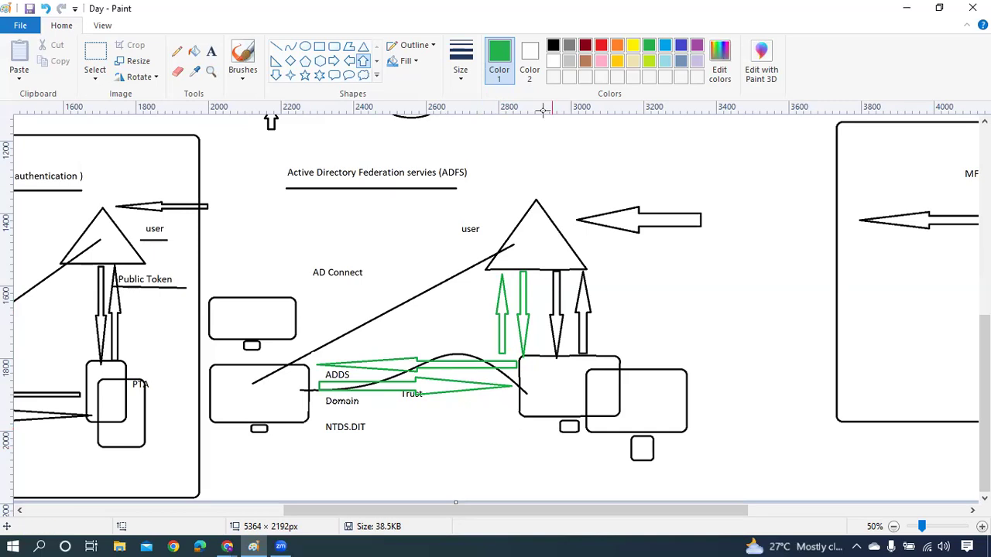
Switch to the browser's Azure Users page and open a new incognito window.
mouse_move(227, 546)
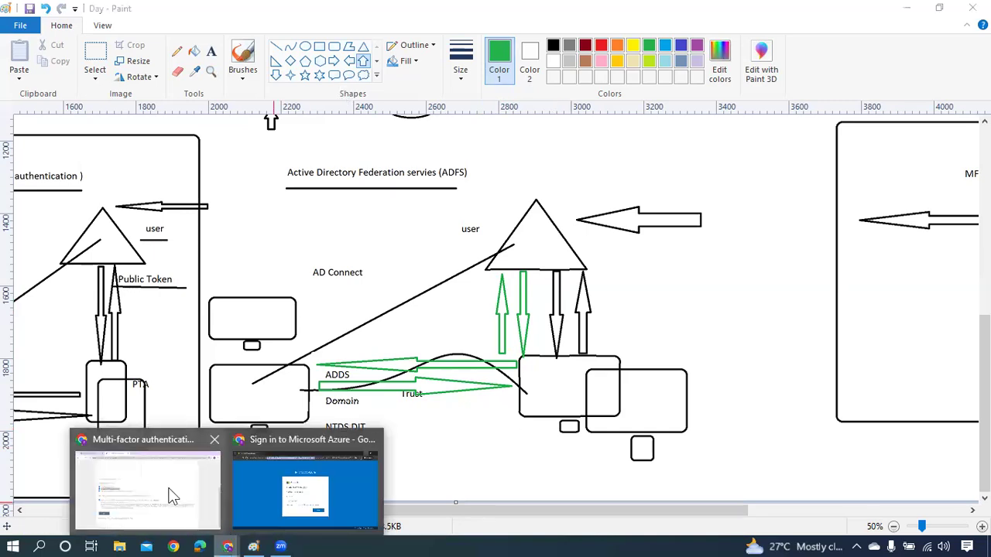
left_click(205, 505)
left_click(94, 17)
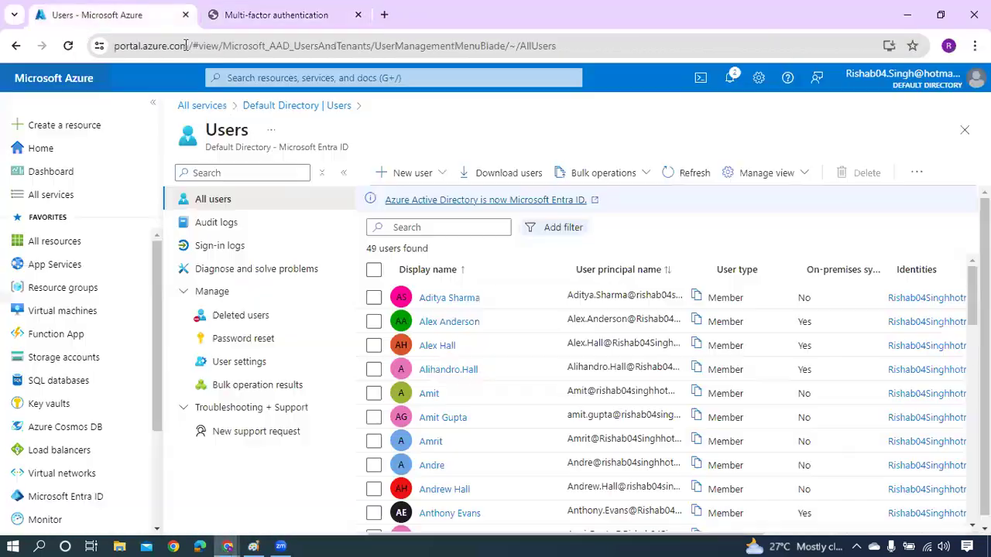
left_click(116, 47)
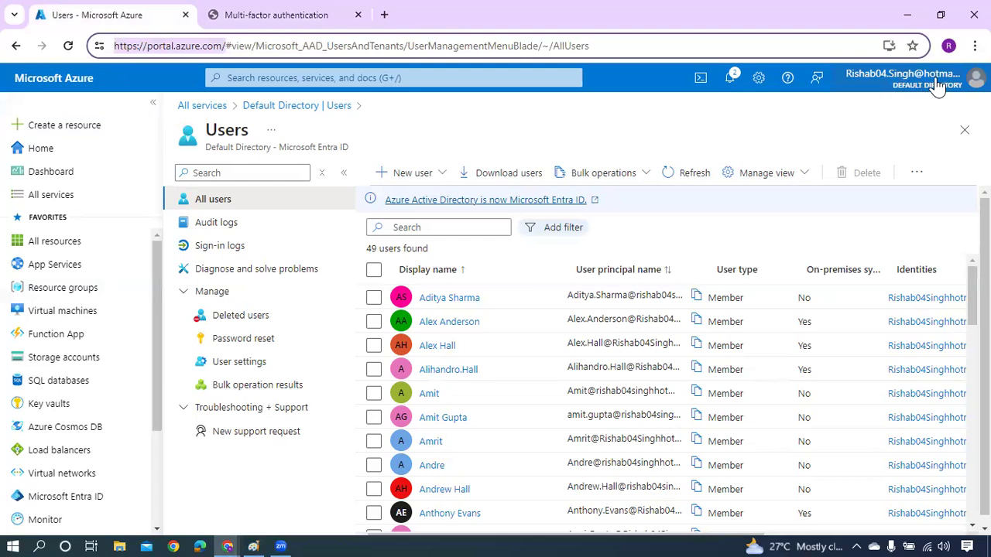
mouse_move(937, 86)
left_click(975, 46)
left_click(816, 118)
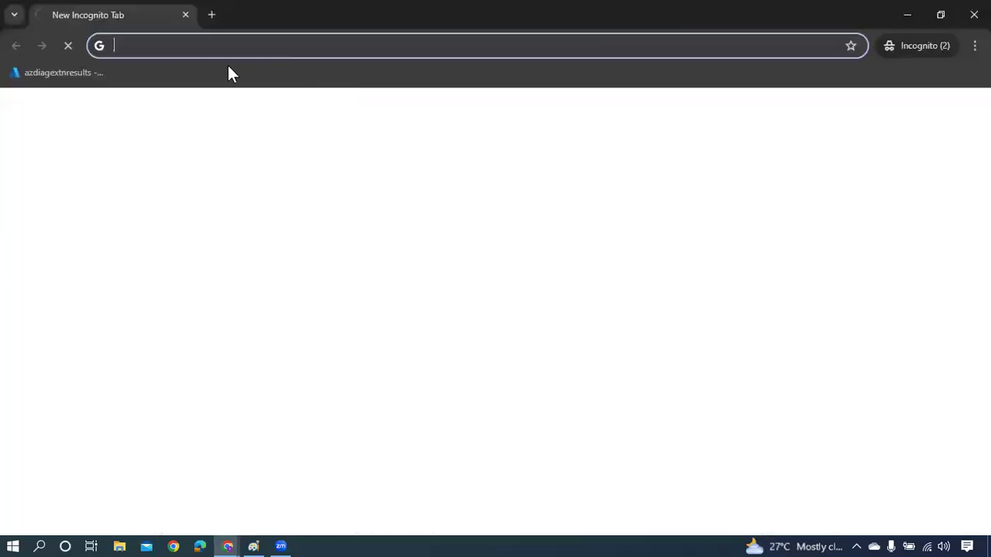
Open portal.azure.com in the incognito window and read through the sign-in page's address.
type("p")
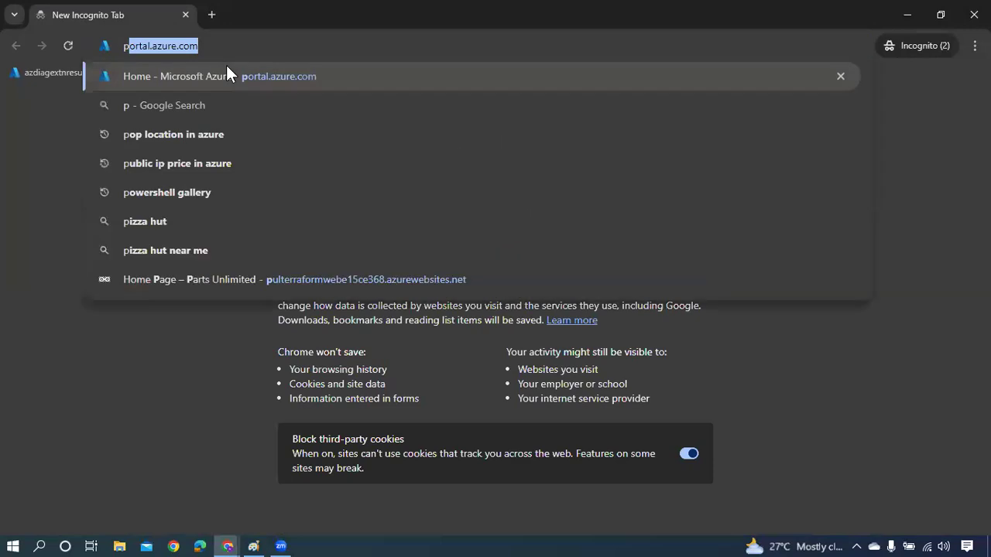
key("Return")
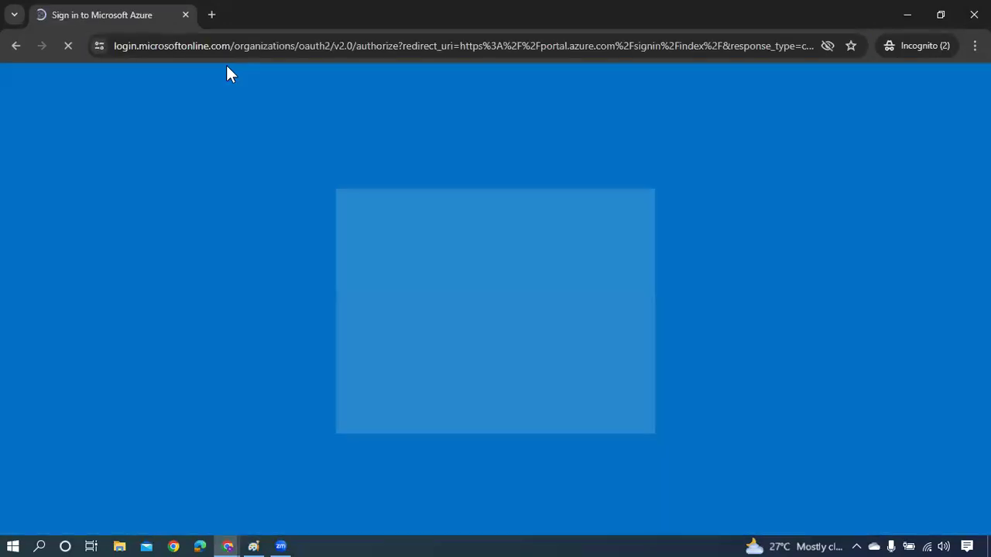
left_click_drag(289, 46, 820, 60)
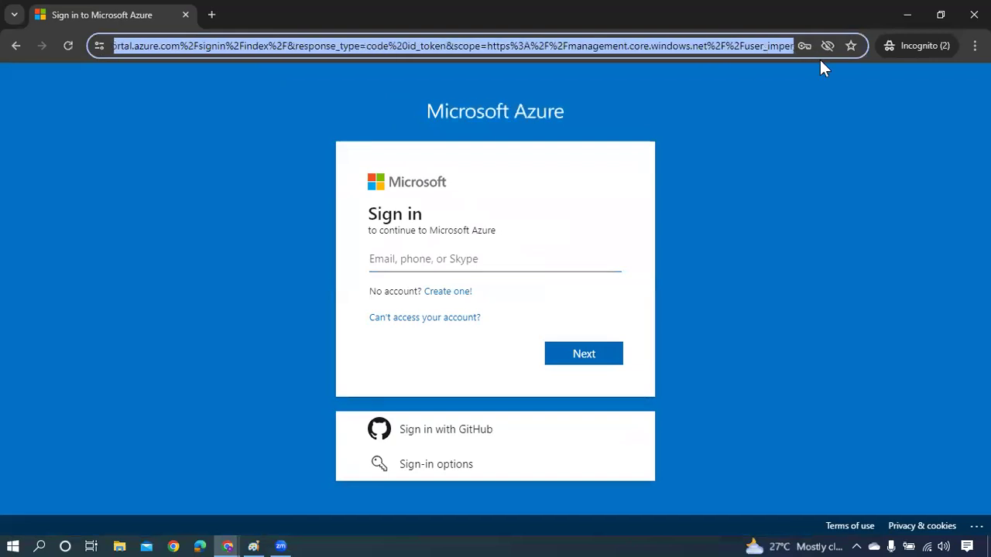
left_click(416, 49)
left_click_drag(142, 48, 822, 53)
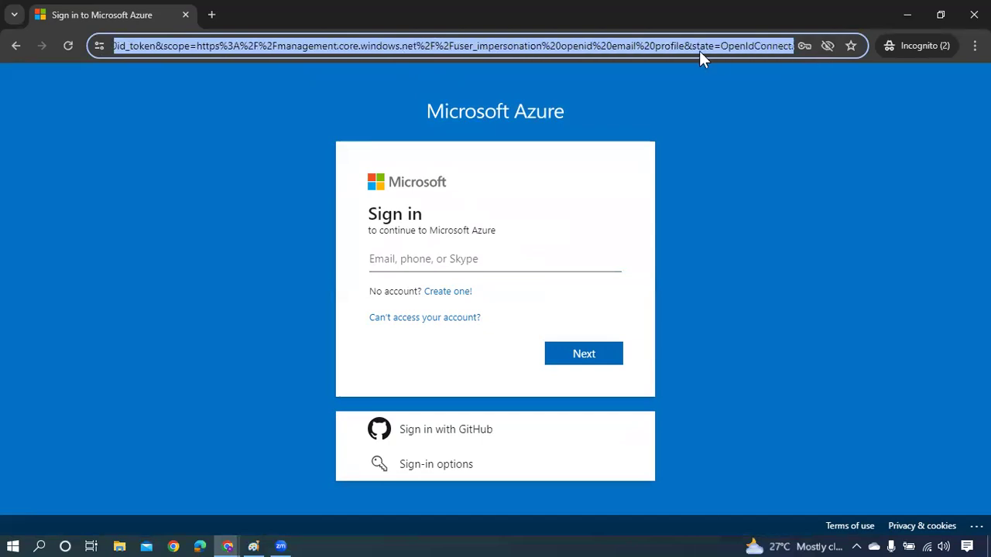
left_click(684, 50)
left_click_drag(586, 48, 410, 44)
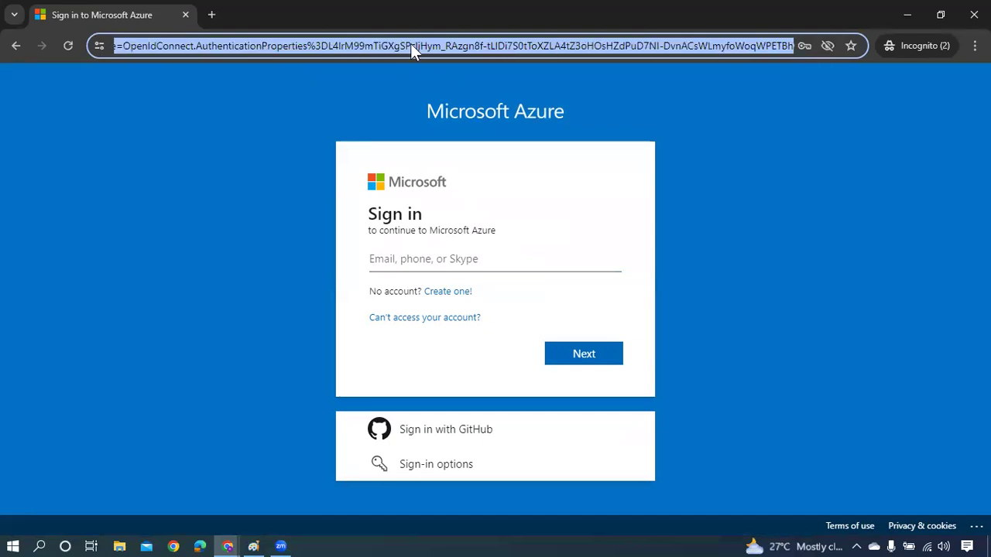
left_click(410, 43)
left_click_drag(116, 46, 805, 56)
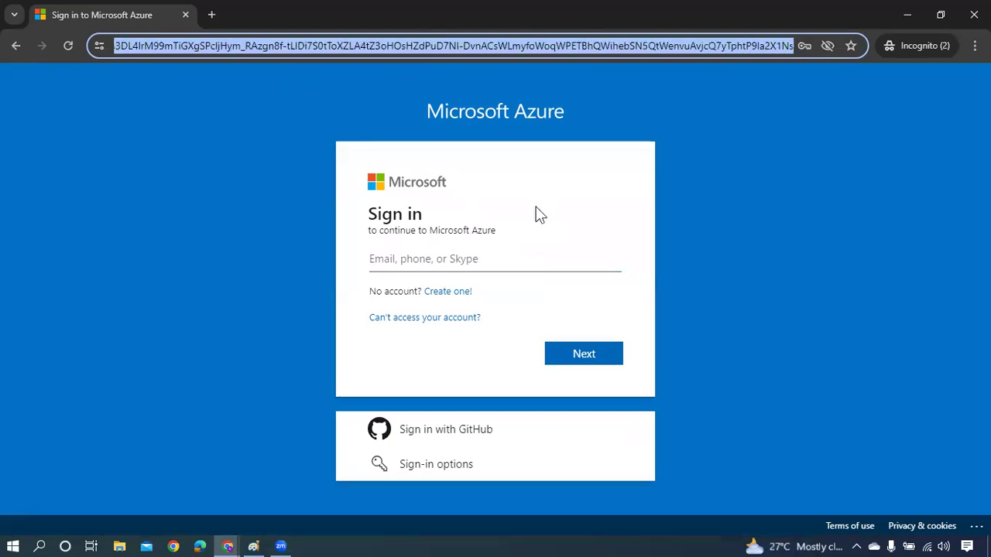
Enter the saved account's e-mail address on the Microsoft sign-in page and continue.
left_click(480, 251)
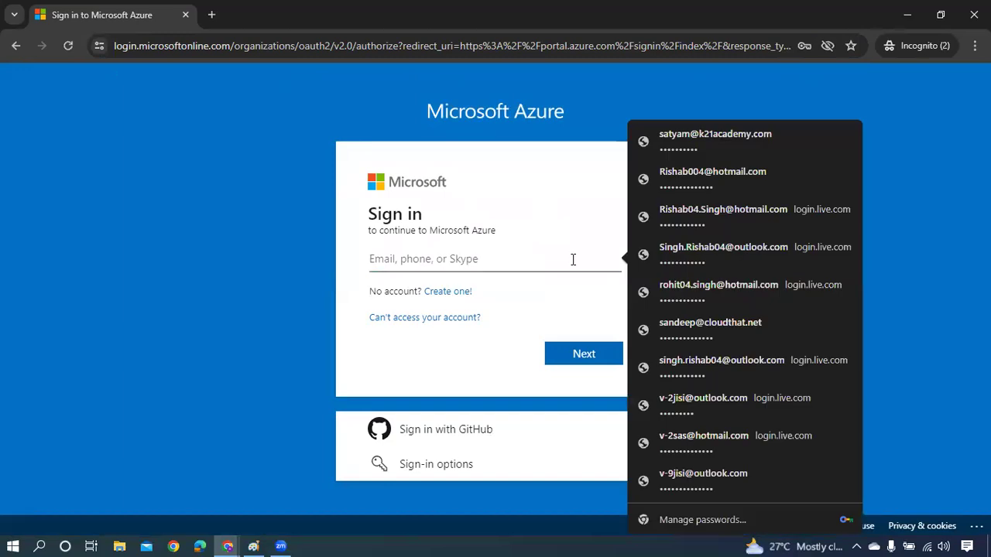
left_click(739, 217)
left_click(581, 360)
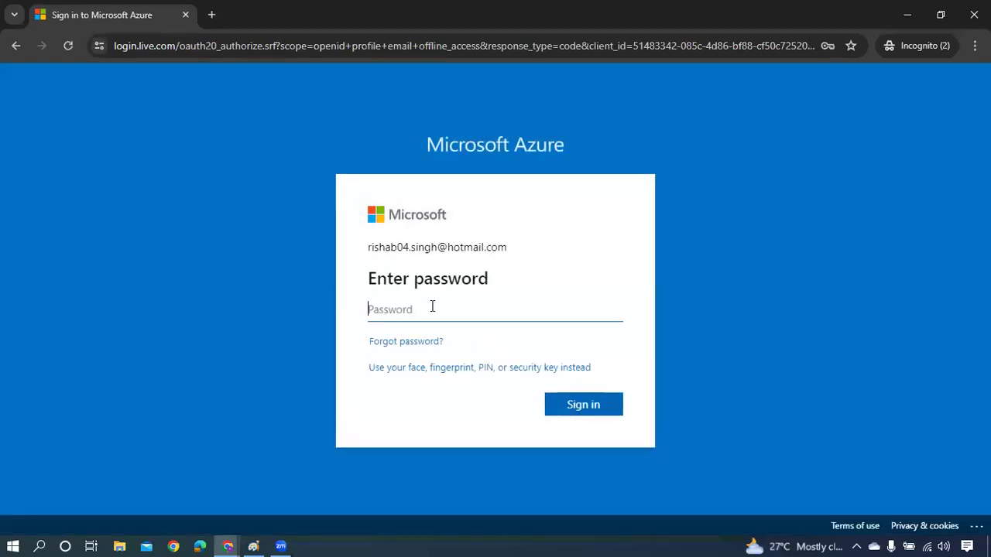
Fill in the saved account password and sign in.
left_click(432, 309)
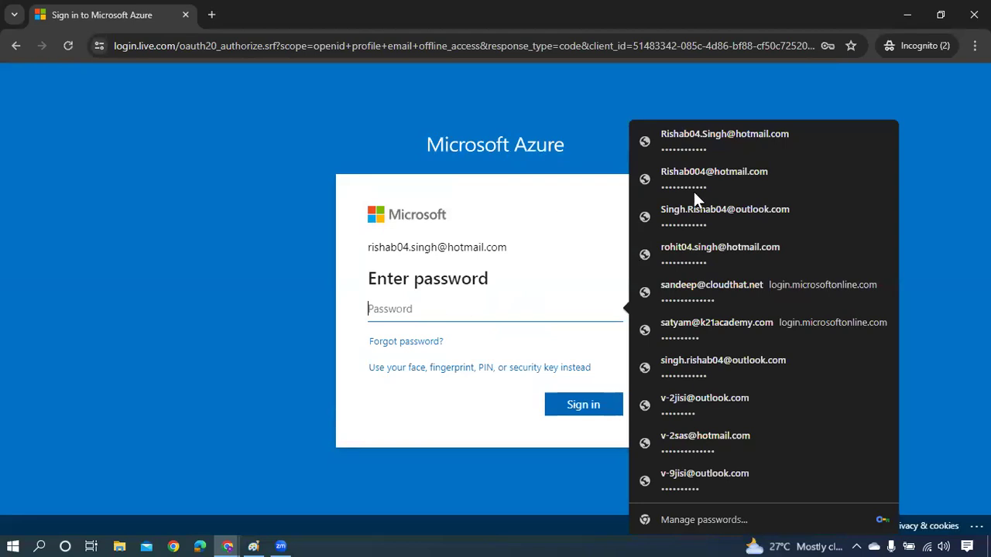
left_click(707, 145)
left_click(566, 407)
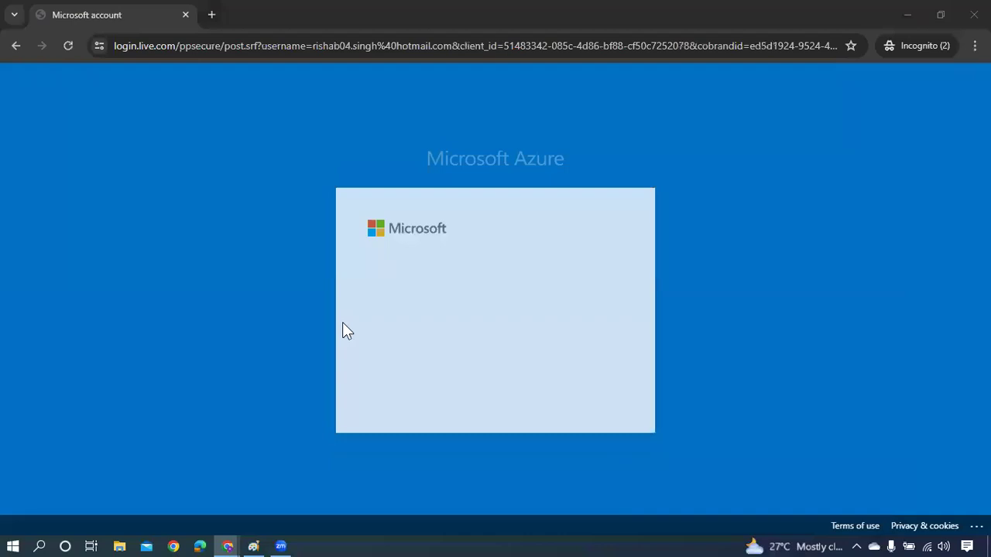
left_click(592, 410)
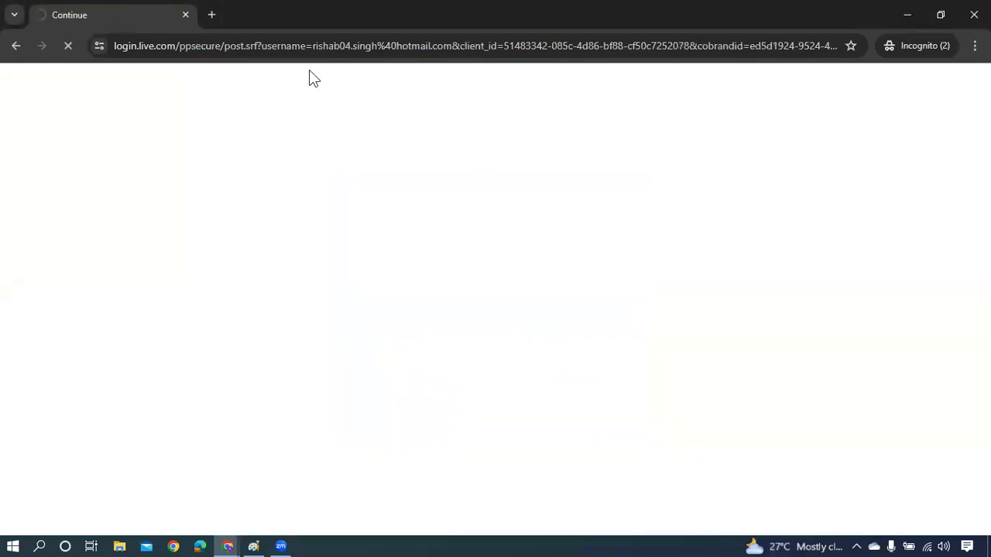
Choose text-message identity verification and confirm the last four digits of the account's phone number.
left_click_drag(279, 46, 503, 47)
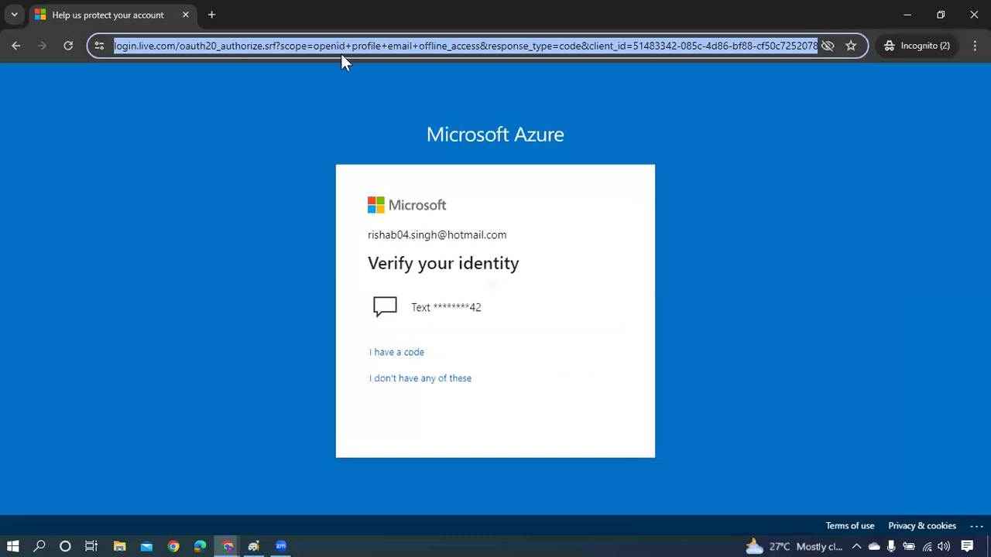
left_click(481, 314)
type("5242")
key("Return")
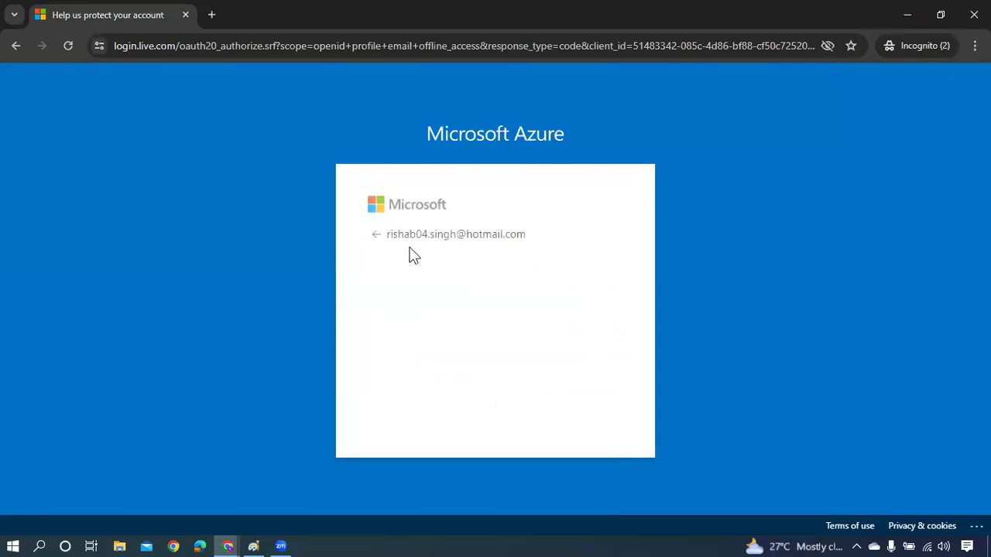
left_click_drag(236, 48, 559, 52)
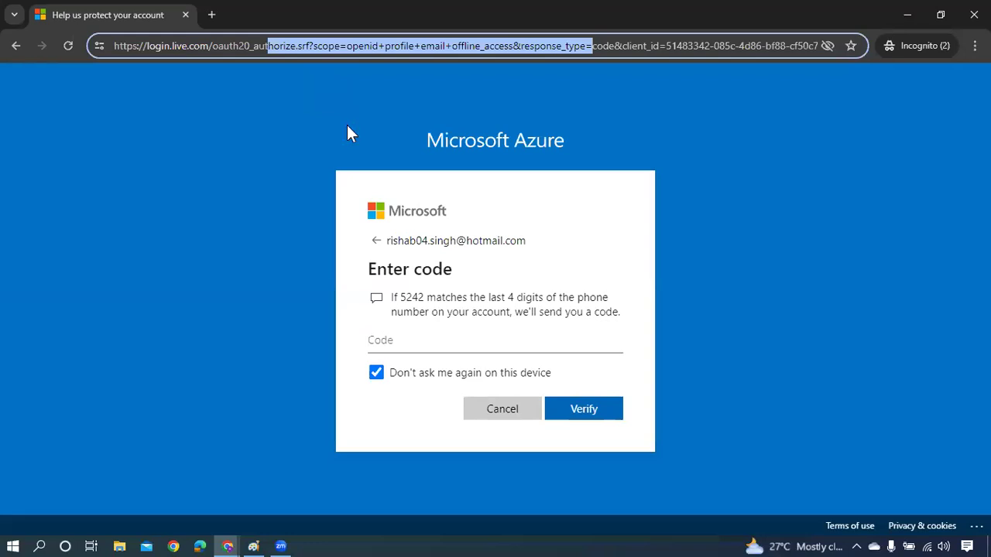
Enter the SMS verification code and verify it to complete the MFA sign-in to the Azure portal.
left_click(415, 347)
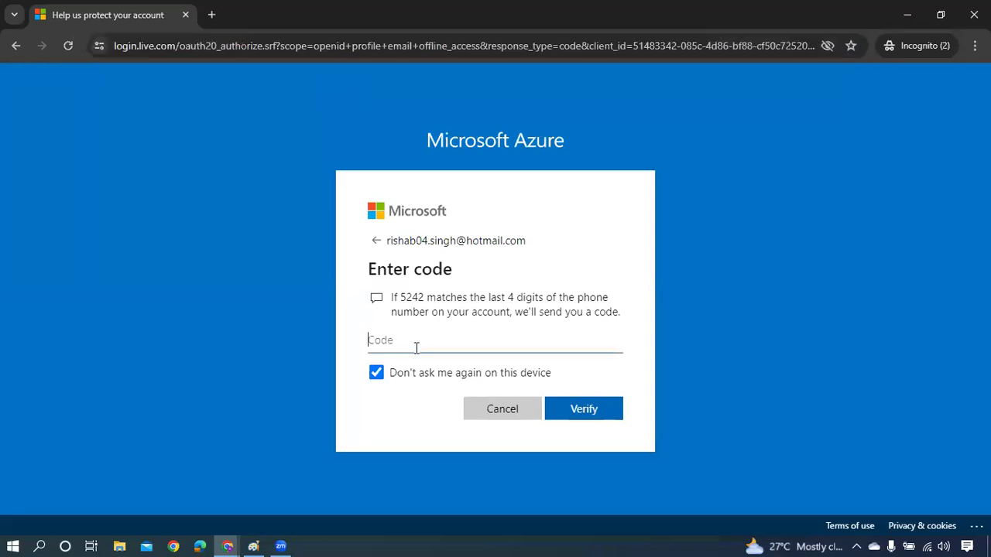
left_click(576, 415)
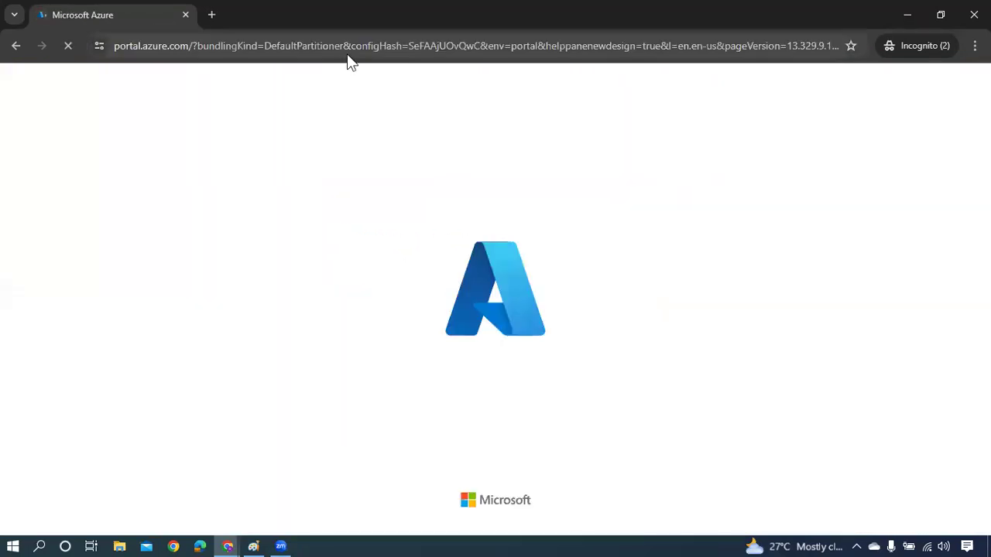
left_click_drag(320, 46, 673, 44)
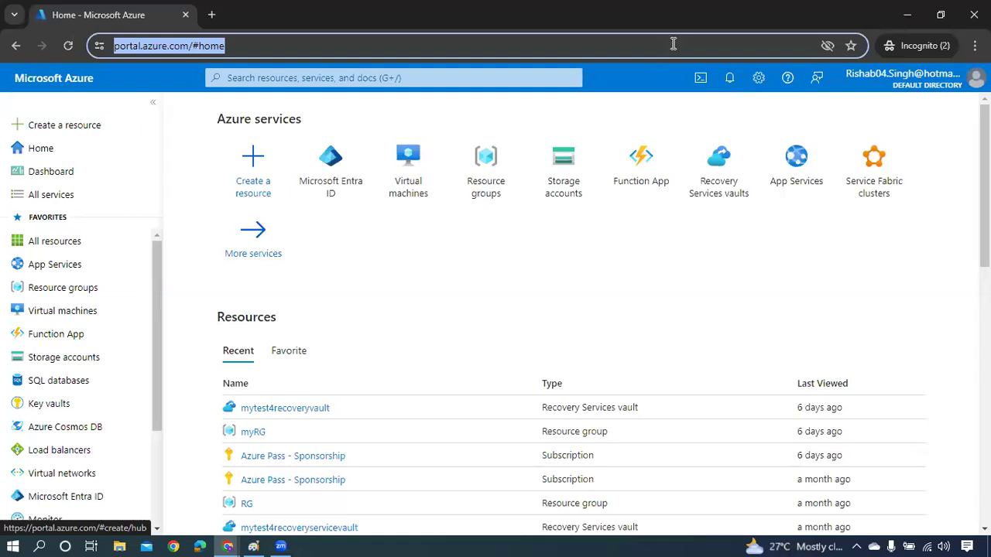
Switch to Paint and draw green rounded rectangles inside the server boxes of the ADFS diagram.
left_click(255, 546)
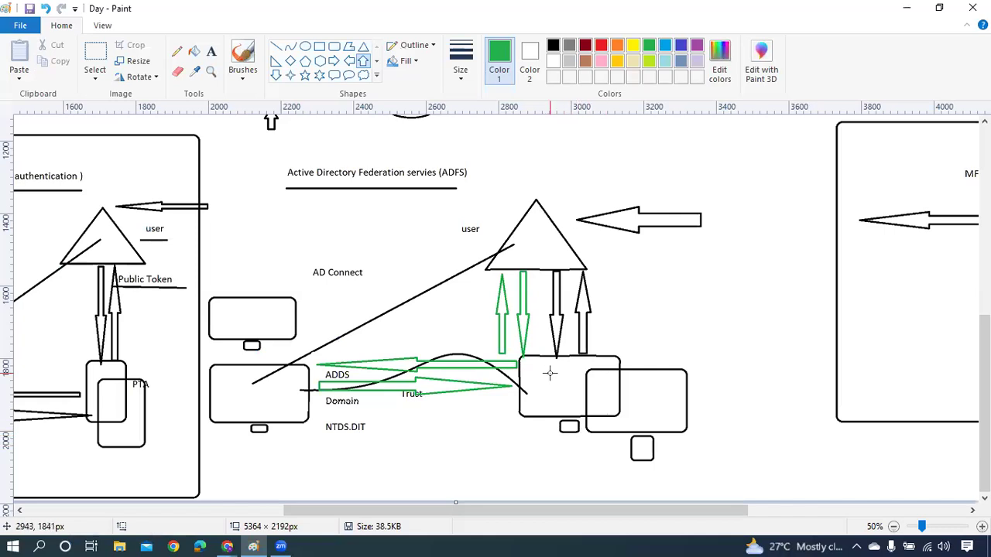
left_click(334, 46)
mouse_move(523, 364)
left_mouse_down()
mouse_move(570, 400)
mouse_move(598, 409)
mouse_move(601, 395)
mouse_move(675, 425)
left_mouse_up()
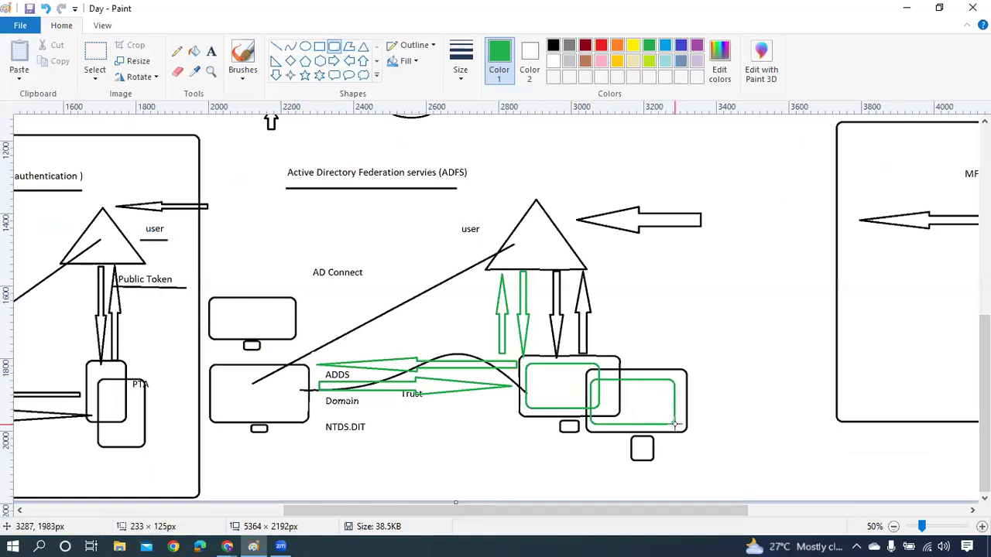
left_click_drag(217, 373, 303, 411)
left_click_drag(217, 305, 285, 332)
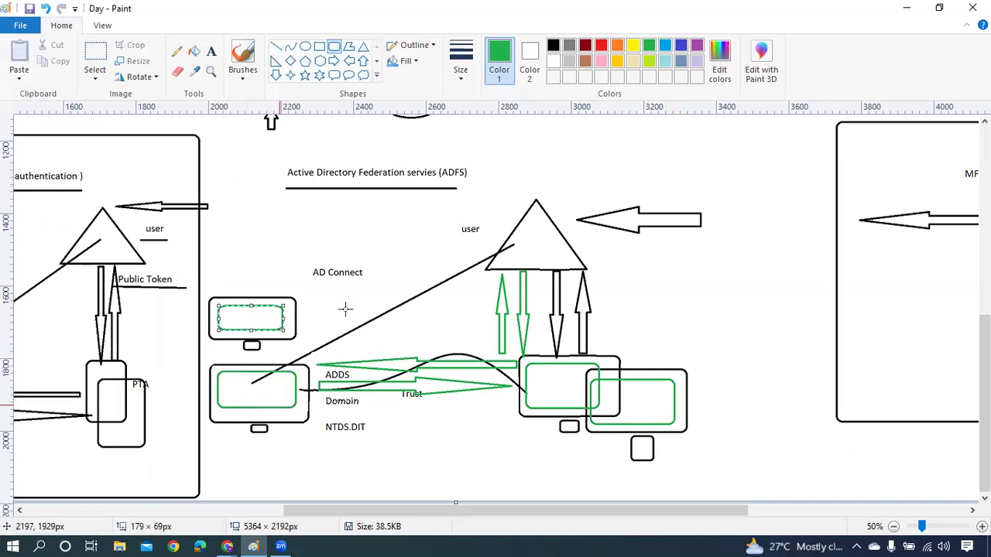
Label the upper-left server box ADC in green and frame the whole ADFS diagram with a large green rounded rectangle.
left_click(211, 51)
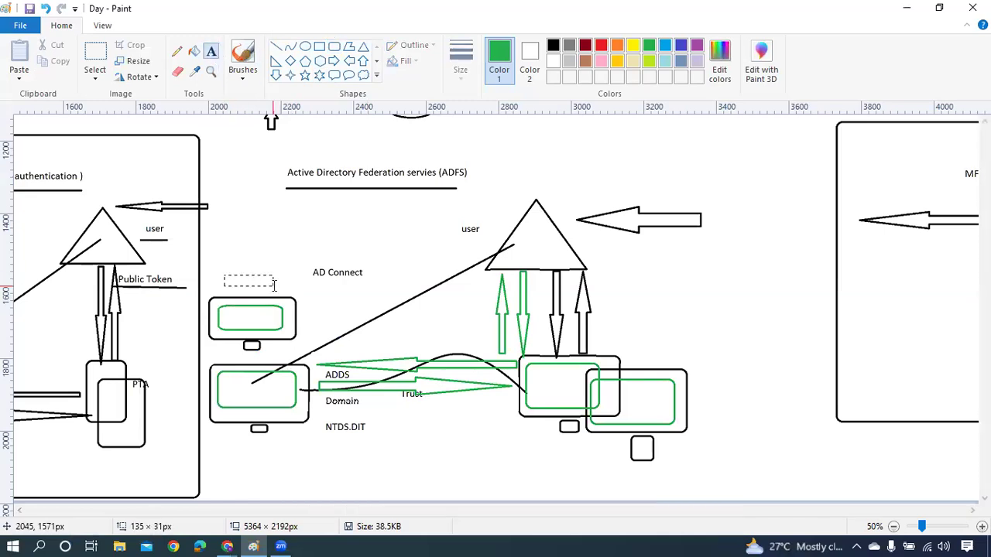
left_click(224, 266)
type("ADC")
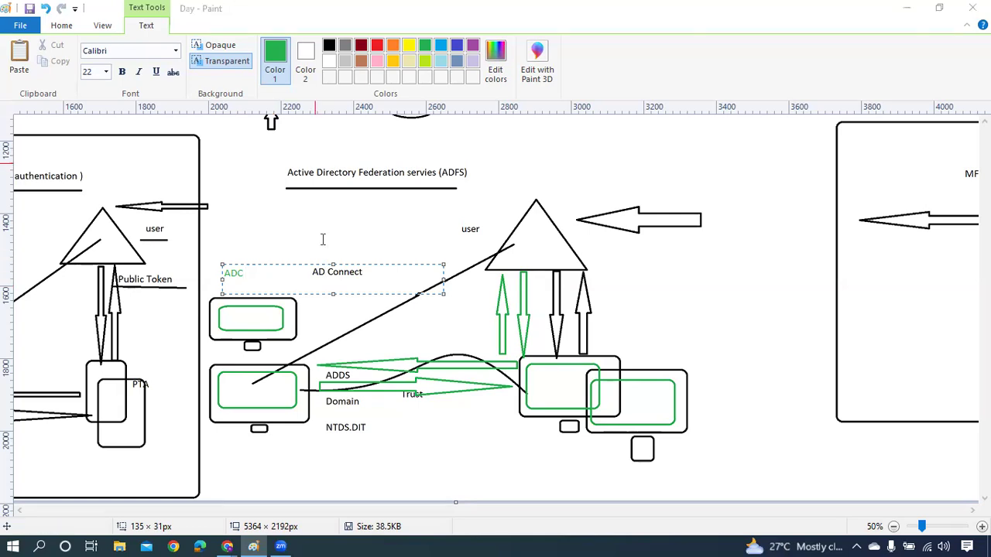
left_click(252, 148)
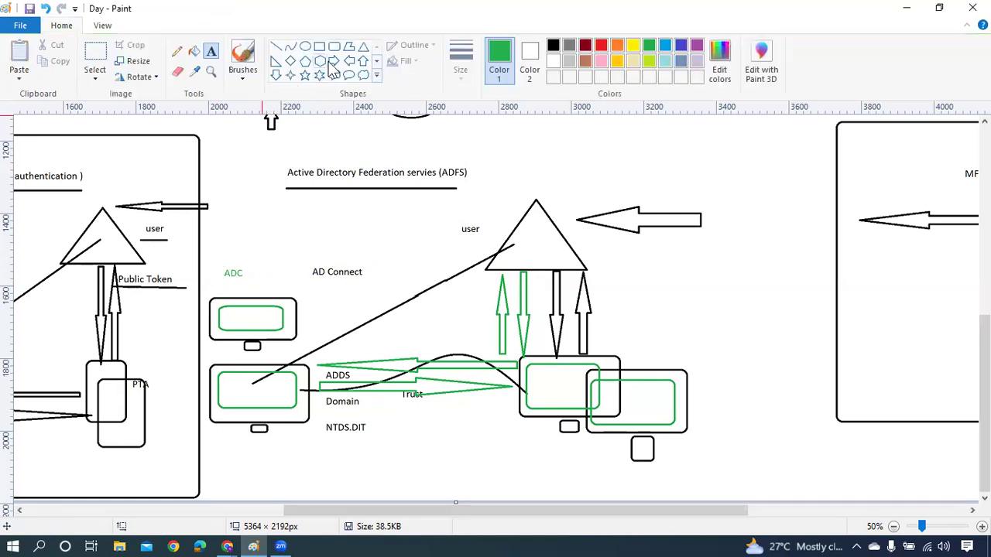
left_click_drag(207, 153, 743, 480)
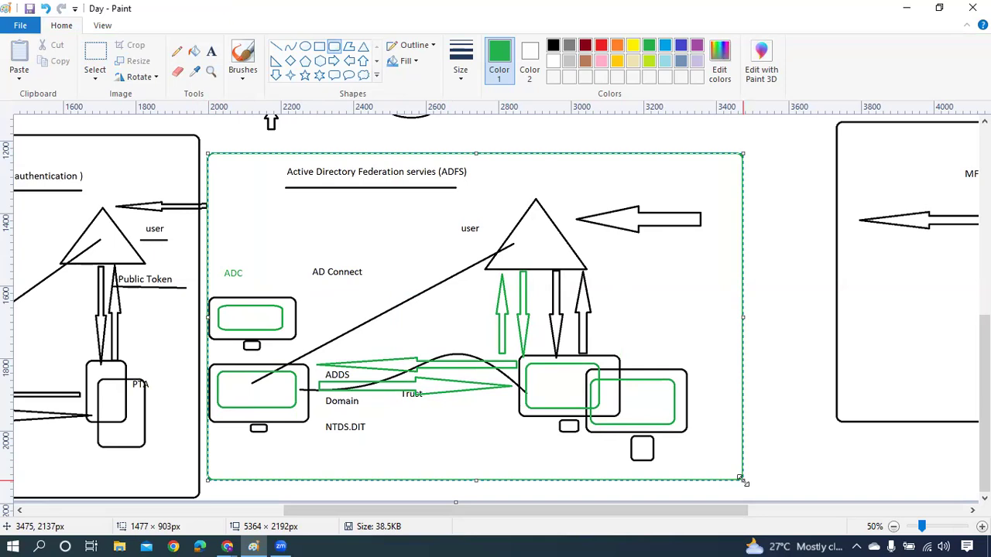
Return to the browser's Azure portal and open the Virtual machines page, glancing at the Create options.
left_click(226, 545)
left_click(62, 498)
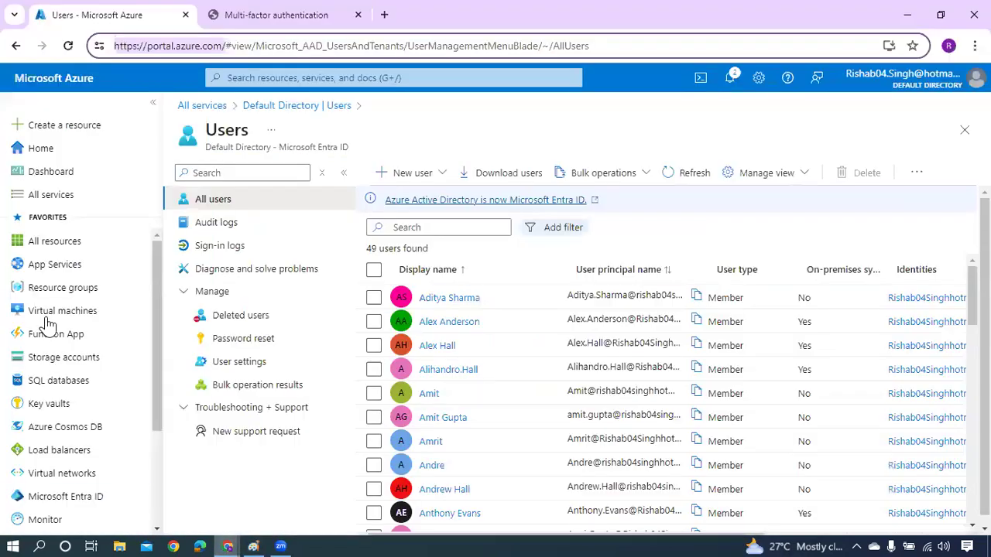
left_click(48, 321)
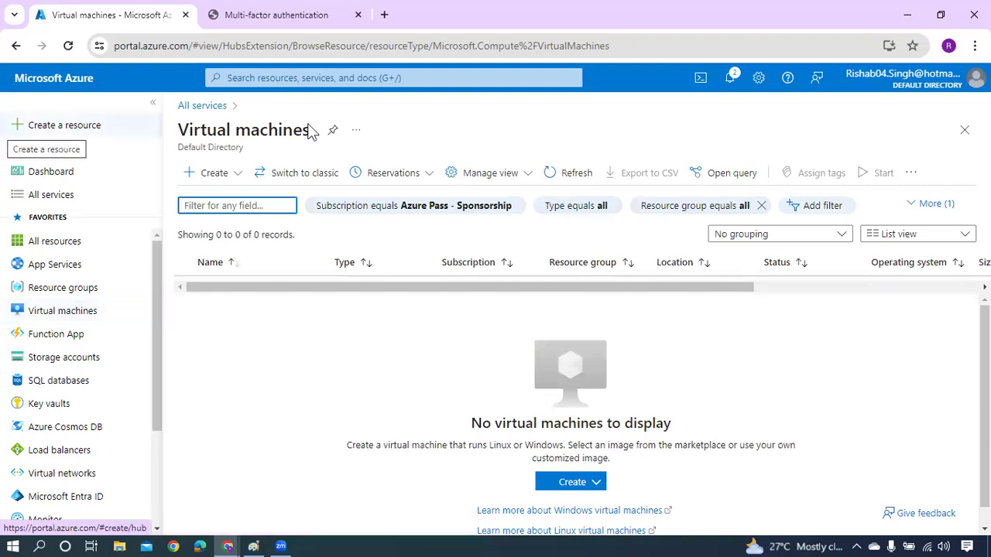
left_click(240, 175)
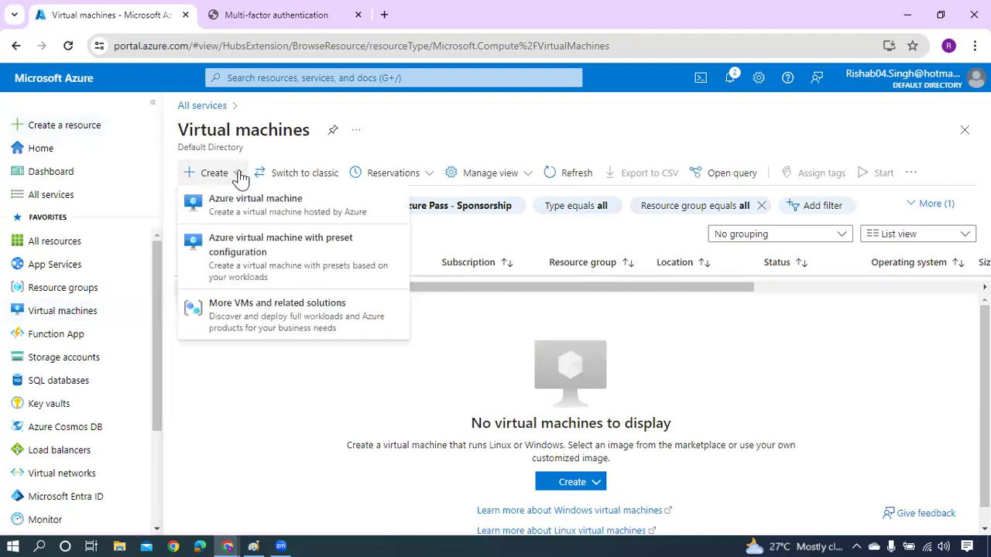
left_click(263, 431)
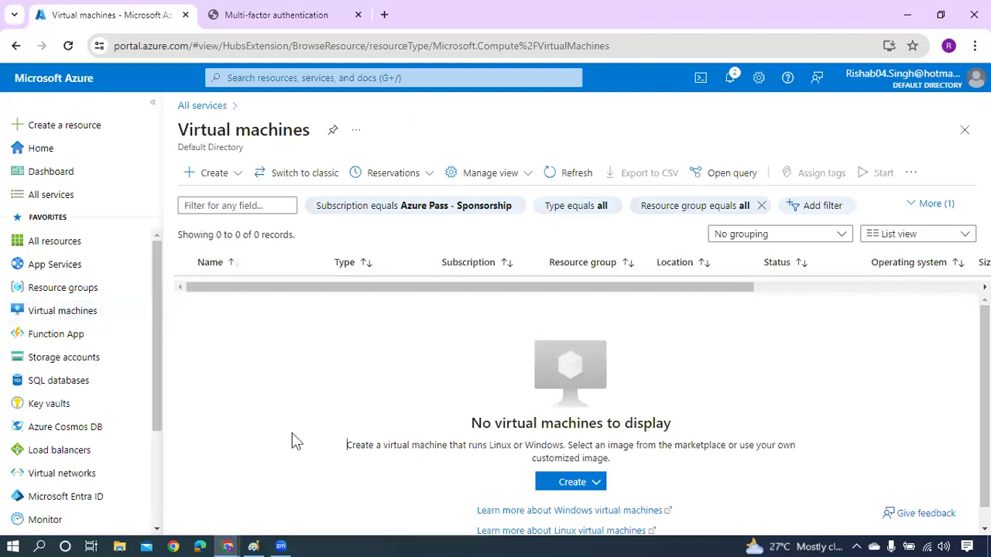
Open Notepad, write the domain name 25thmay.com, select it and minimize the window.
key("super+r")
type("notepad")
key("Return")
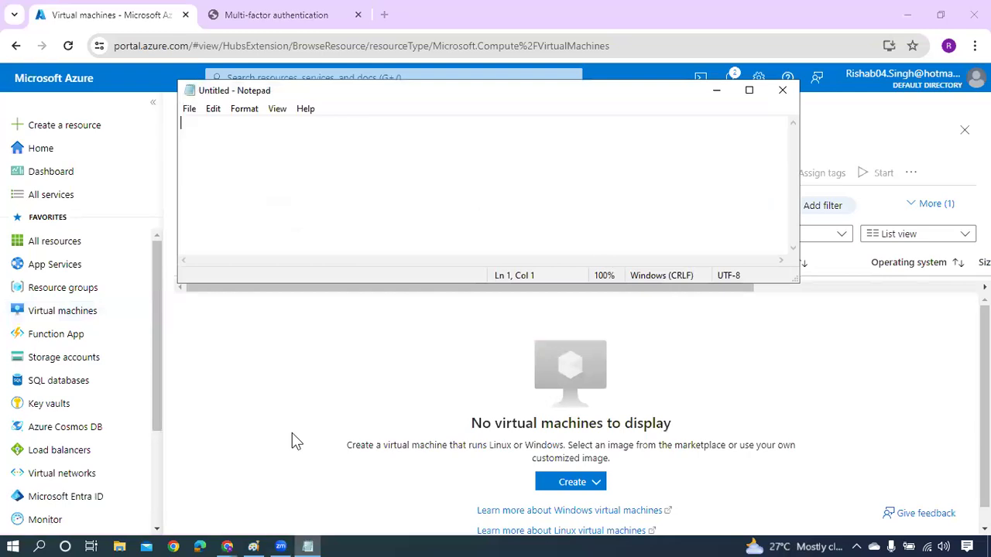
type("25")
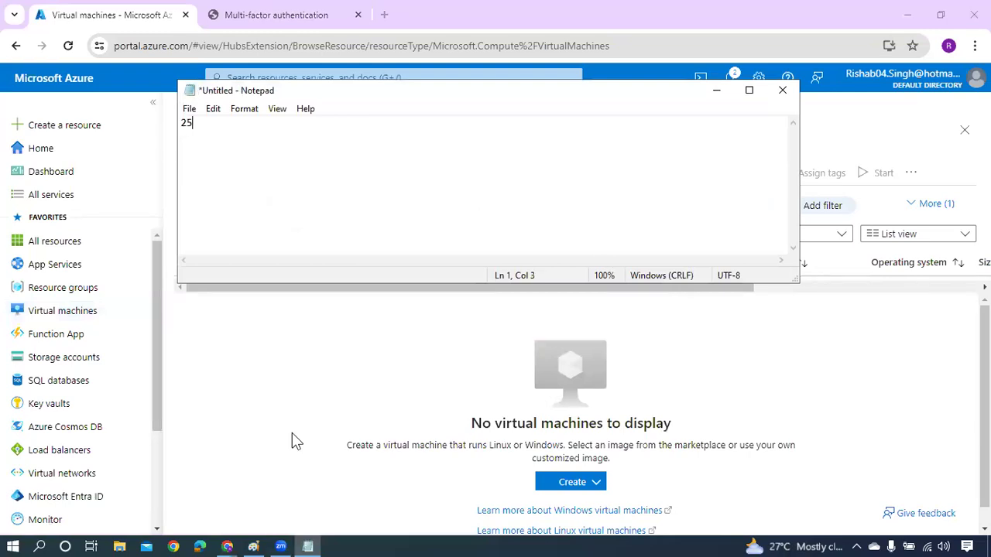
type("thmay.com")
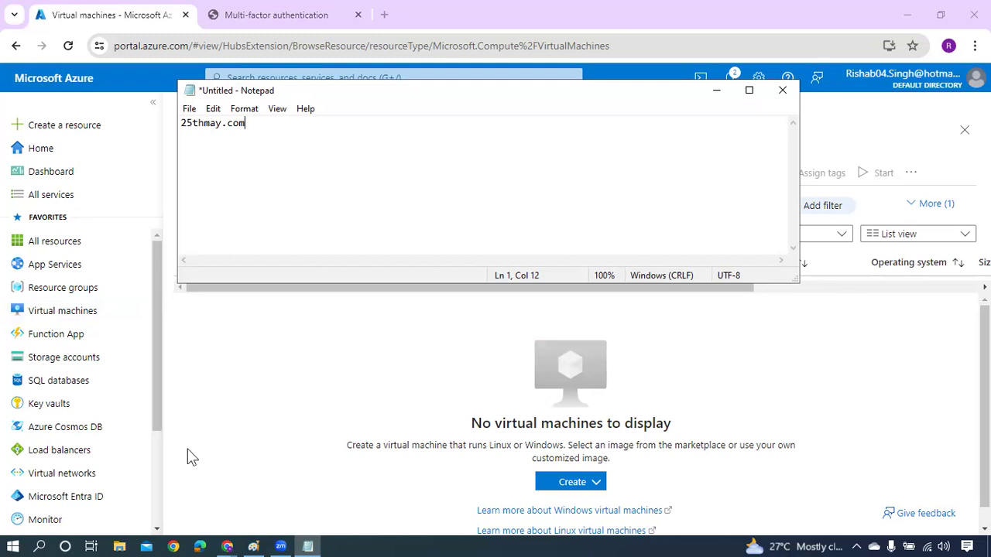
left_click_drag(249, 124, 159, 123)
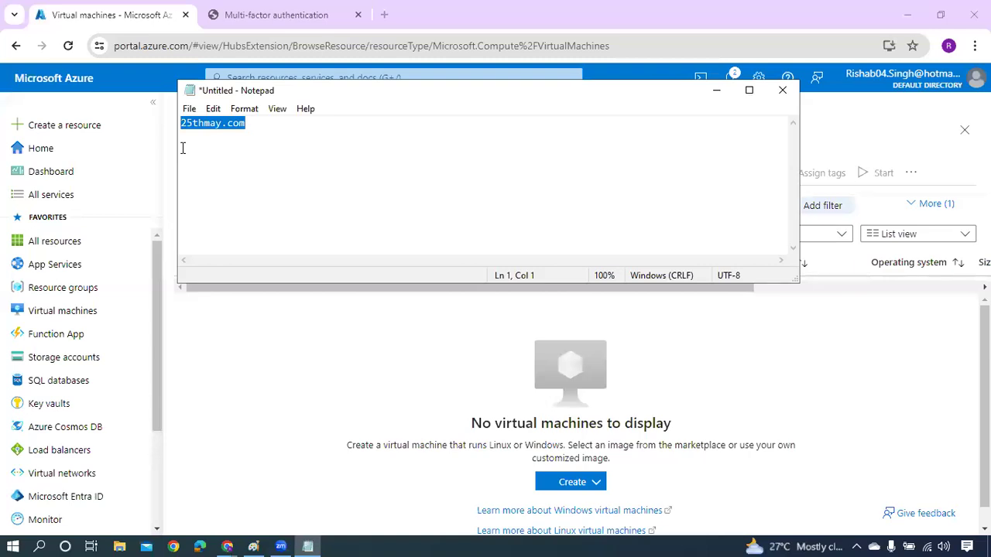
left_click(717, 91)
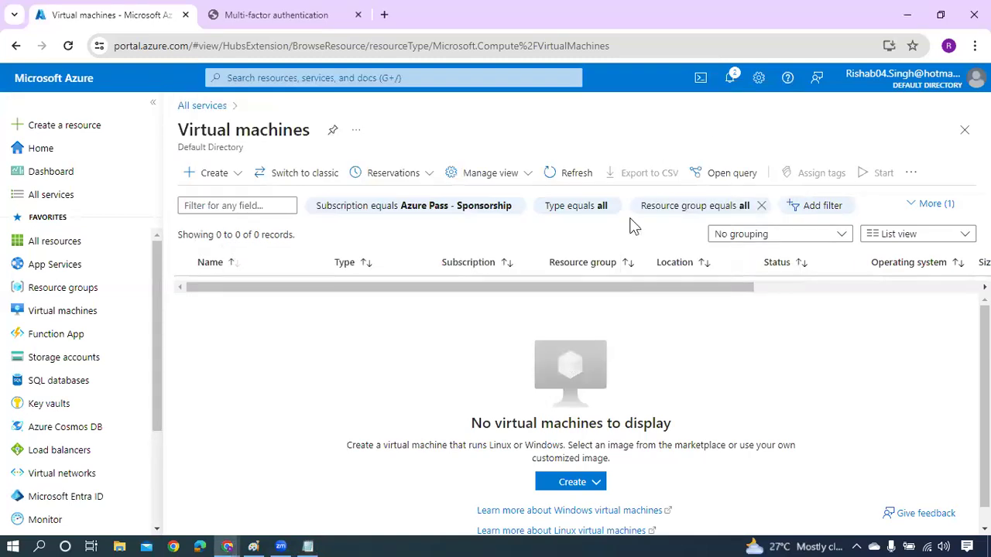
Start creating an Azure virtual machine and inspect the Basics tab's resource group list.
left_click(200, 172)
left_click(196, 203)
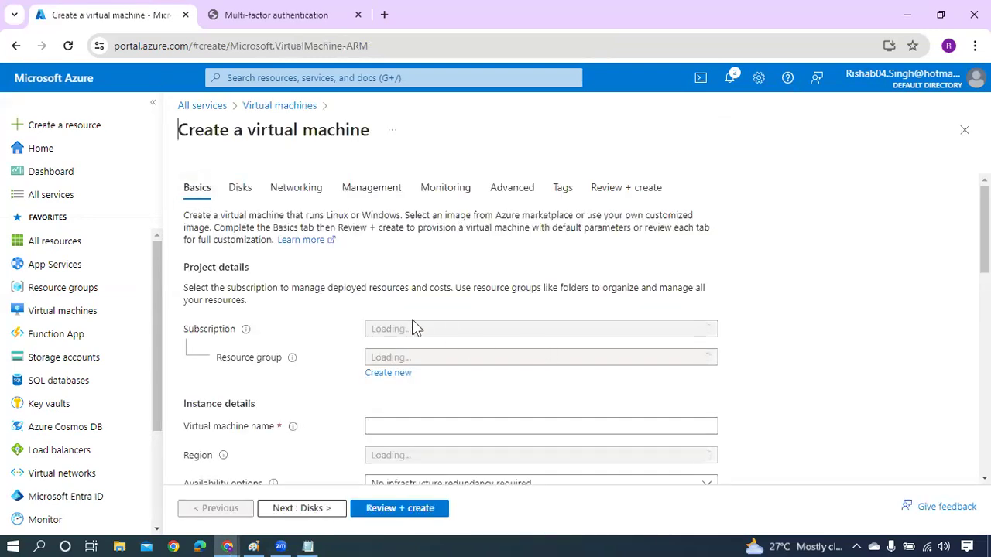
scroll(449, 232, "down", 2)
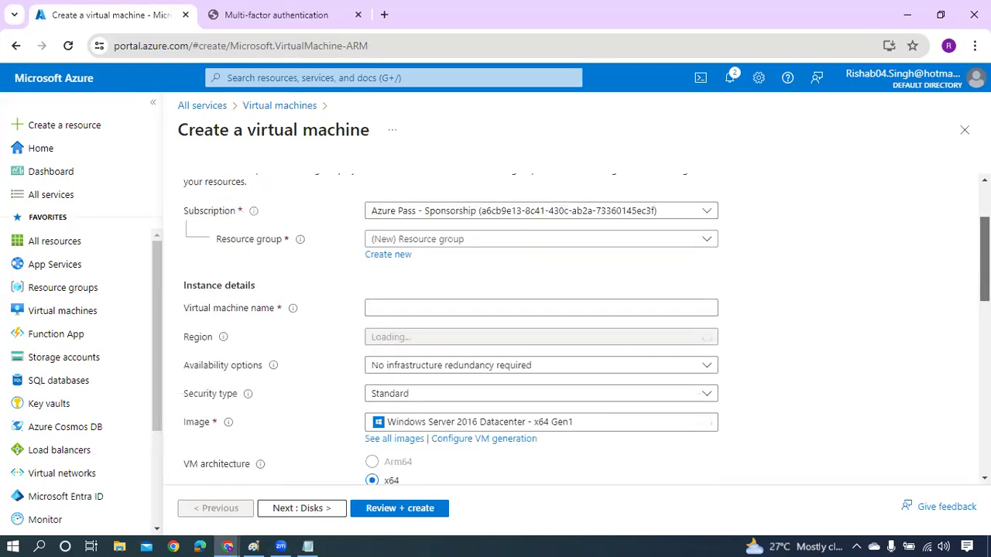
left_click(706, 240)
left_click(813, 247)
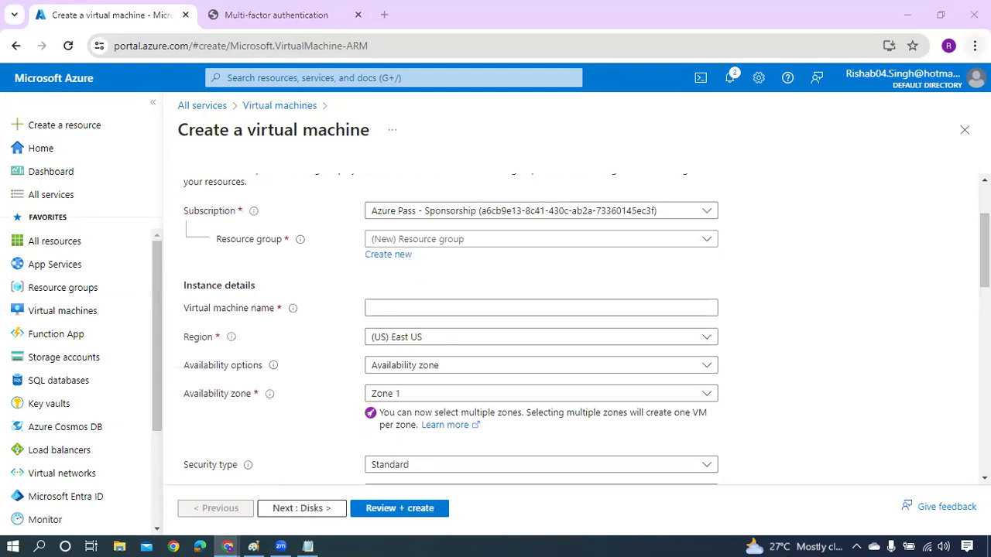
In a new incognito window, search Google for free account and open the Azure free account page.
left_click(974, 46)
left_click(728, 117)
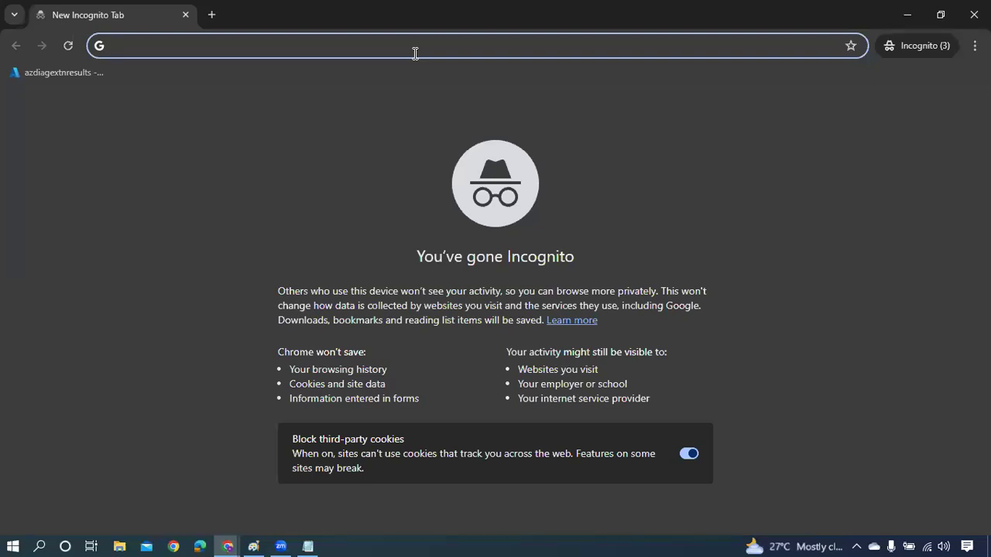
type("fr")
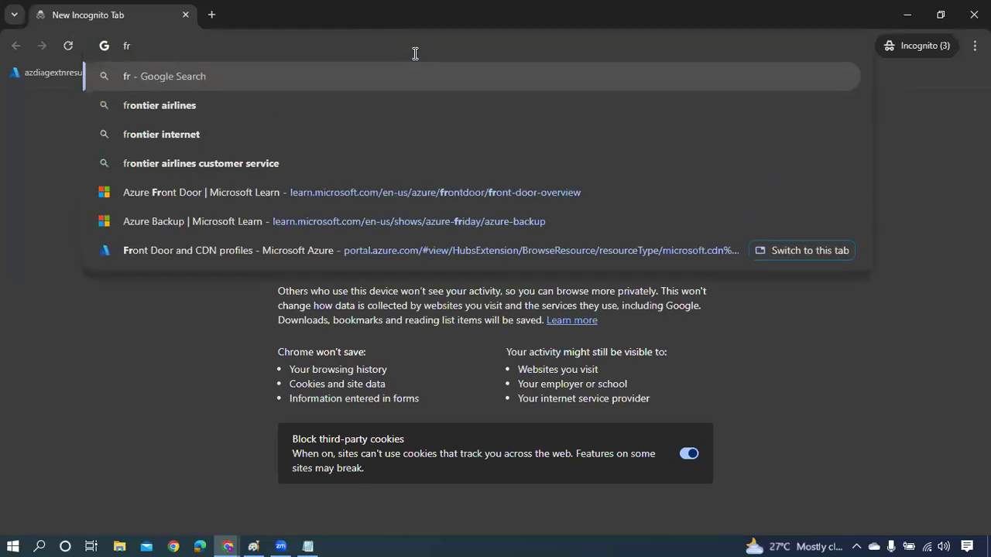
type("eee")
key("BackSpace")
type("account")
key("Return")
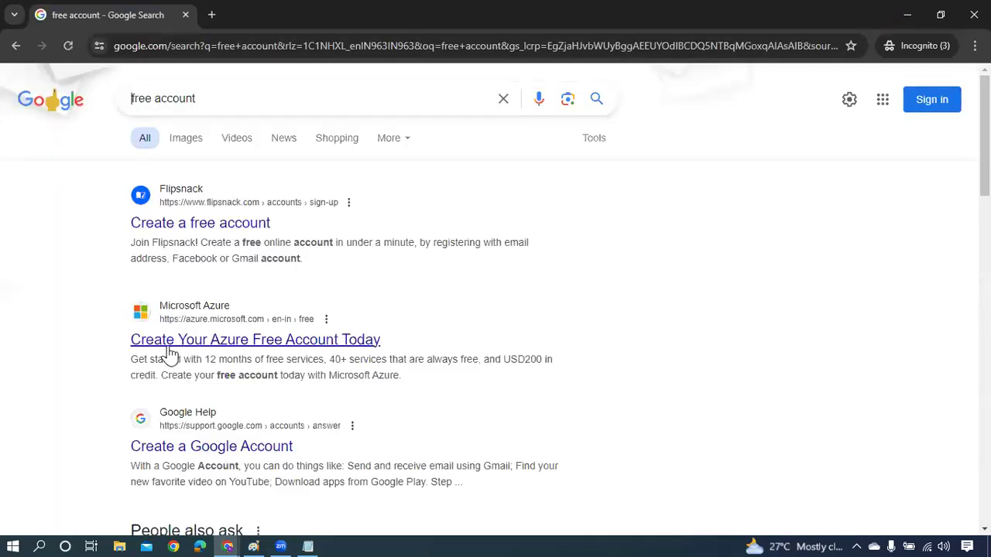
left_click(309, 348)
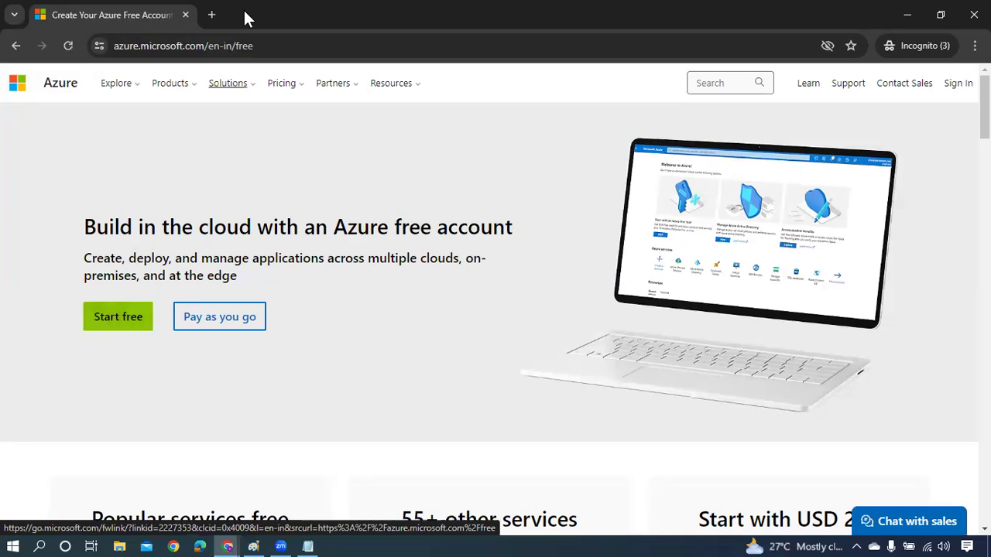
key("ctrl+t")
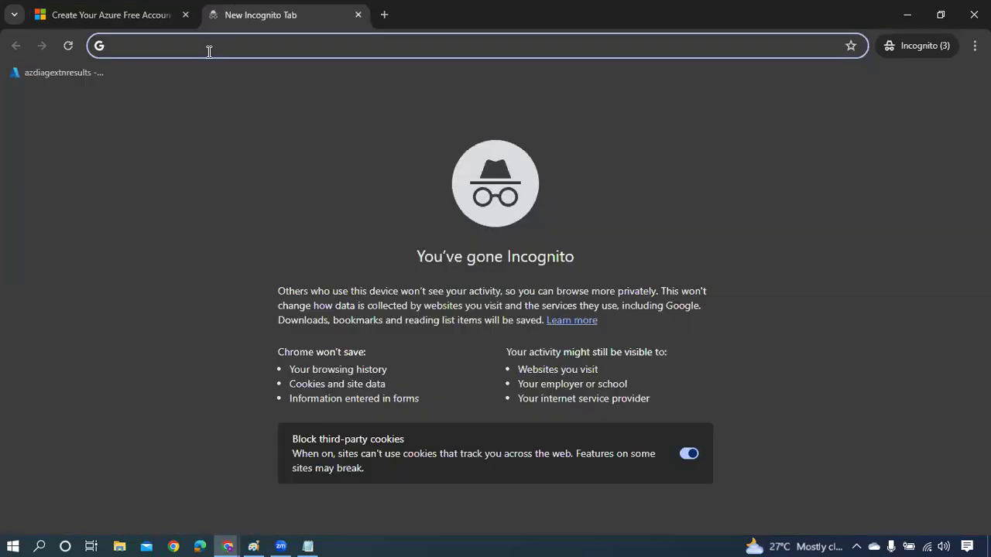
type("www.")
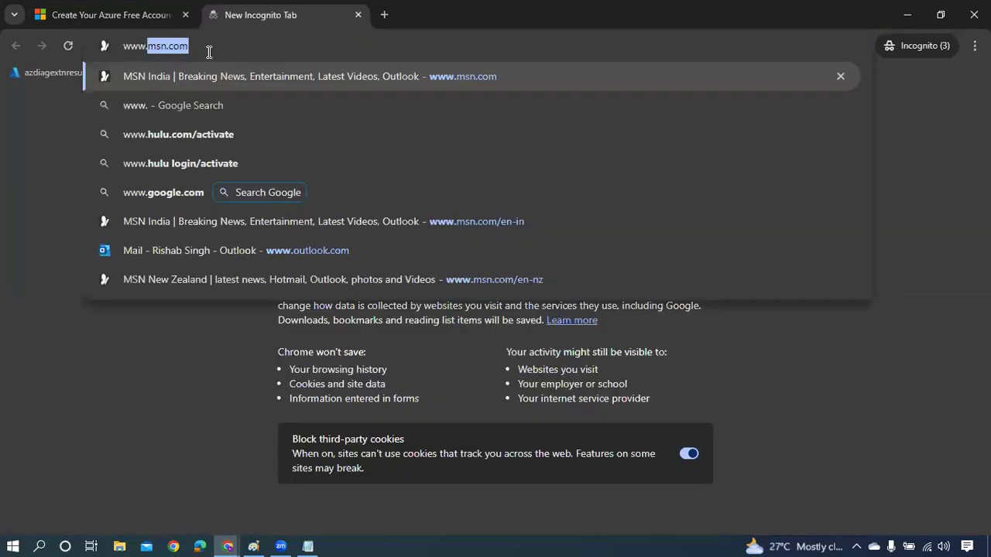
type("ou")
key("Return")
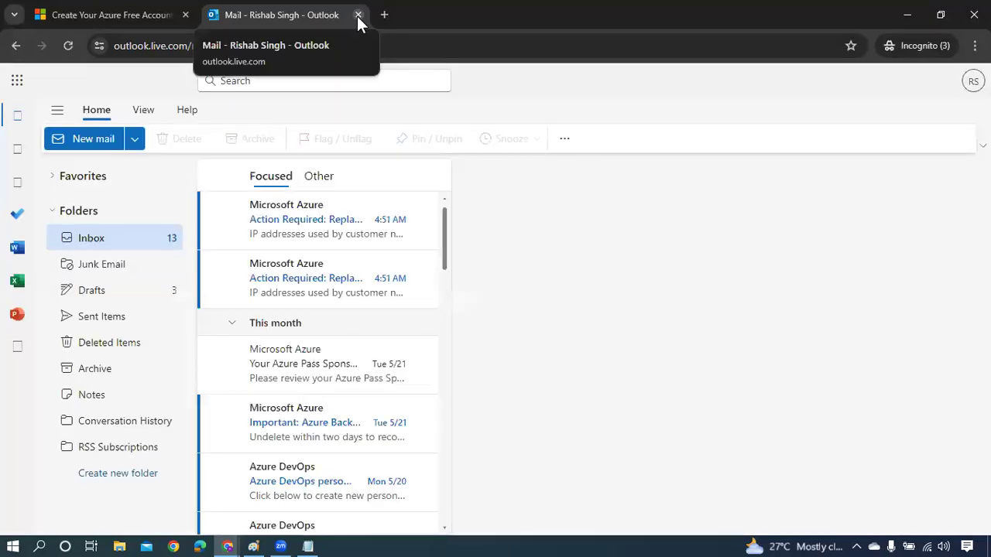
left_click(357, 15)
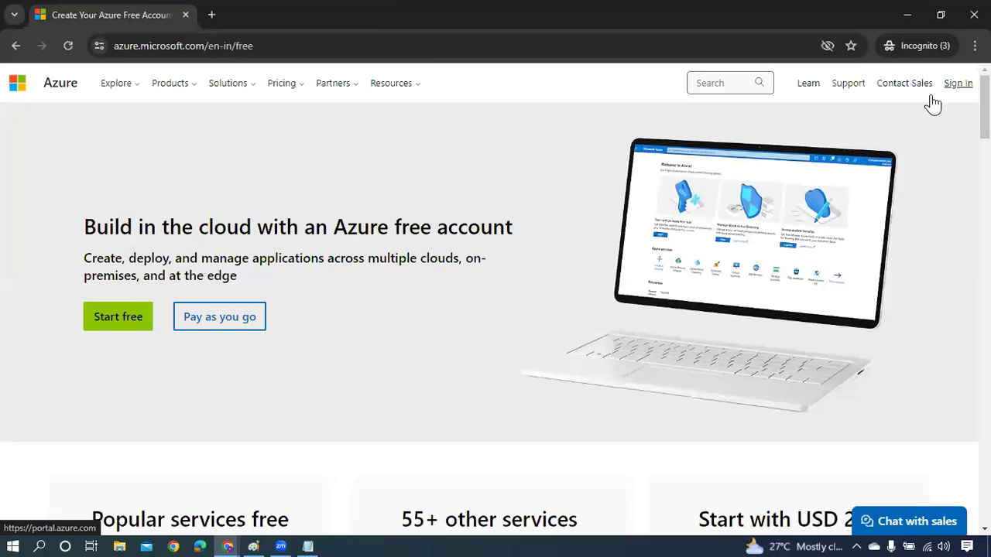
left_click(225, 544)
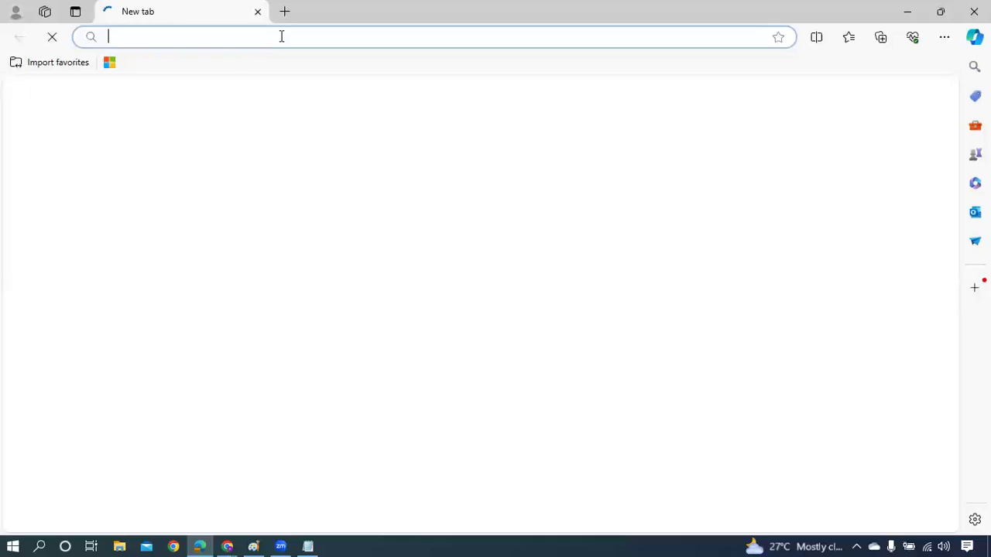
left_click(281, 36)
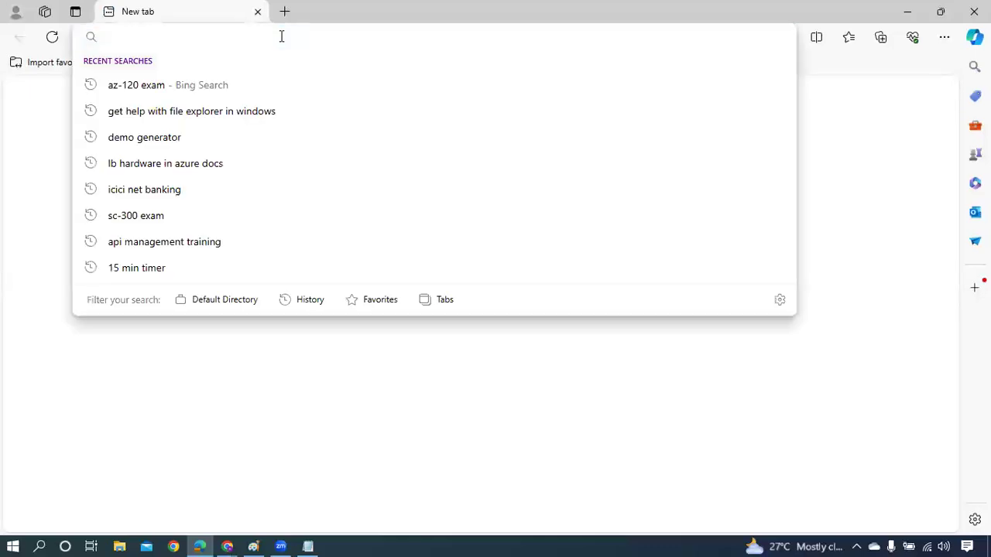
type("www")
key("Return")
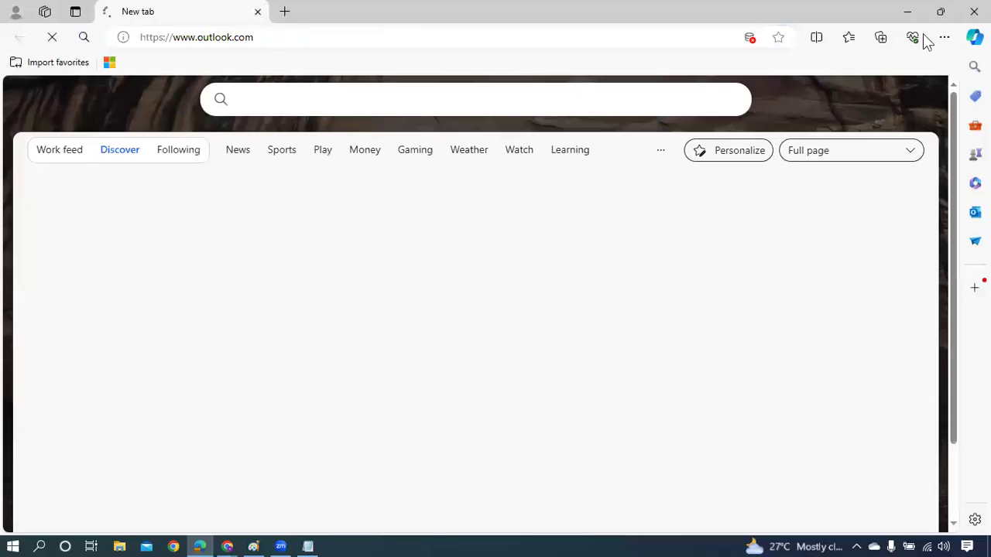
Open a new InPrivate window in Edge.
double_click(373, 38)
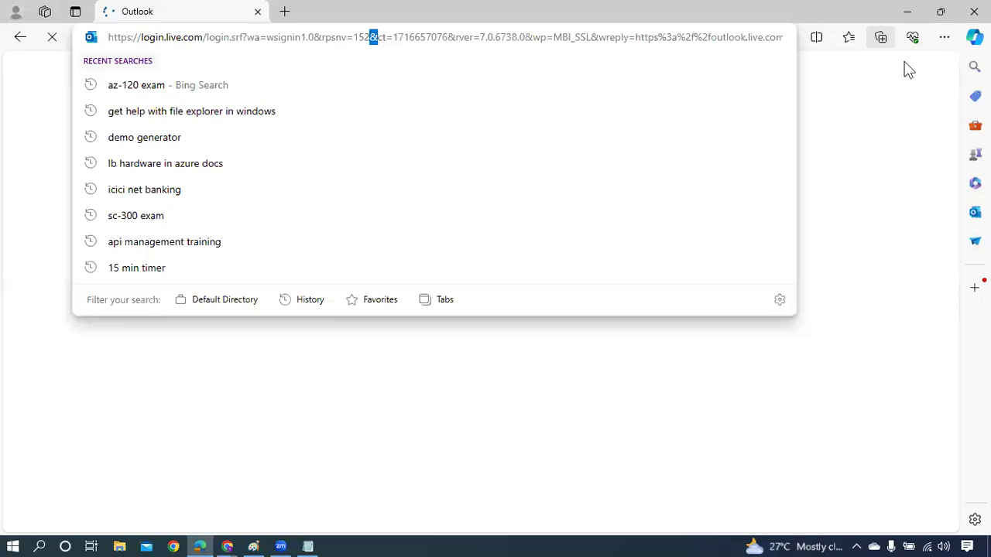
key("alt+f")
key("Return")
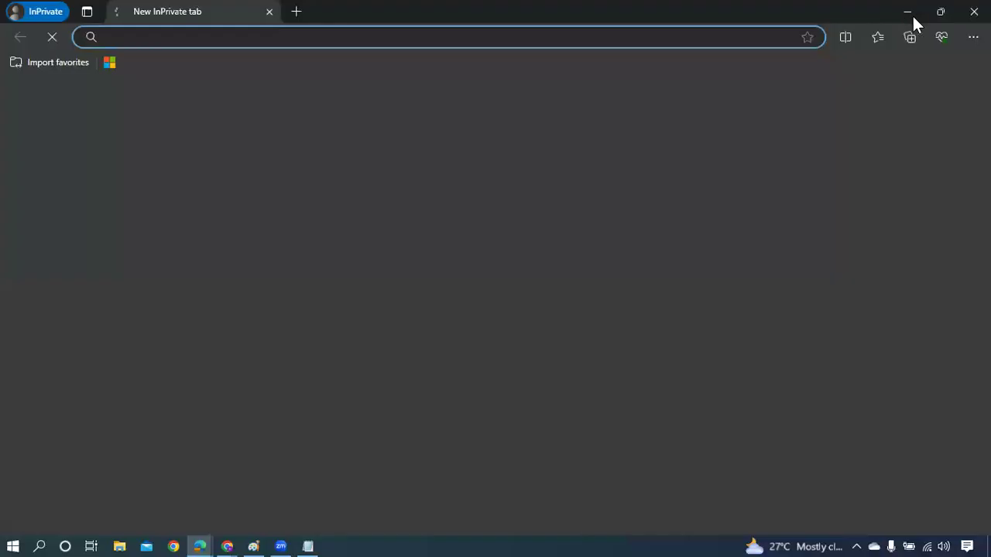
Switch back to the InPrivate window and open the pasted Outlook address.
left_click(964, 14)
left_click(228, 547)
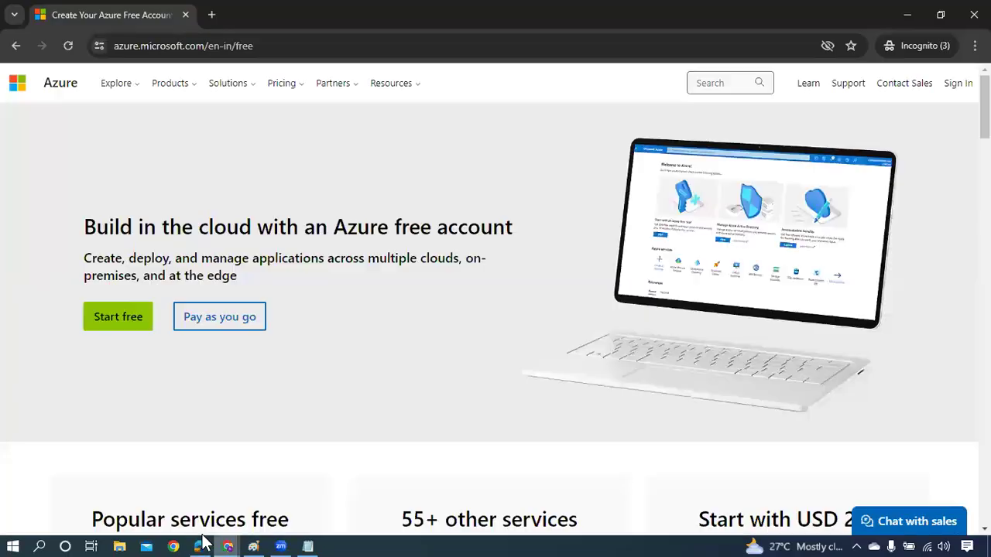
key("alt+Tab")
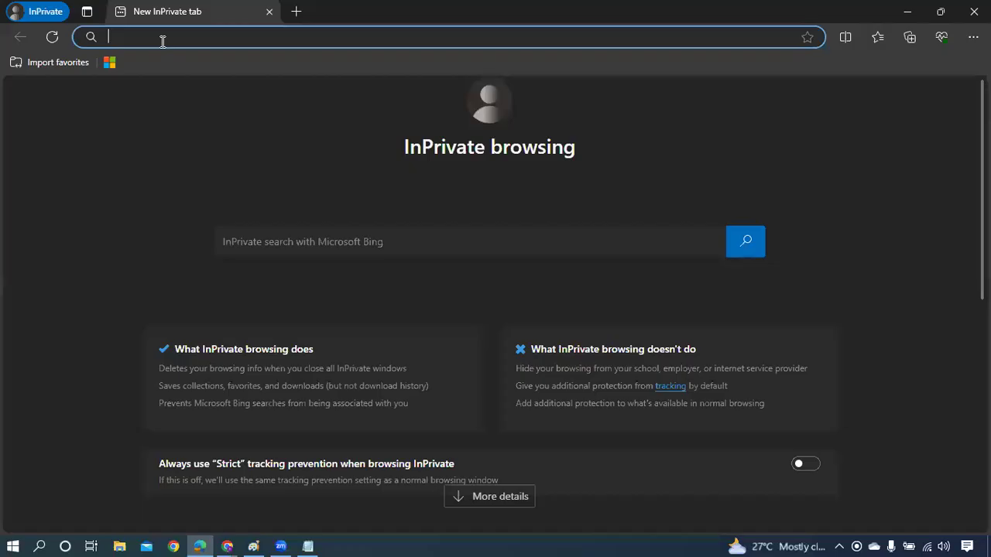
type("www.outlook.com")
key("Return")
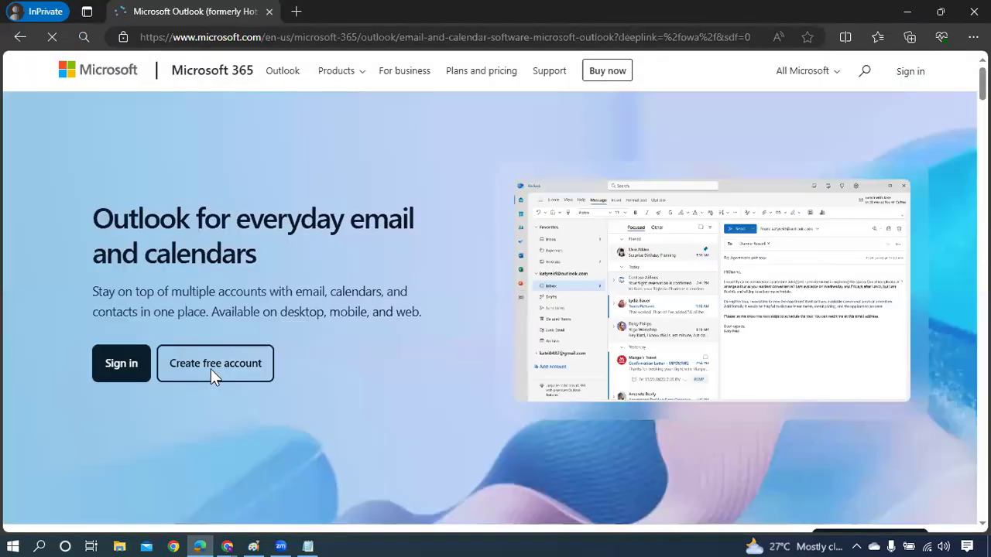
Open the free Outlook account sign-up form, inspect its email domain options, and close the Outlook tabs.
left_click(212, 370)
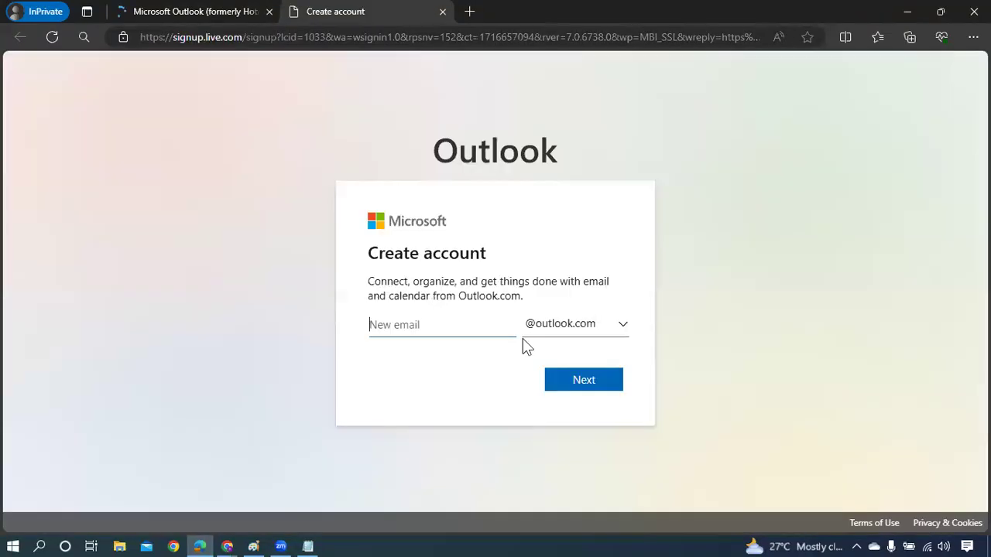
left_click(619, 335)
left_click(624, 329)
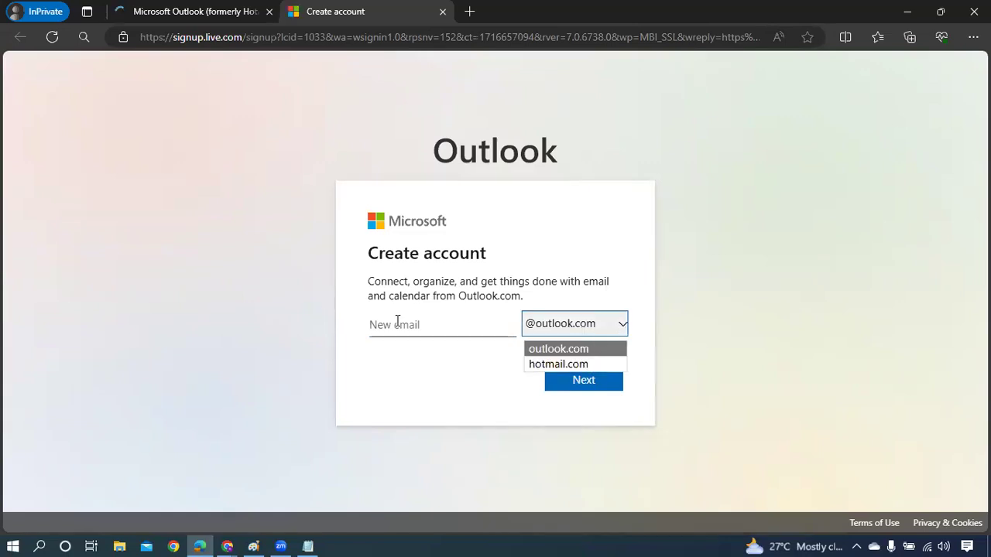
left_click(268, 15)
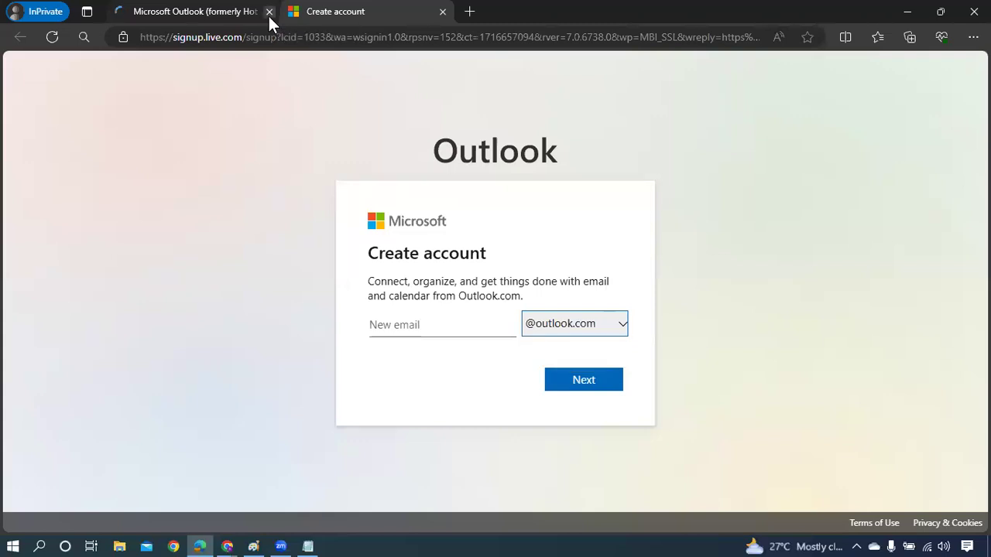
left_click(268, 14)
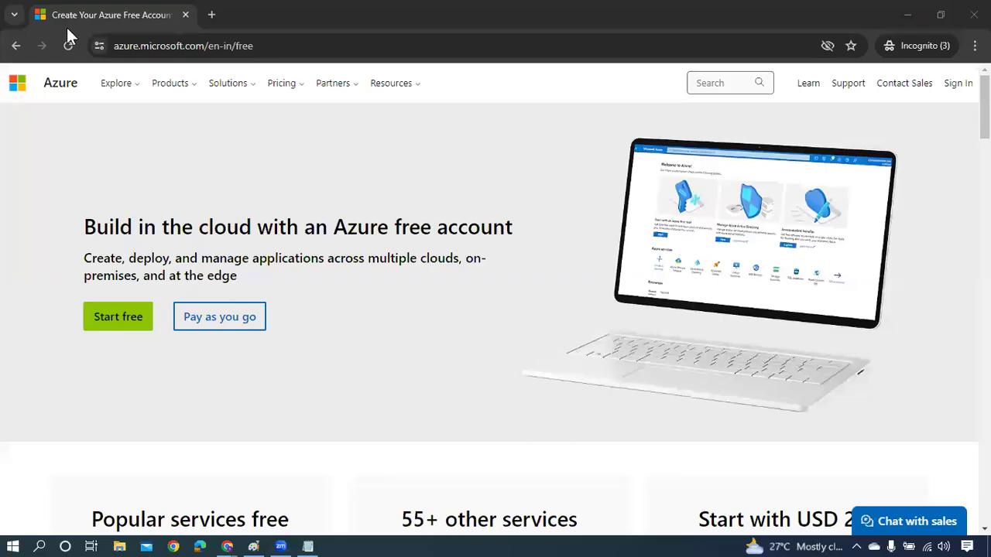
Try to start the Azure free account sign-up and highlight the eligibility message before going back.
left_click(109, 325)
left_click(109, 325)
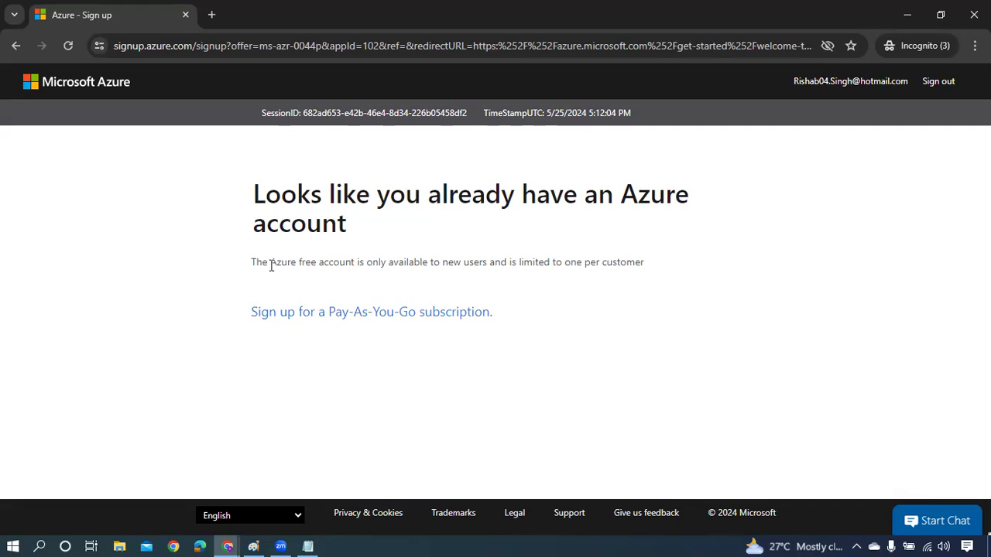
left_click_drag(271, 262, 631, 313)
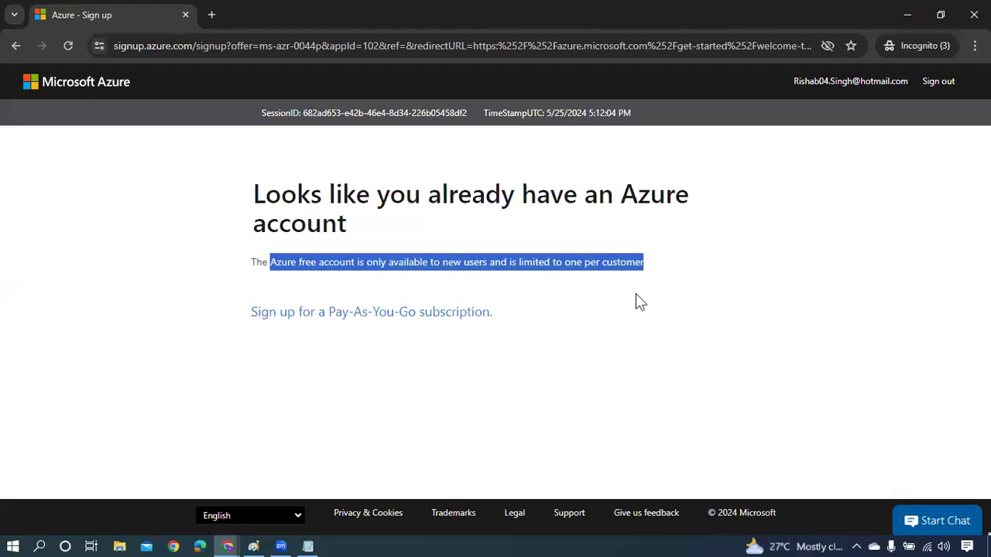
left_click(16, 48)
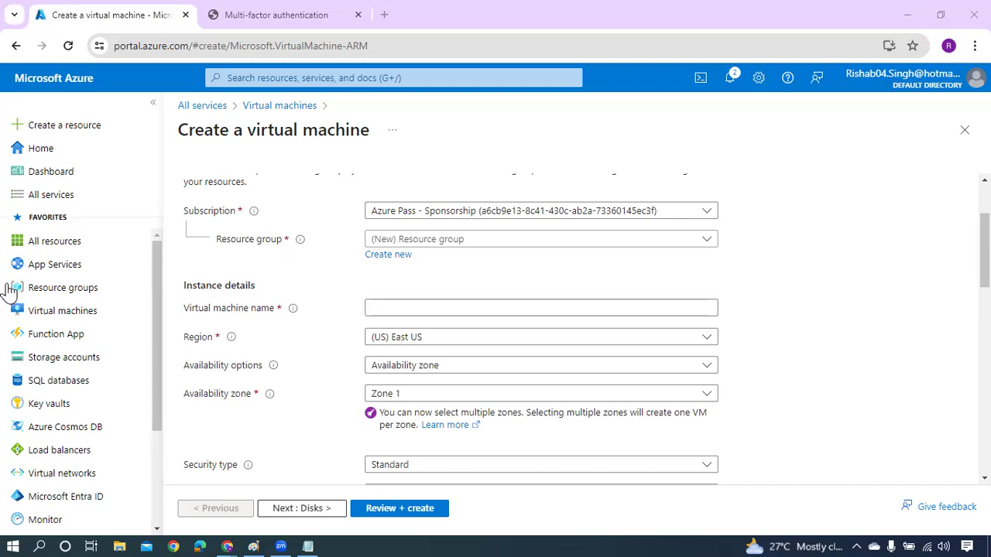
Search the portal for subscriptions and open the Azure Pass - Sponsorship subscription.
left_click(311, 79)
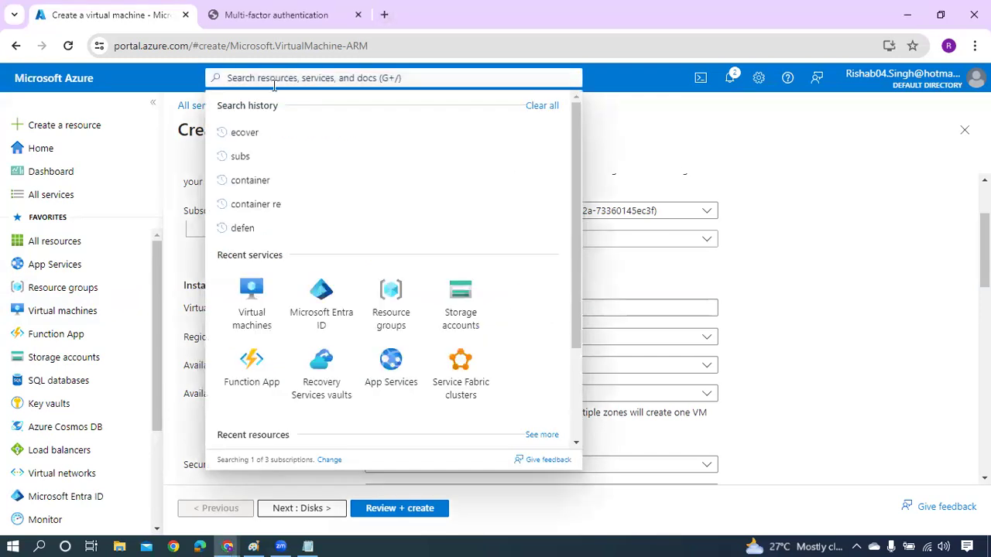
type("subs")
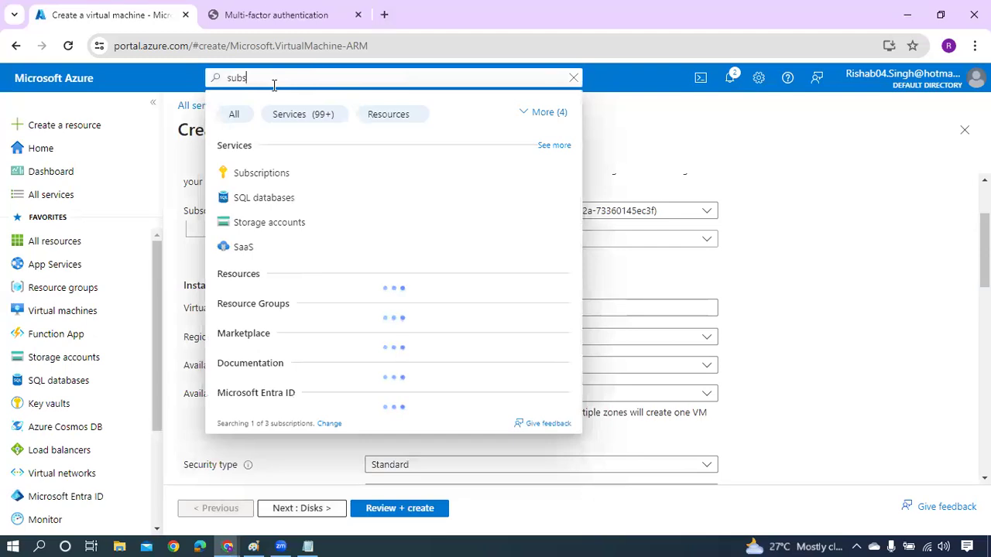
left_click(273, 172)
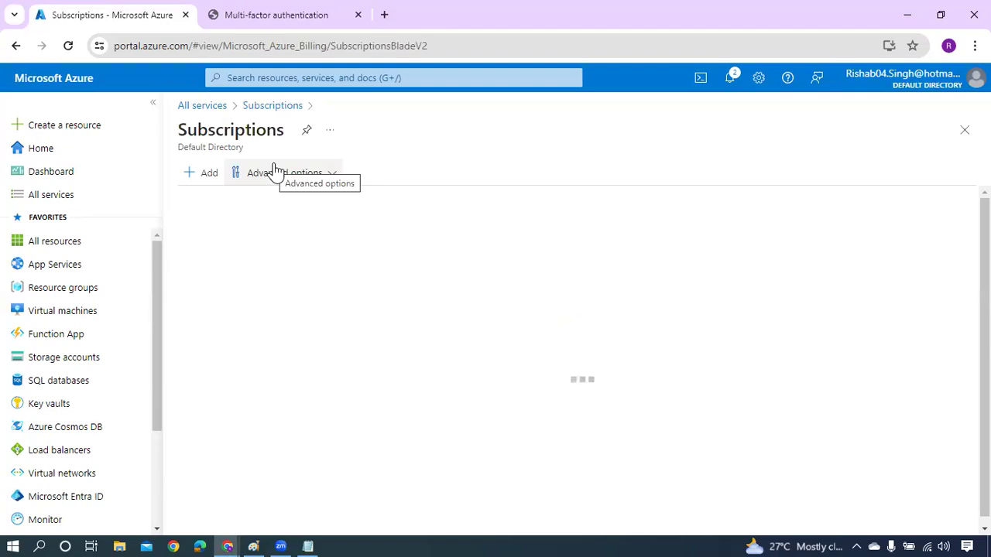
left_click(217, 286)
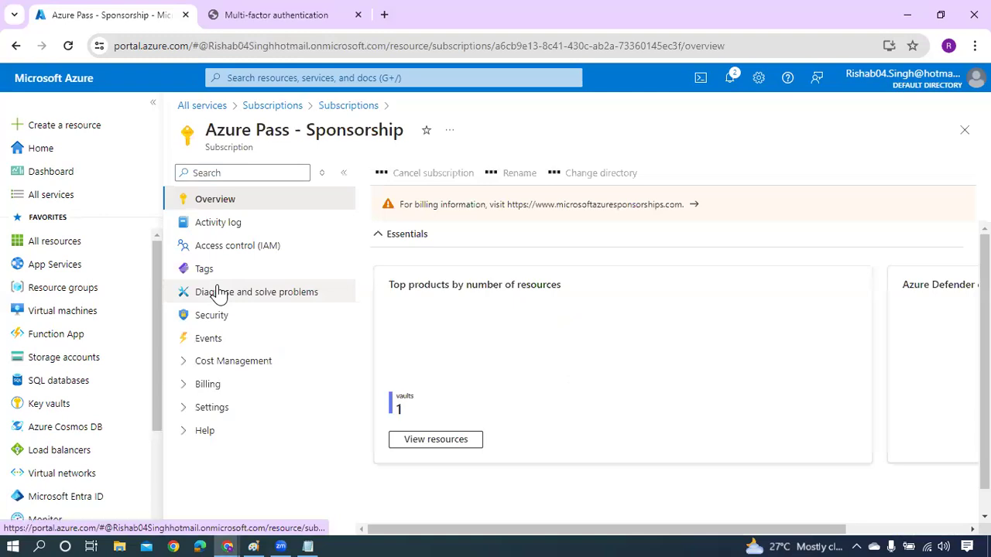
Open the sponsorship billing site's balance page, signing in with the account e-mail, and highlight remaining credit and offer expiry.
left_click(415, 208)
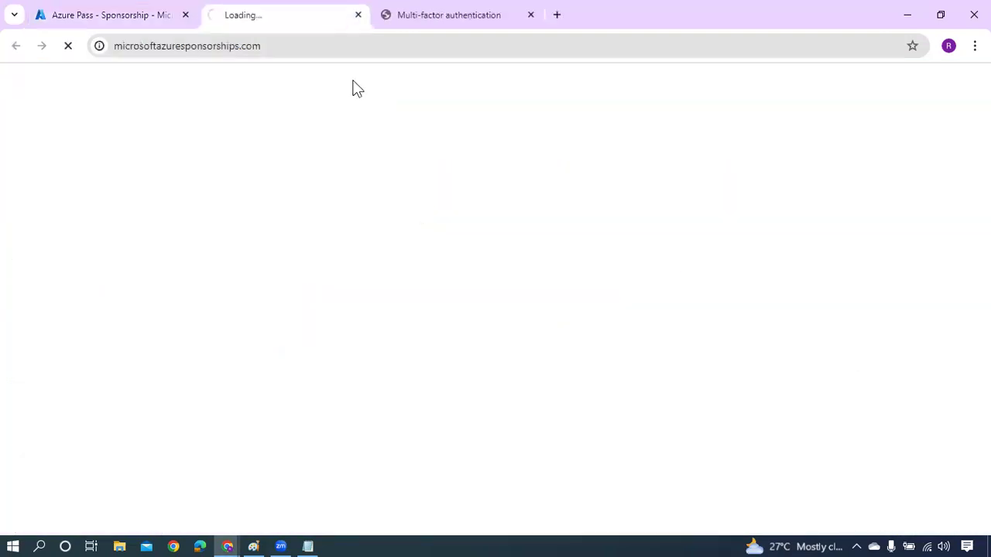
left_click(436, 14)
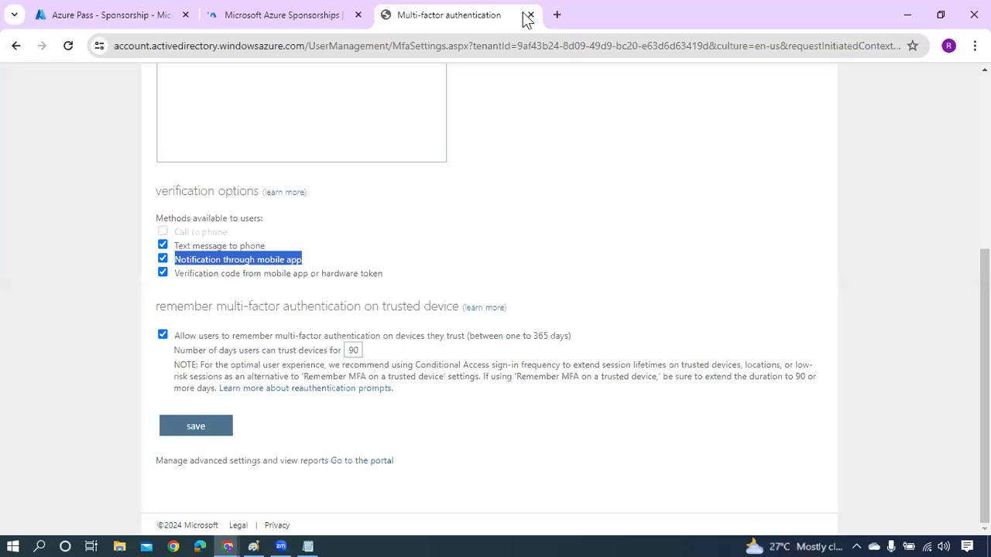
left_click(314, 17)
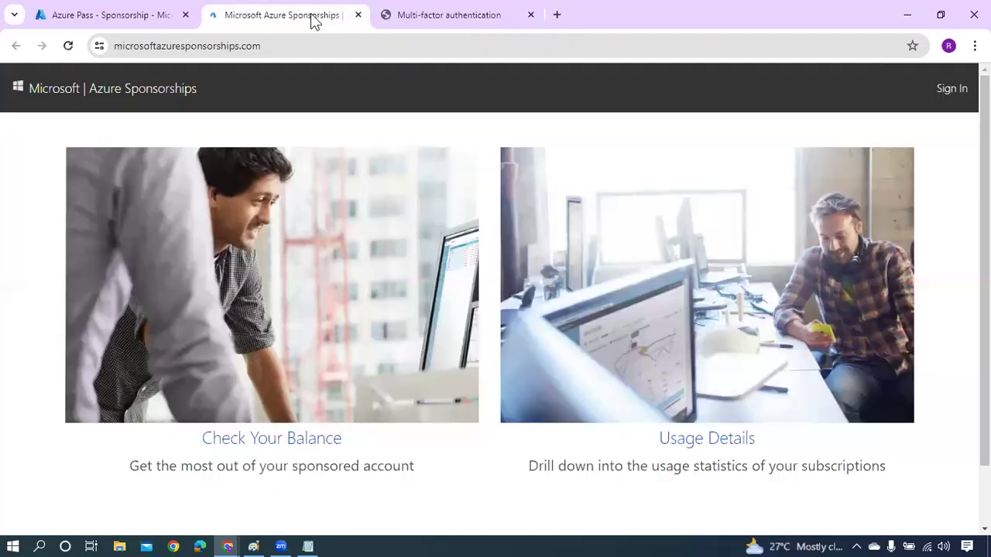
left_click(252, 443)
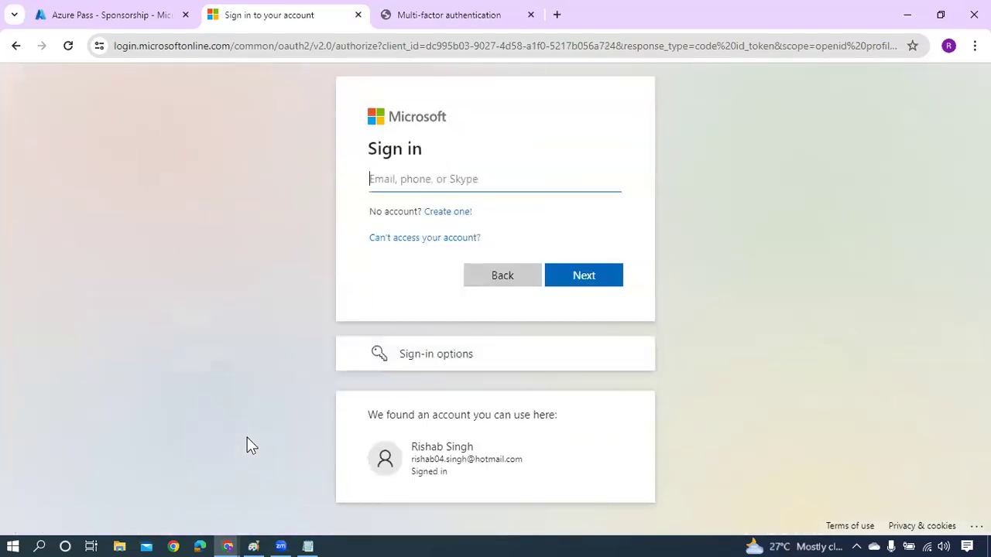
left_click(507, 175)
left_click(701, 182)
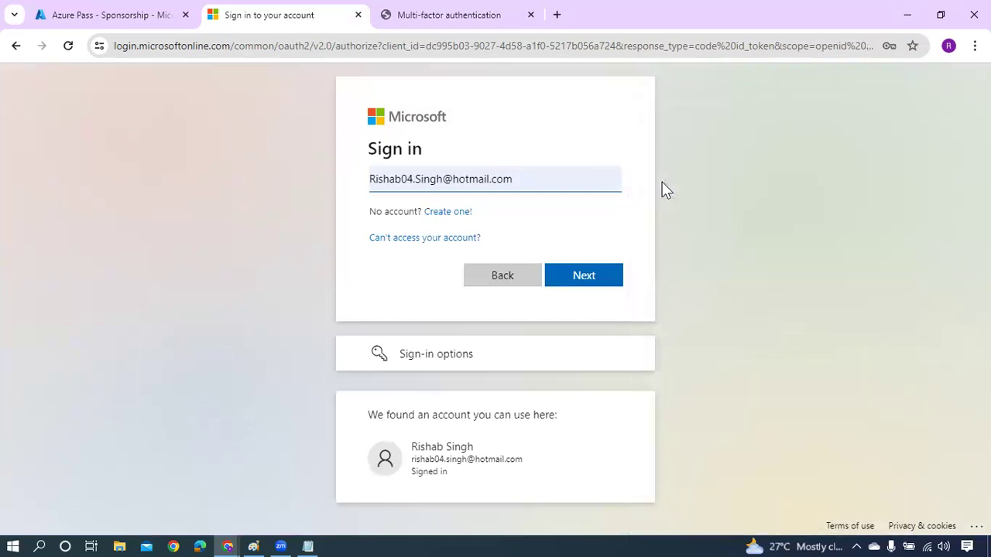
left_click(598, 285)
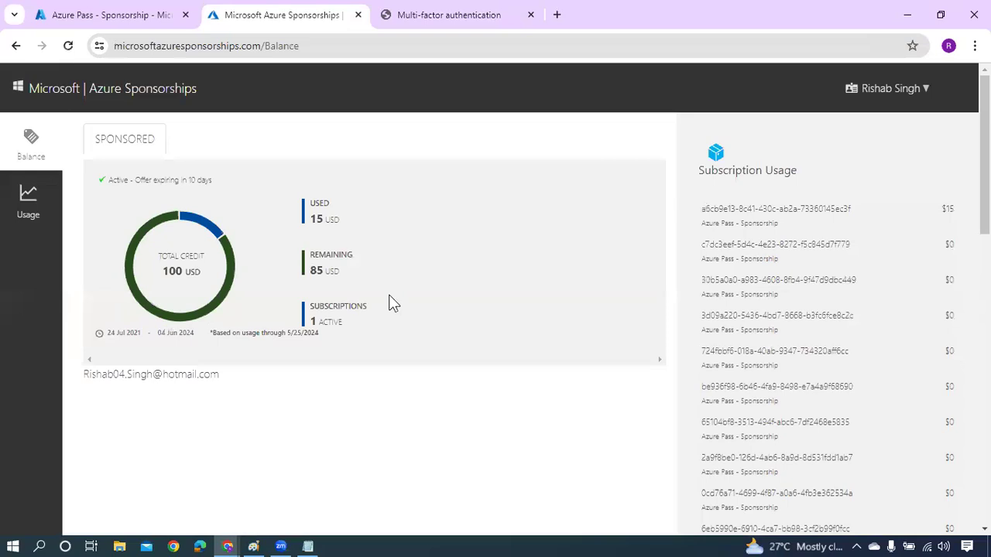
left_click_drag(311, 255, 350, 286)
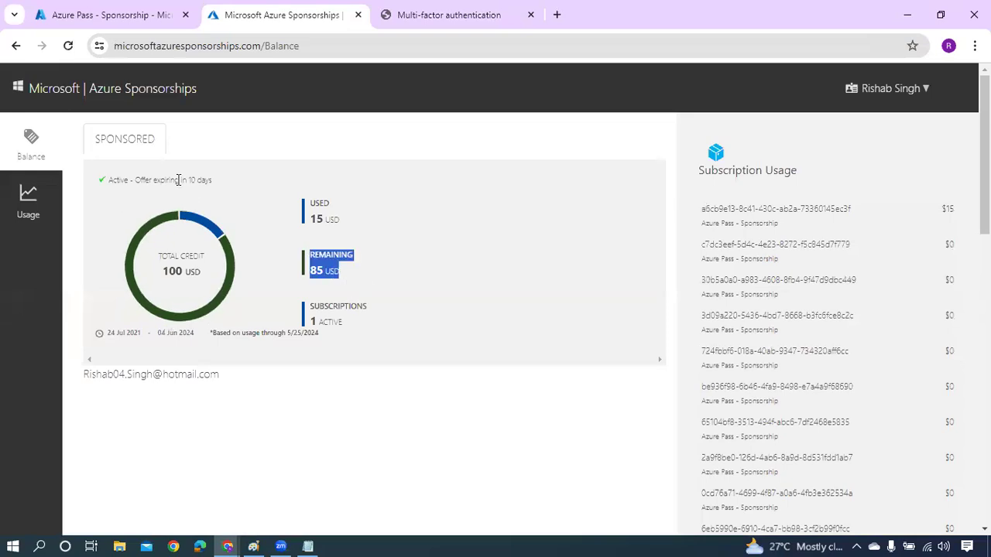
left_click_drag(180, 179, 279, 182)
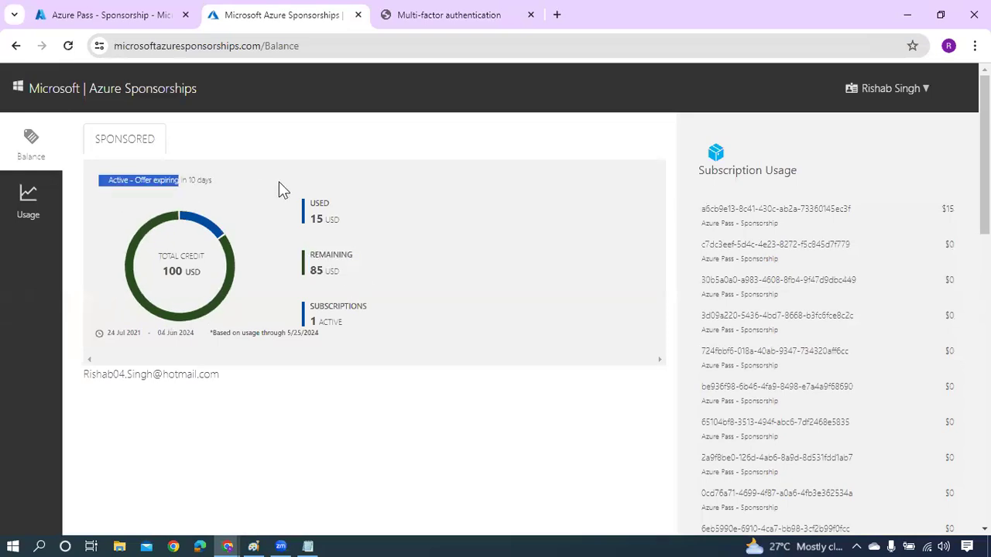
Return to the portal tab and open the Virtual machines list from All services.
left_click(54, 11)
left_click(38, 195)
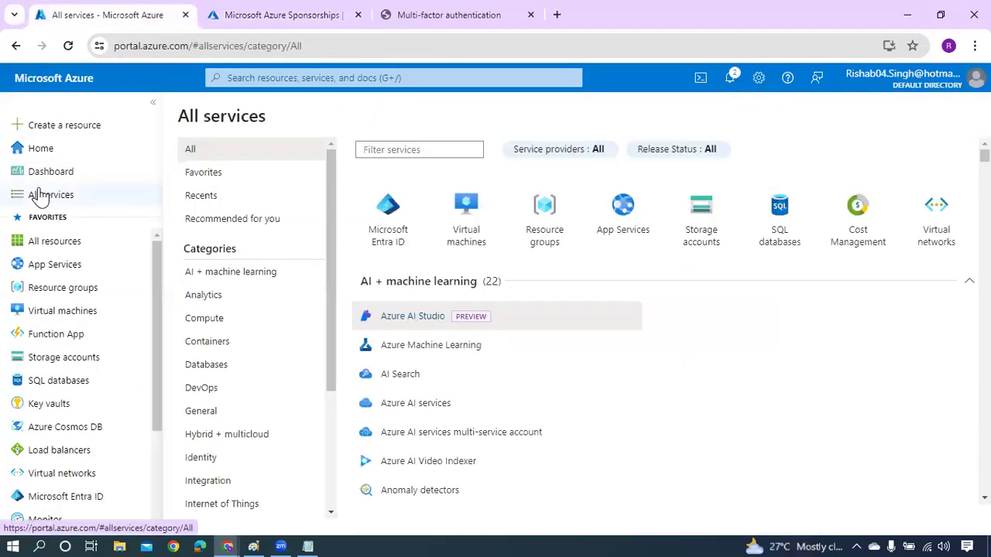
left_click(463, 235)
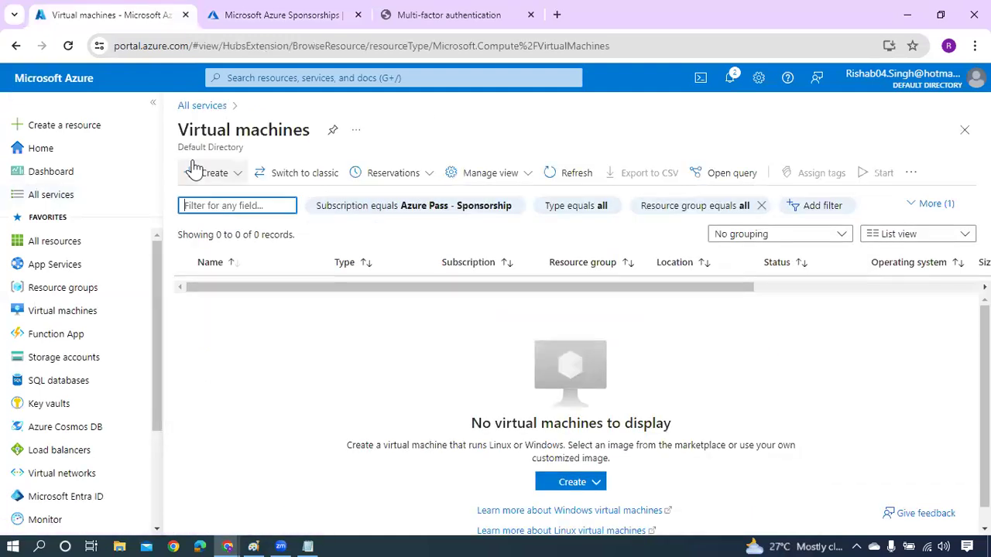
left_click(193, 171)
Search for Subscriptions again and reopen the Azure Pass - Sponsorship subscription overview.
left_click(239, 78)
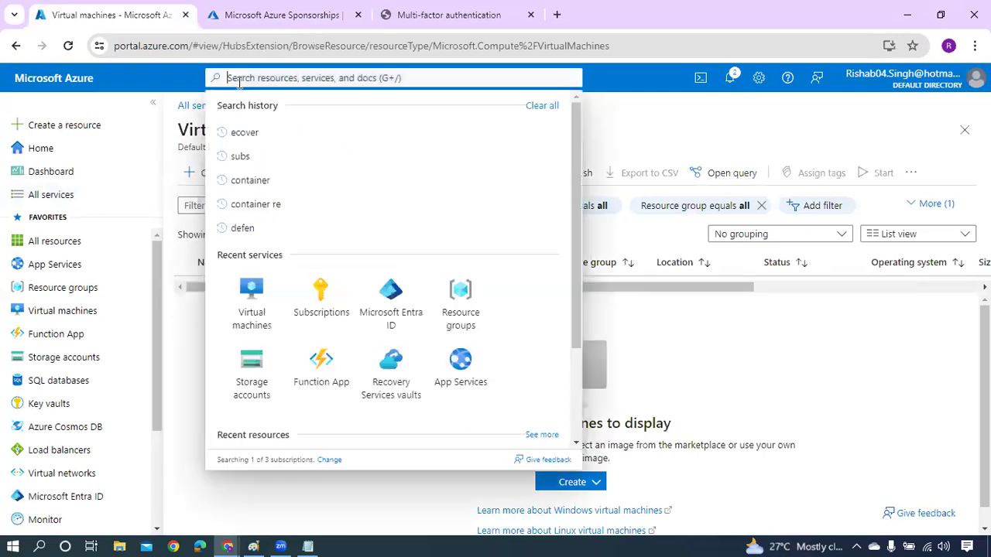
type("subs")
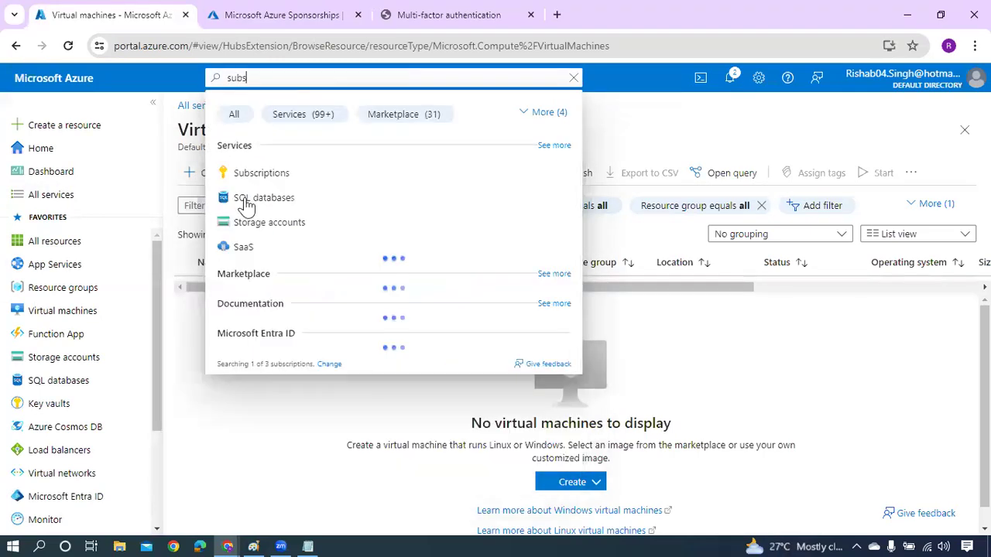
left_click(245, 172)
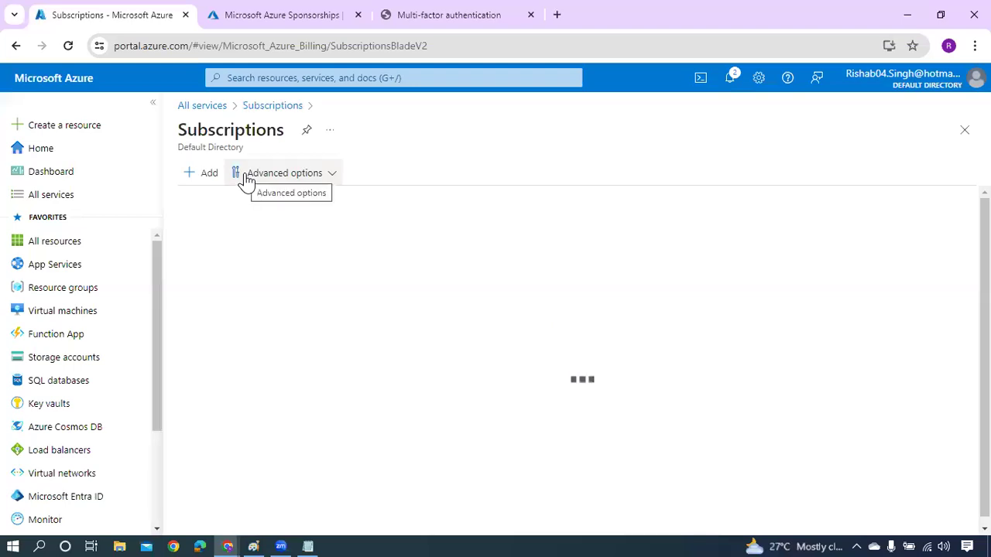
left_click(235, 285)
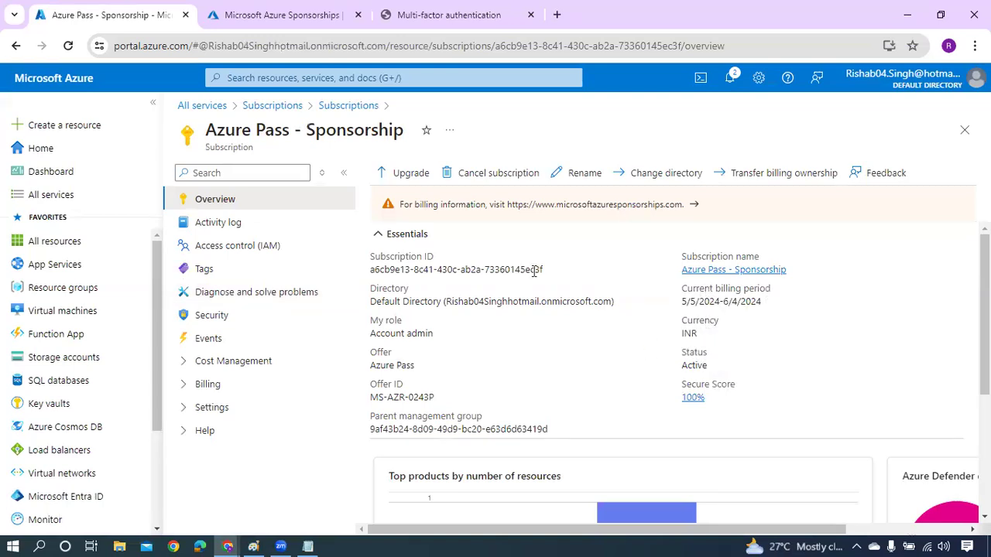
Reopen the sponsorship balance page, then close the extra sponsorship and multi-factor authentication tabs.
left_click(488, 206)
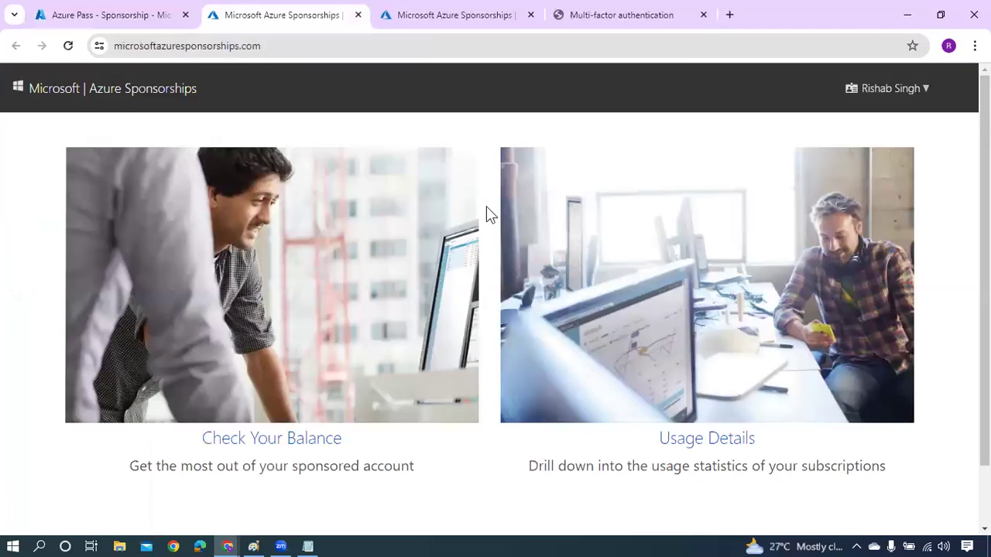
left_click(251, 446)
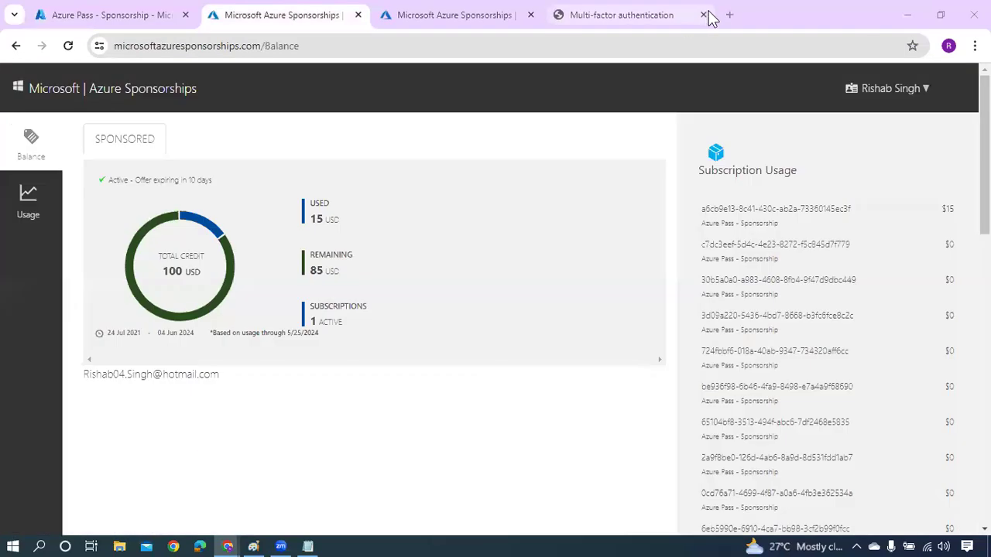
left_click(703, 15)
left_click(482, 20)
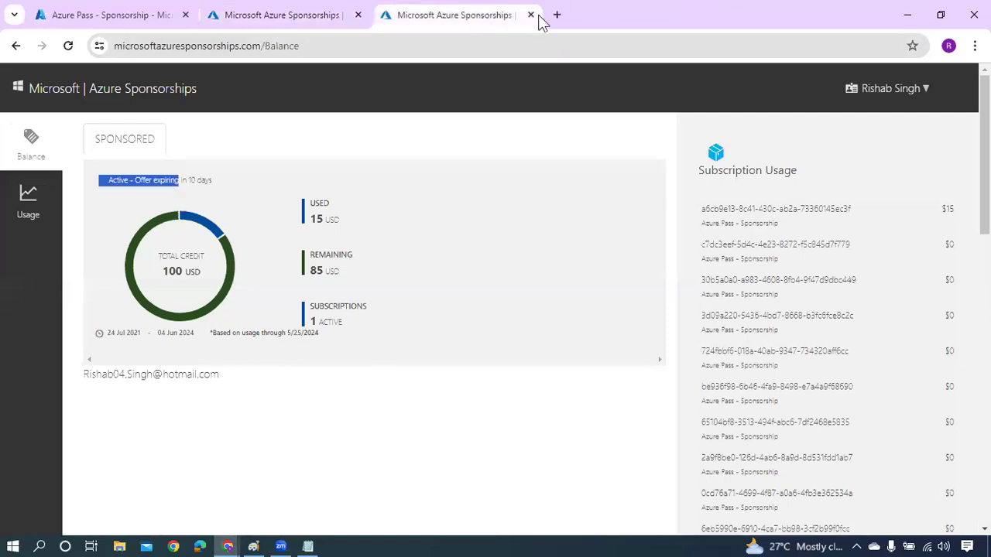
key("ctrl+w")
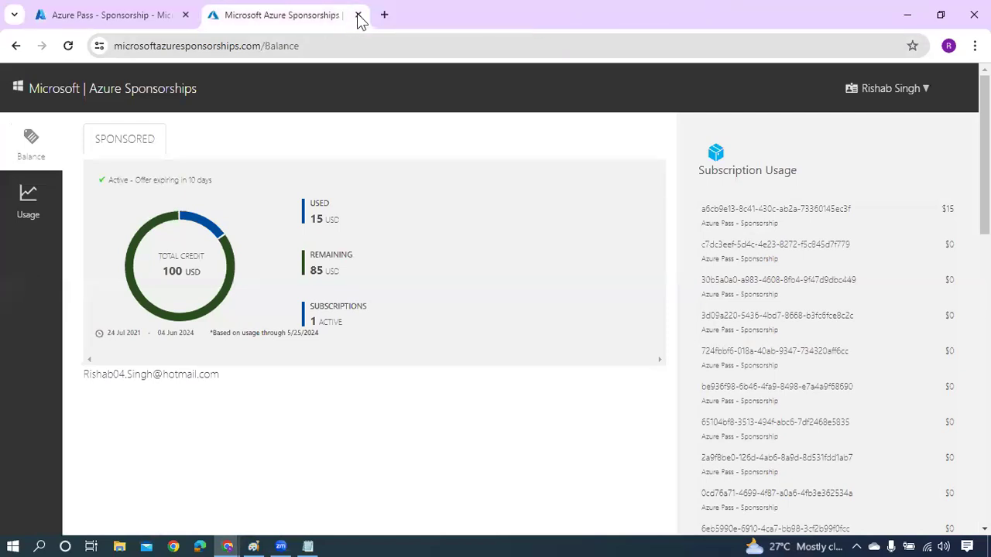
left_click(357, 15)
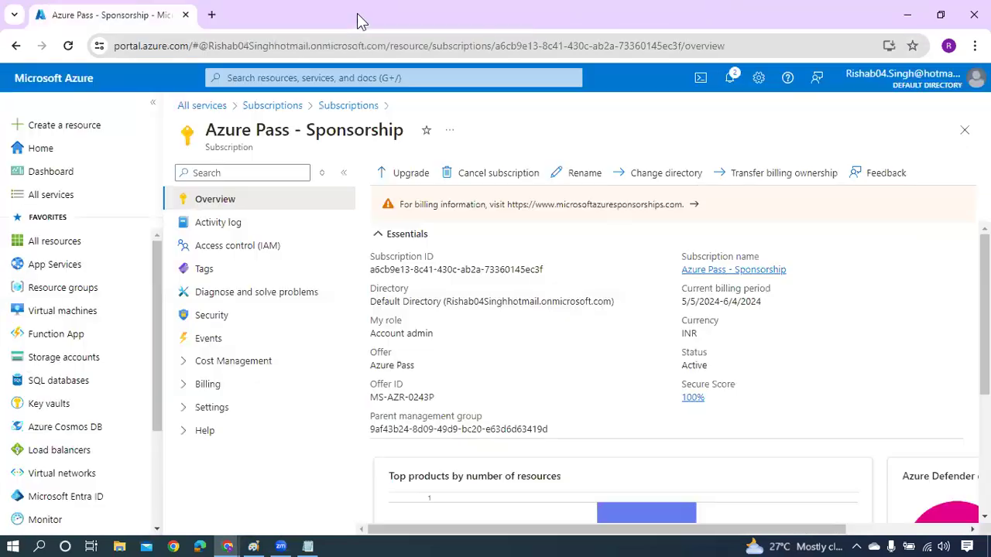
Highlight the subscription's billing period, currency and status, then open the Virtual machines list.
double_click(717, 363)
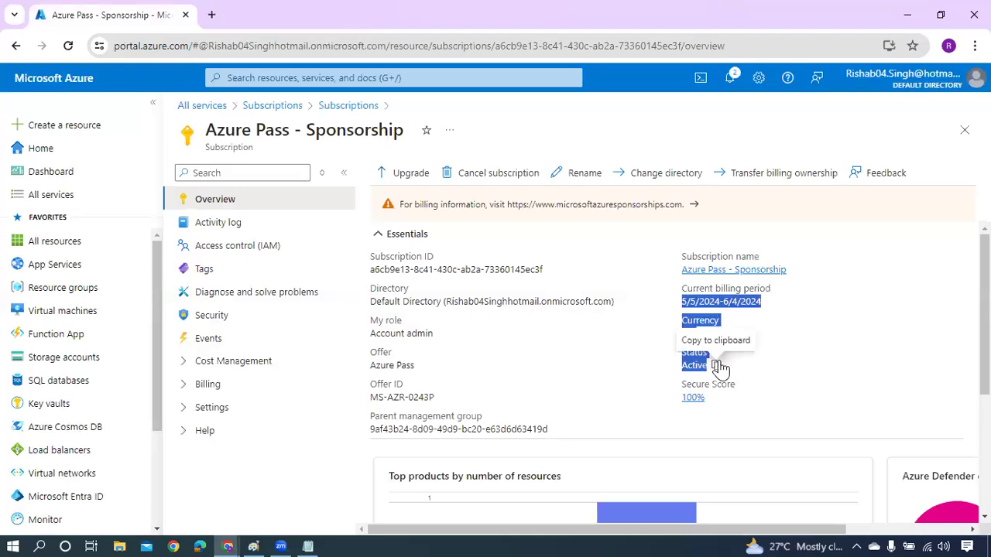
left_click(46, 317)
left_click(212, 173)
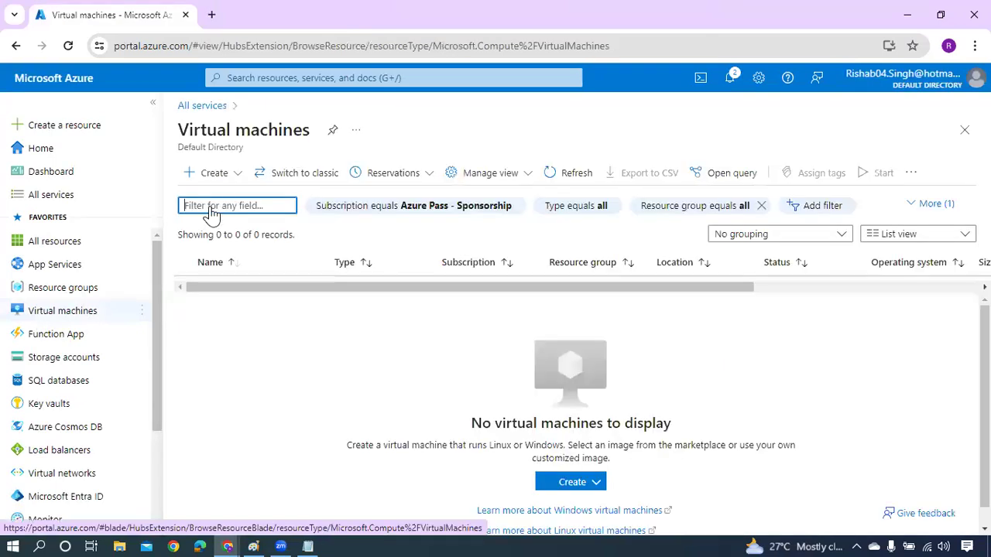
Start creating a virtual machine and create a new resource group named RG for it.
left_click(232, 200)
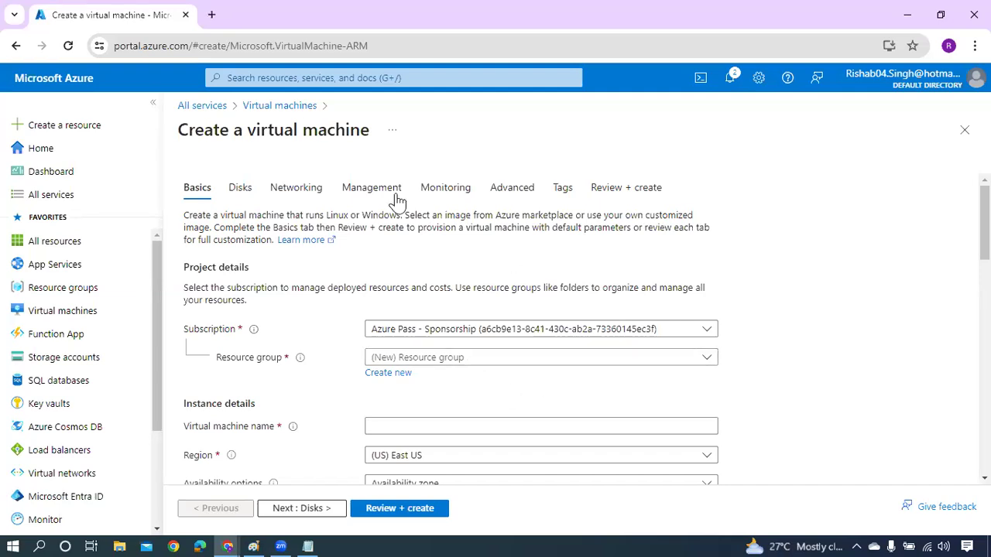
left_click_drag(203, 130, 317, 130)
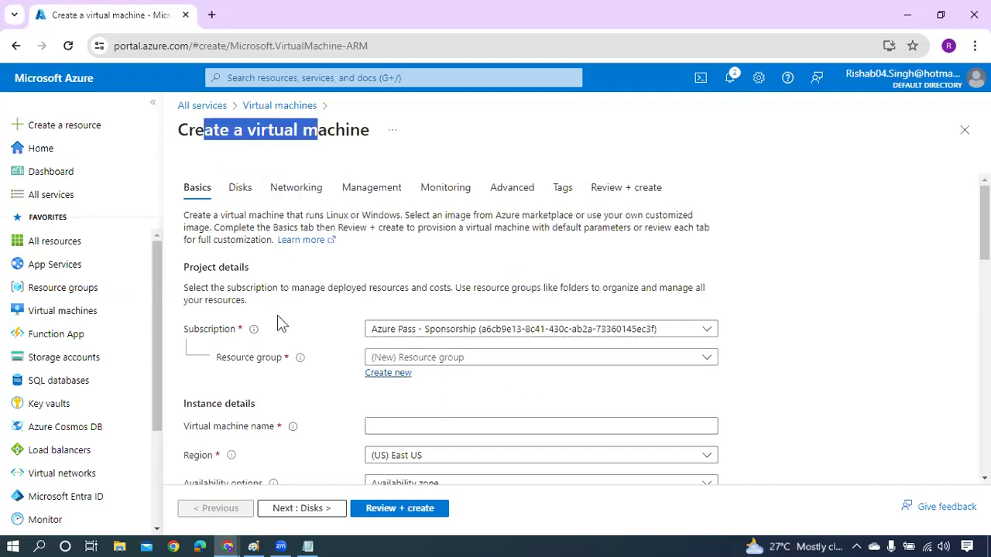
left_click(394, 379)
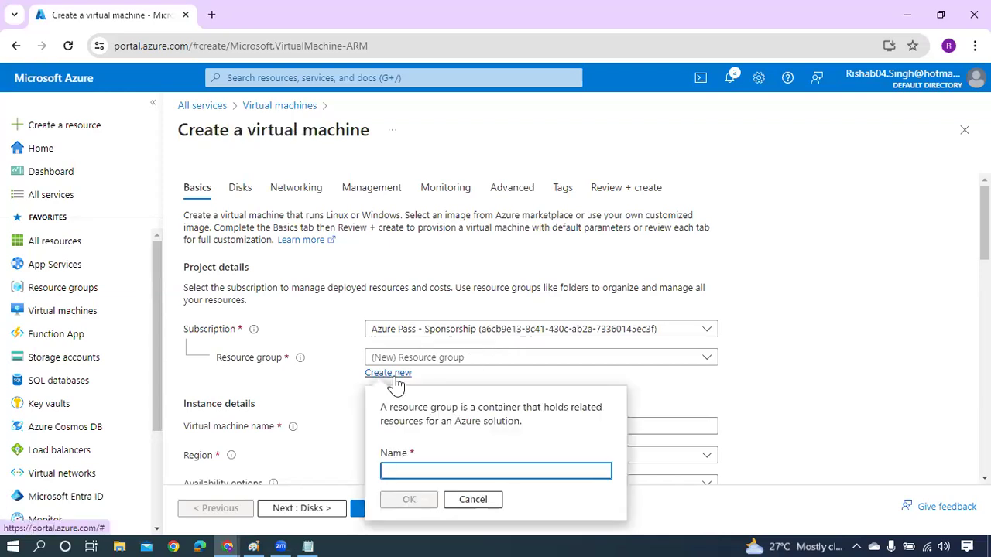
type("RG")
left_click(405, 500)
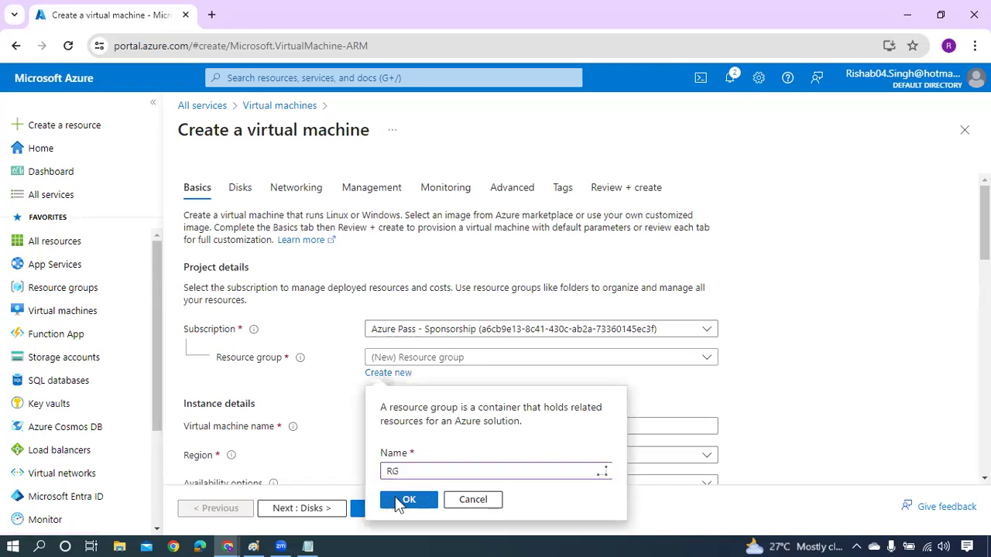
Name the virtual machine Onprem-VM and set availability options to No infrastructure redundancy required.
left_click(368, 425)
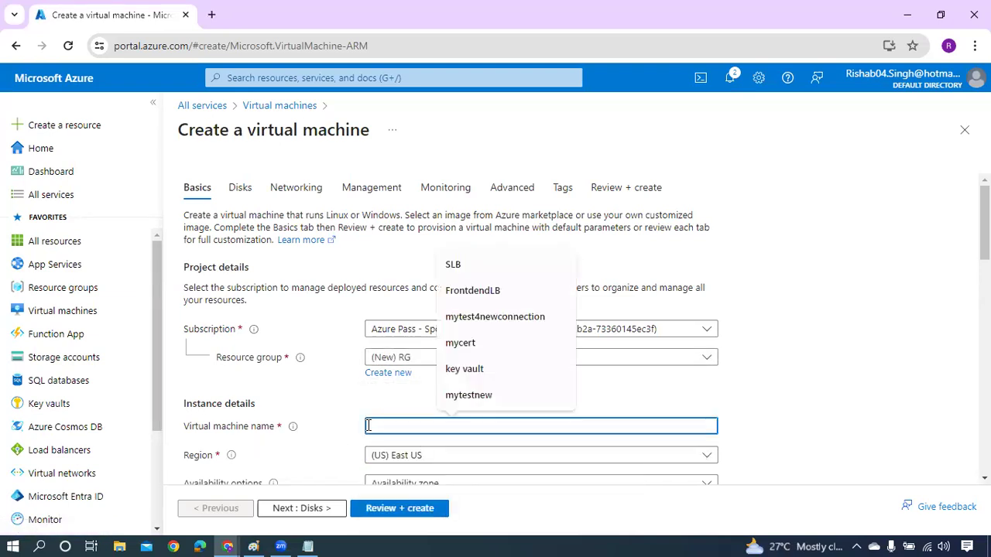
type("Onprem-VM")
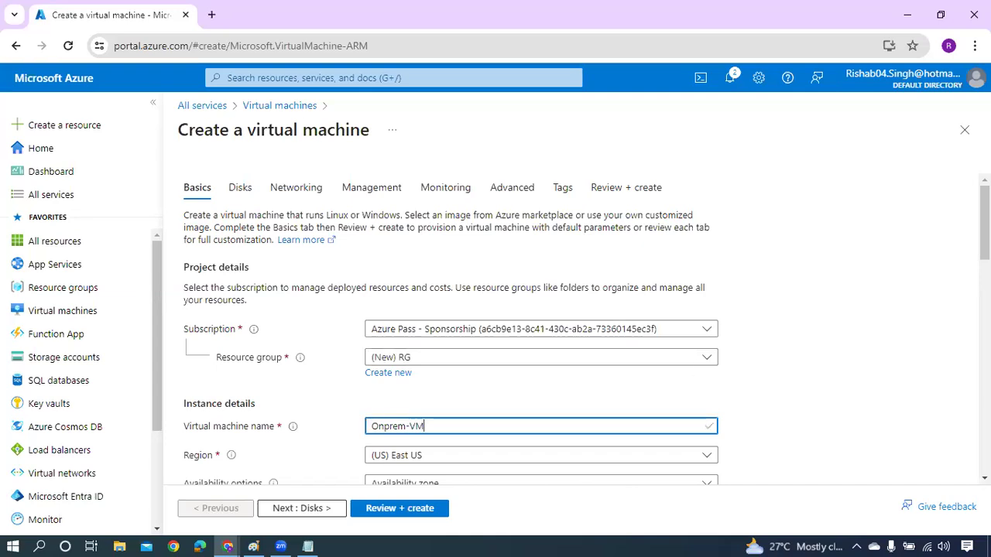
scroll(542, 257, "down", 3)
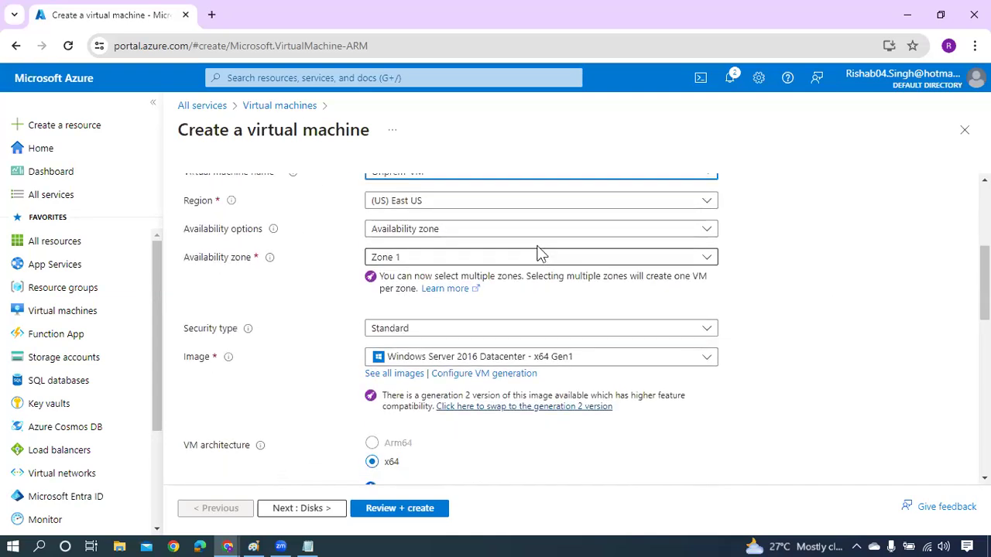
left_click(489, 233)
left_click(475, 257)
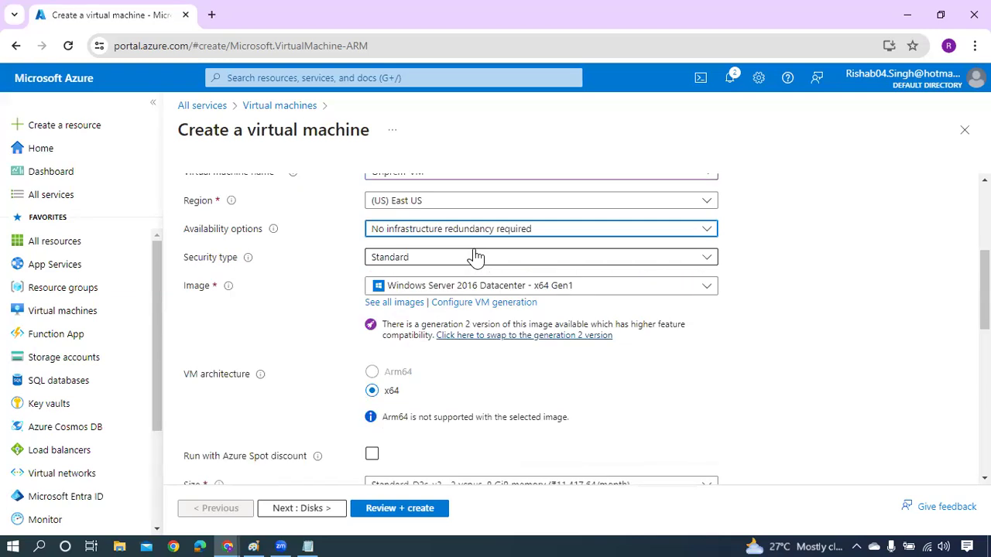
left_click(503, 206)
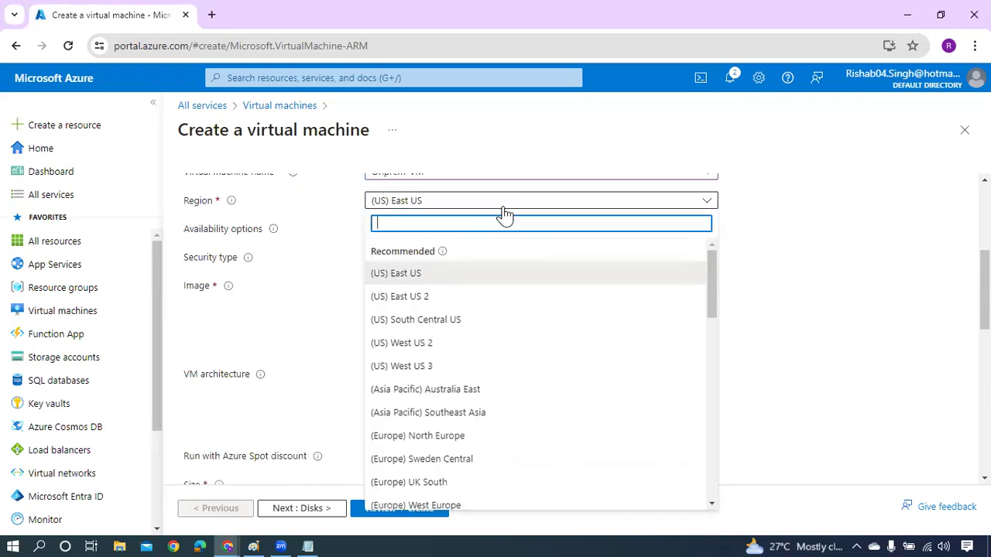
left_click(940, 292)
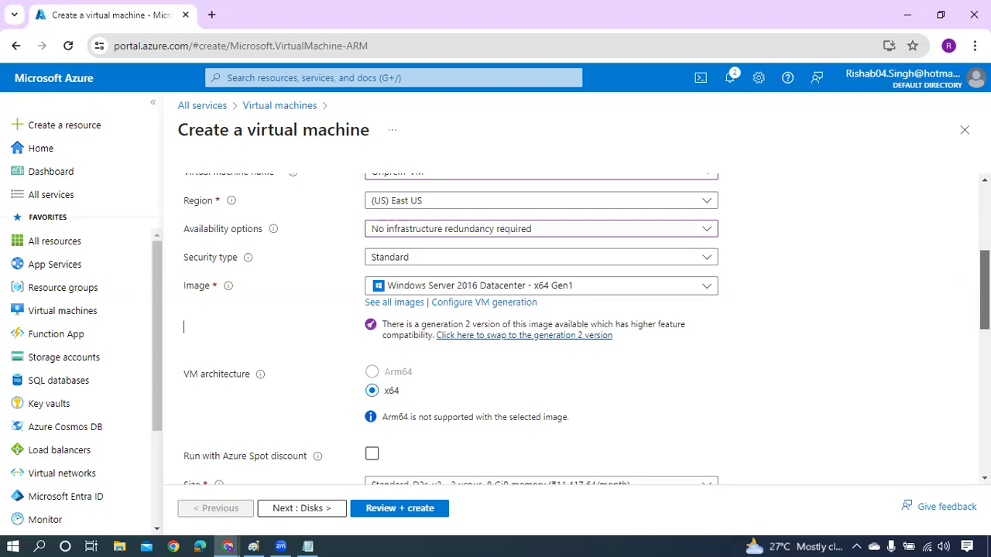
Enter the administrator account username, then type and confirm the administrator password.
scroll(184, 256, "down", 2)
scroll(184, 256, "up", 2)
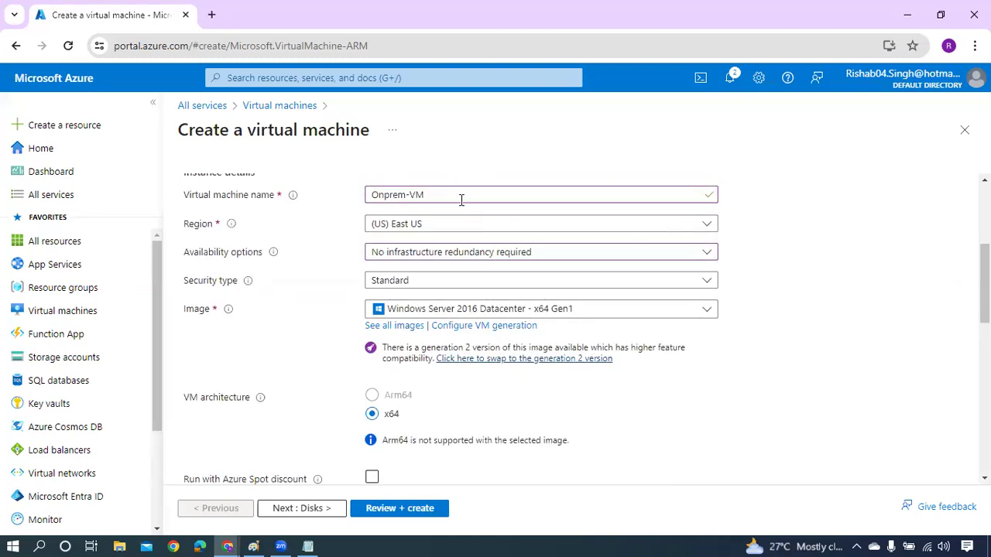
scroll(184, 350, "down", 5)
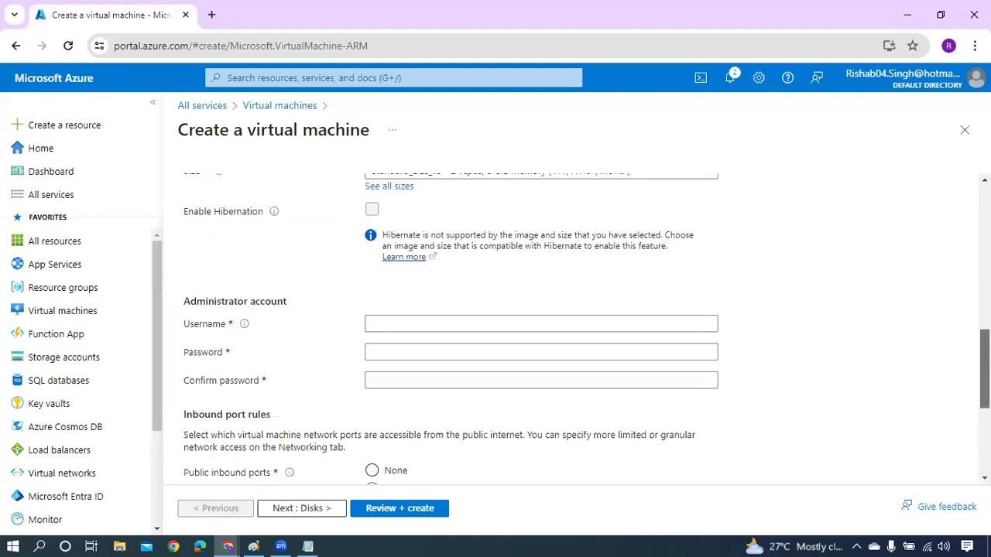
left_click(389, 324)
type("Rishab")
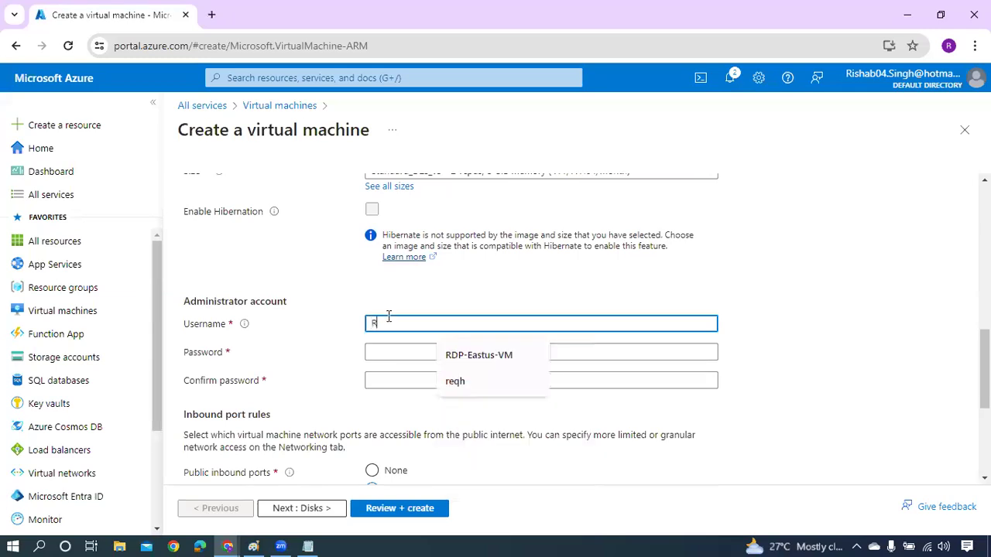
left_click(390, 350)
type("••••")
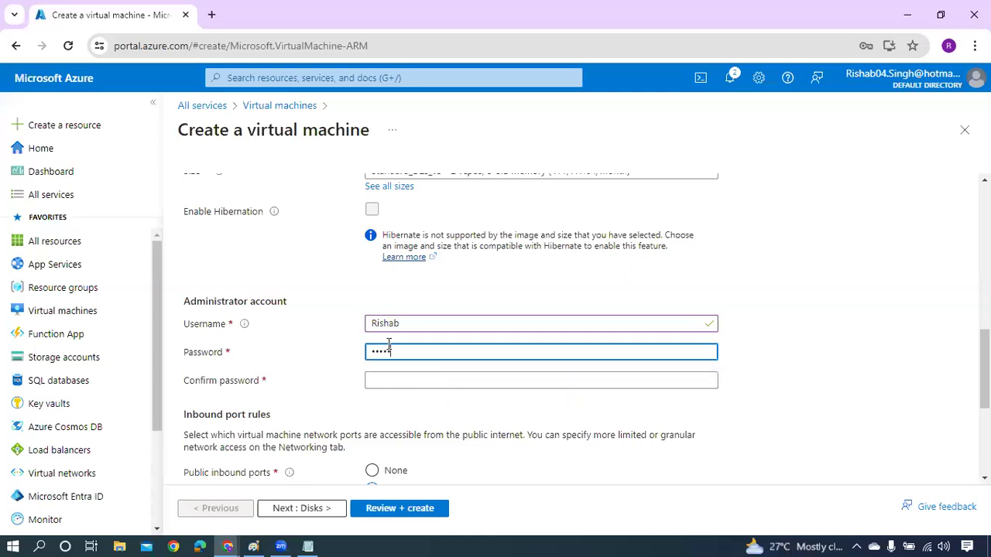
type("••••••")
key("Tab")
type("•••••")
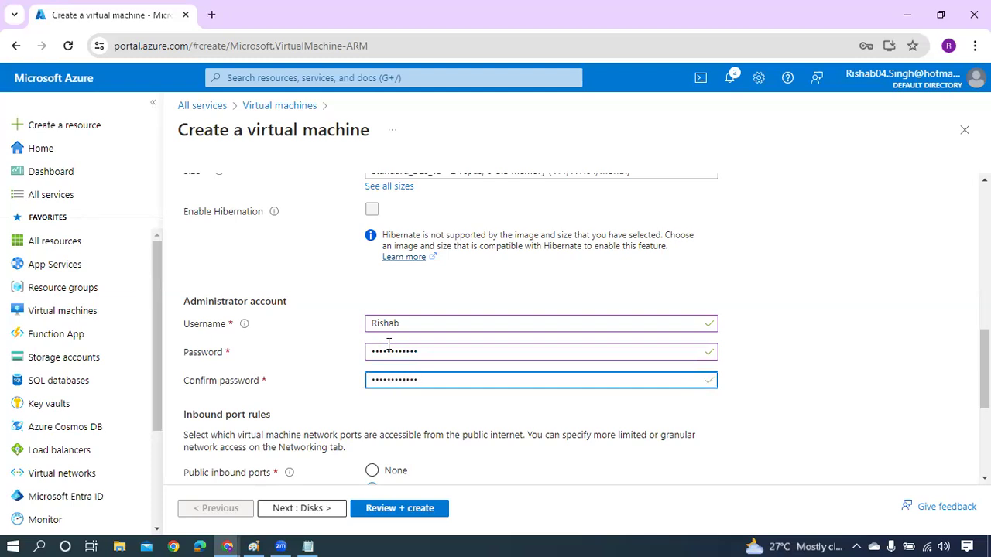
Run Review + create, check the Networking defaults, and create the virtual machine.
left_click(421, 520)
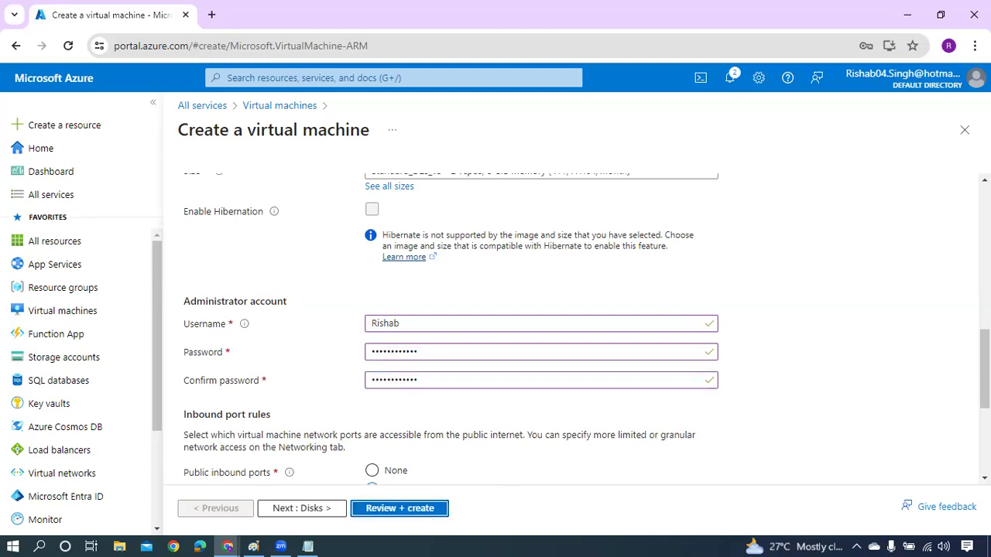
scroll(367, 279, "down", 3)
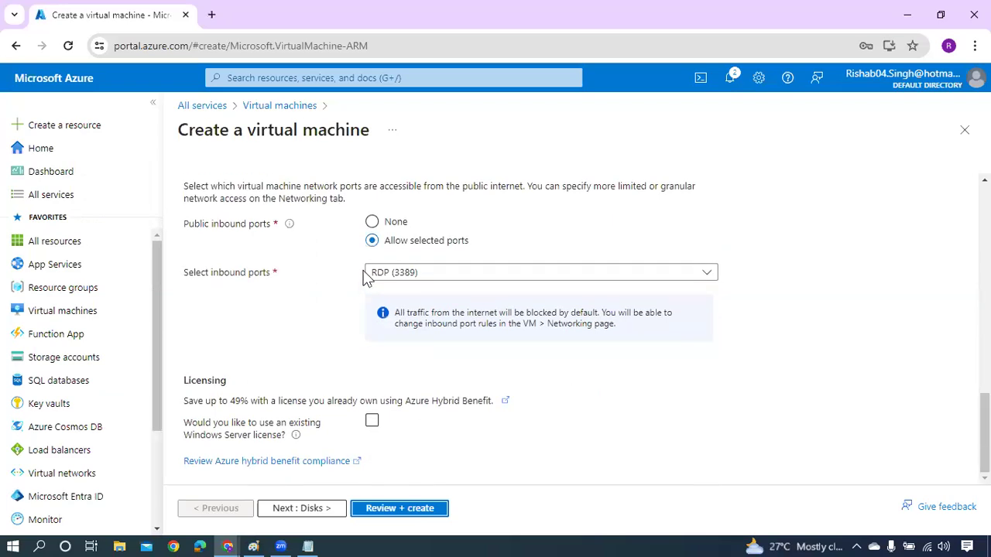
left_click(427, 505)
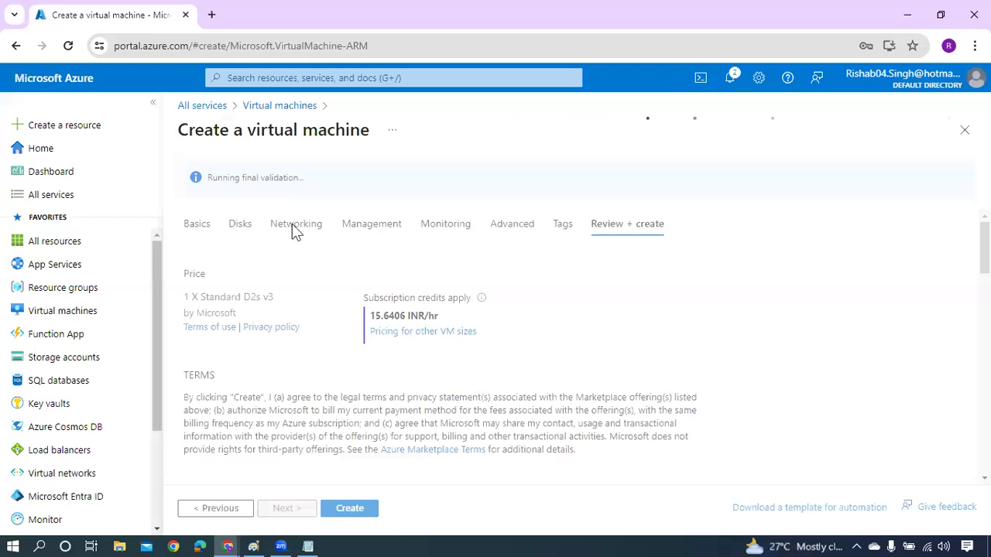
left_click(294, 229)
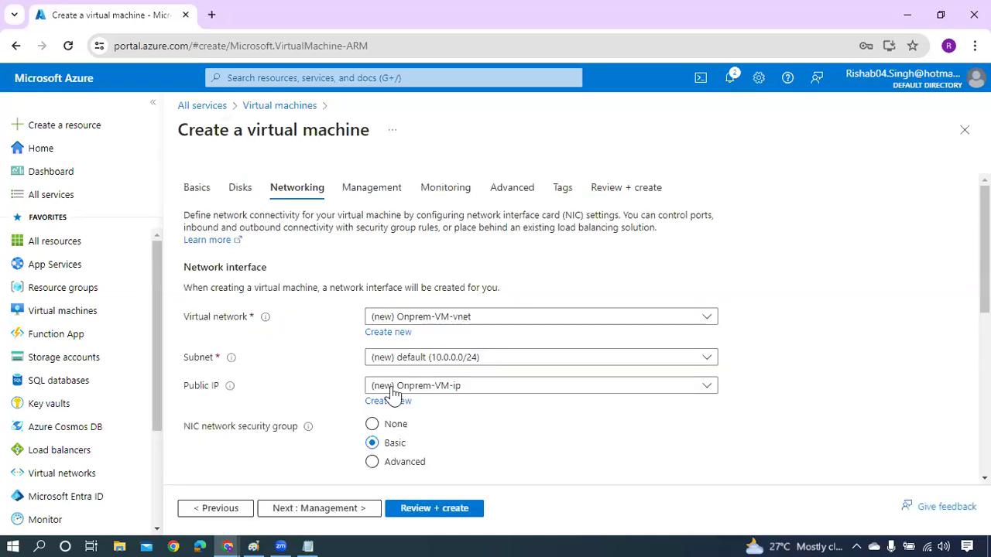
left_click(405, 508)
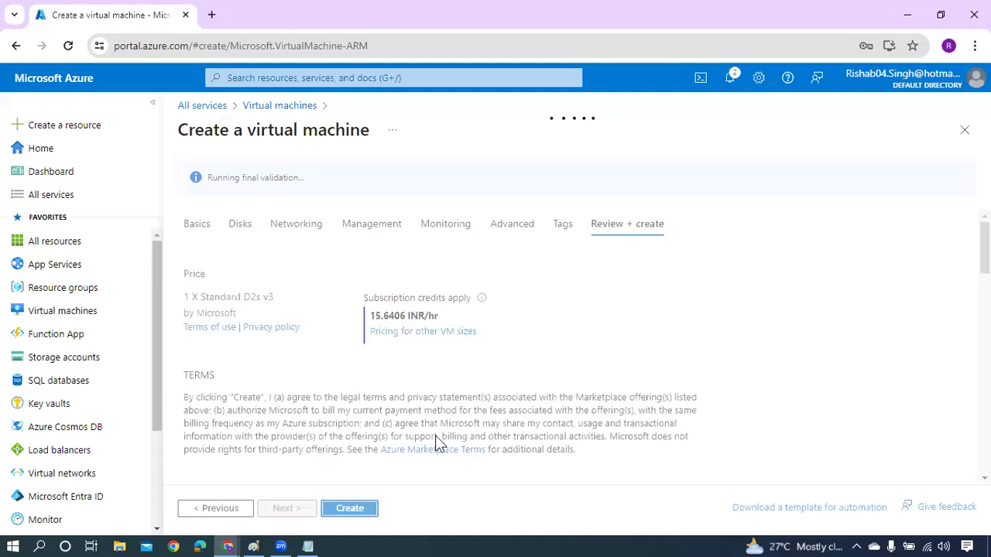
left_click(353, 512)
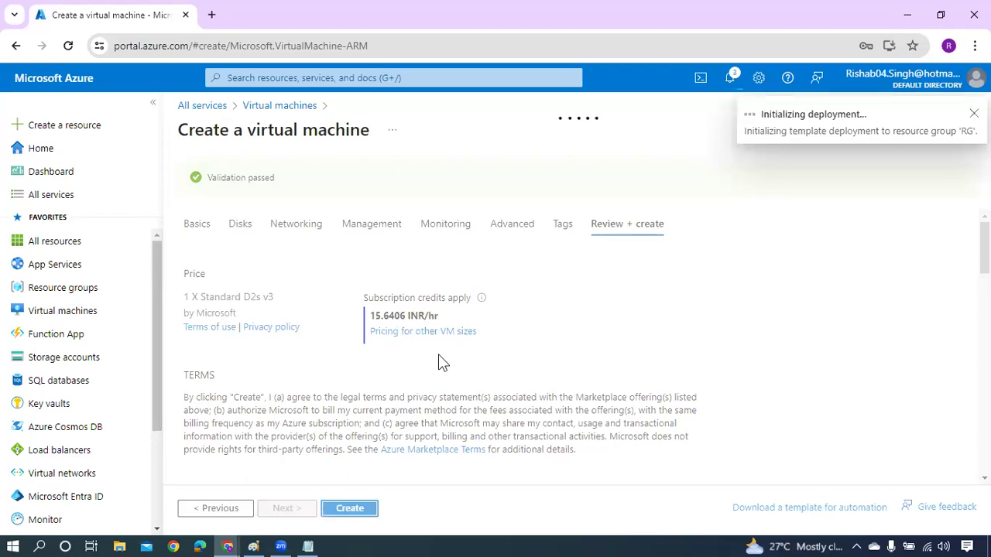
Switch to Paint and underline the "Passwrite back" label with a green line about 245 px long.
left_click(255, 540)
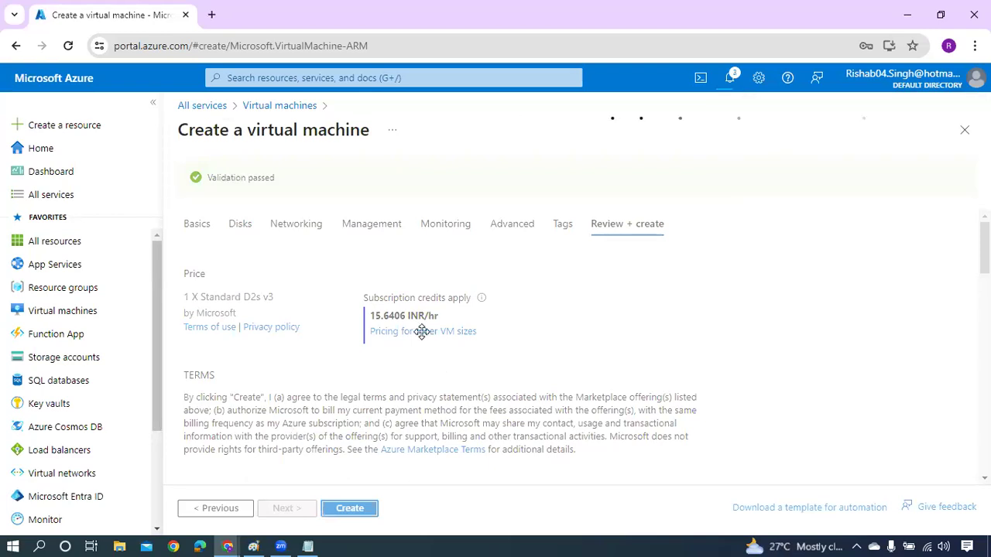
left_click_drag(462, 511, 307, 511)
scroll(281, 336, "left", 5)
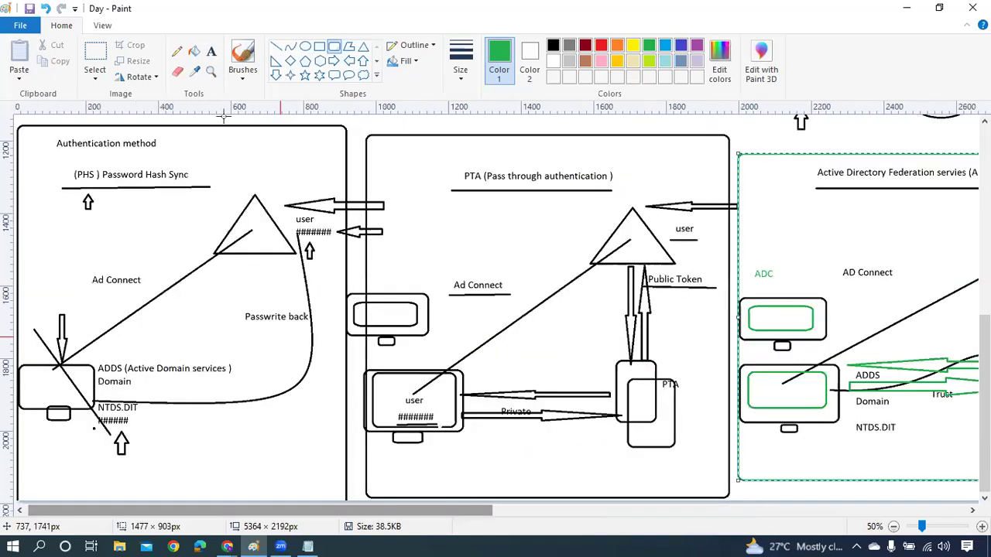
left_click(276, 47)
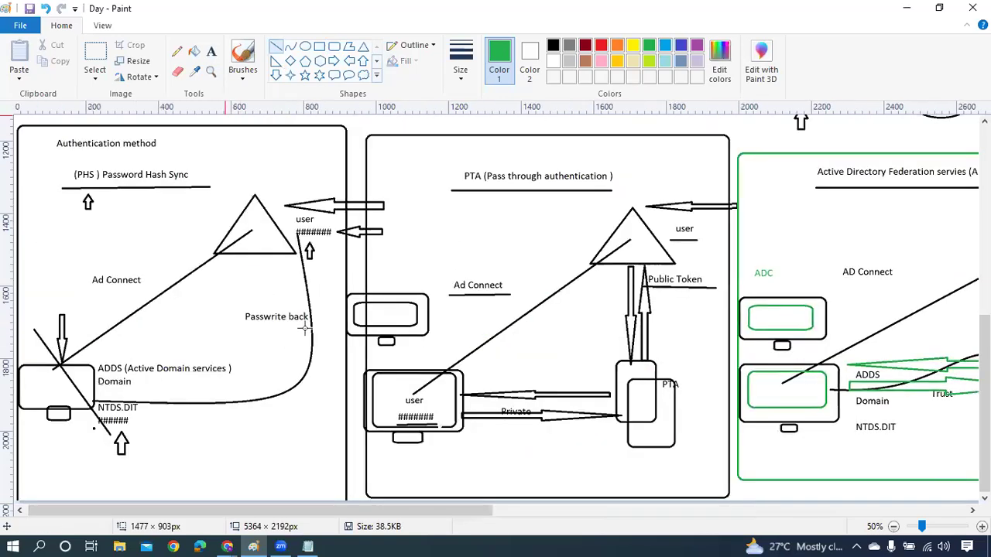
left_click_drag(234, 326, 325, 326)
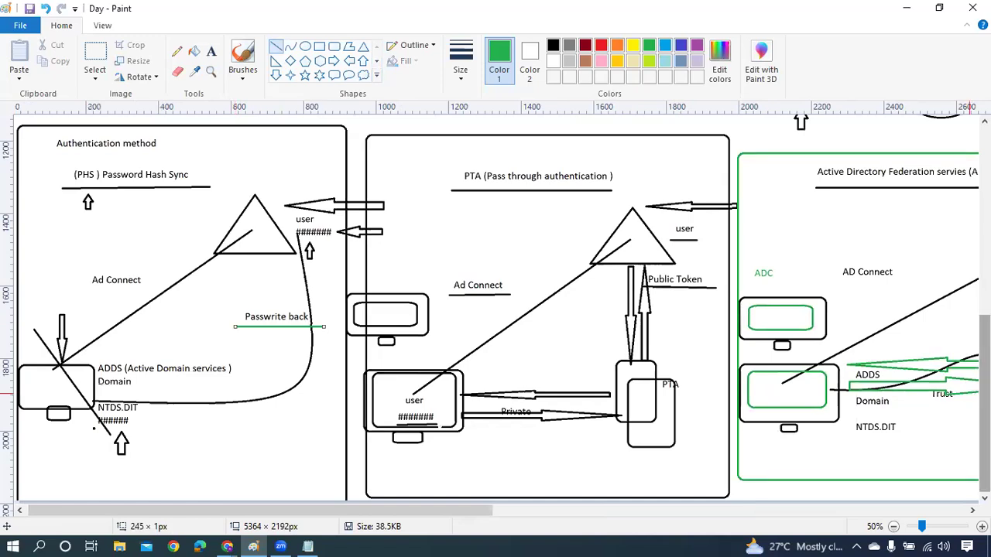
Add the text "Premium P1" and "Premium P2" above the gap beside the MFA diagram box.
mouse_move(985, 395)
left_mouse_down()
mouse_move(985, 318)
mouse_move(985, 402)
left_mouse_up()
left_click_drag(468, 510, 926, 509)
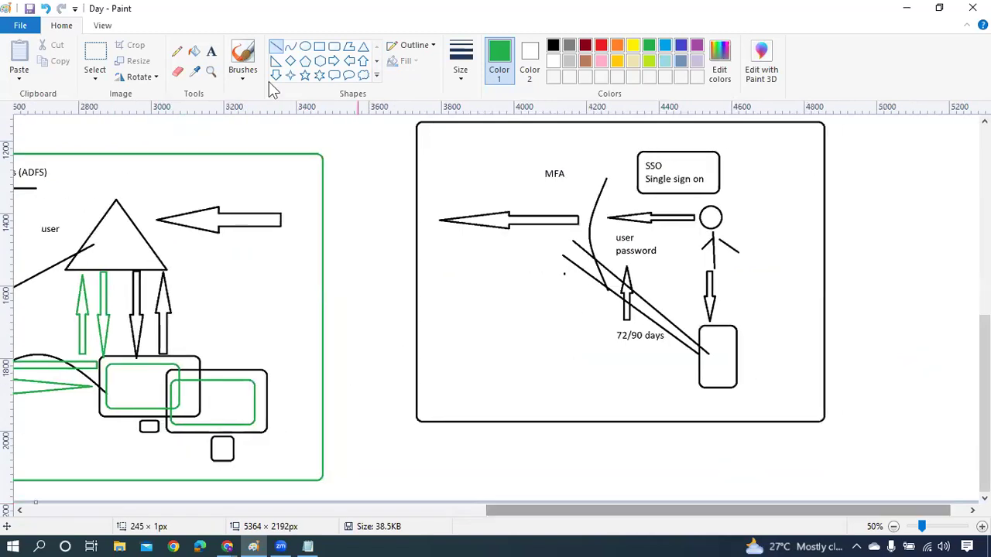
left_click(356, 157)
type("Premium P1")
key("Return")
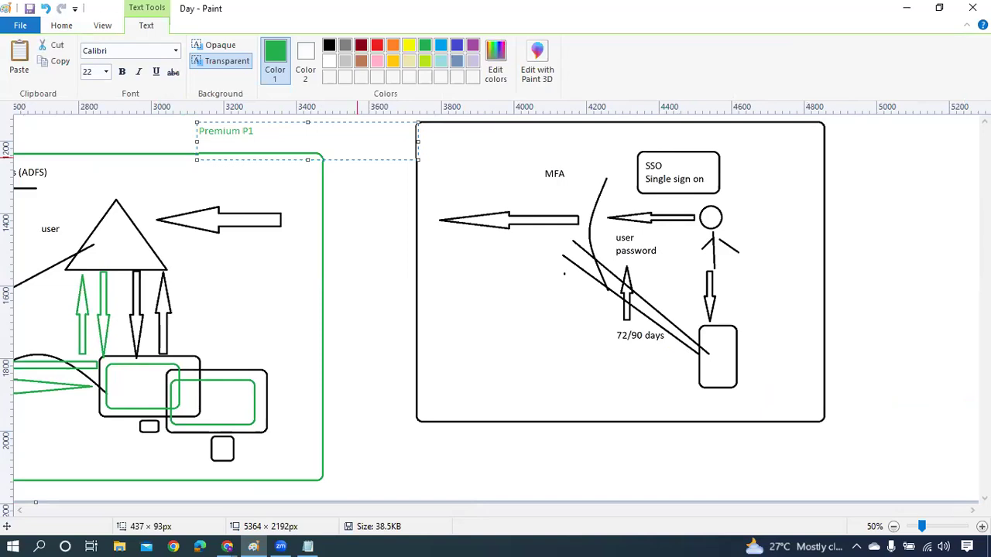
type("Premium P2")
Return to the browser, open a new tab and search for microsoft entra id license types.
left_click(227, 547)
left_click(103, 493)
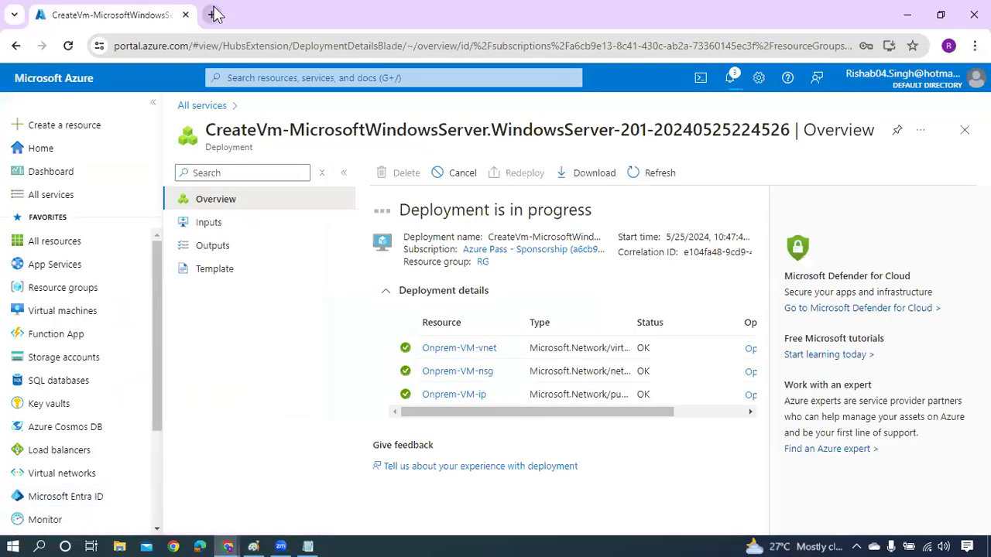
left_click(214, 14)
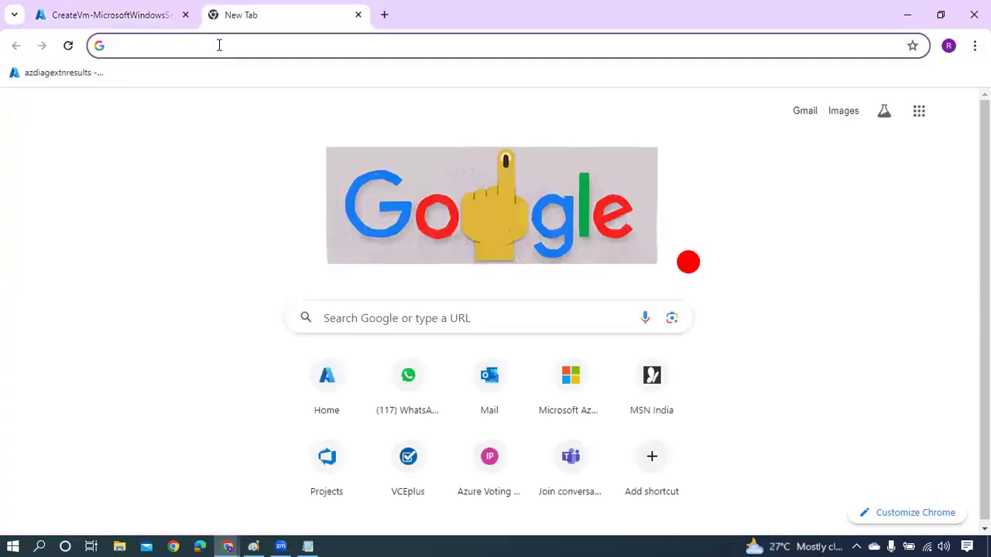
type("Microsoft")
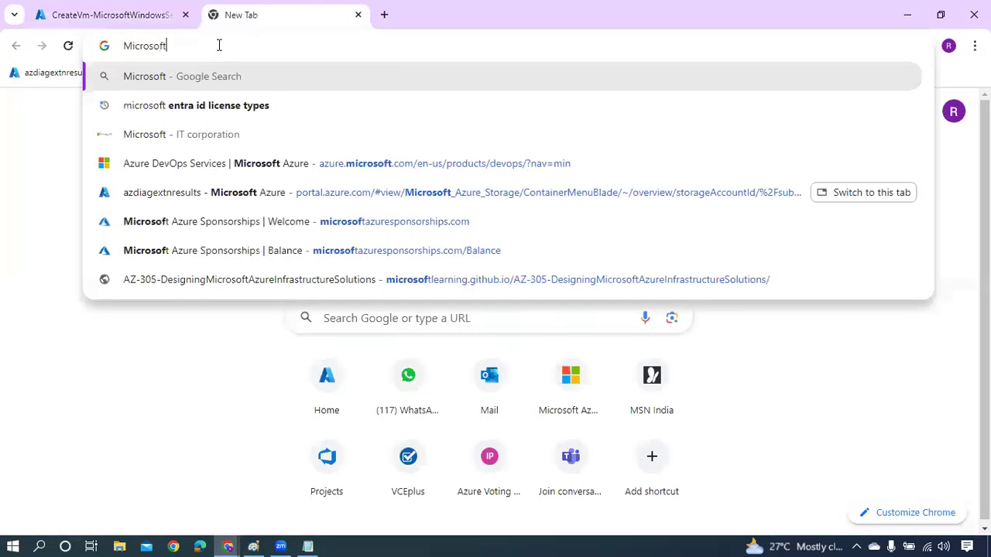
type(" Entra ID")
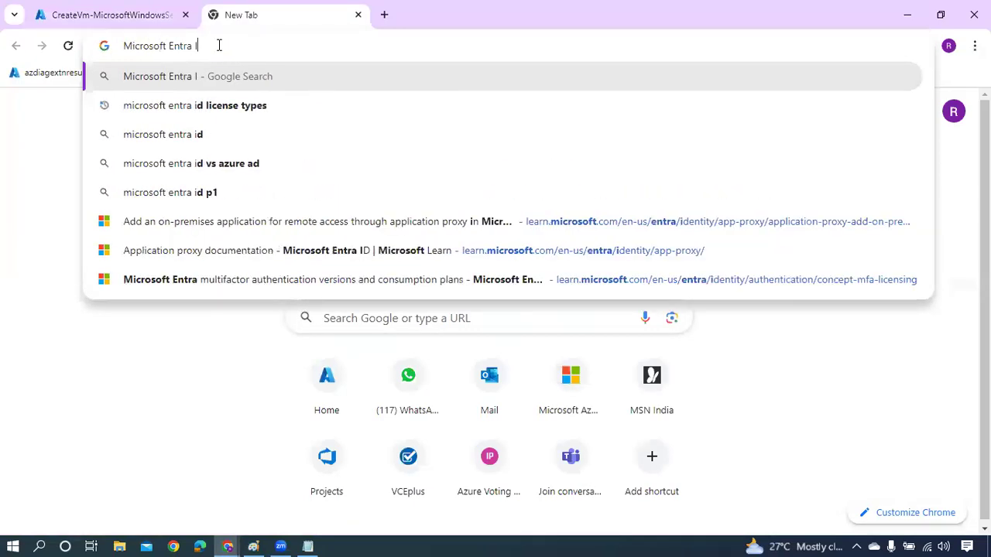
key("BackSpace")
type("D")
key("Down")
key("Return")
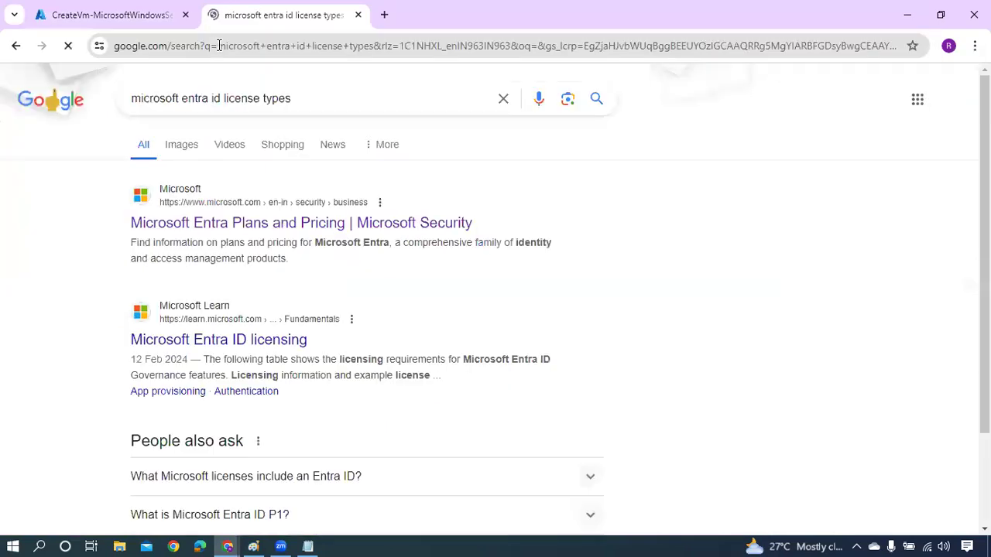
Open the Microsoft Entra ID licensing article and scroll through its MFA feature comparison table.
left_click(211, 345)
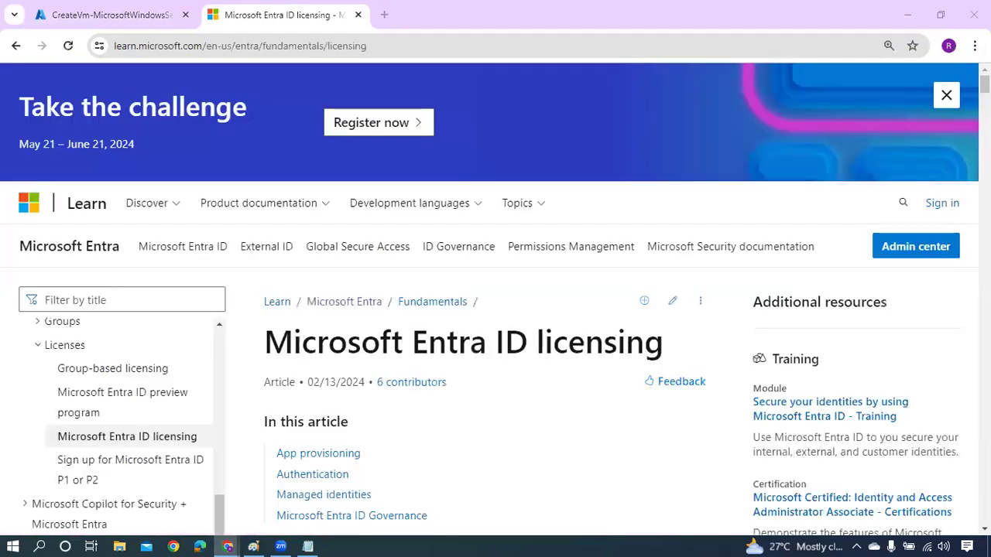
scroll(495, 310, "down", 5)
scroll(489, 299, "down", 5)
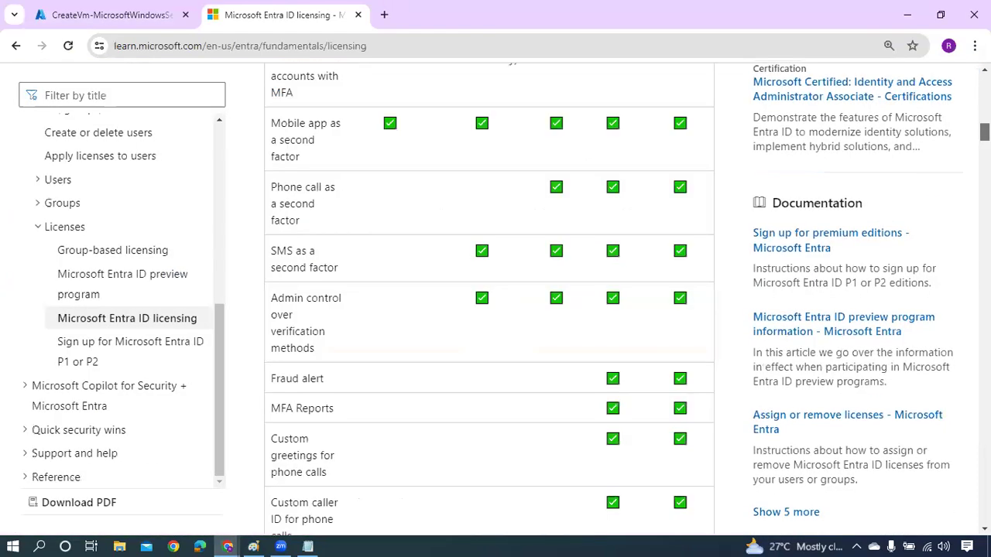
scroll(416, 266, "down", 1)
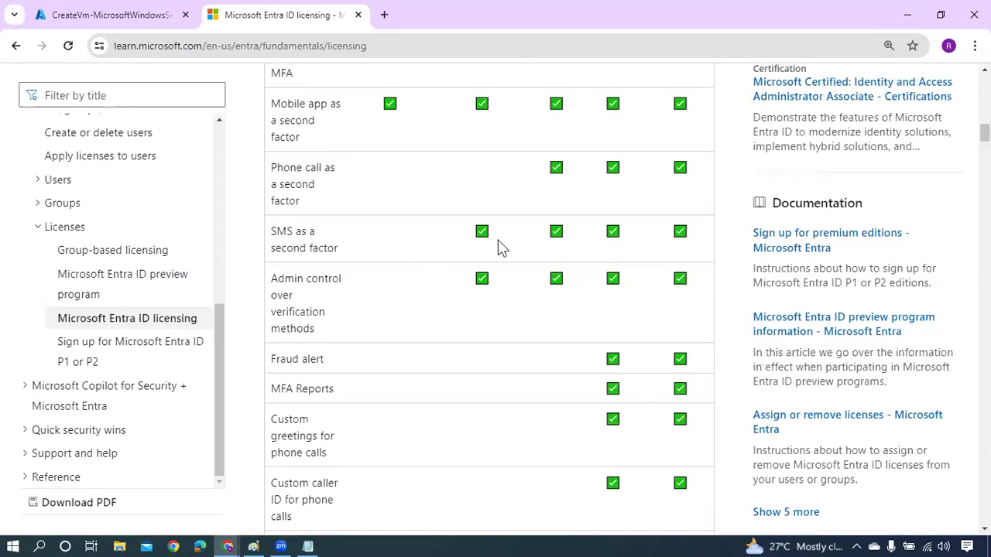
Review the MFA and provisioning rows of the license comparison table, comparing the Microsoft Entra ID P1 and P2 columns.
scroll(489, 299, "up", 2)
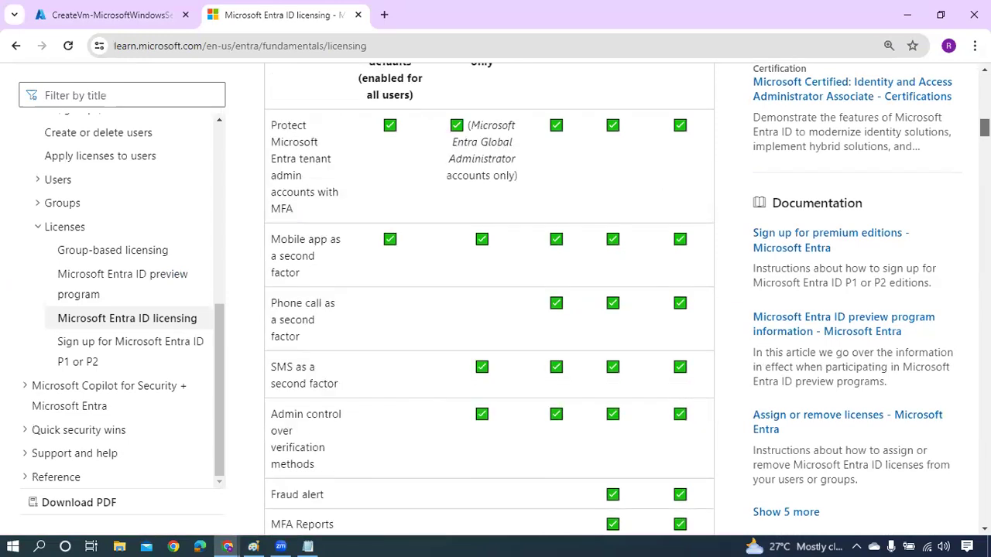
scroll(489, 299, "down", 3)
scroll(489, 299, "down", 6)
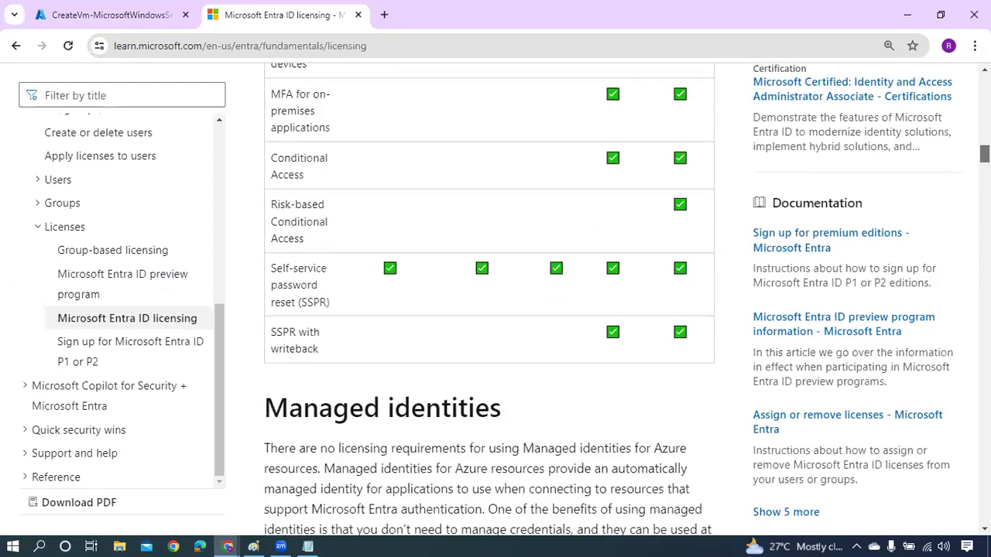
scroll(489, 298, "down", 2)
scroll(489, 299, "down", 5)
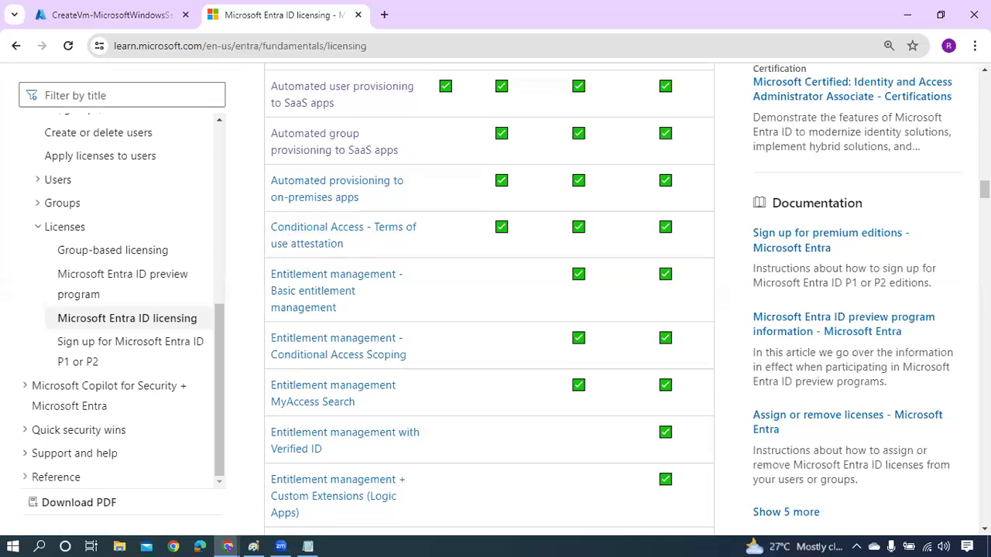
left_click_drag(985, 190, 985, 186)
left_click_drag(477, 76, 611, 90)
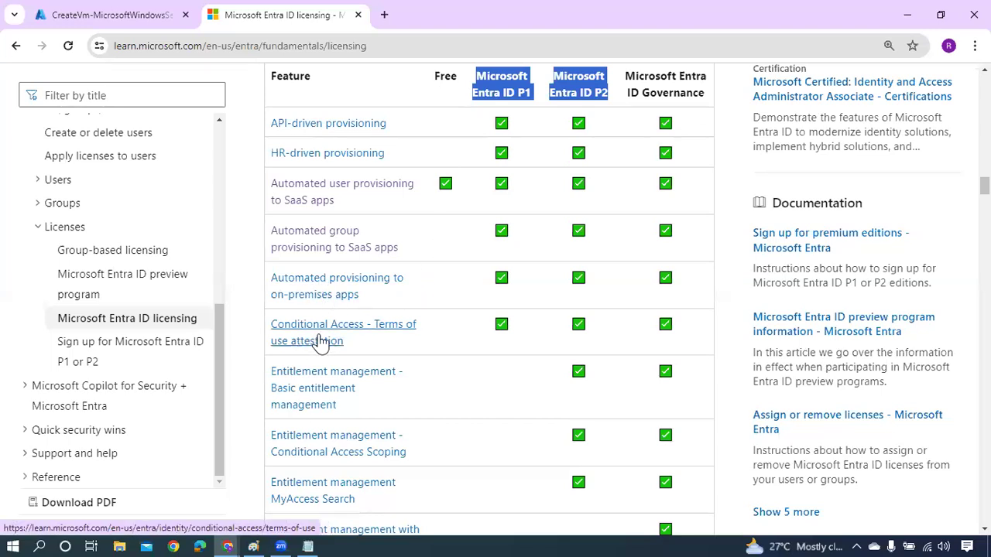
left_click(518, 152)
left_click_drag(985, 187, 984, 82)
left_click(305, 62)
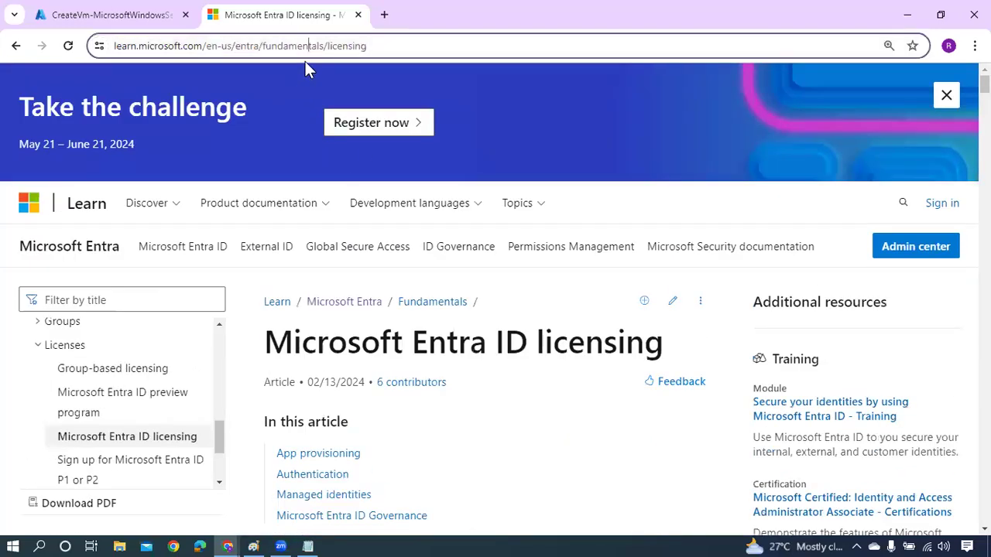
key("BackSpace")
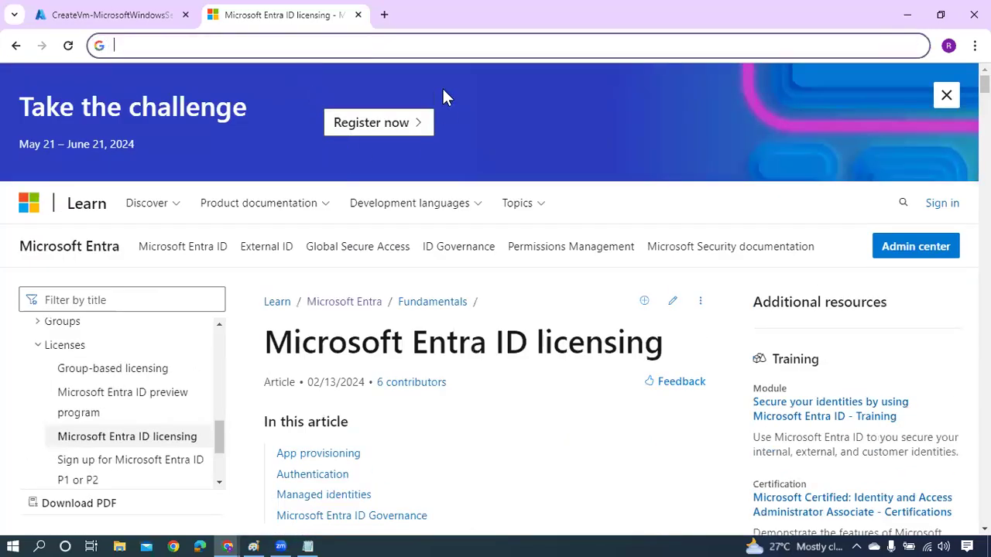
left_click(414, 159)
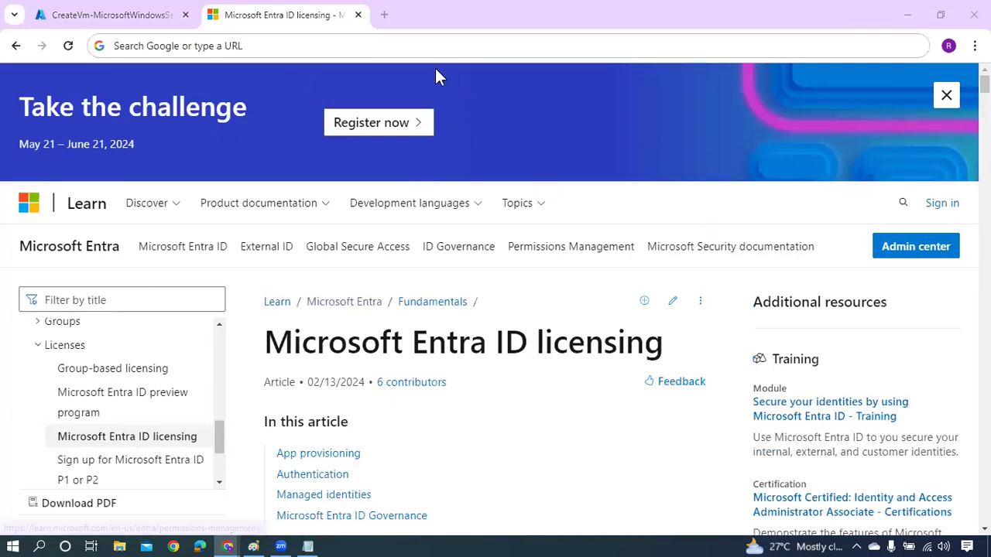
left_click(255, 545)
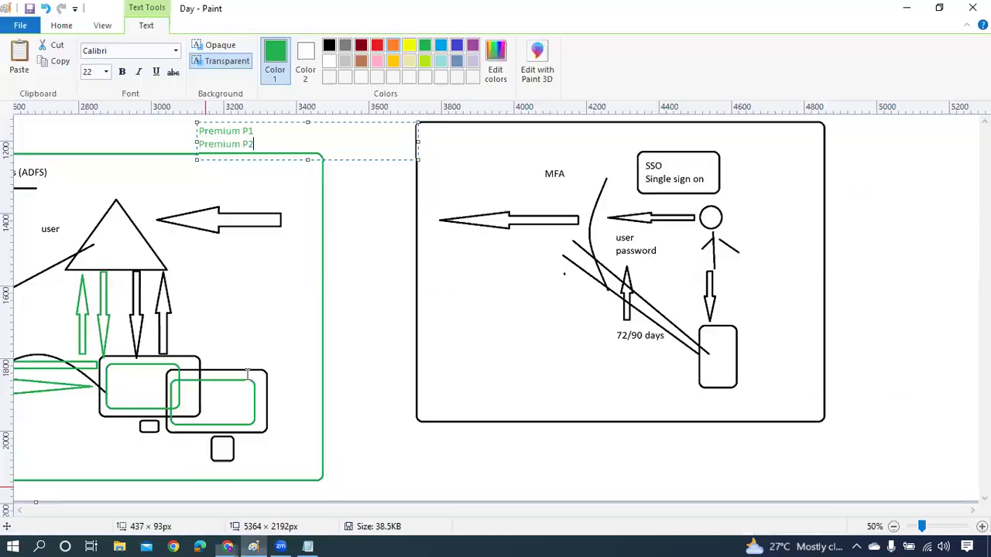
left_click_drag(855, 508, 388, 515)
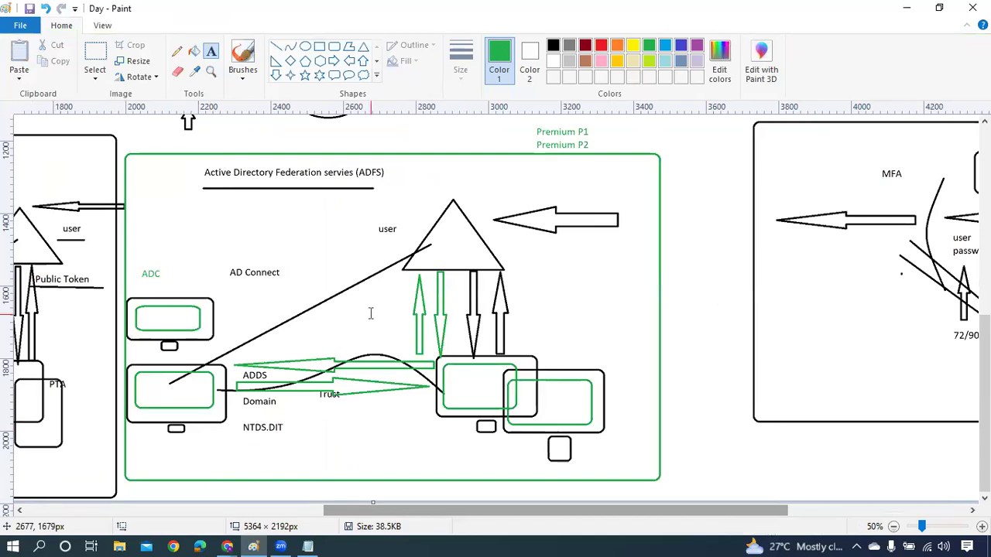
left_click_drag(513, 521, 373, 528)
left_click(228, 540)
left_click(66, 476)
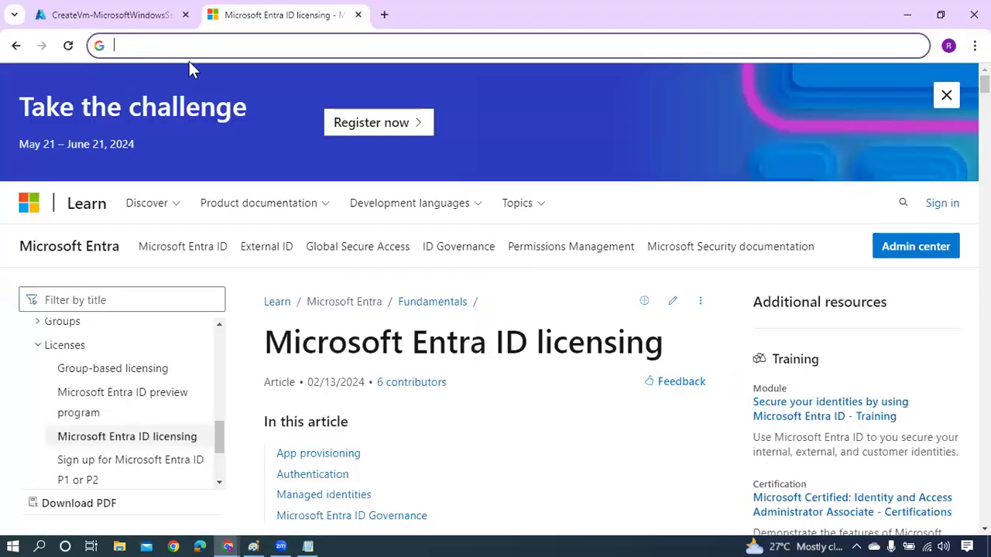
Close the licensing article tab and open the Onprem-VM virtual machine from the Virtual machines list.
key("ctrl+w")
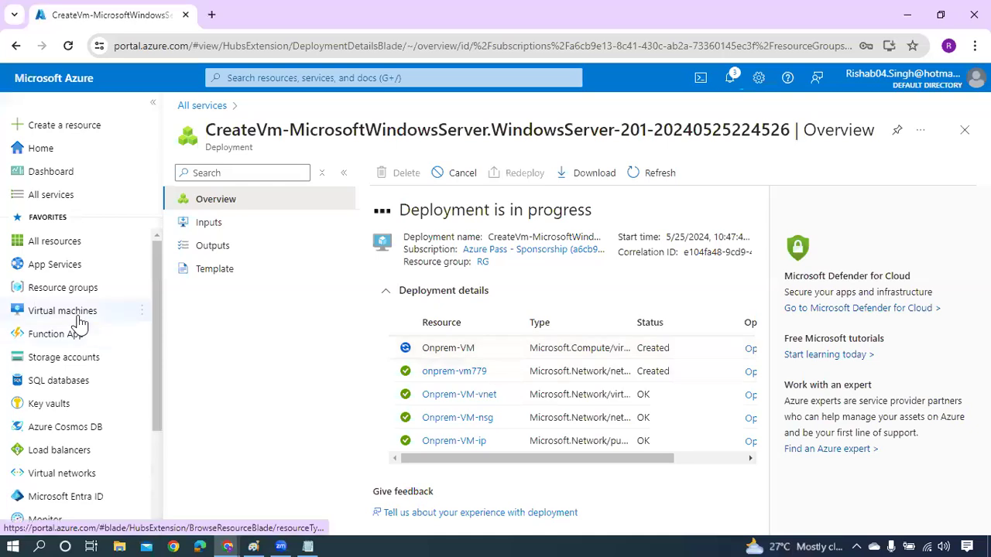
left_click(78, 317)
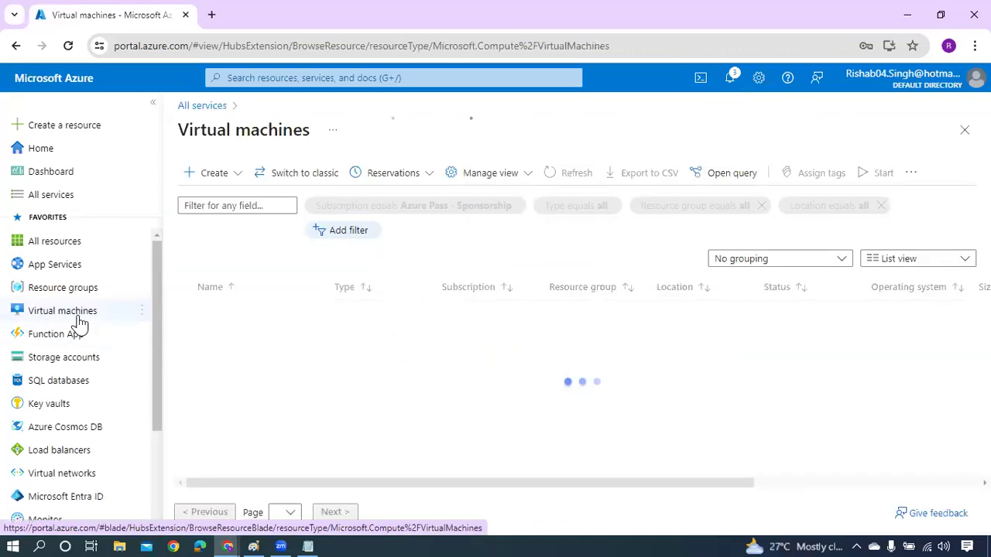
left_click(254, 292)
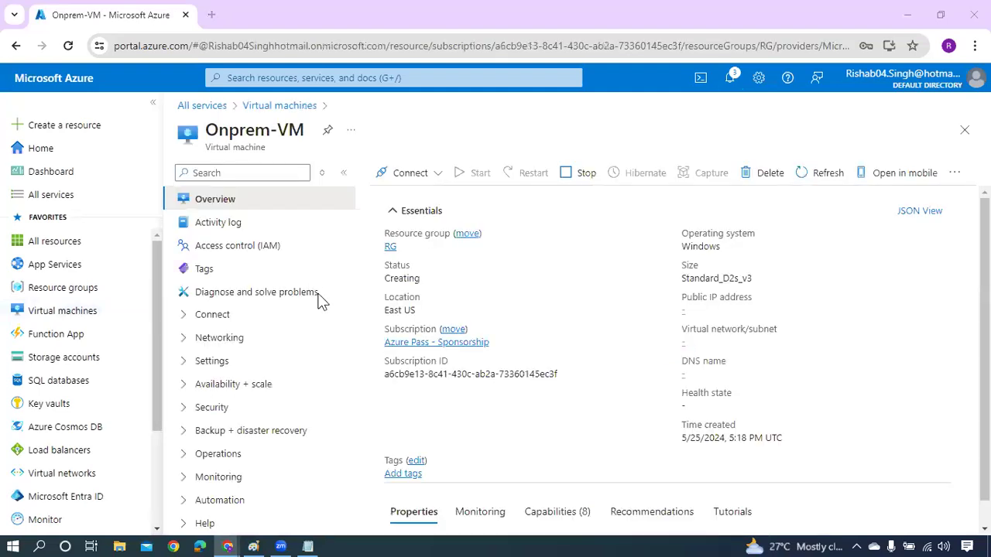
Open Onprem-VM's Connect page and copy its public IP address for native RDP.
left_click(409, 176)
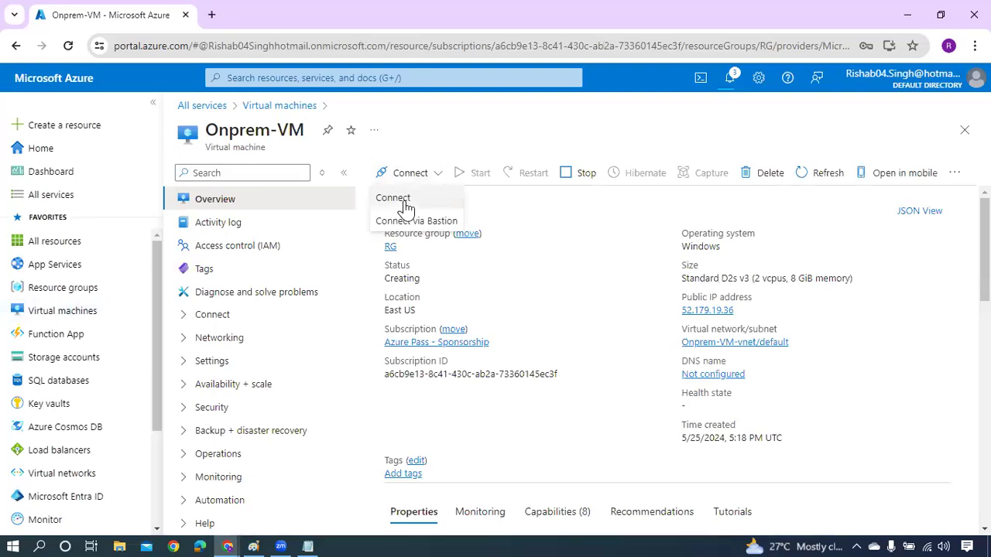
left_click(404, 200)
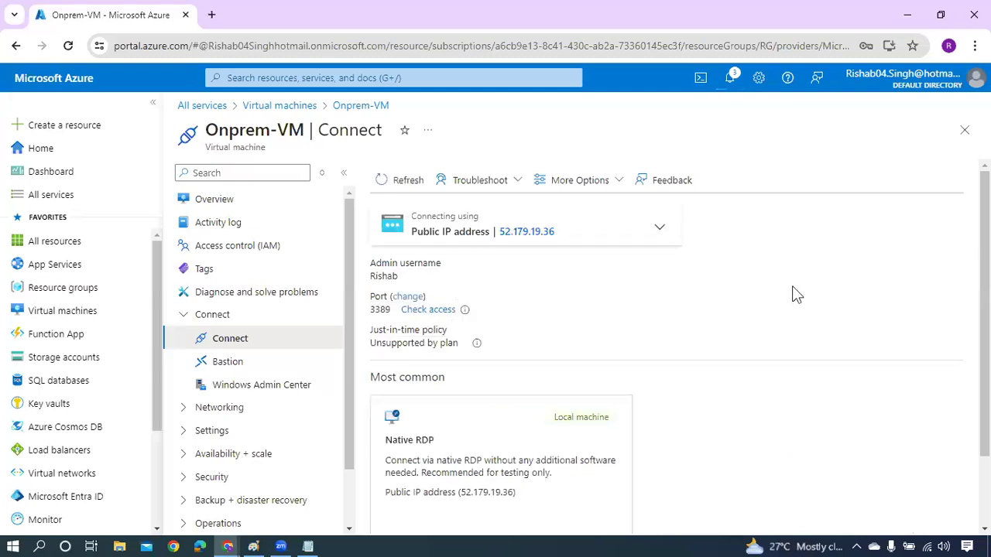
scroll(499, 487, "down", 1)
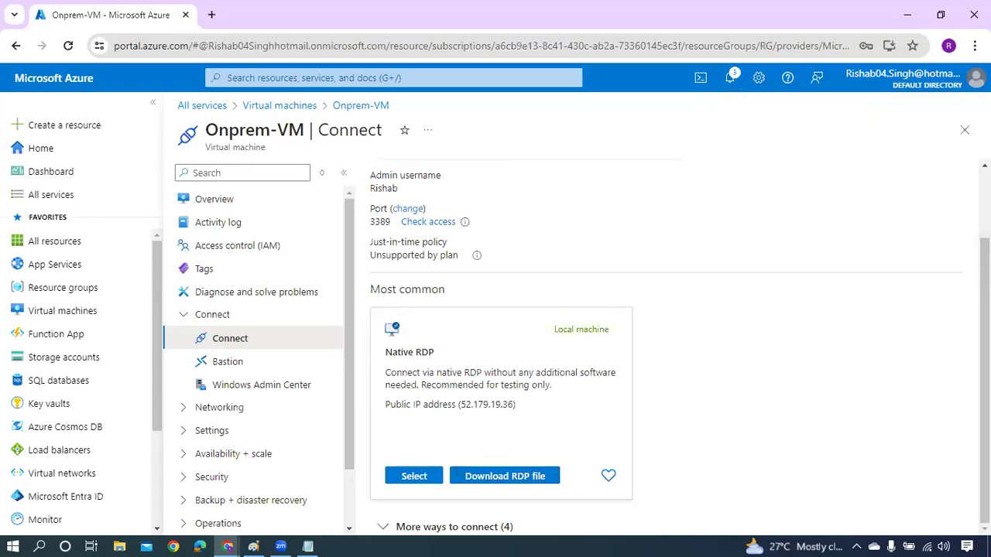
scroll(898, 248, "up", 2)
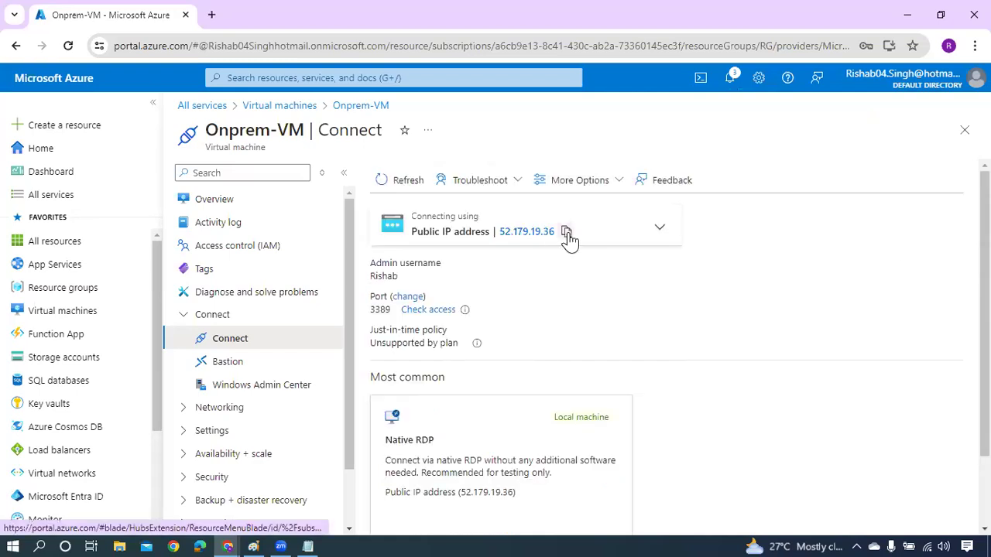
Launch Remote Desktop Connection by running mstsc from the Run dialog.
key("super+r")
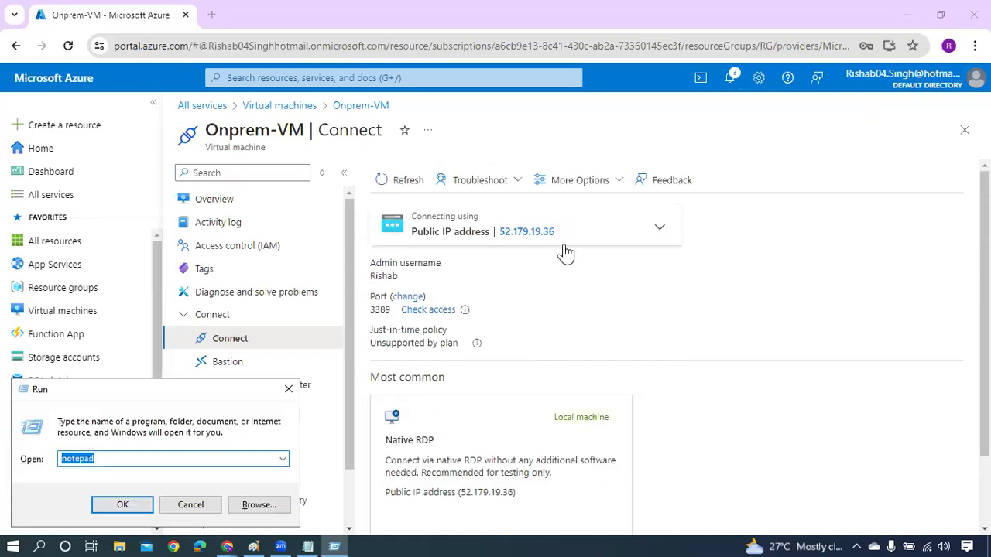
type("m")
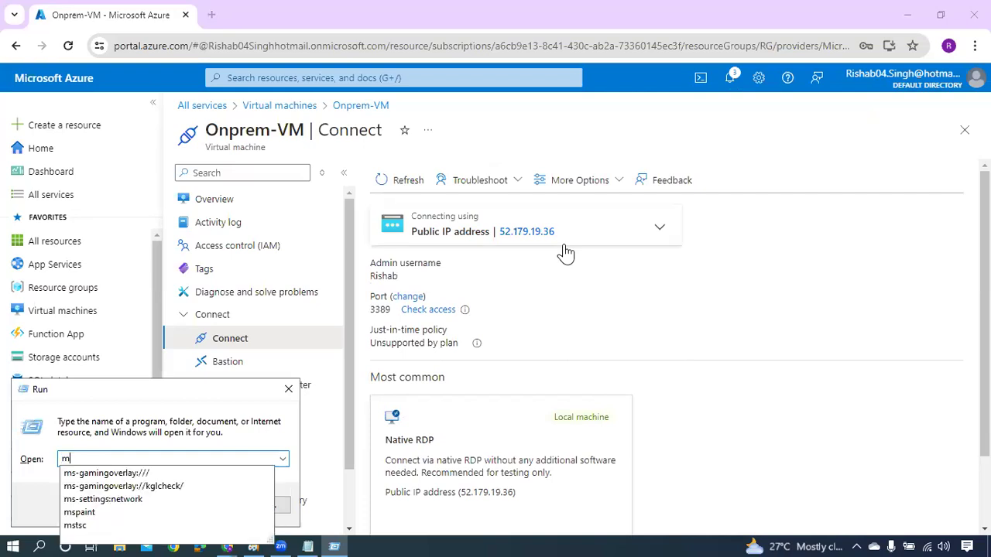
type("st")
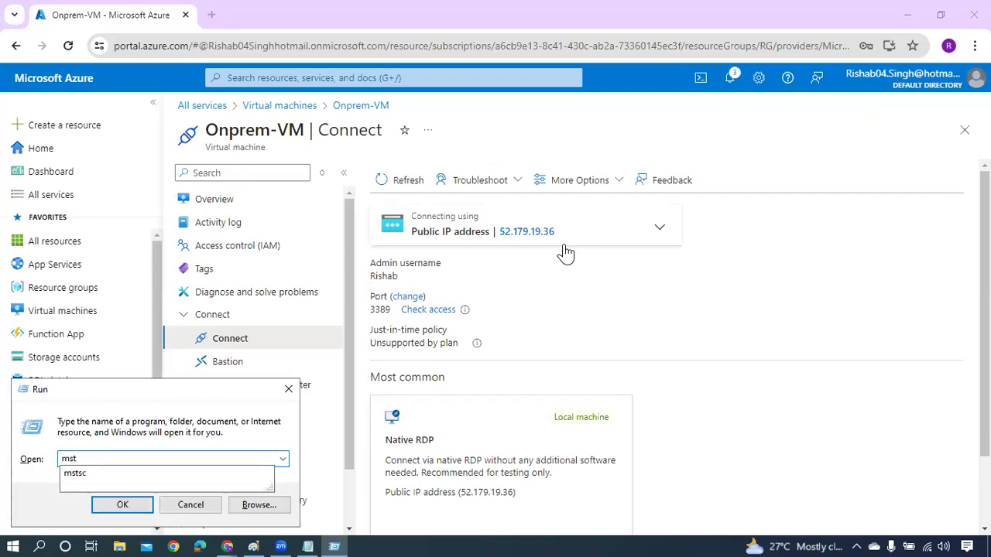
key("BackSpace")
key("BackSpace")
type("sstsc")
key("Return")
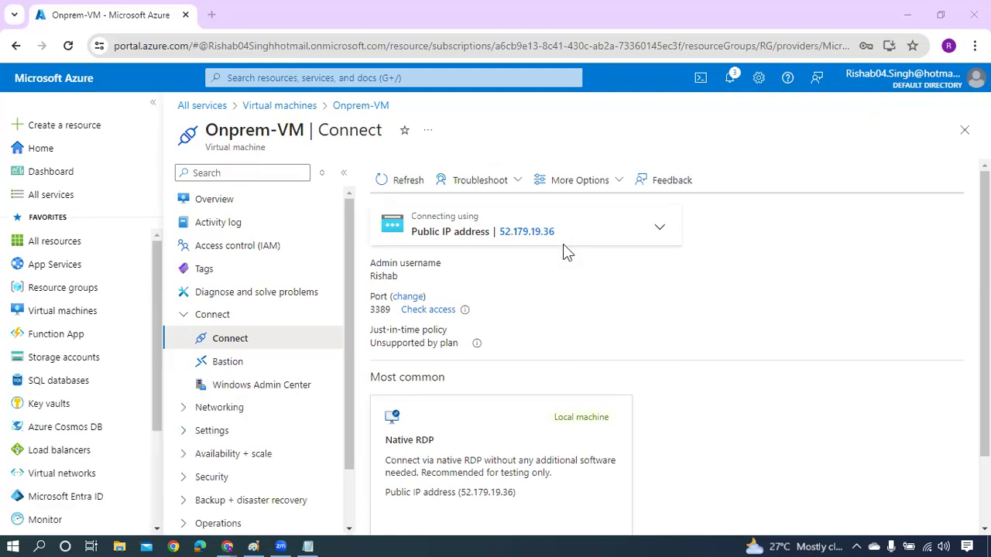
key("Return")
key("Left")
key("Right")
key("Right")
key("BackSpace")
key("Return")
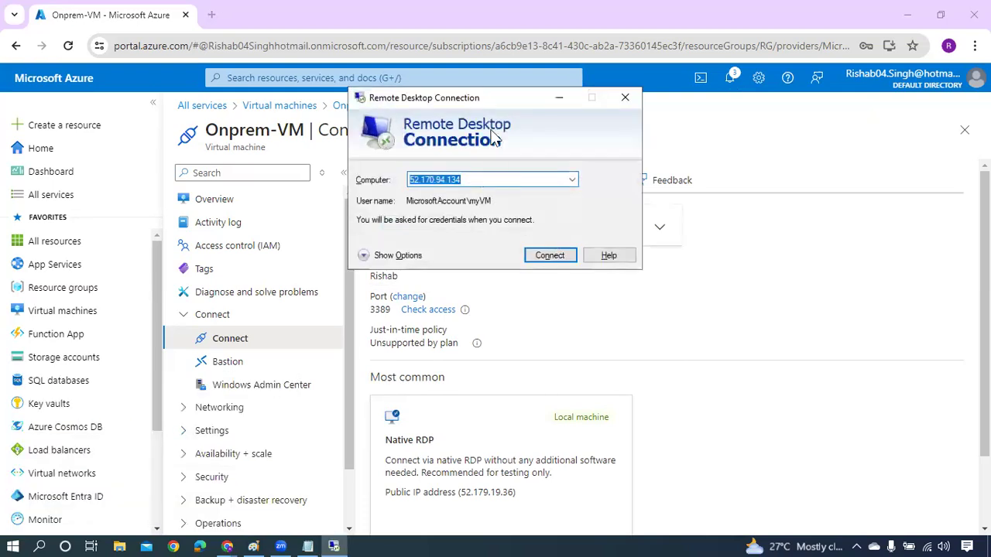
Paste the VM's public IP 52.179.19.36 as the computer and start the connection.
type("52.179.19.36")
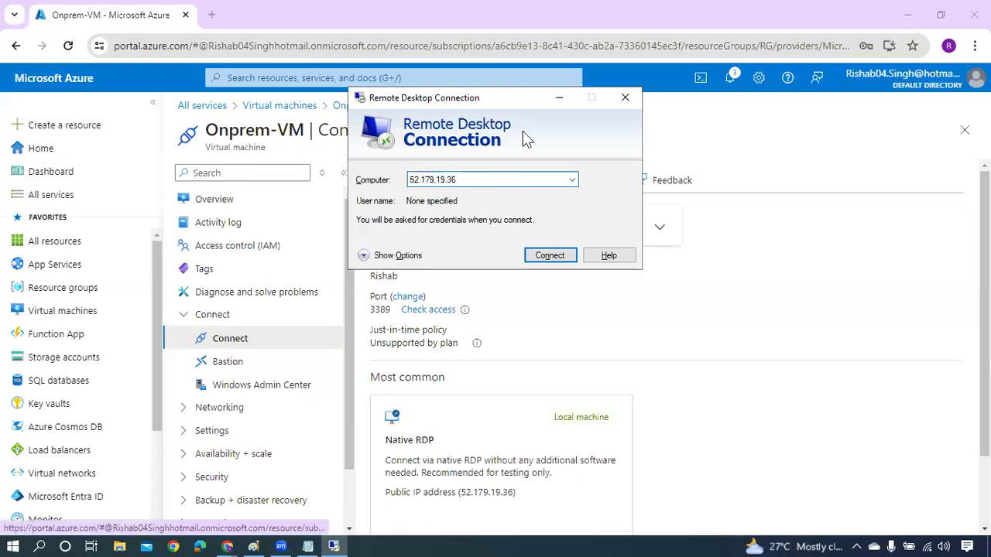
left_click_drag(510, 101, 485, 120)
left_click(522, 279)
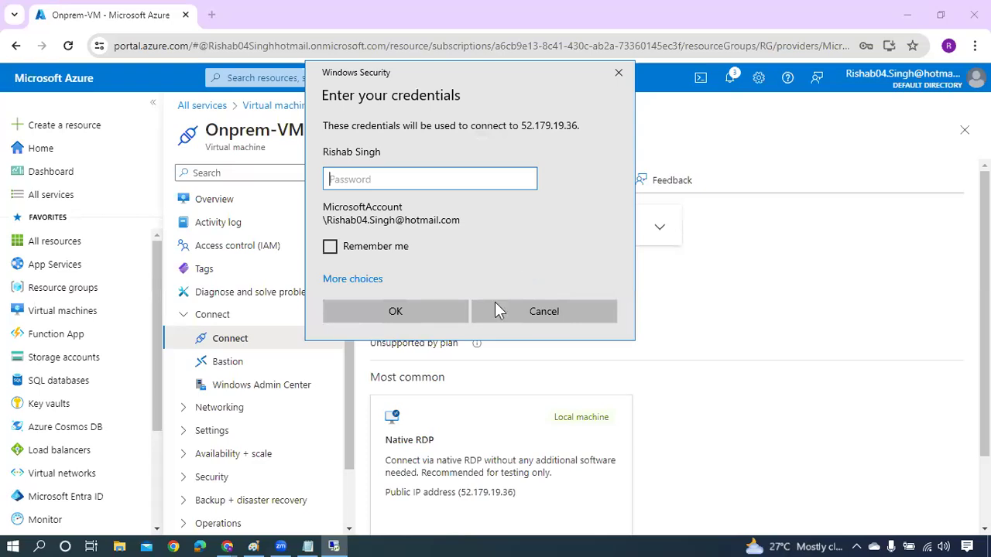
Choose to use a different account and enter the VM's admin username.
left_click(354, 280)
left_click(347, 347)
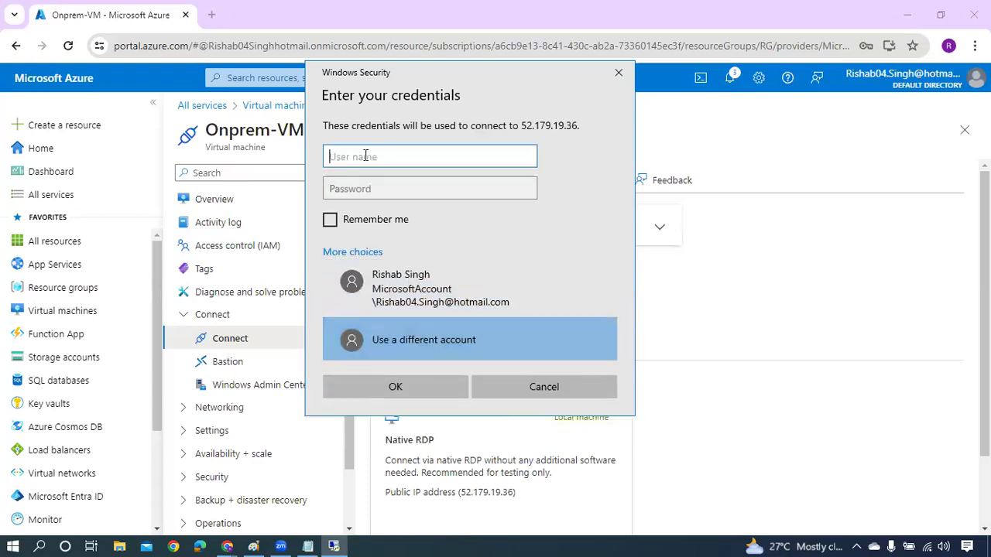
type("52.179.19.36")
key("ctrl+z")
type("Rishab")
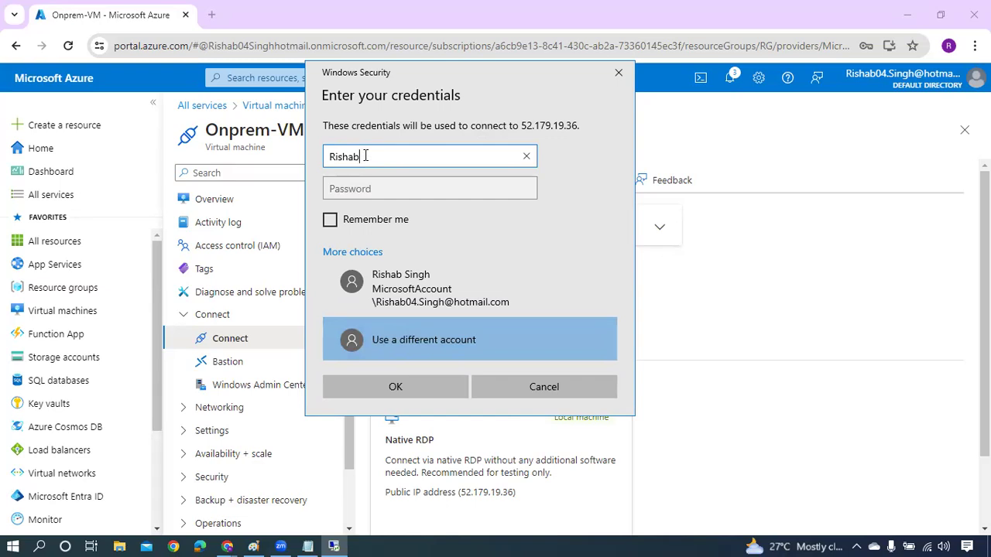
Enter the VM admin account password and submit the credentials.
left_click(356, 193)
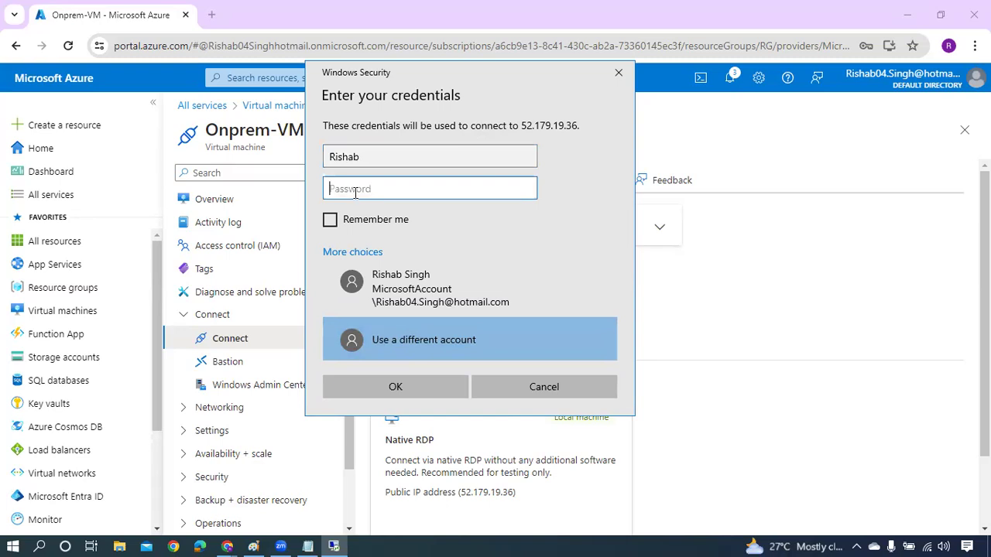
type("••••••••••••")
key("Return")
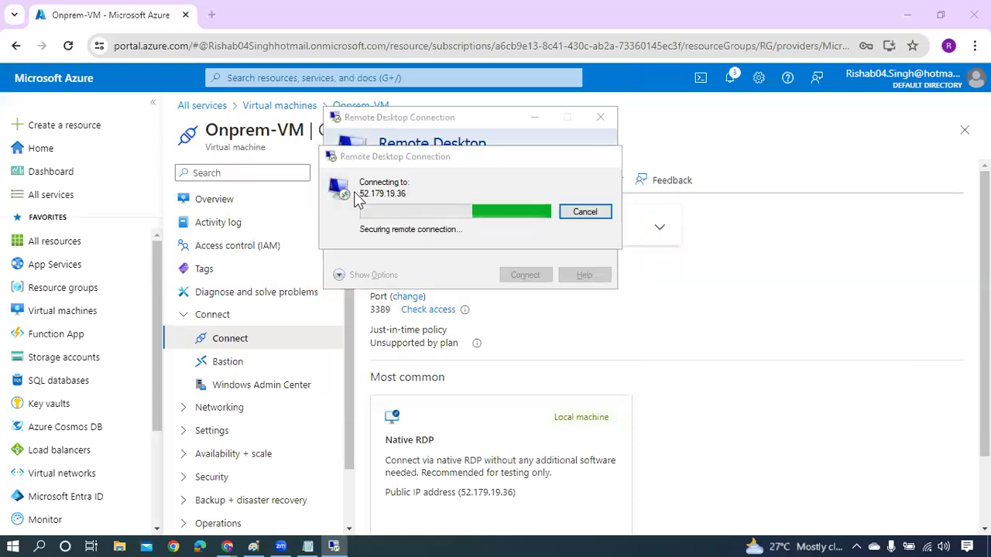
Confirm the remote connection and expand the session window, then open and close the VM's Start menu.
left_click(511, 325)
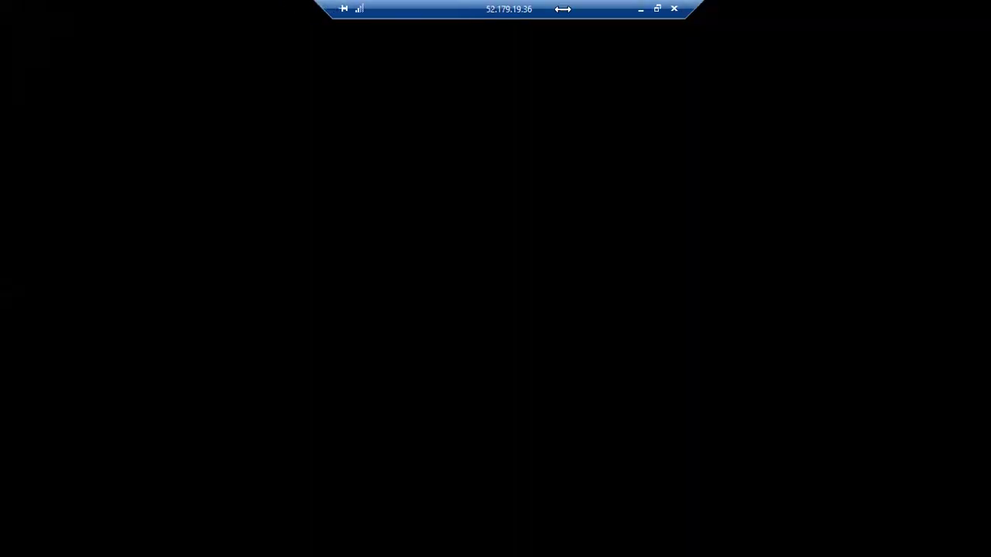
left_click_drag(563, 8, 939, 9)
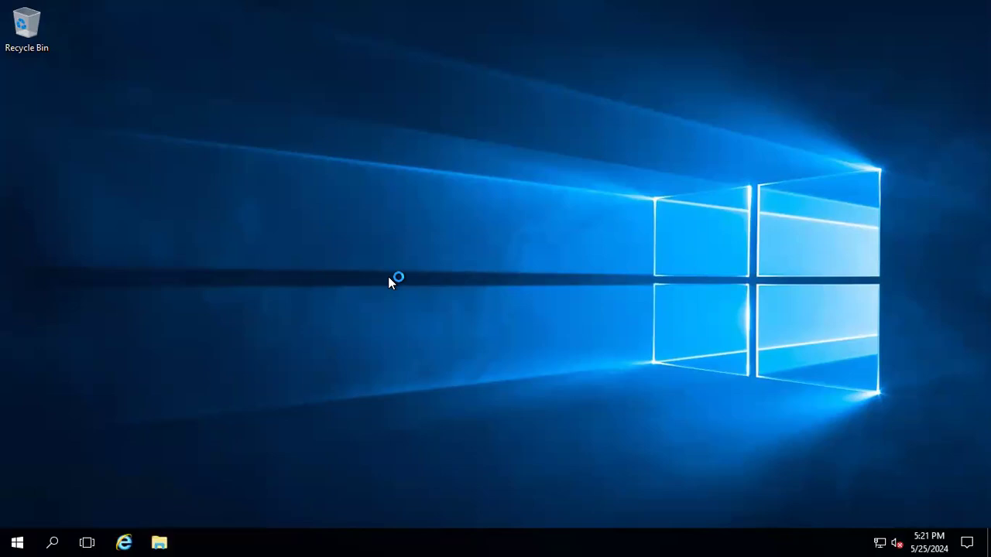
left_click(937, 269)
left_click(16, 540)
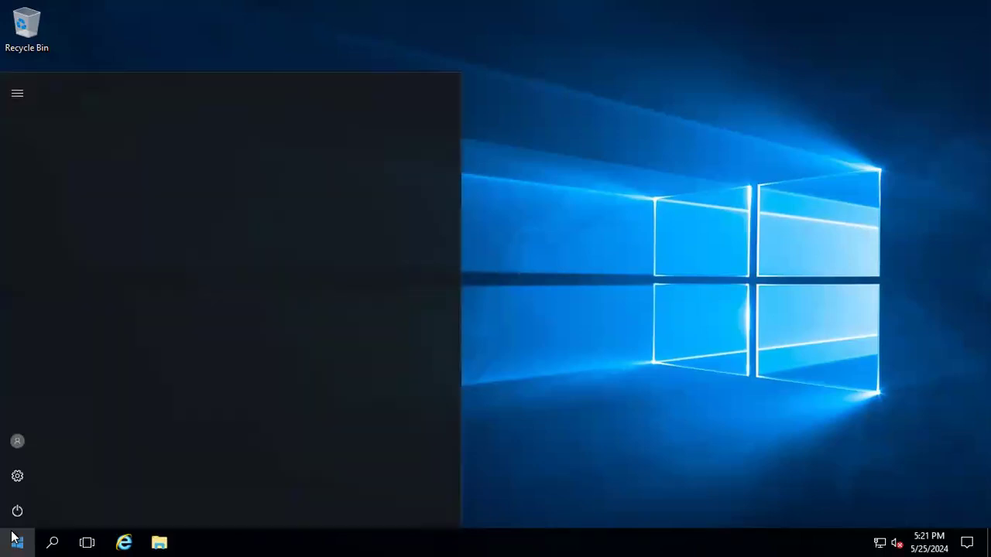
left_click(265, 161)
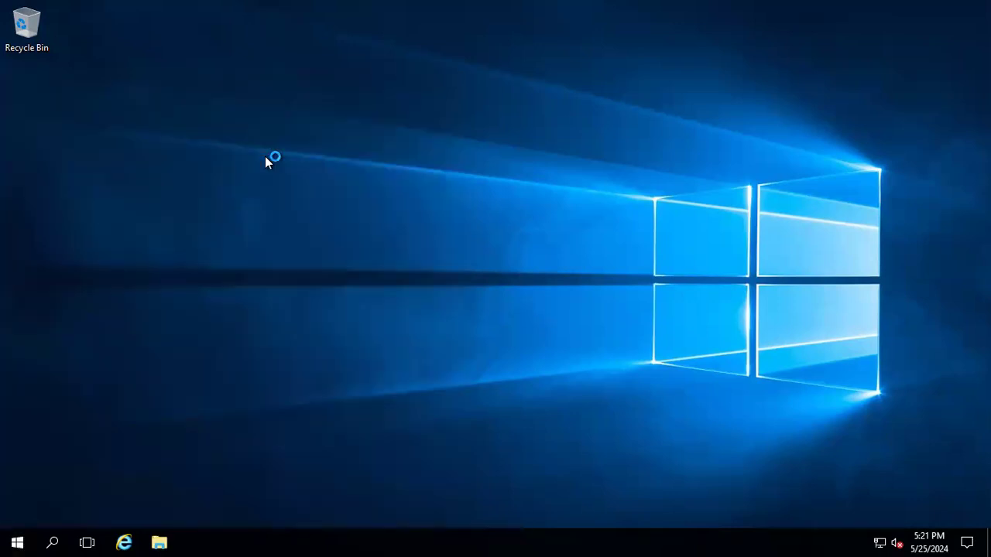
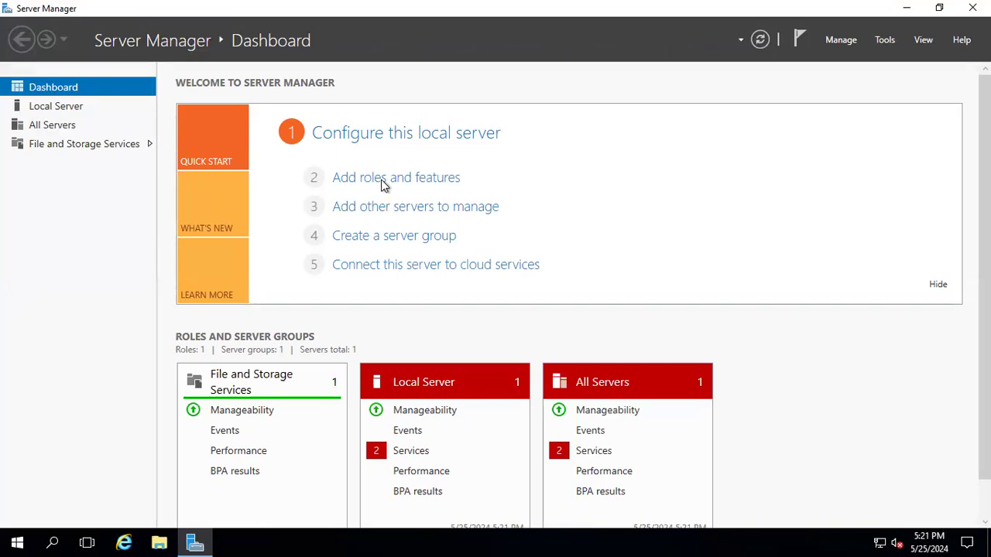
Start the Add Roles and Features wizard and select the Active Directory Domain Services role with its required features.
left_click(382, 178)
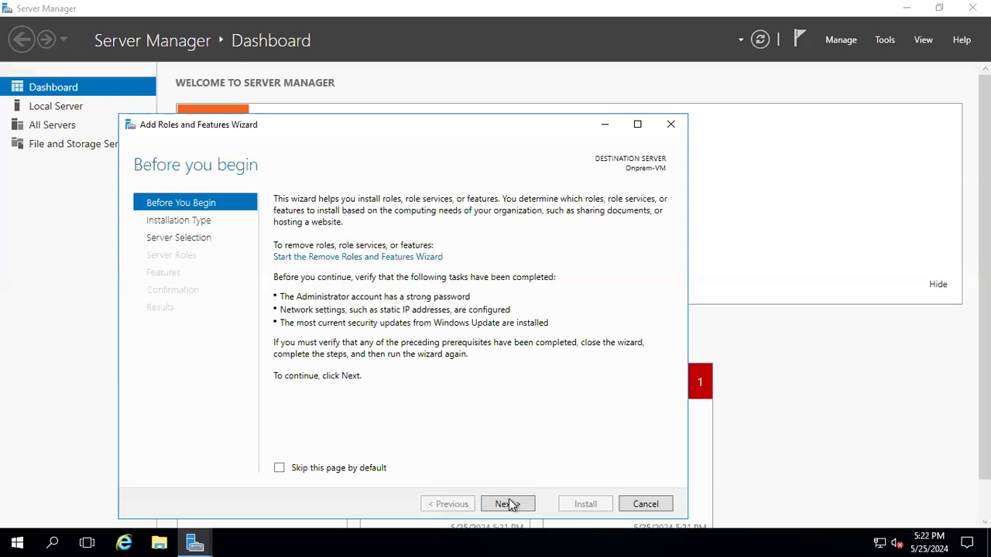
left_click(508, 504)
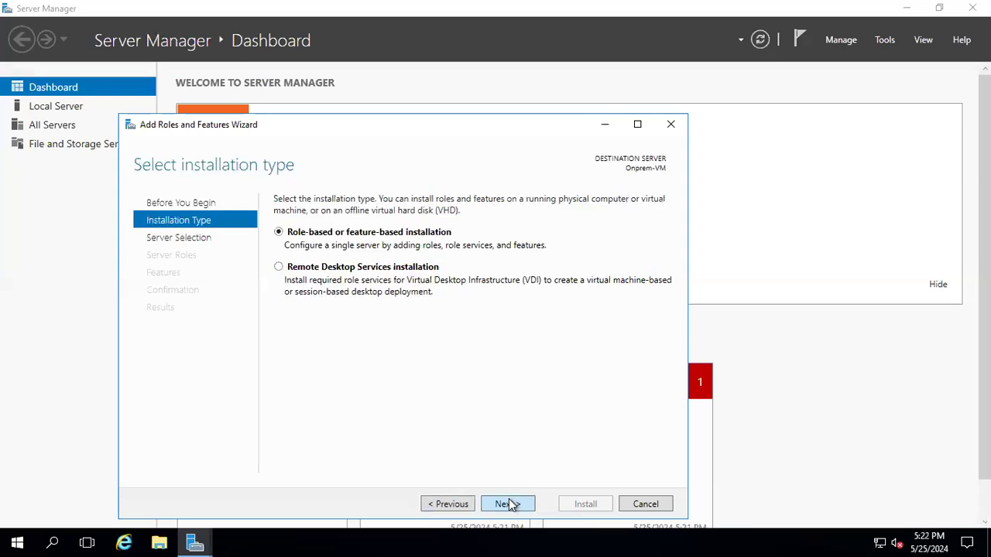
left_click(507, 505)
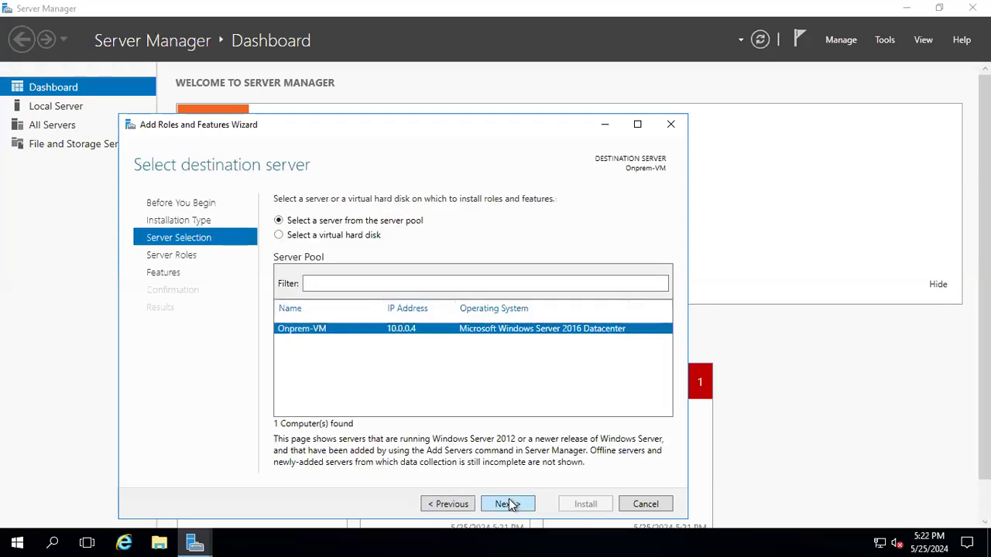
left_click(508, 504)
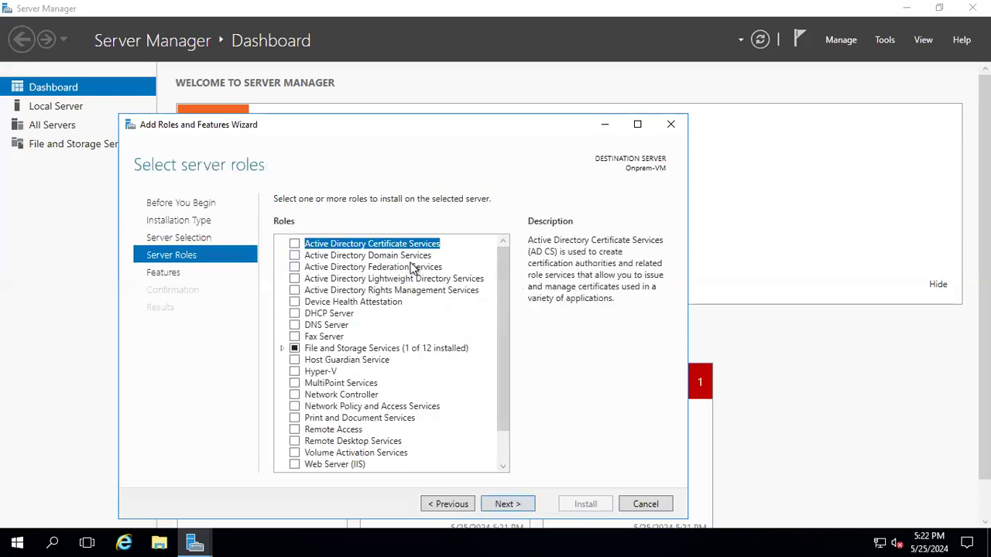
left_click(294, 256)
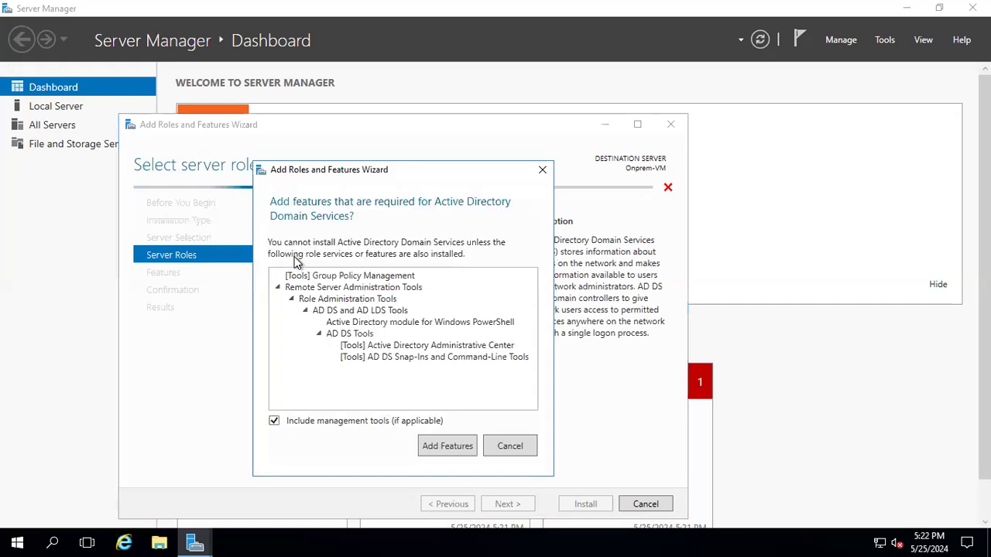
left_click(458, 456)
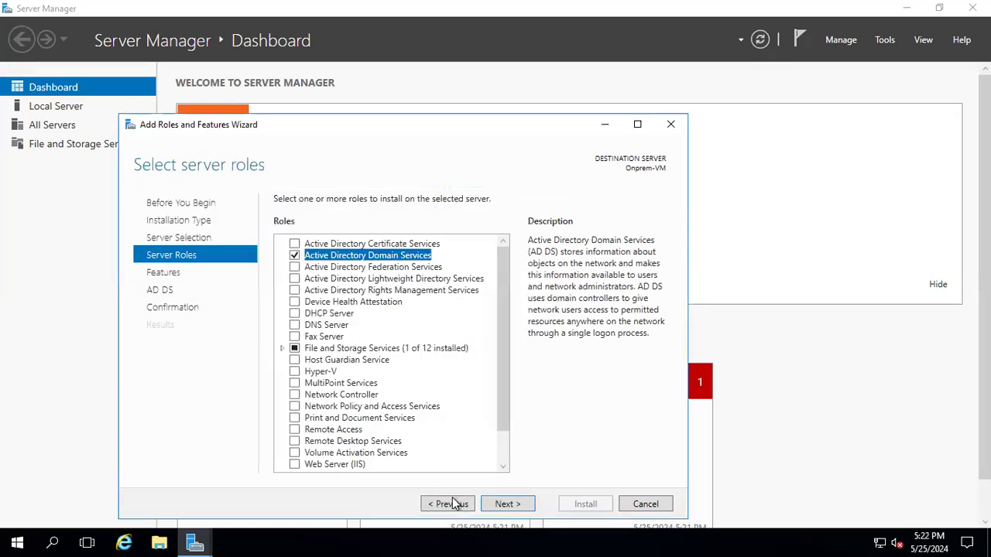
Proceed through the remaining wizard pages and install the Active Directory Domain Services role.
left_click(529, 505)
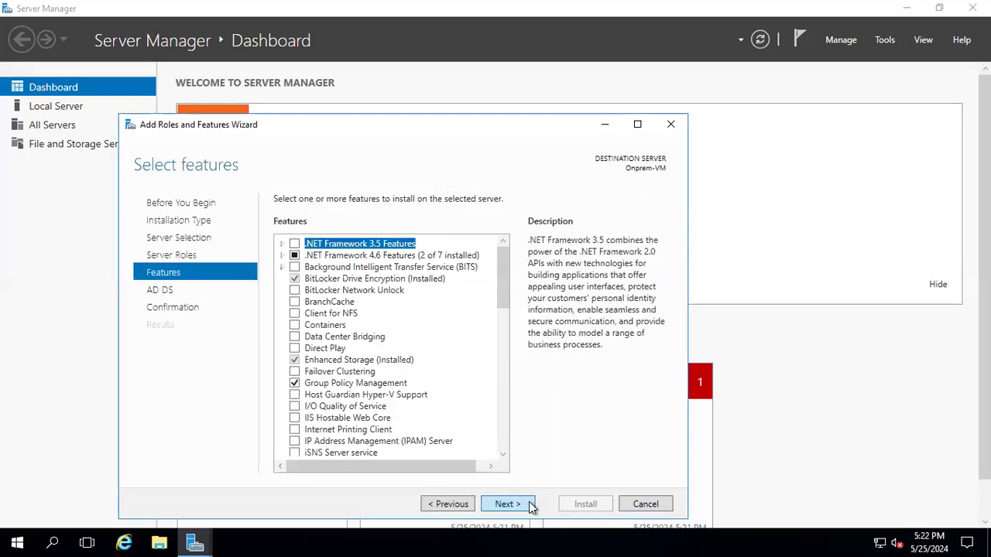
left_click(529, 505)
left_click(529, 504)
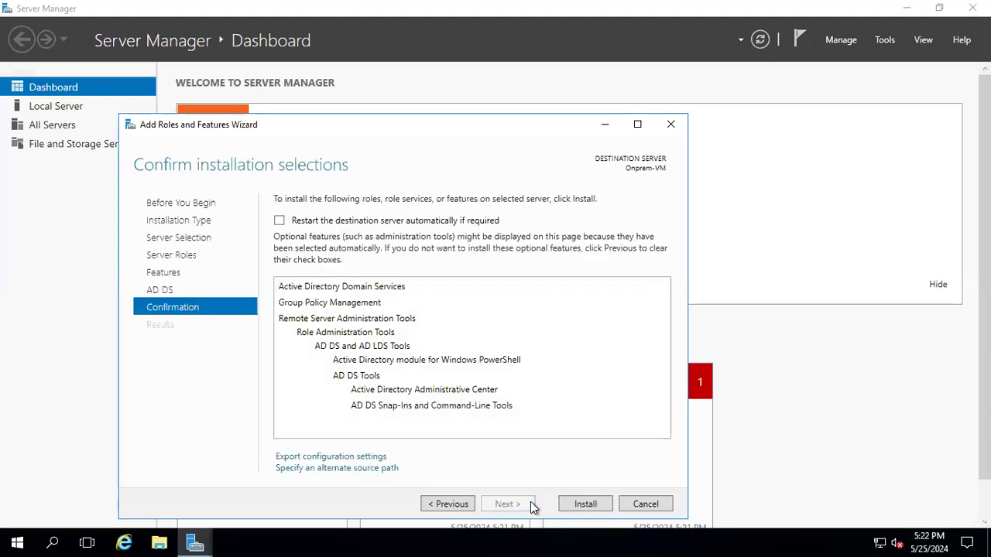
left_click(581, 504)
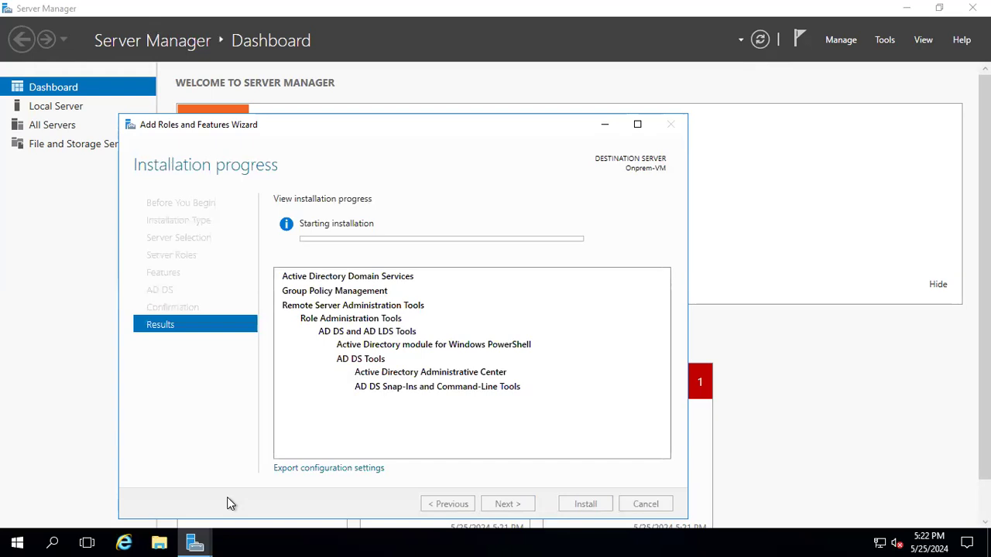
mouse_move(658, 2)
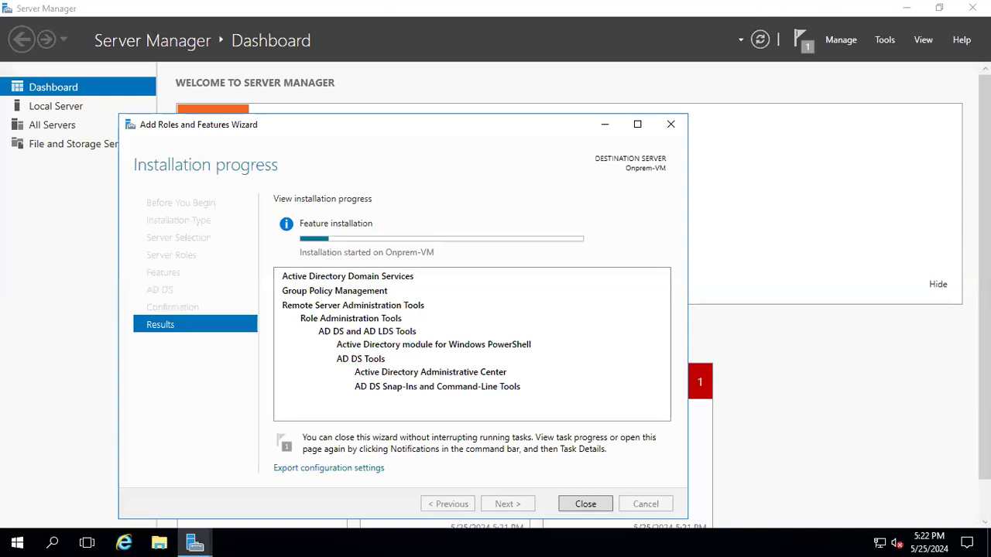
Minimize the VM session and scroll the local Paint diagram to the domain controller notes.
left_click(906, 10)
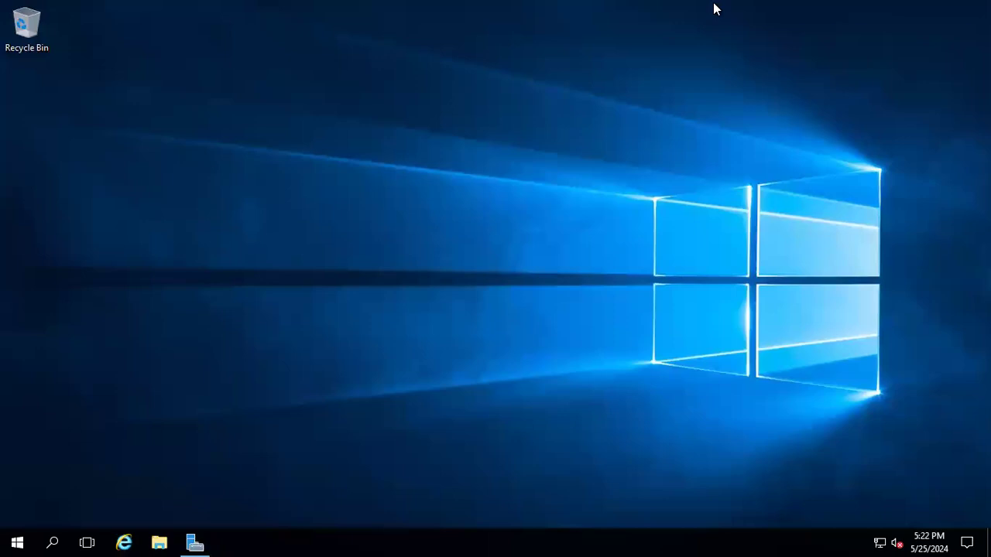
left_click(930, 9)
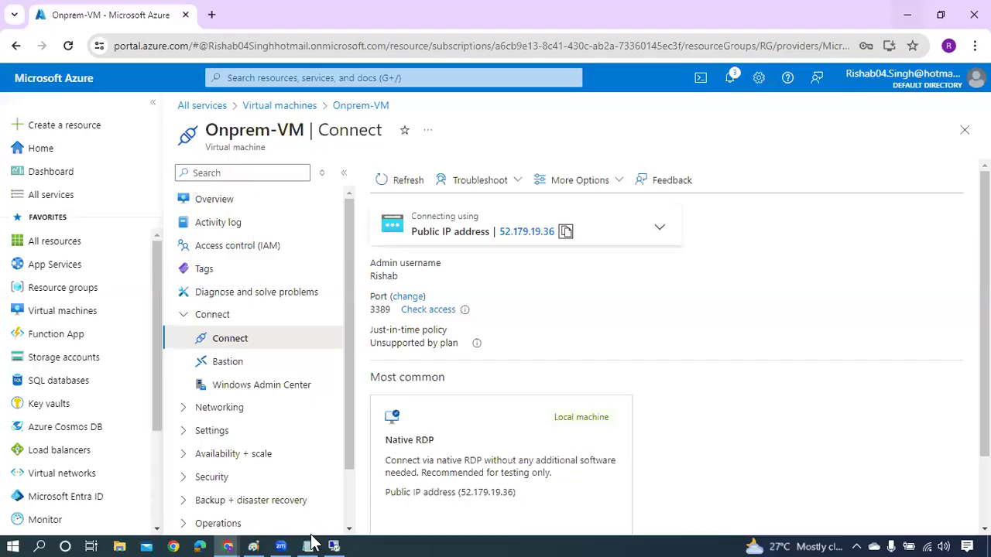
left_click(252, 545)
left_click_drag(333, 515, 31, 496)
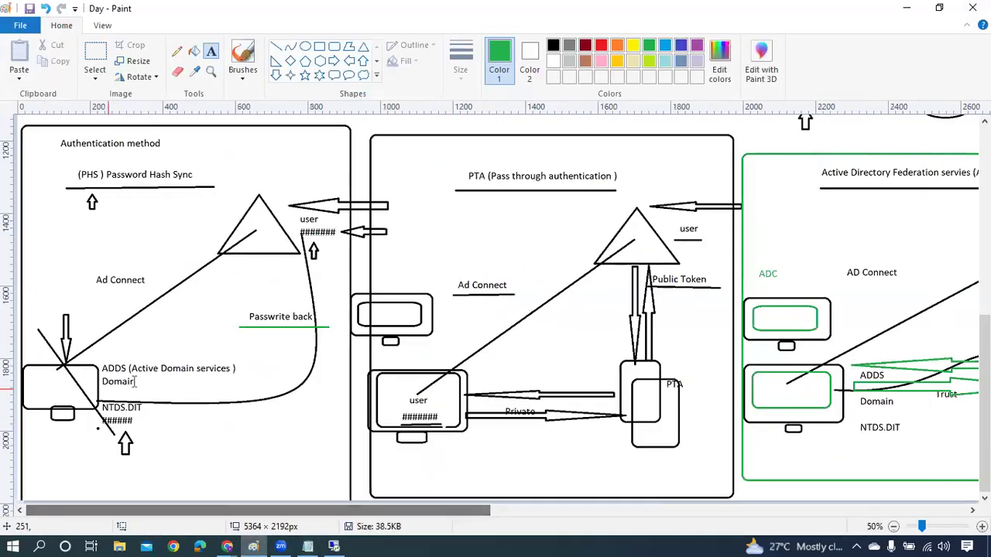
left_click_drag(984, 379, 984, 233)
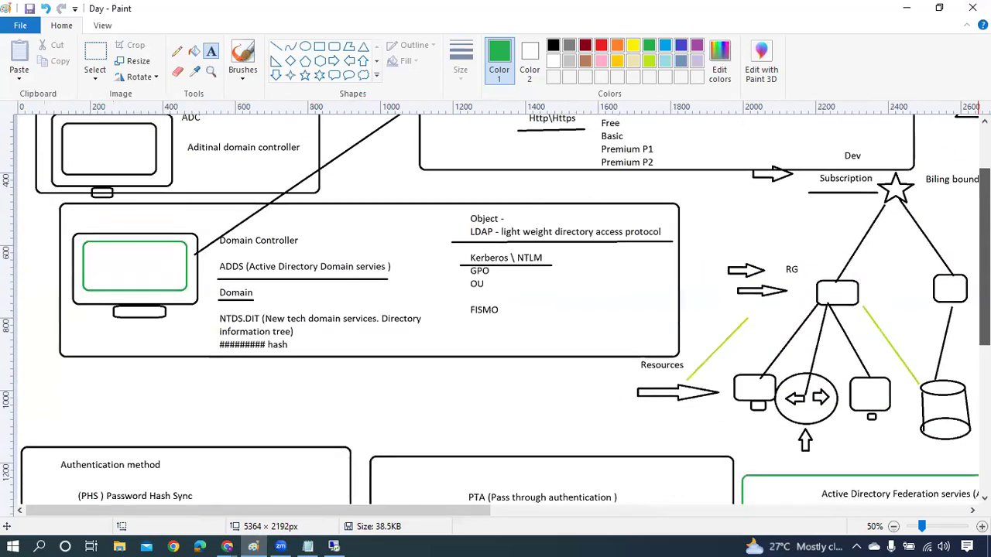
Highlight the NTDS.DIT notes inside the domain controller box of the Paint diagram.
left_click_drag(219, 255, 413, 278)
left_click(379, 300)
left_click_drag(212, 285, 452, 352)
left_click(218, 305)
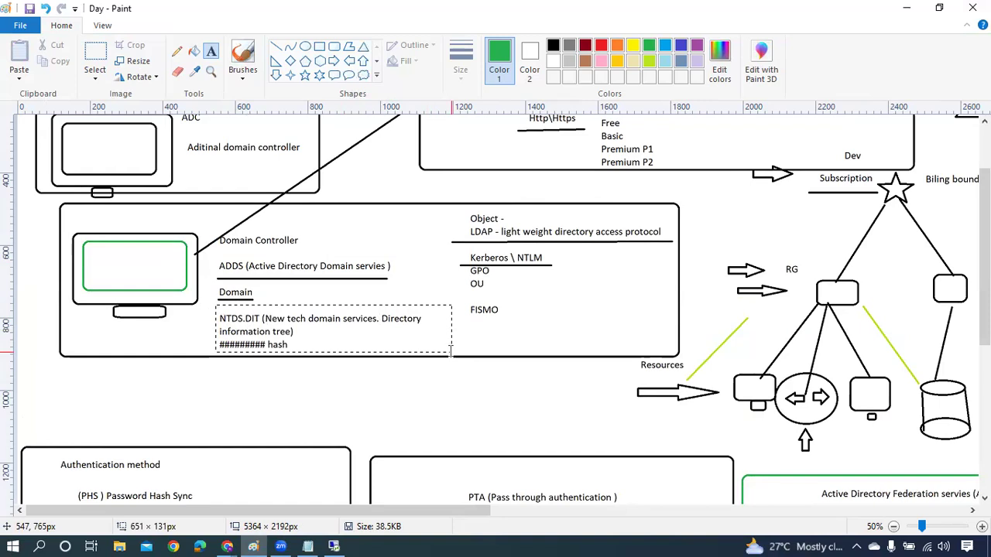
left_click_drag(451, 352, 451, 353)
left_click(255, 360)
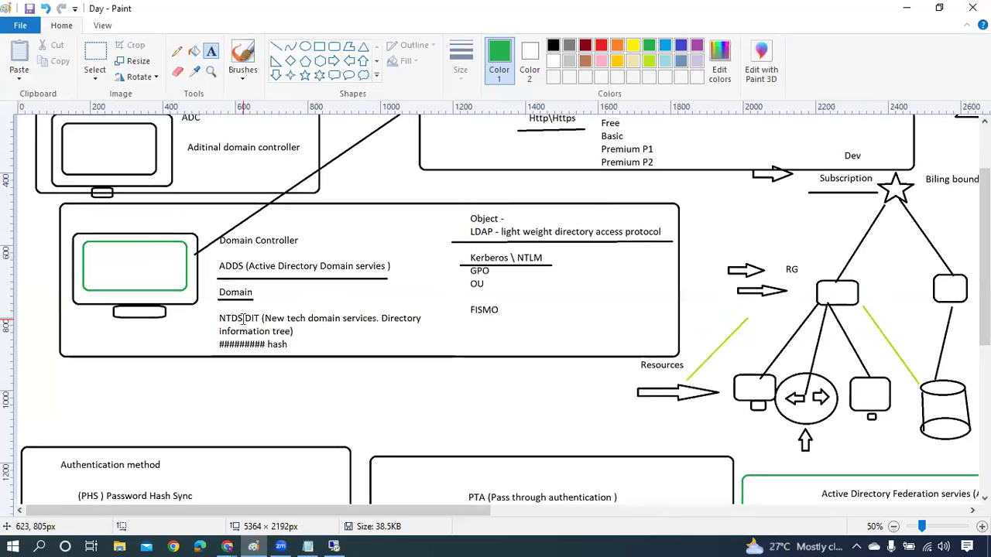
Return to the remote VM session and bring Server Manager forward.
left_click(226, 547)
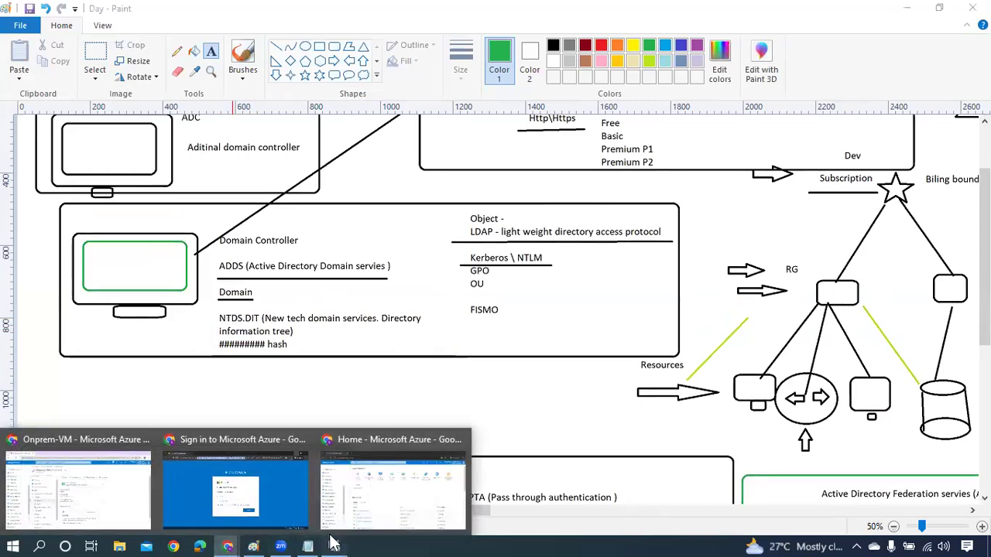
left_click(334, 547)
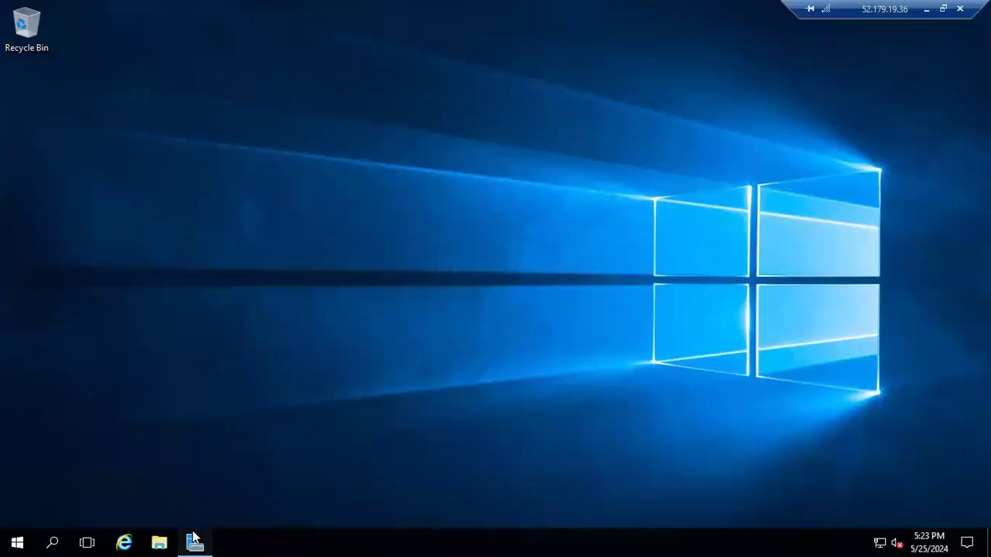
left_click(193, 541)
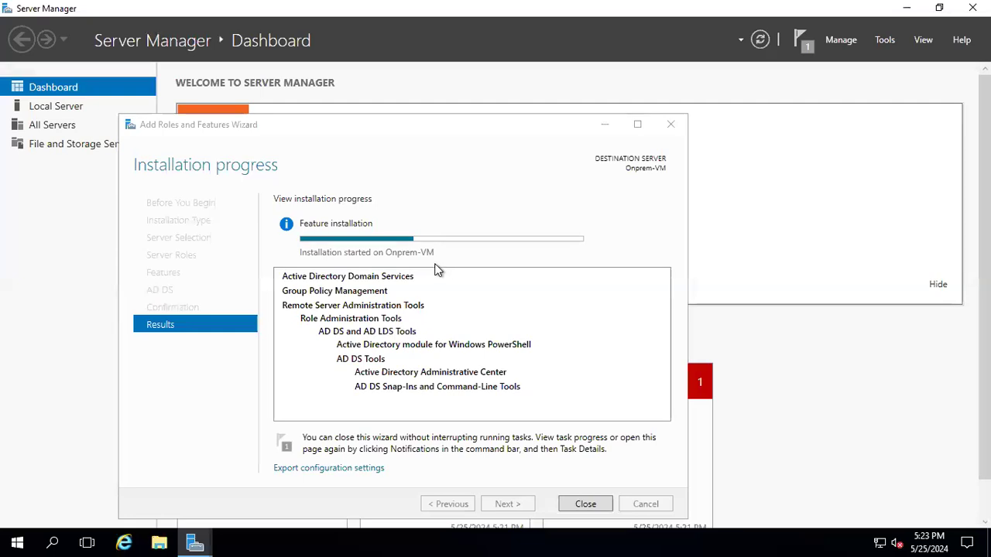
Switch to the local Notepad, select the domain name 25thmay.com, and return to the VM session.
left_click(927, 8)
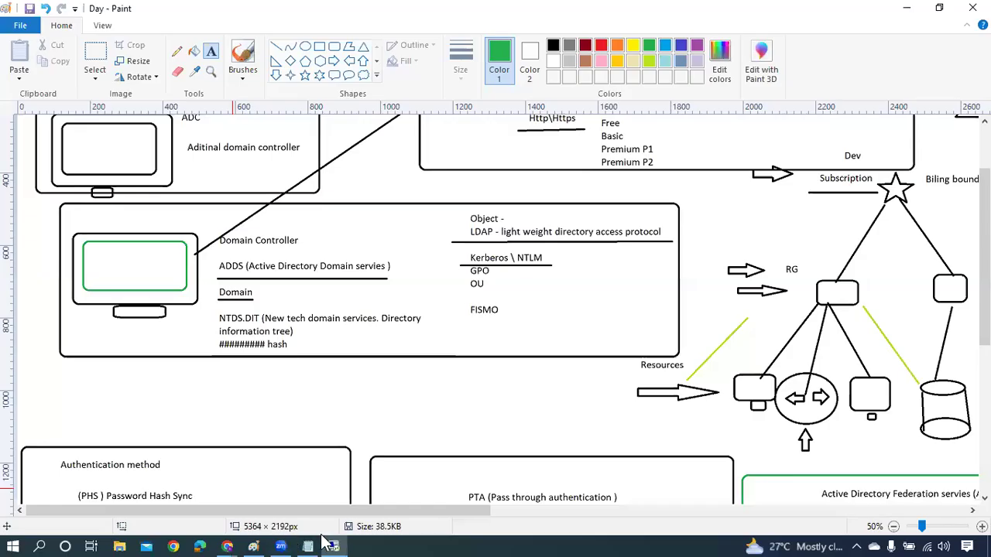
left_click(309, 545)
left_click(297, 139)
left_click_drag(296, 140, 8, 130)
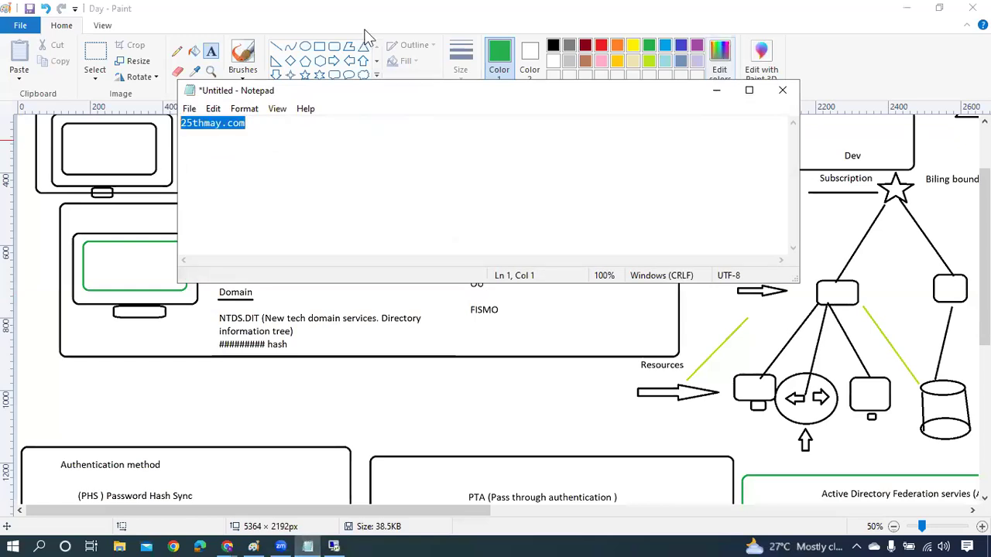
left_click(438, 73)
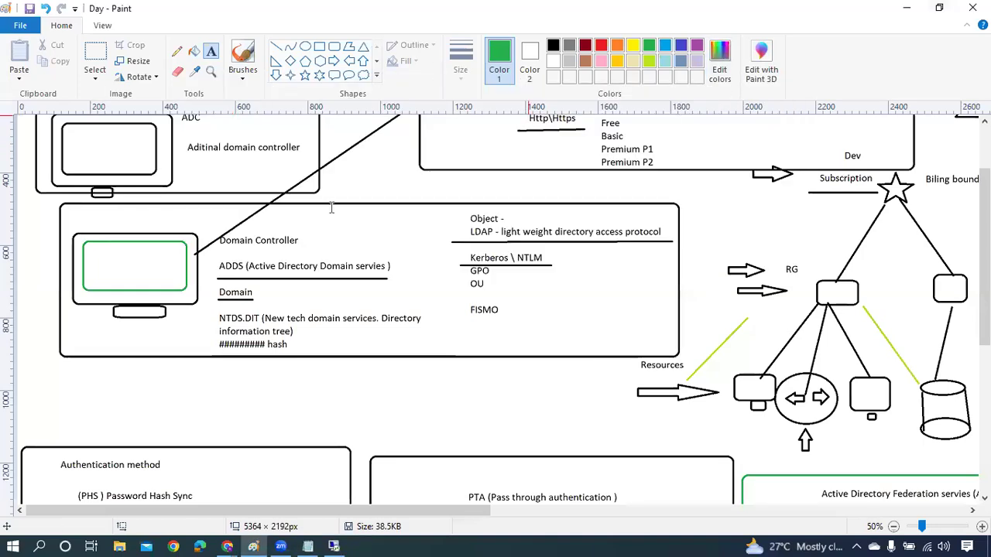
left_click(334, 547)
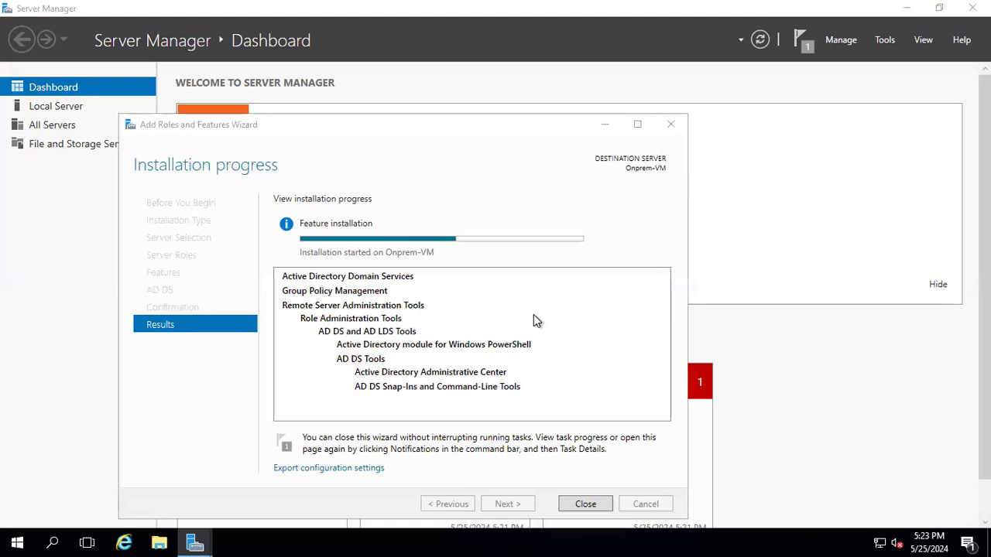
Open the computer's name and domain settings, start switching membership from workgroup to domain, then cancel and close the windows.
key("super+e")
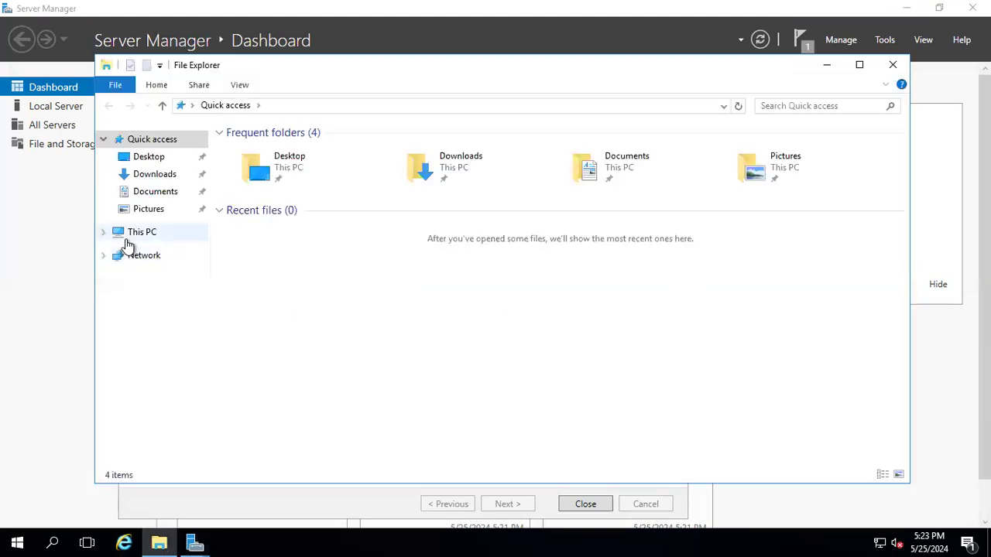
right_click(125, 239)
left_click(152, 431)
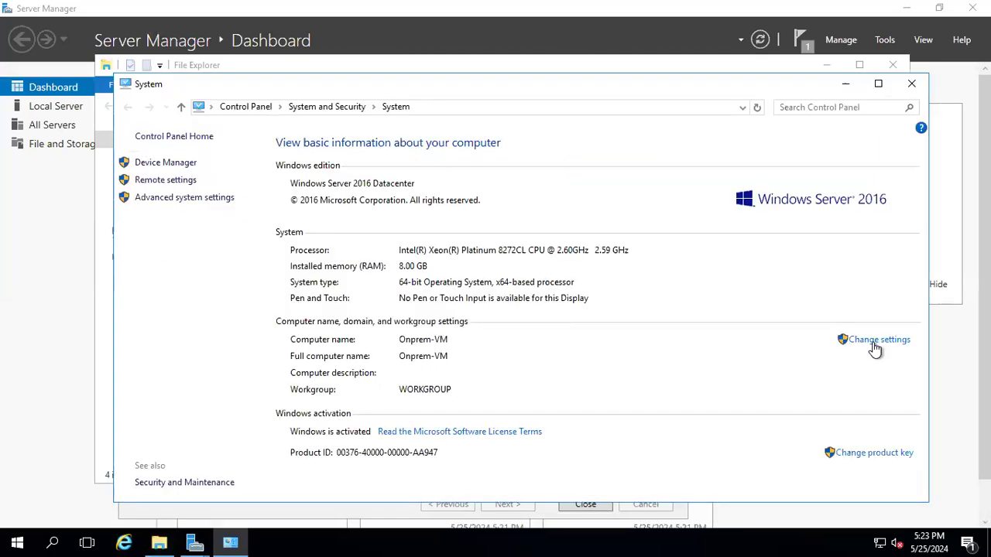
left_click(873, 344)
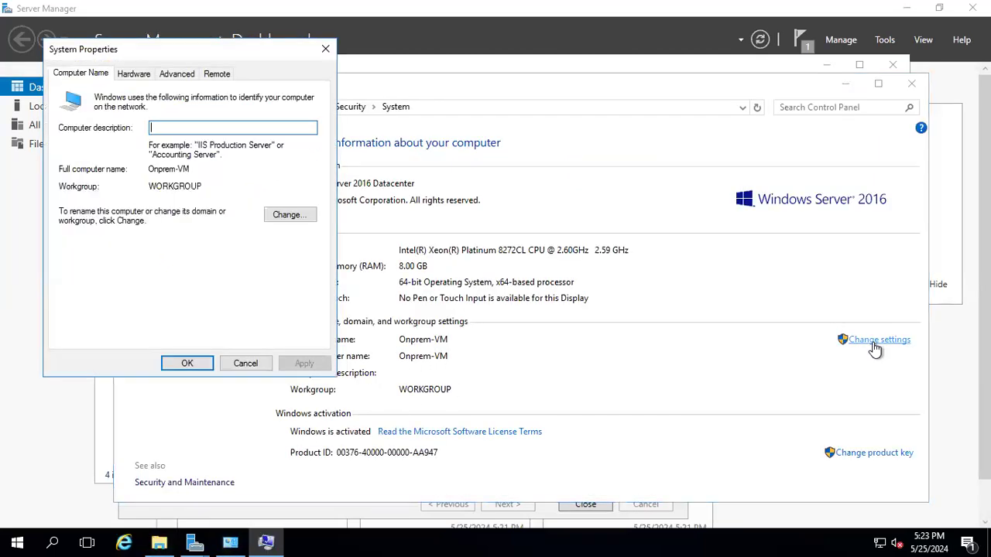
left_click(287, 218)
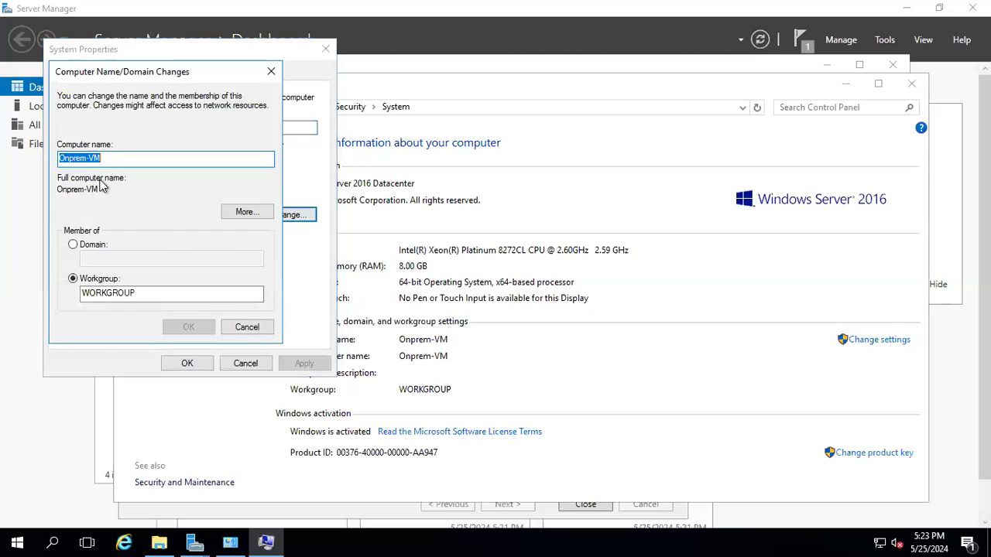
left_click(83, 250)
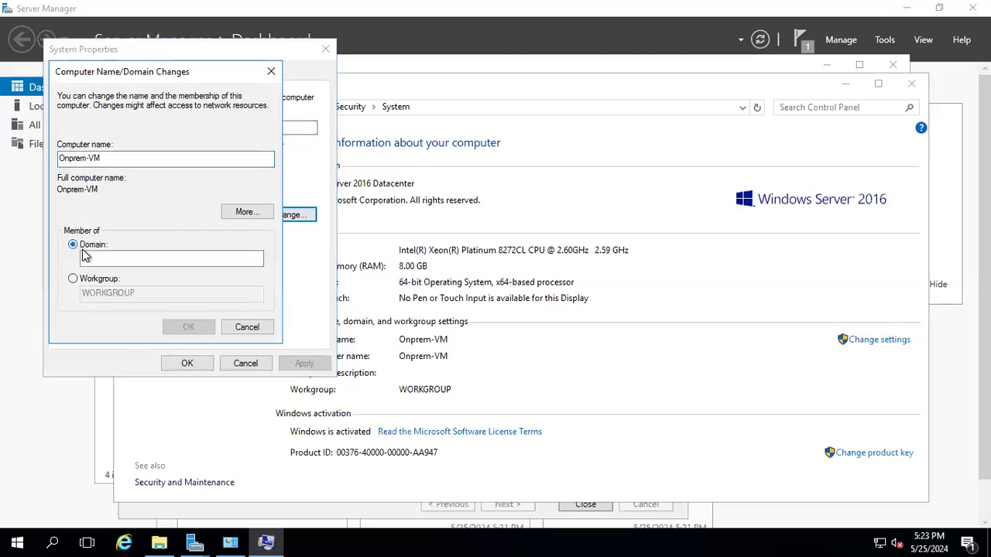
left_click(88, 260)
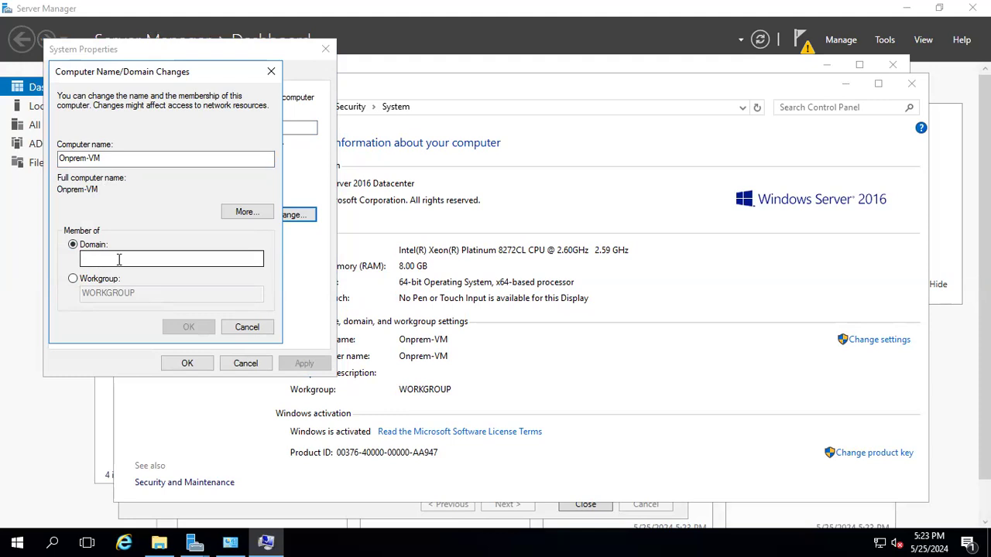
left_click(271, 71)
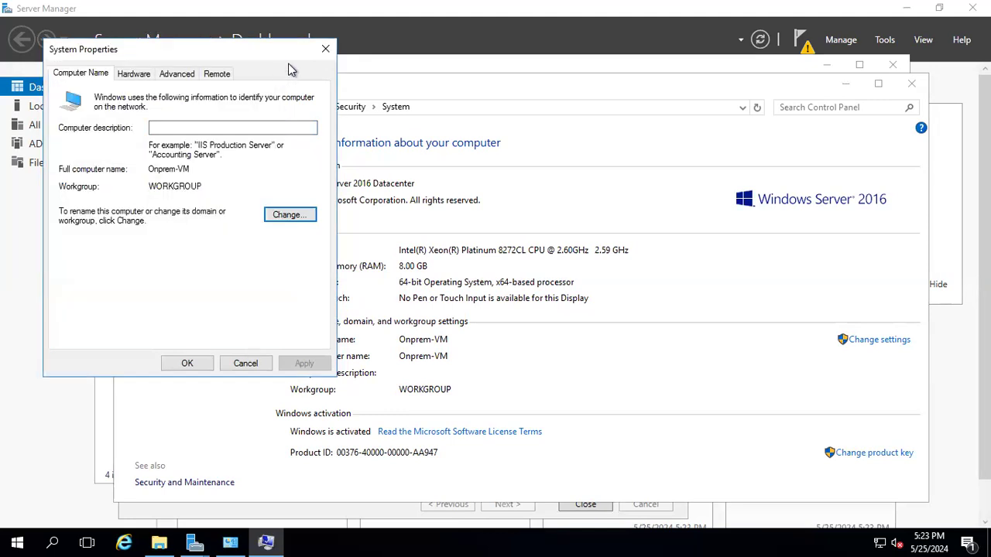
left_click(326, 48)
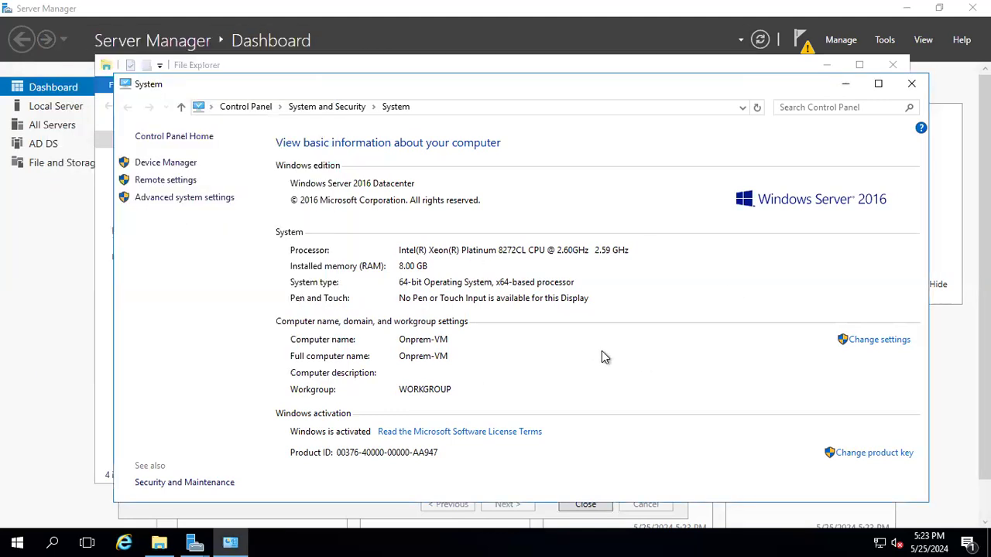
left_click(911, 86)
left_click(893, 65)
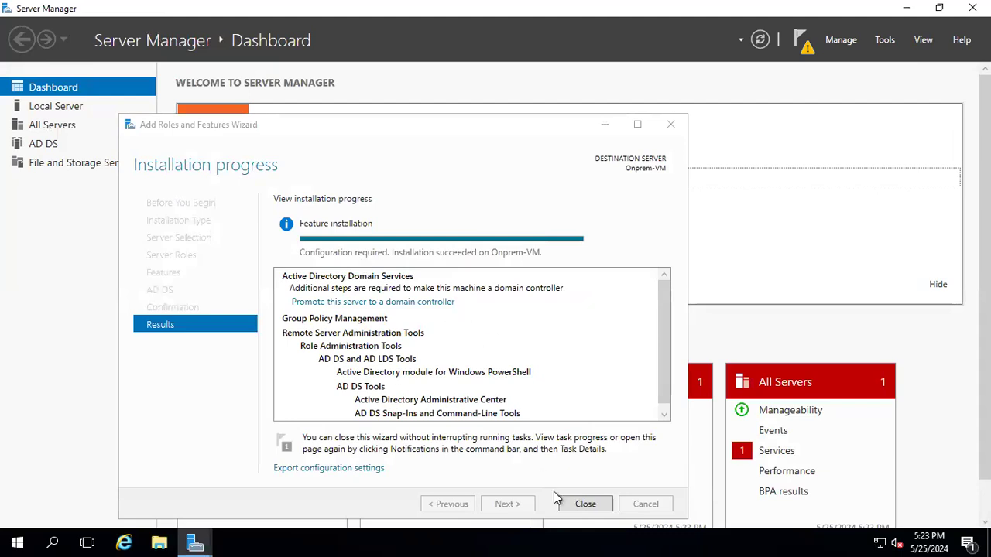
Close the installation wizard and open the post-deployment task to promote this server to a domain controller.
left_click(583, 504)
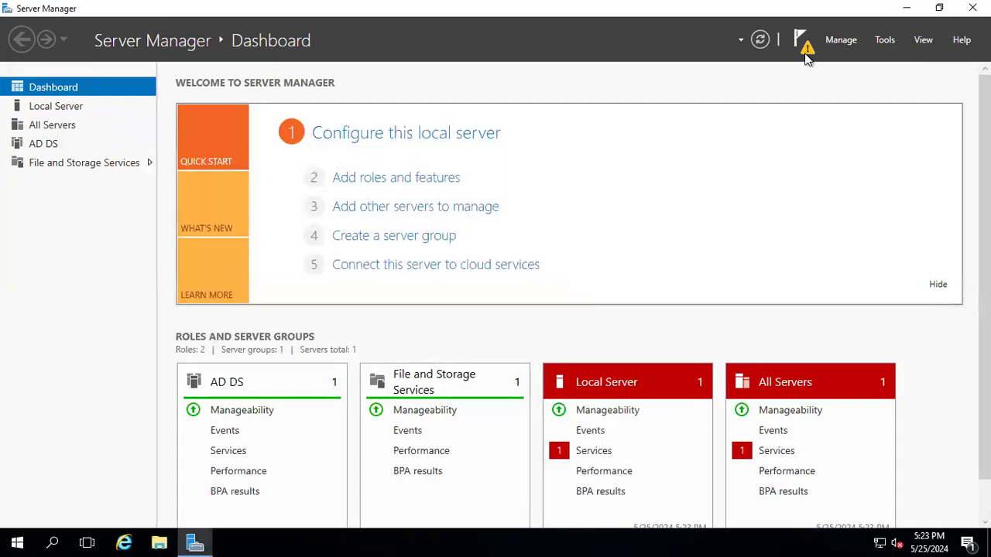
left_click(805, 55)
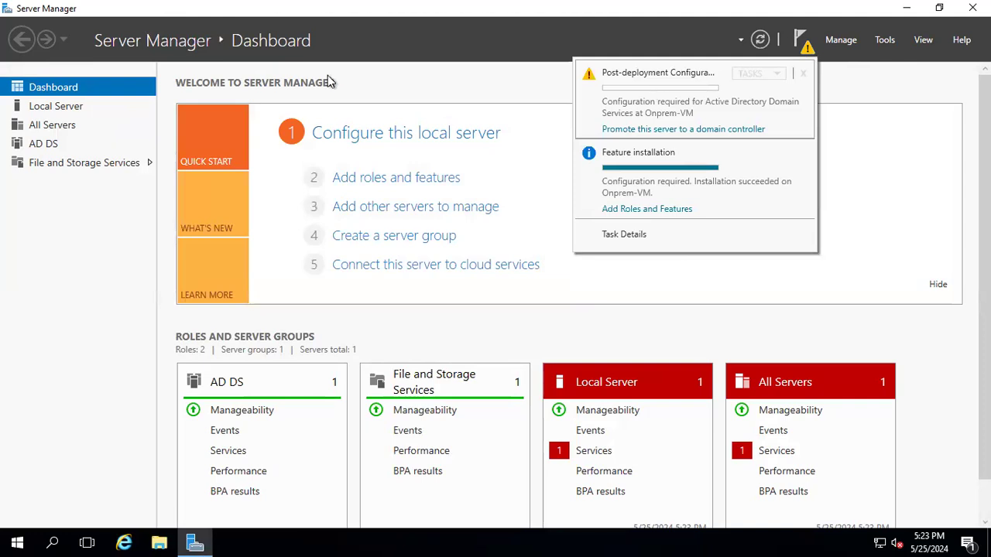
left_click(663, 130)
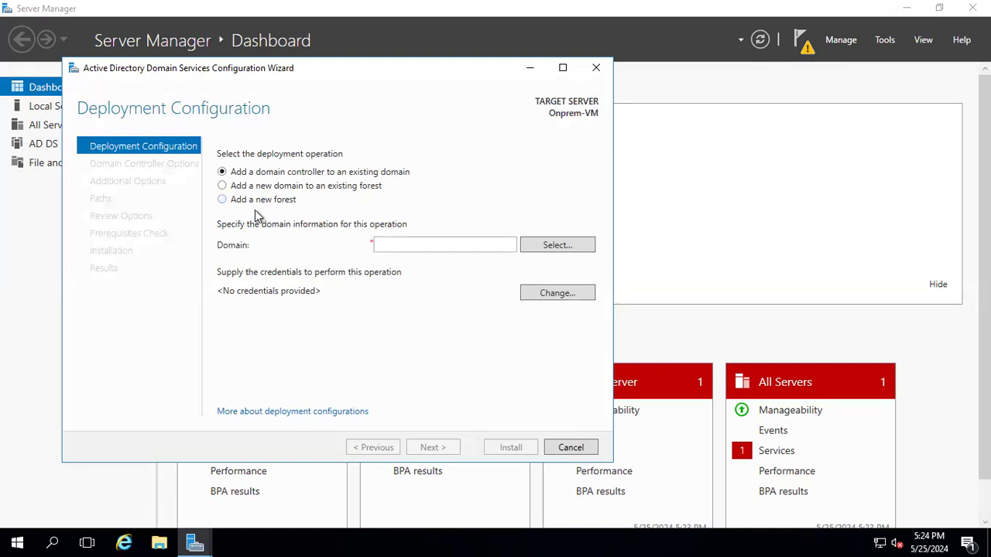
Choose to add a new forest with the root domain name 25thmay.com and continue.
left_click(251, 205)
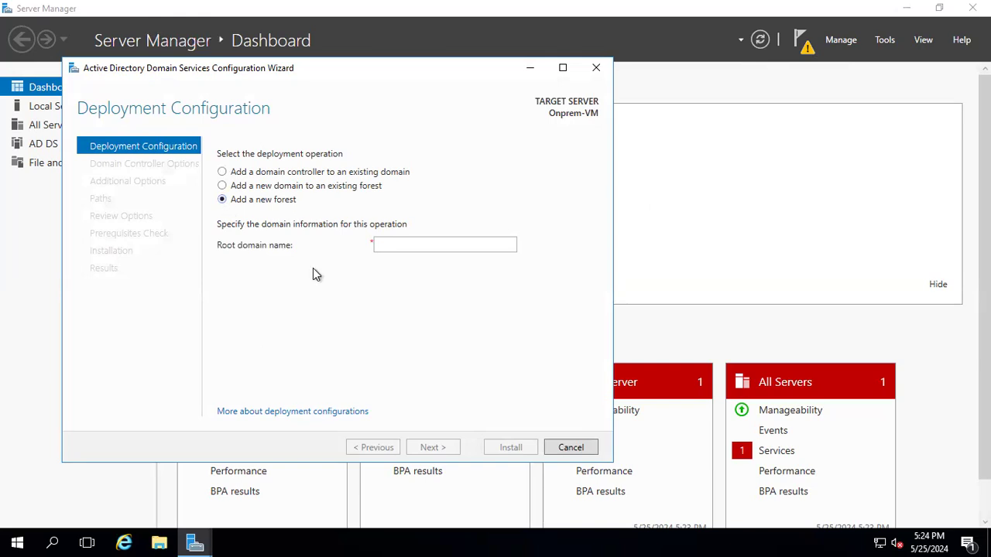
left_click(383, 244)
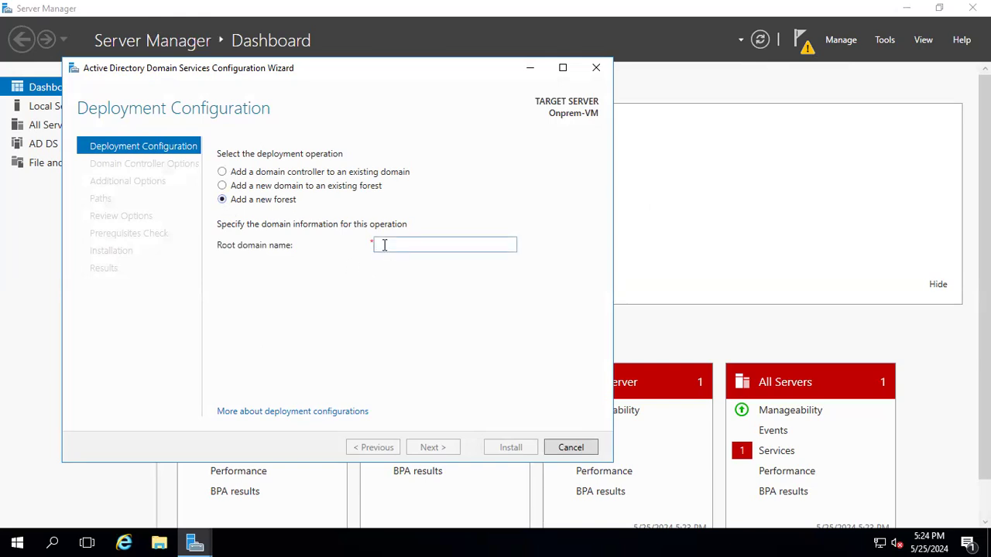
type("25thmay.com")
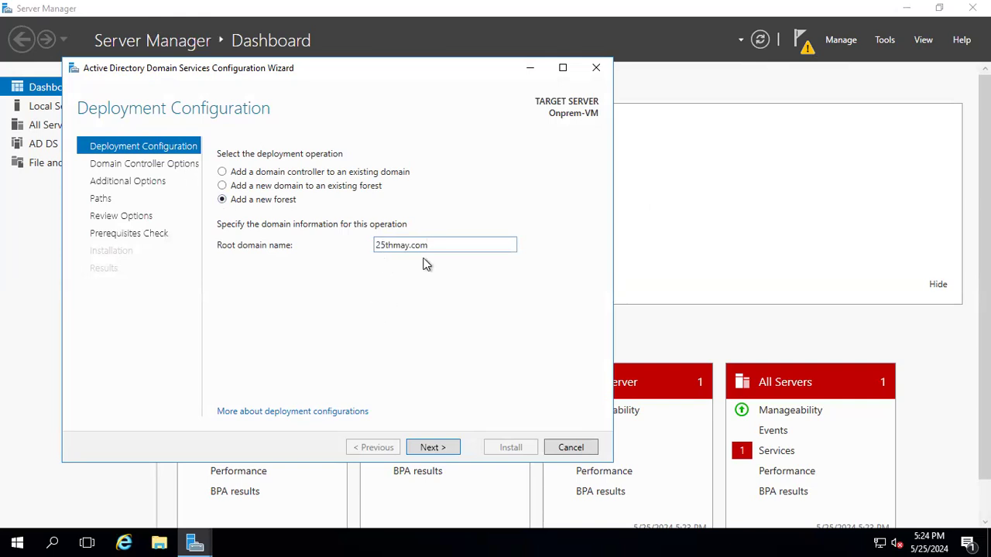
left_click(427, 448)
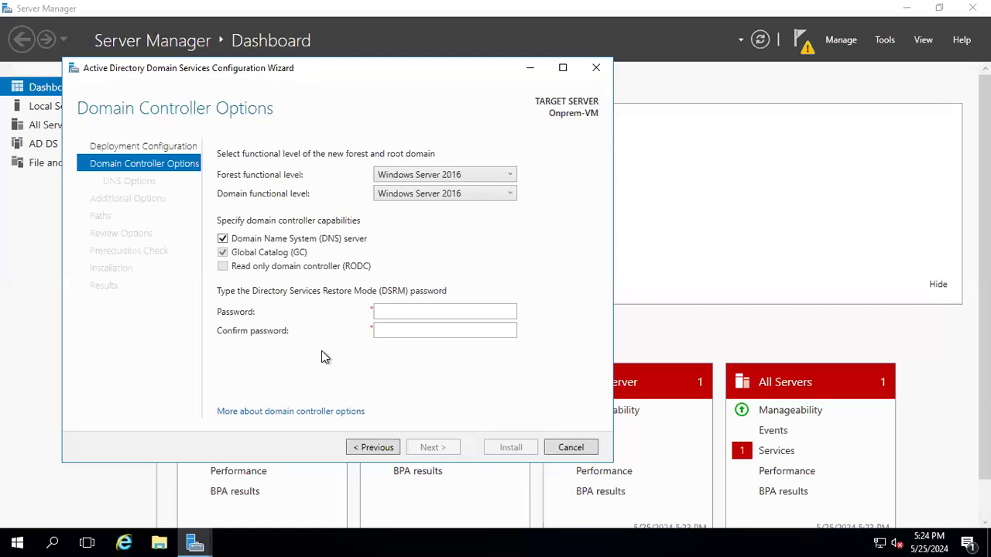
Enter and confirm the Directory Services Restore Mode password, keeping the default functional levels and DNS server option.
left_click(385, 313)
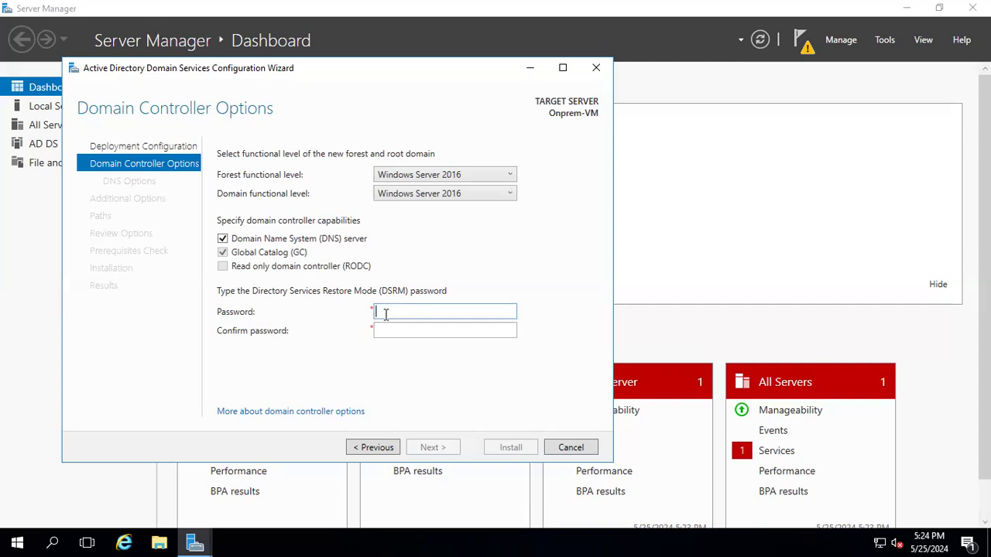
type("****")
key("BackSpace")
key("BackSpace")
key("BackSpace")
key("BackSpace")
type("************")
key("Tab")
type("******")
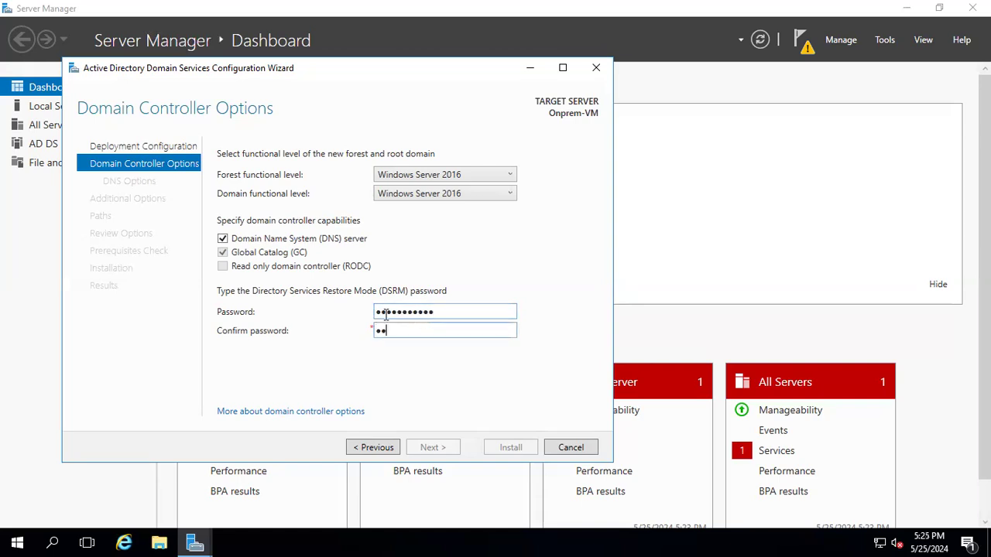
type("******")
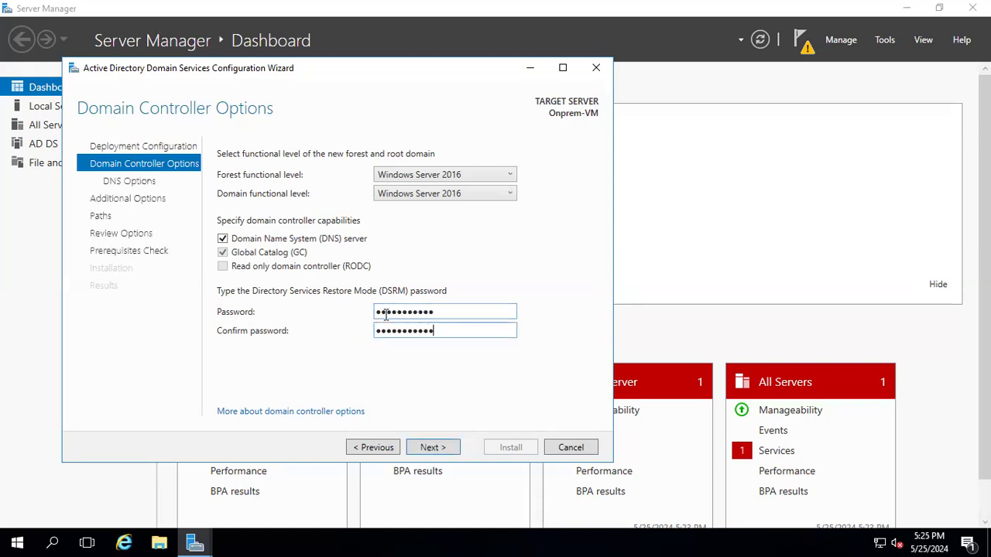
left_click(434, 445)
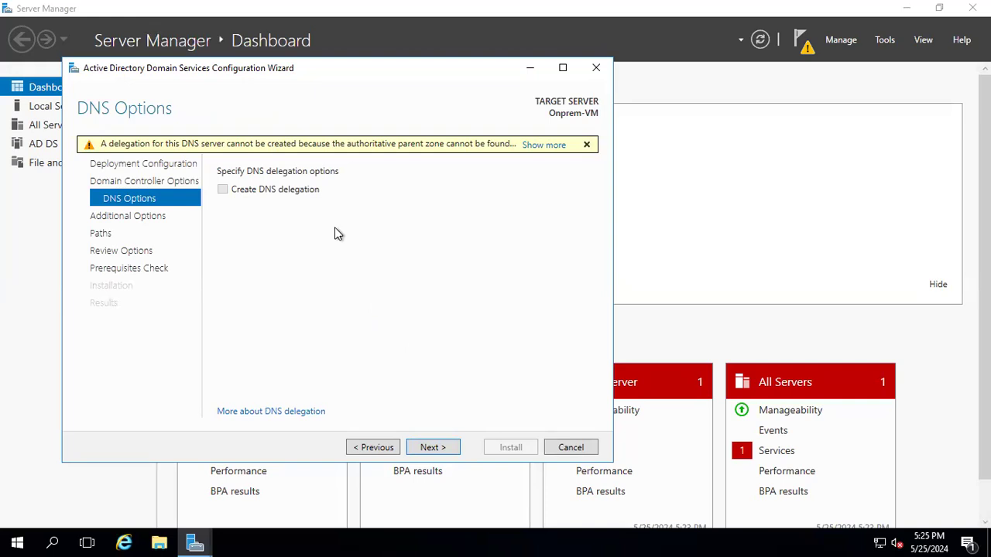
Keep the default DNS delegation, NetBIOS name and folder paths, then start the domain controller installation.
left_click(430, 448)
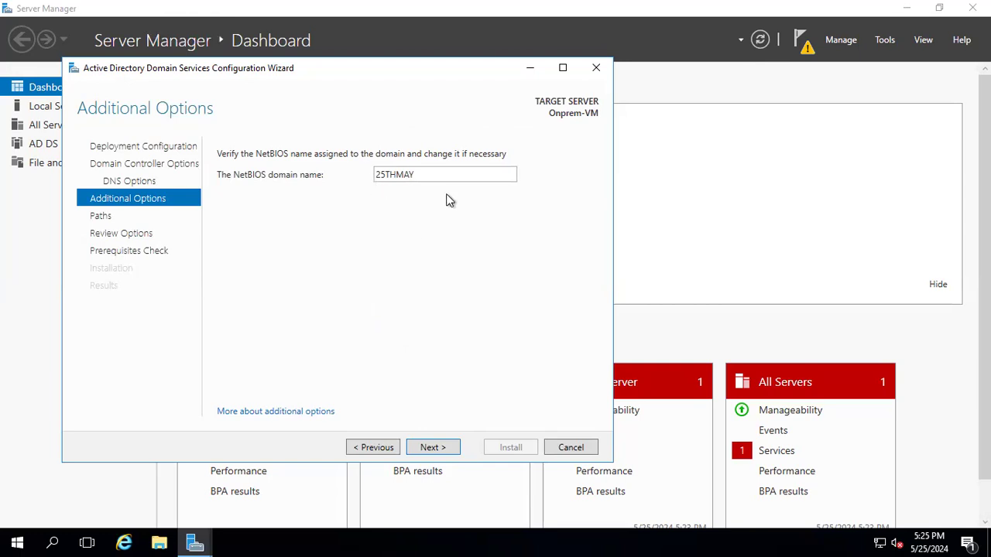
left_click(425, 449)
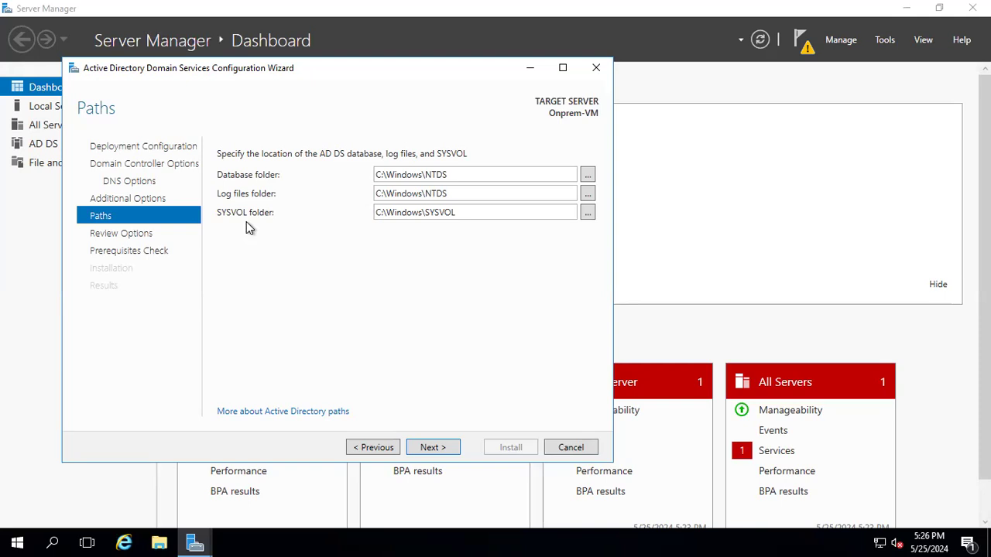
left_click(445, 449)
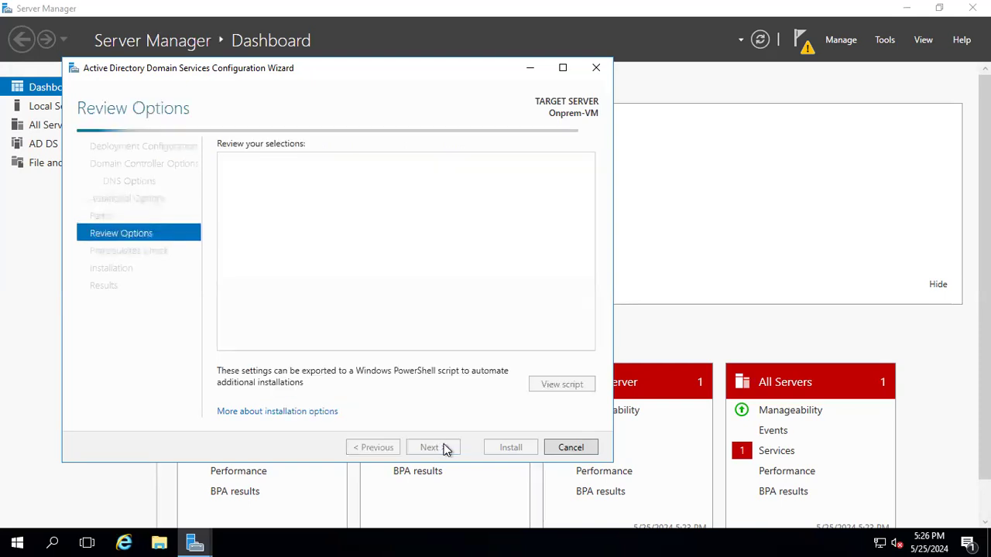
left_click(445, 449)
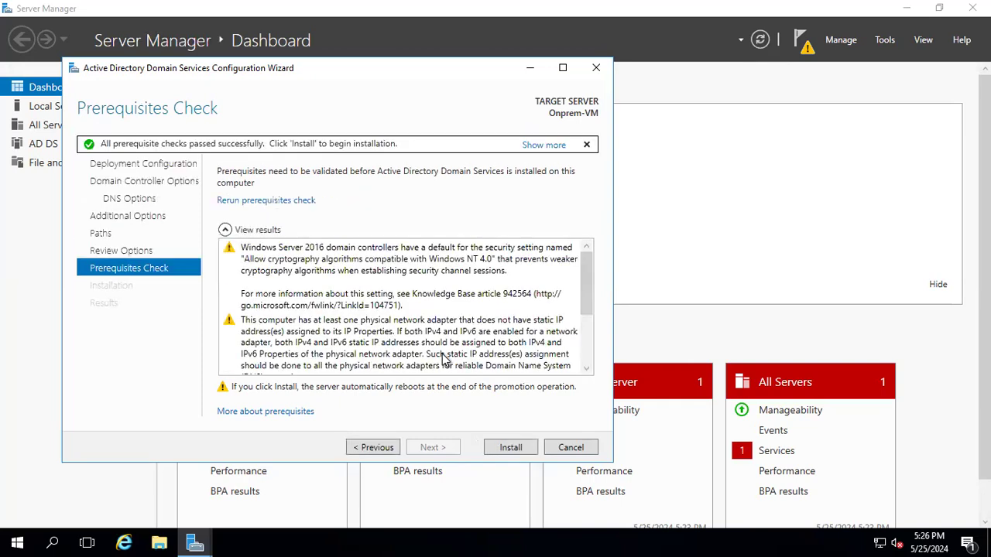
left_click(499, 449)
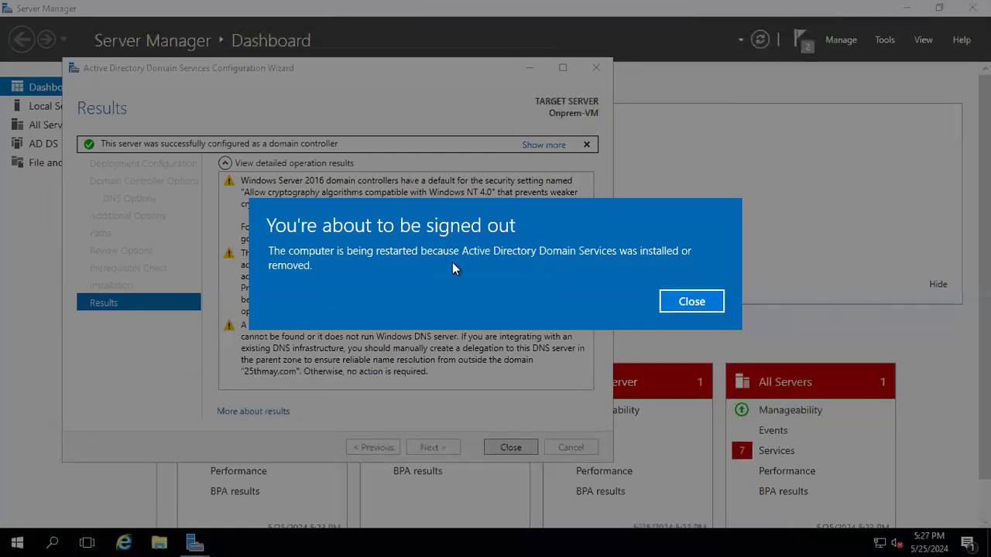
Minimize the VM session and add a green 'local Admin' label above the ADDS box in the Password Hash Sync diagram.
mouse_move(926, 14)
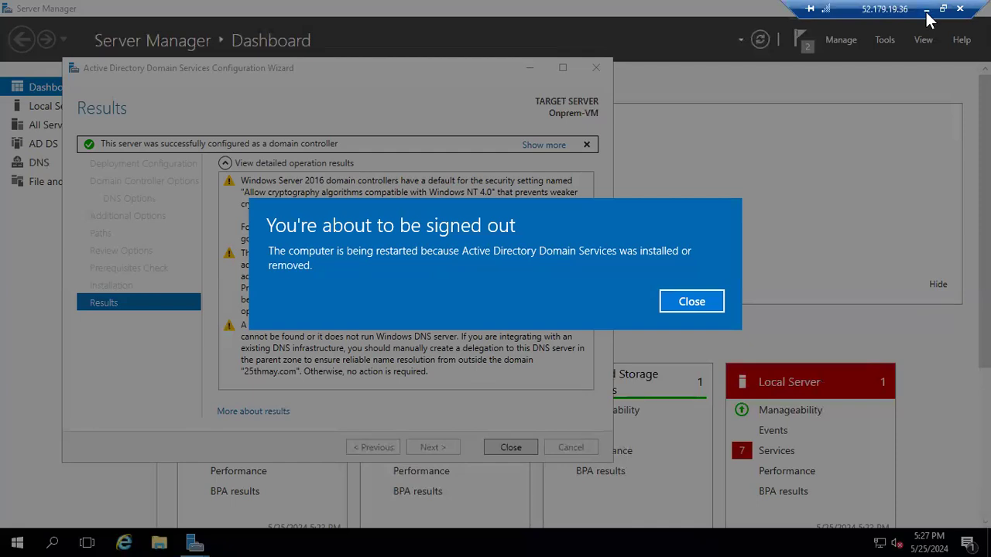
left_click(927, 9)
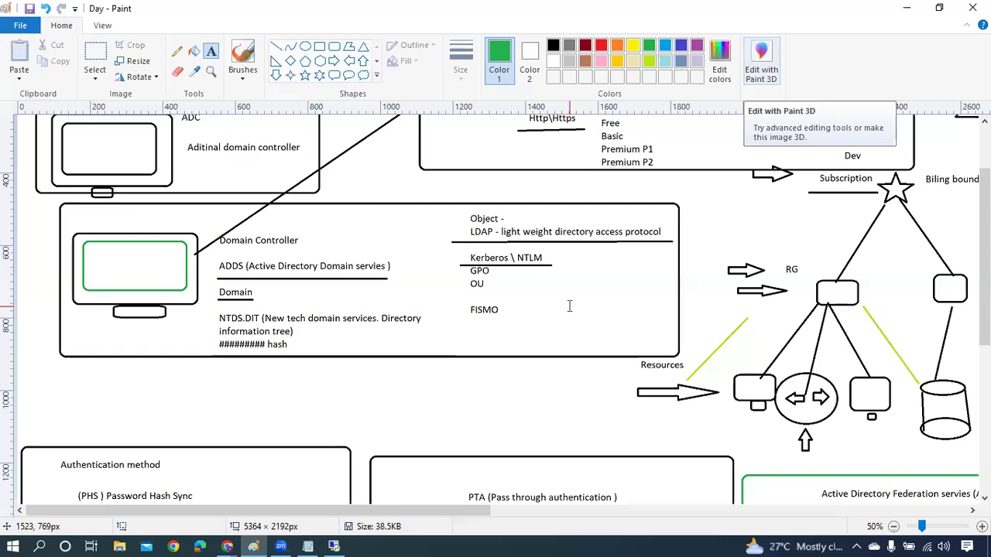
left_click_drag(222, 511, 462, 511)
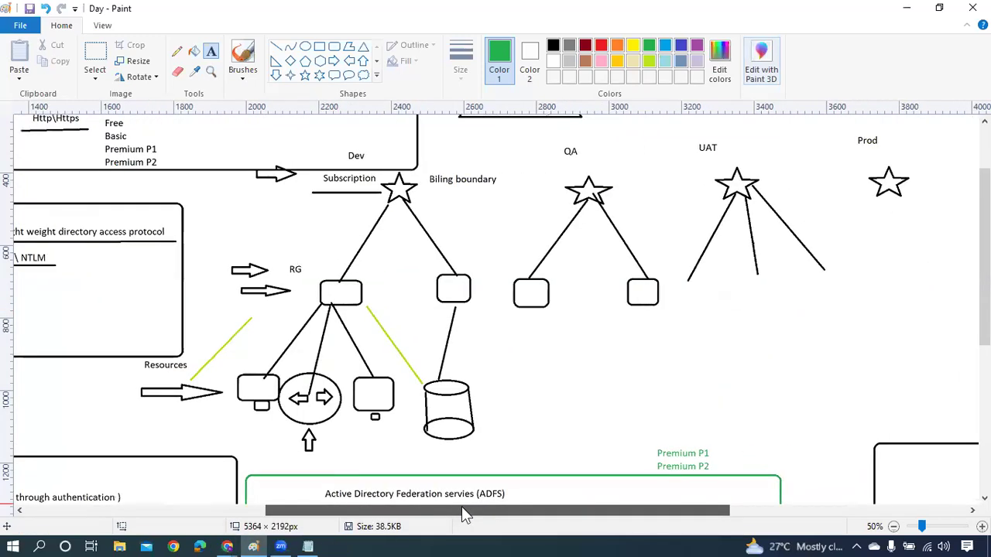
left_click_drag(462, 509, 412, 509)
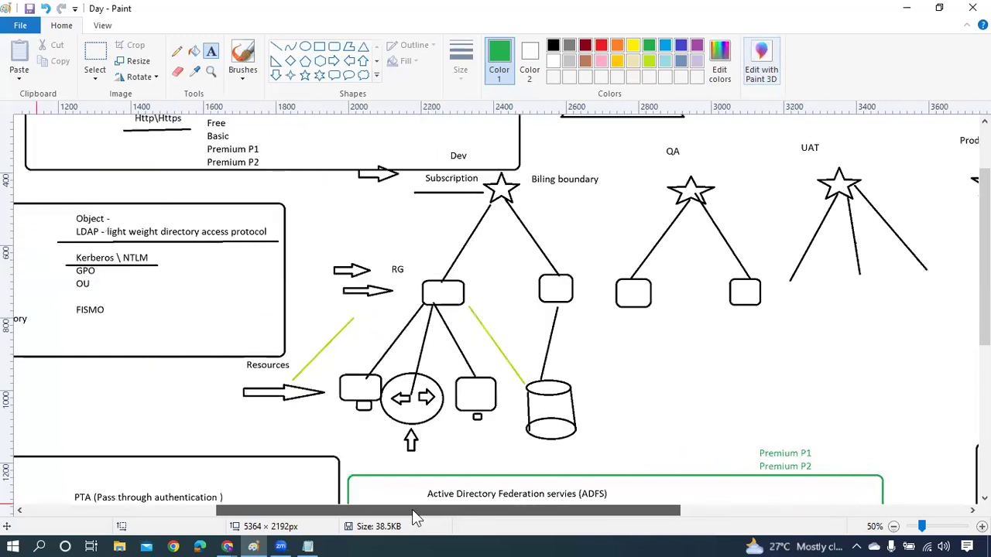
left_click_drag(412, 509, 219, 511)
left_click_drag(984, 308, 984, 432)
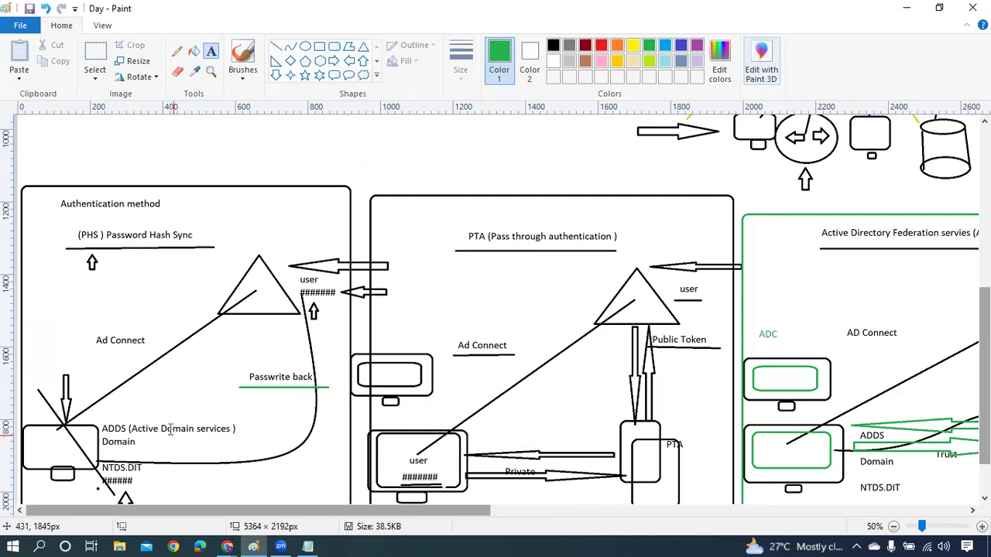
left_click_drag(87, 383, 130, 400)
type("lo")
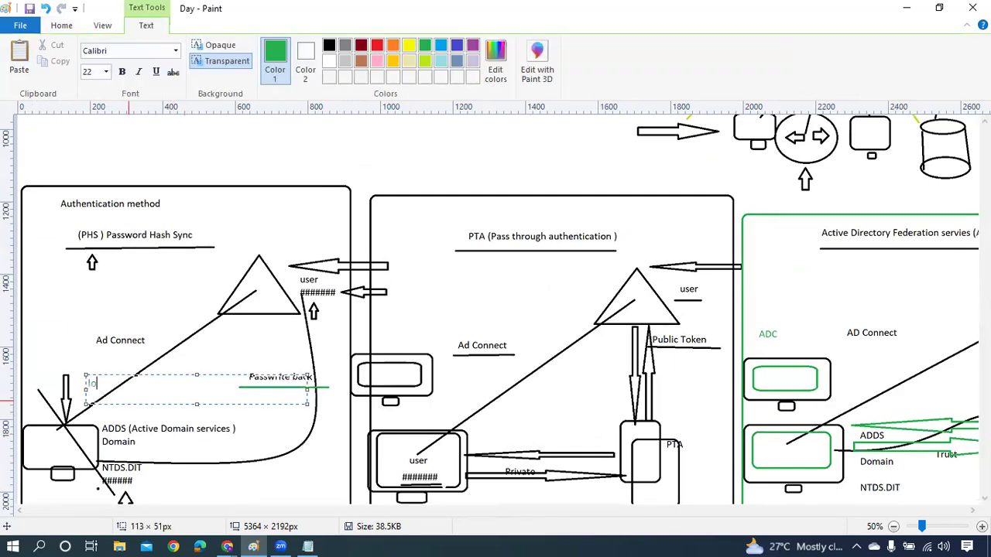
type("cal Admin")
left_click(171, 360)
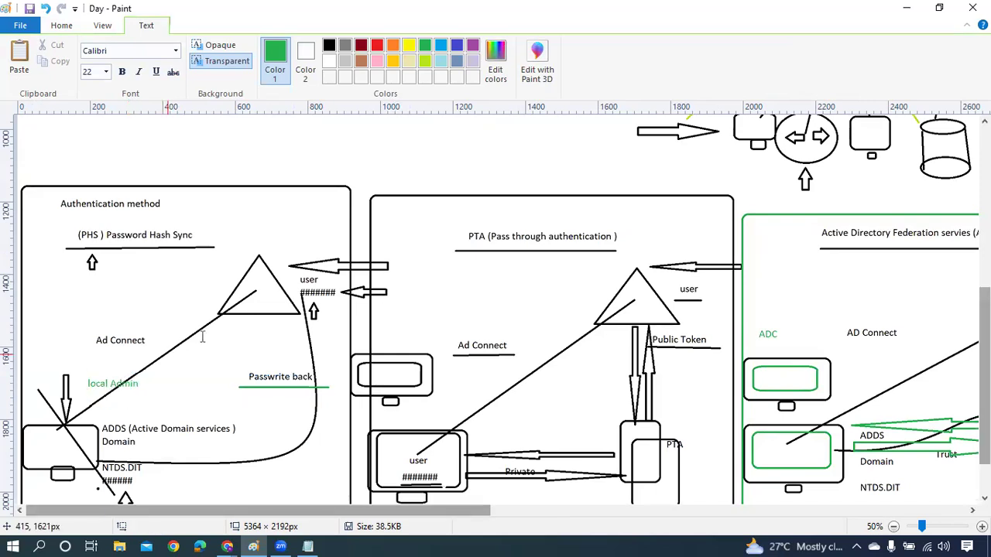
left_click_drag(86, 327, 155, 355)
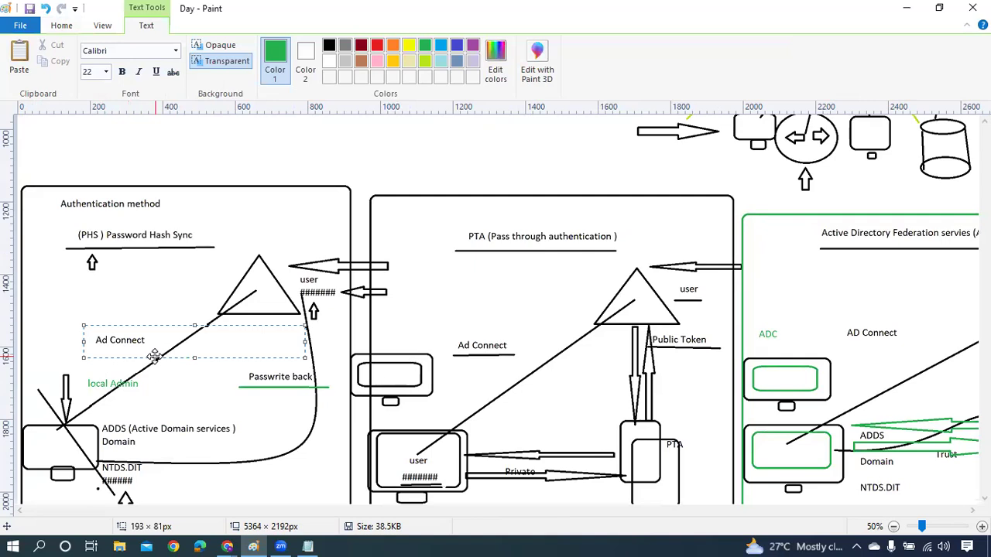
left_click(102, 401)
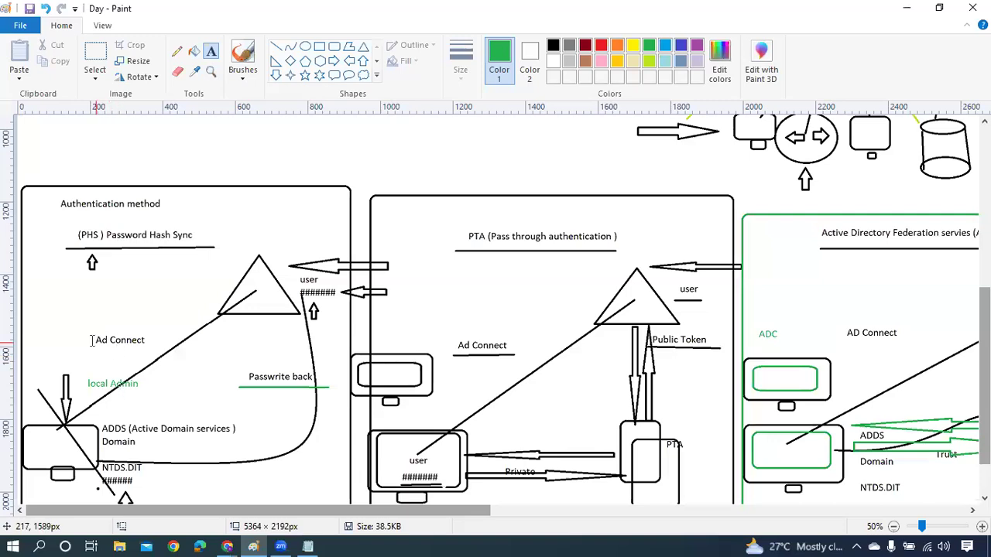
left_click_drag(76, 375, 147, 394)
left_click(224, 305)
Add a green text label reading 'User' and 'Global admin' beside the cloud triangle.
left_click_drag(175, 266, 308, 315)
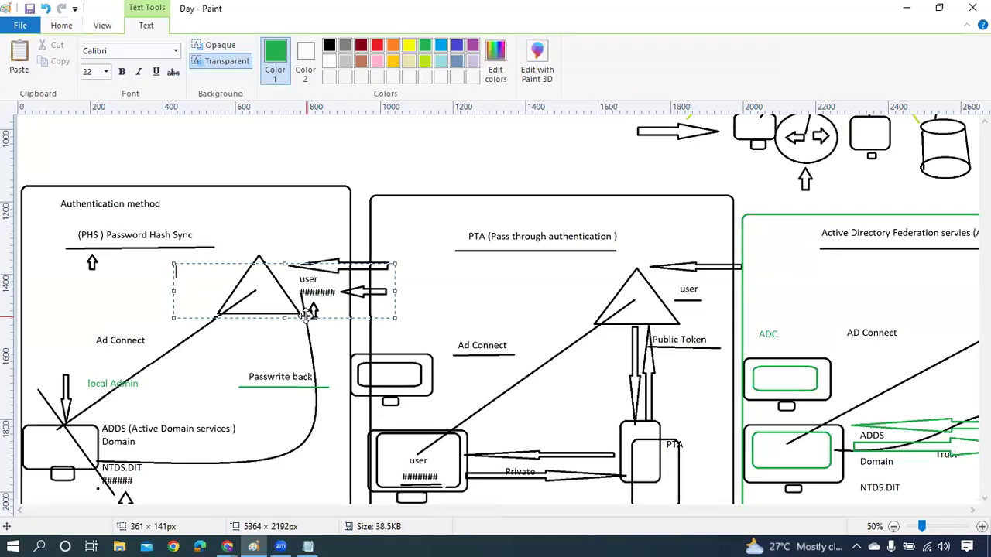
type("Azure")
key("BackSpace")
key("BackSpace")
key("BackSpace")
key("BackSpace")
key("BackSpace")
key("BackSpace")
type("User")
key("Return")
type("Global admin")
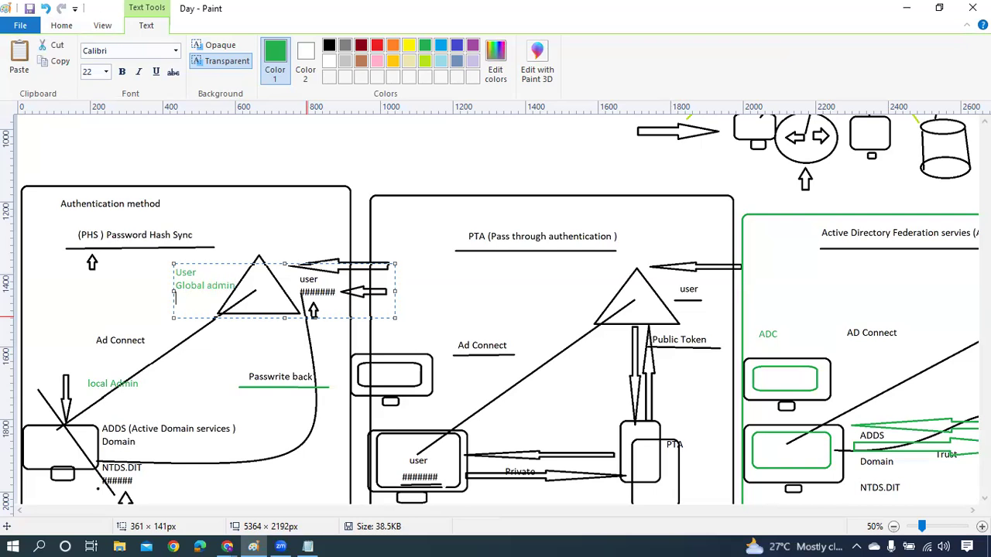
Add the line 'hybrid identity admin' to that label and move the label slightly left.
key("Return")
type("hybrid identity admin")
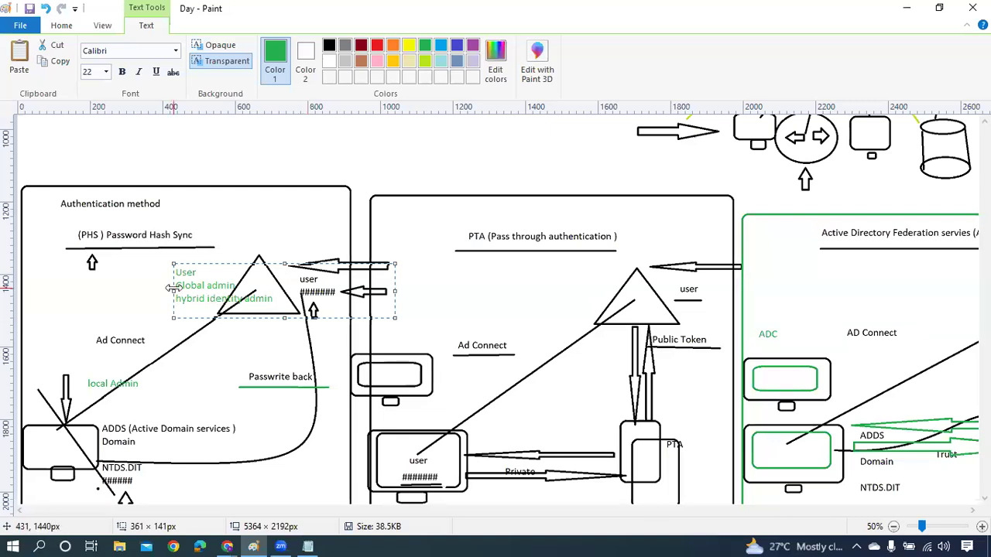
left_click_drag(172, 287, 127, 287)
left_click(197, 338)
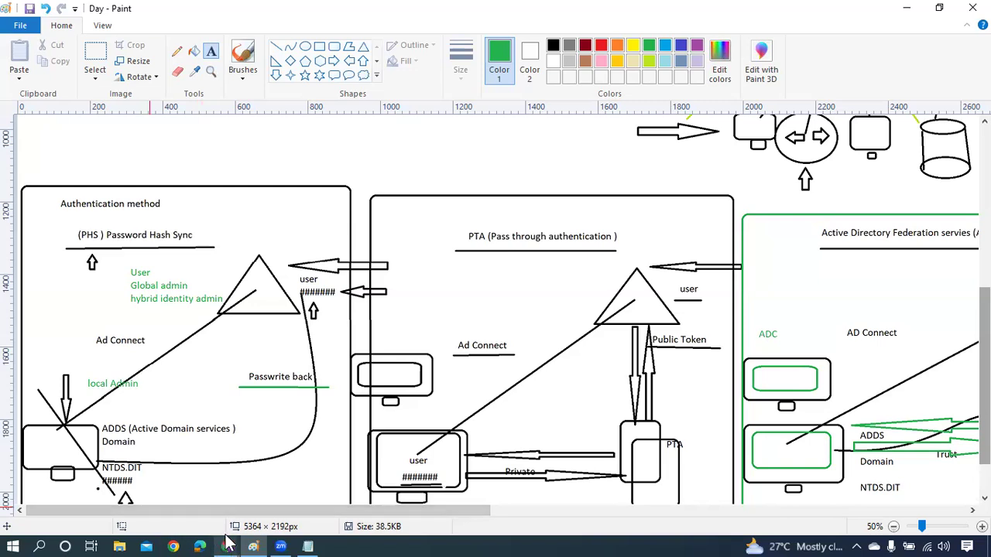
Switch to the Azure portal in the browser and open Microsoft Entra ID.
mouse_move(227, 546)
left_click(110, 481)
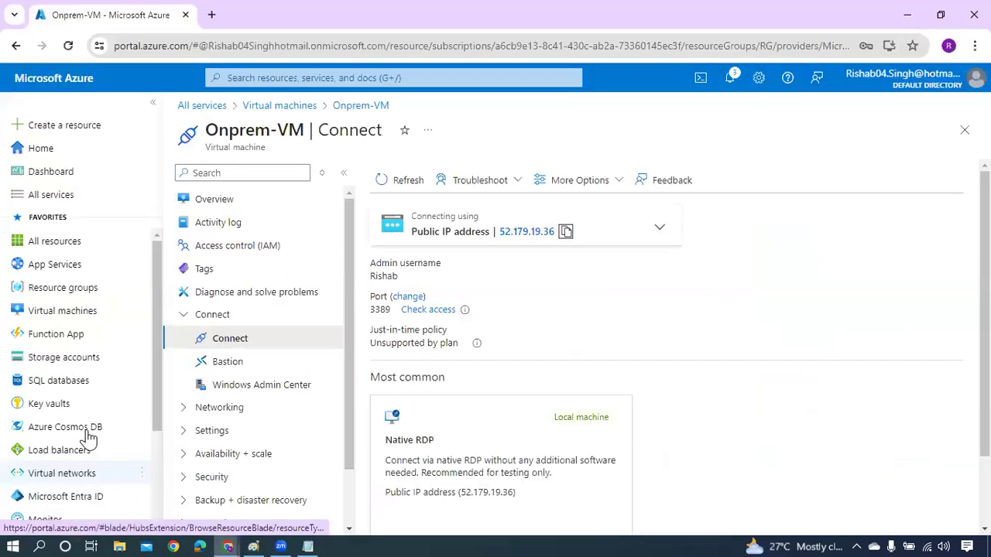
scroll(155, 407, "down", 1)
scroll(155, 406, "down", 1)
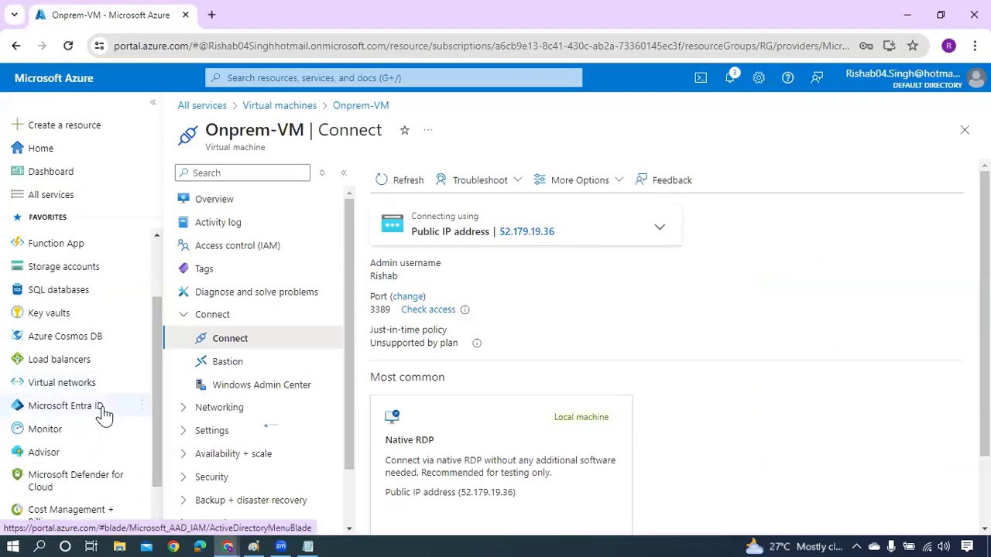
left_click(103, 411)
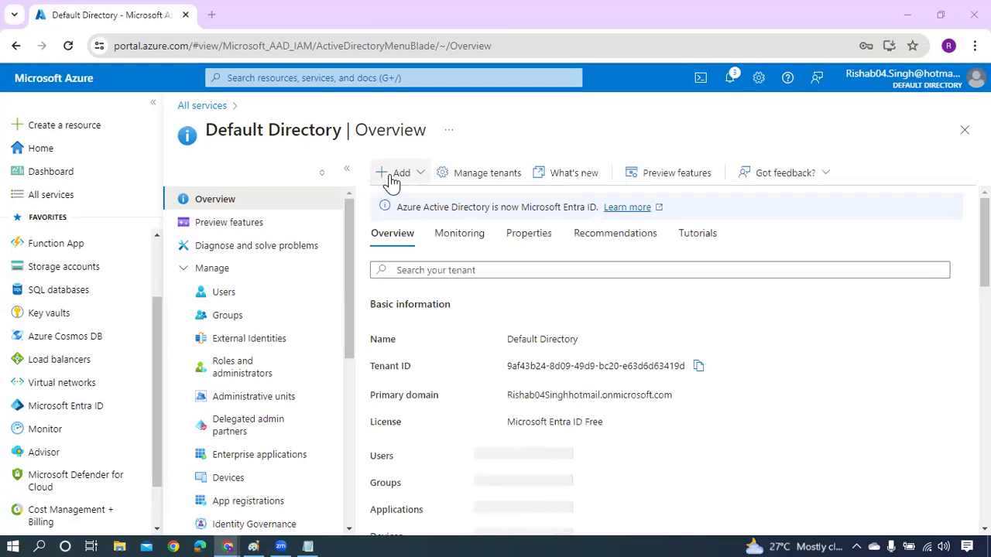
Open the Create new user form for the directory.
left_click(396, 173)
mouse_move(393, 199)
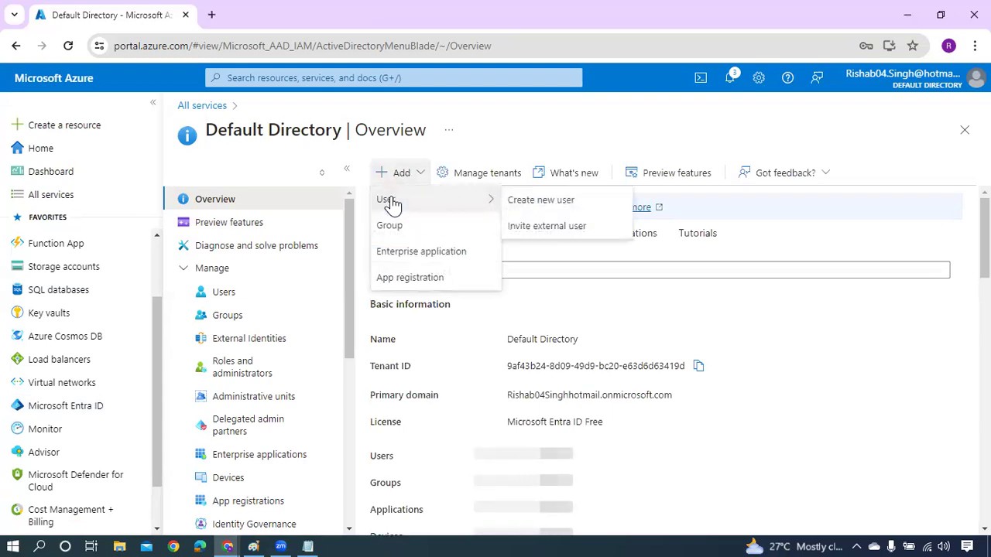
left_click(511, 203)
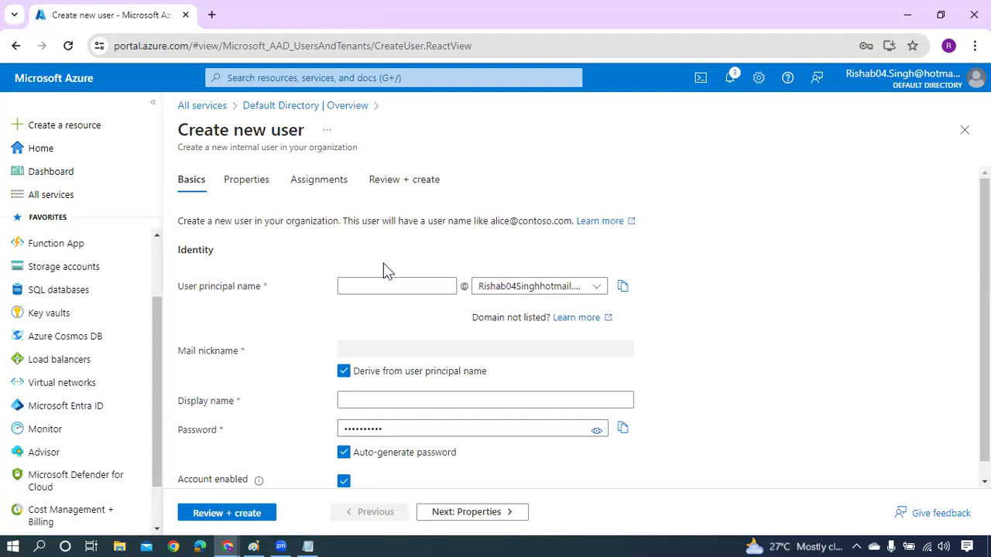
Return to Paint and add the VM's admin username as a green label below 'local Admin'.
left_click(254, 547)
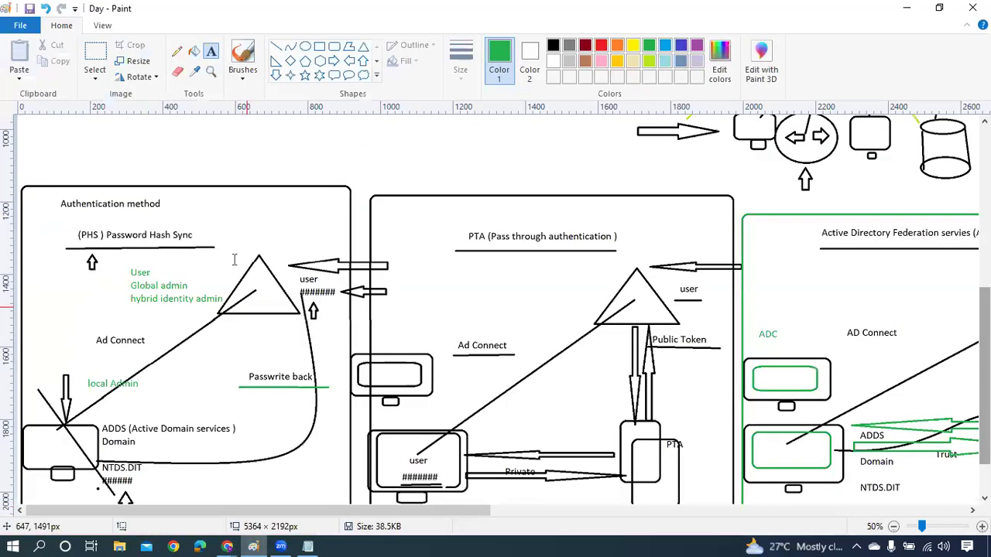
left_click(92, 399)
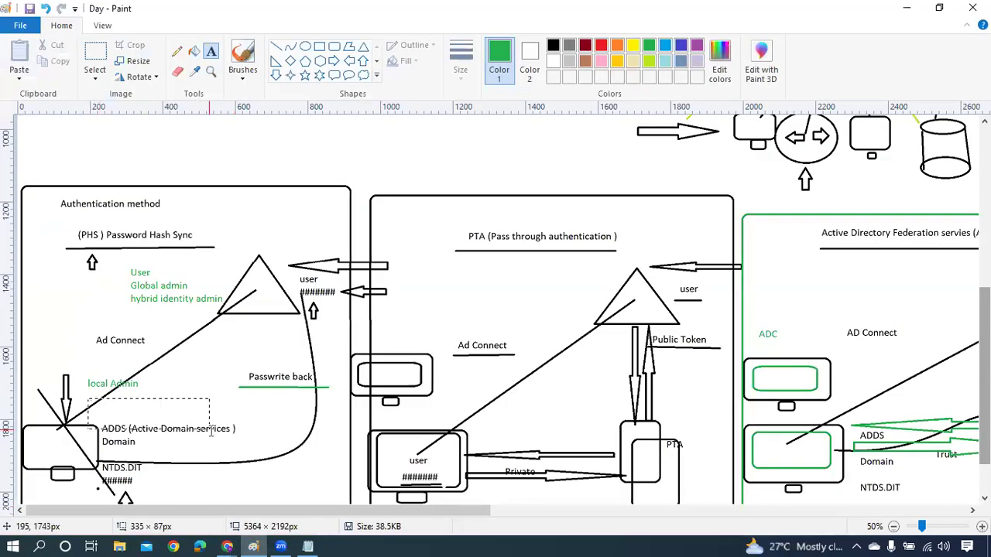
left_click_drag(211, 431, 216, 432)
type("Rishab")
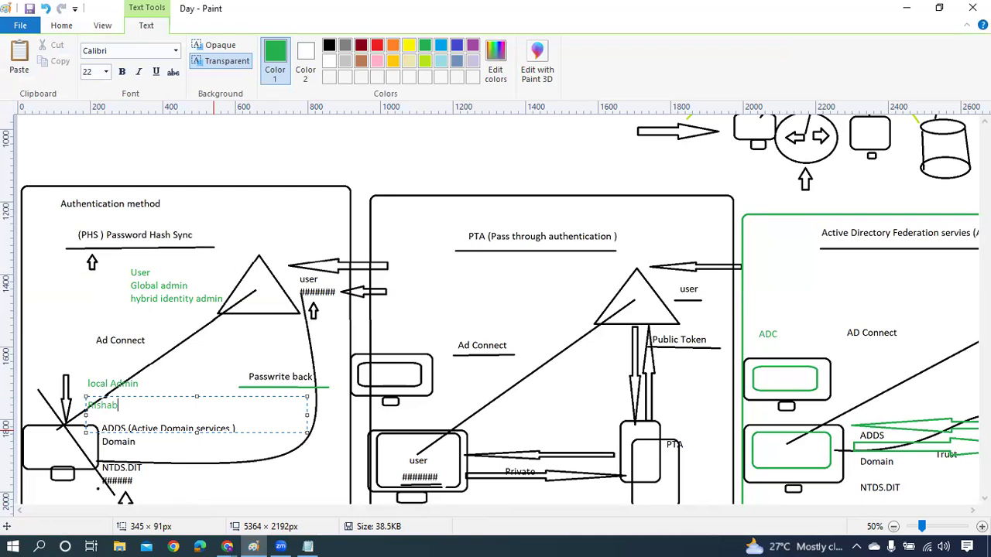
left_click(200, 341)
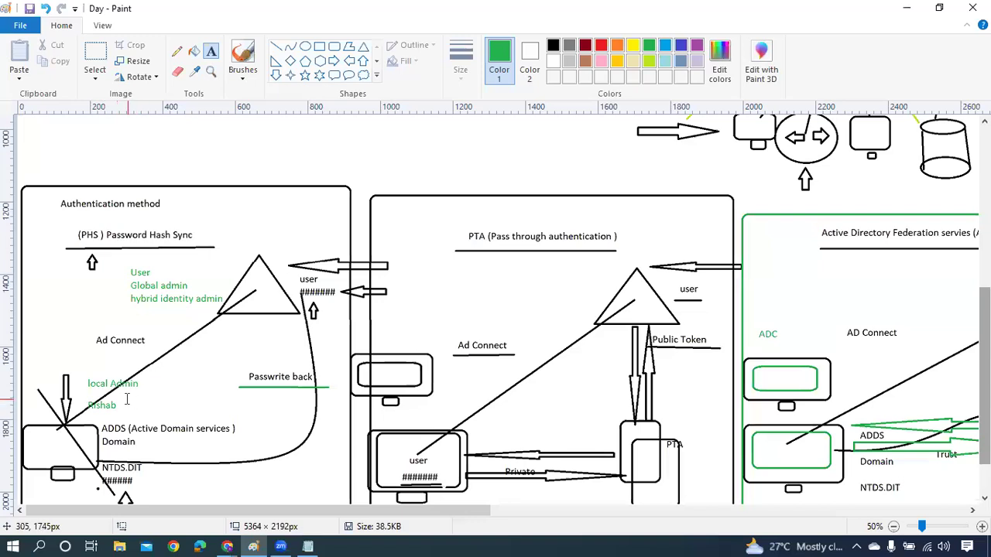
Undo the admin username label and re-add it in a larger text box below 'local Admin'.
key("ctrl+z")
left_click_drag(106, 395, 382, 455)
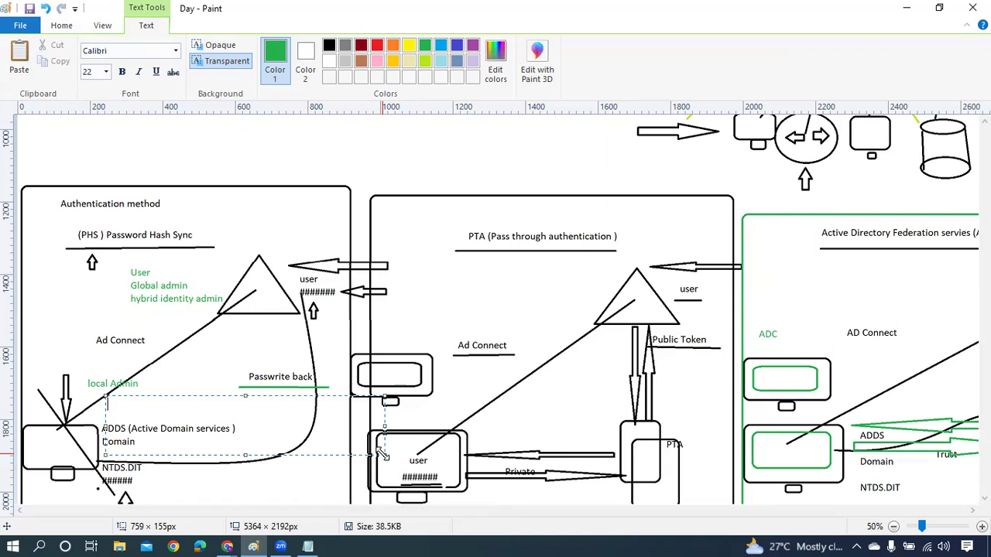
type("Rishab")
Switch to the browser's Create new user form and enter a first.last style user principal name for the new user.
left_click(226, 542)
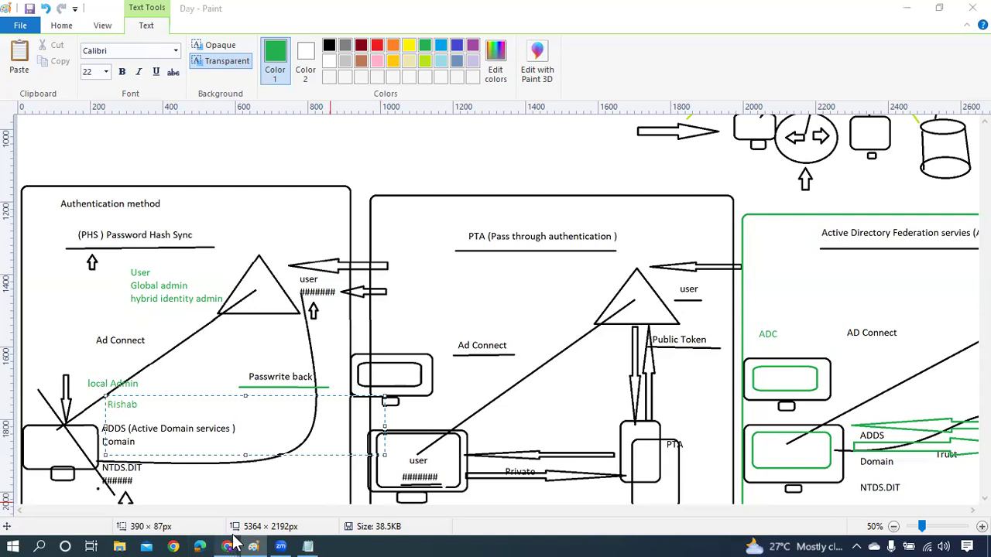
left_click(73, 480)
left_click(360, 286)
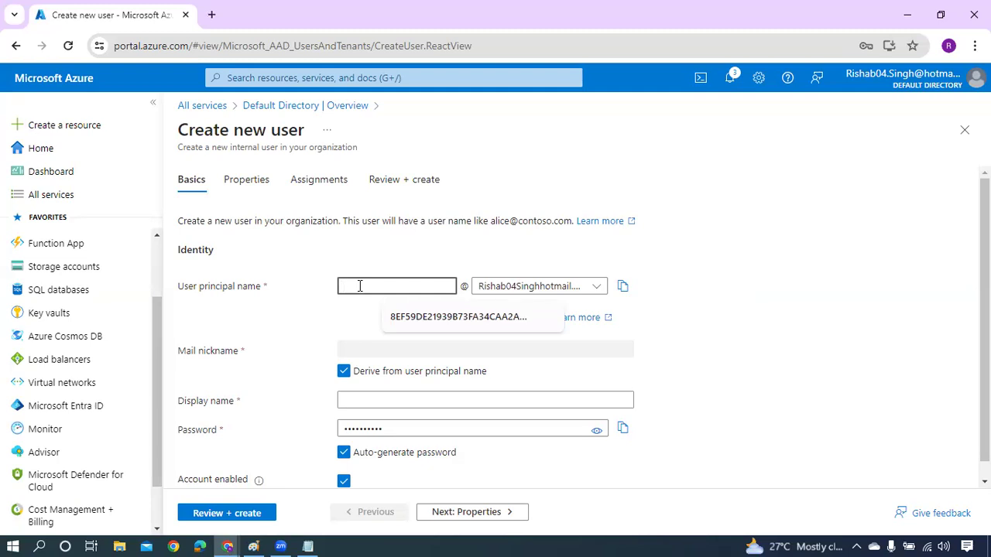
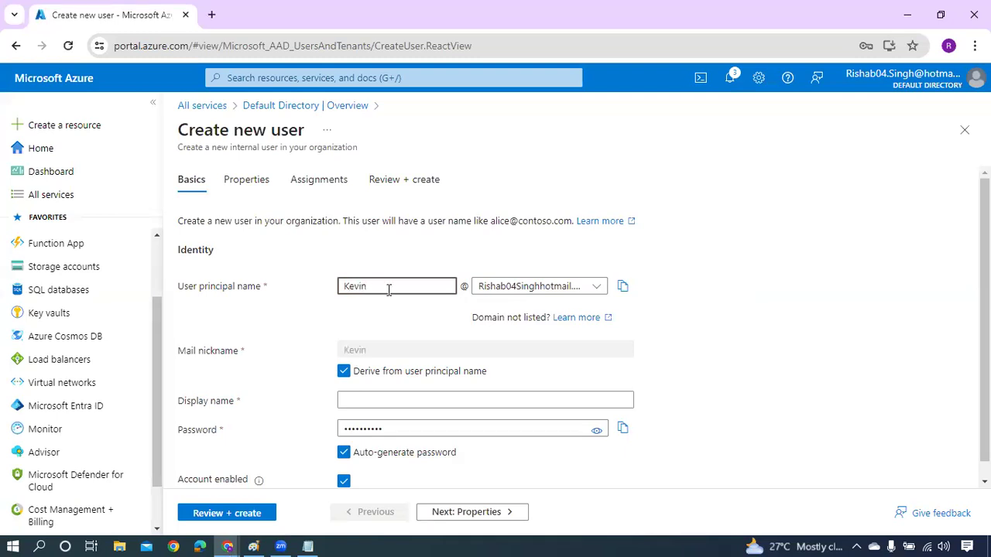
Copy the user principal name into the display name and move on to the Properties page.
double_click(407, 282)
left_click(439, 402)
left_click_drag(404, 287, 200, 289)
key("ctrl+c")
left_click(372, 400)
key("ctrl+v")
left_click(444, 513)
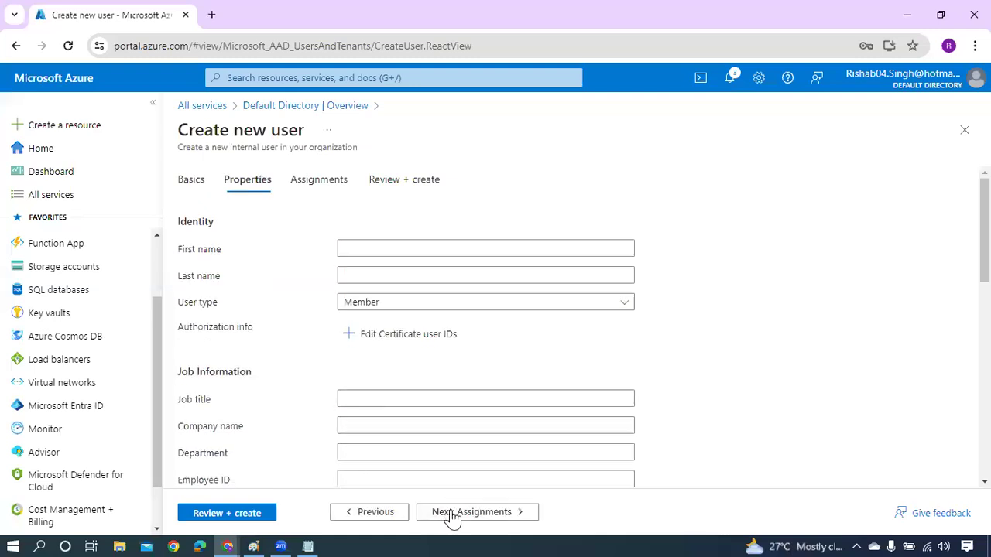
Fill in the new user's first name and last name by splitting the pasted name.
left_click(388, 250)
key("ctrl+v")
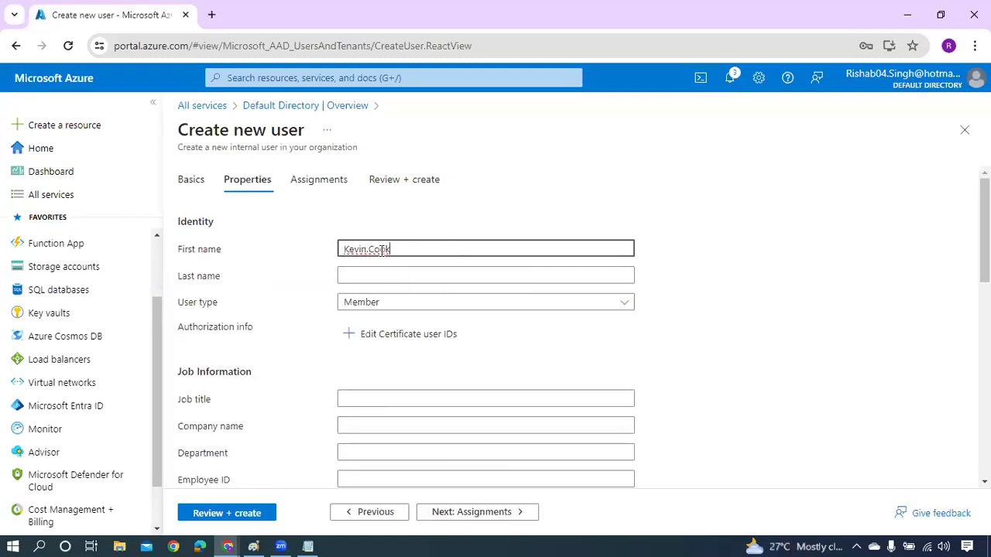
left_click_drag(370, 249, 437, 256)
key("ctrl+x")
left_click(367, 279)
key("ctrl+v")
left_click(392, 249)
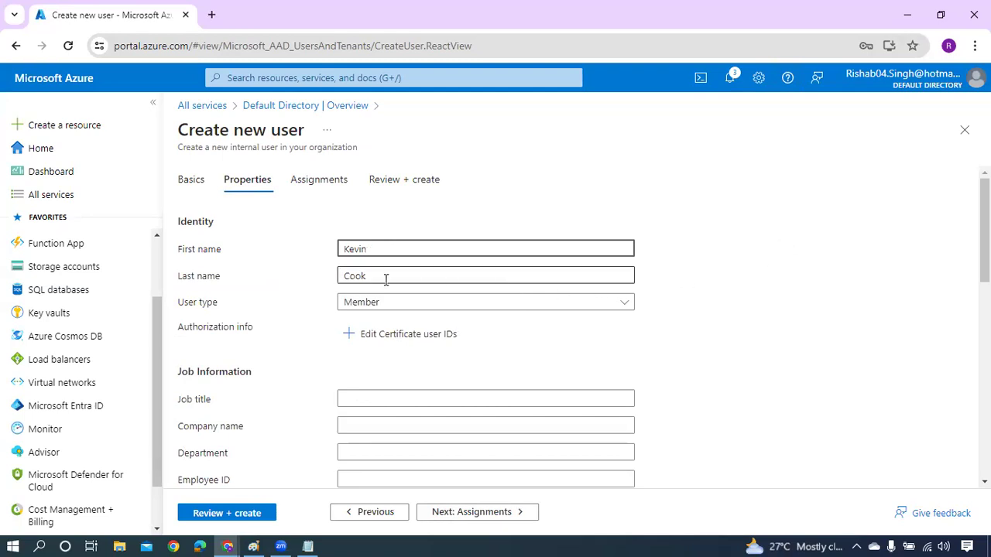
Return to Basics, replace the dot in the display name with a space, and go back to Properties.
left_click(362, 512)
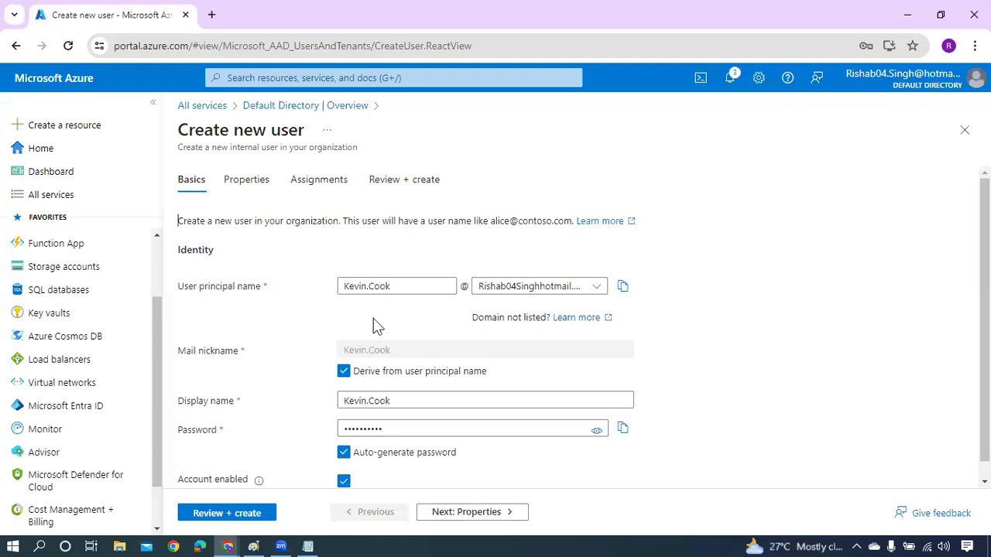
left_click(368, 286)
key("Delete")
key("BackSpace")
type(".")
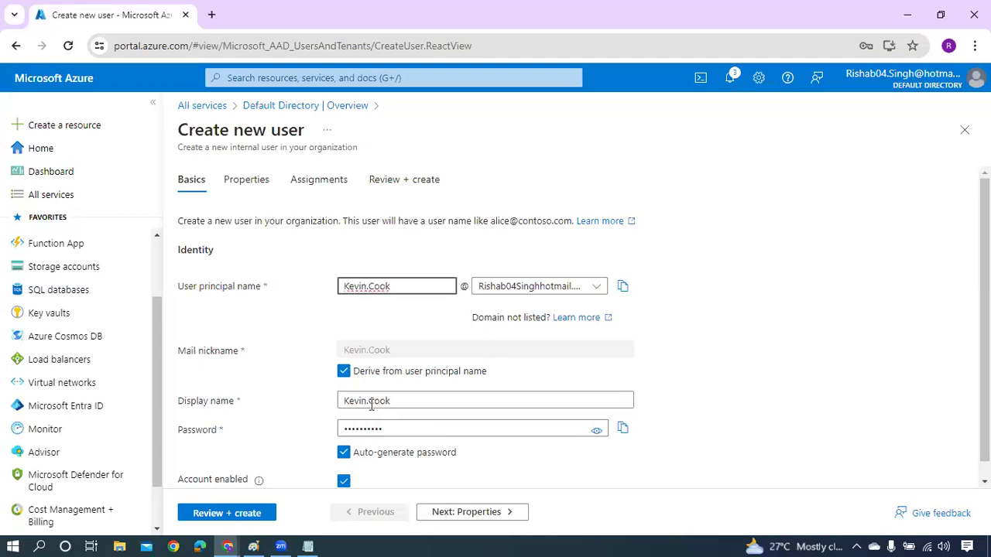
left_click(368, 401)
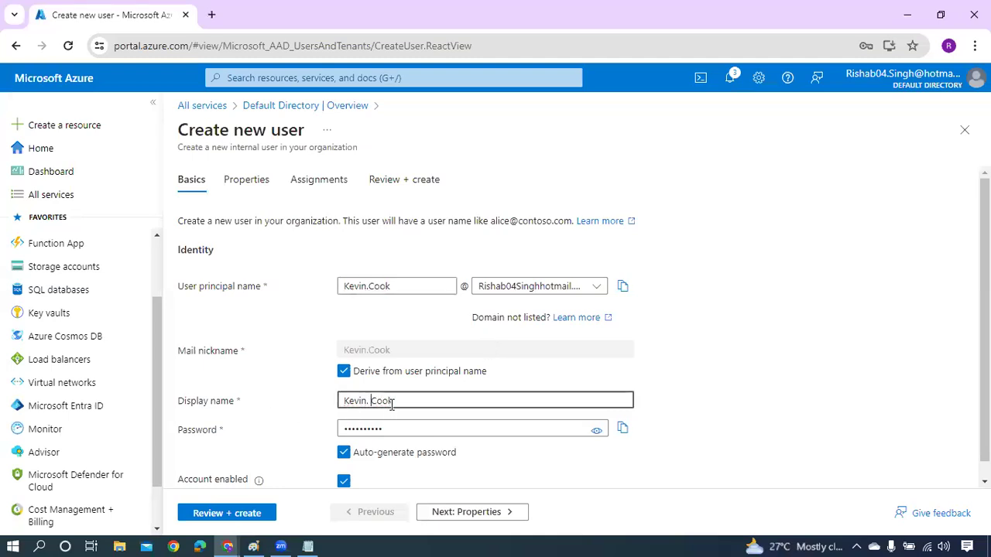
key("BackSpace")
key("BackSpace")
left_click(810, 357)
left_click(459, 515)
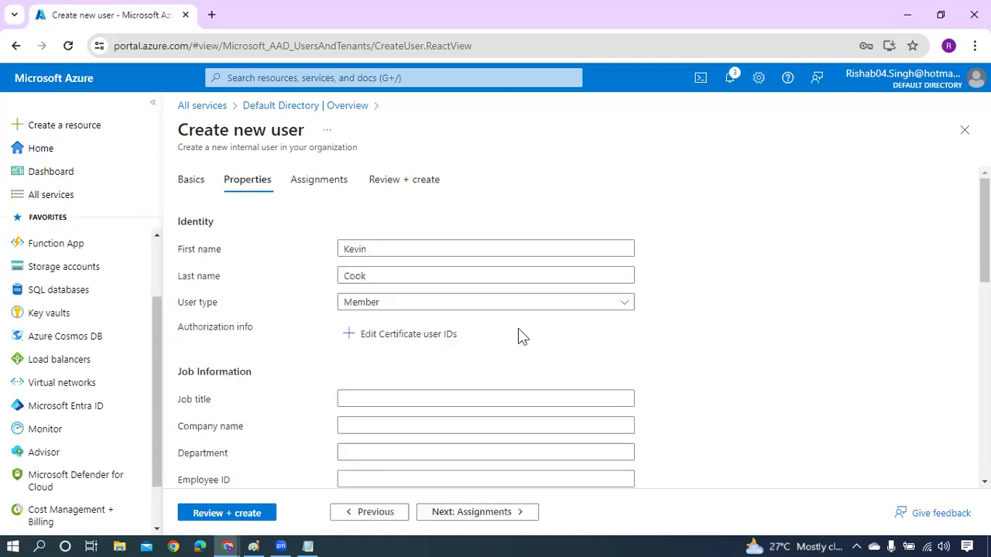
Set the job title to 'Hribrid Identity Admin' and continue to the Assignments page.
left_click(392, 403)
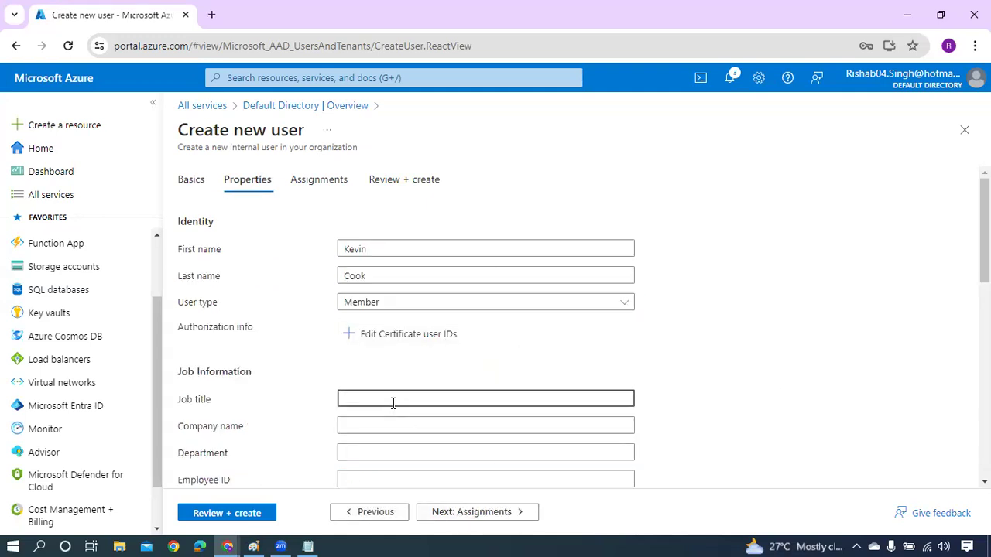
type("Identity")
key("Home")
type("Hribrid")
key("Right")
key("Right")
key("Right")
key("Right")
key("Right")
type("Admin")
left_click(458, 516)
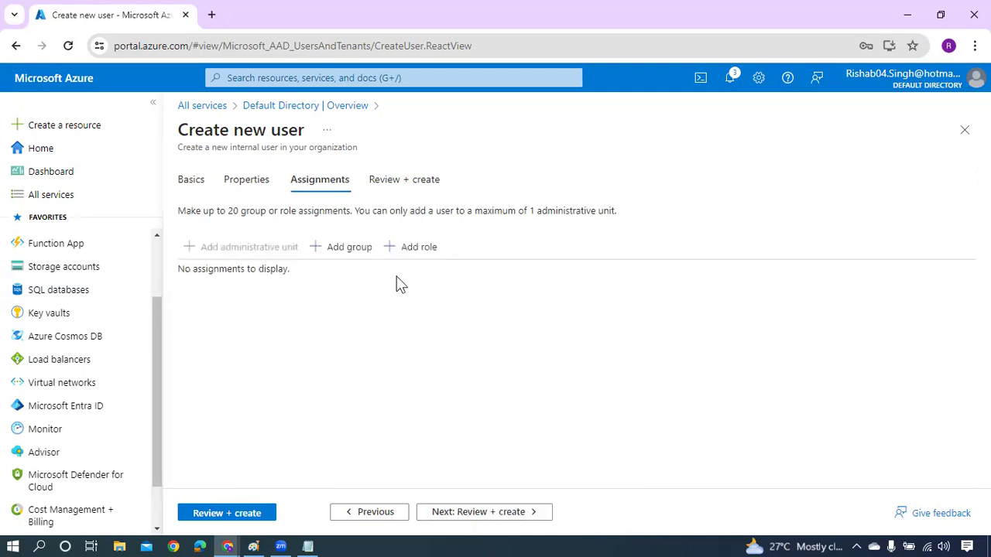
Assign the Hybrid Identity Administrator directory role to the new user.
left_click(408, 251)
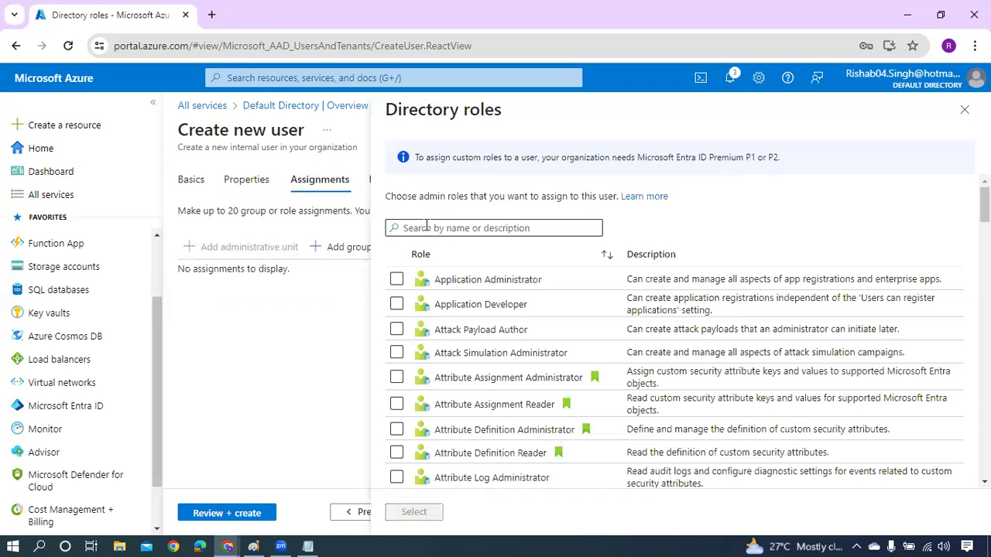
left_click(426, 225)
type("global")
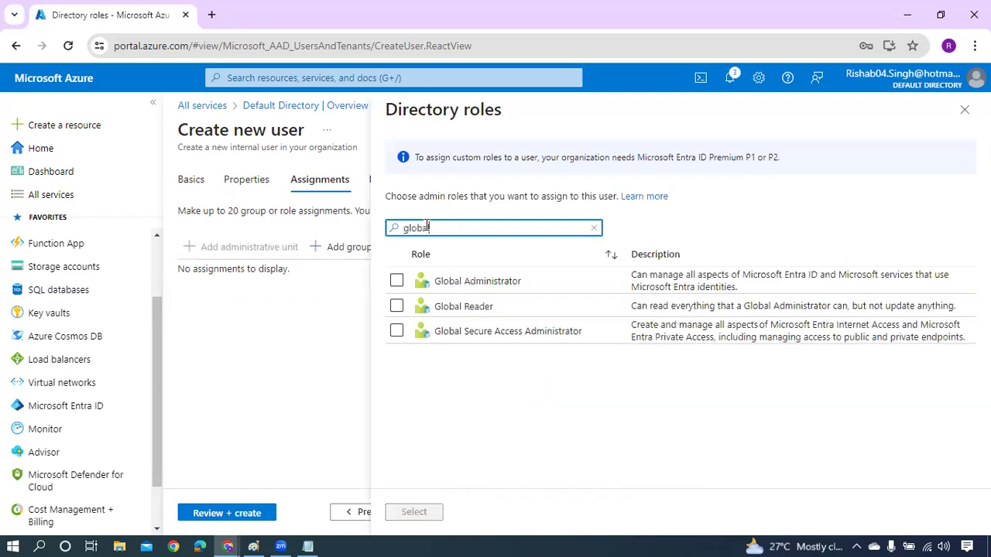
double_click(417, 227)
type("hybrid")
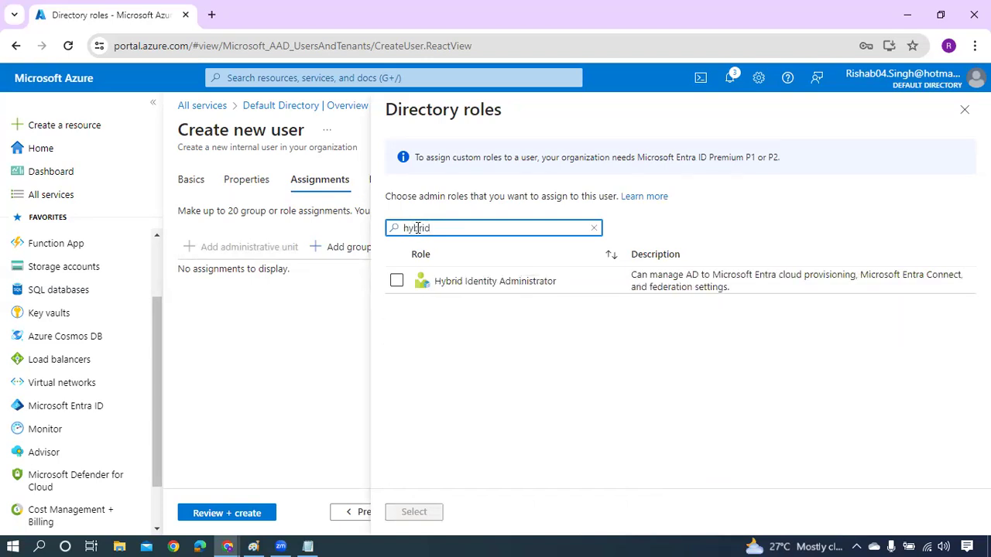
left_click(397, 282)
left_click(414, 512)
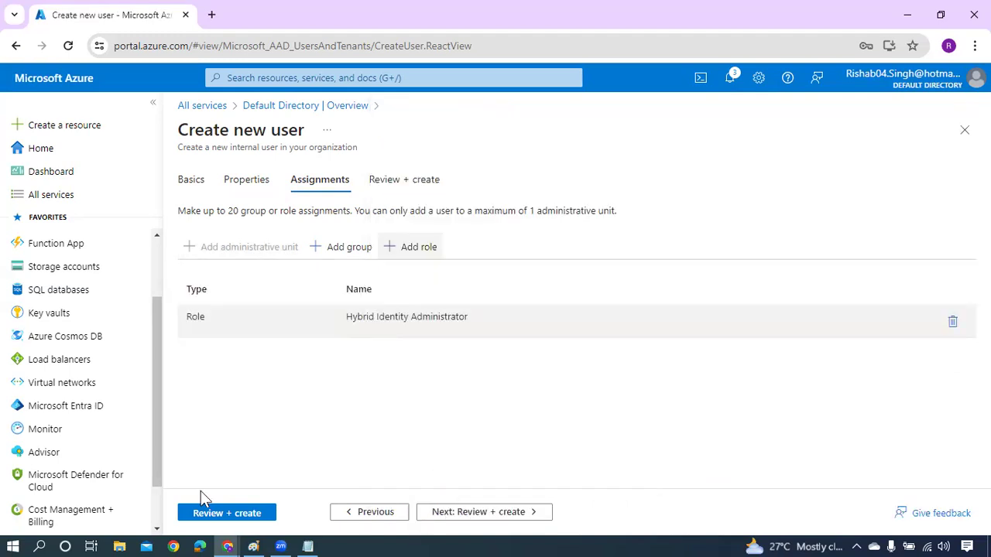
Review and create the user, then return to the Default Directory overview.
left_click(217, 516)
left_click(209, 515)
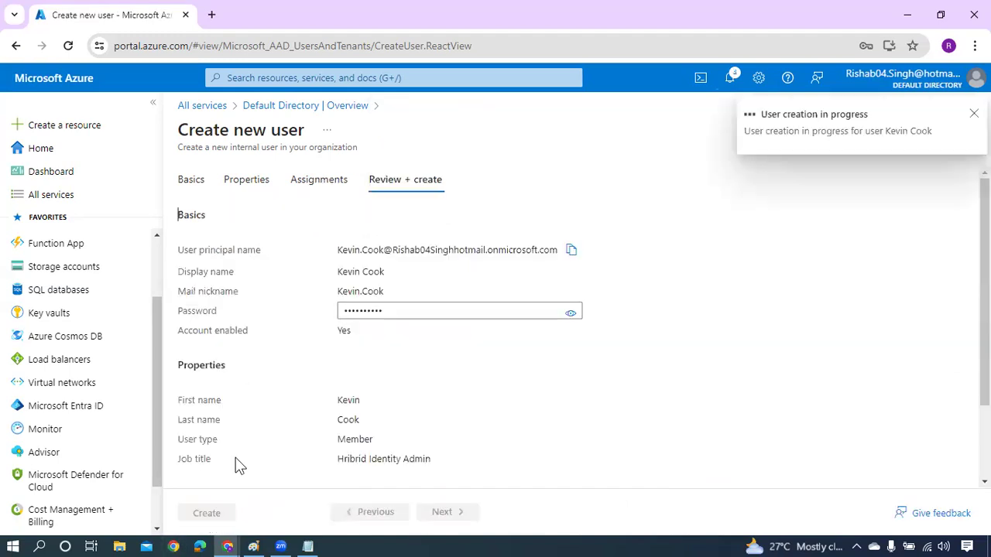
left_click(363, 105)
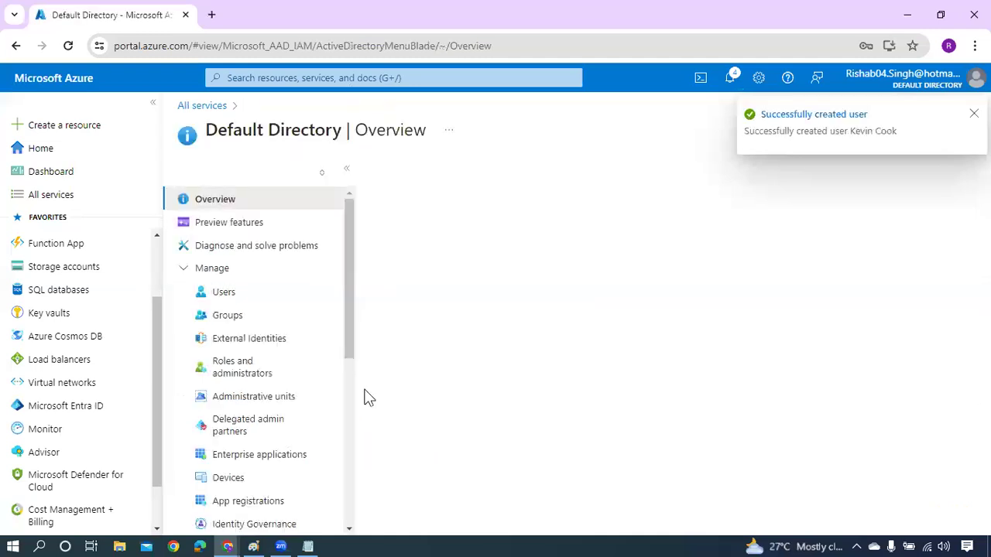
Open a new incognito window and load the Azure portal sign-in page.
left_click(975, 46)
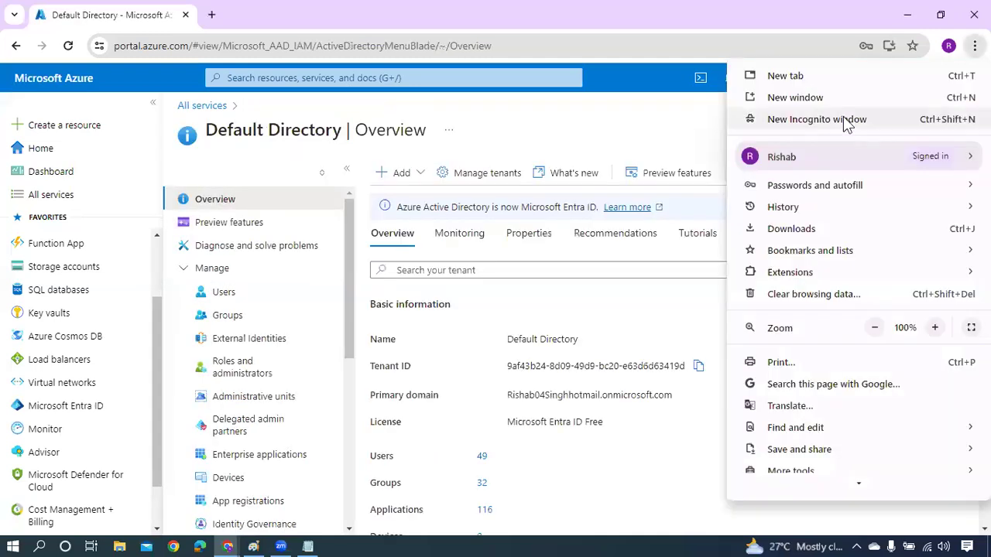
left_click(846, 125)
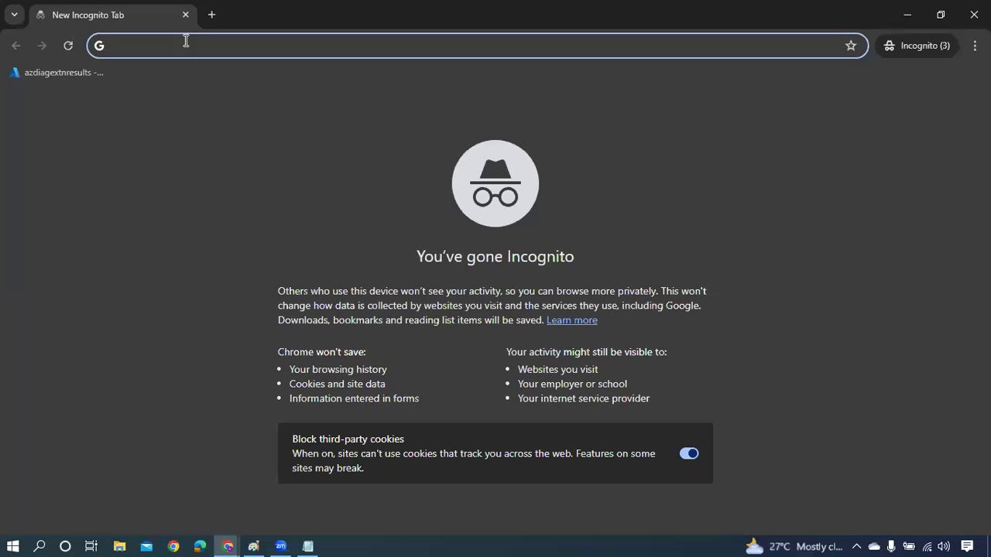
type("p")
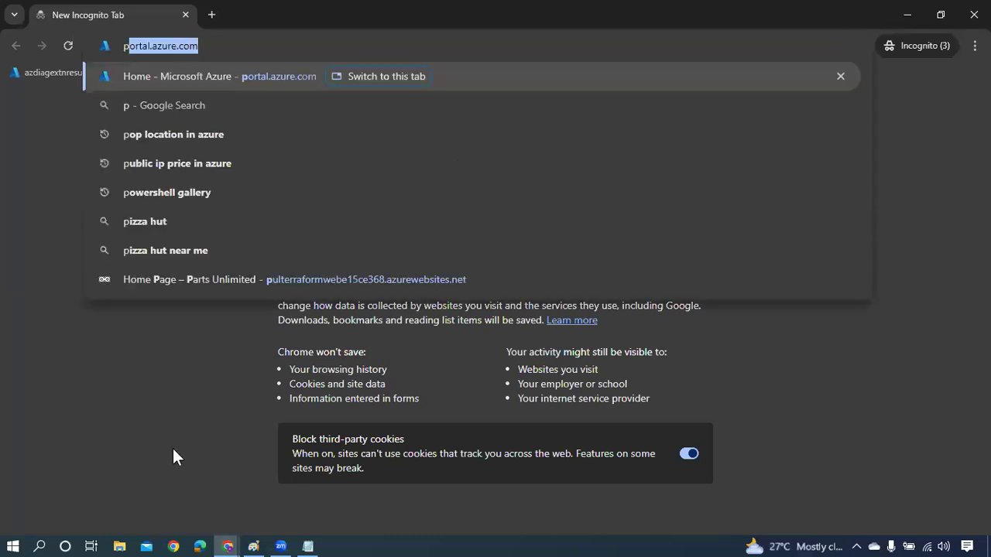
left_click(228, 544)
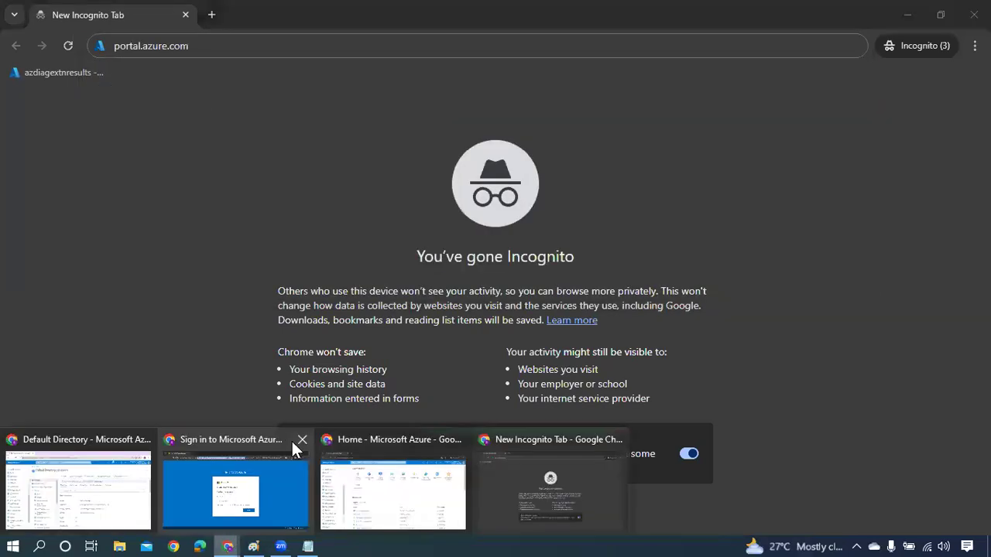
left_click(303, 440)
left_click(303, 440)
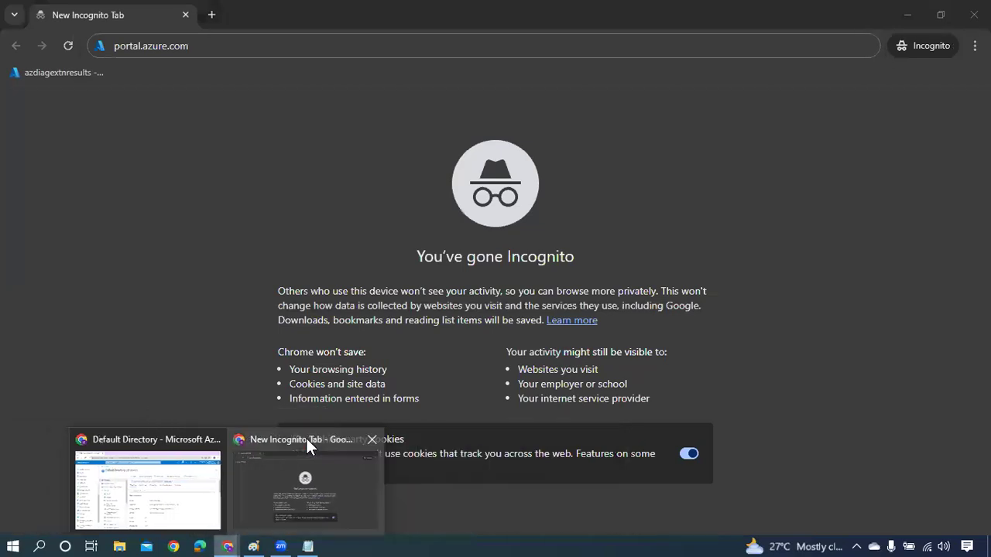
left_click(306, 448)
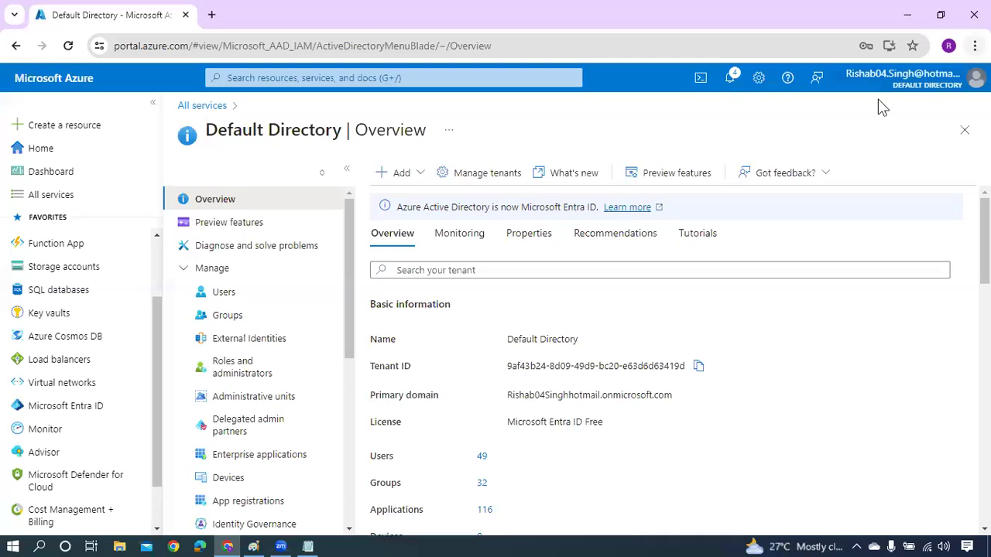
left_click(974, 46)
left_click(853, 116)
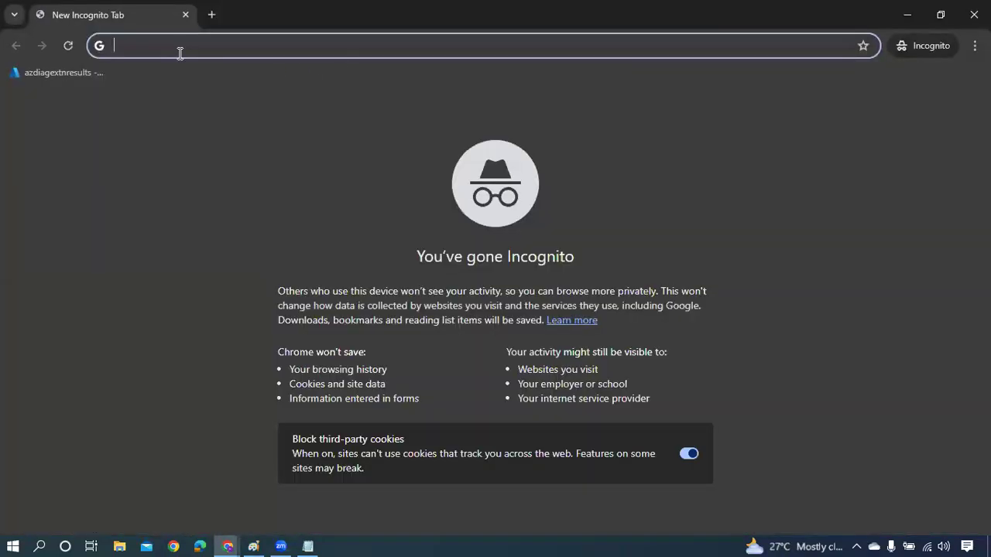
type("p")
key("Return")
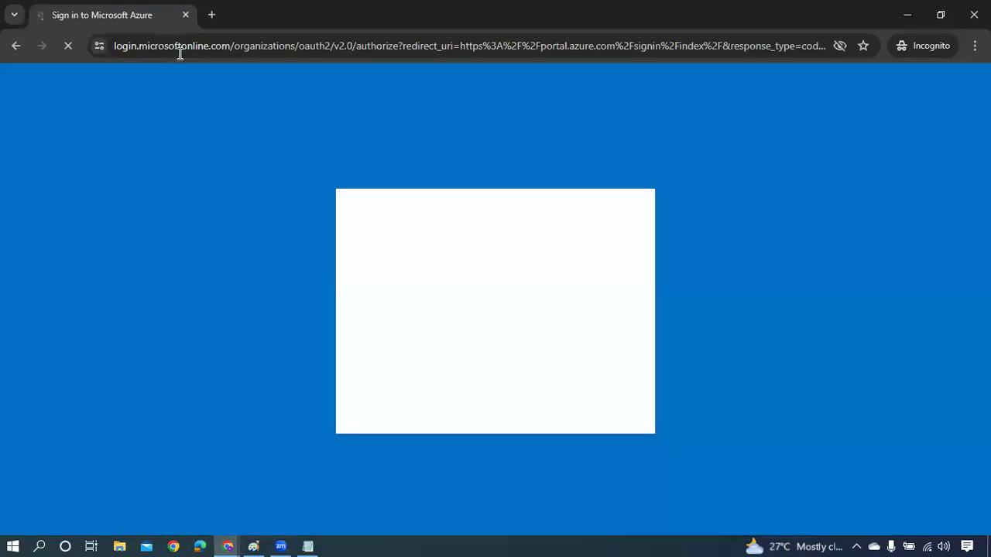
Open the directory's Users list, find the new user and copy its user principal name.
left_click(254, 546)
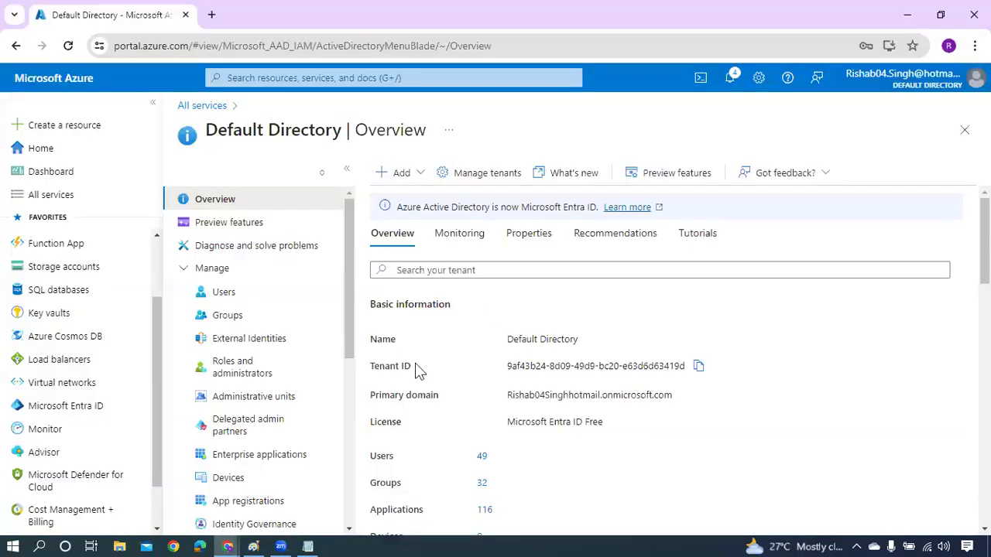
left_click(261, 300)
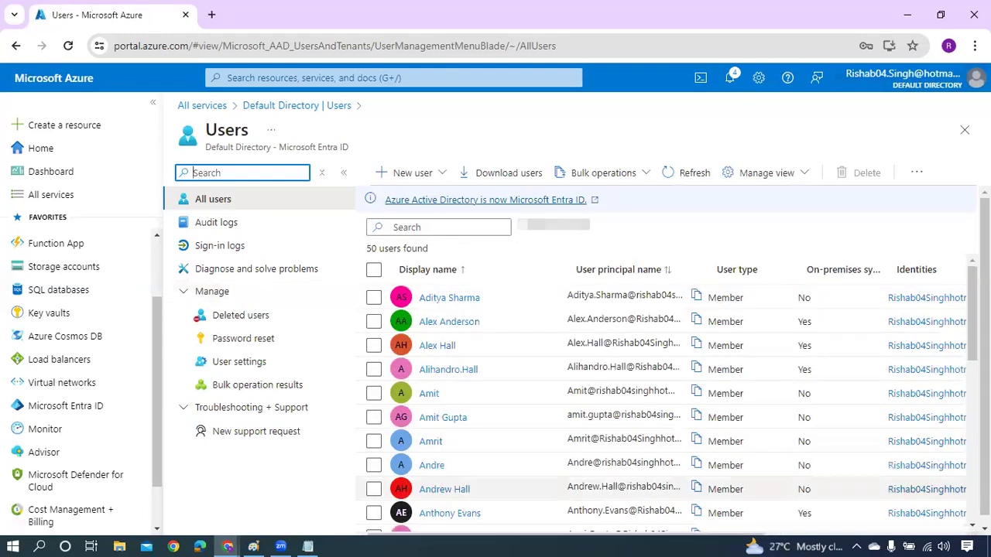
scroll(666, 403, "down", 3)
scroll(965, 469, "down", 8)
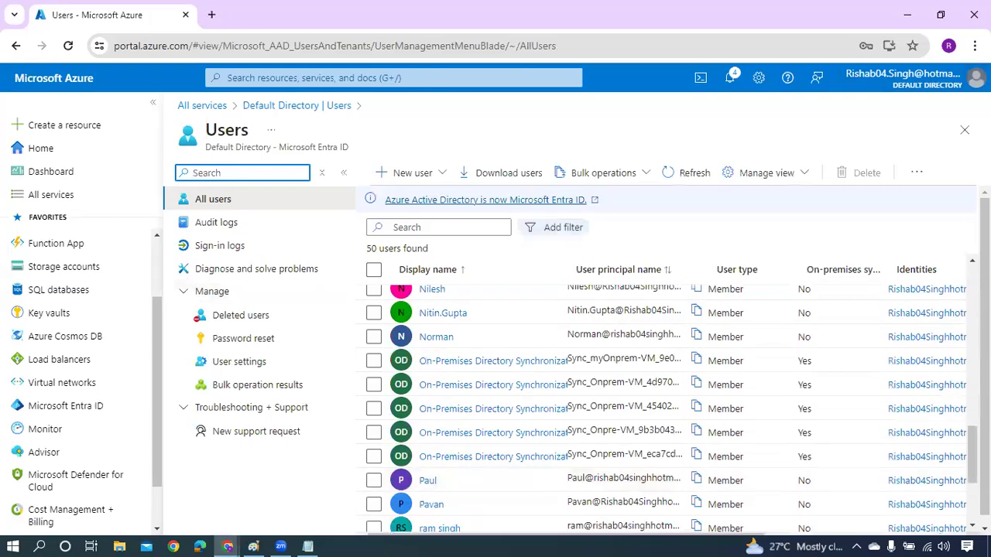
scroll(965, 470, "up", 7)
scroll(666, 403, "down", 4)
left_click_drag(973, 401, 973, 396)
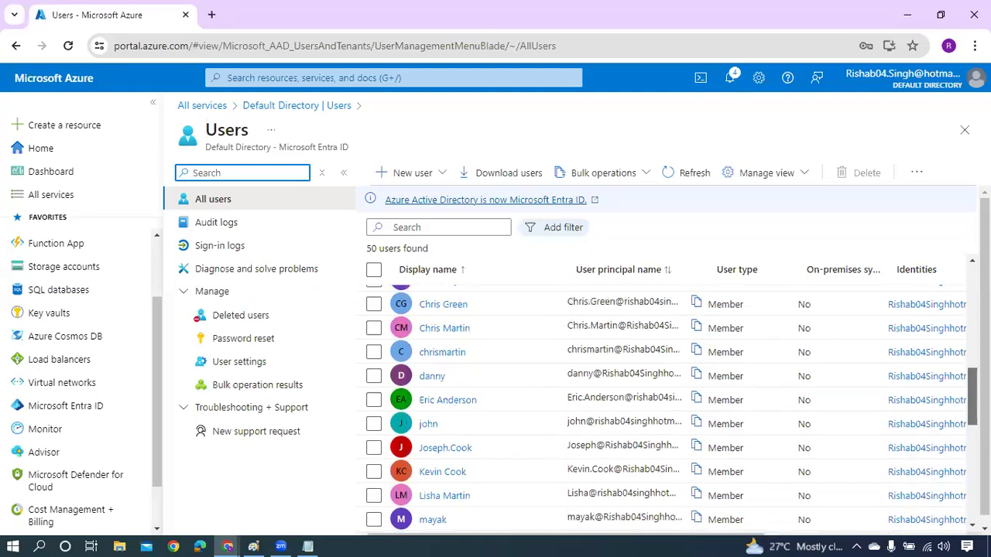
left_click(496, 474)
left_click(697, 474)
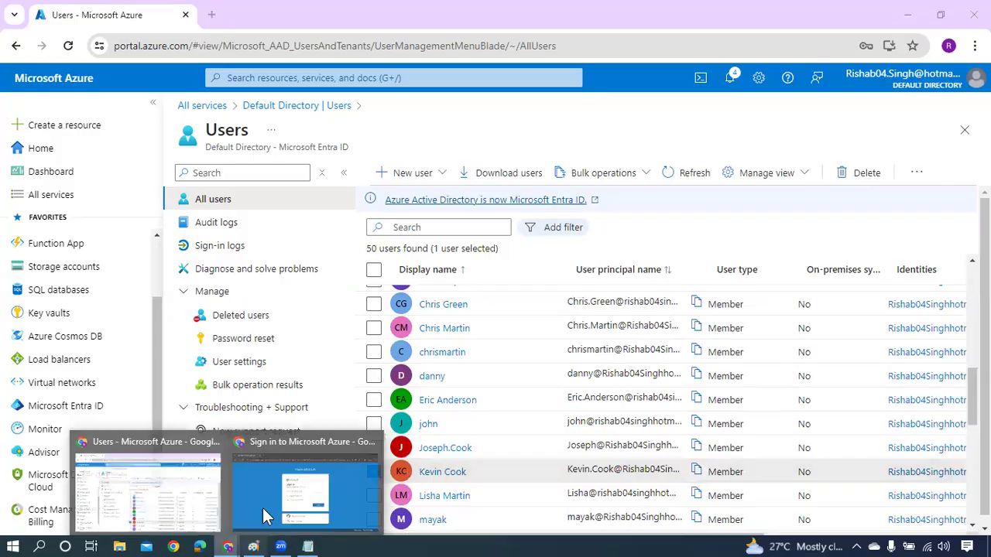
Paste the new user's principal name on the incognito sign-in page, continue, then open that user's profile in the portal.
left_click(262, 508)
left_click(449, 270)
key("ctrl+v")
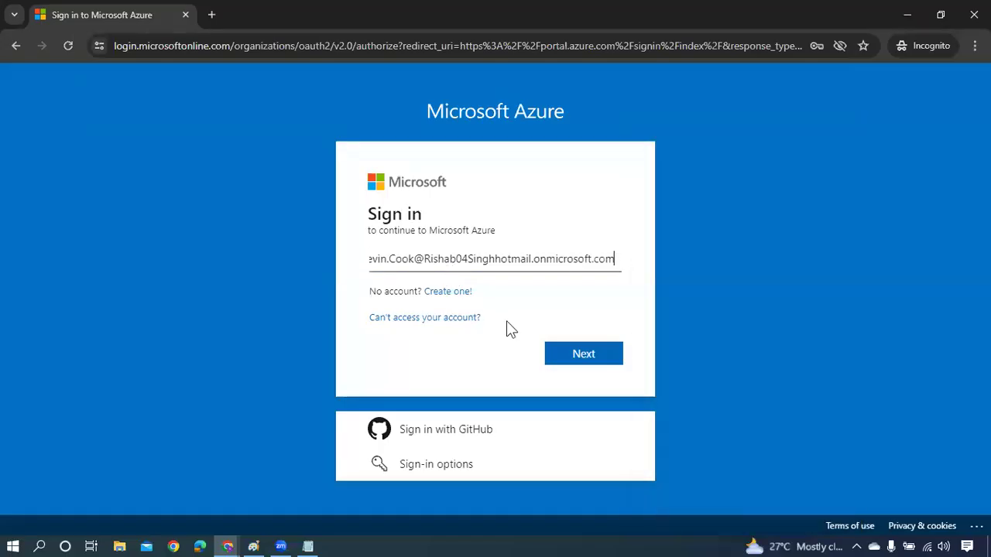
left_click(588, 357)
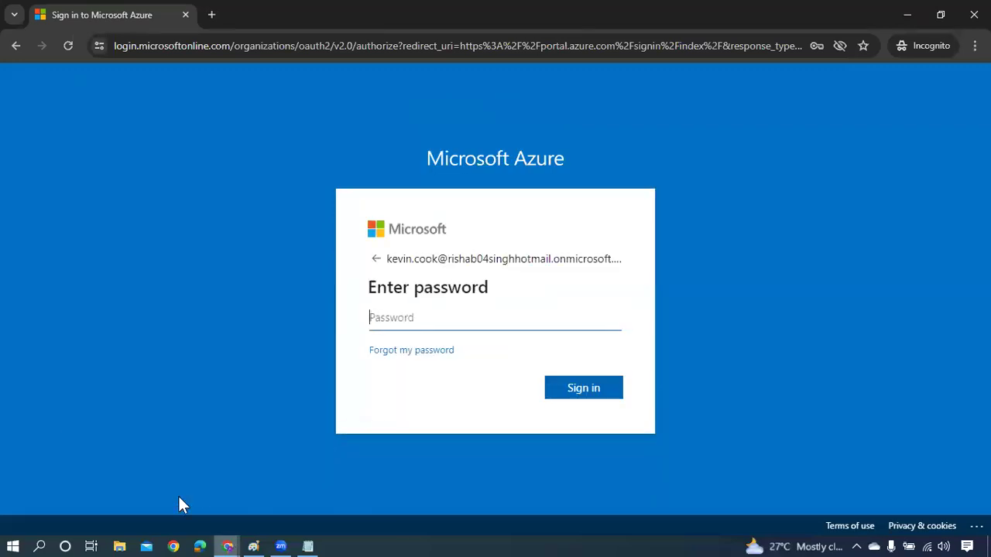
left_click(280, 489)
left_click(439, 477)
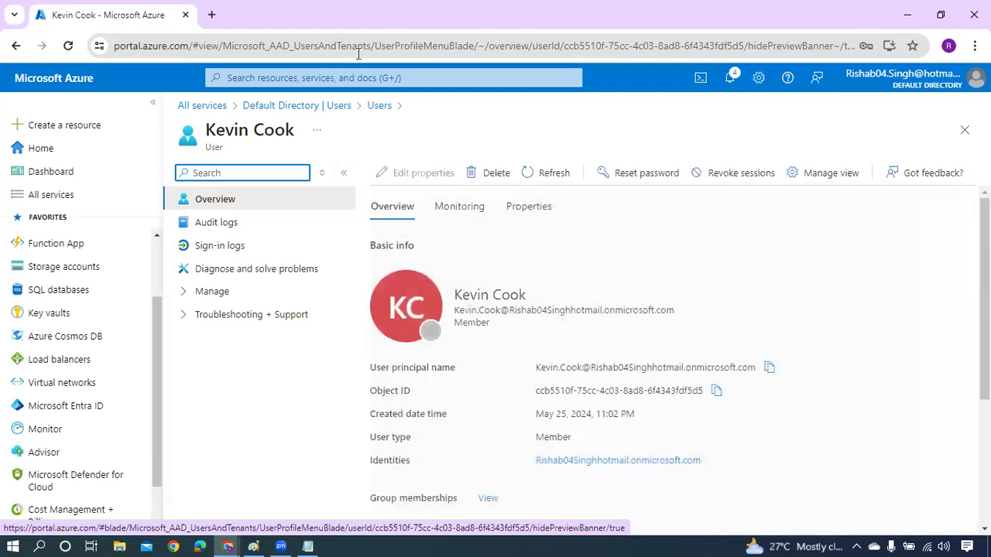
left_click(649, 175)
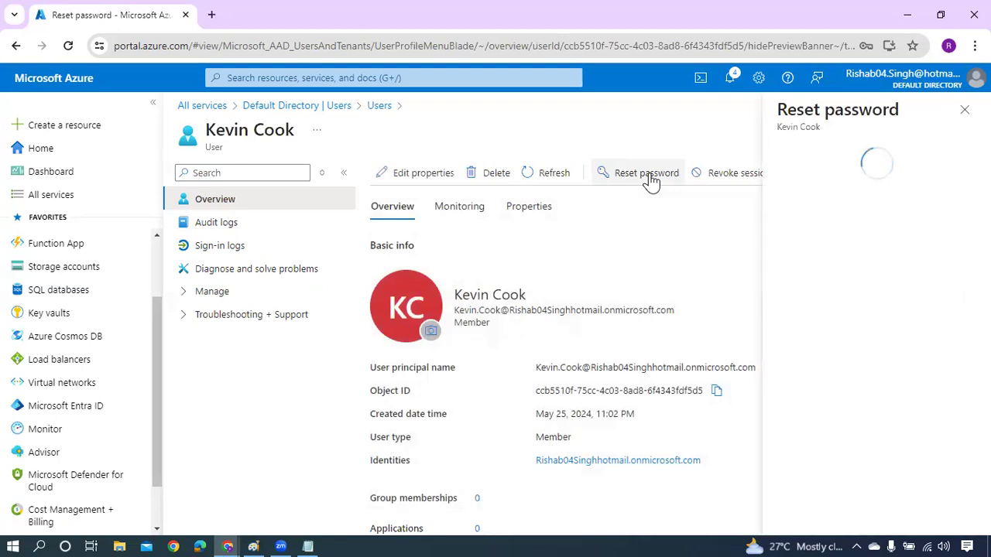
left_click(826, 241)
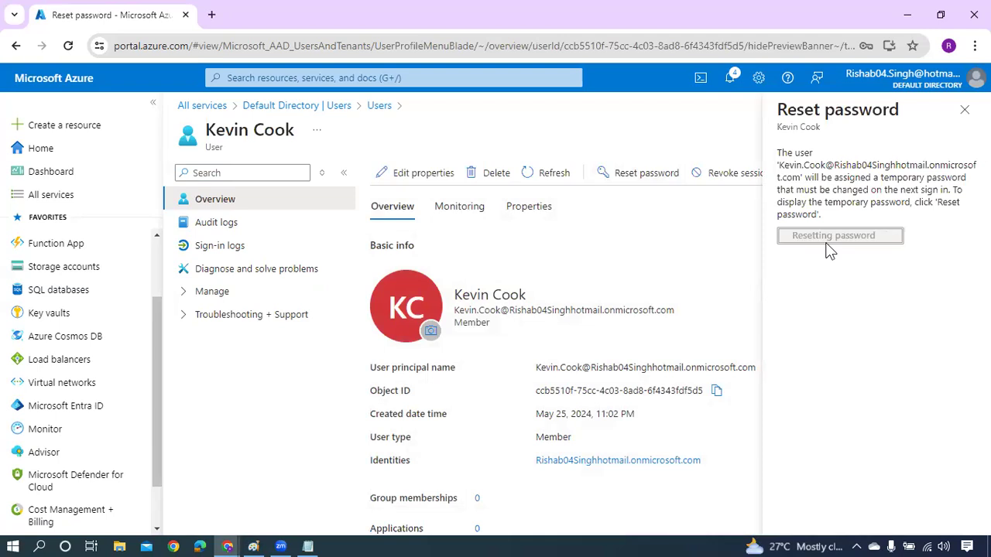
left_click(841, 266)
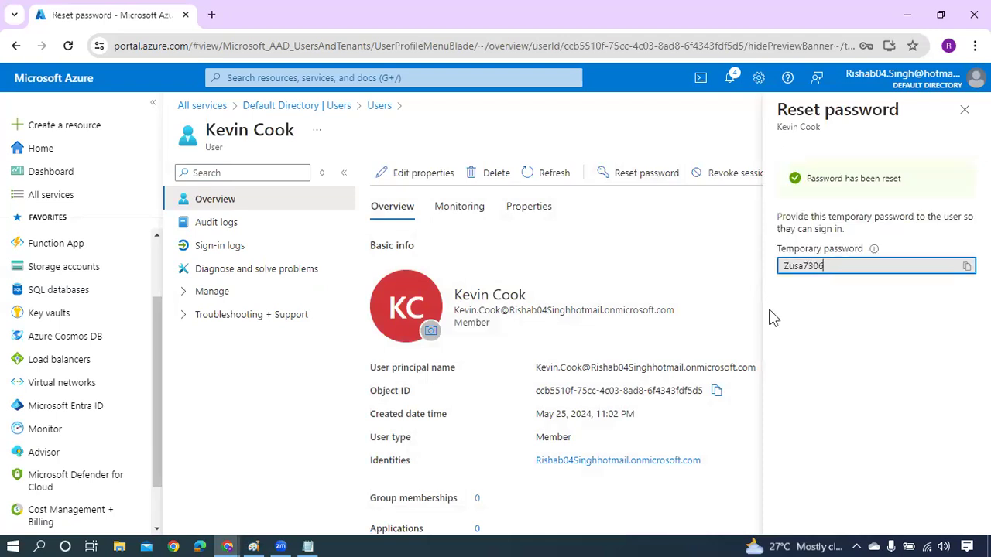
key("ctrl+a")
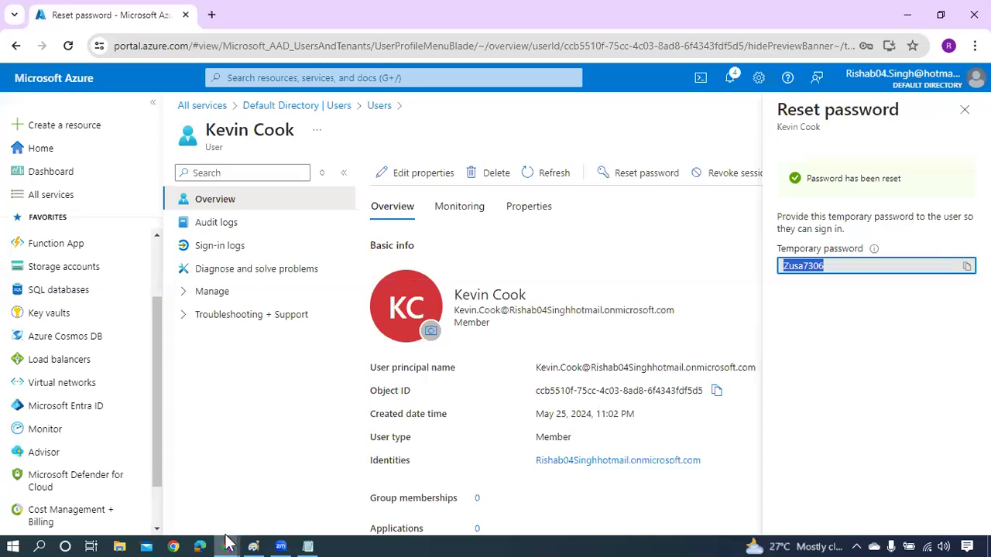
Switch to the incognito window, paste the temporary password for the new user and sign in.
left_click(314, 495)
left_click(434, 326)
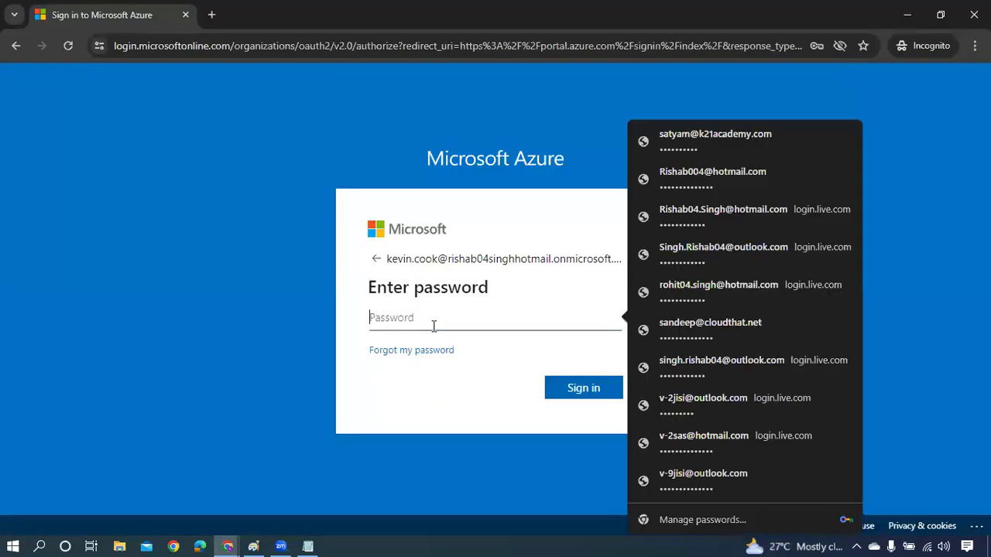
key("ctrl+v")
left_click(582, 391)
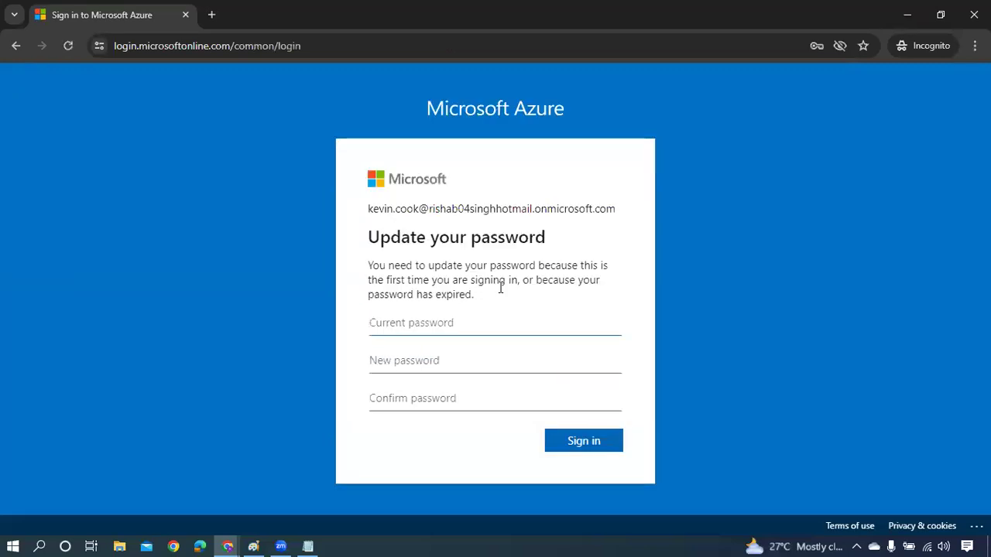
Update the password by pasting the temporary password as current, entering and confirming a new password, and signing in.
left_click(403, 325)
key("ctrl+v")
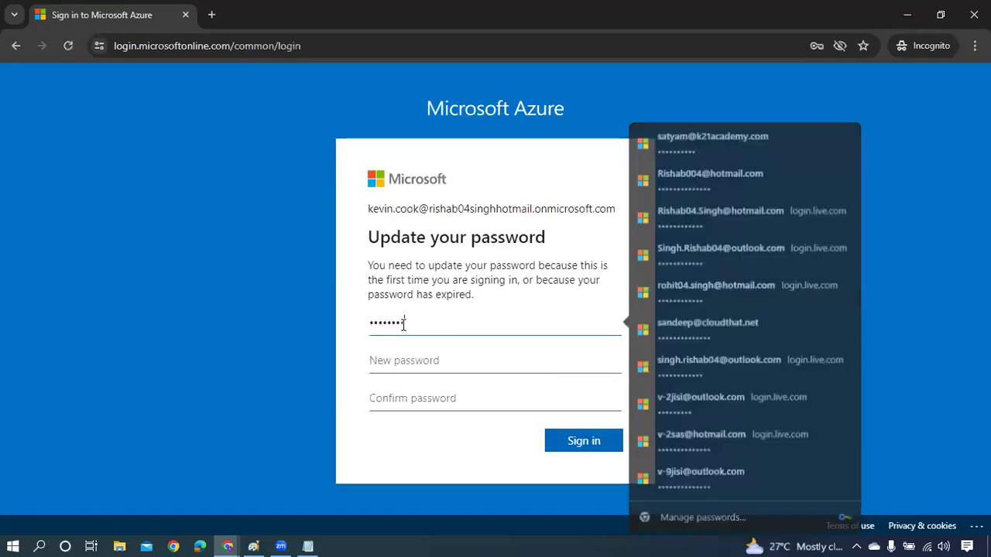
left_click(402, 354)
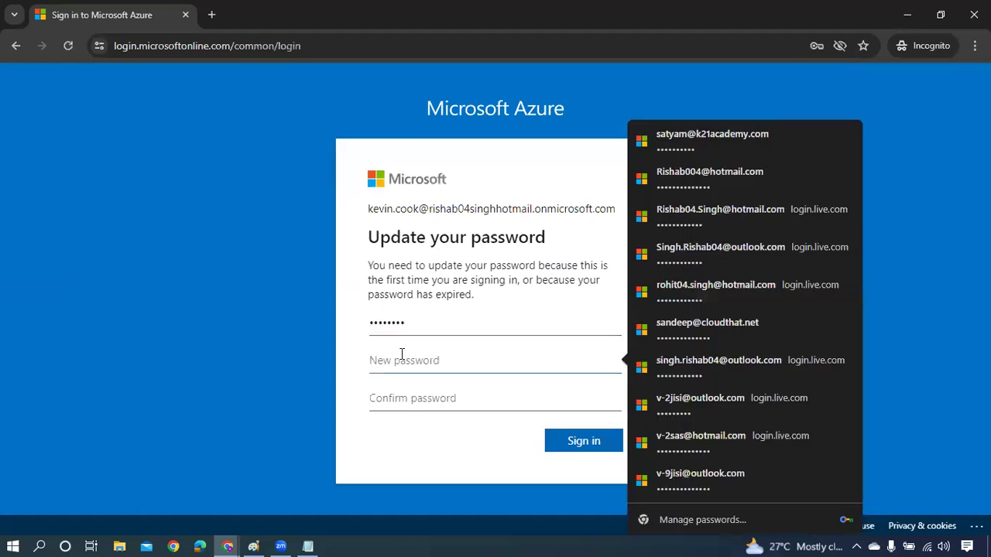
type("•••••")
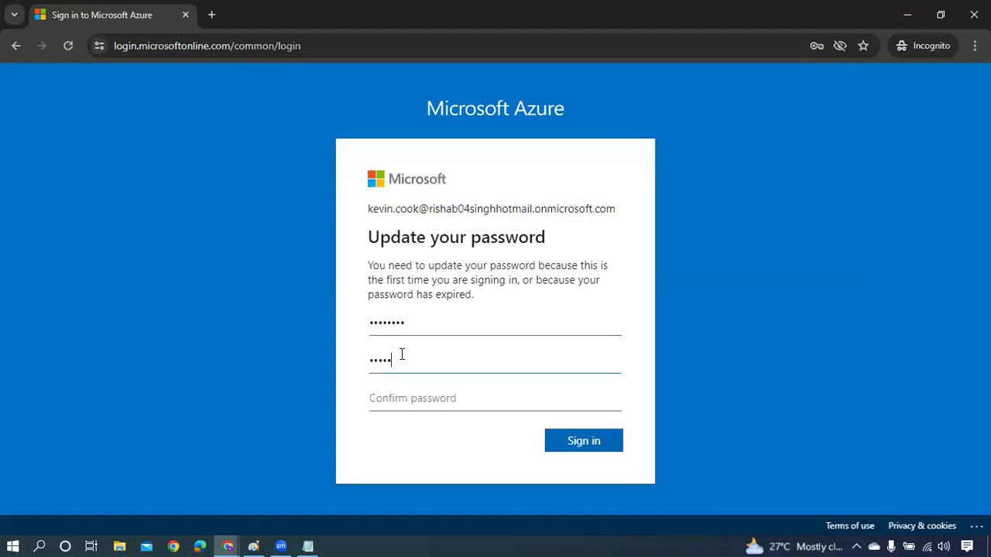
type("•••••••••")
key("Tab")
type("••••••••••••••")
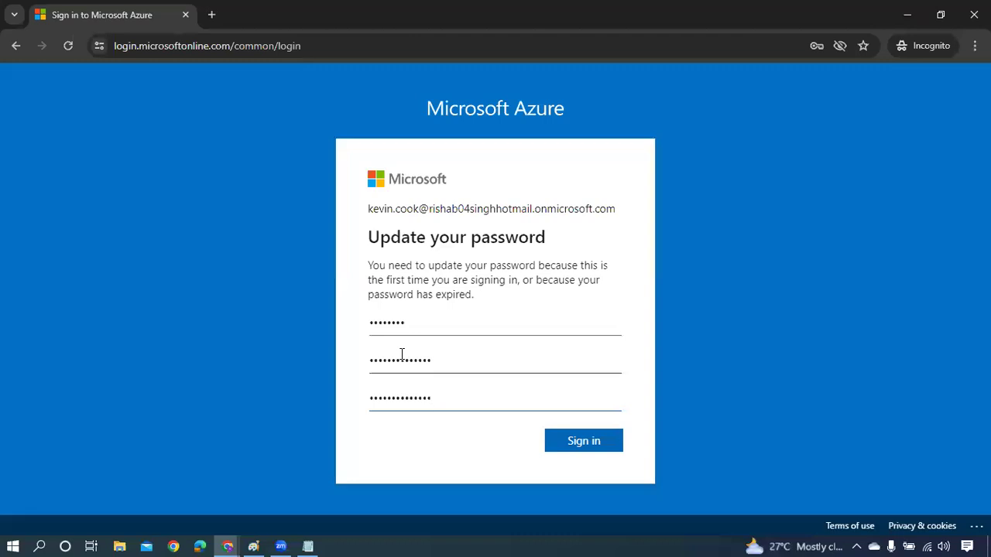
left_click_drag(429, 209, 686, 209)
left_click(552, 445)
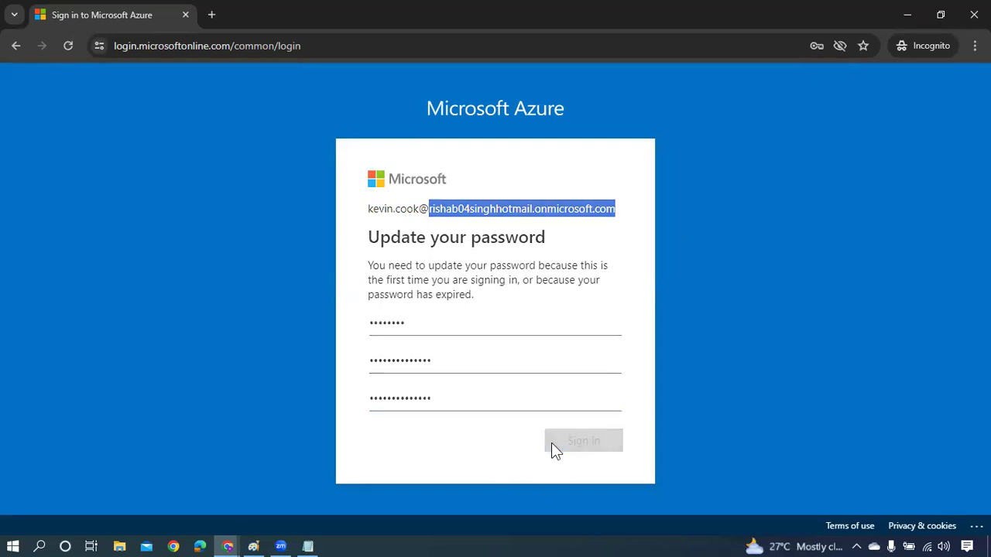
Return to the portal, close the Reset password pane and go back to the Users list.
mouse_move(222, 534)
left_click(195, 498)
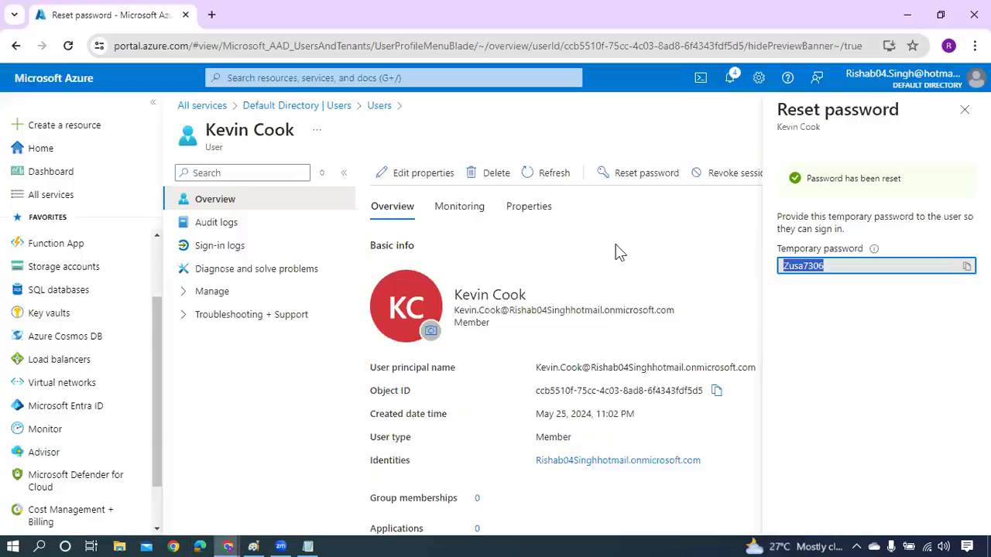
left_click(963, 112)
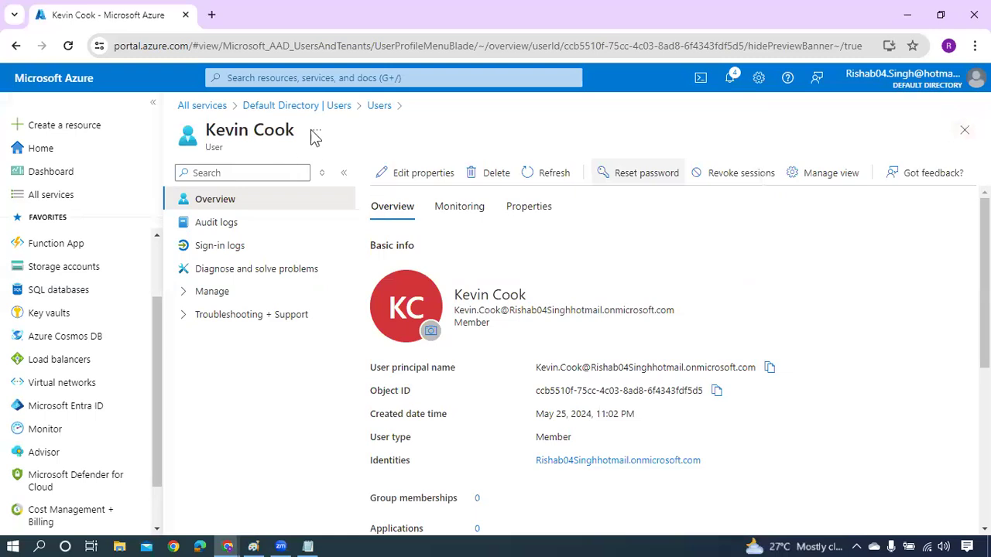
left_click(370, 109)
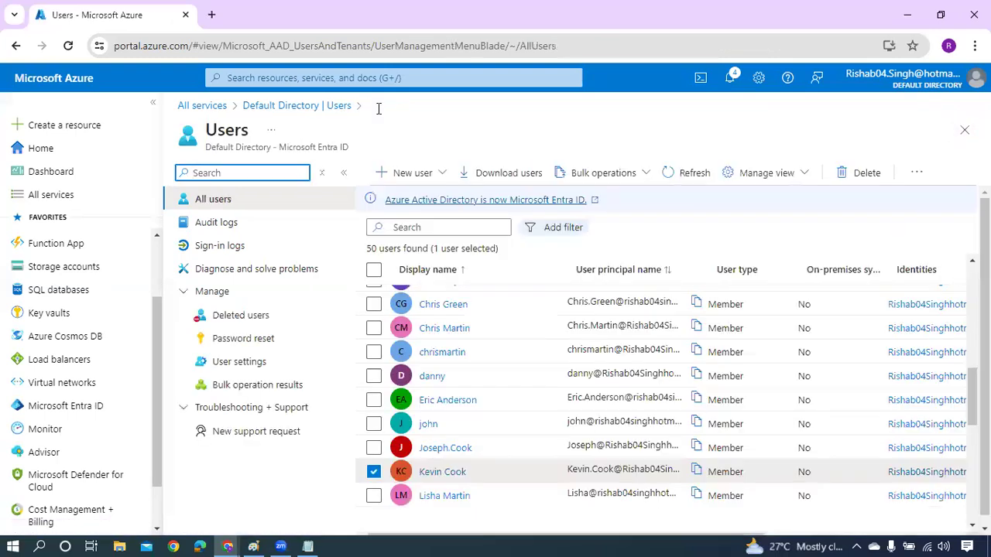
left_click_drag(570, 326, 697, 327)
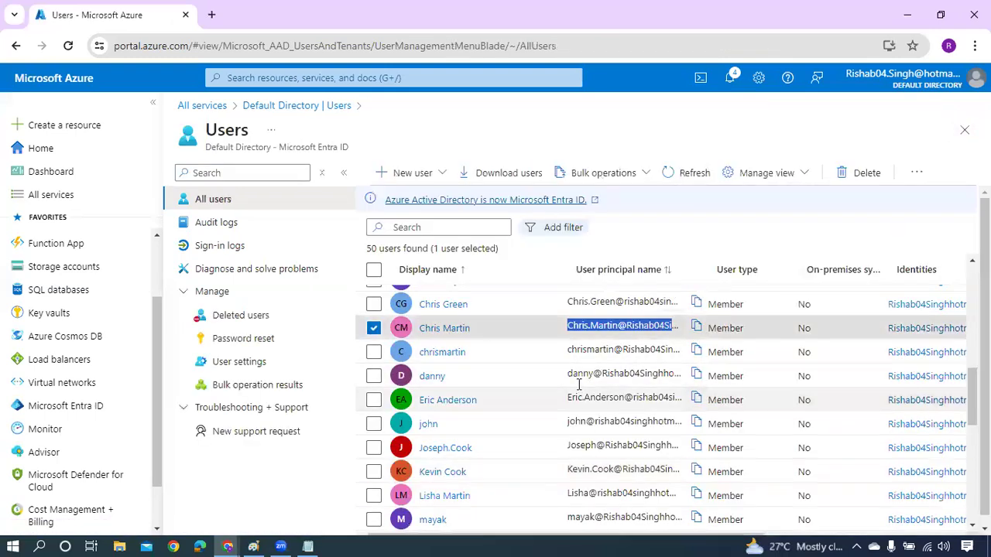
left_click_drag(670, 372, 735, 376)
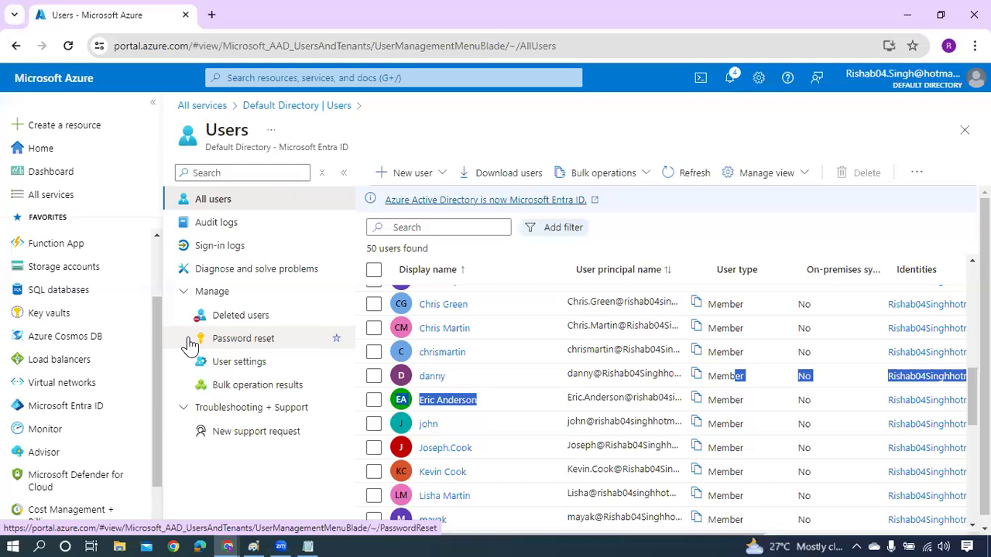
Postpone the Microsoft Authenticator setup, finish the new user's sign-in, then dismiss the welcome screen and close the incognito window.
left_click(226, 546)
left_click(273, 499)
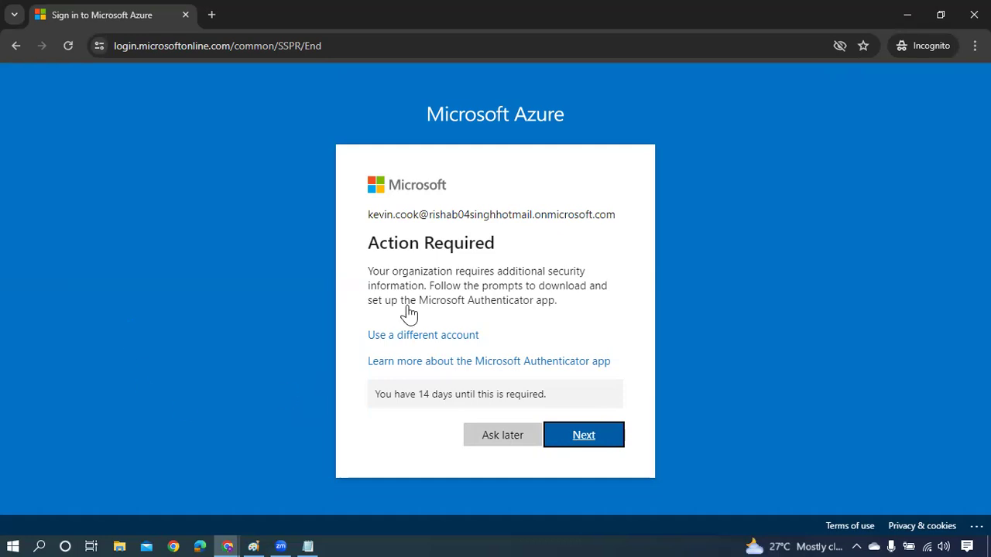
left_click(489, 446)
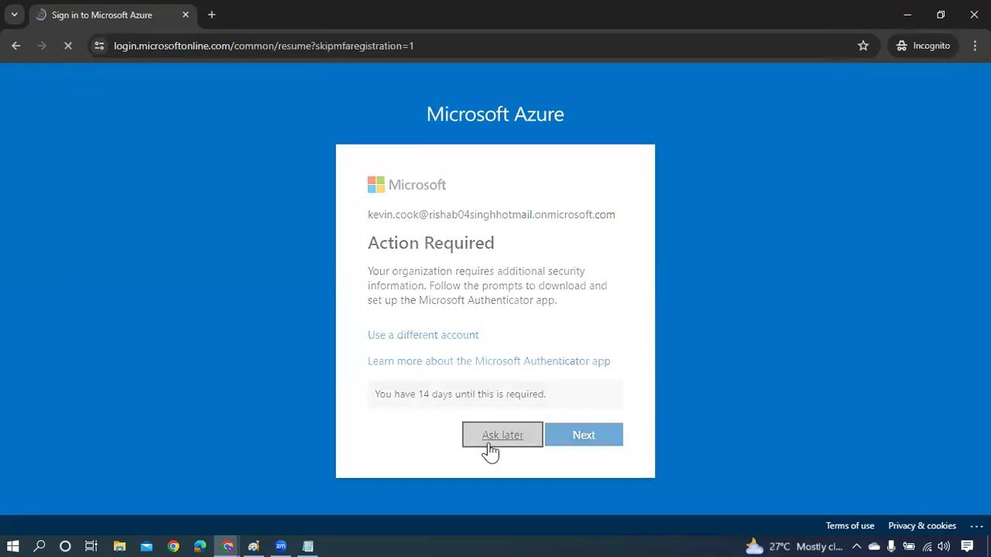
left_click(586, 405)
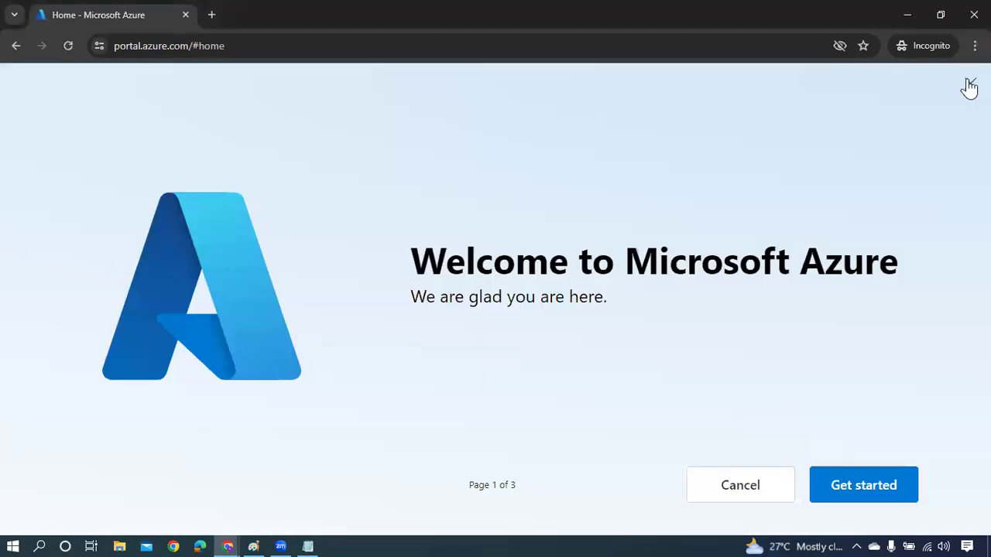
left_click(966, 82)
left_click(974, 14)
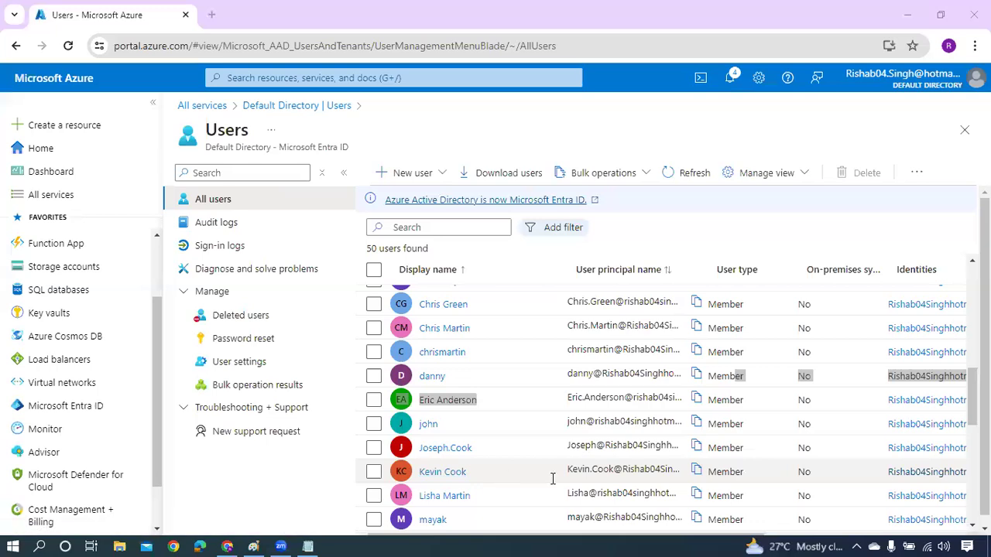
left_click(689, 472)
left_click(308, 547)
left_click(312, 132)
key("Return")
key("Return")
key("Return")
key("Return")
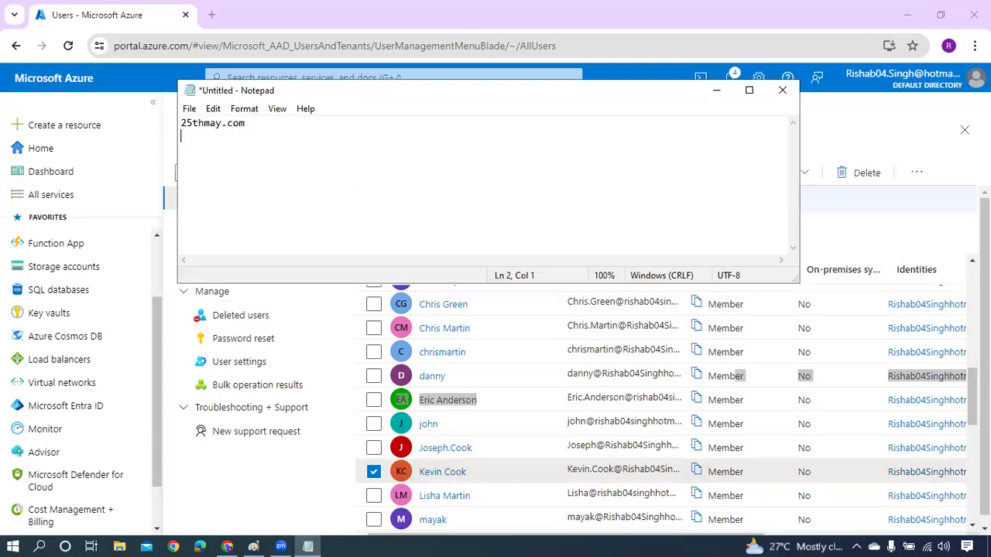
key("ctrl+v")
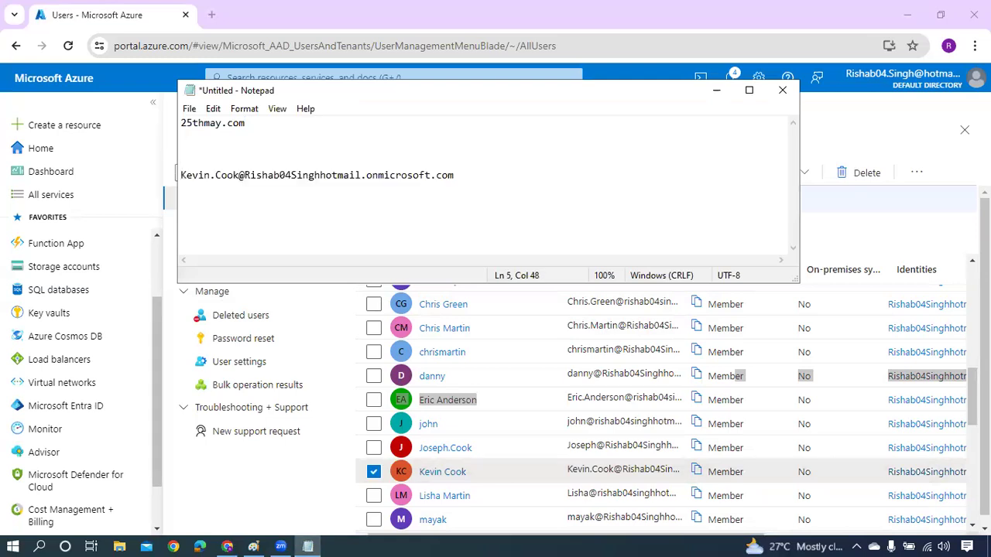
left_click(716, 90)
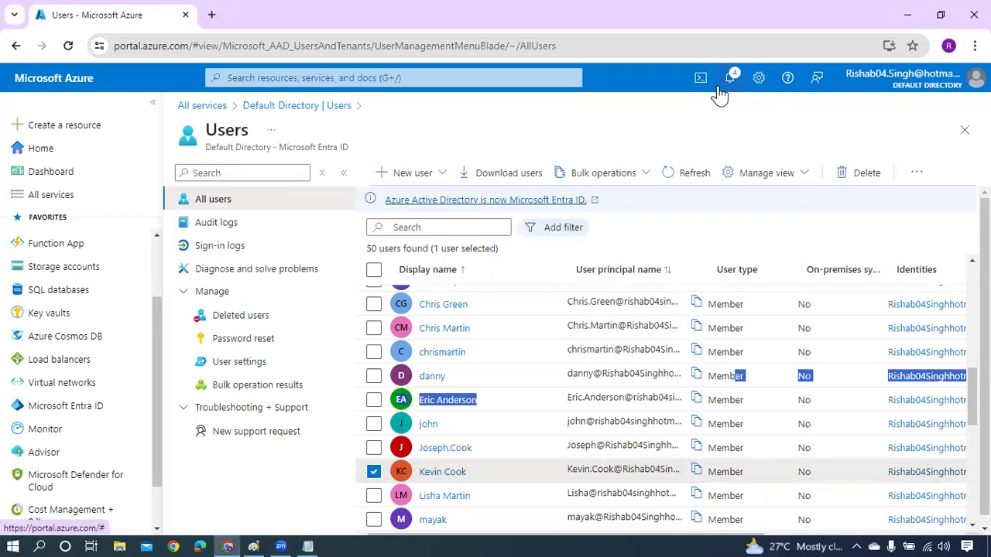
Open the Onprem-VM virtual machine's Connect page and copy its public IP address.
left_click(53, 194)
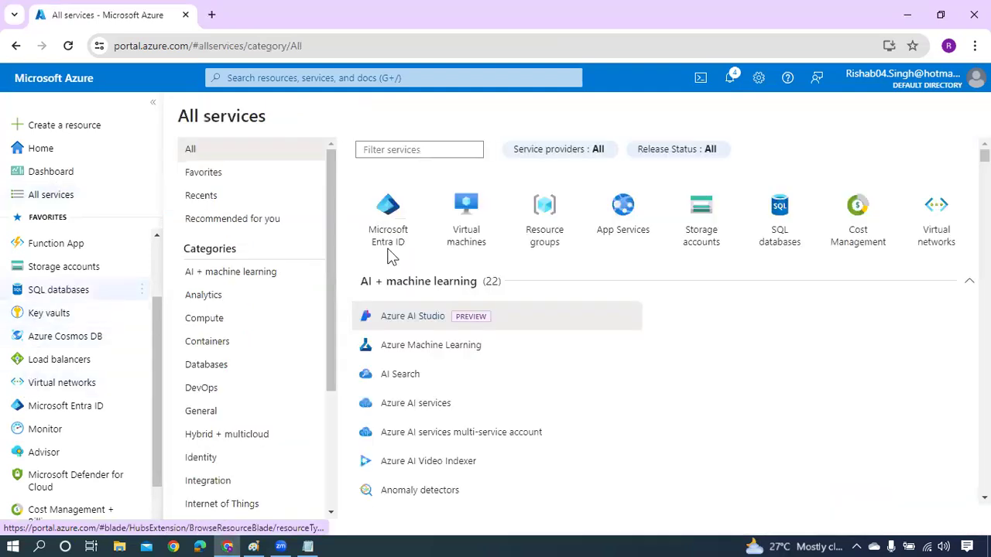
left_click(448, 208)
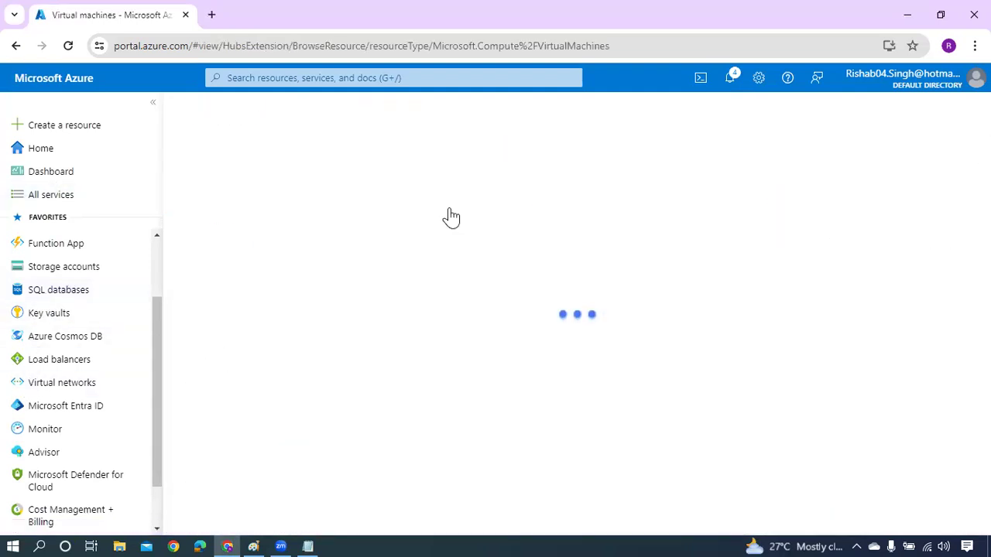
left_click(224, 288)
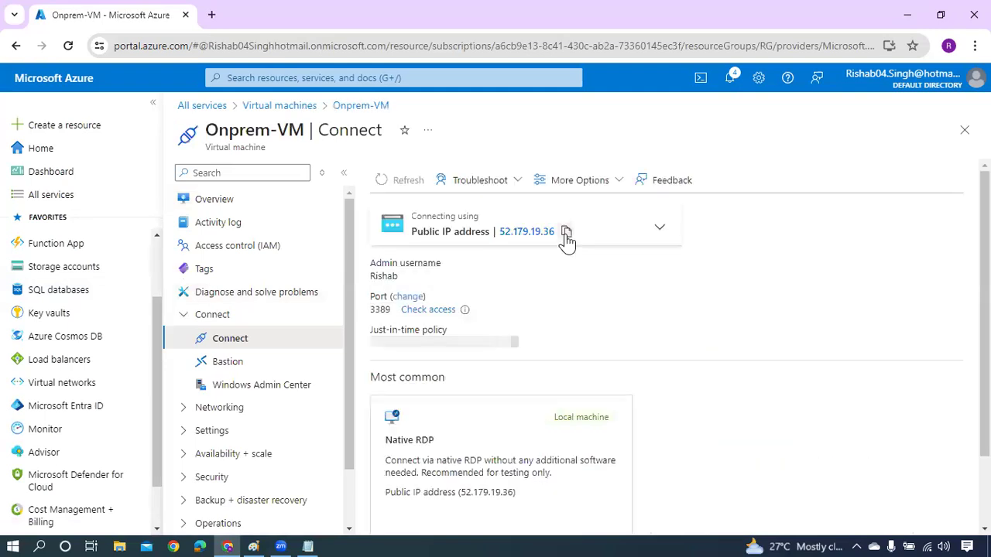
left_click(566, 233)
Start a Remote Desktop Connection to 52.179.19.36, enter the admin password, and accept the certificate warning.
key("super+r")
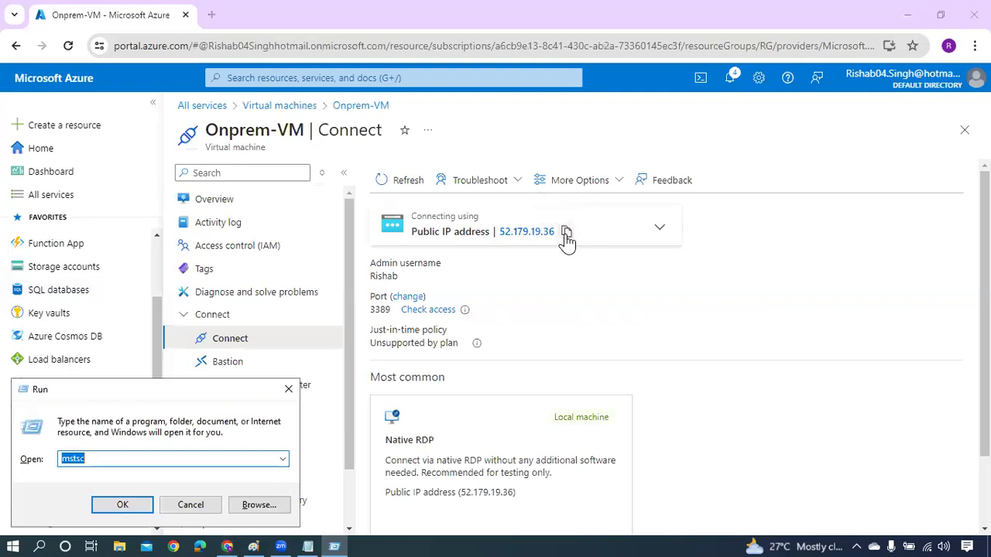
key("Return")
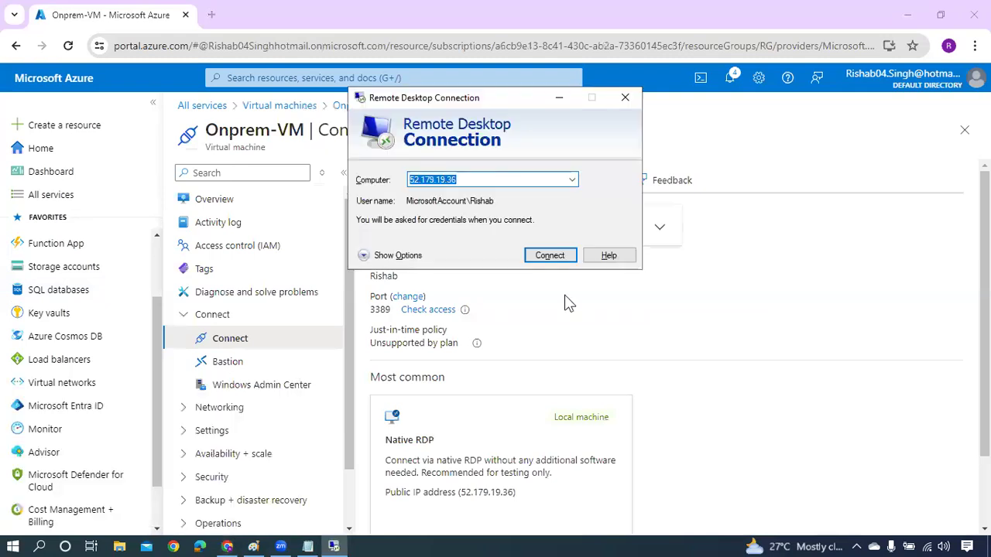
left_click(564, 261)
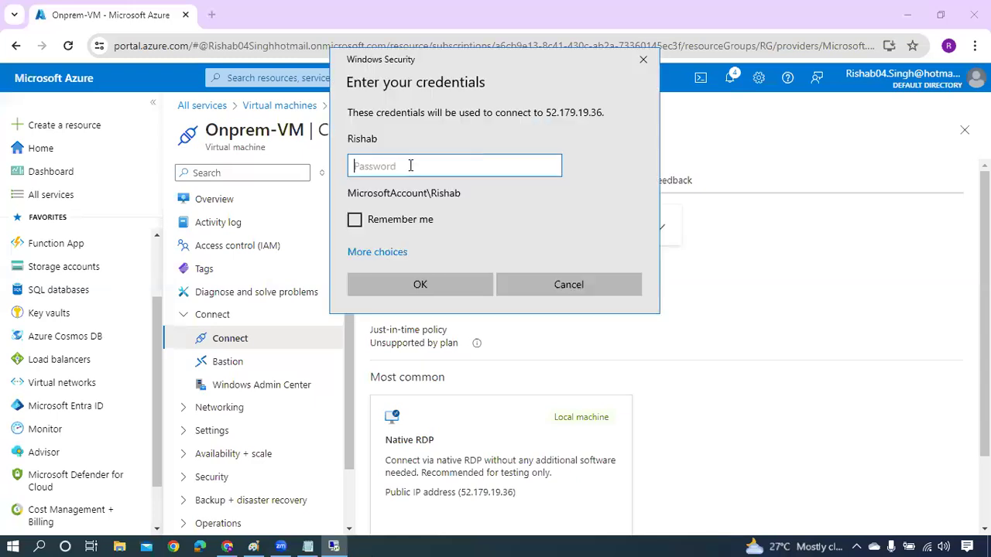
type("••••••••••••")
key("Return")
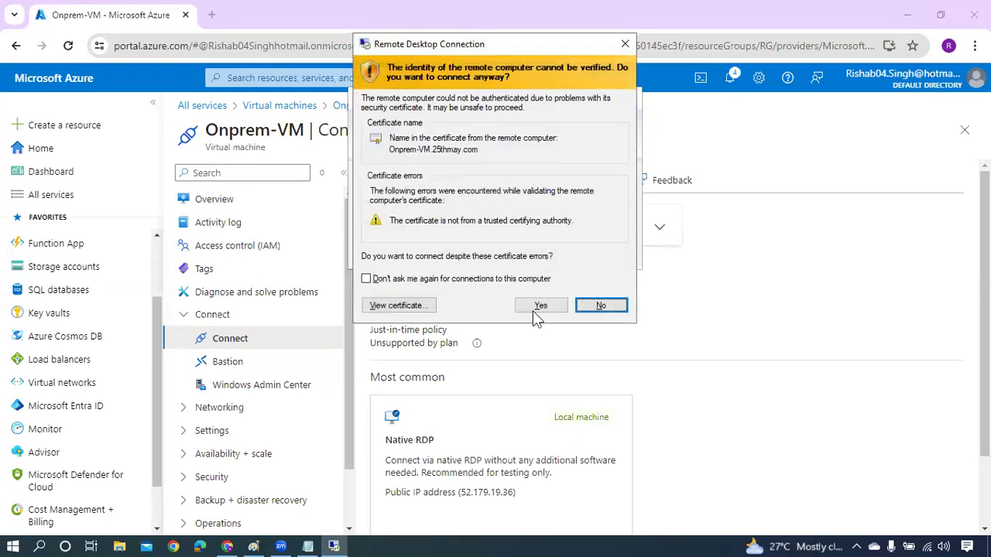
left_click(532, 310)
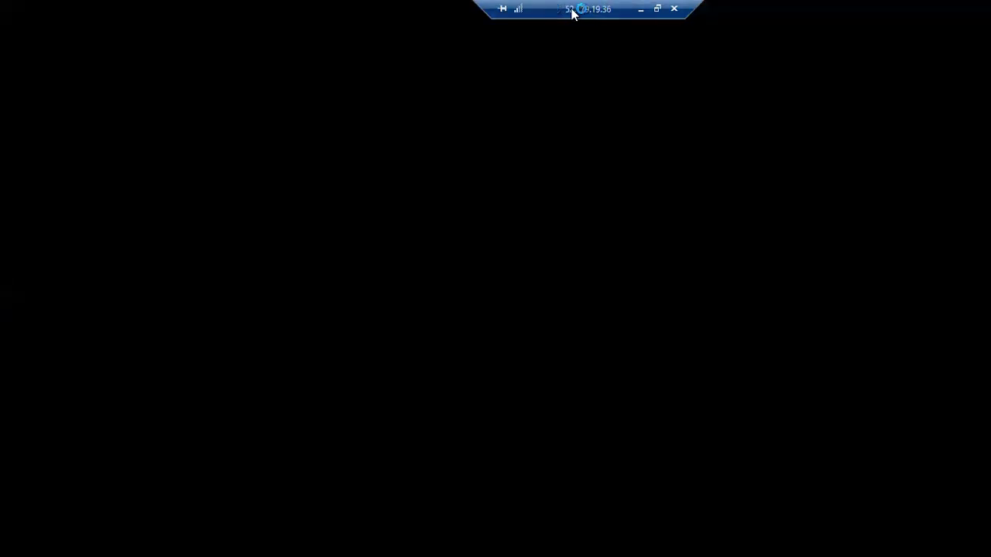
Open This PC's system properties from File Explorer to check the server's computer name and domain.
left_click_drag(571, 11, 924, 11)
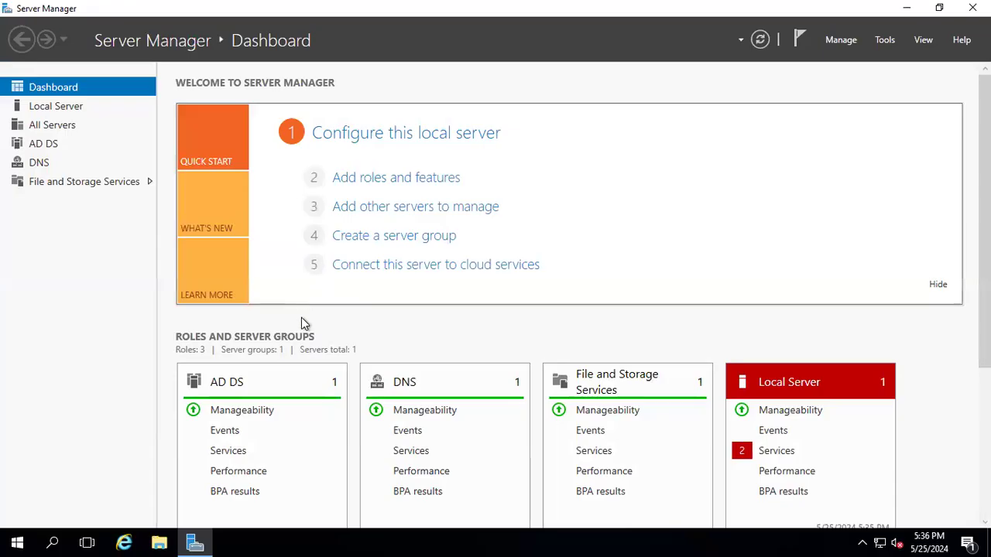
left_click(159, 542)
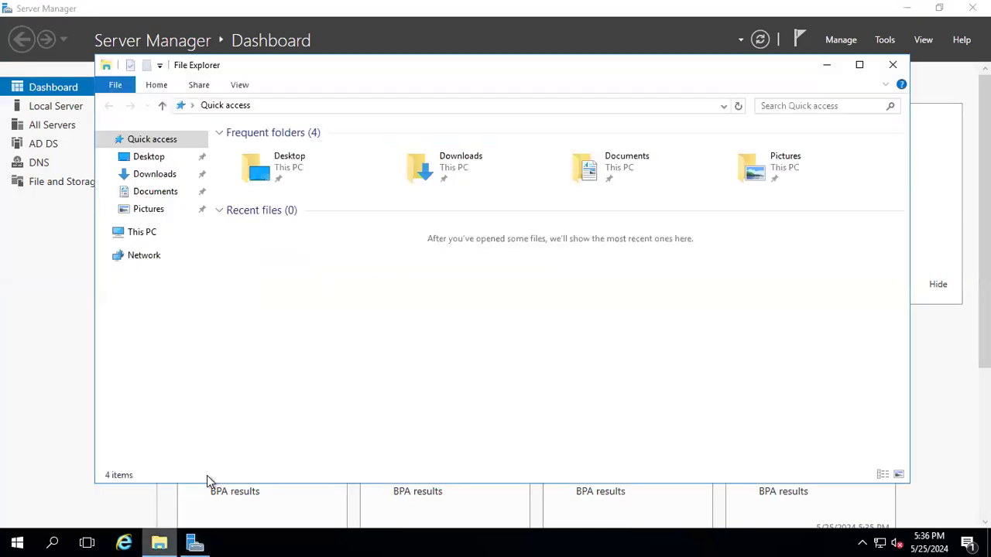
right_click(143, 236)
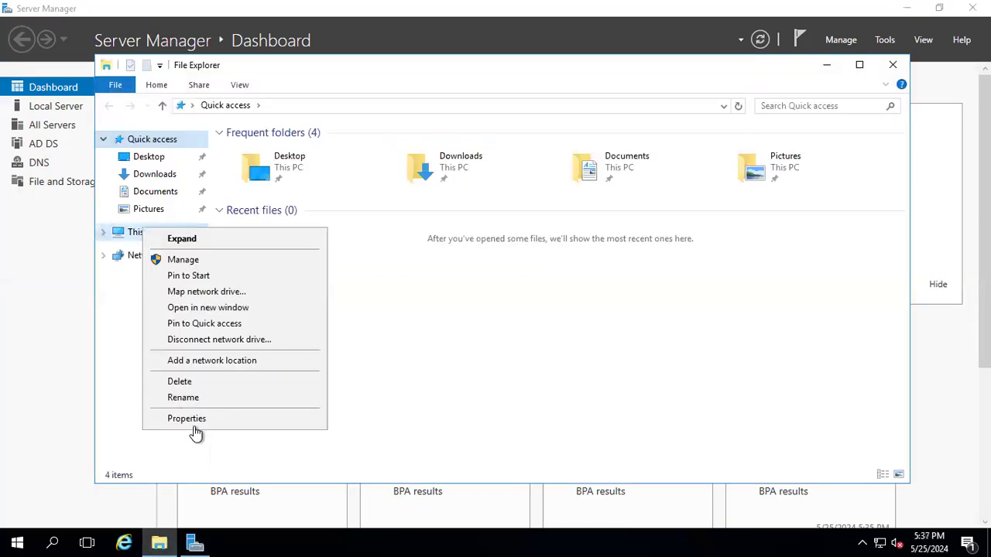
left_click(193, 424)
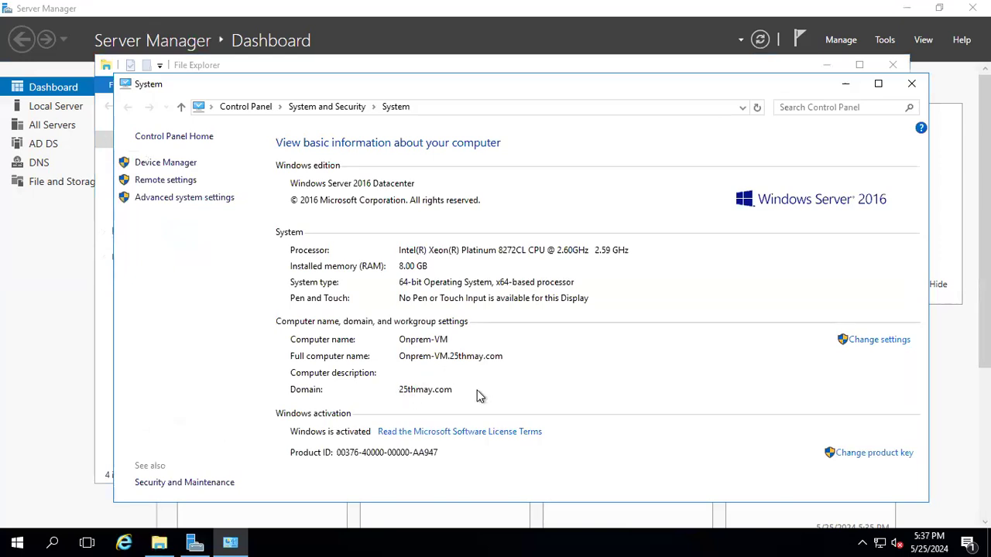
Close the System and File Explorer windows and open Active Directory Users and Computers from Server Manager.
left_click(911, 82)
left_click(893, 65)
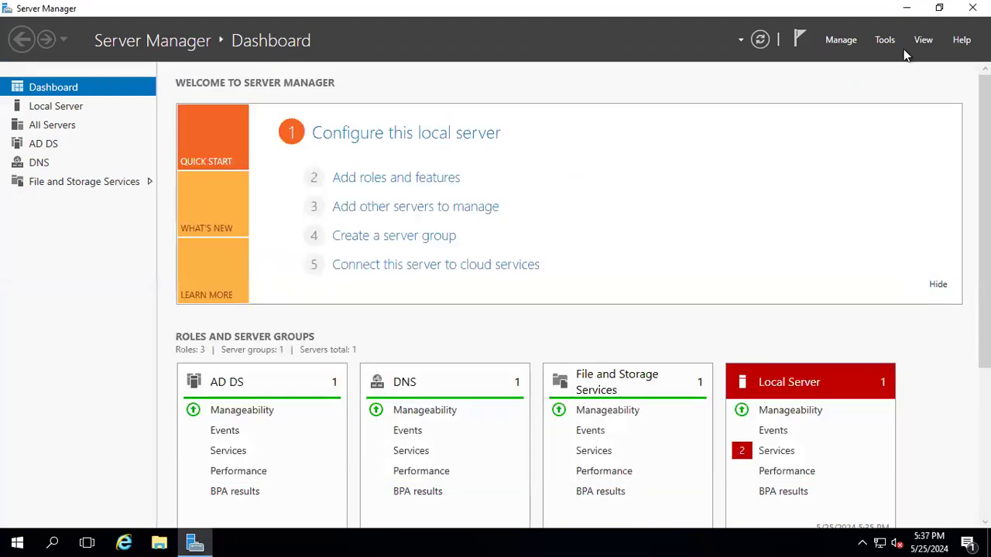
left_click(888, 42)
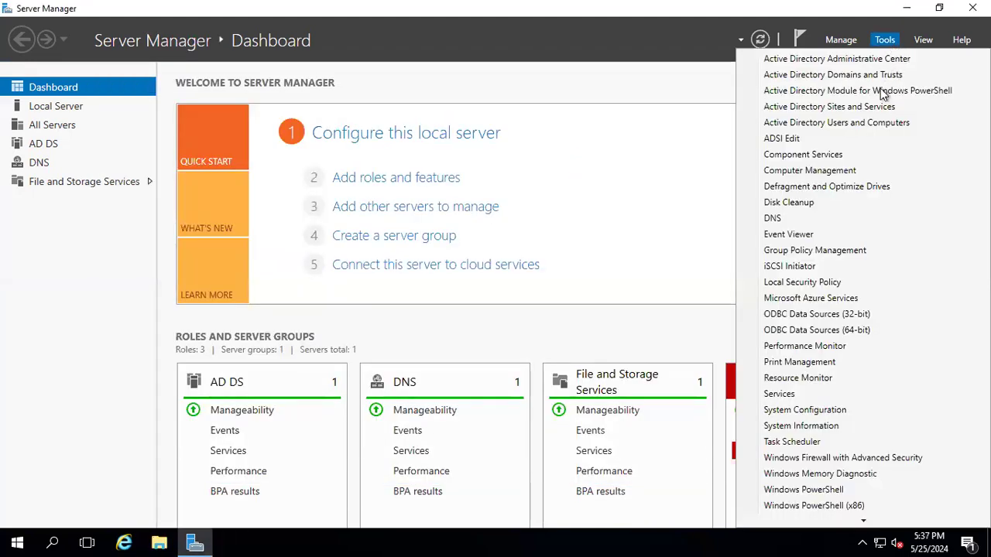
left_click(851, 126)
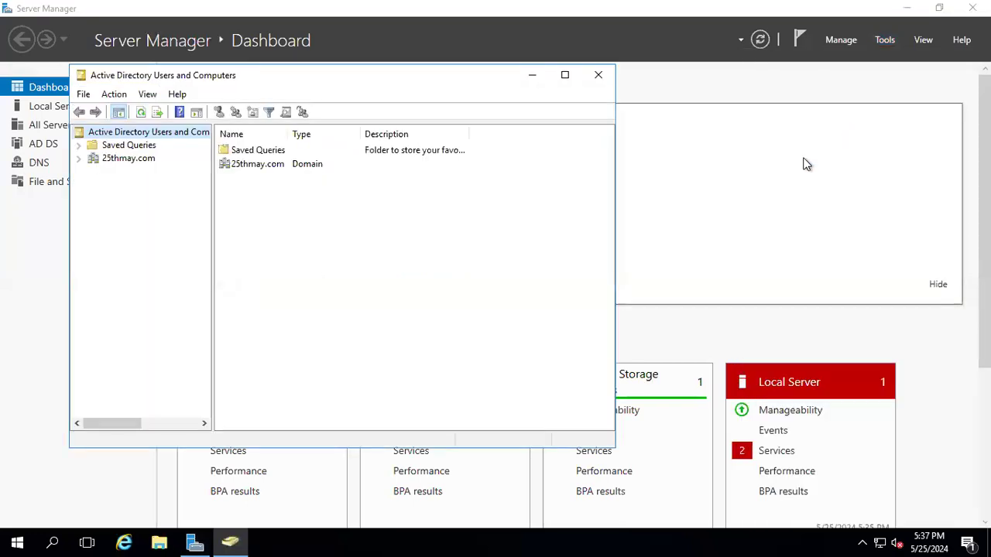
Expand the 25thmay.com domain and start creating a new user in its Users container.
left_click(93, 159)
left_click(79, 159)
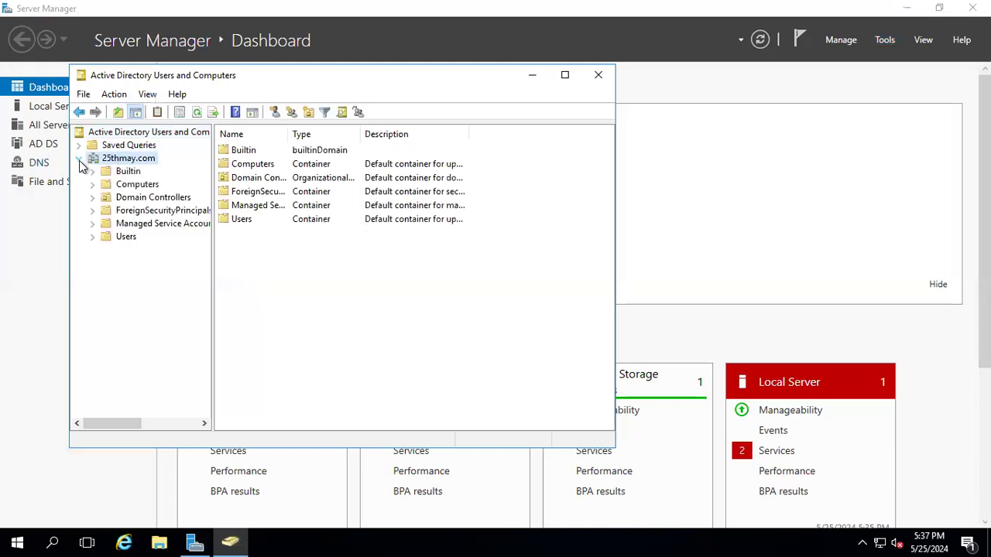
left_click(125, 239)
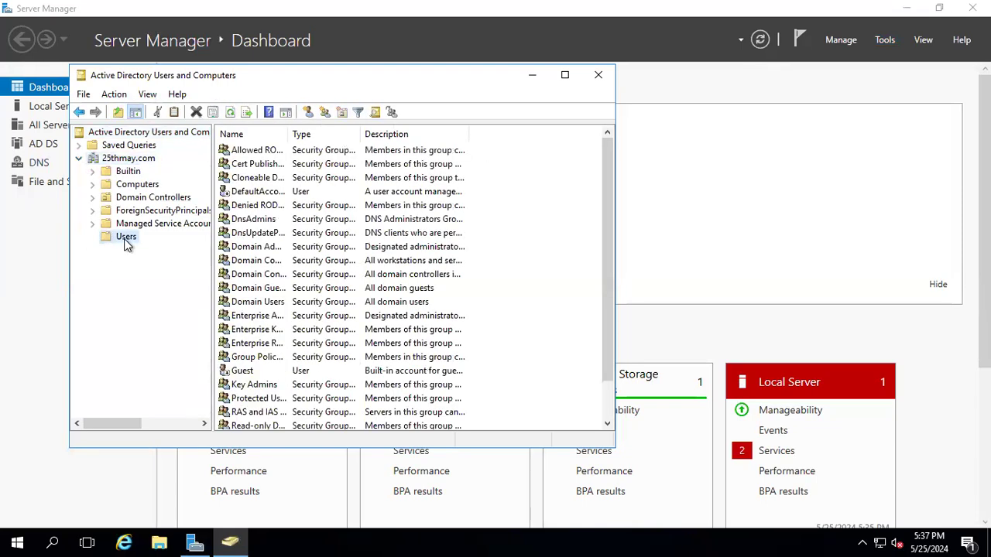
right_click(126, 239)
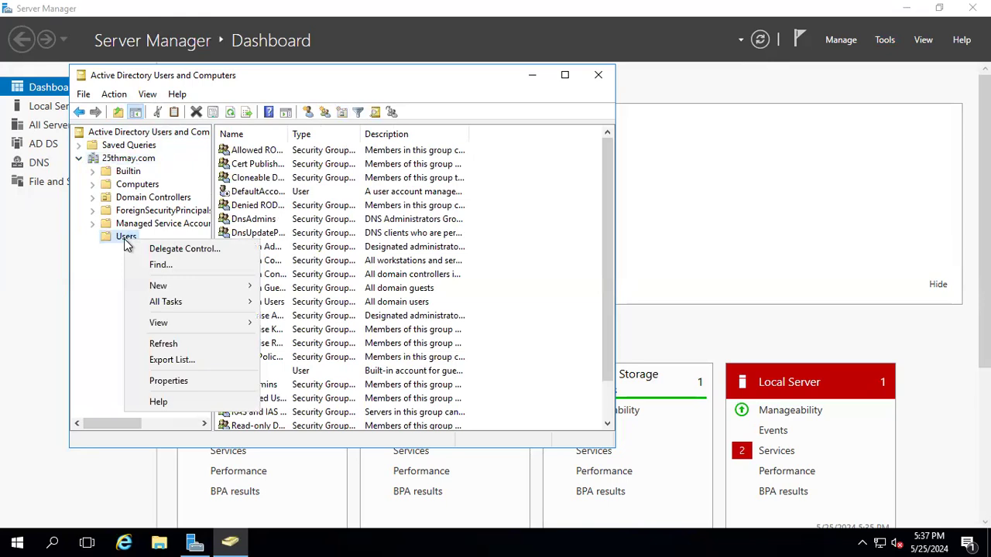
mouse_move(153, 288)
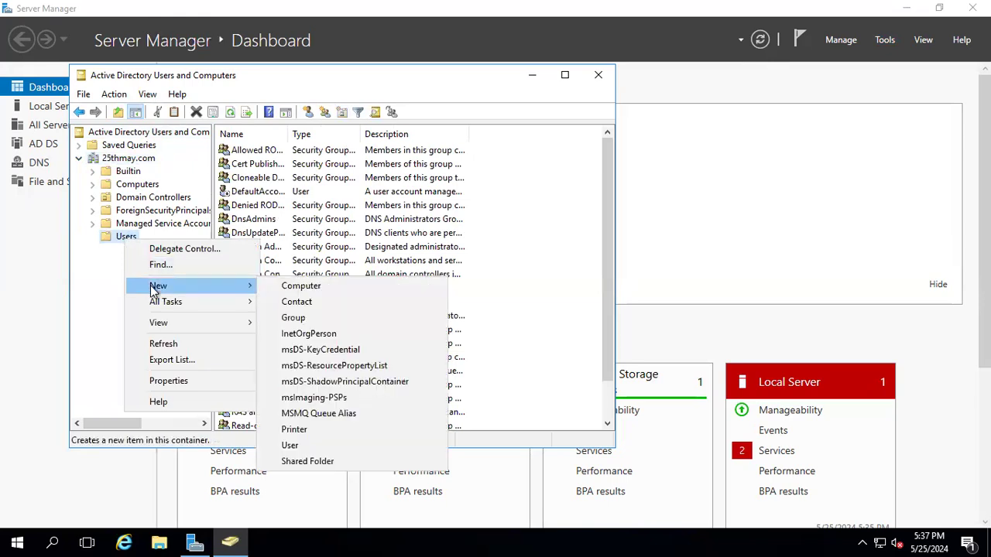
left_click(291, 448)
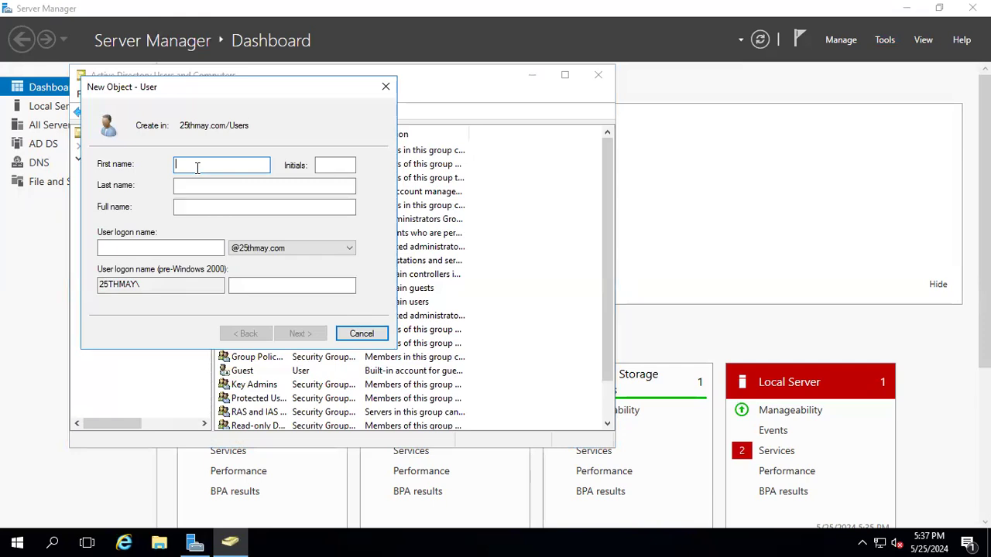
Enter the new user's first name and last name.
left_click(219, 191)
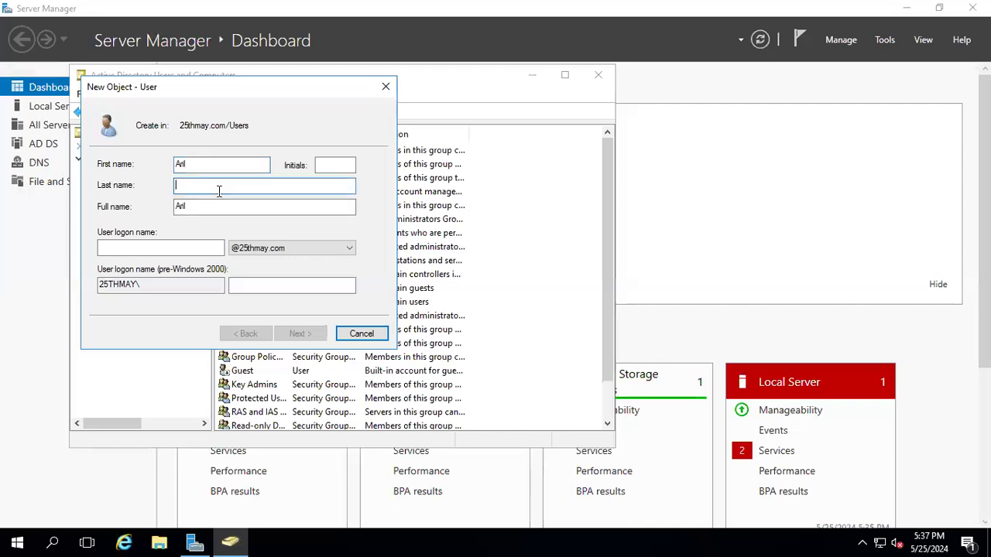
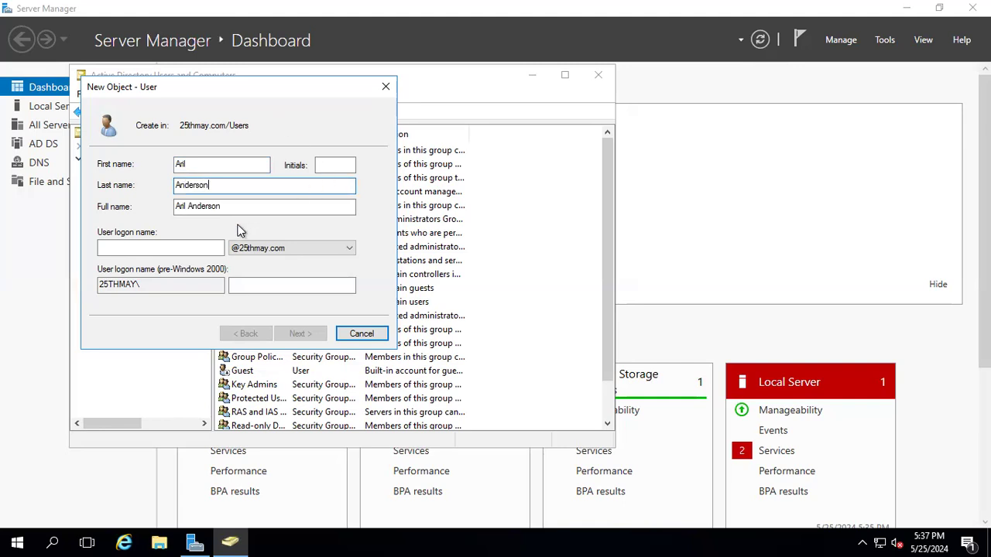
Paste the user's full name as the logon name and replace the space with a dot.
key("Tab")
key("ctrl+c")
left_click(146, 248)
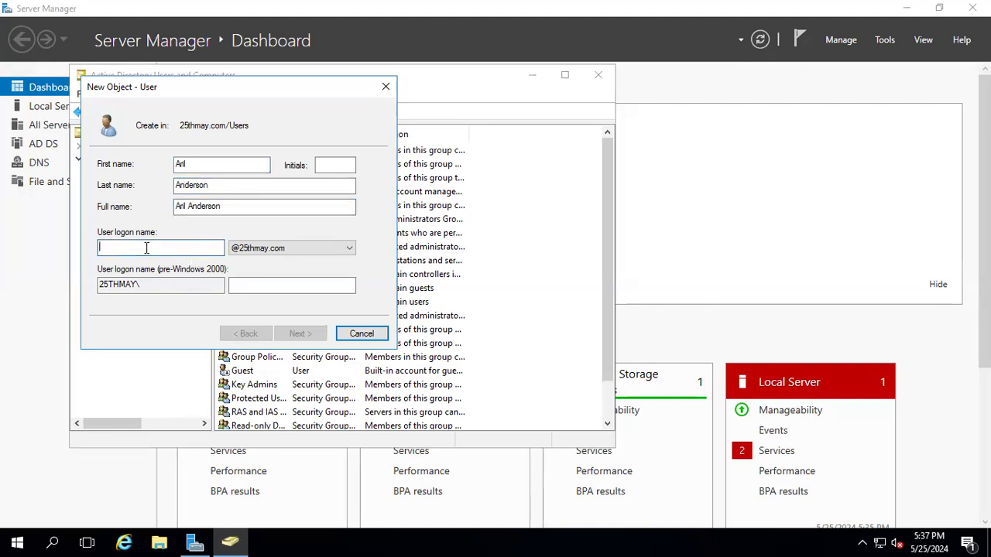
key("ctrl+v")
left_click(113, 246)
key("BackSpace")
type(".")
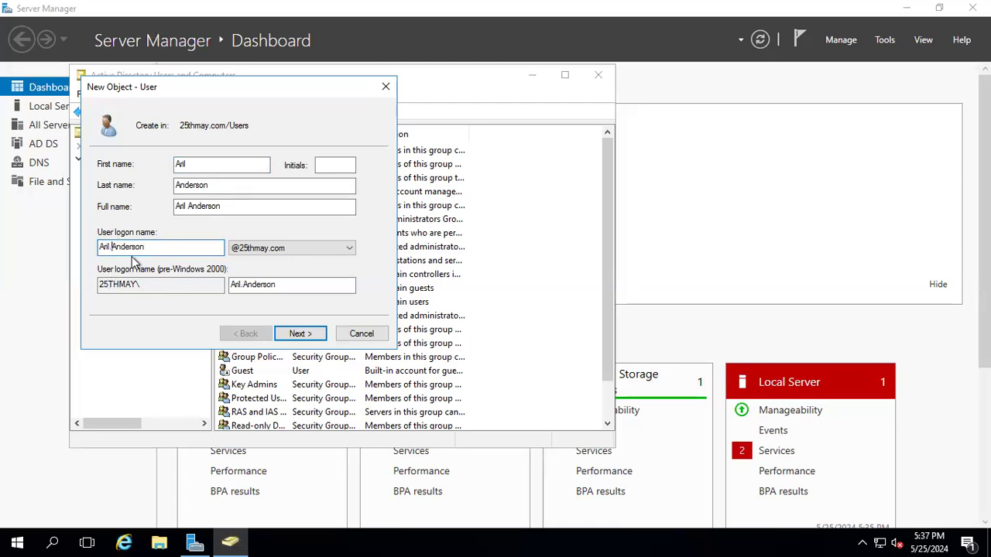
Correct the spelling of the first name and logon name, then continue to the password page.
left_click(256, 170)
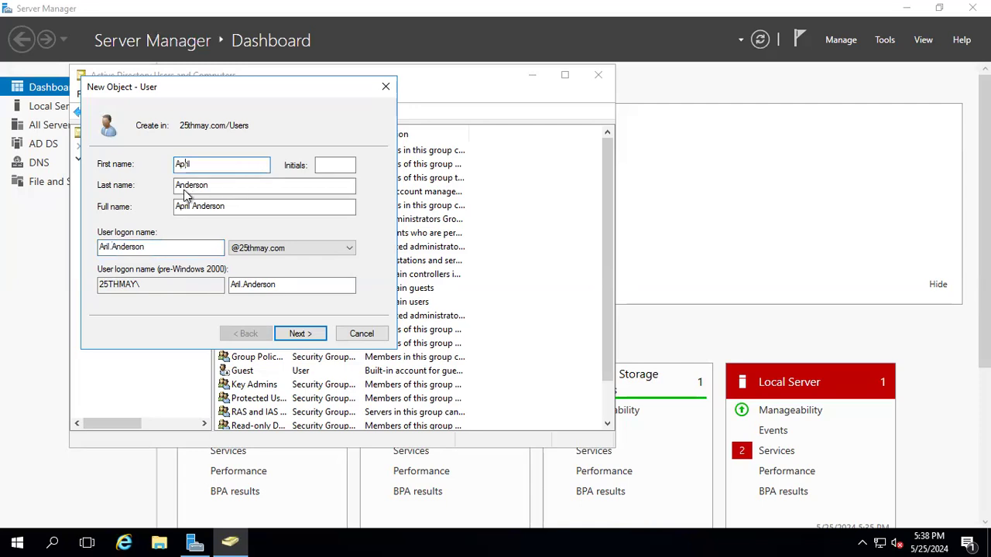
type("p")
left_click(103, 249)
type("p")
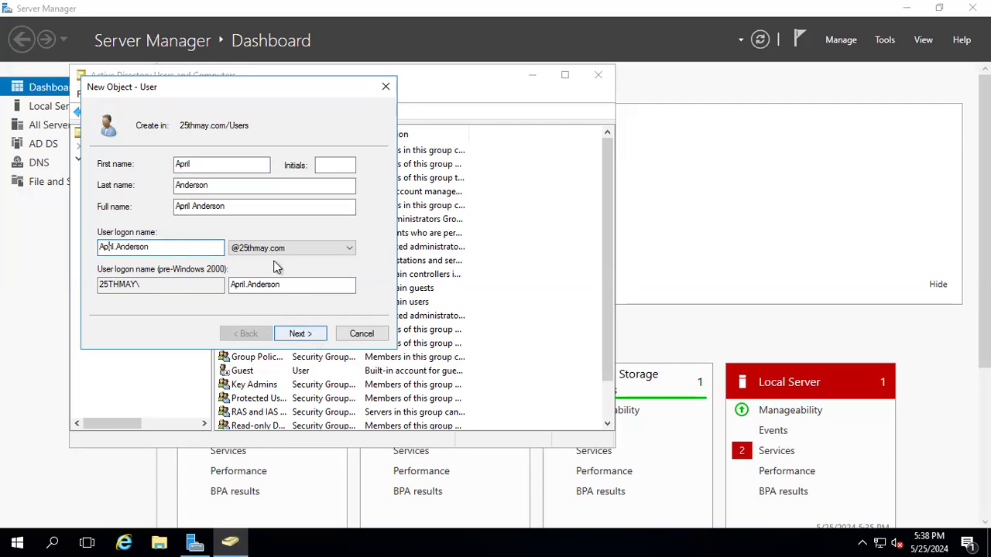
left_click(299, 335)
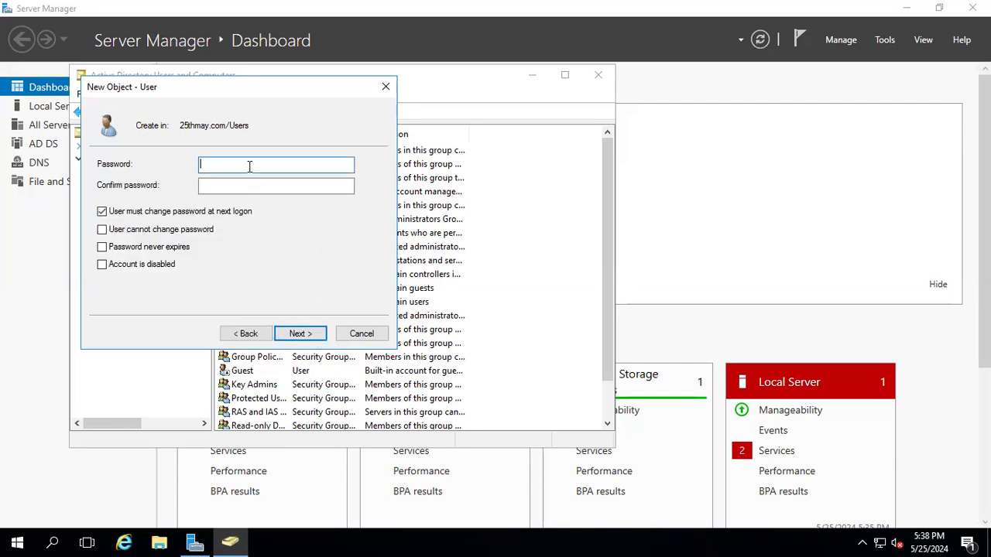
Enter and confirm the new user's password and finish creating the account.
type("•••••")
key("Tab")
type("•••••••")
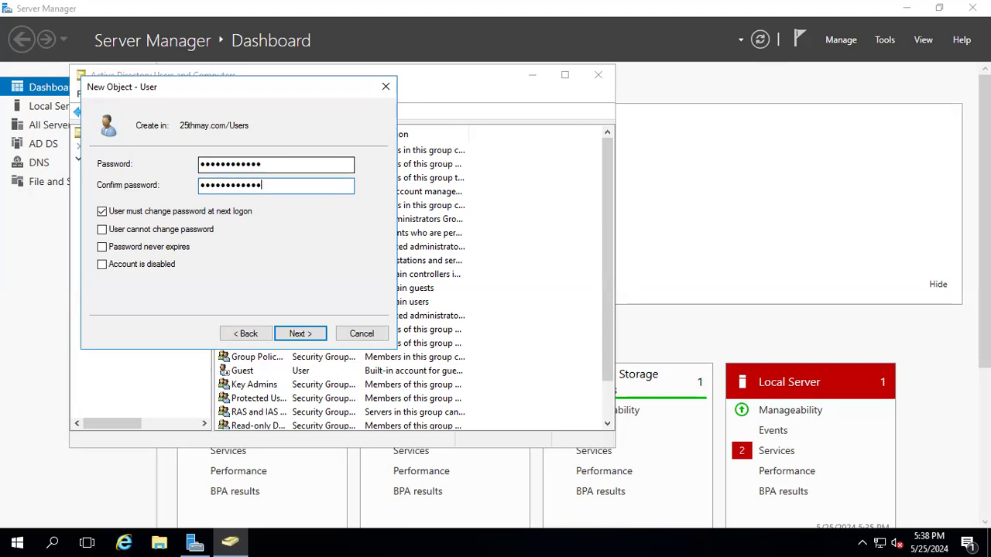
left_click(301, 335)
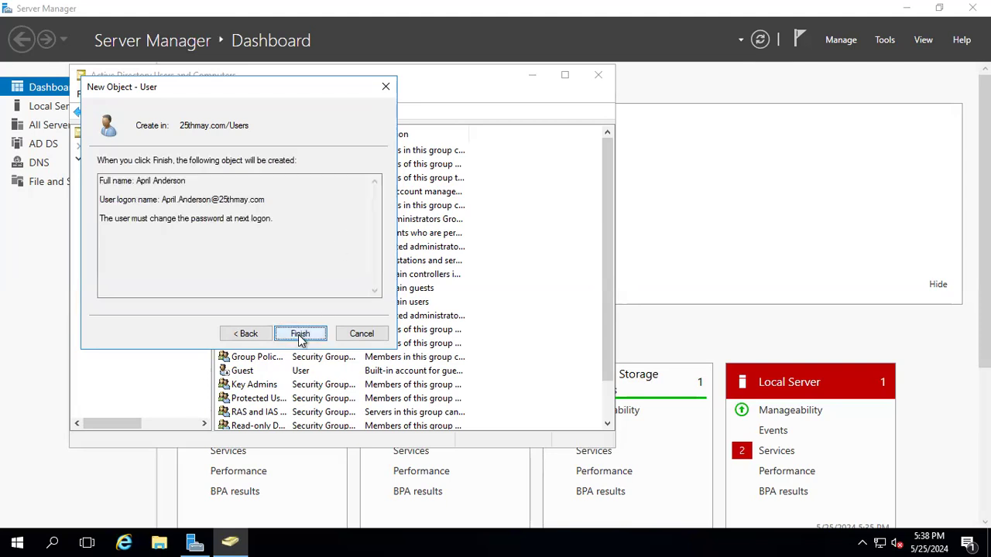
left_click(300, 334)
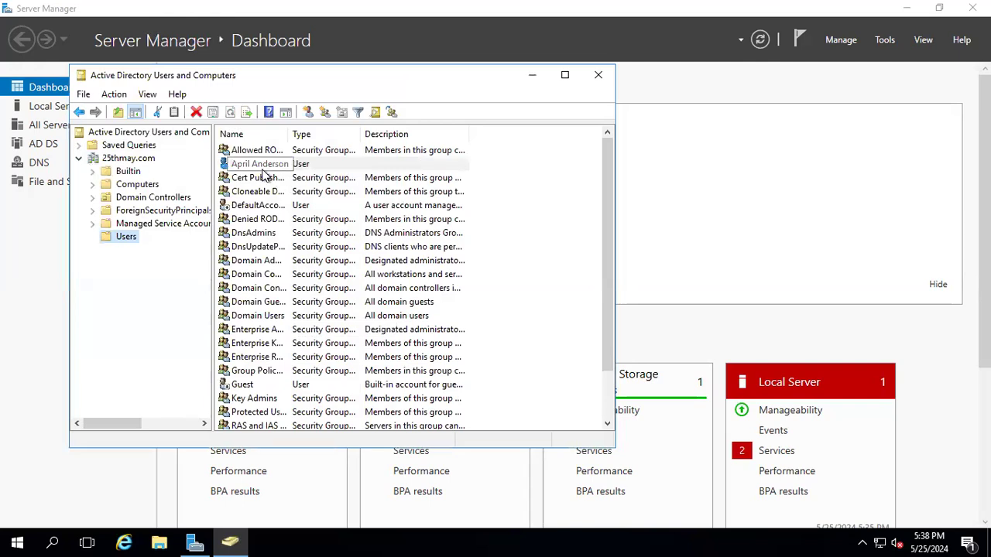
Review the accounts listed in the Users container.
scroll(601, 365, "down", 2)
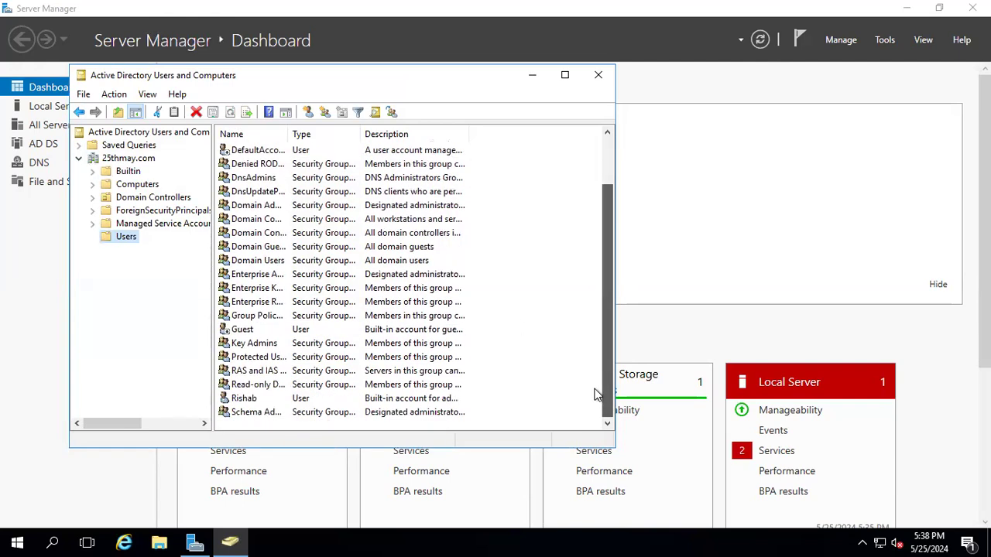
left_click(255, 399)
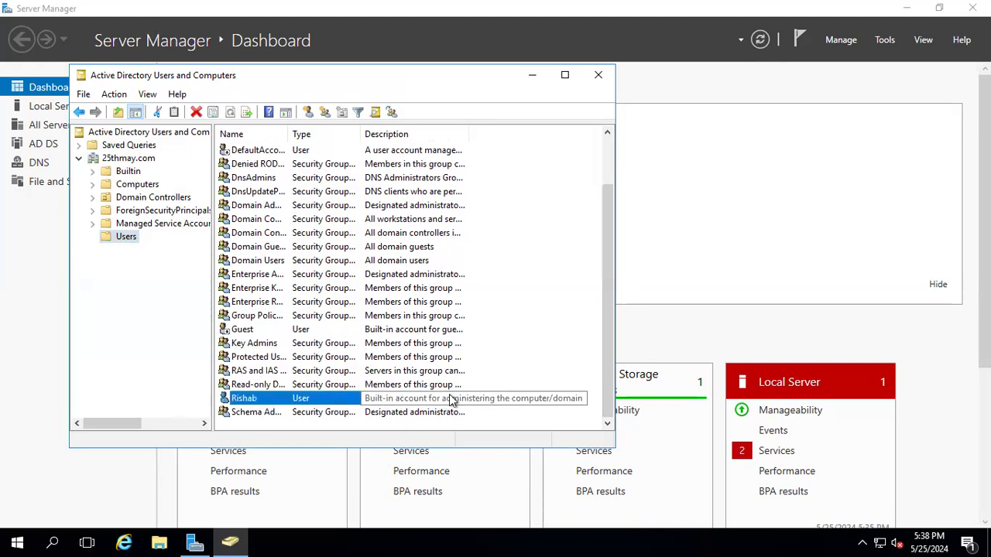
scroll(608, 186, "up", 2)
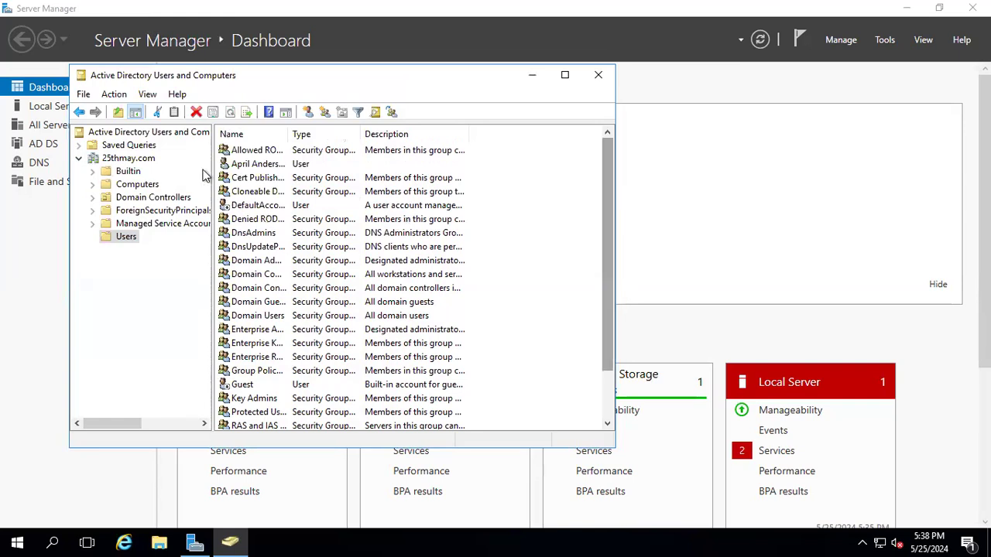
left_click(299, 164)
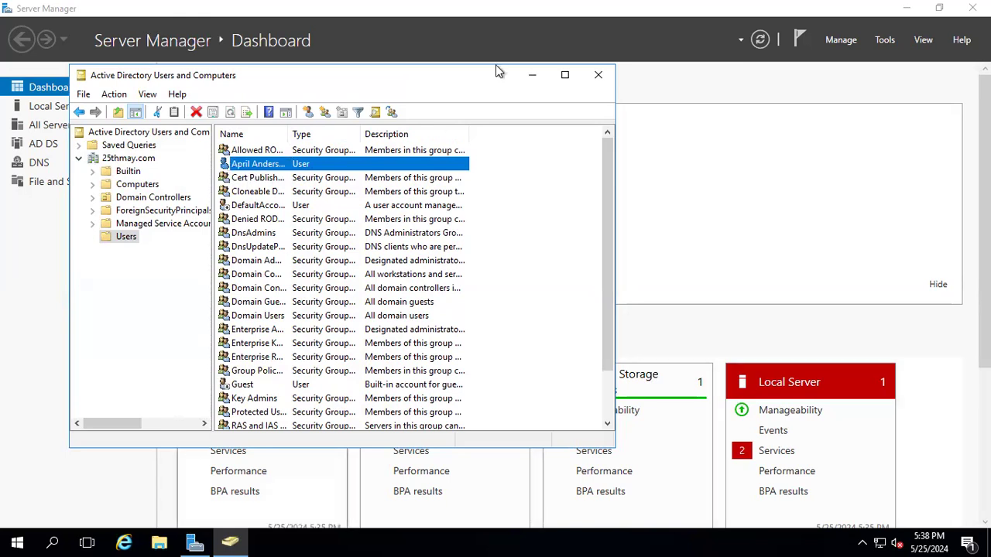
Minimize the server windows and the Remote Desktop session to return to the Azure portal.
left_click(907, 8)
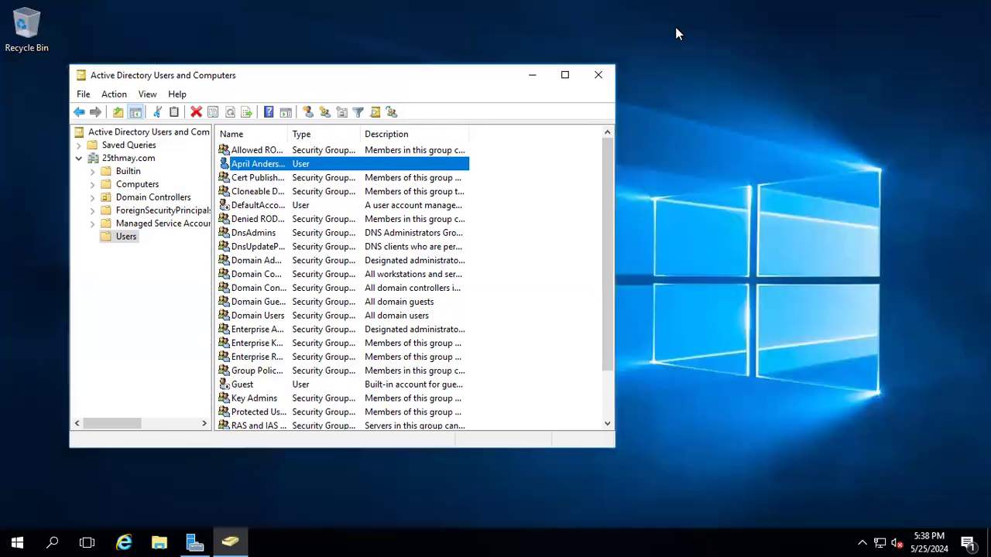
left_click(534, 75)
mouse_move(831, 7)
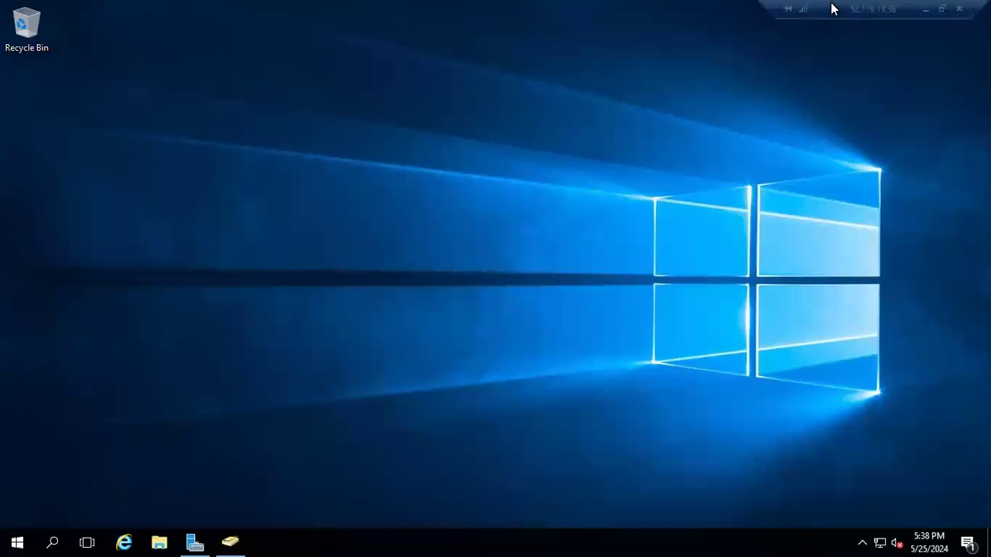
left_click(927, 9)
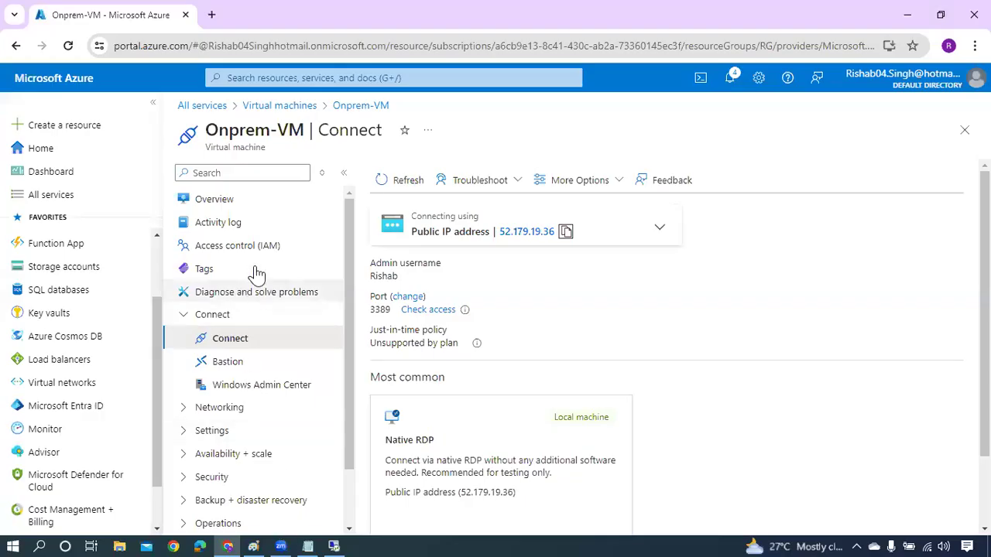
Open the Microsoft Entra ID users list and widen the On-premises sync enabled column.
left_click(62, 407)
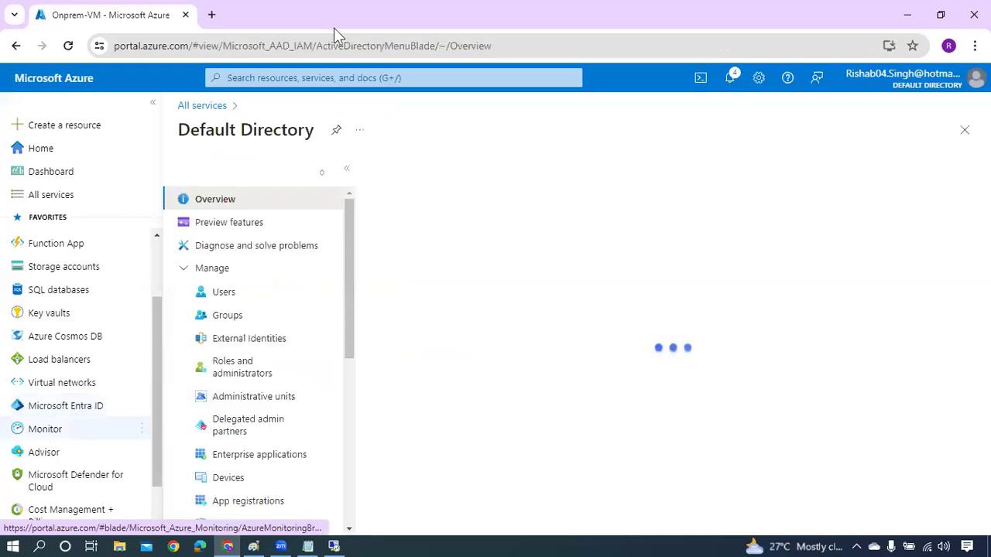
left_click(241, 297)
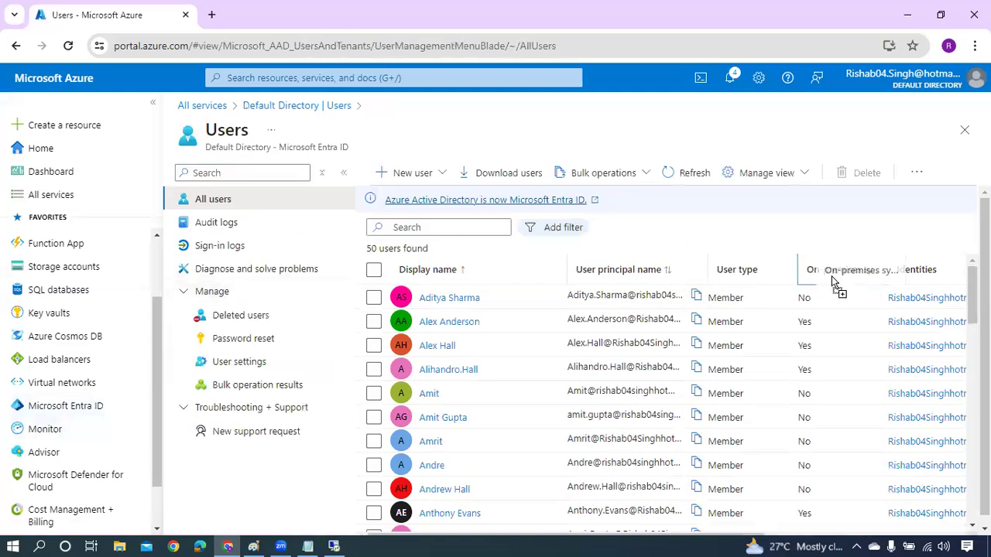
left_click_drag(800, 264, 707, 263)
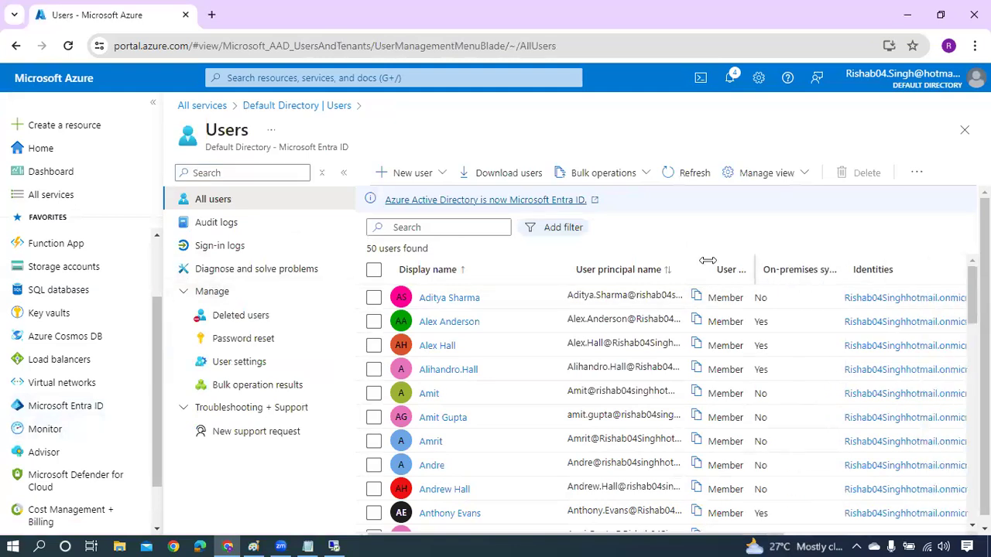
left_click_drag(848, 264, 919, 263)
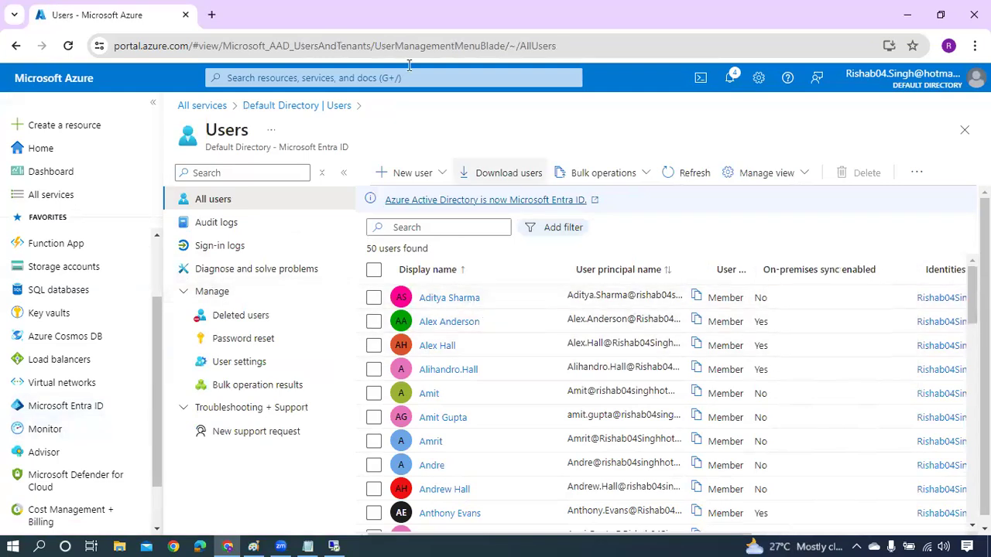
Examine the On-premises sync enabled status of users throughout the list.
double_click(765, 299)
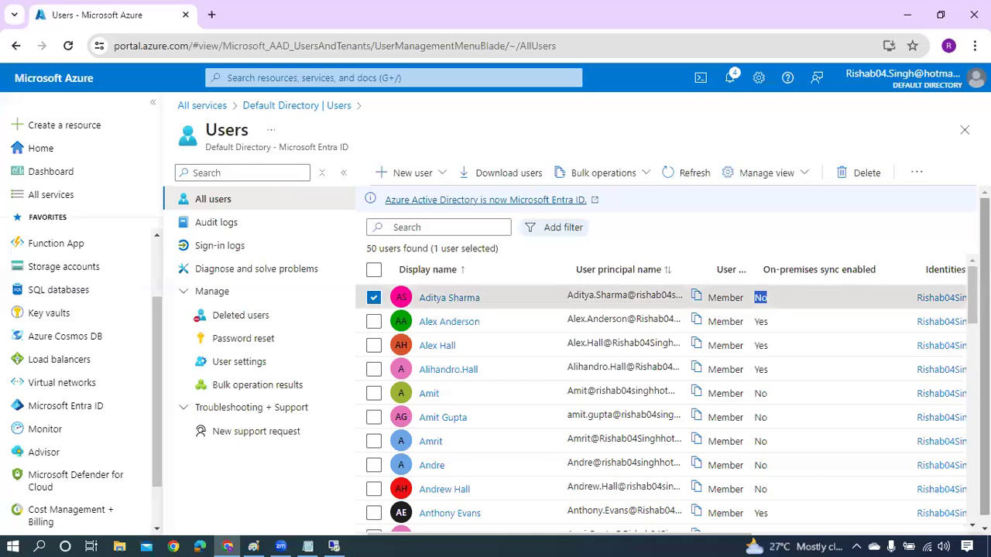
scroll(666, 410, "down", 4)
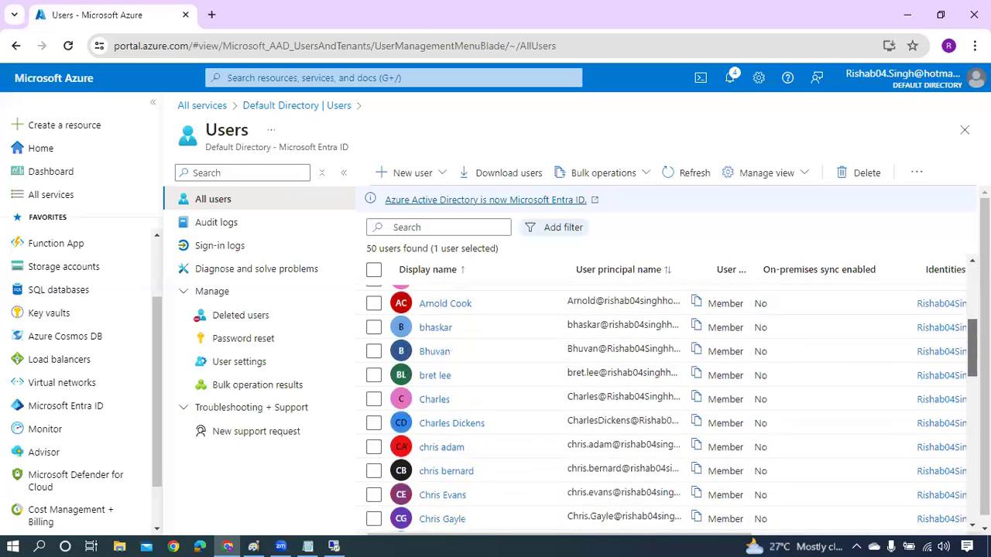
scroll(825, 438, "down", 5)
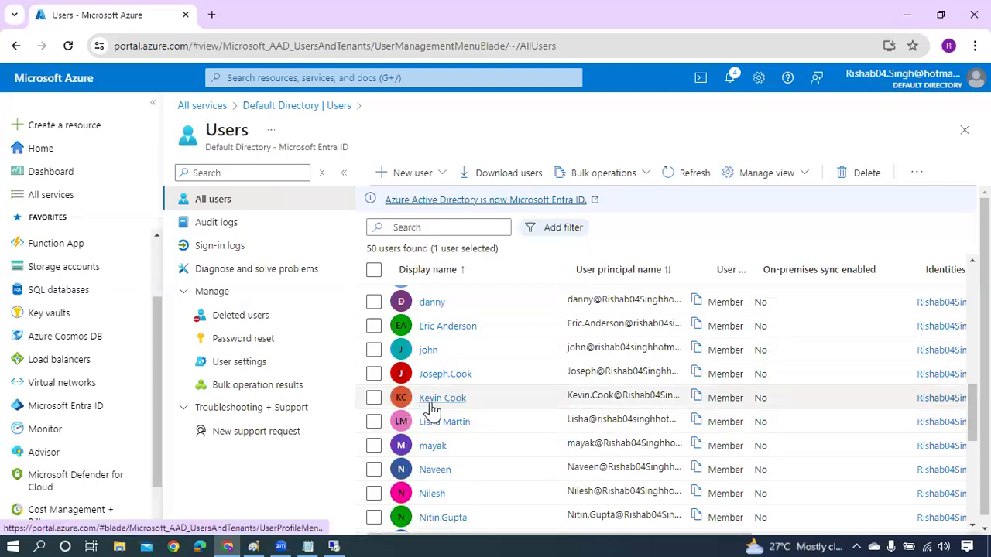
double_click(759, 399)
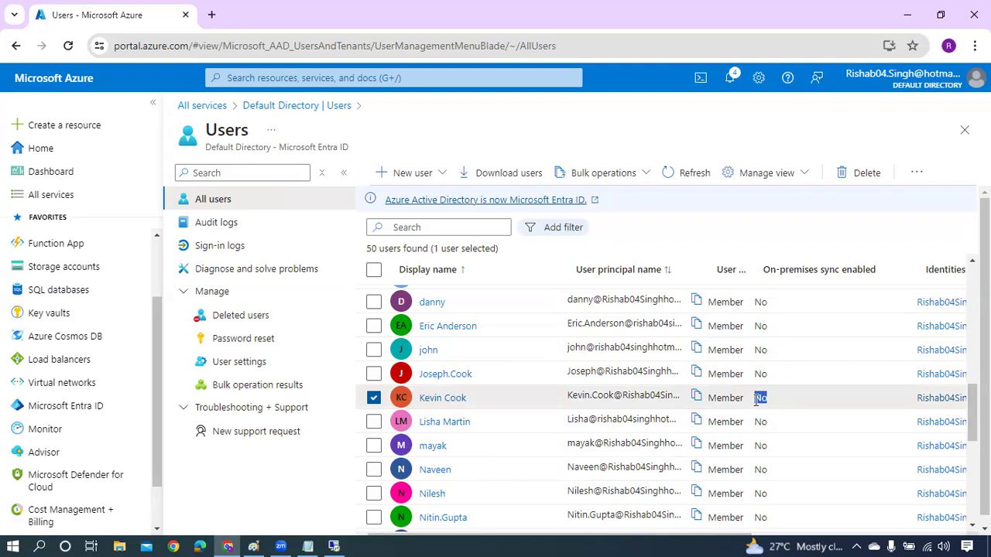
left_click_drag(974, 418, 973, 288)
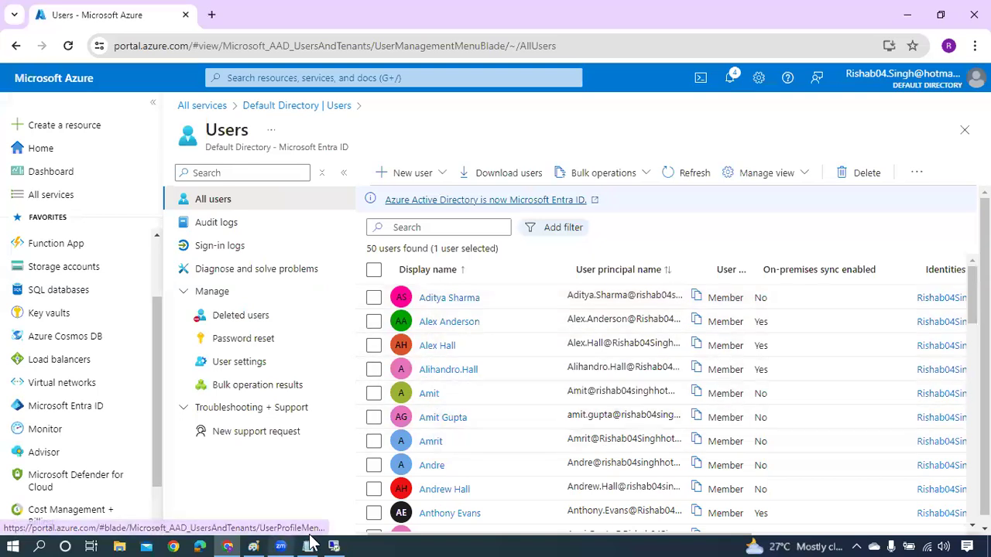
left_click_drag(785, 370, 411, 373)
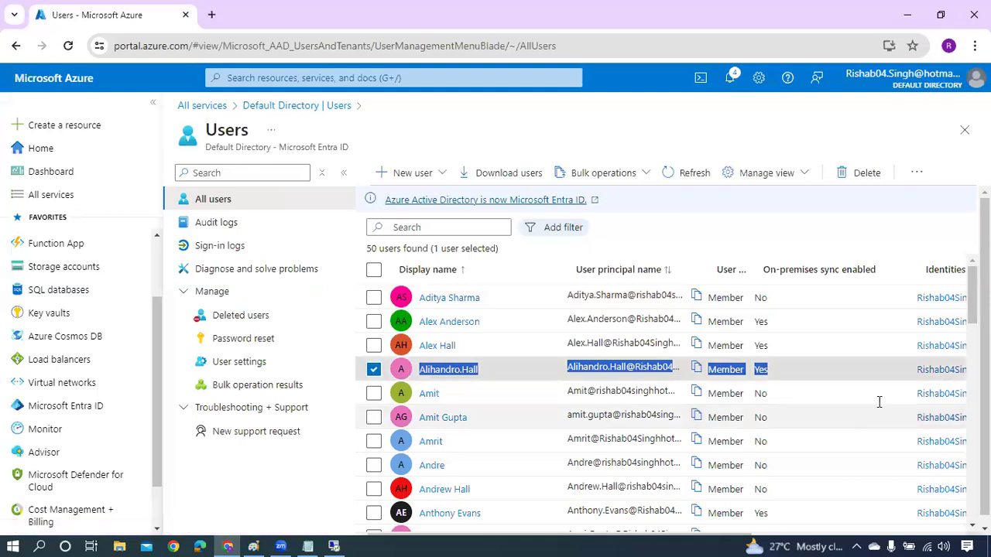
Highlight individual synced users and scroll further down the users list to compare their On-premises sync enabled status.
scroll(858, 411, "down", 1)
scroll(790, 377, "down", 1)
left_click_drag(790, 377, 421, 377)
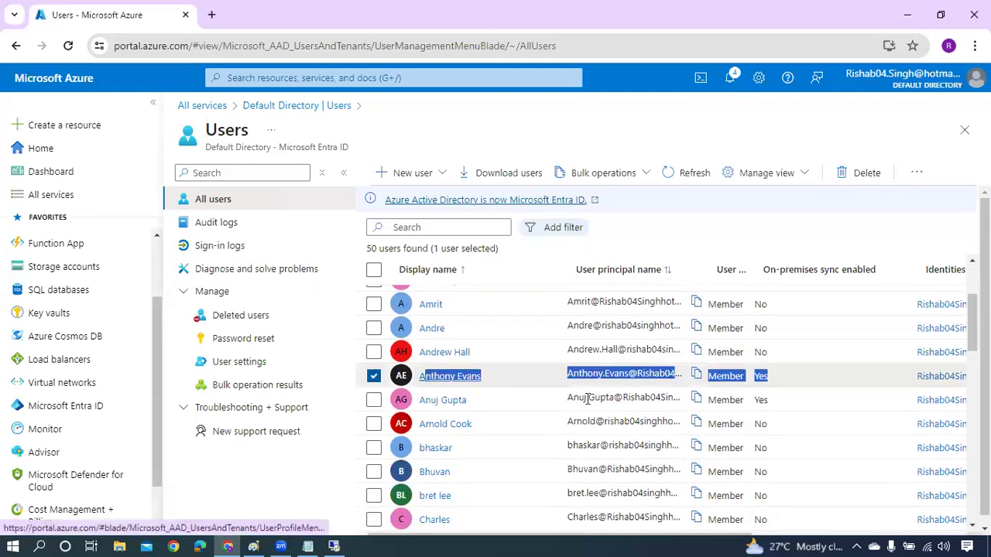
left_click_drag(756, 400, 405, 401)
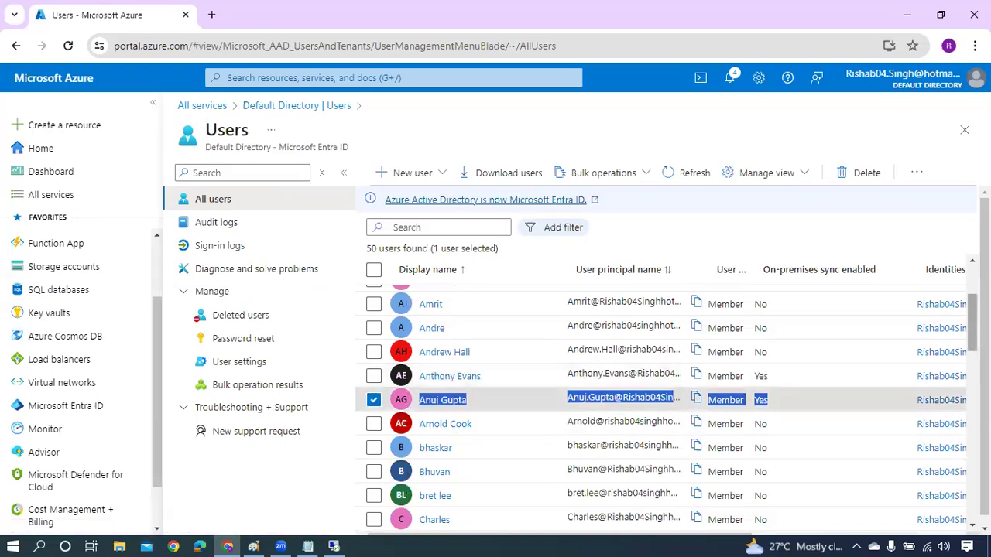
scroll(666, 409, "down", 2)
scroll(666, 409, "down", 3)
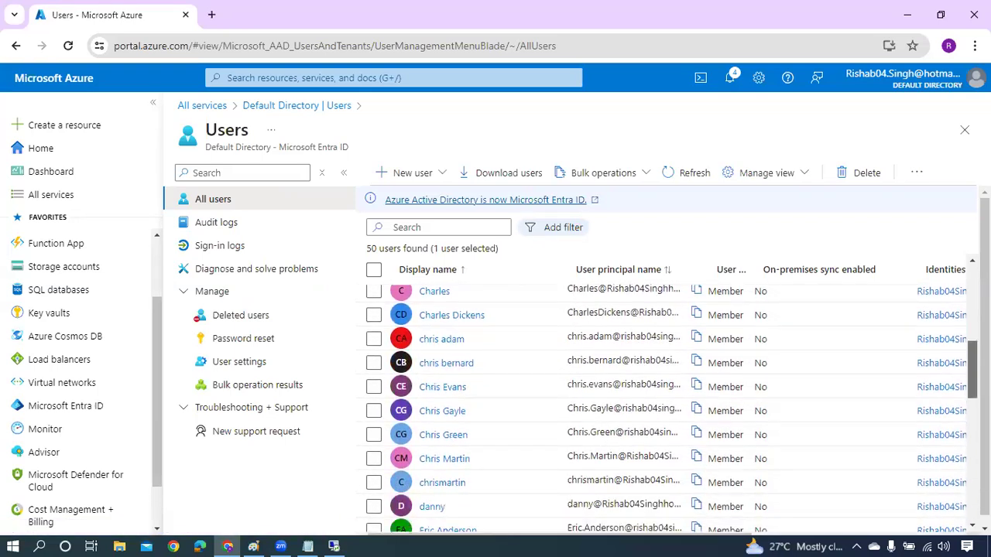
scroll(824, 432, "down", 3)
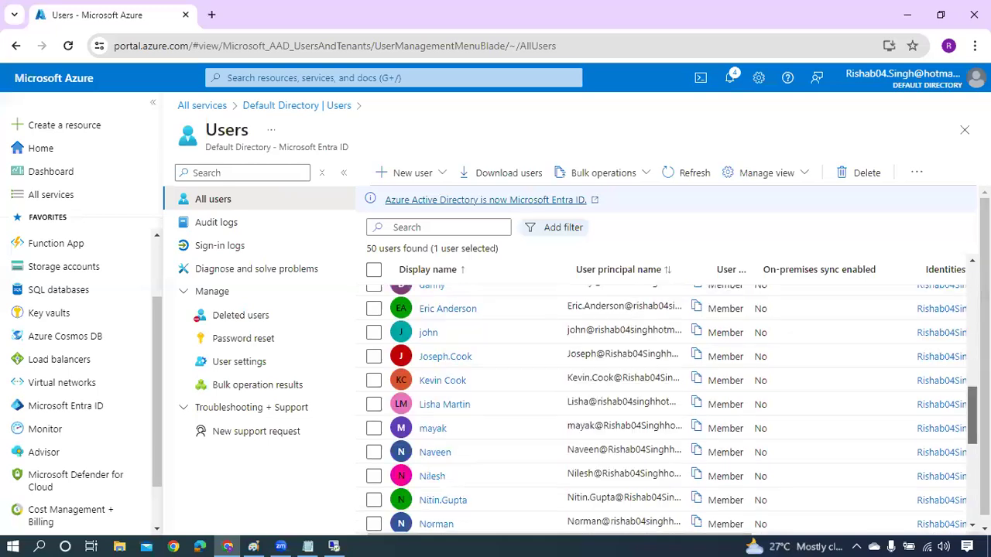
left_click_drag(801, 480, 911, 385)
left_click_drag(973, 450, 973, 295)
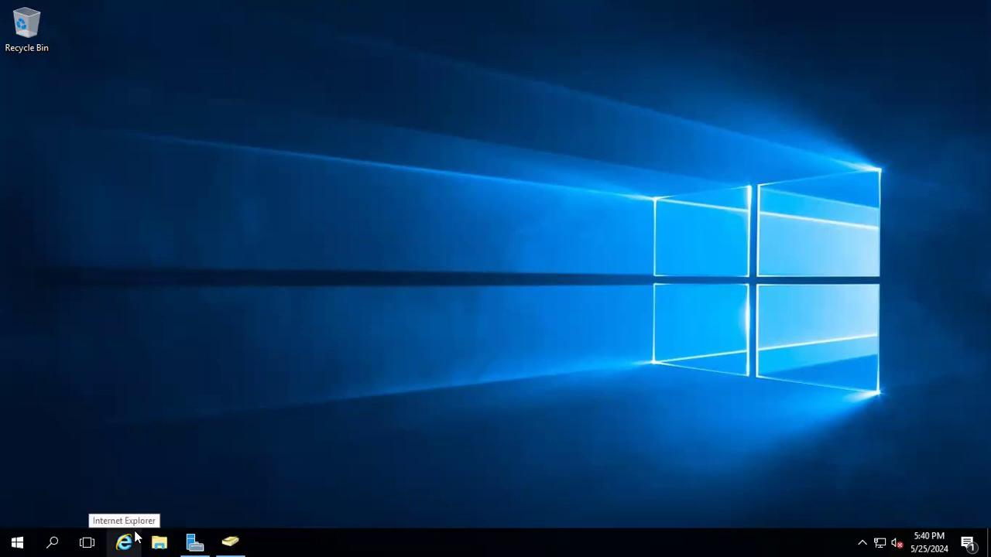
Open Server Manager's Local Server page and turn off IE Enhanced Security Configuration for both Administrators and Users.
left_click(17, 543)
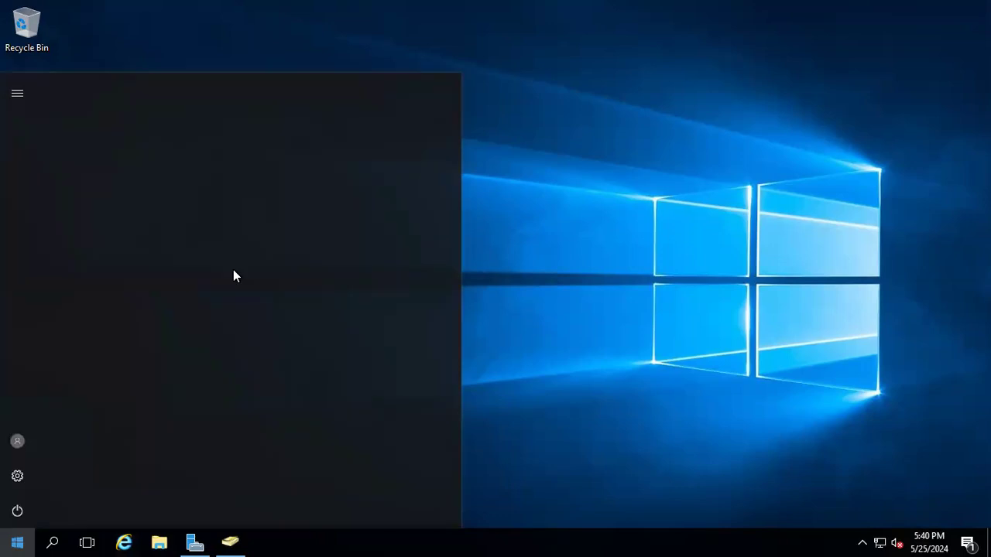
left_click(277, 172)
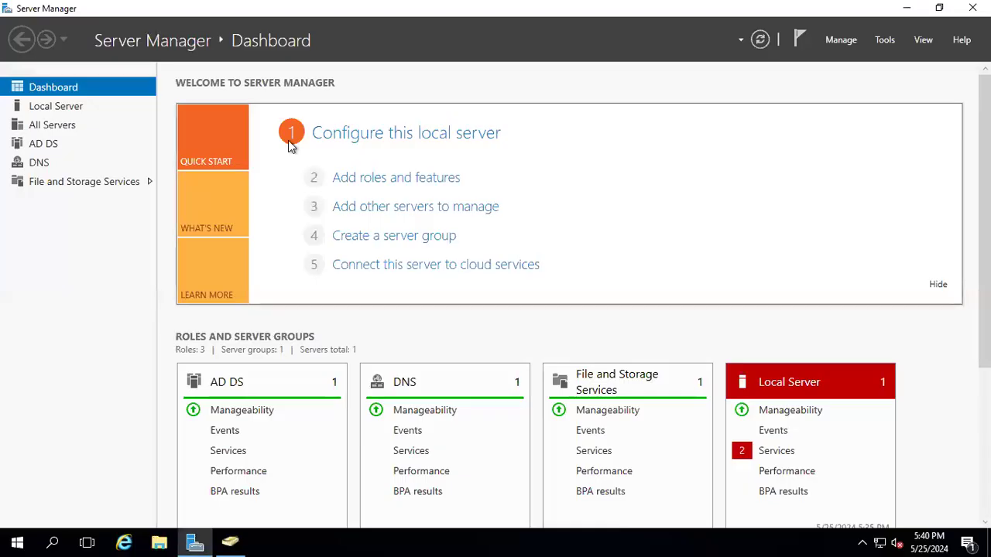
left_click(48, 108)
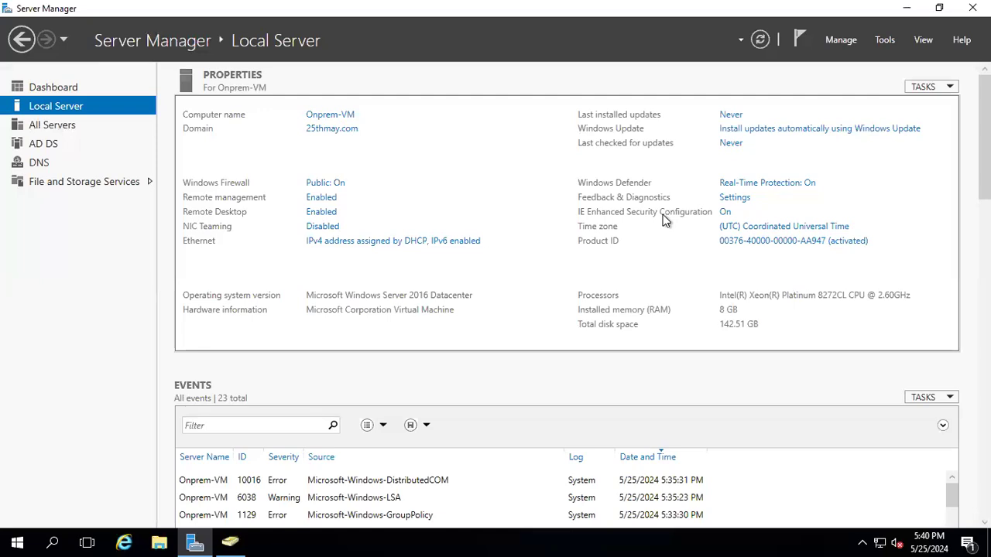
left_click(724, 214)
left_click(416, 252)
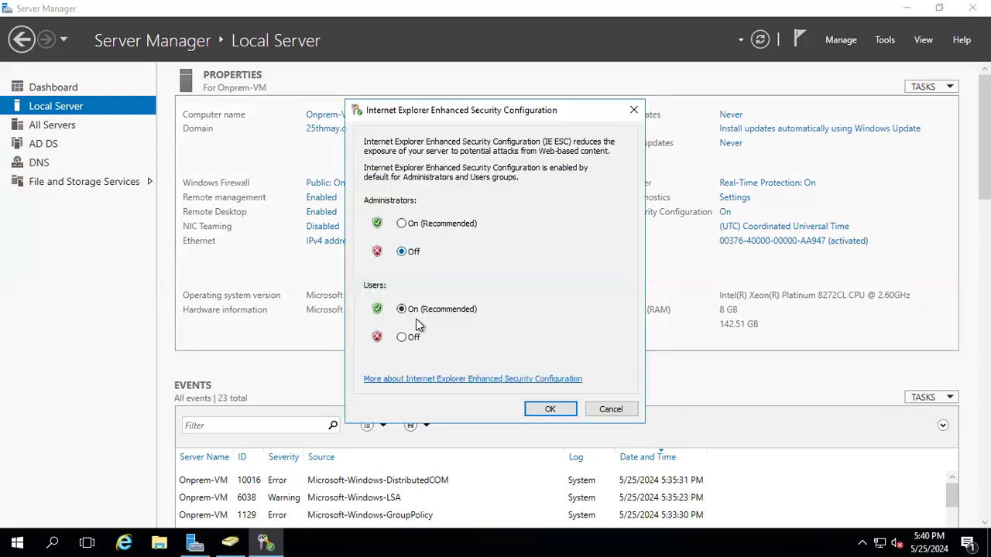
left_click(412, 340)
left_click(550, 409)
left_click(125, 543)
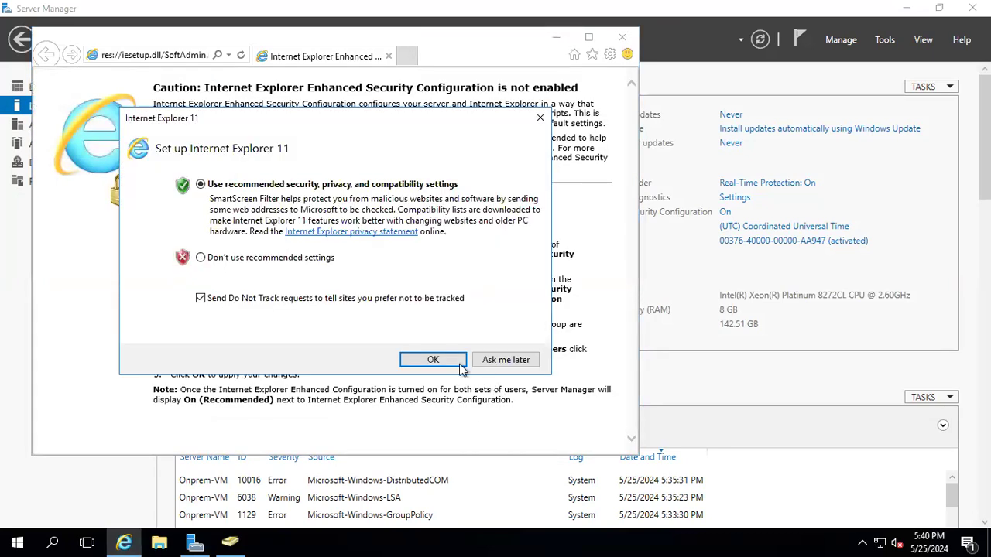
left_click(460, 369)
left_click(138, 61)
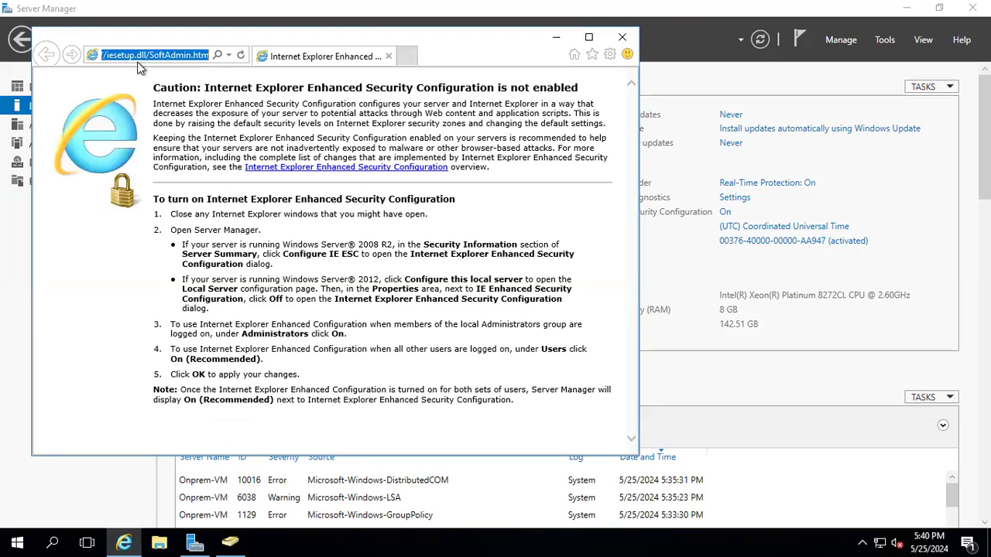
type("www")
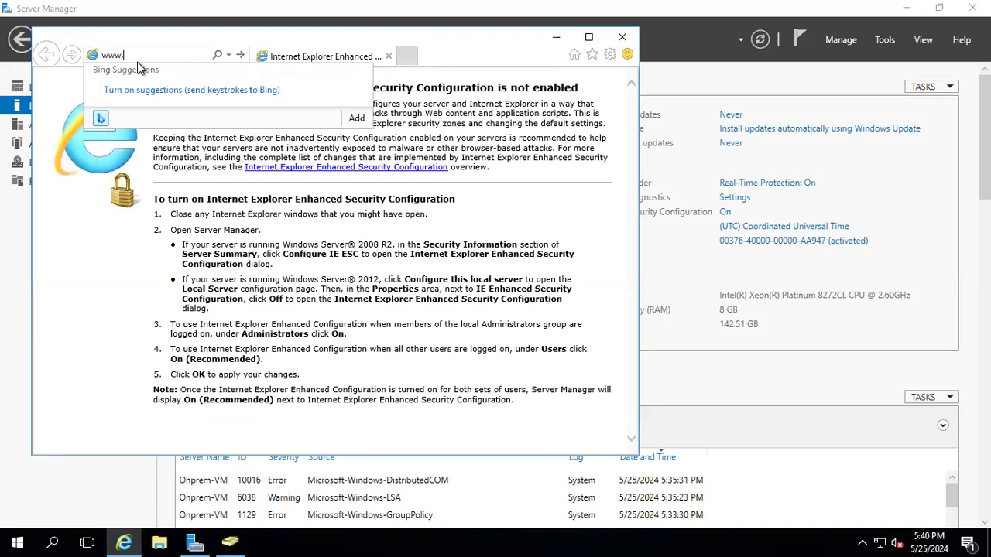
type(".google.com")
key("Return")
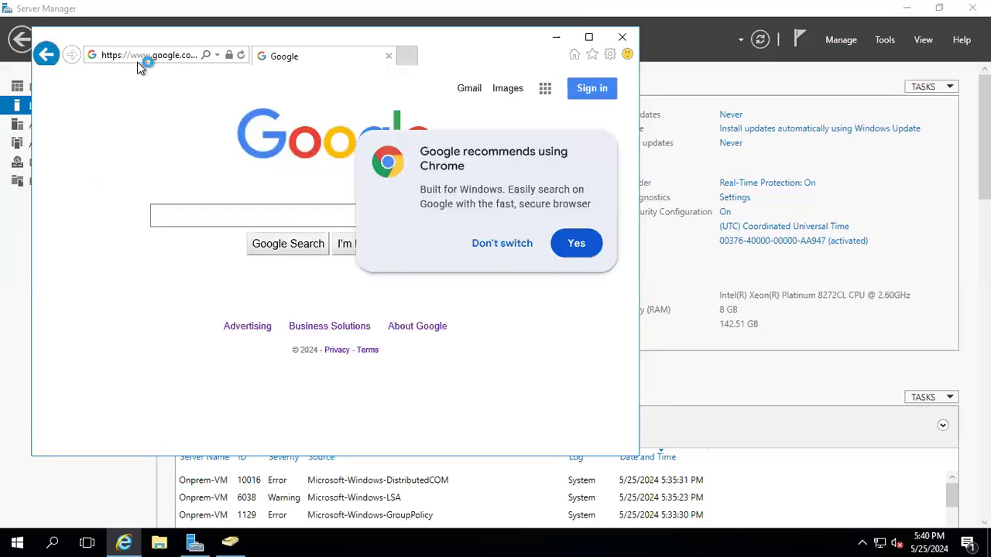
left_click(583, 240)
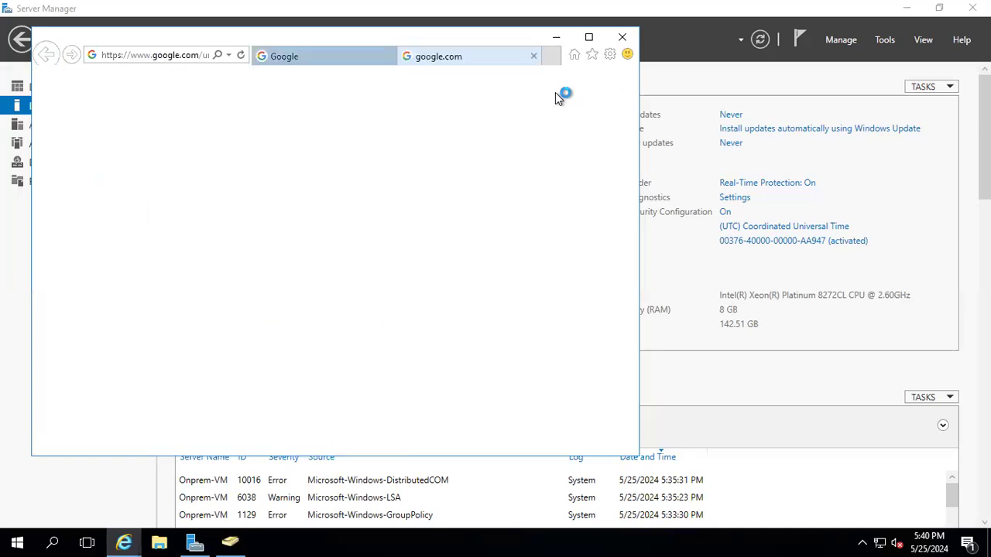
left_click(534, 58)
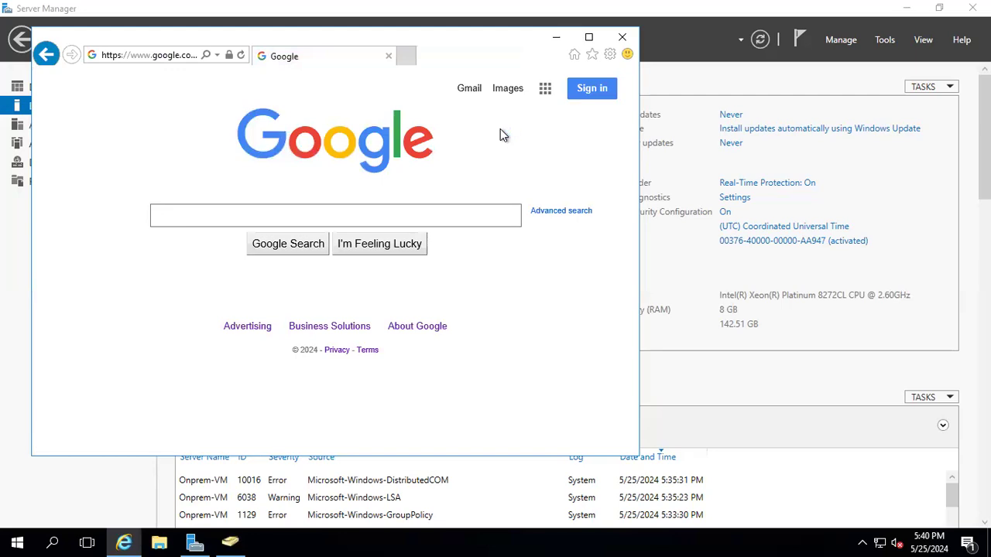
Minimize the browser and recheck the IE Enhanced Security Configuration settings in Server Manager.
left_click(557, 37)
left_click(722, 217)
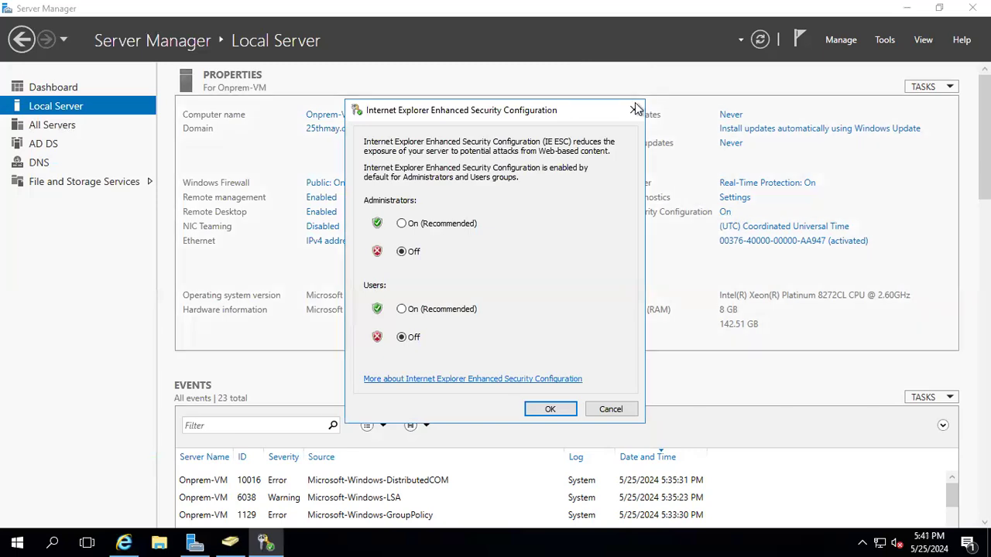
left_click(635, 111)
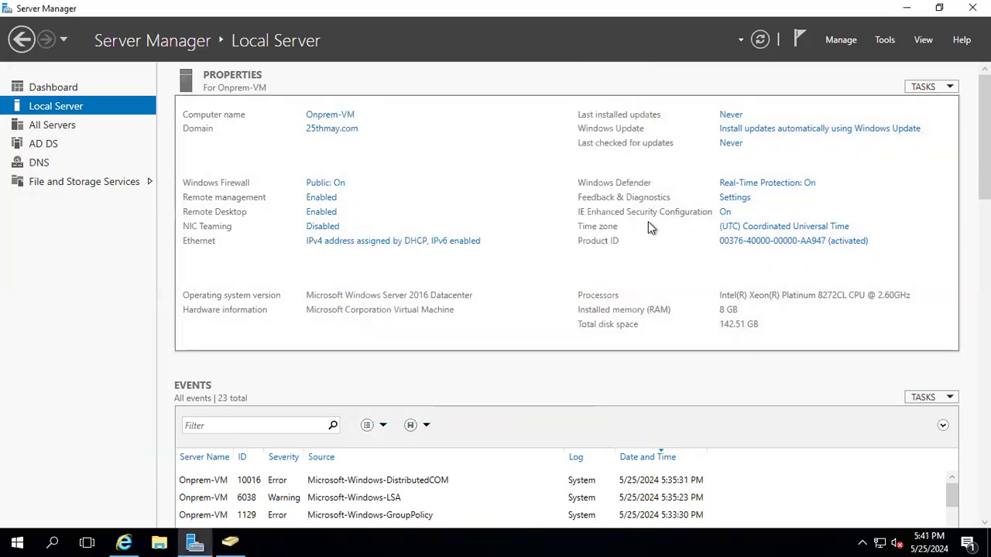
left_click(725, 214)
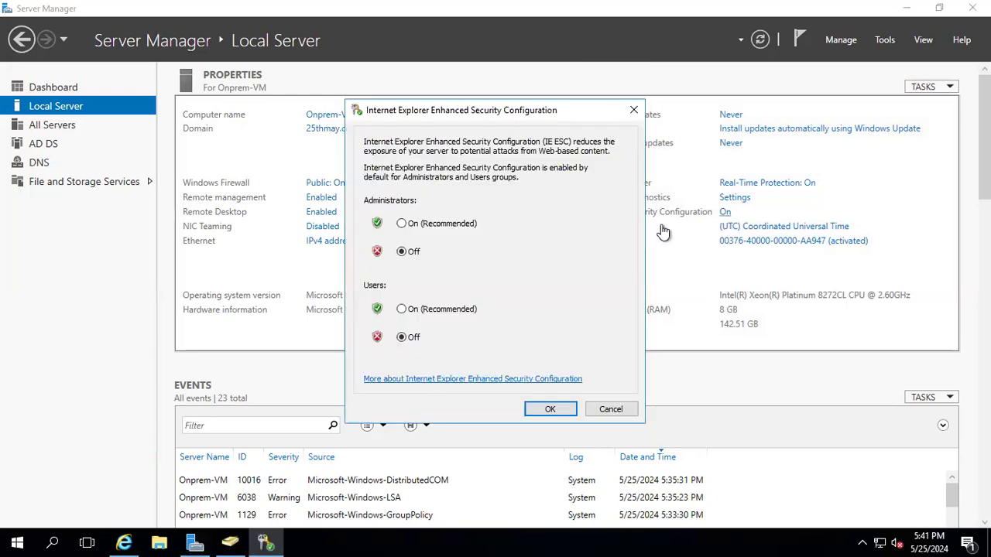
left_click(634, 111)
Open the Chrome page from Google's apps menu, download Chrome, and run ChromeSetup.exe.
left_click(123, 541)
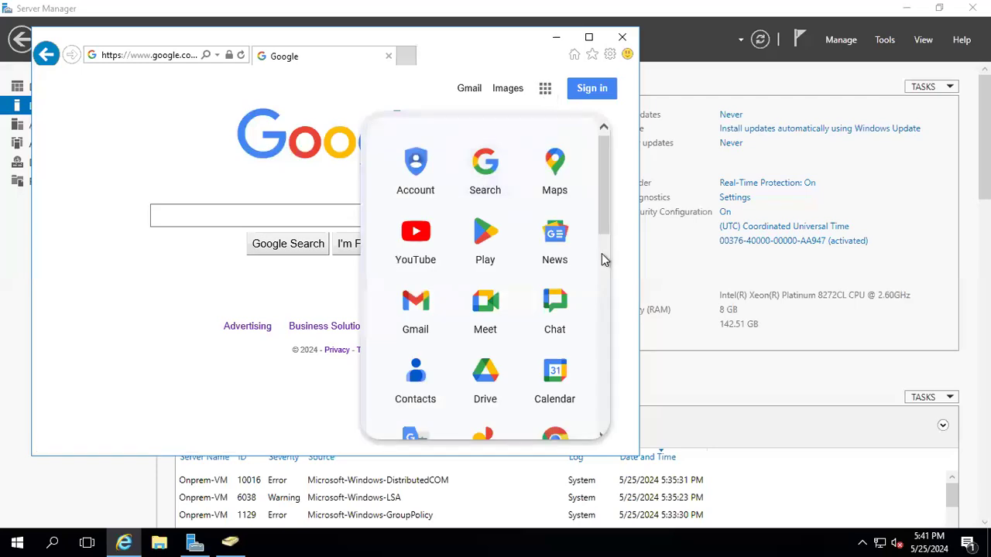
scroll(604, 273, "down", 2)
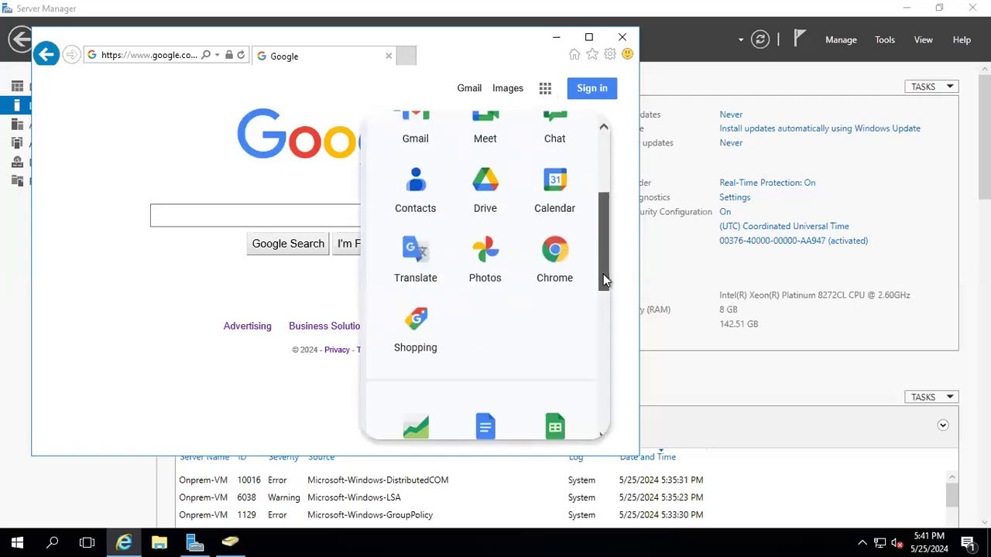
left_click(556, 264)
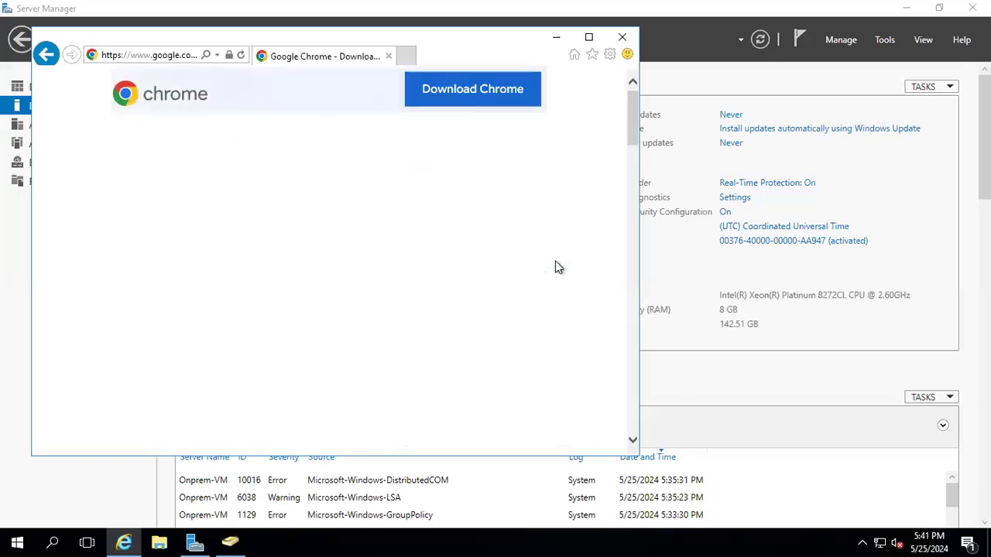
left_click(22, 536)
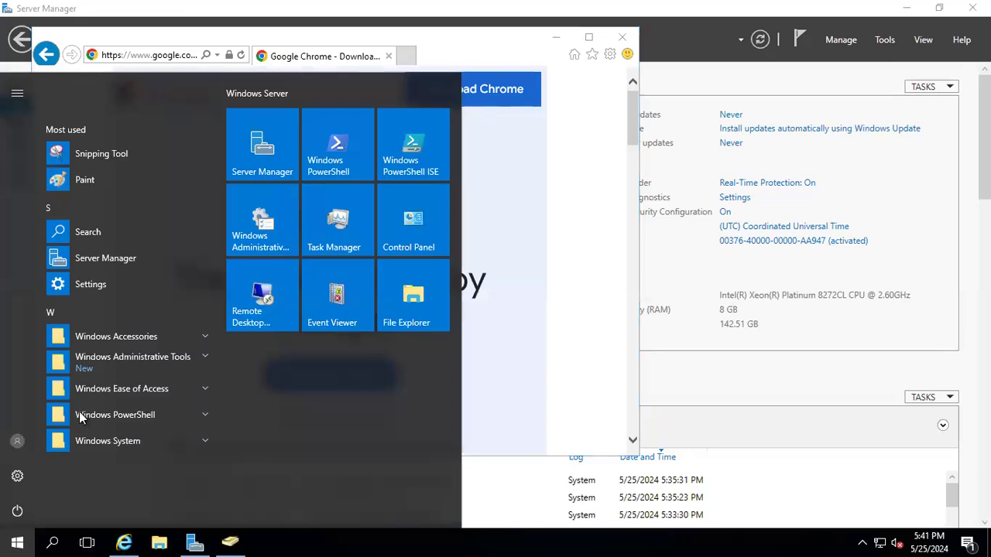
left_click(615, 253)
left_click(301, 387)
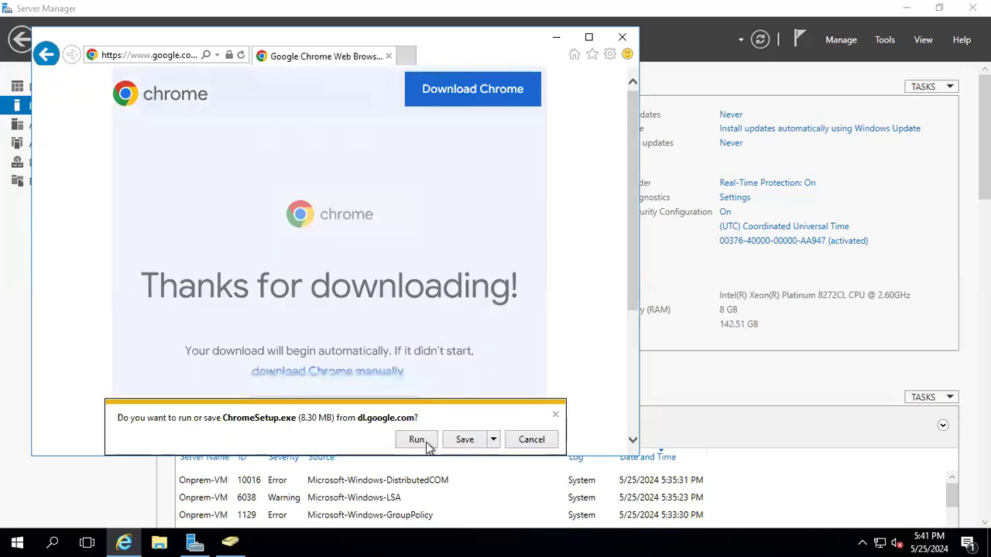
left_click(425, 442)
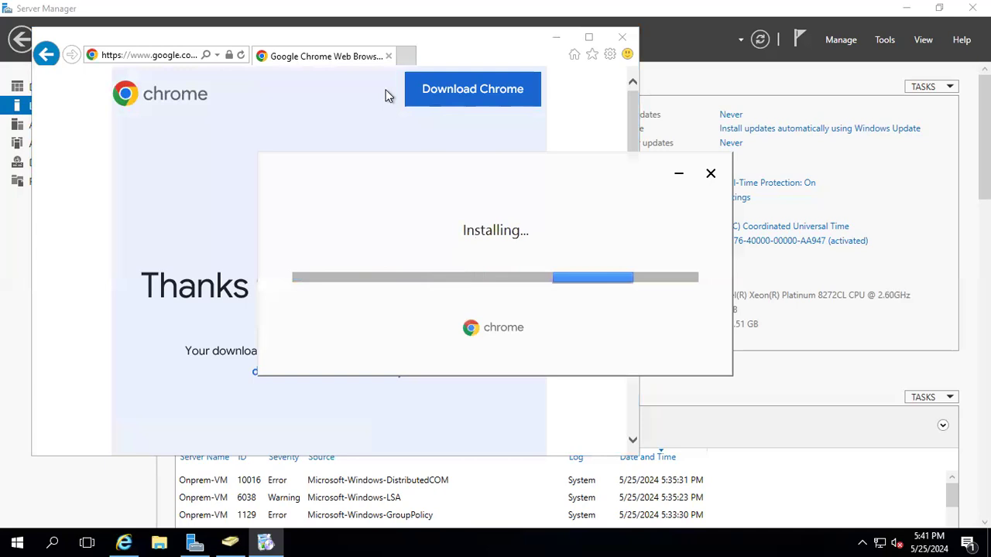
Close Internet Explorer and finish Chrome's first-run screens without signing in or setting it as default browser.
left_click(621, 37)
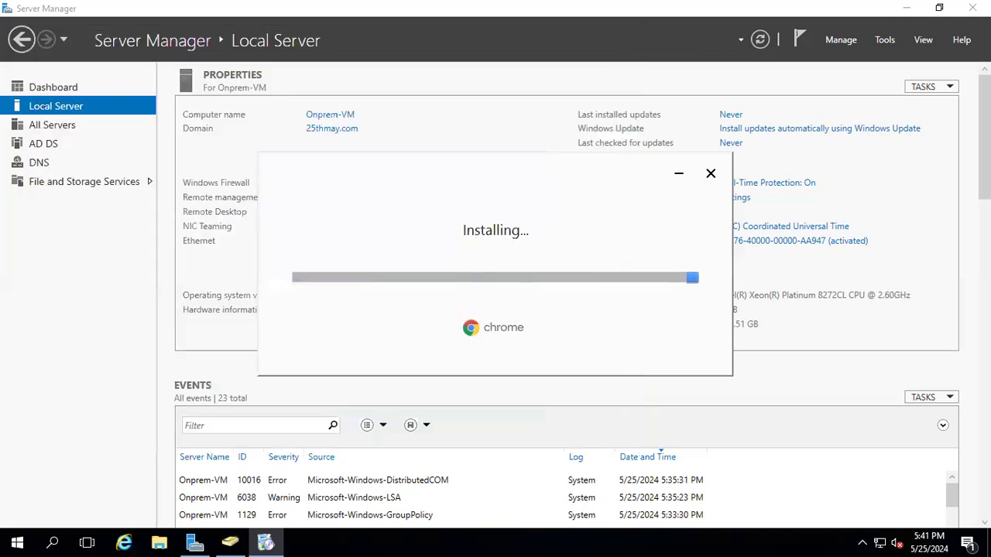
left_click(979, 6)
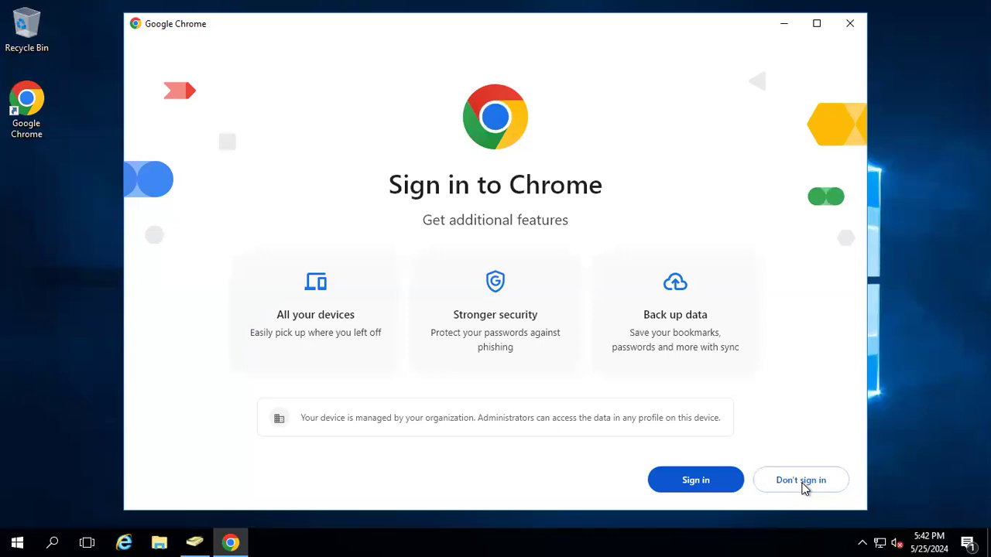
left_click(803, 483)
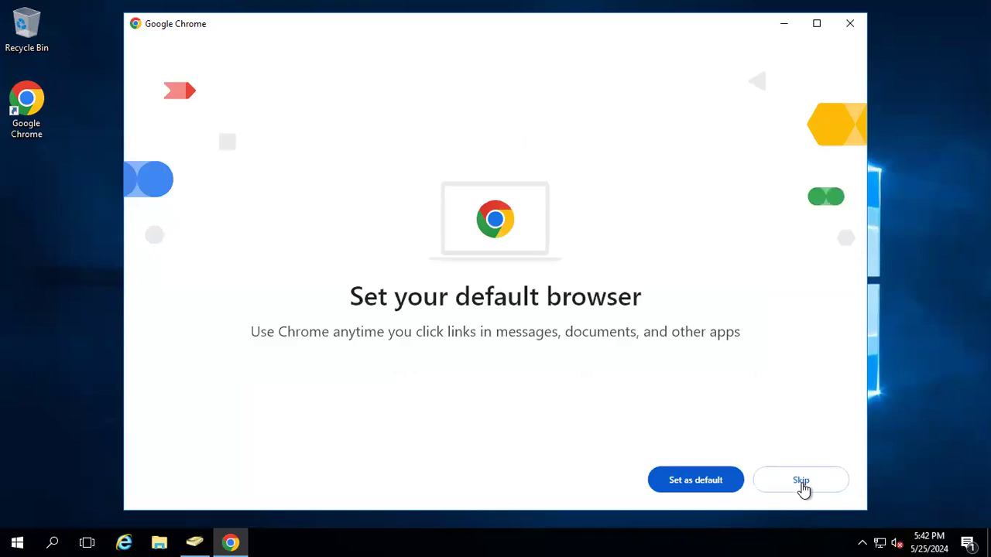
left_click(802, 481)
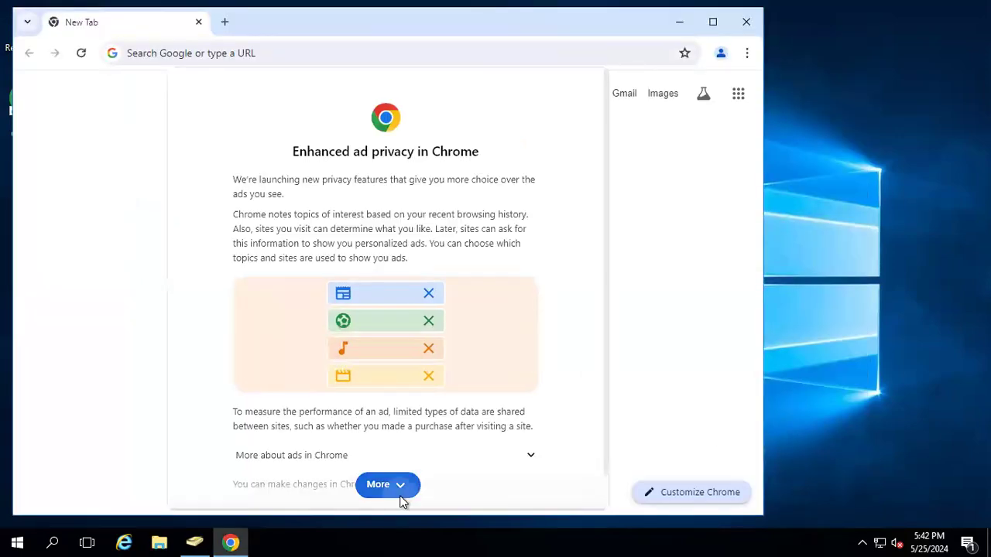
left_click(404, 494)
left_click(511, 494)
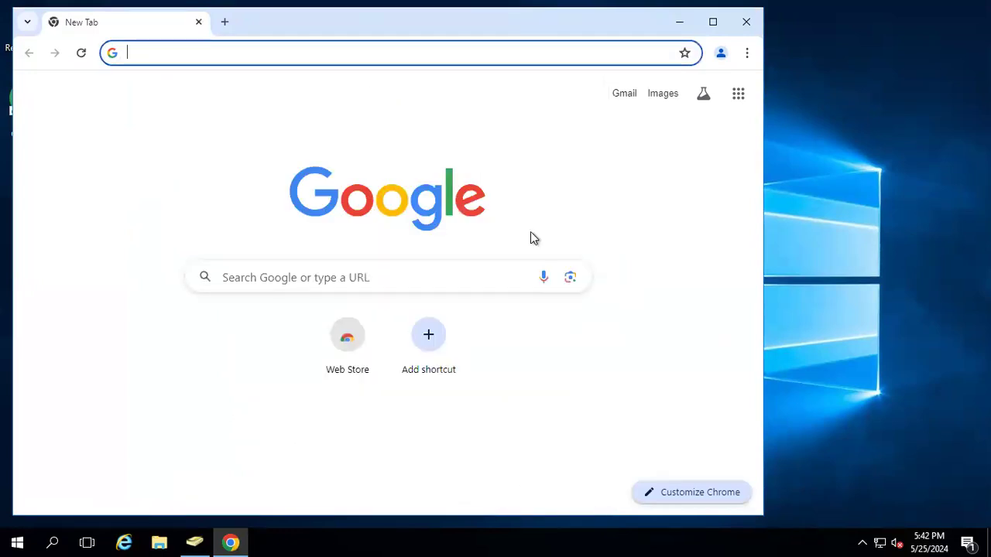
Search Google for Ad Connect download and open the official Microsoft Entra Connect download page.
left_click(243, 50)
type("Ad")
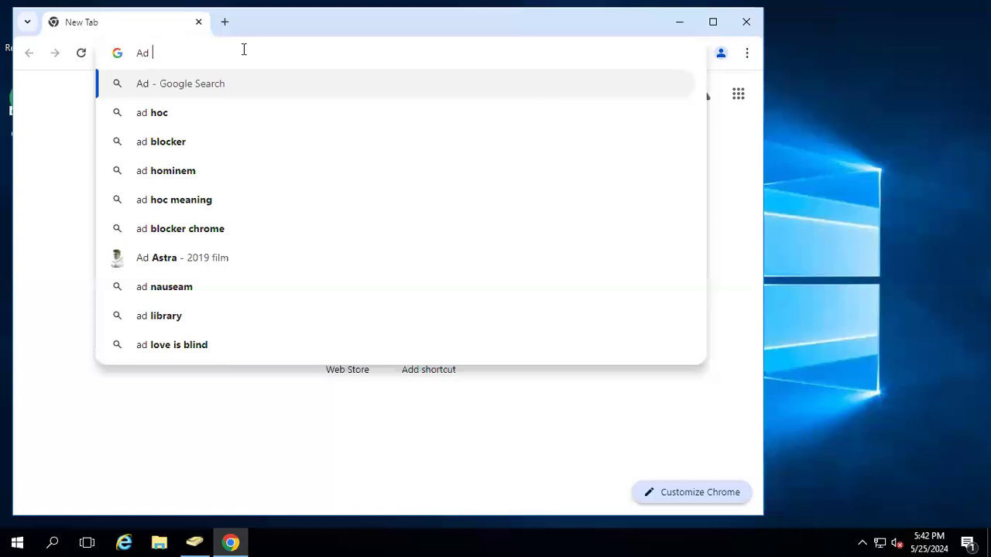
type("Connect")
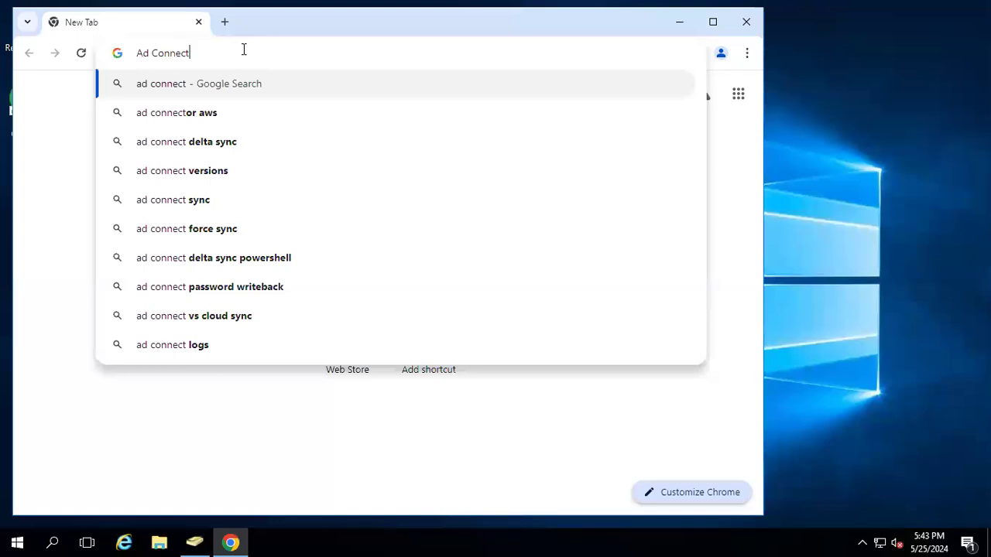
type("downlo")
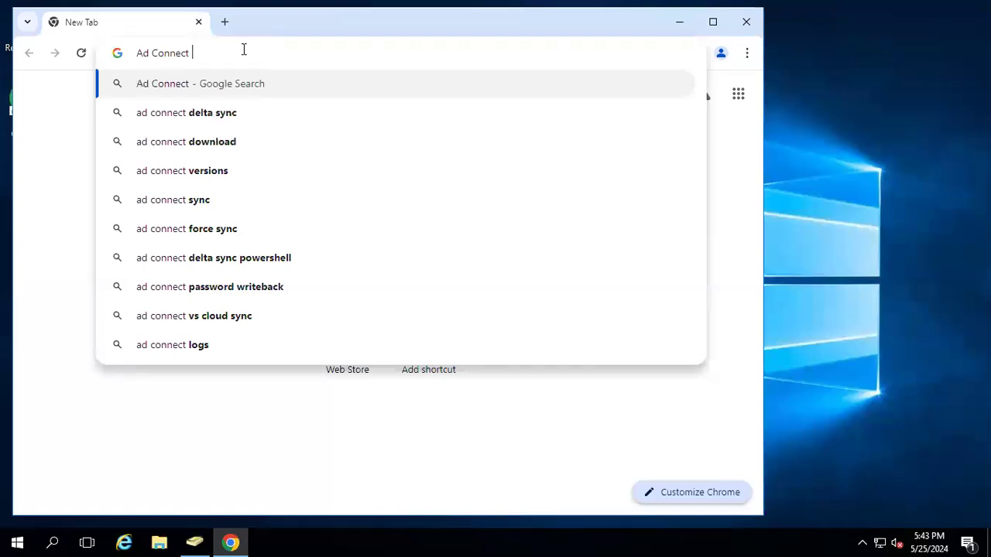
type("ad")
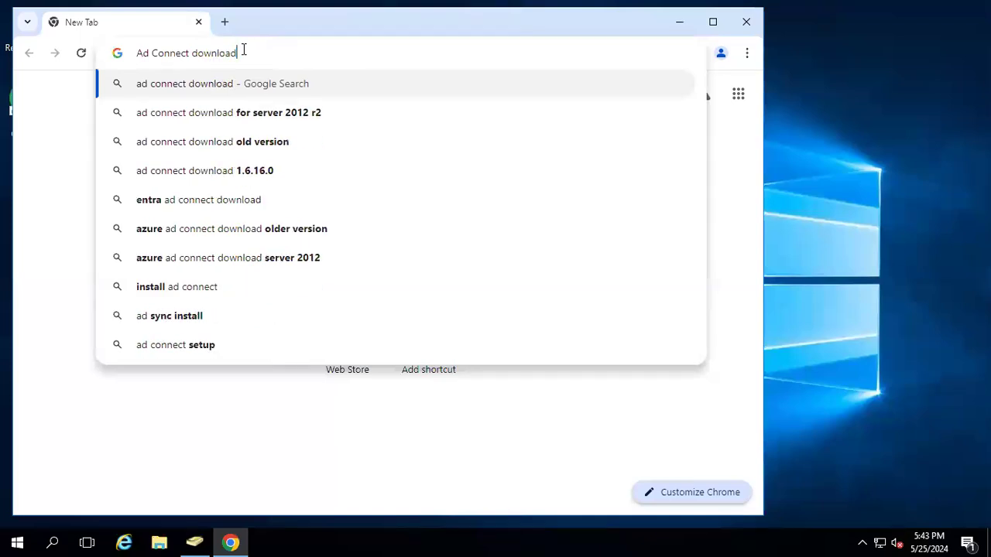
key("Return")
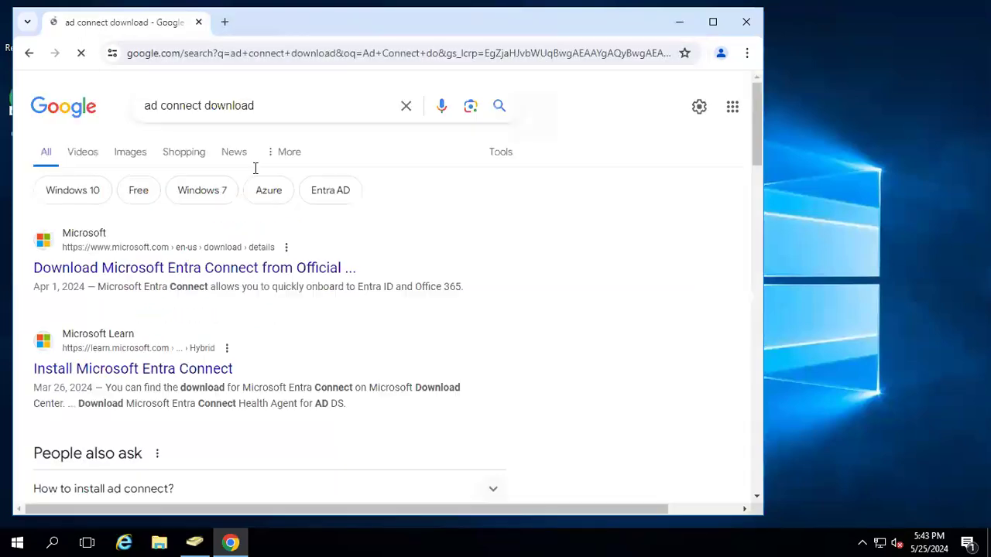
left_click(140, 271)
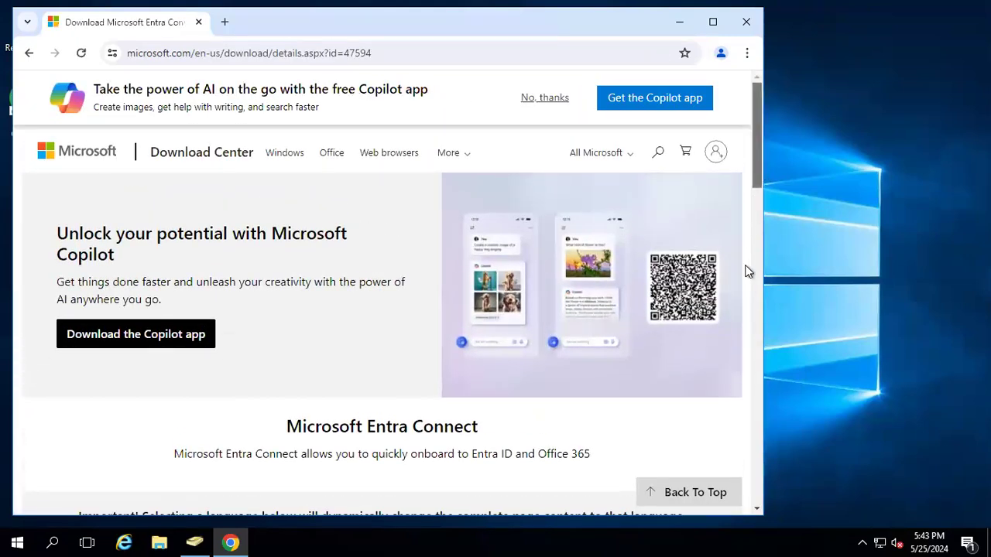
Download Microsoft Entra Connect from the page, run AzureADConnect.msi from the download history, and close the browser.
scroll(745, 294, "down", 5)
scroll(542, 201, "down", 2)
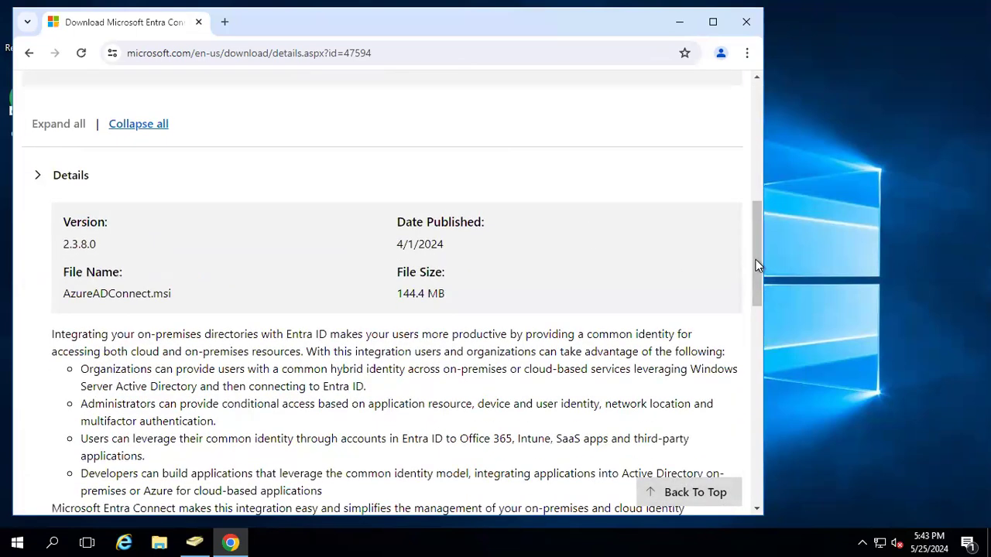
scroll(611, 222, "up", 3)
scroll(542, 263, "up", 1)
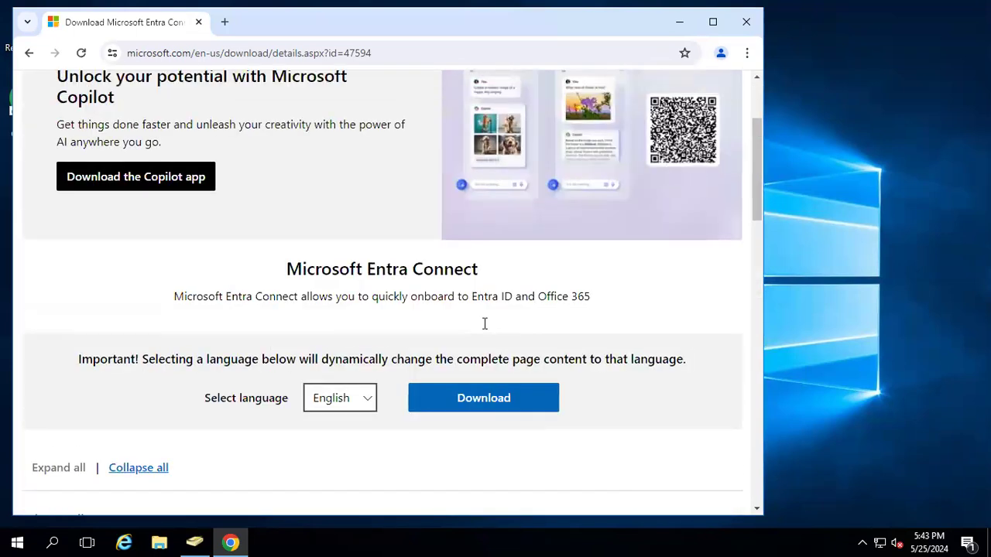
left_click(480, 398)
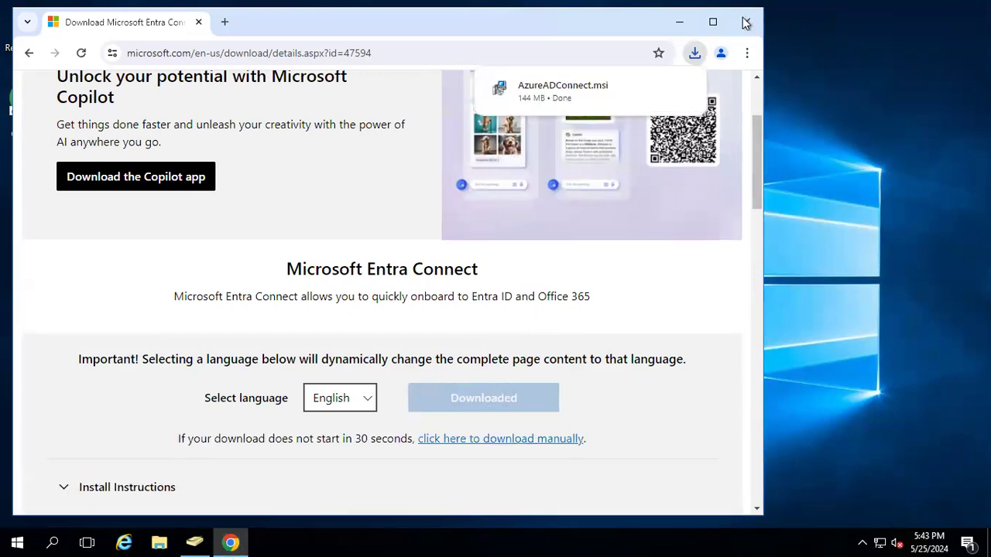
left_click(697, 54)
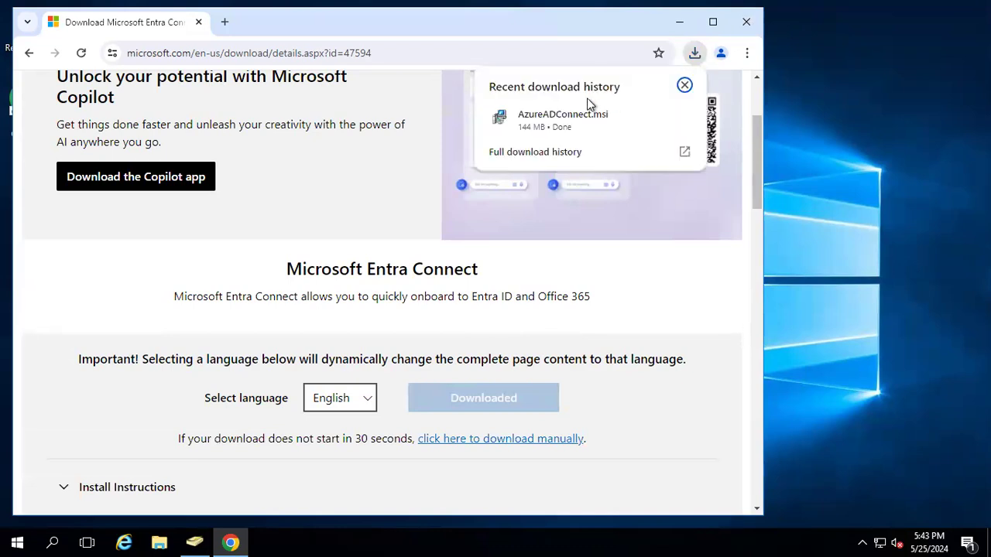
left_click(582, 129)
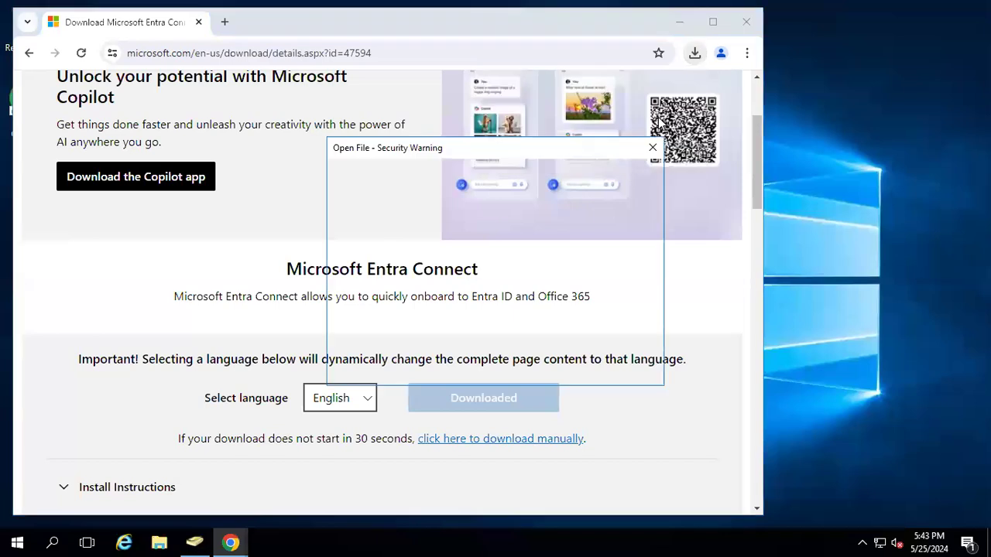
left_click(542, 286)
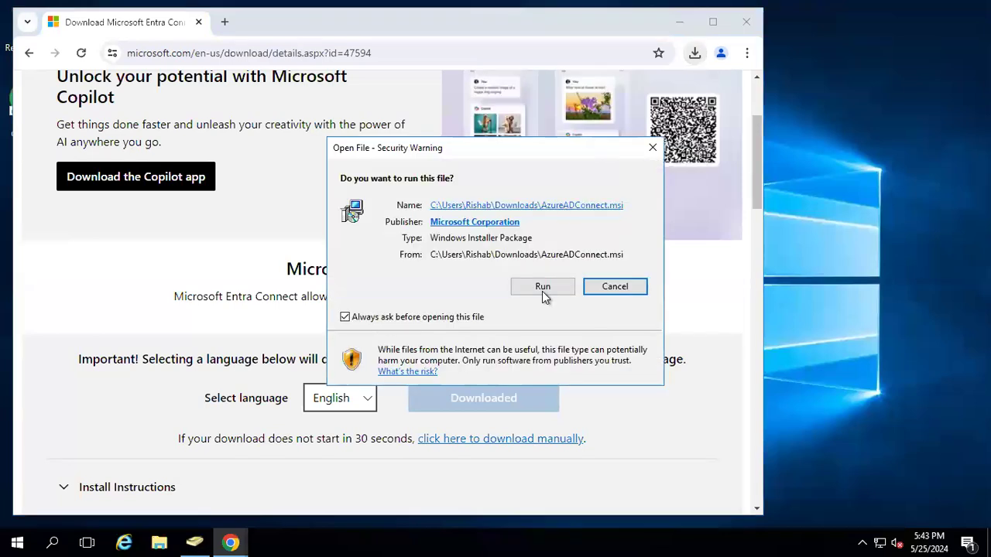
left_click(749, 25)
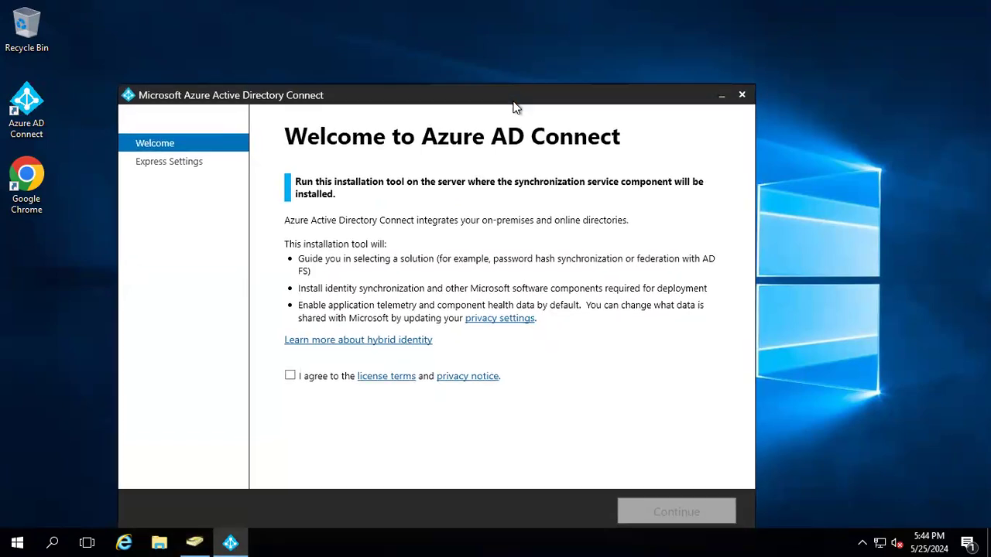
Agree to the license terms and privacy notice and continue past the welcome page.
left_click(292, 375)
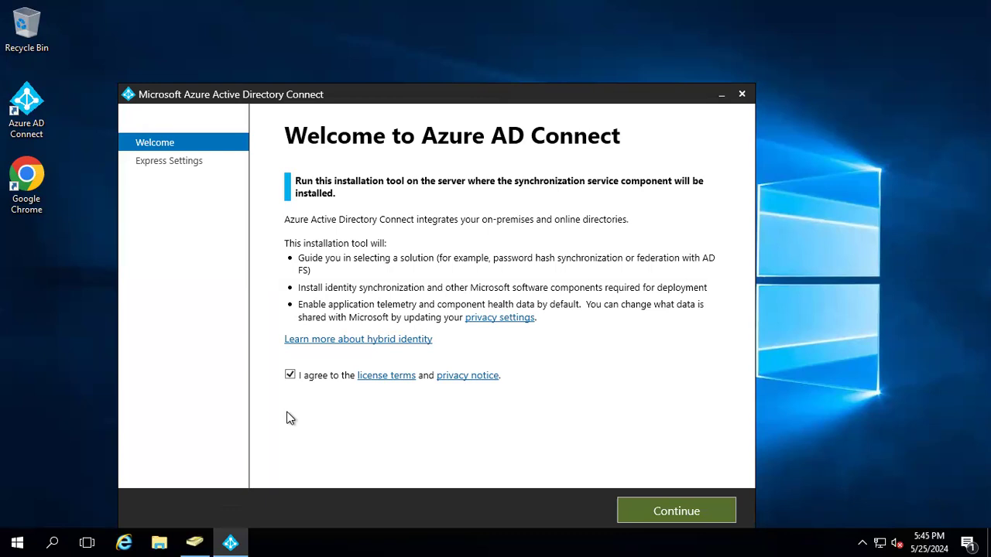
left_click(681, 509)
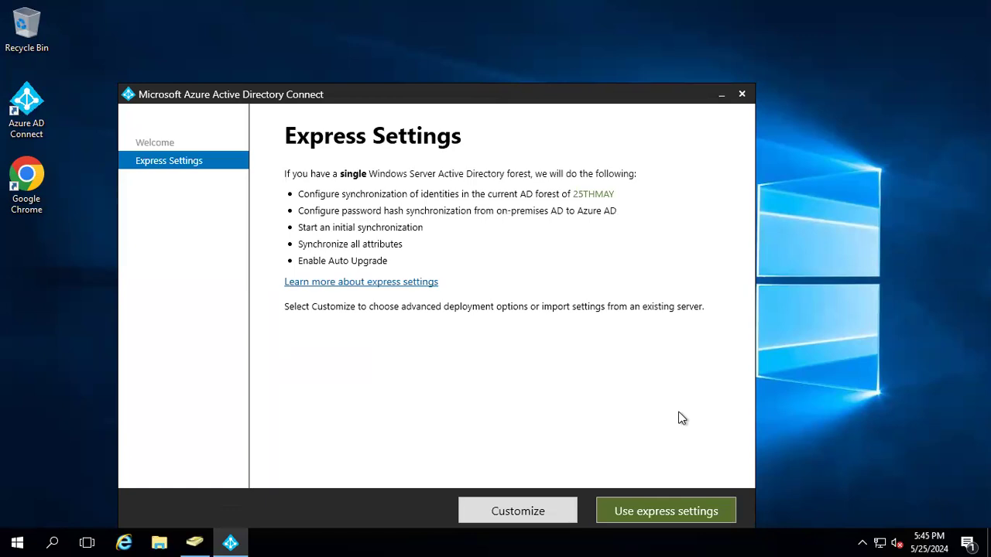
left_click(535, 517)
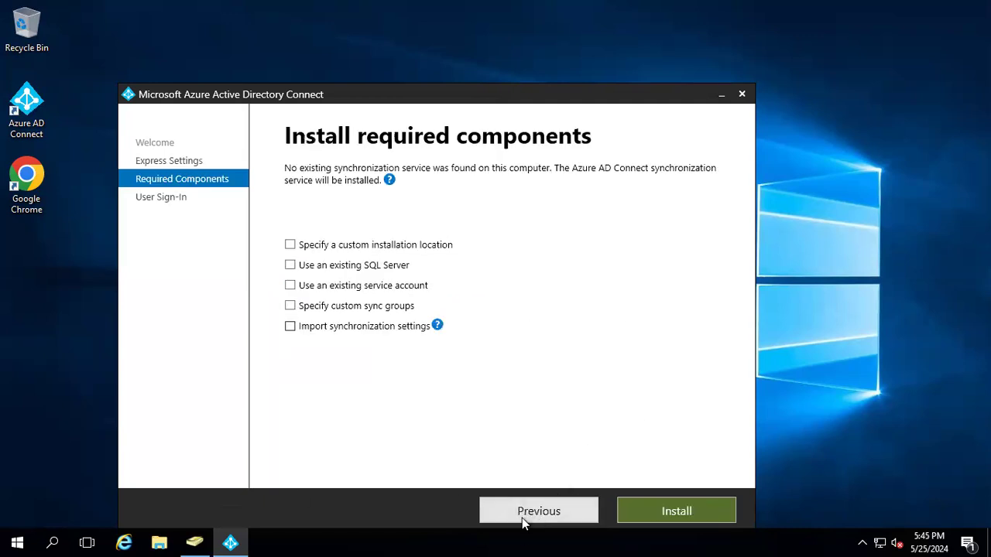
left_click(522, 518)
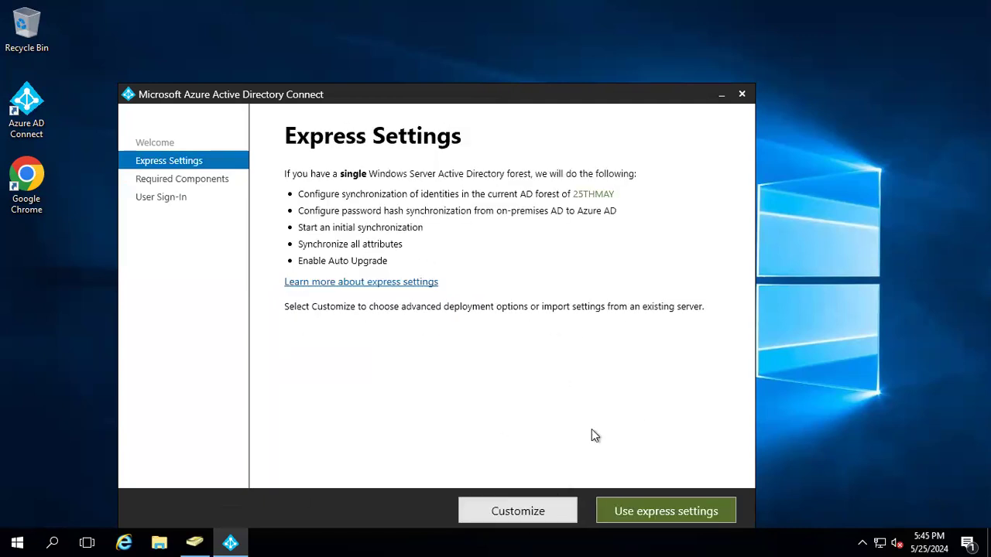
left_click(630, 512)
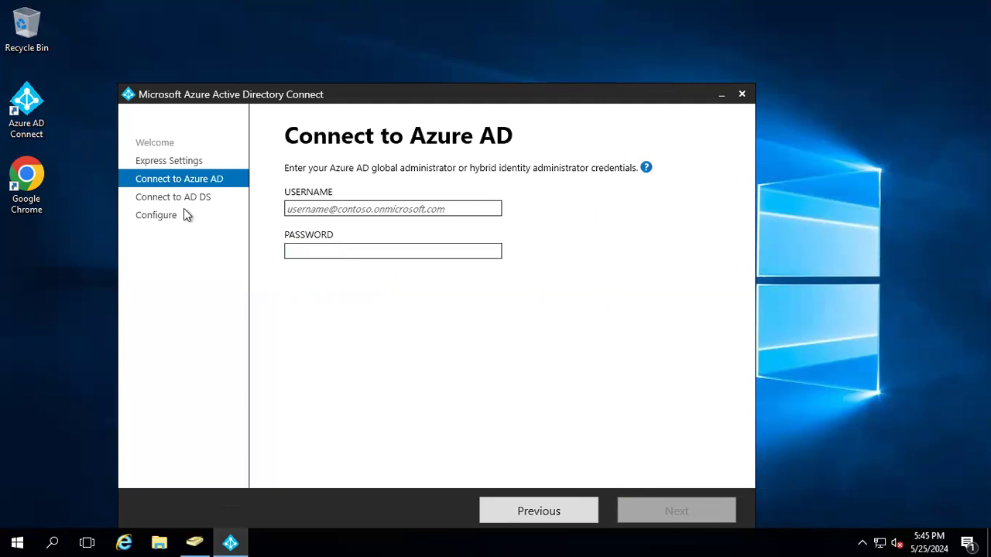
left_click(543, 516)
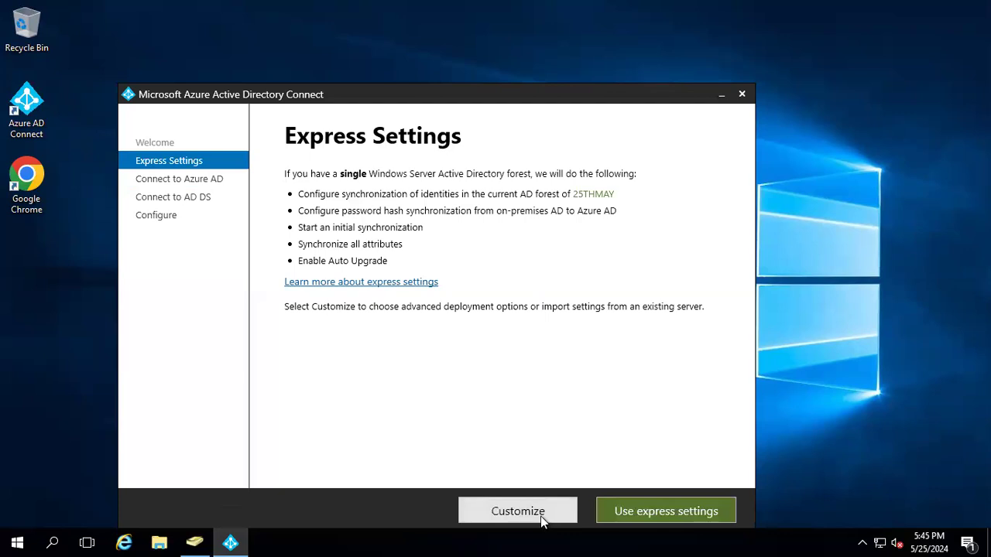
Choose the customized setup, install the required components, and keep Password Hash Synchronization as the sign-on method.
left_click(543, 520)
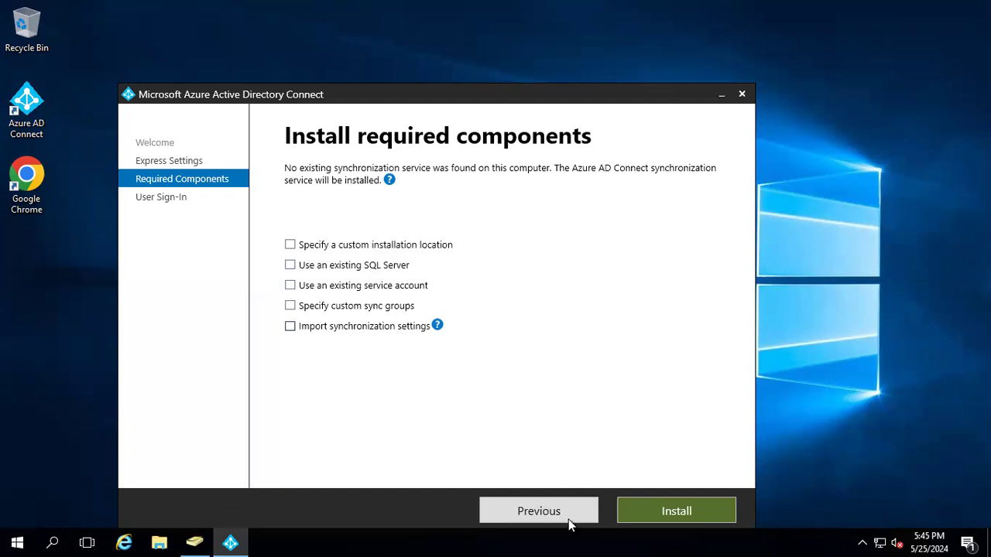
left_click(684, 515)
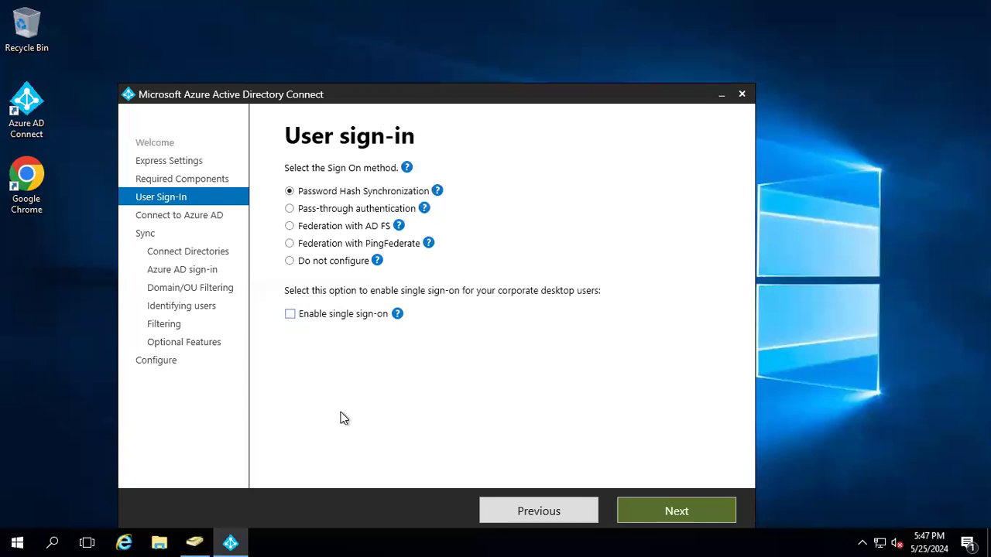
left_click(627, 512)
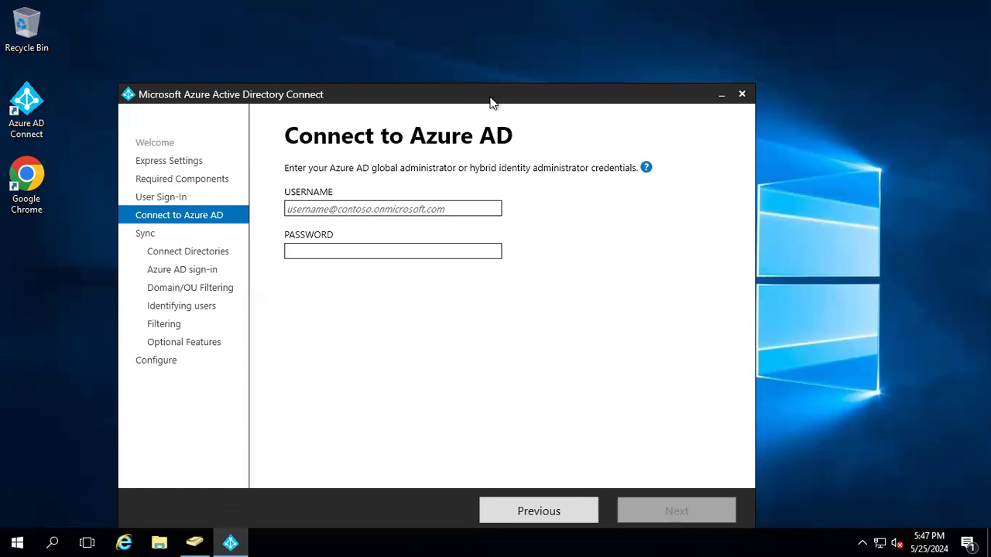
Cut the Entra admin user's sign-in name from Notepad on the host PC and paste it into the wizard's username field.
left_click(929, 11)
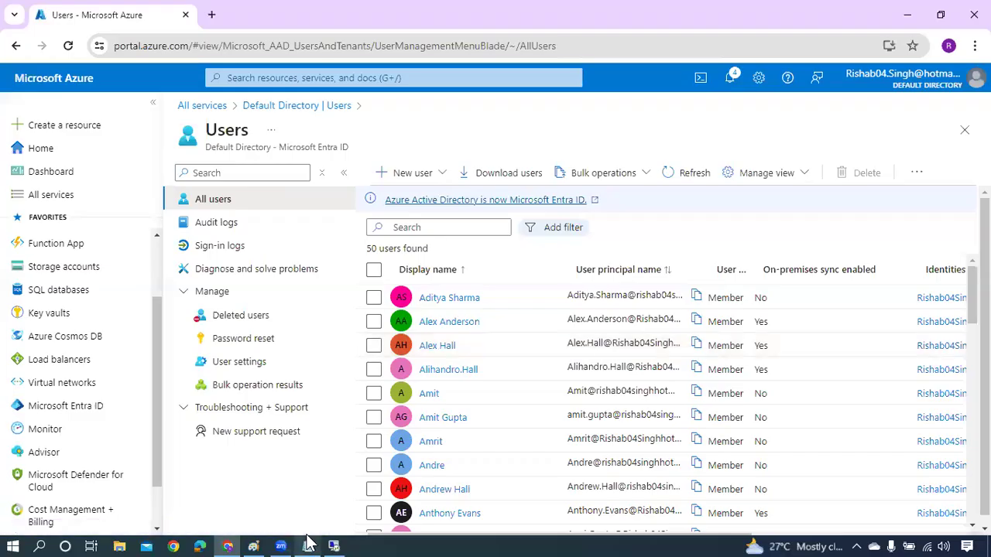
left_click(308, 545)
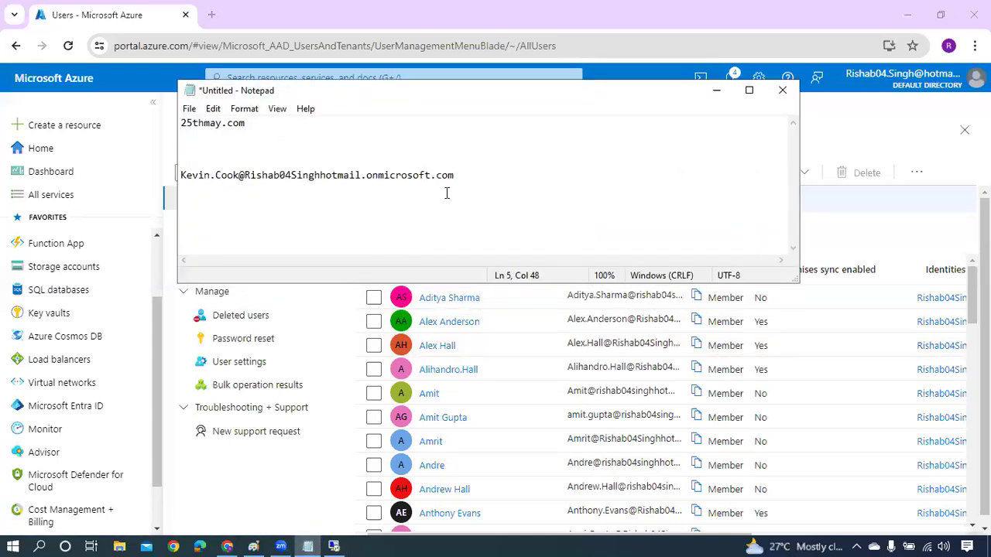
left_click_drag(456, 177, 180, 175)
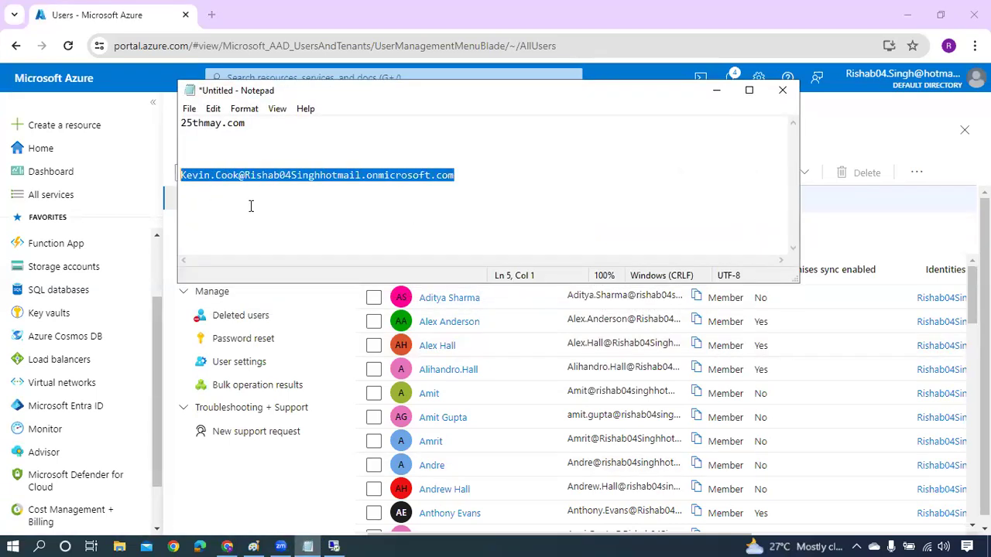
key("ctrl+x")
left_click(334, 545)
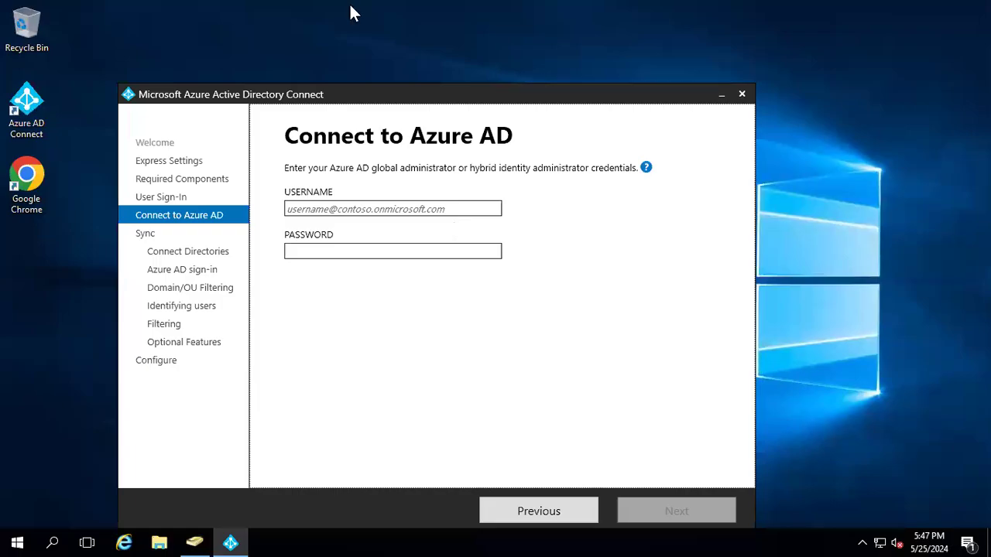
left_click(298, 210)
key("ctrl+v")
Enter the Entra admin account's password.
left_click(295, 250)
type("•••••••")
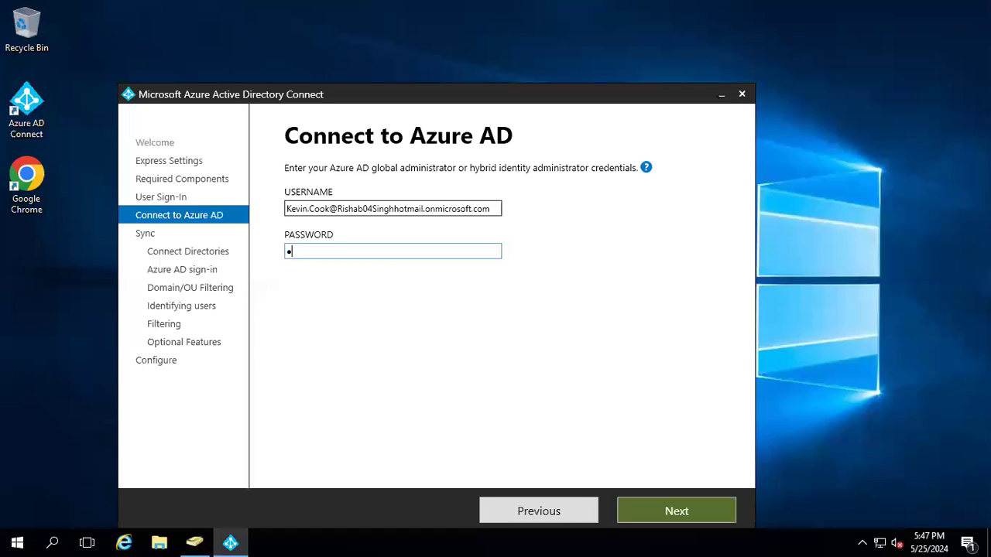
type("•••••••••")
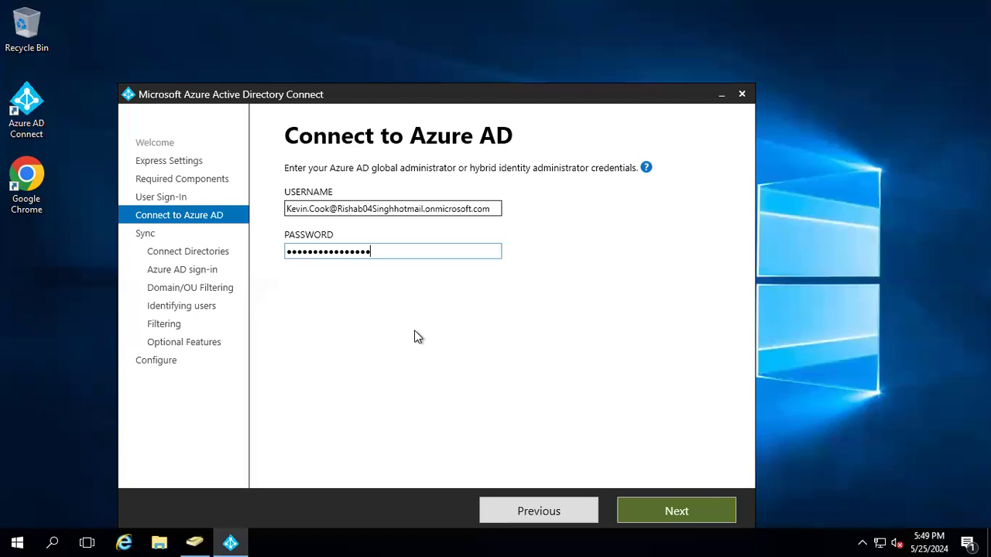
Cancel the Microsoft sign-in prompt and clear the wizard's password field.
left_click(625, 512)
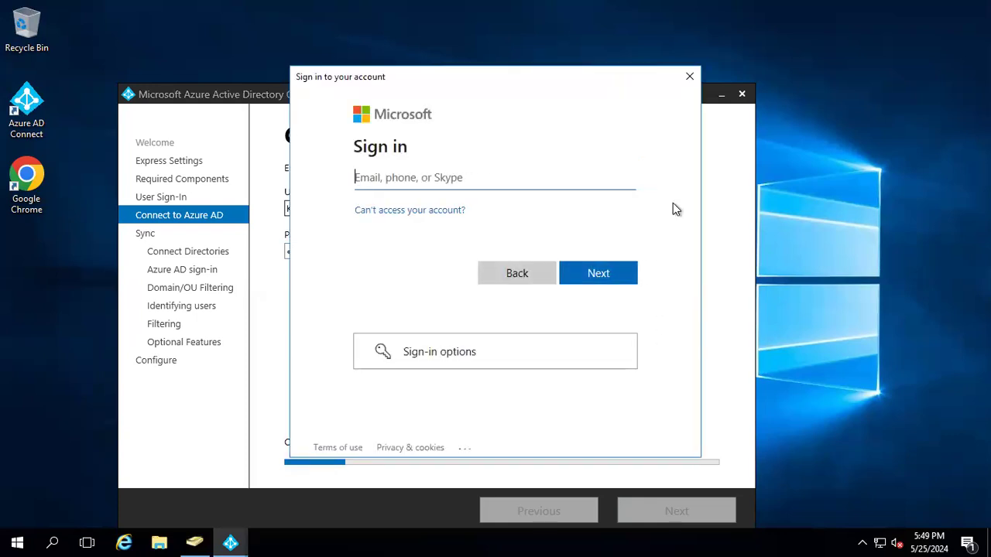
left_click(690, 76)
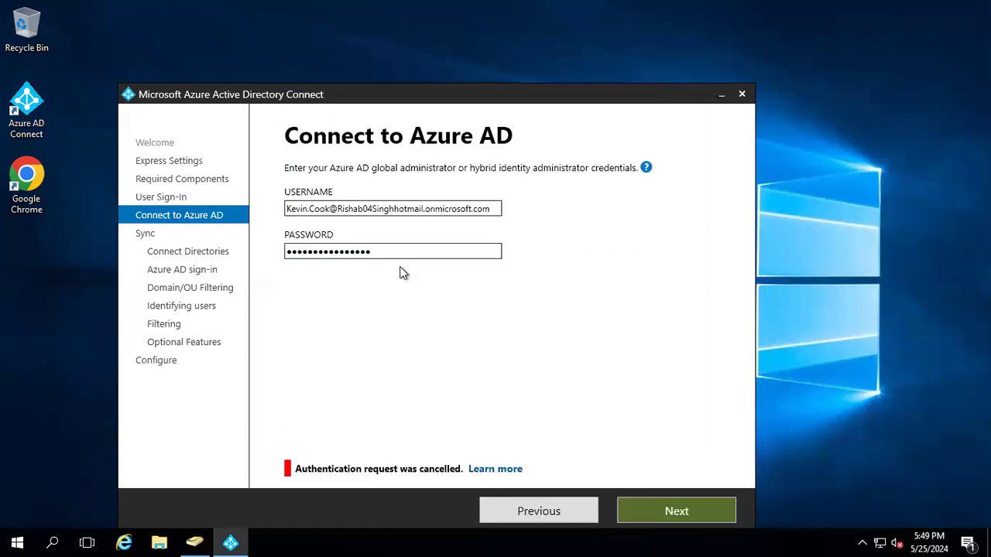
key("ctrl+a")
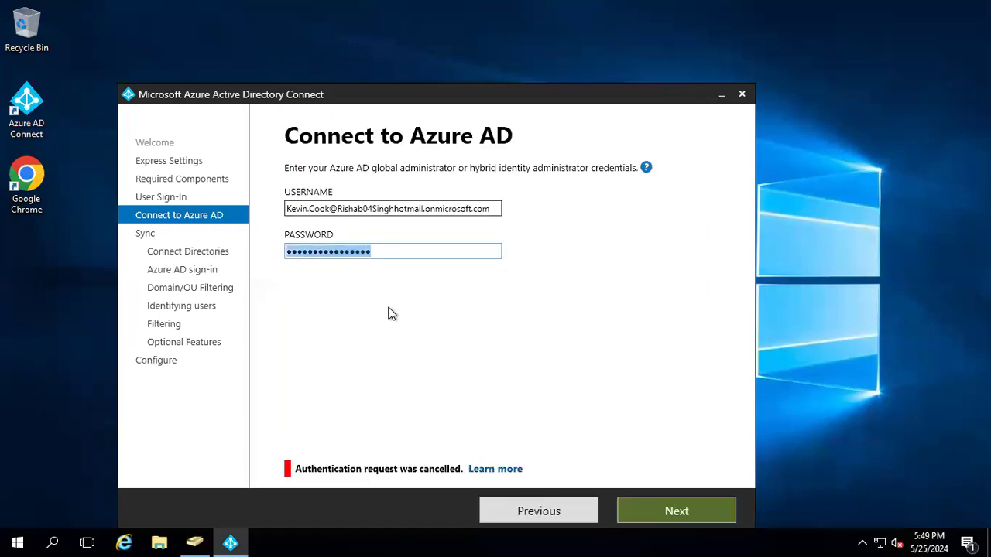
type("*********")
key("BackSpace")
key("BackSpace")
key("BackSpace")
key("BackSpace")
key("BackSpace")
key("BackSpace")
key("BackSpace")
key("BackSpace")
key("BackSpace")
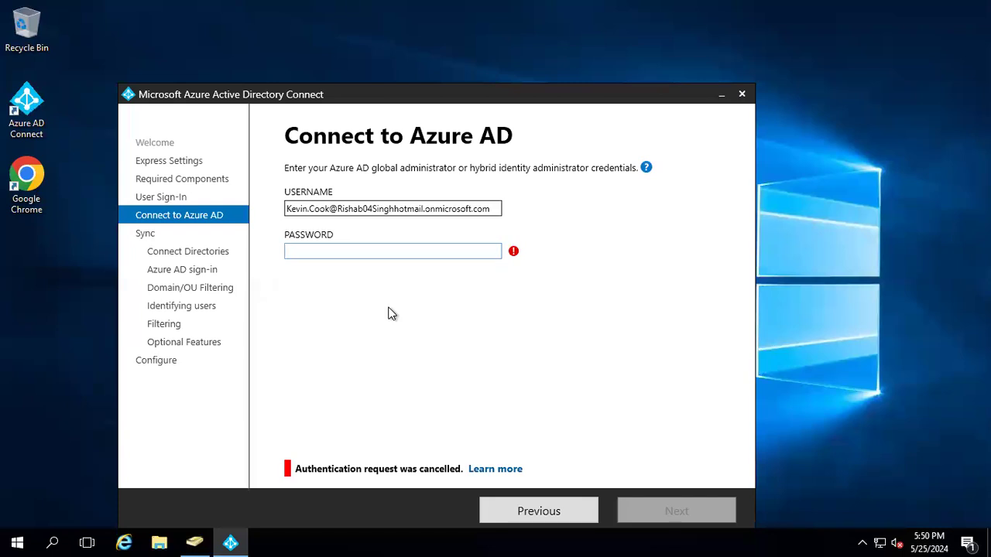
Re-enter the Entra admin account's password in the wizard's password field.
key("BackSpace")
key("BackSpace")
key("BackSpace")
key("BackSpace")
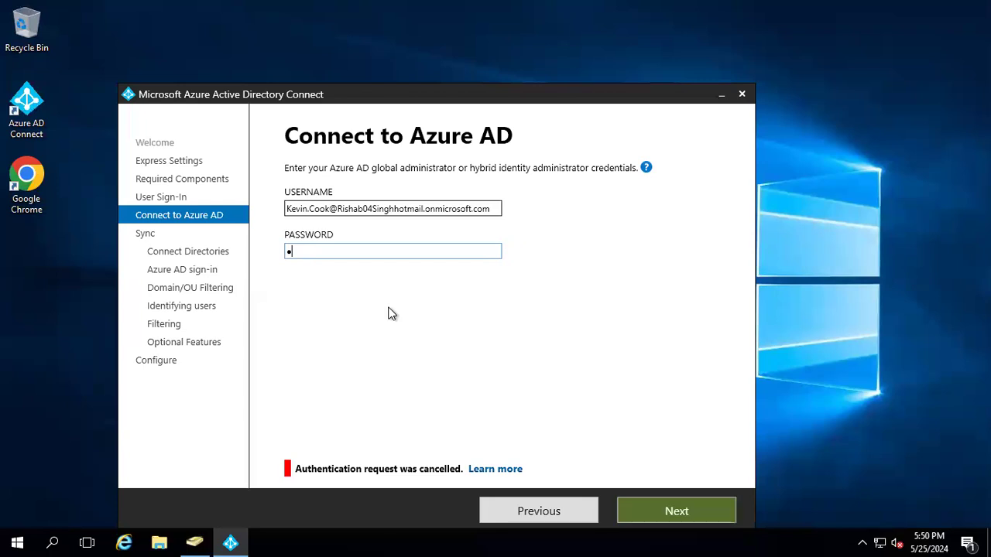
key("BackSpace")
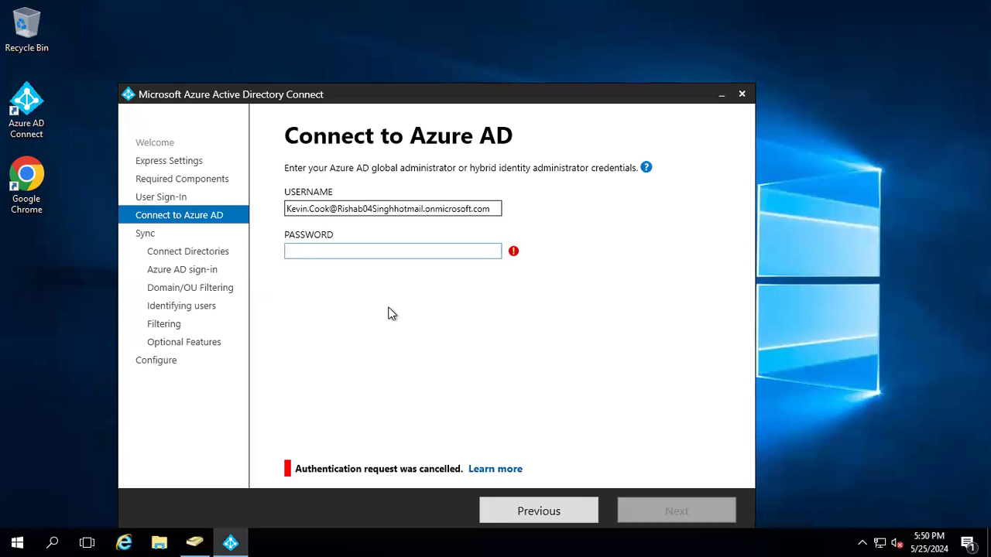
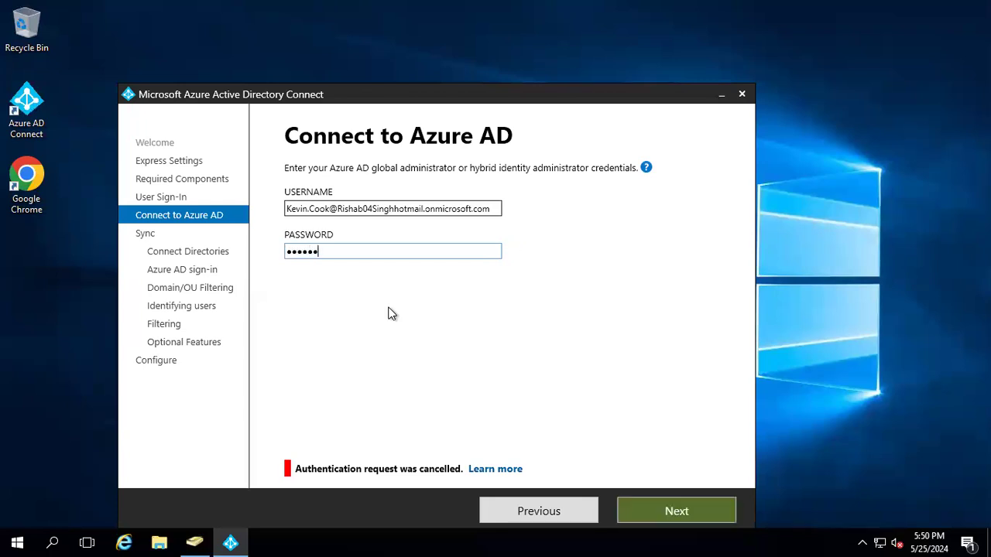
Continue to the Microsoft sign-in window and paste the Entra admin's sign-in name.
left_click(686, 513)
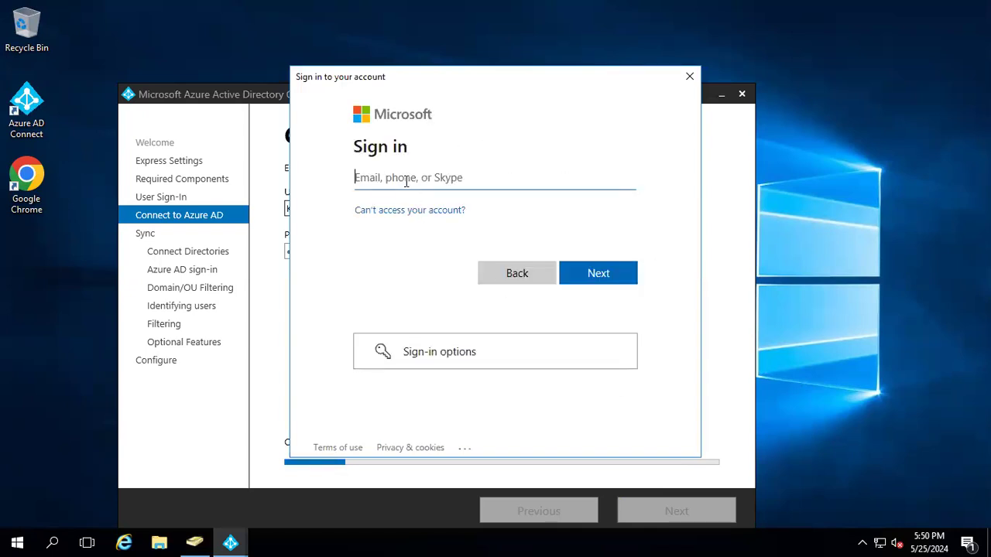
key("ctrl+v")
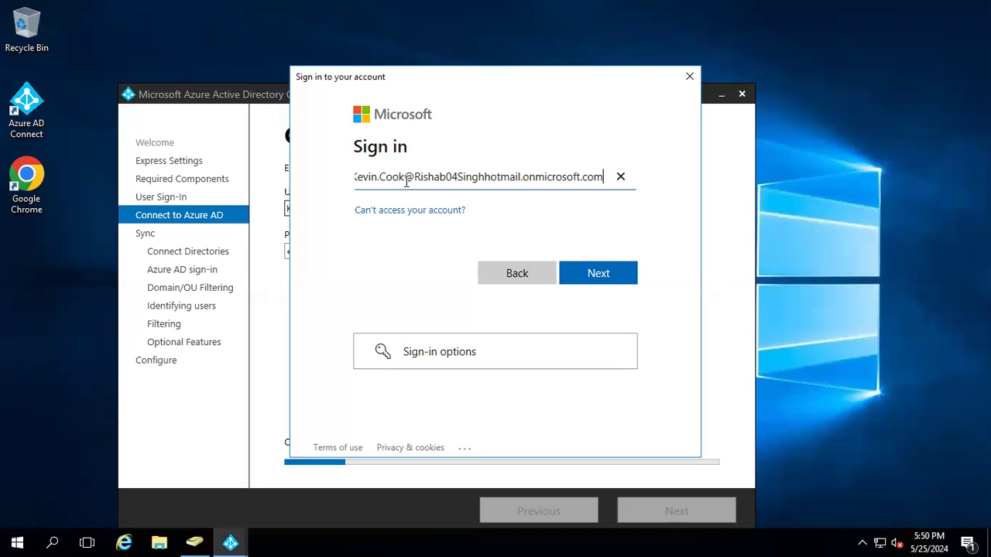
left_click(542, 234)
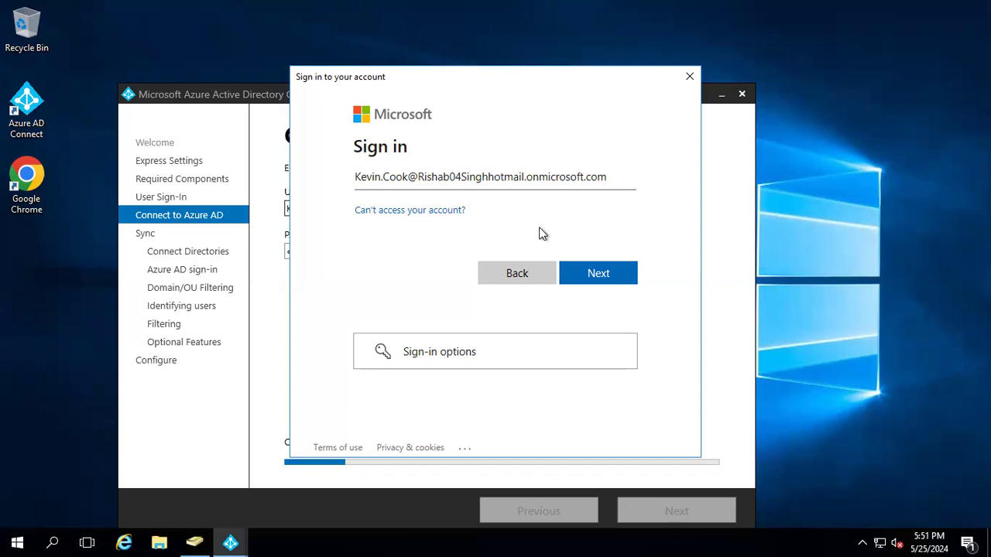
left_click(587, 274)
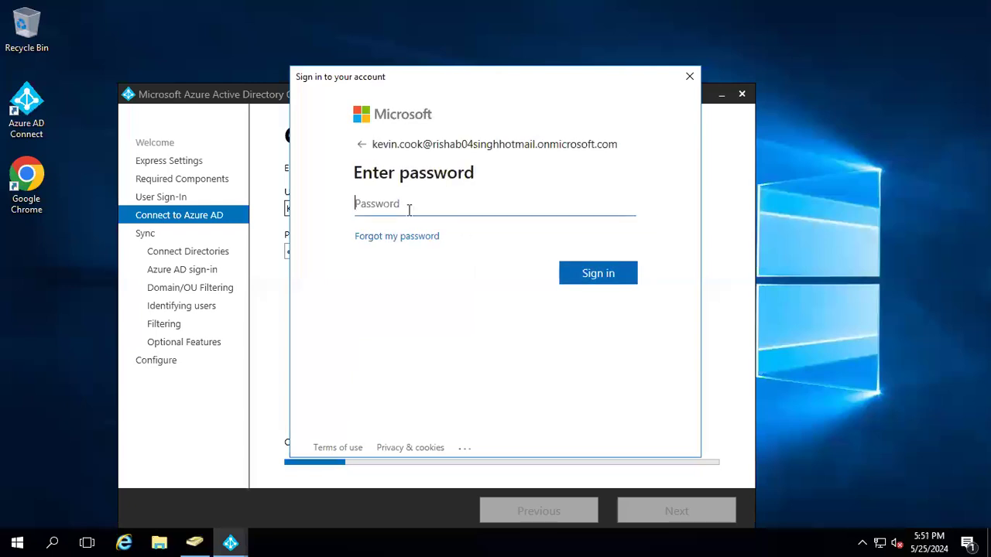
Enter the Entra admin account's password to sign in, re-entering it after the first attempt.
type("••••••••••••••••")
key("Return")
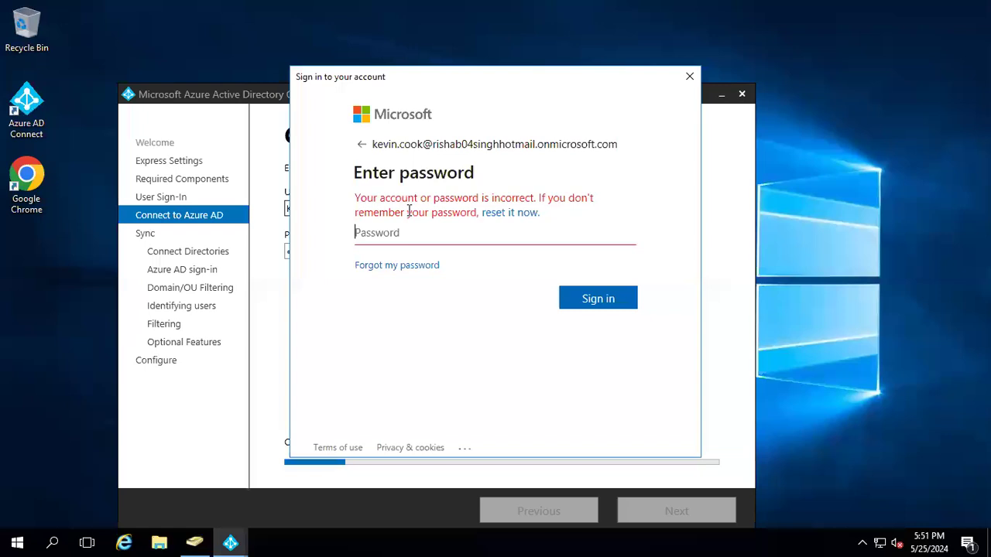
type("**************")
key("Return")
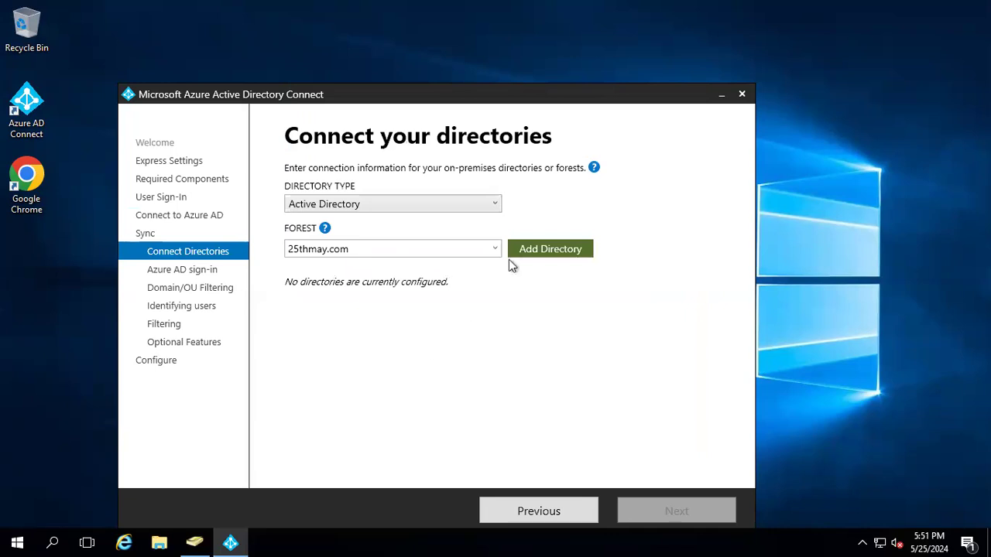
Add the 25thmay.com forest with a new AD account, entering the enterprise admin's domain username and password.
left_click(547, 256)
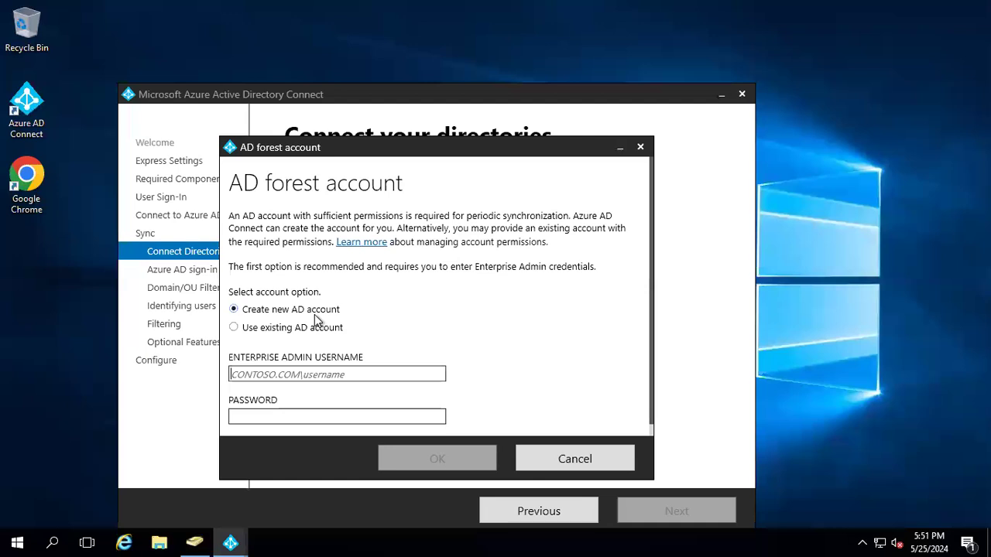
left_click(248, 333)
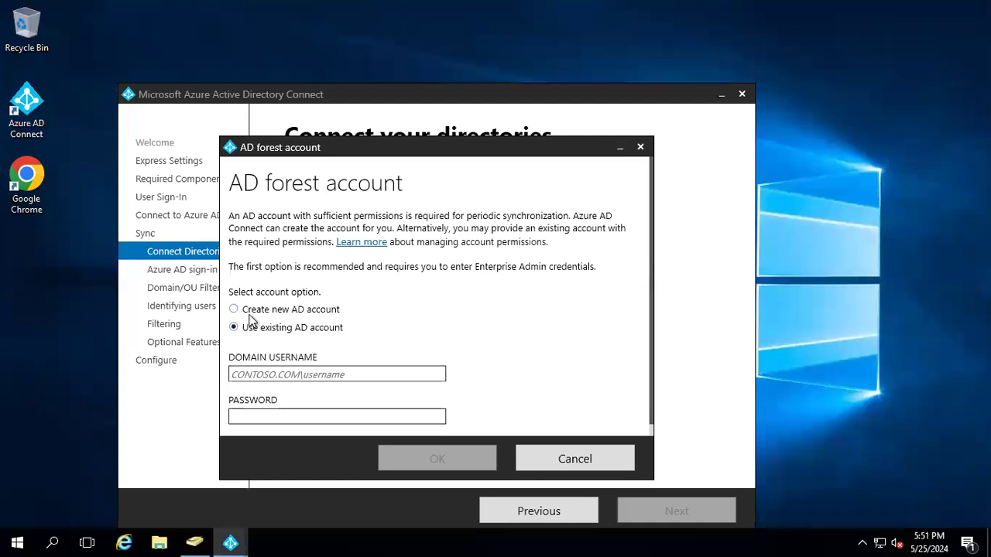
left_click(249, 313)
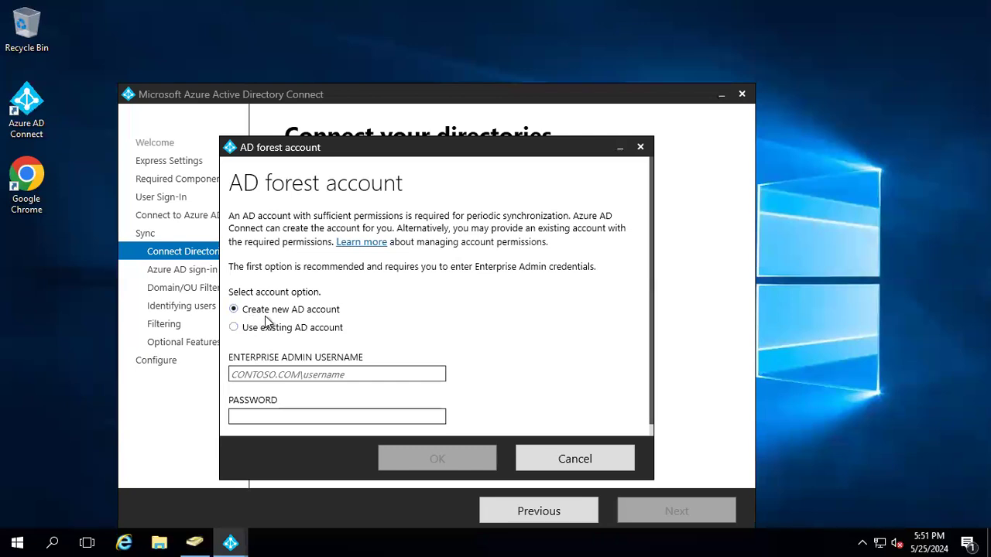
left_click(253, 374)
type("Rishab")
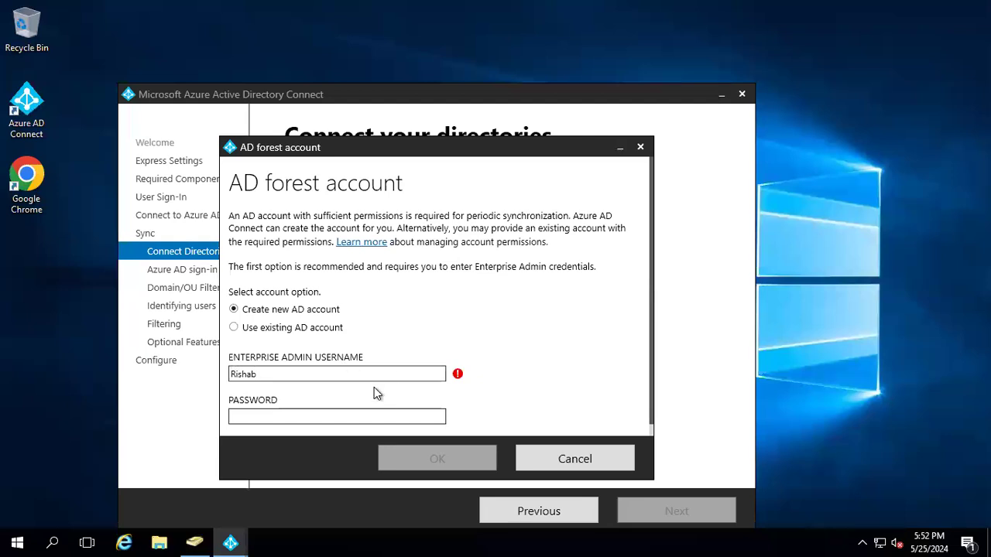
type("25thmay.com\\")
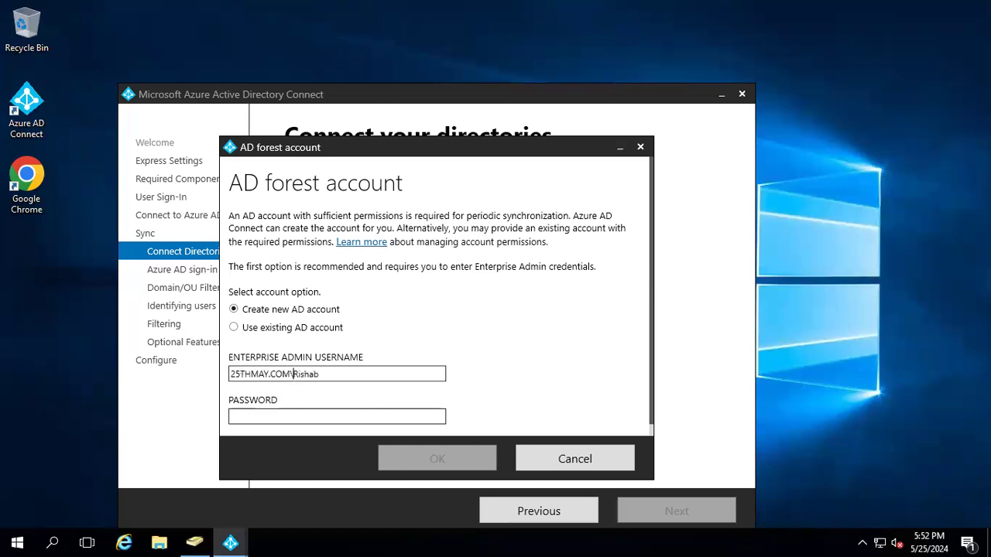
left_click(273, 415)
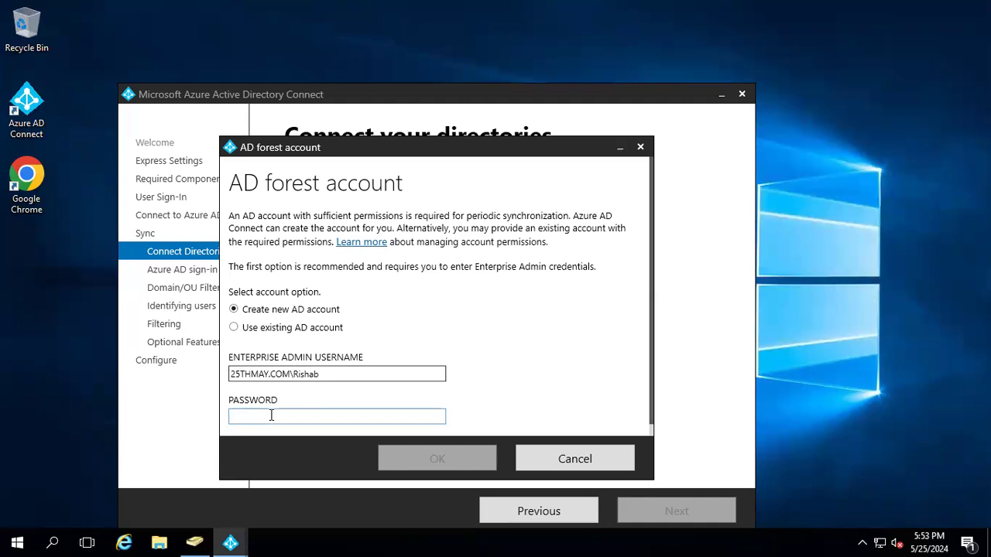
type("••••••••••")
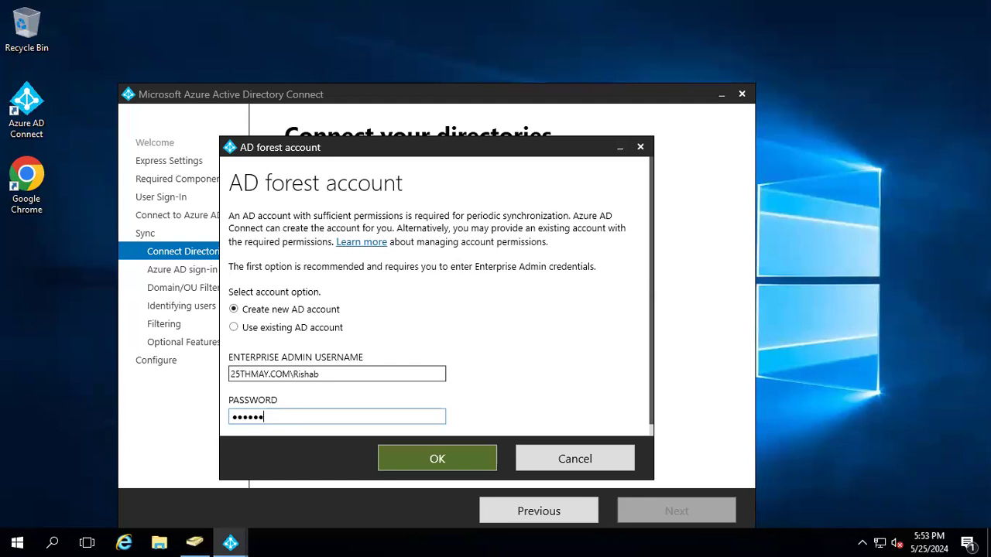
type("••")
left_click(441, 460)
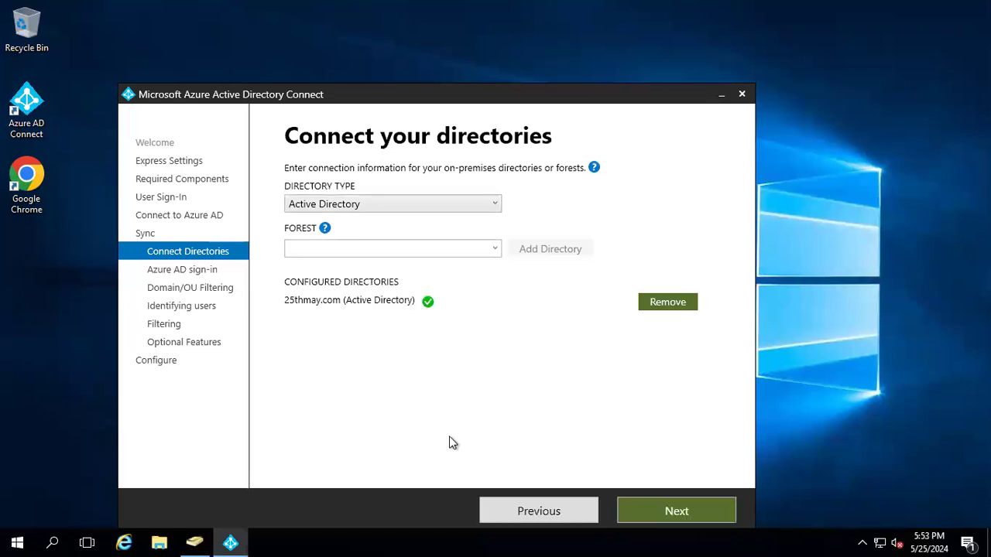
Continue past the directories page and allow sync without matching all UPN suffixes to verified domains.
left_click(498, 251)
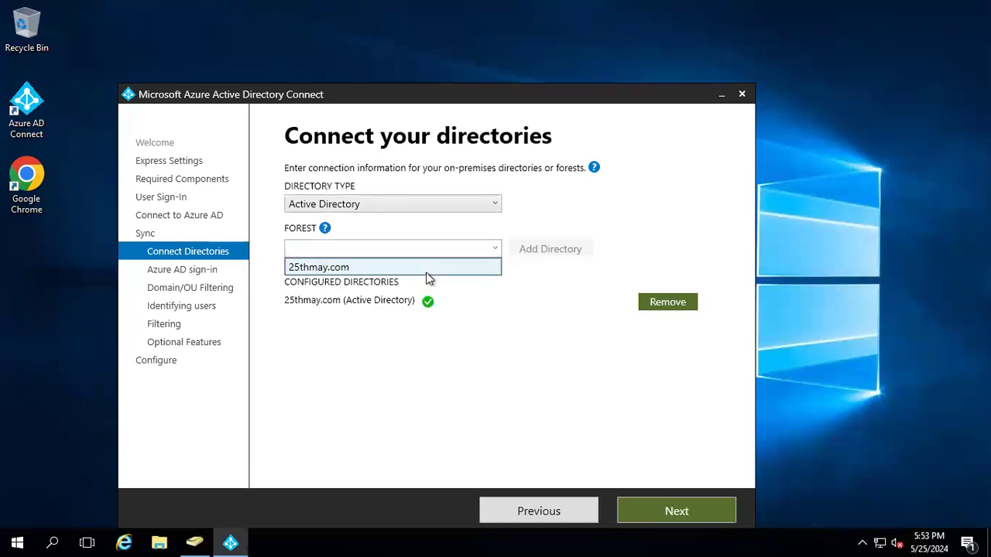
left_click(427, 271)
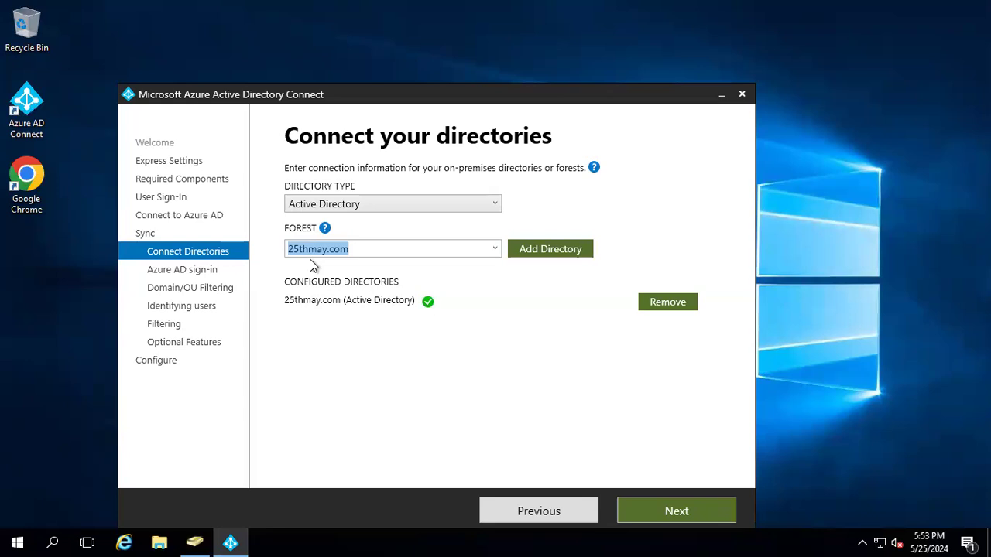
left_click(653, 512)
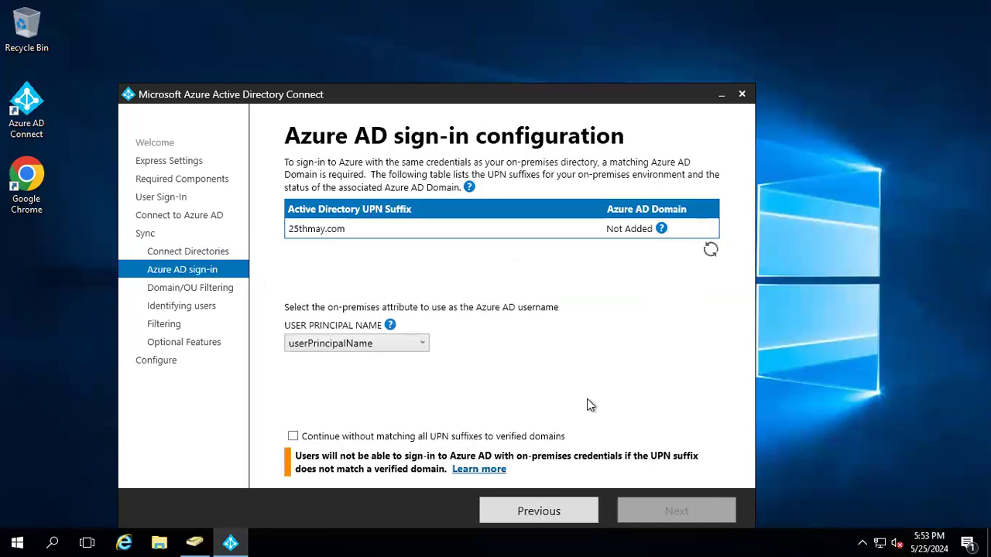
left_click(293, 436)
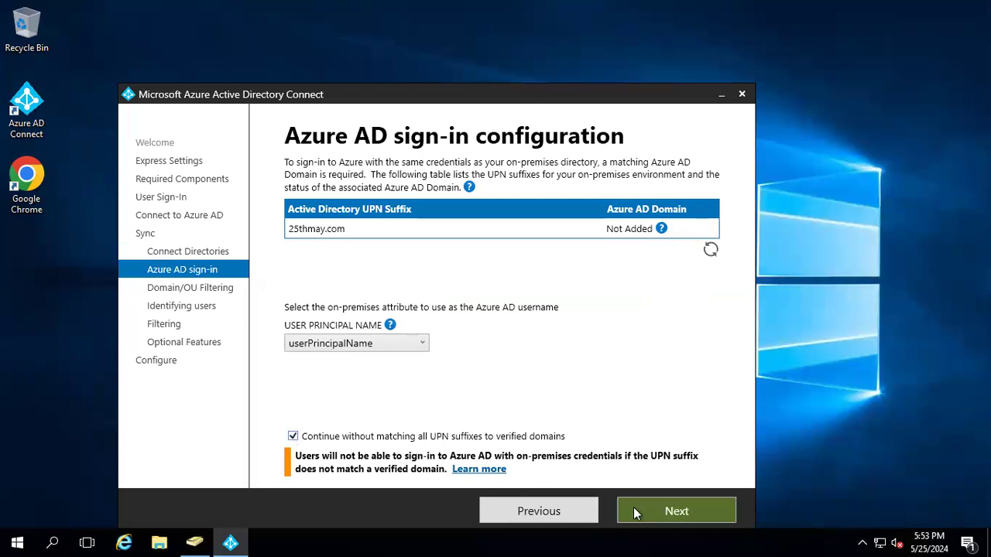
left_click(643, 516)
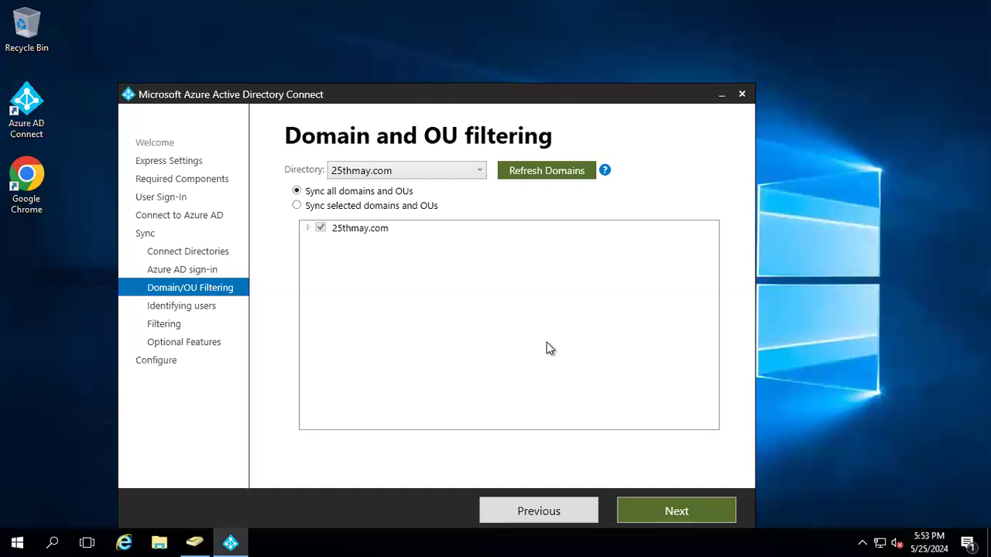
Review the domain's OUs under selected-OU sync, then keep syncing all domains and OUs and continue.
left_click(297, 206)
left_click(309, 228)
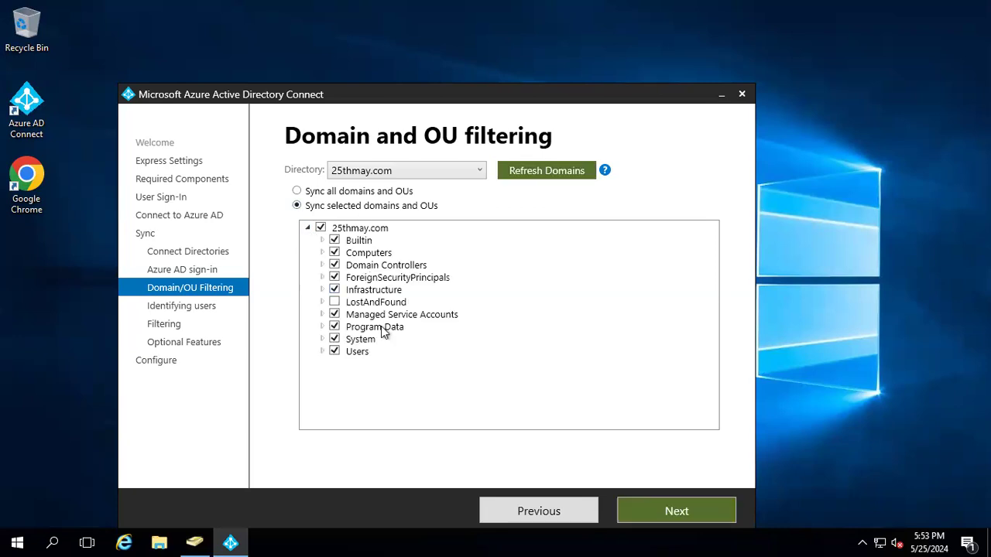
left_click(367, 198)
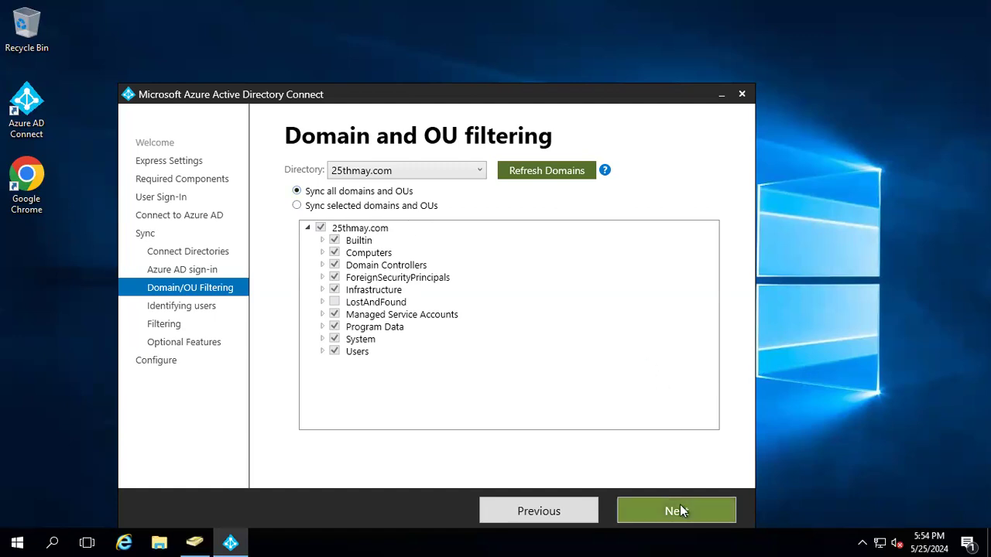
left_click(680, 511)
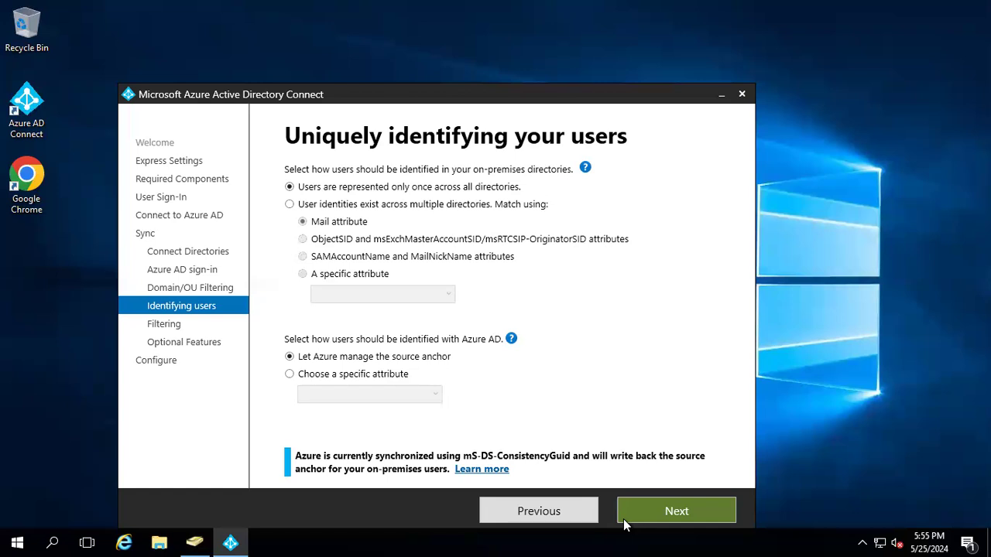
Keep the default user identification and sync-all filtering, then select Password writeback among optional features.
left_click(624, 519)
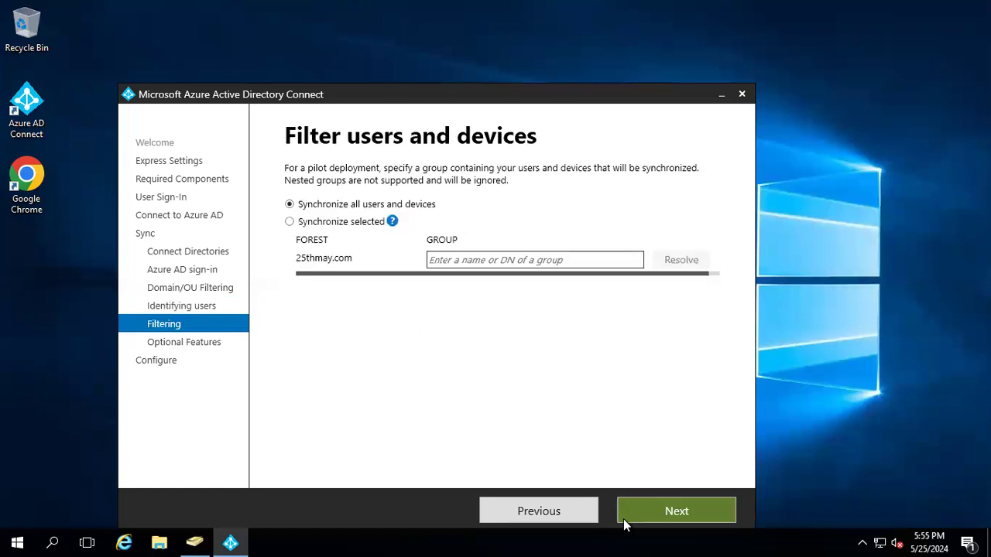
left_click(647, 521)
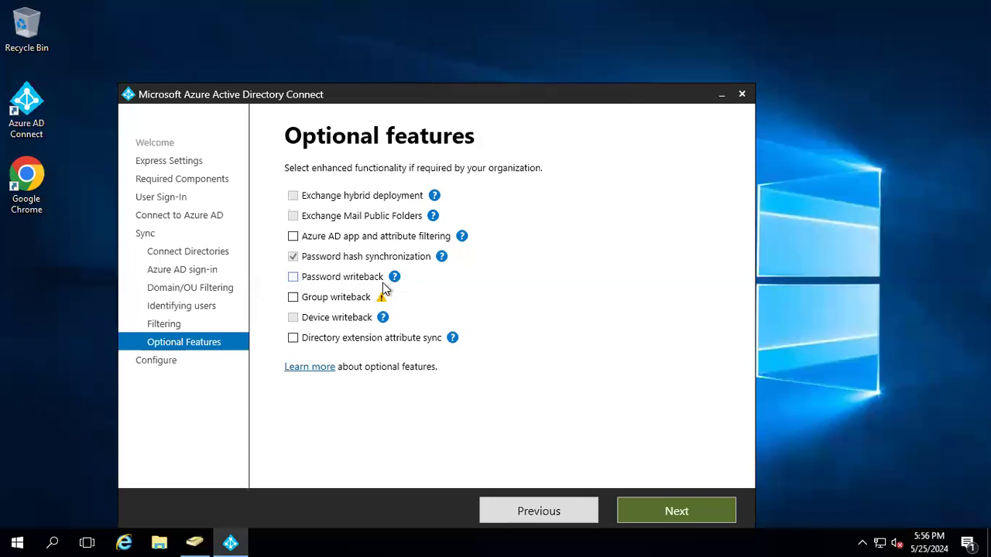
left_click(293, 279)
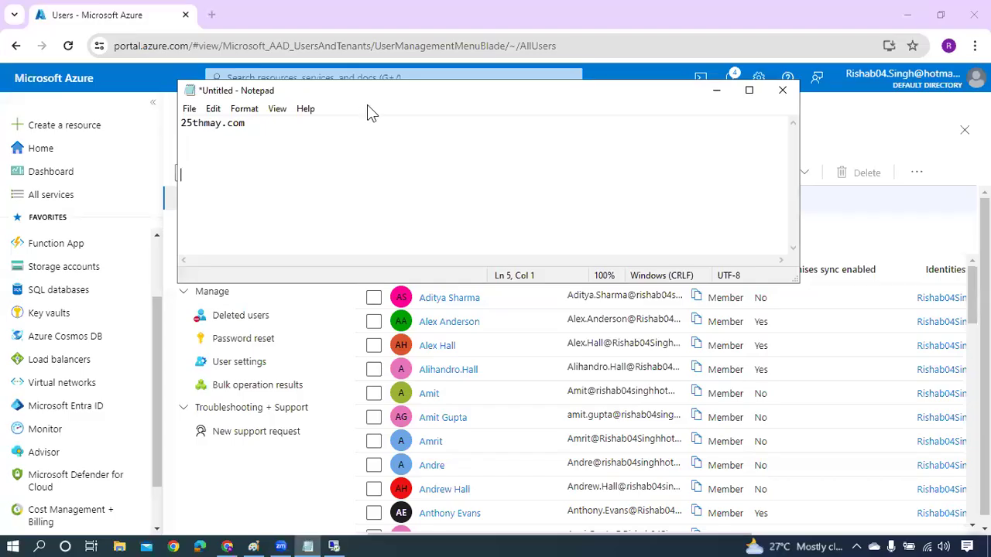
Open the directory's Licenses and view all licensed products.
left_click(287, 108)
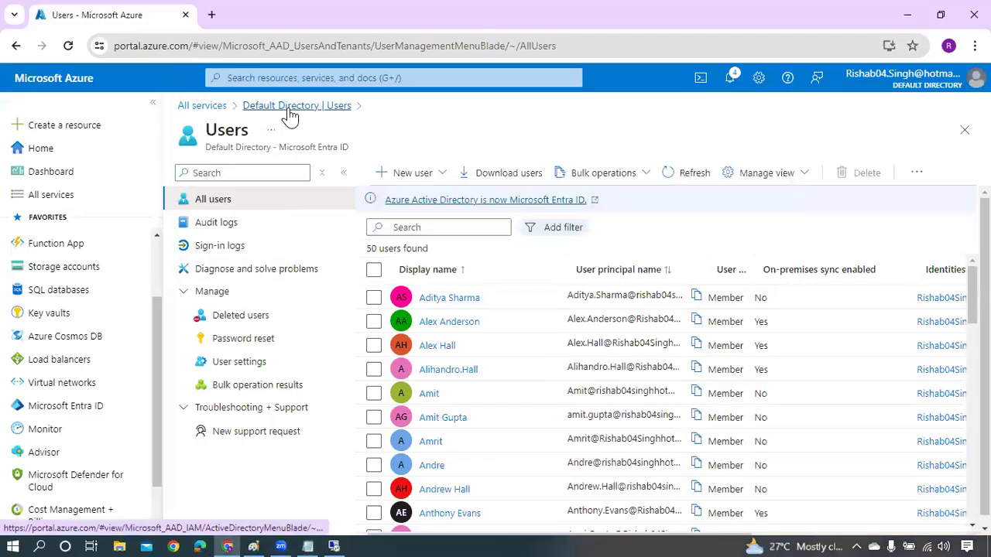
left_click_drag(348, 314, 346, 379)
scroll(344, 374, "down", 2)
left_click(225, 350)
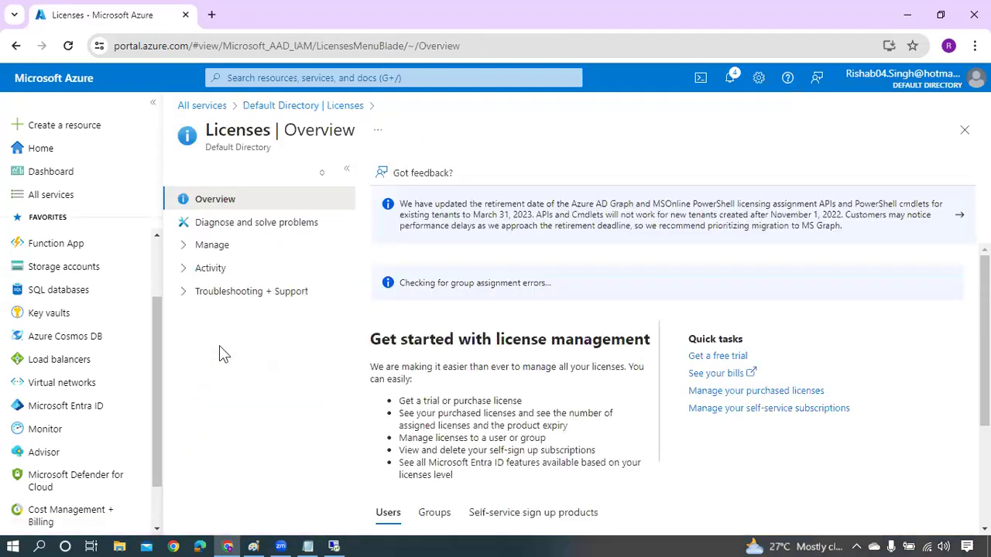
left_click(208, 246)
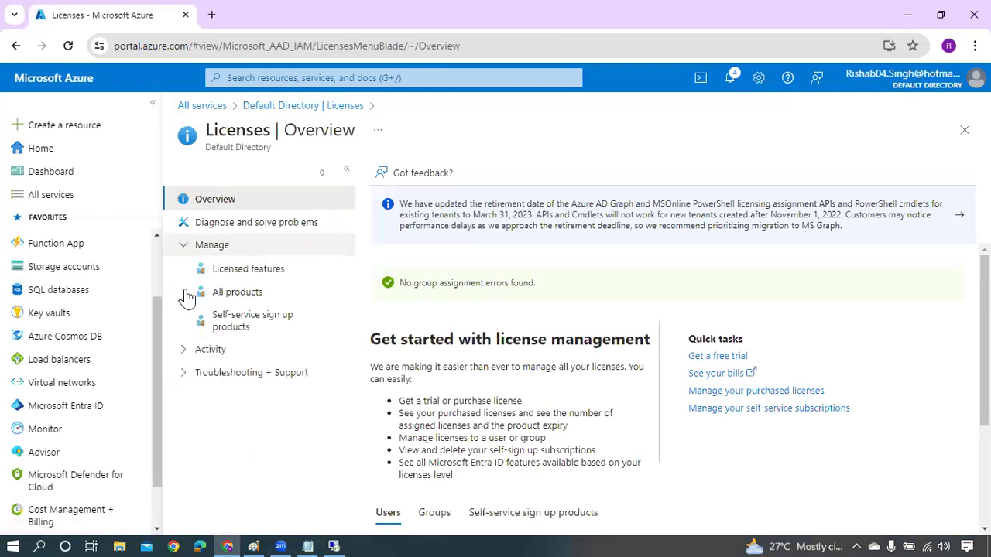
left_click(220, 307)
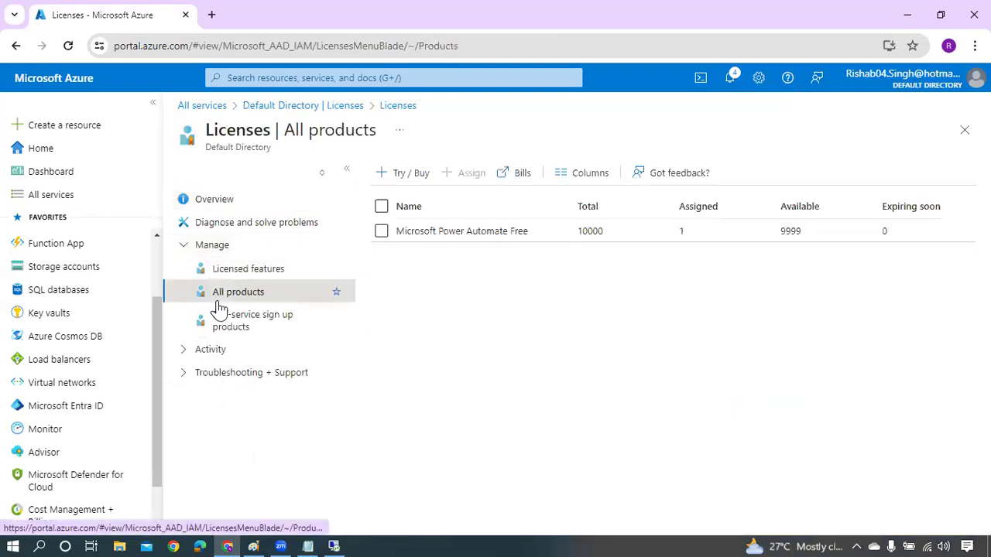
Try to activate the Microsoft Entra ID P2 free trial, then close the trial sign-up page and panel.
left_click(391, 183)
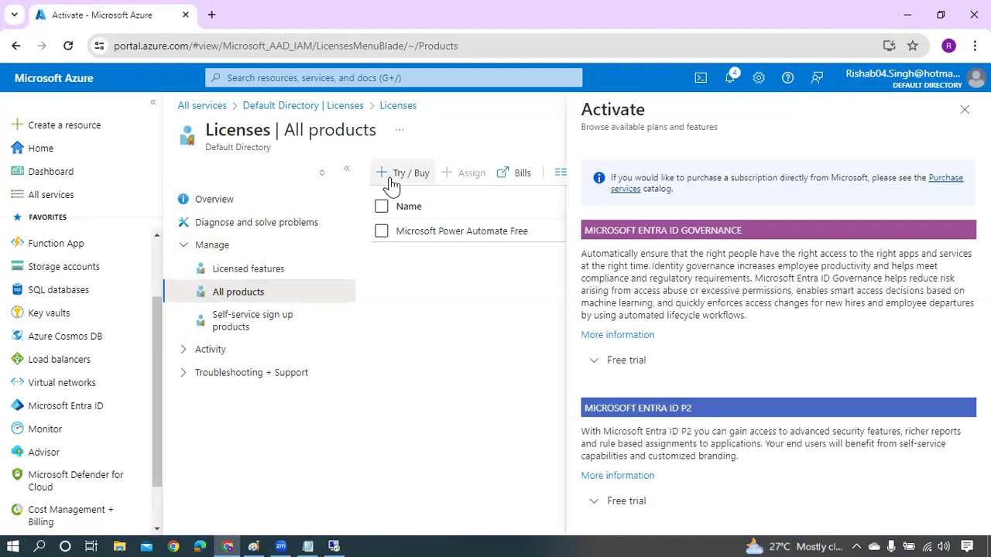
left_click(603, 503)
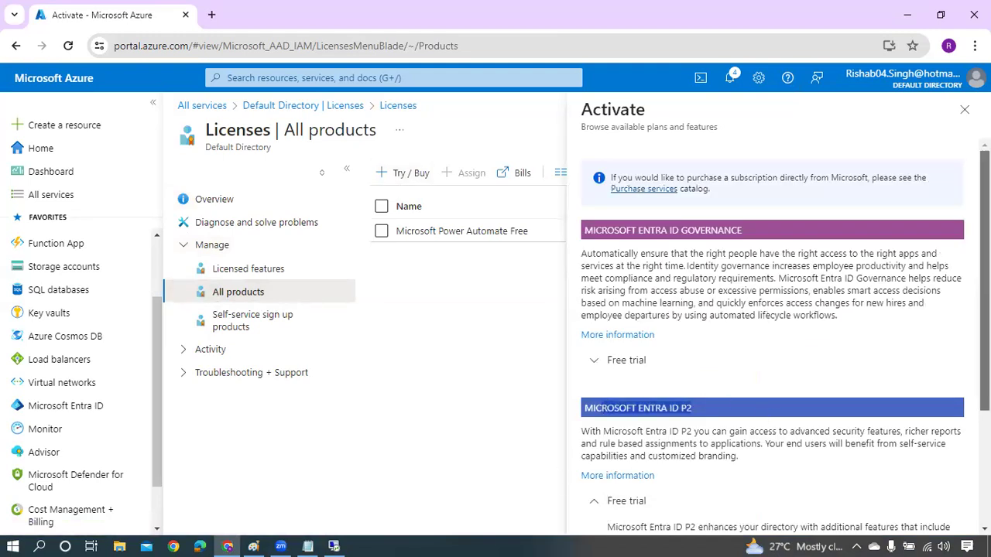
scroll(720, 464, "down", 3)
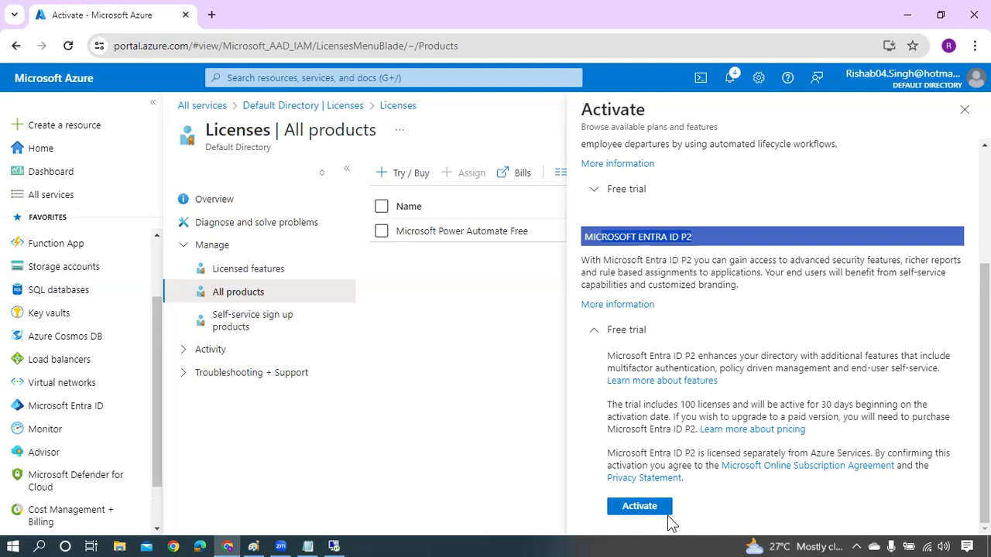
left_click(631, 511)
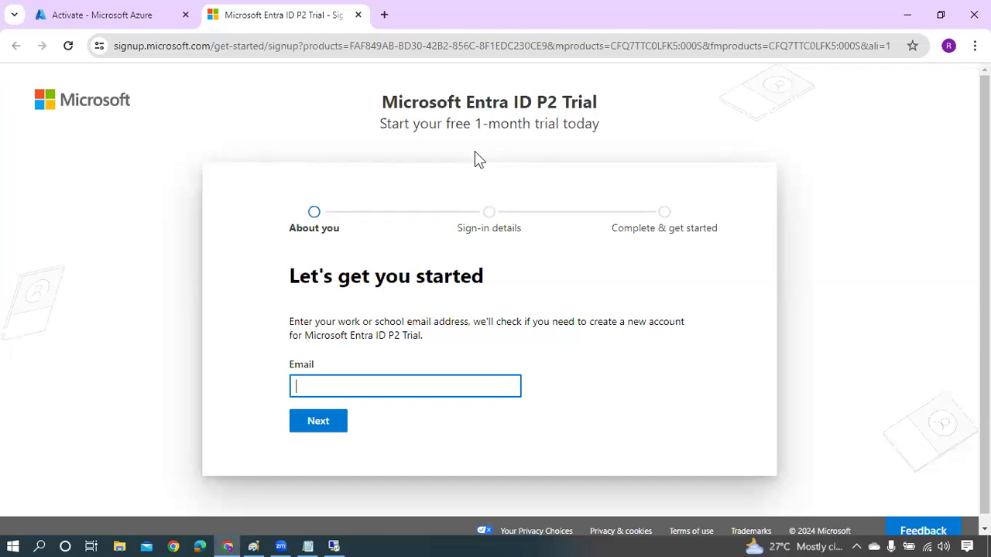
left_click(359, 15)
left_click(961, 117)
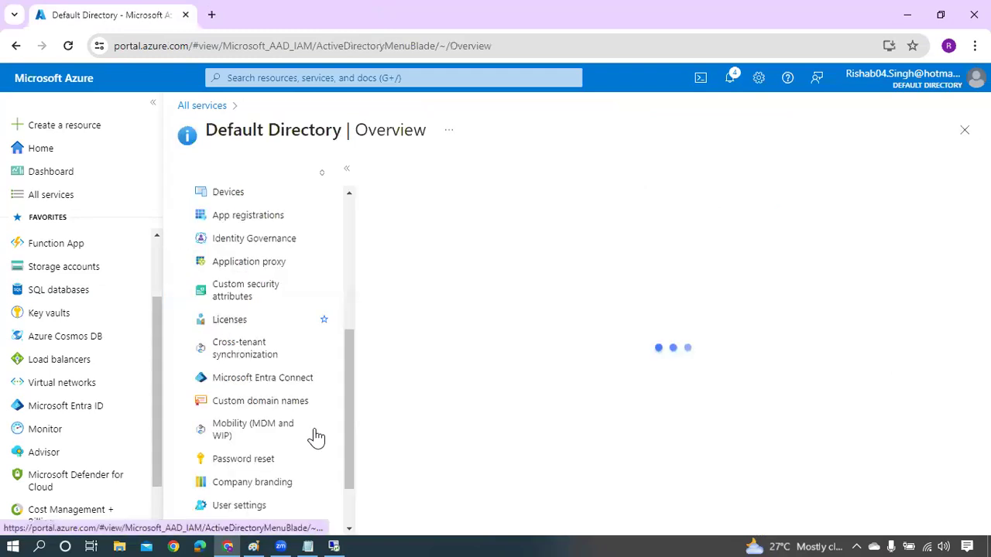
Review the password reset properties and the group selected for self-service password reset.
left_click(237, 464)
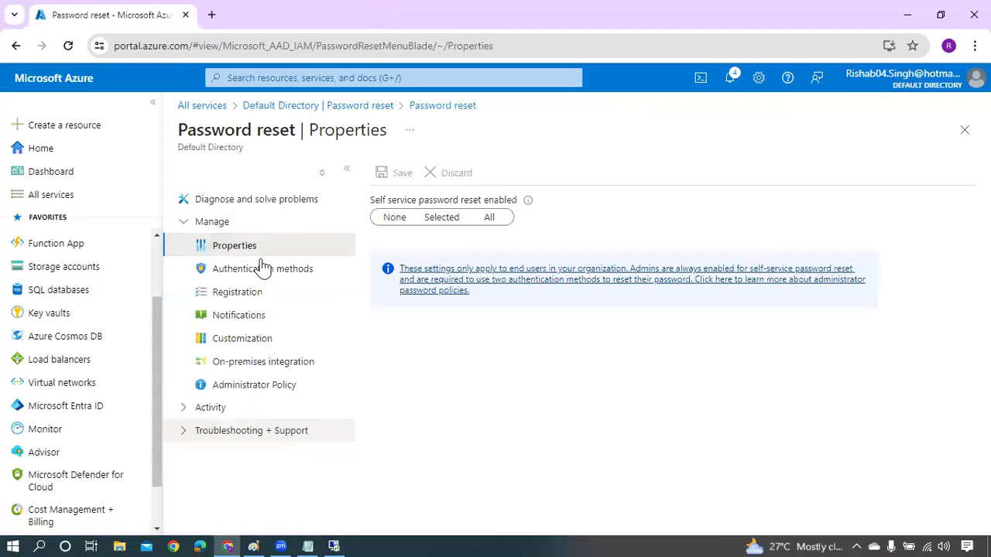
left_click(440, 217)
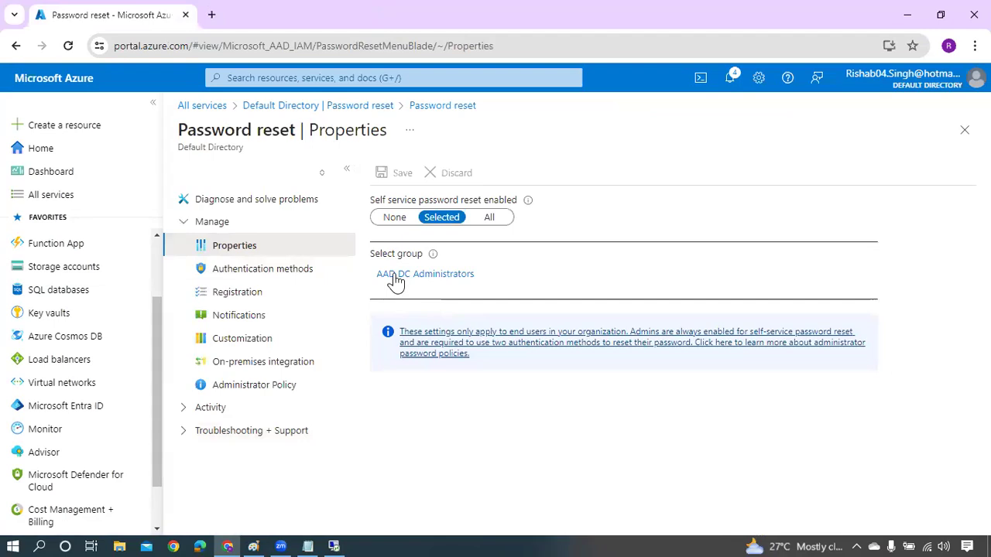
left_click(396, 276)
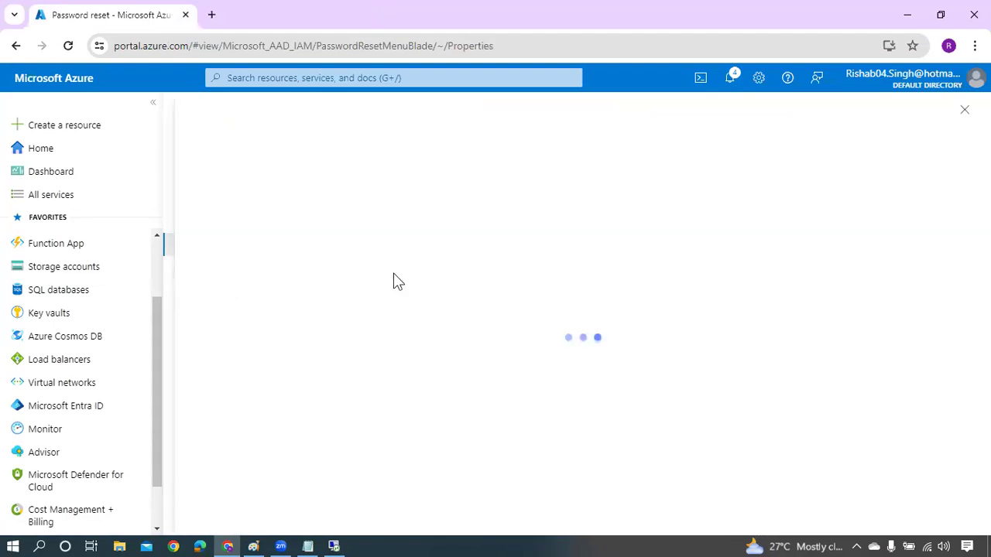
left_click(965, 110)
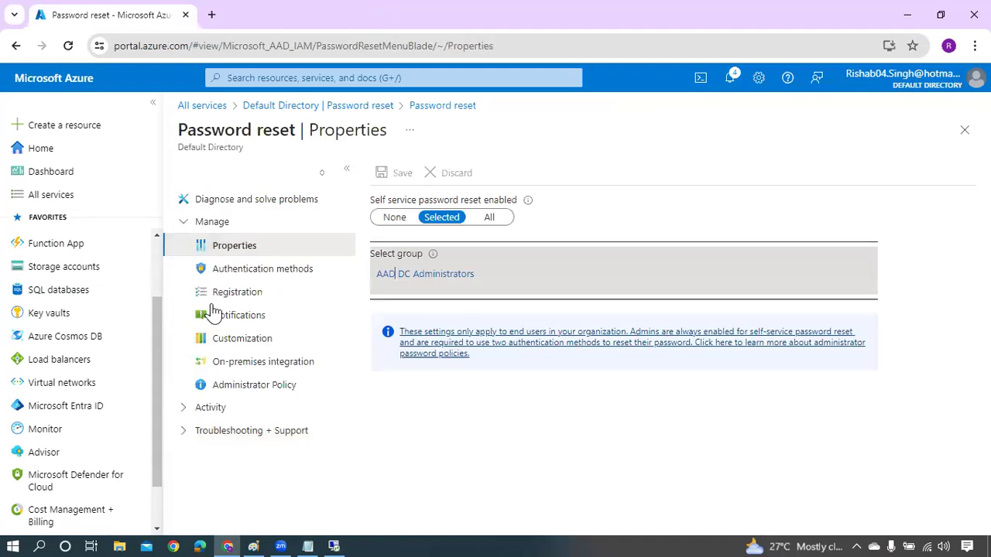
Try adding Office phone and Security questions methods with 5 questions required to reset, discarding the edits on leaving.
left_click(259, 271)
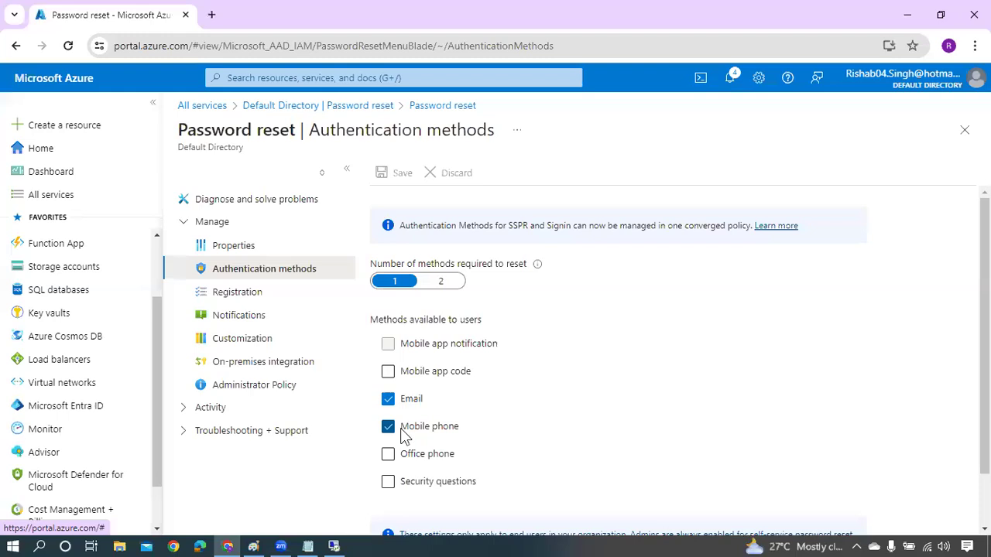
left_click(389, 456)
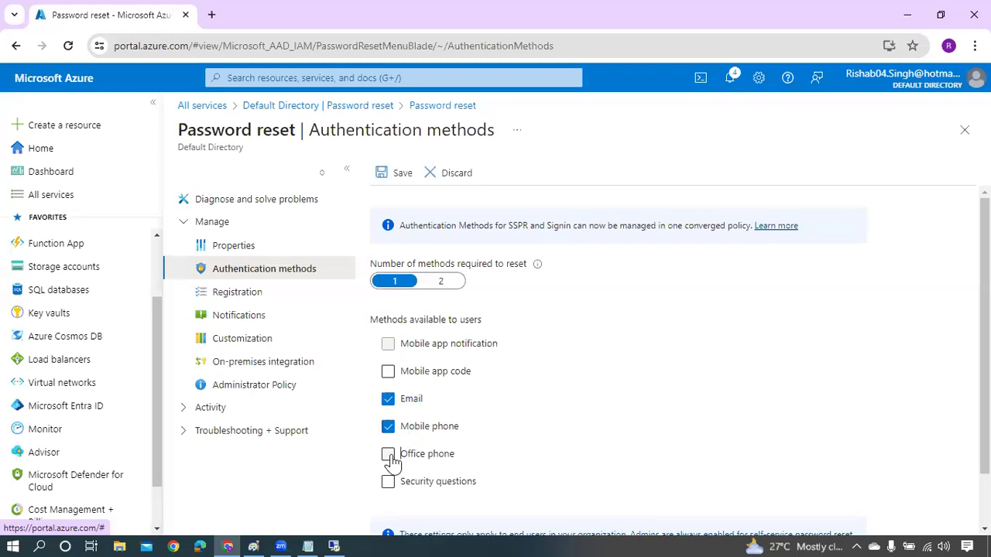
left_click(389, 482)
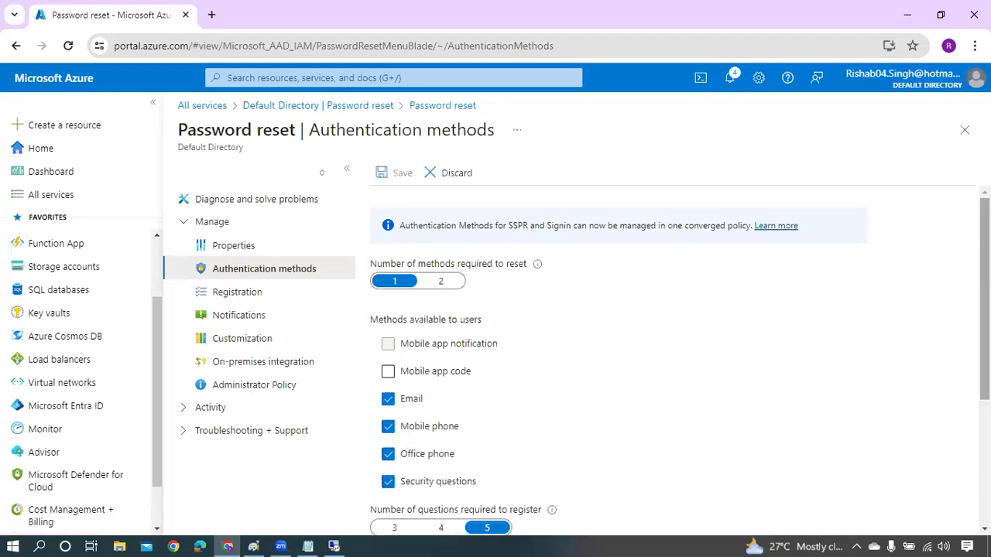
scroll(964, 479, "down", 3)
left_click(441, 358)
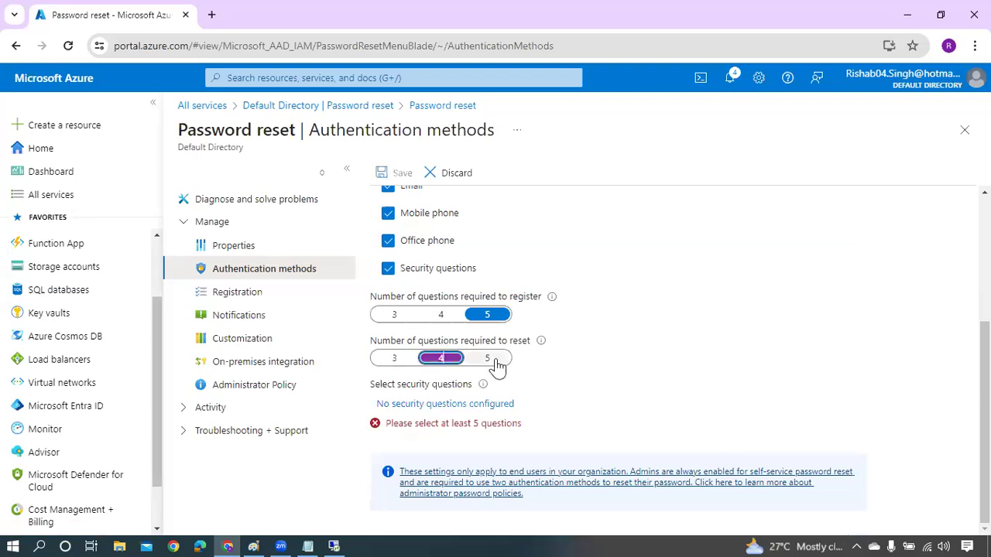
left_click(488, 360)
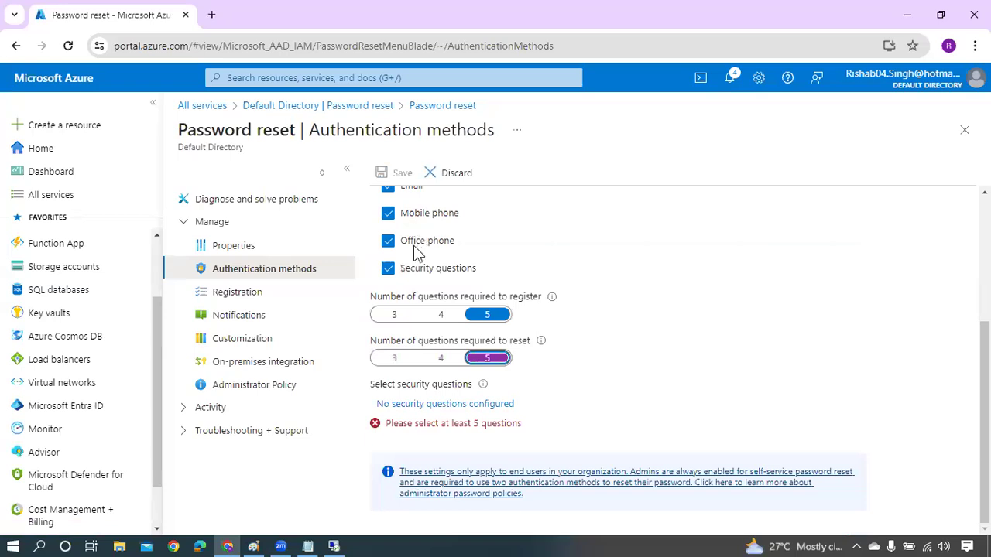
left_click(260, 365)
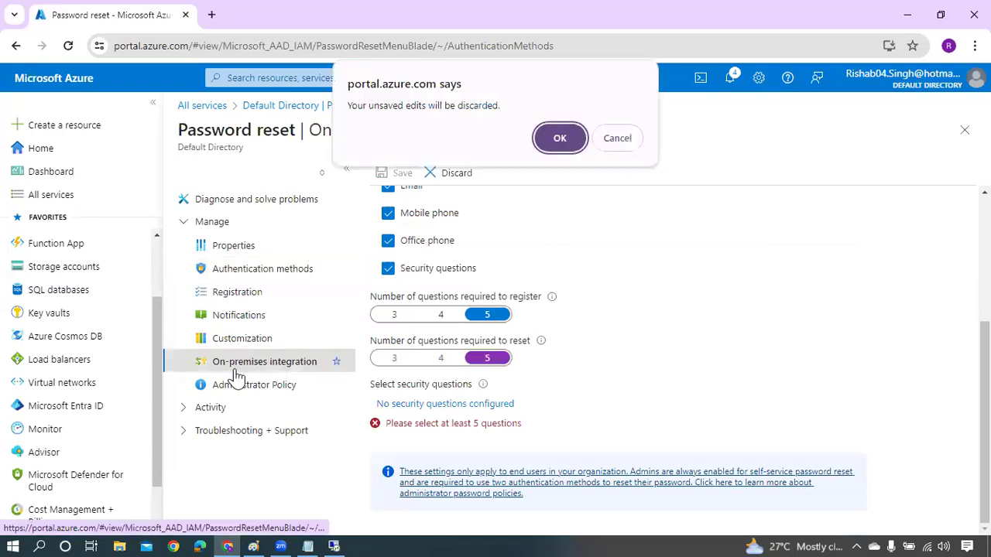
key("Return")
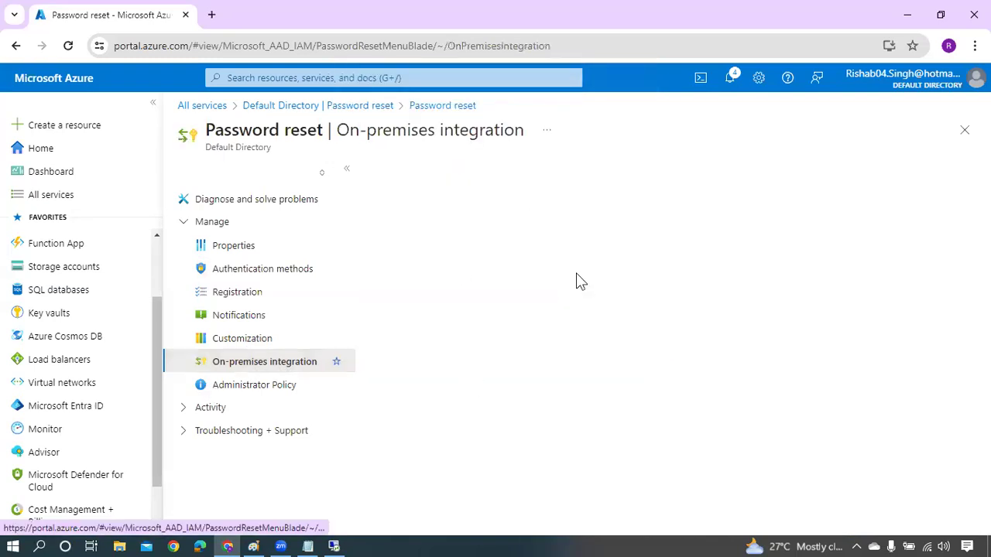
Examine the message on the password reset on-premises integration page.
triple_click(880, 290)
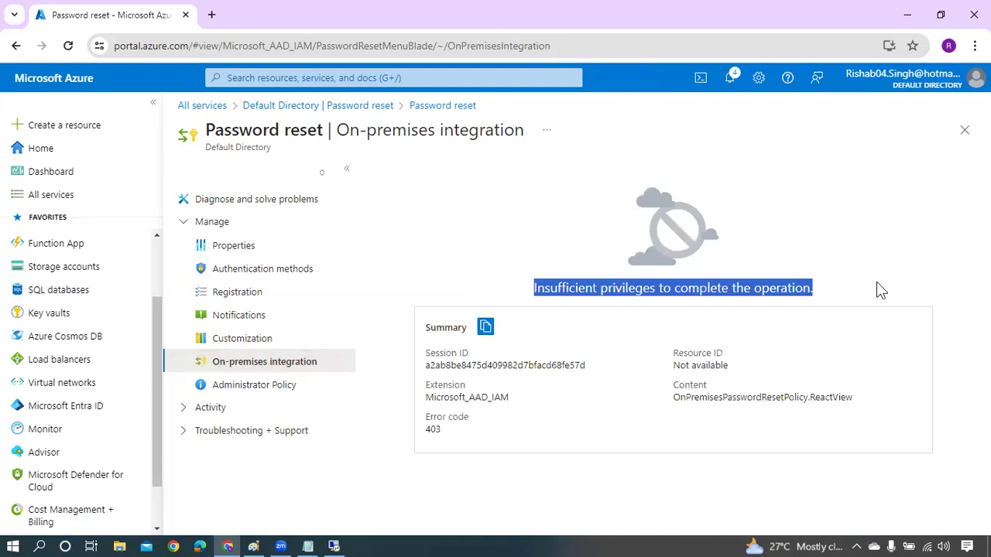
left_click(524, 290)
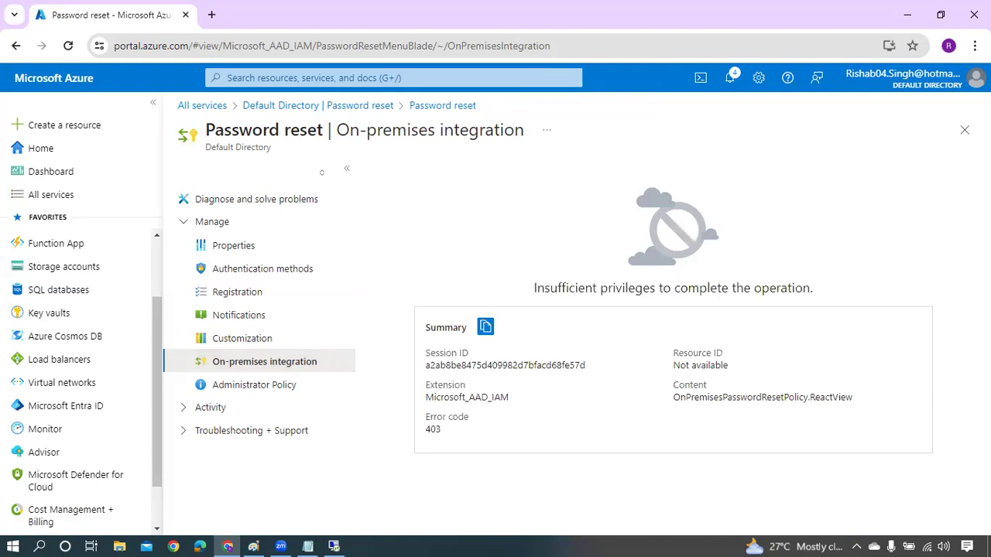
left_click_drag(529, 289, 818, 290)
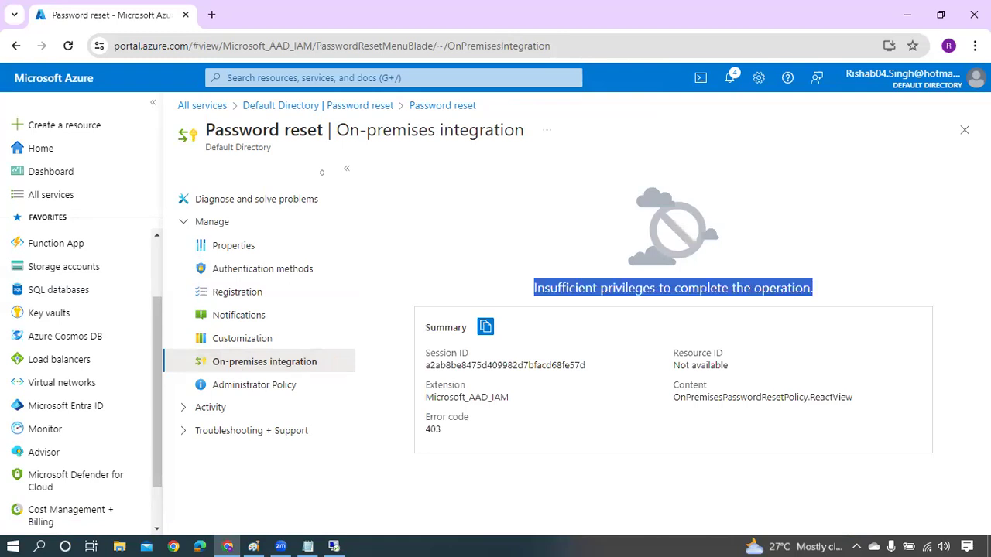
Switch to the VM's Entra Connect wizard, continue past optional features and install the configuration.
left_click(334, 539)
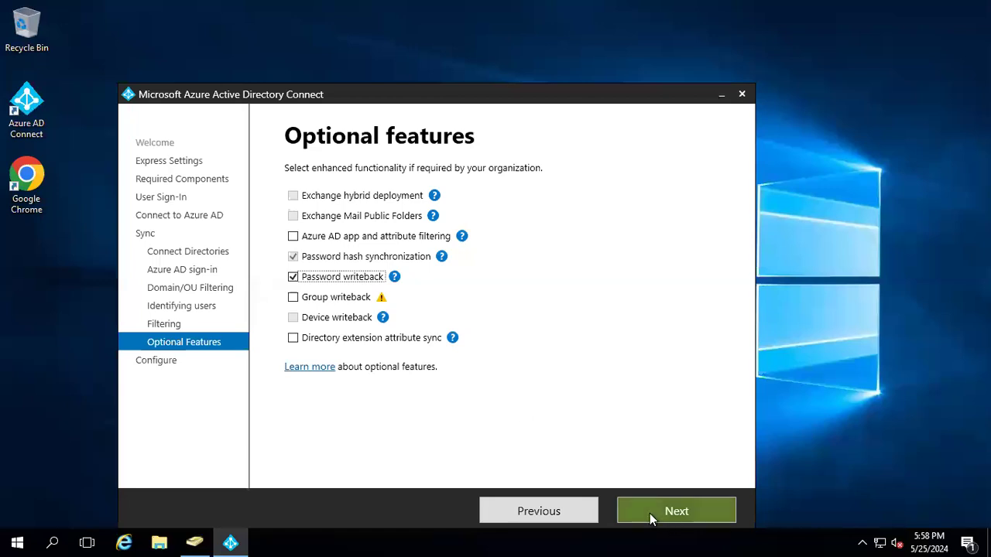
left_click(650, 513)
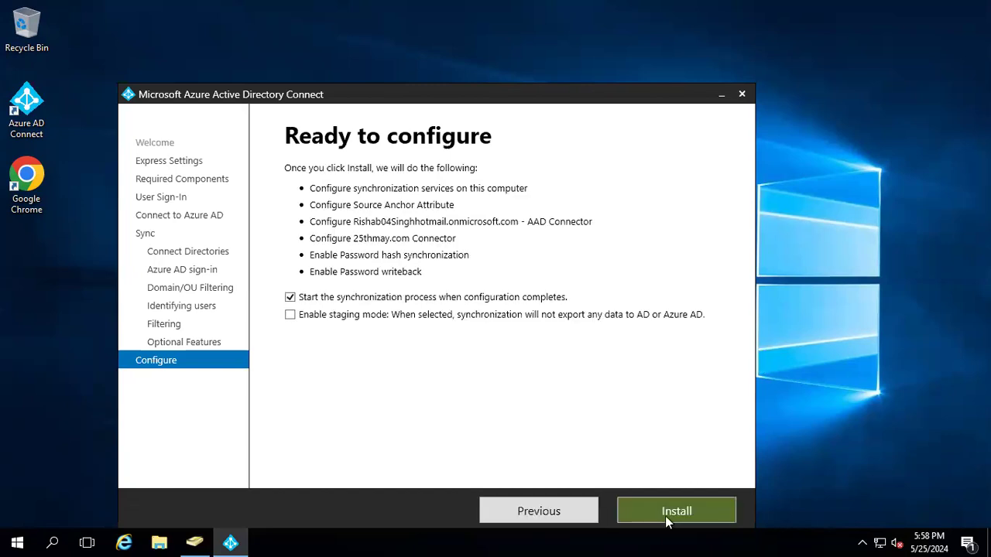
left_click(666, 515)
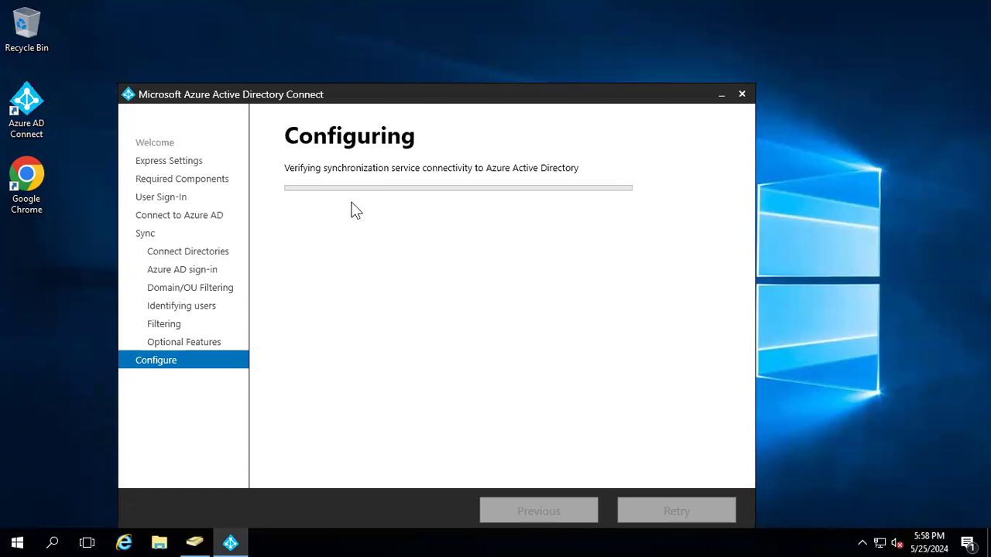
mouse_move(828, 6)
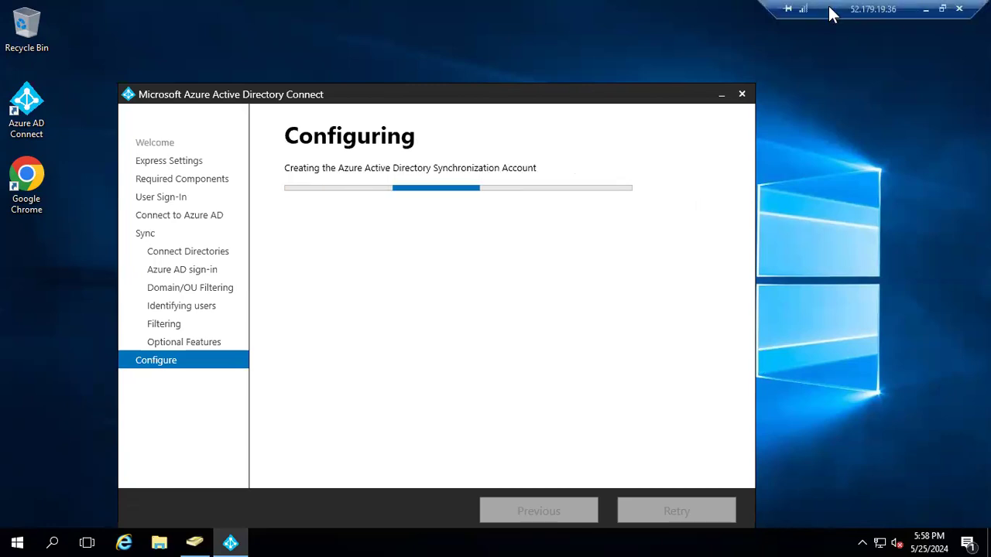
Check the Microsoft Entra Connect sync status and the Connect Health sync errors in the portal.
left_click(926, 9)
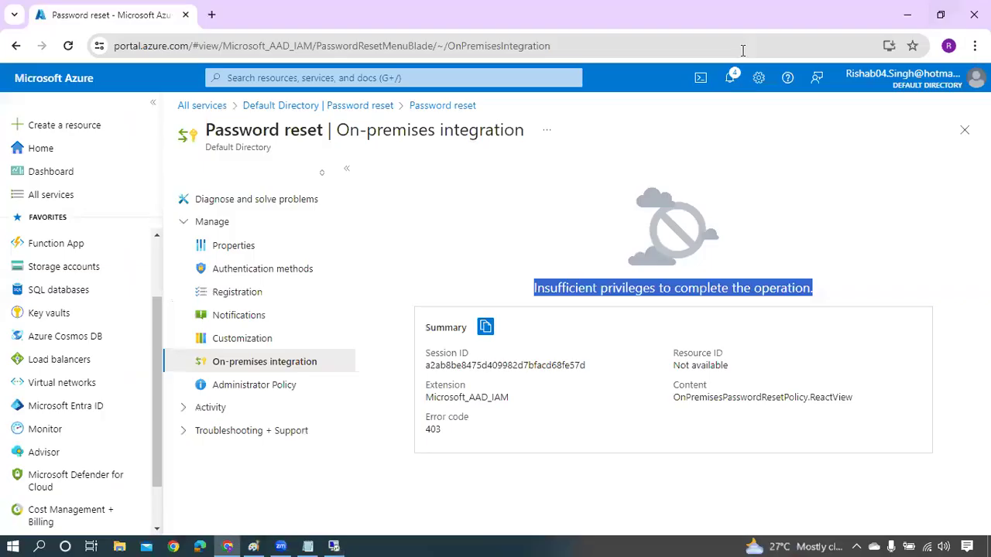
left_click(387, 109)
scroll(342, 422, "down", 1)
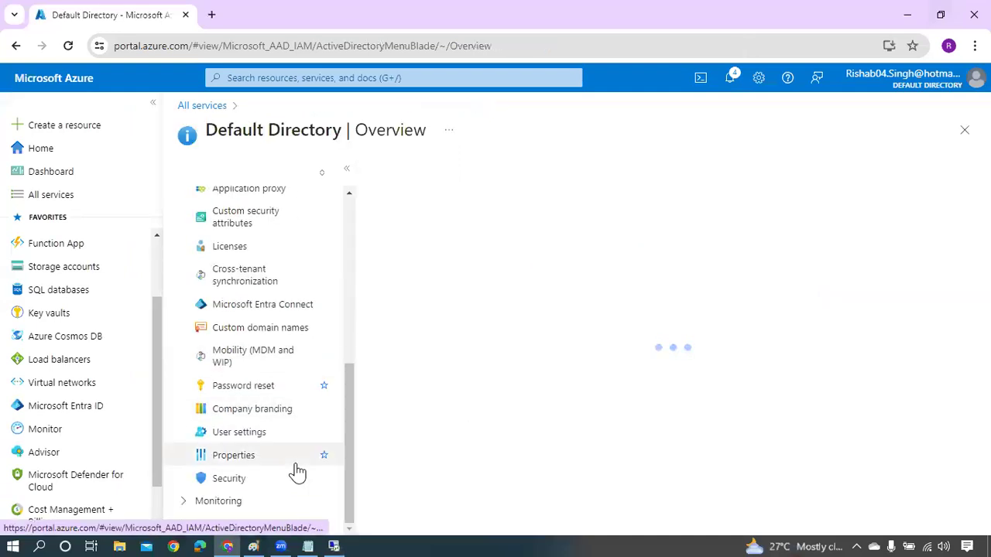
left_click(262, 308)
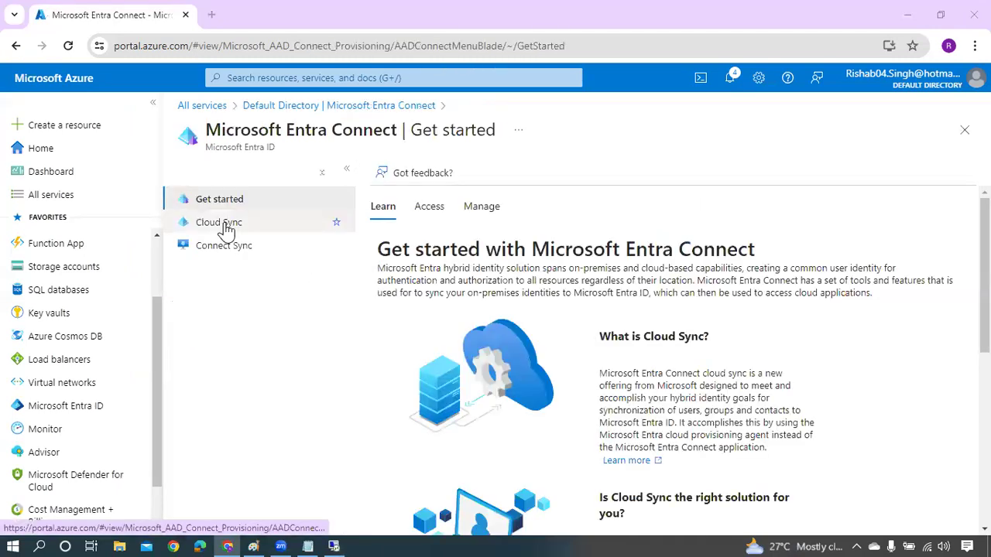
left_click(235, 254)
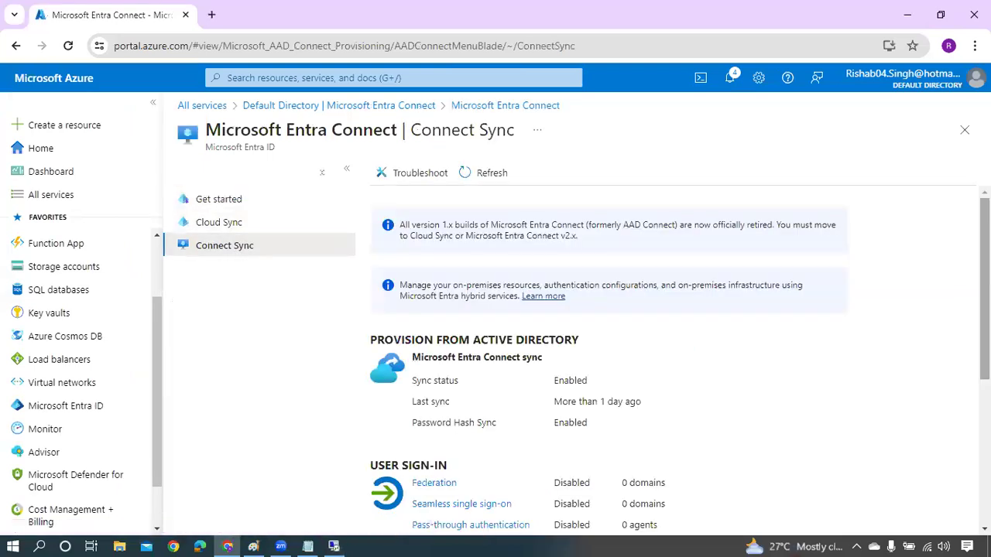
scroll(659, 524, "down", 4)
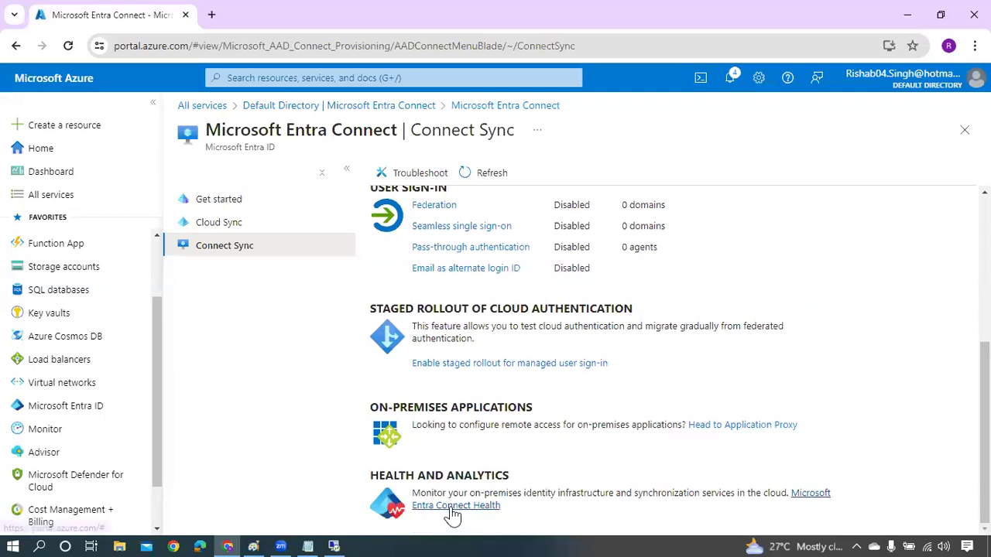
left_click(453, 507)
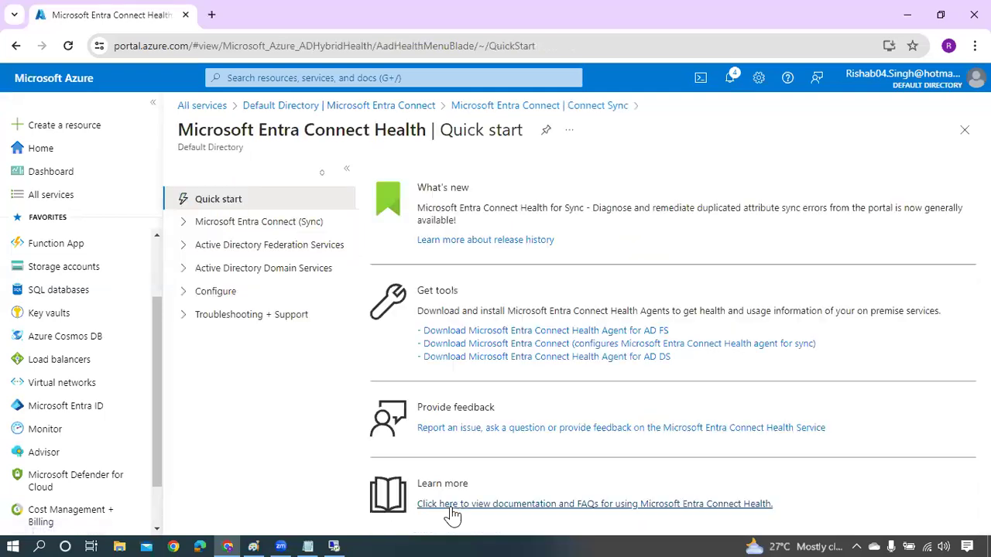
left_click(242, 225)
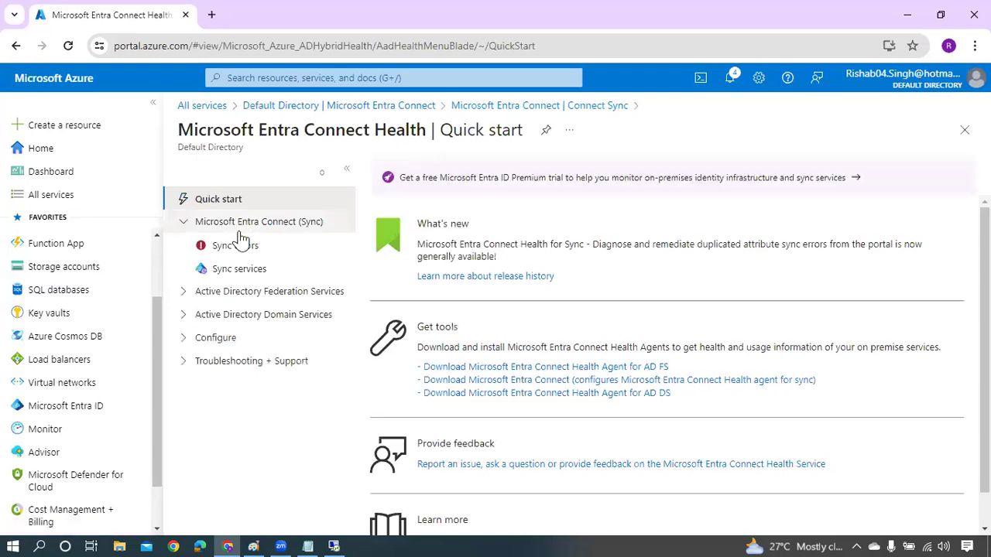
left_click(232, 254)
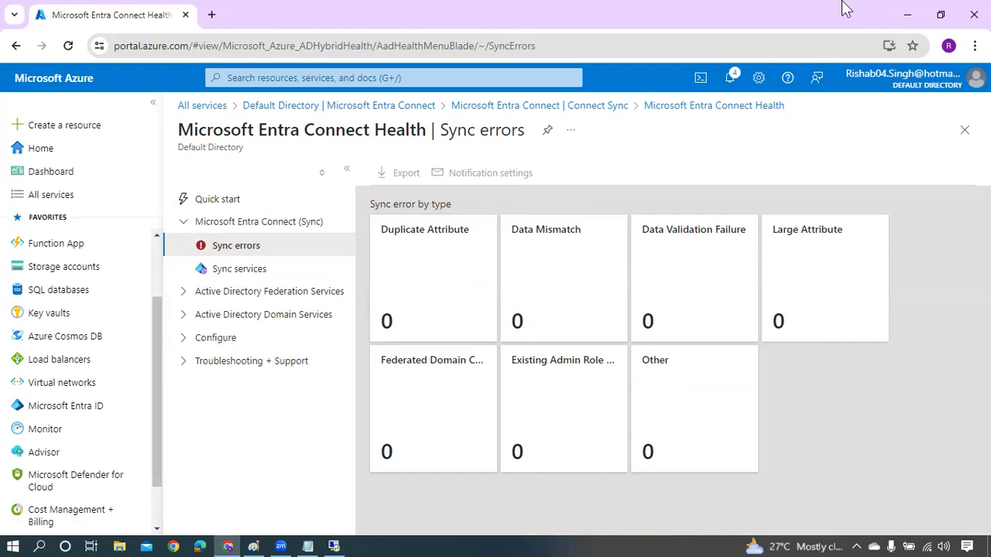
Switch to the VM and launch the Synchronization Service app from the Azure AD Connect Start menu group.
left_click(907, 14)
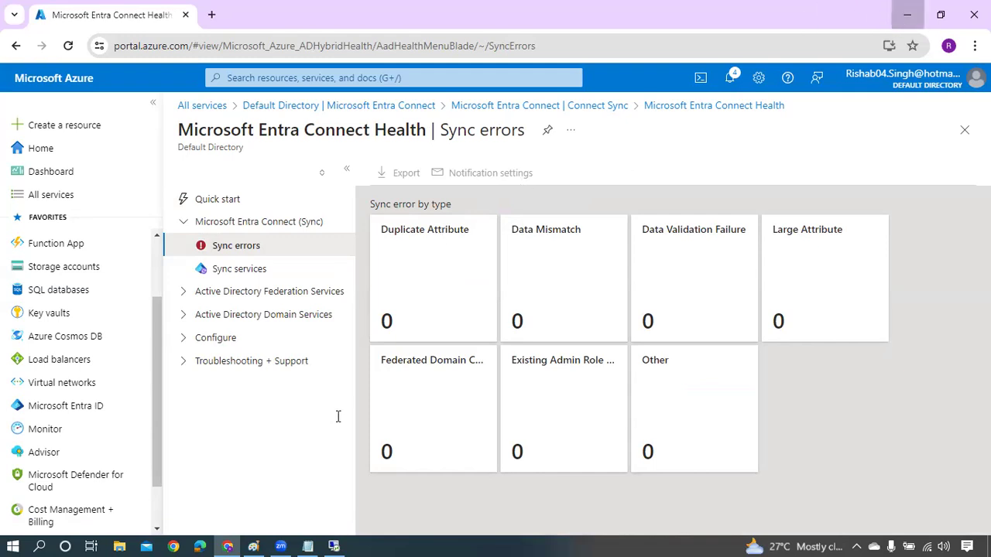
left_click(331, 546)
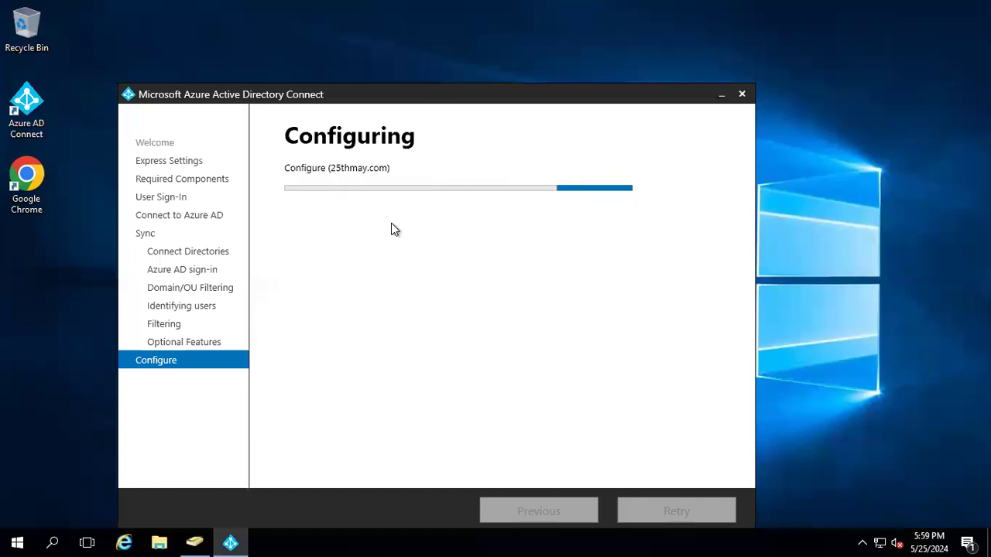
left_click(15, 541)
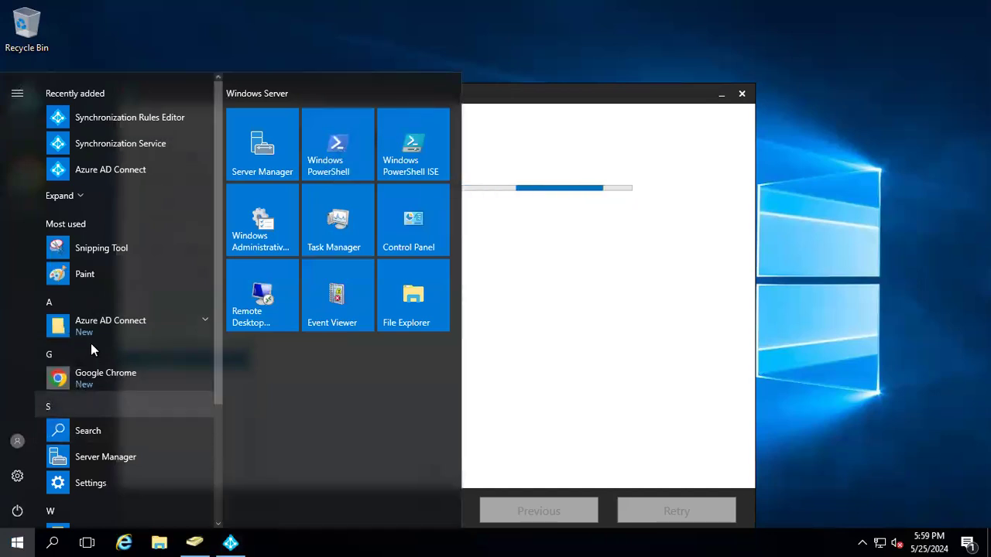
left_click(97, 327)
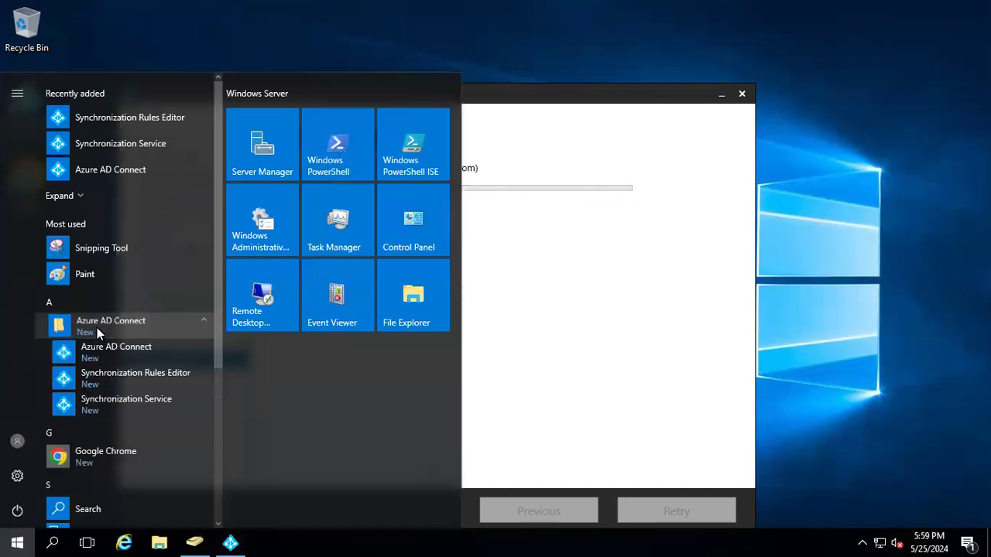
left_click(88, 414)
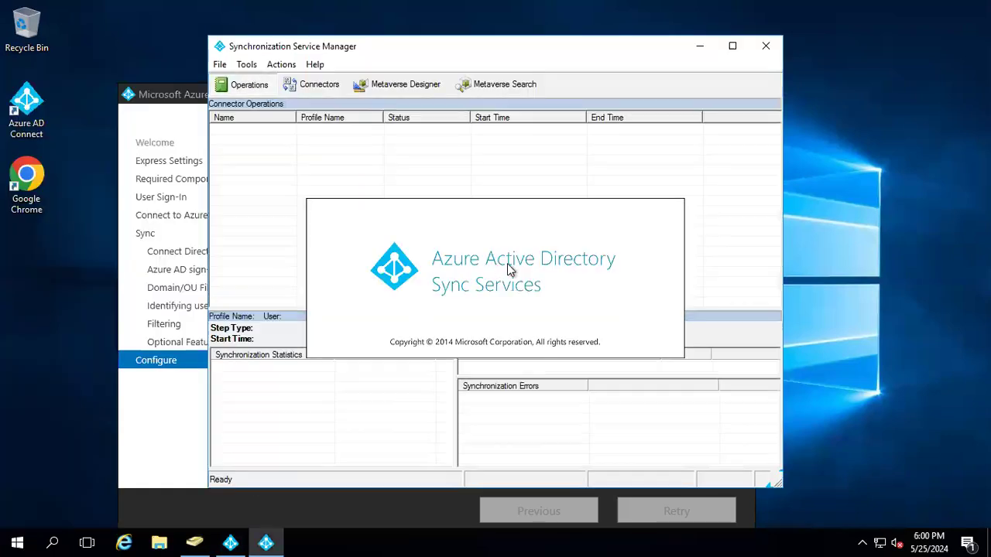
Arrange the Synchronization Service Manager window beside the still-configuring Entra Connect wizard.
left_click_drag(583, 44, 677, 41)
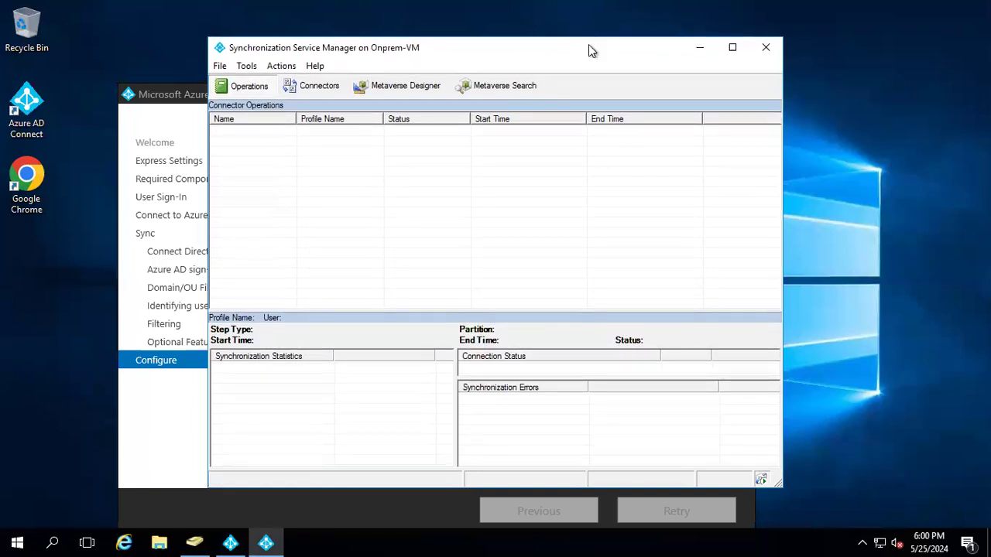
double_click(663, 46)
left_click(939, 11)
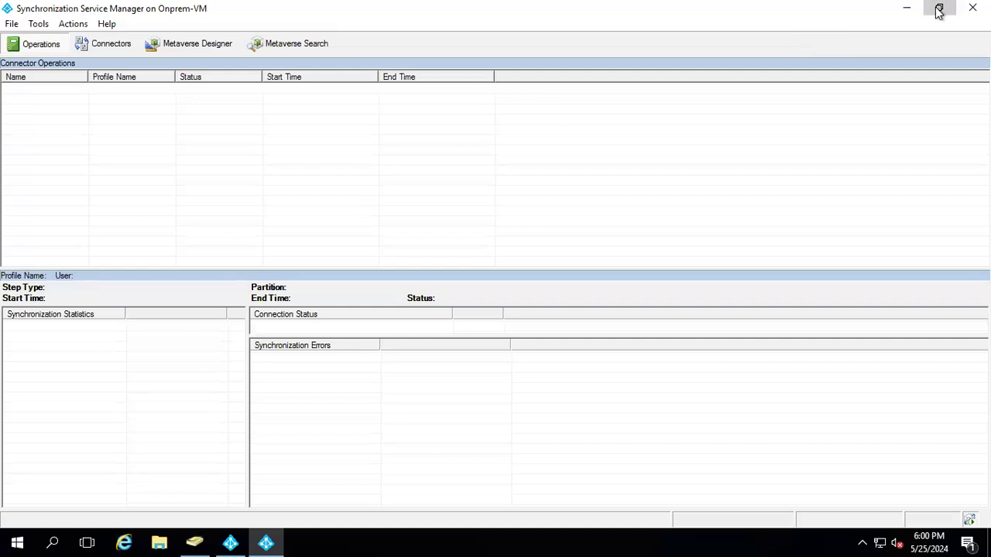
left_click_drag(596, 51, 874, 33)
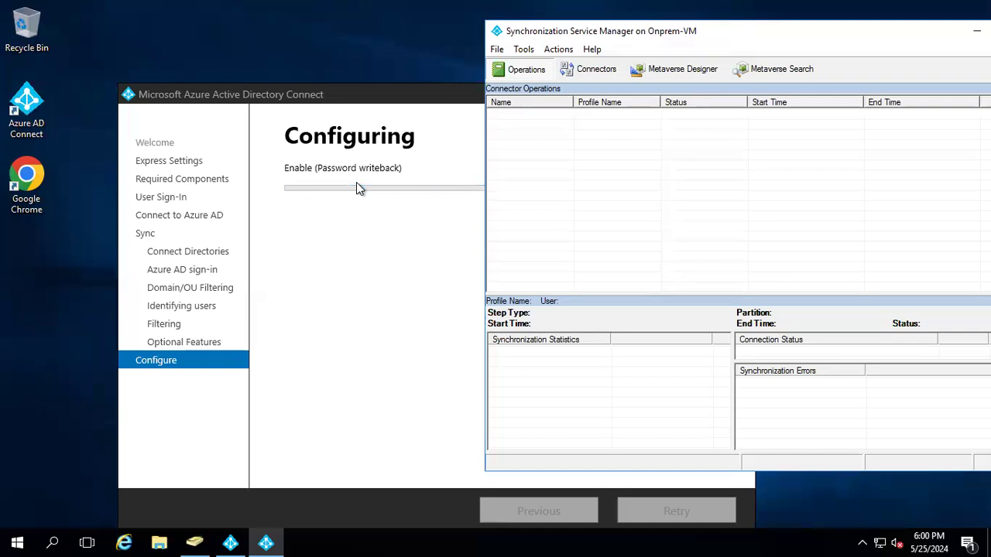
left_click(220, 86)
left_click_drag(378, 104, 208, 110)
left_click(867, 59)
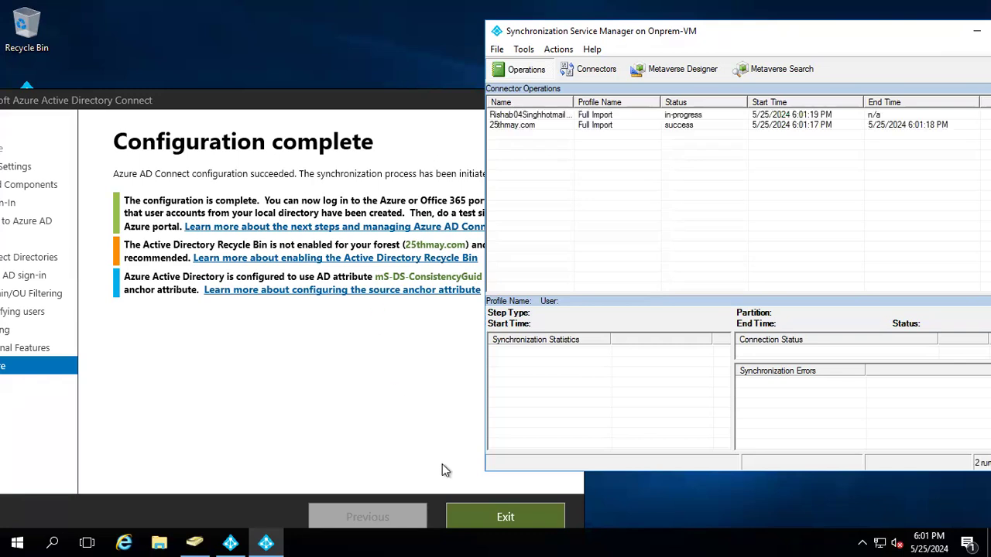
Exit the completed Entra Connect configuration wizard and reposition the Synchronization Service Manager window.
left_click(474, 518)
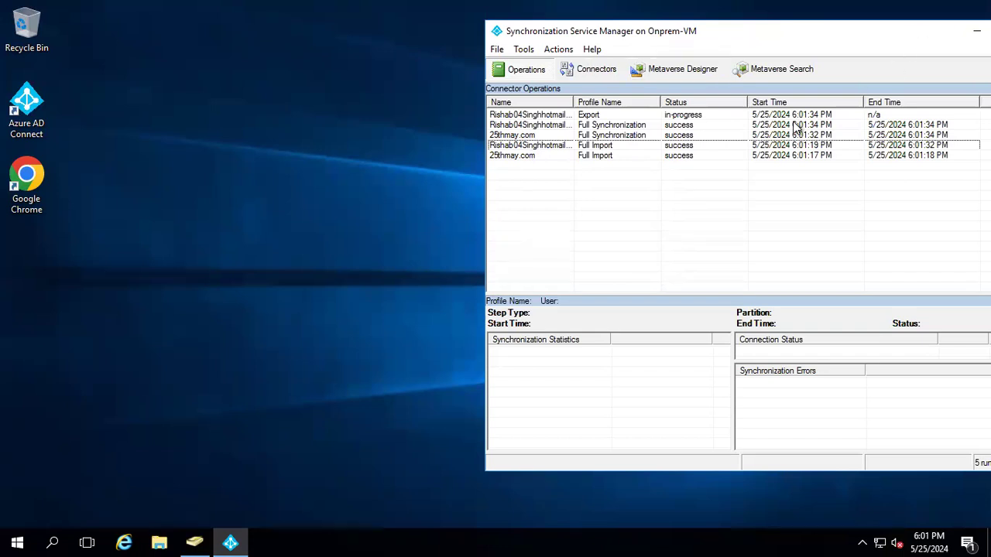
left_click_drag(914, 26, 832, 113)
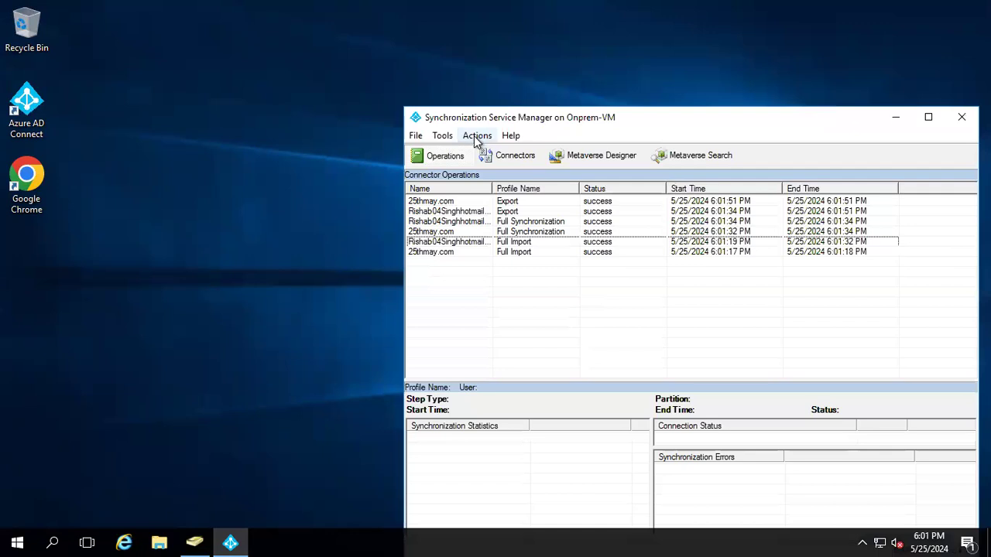
Try running a connector, selecting the 25thmay.com connector and viewing its run profiles, then close the dialog.
left_click(476, 137)
left_click(494, 192)
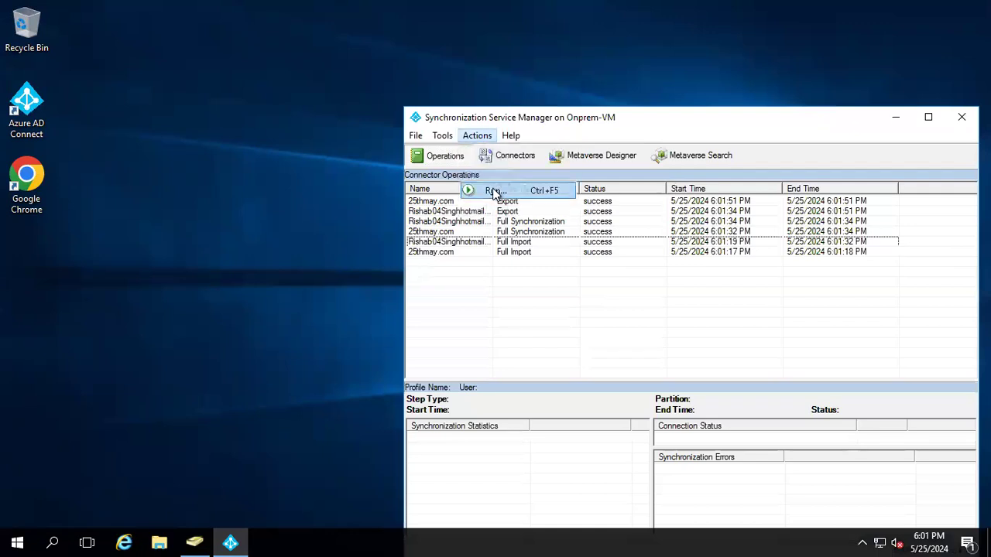
left_click(611, 238)
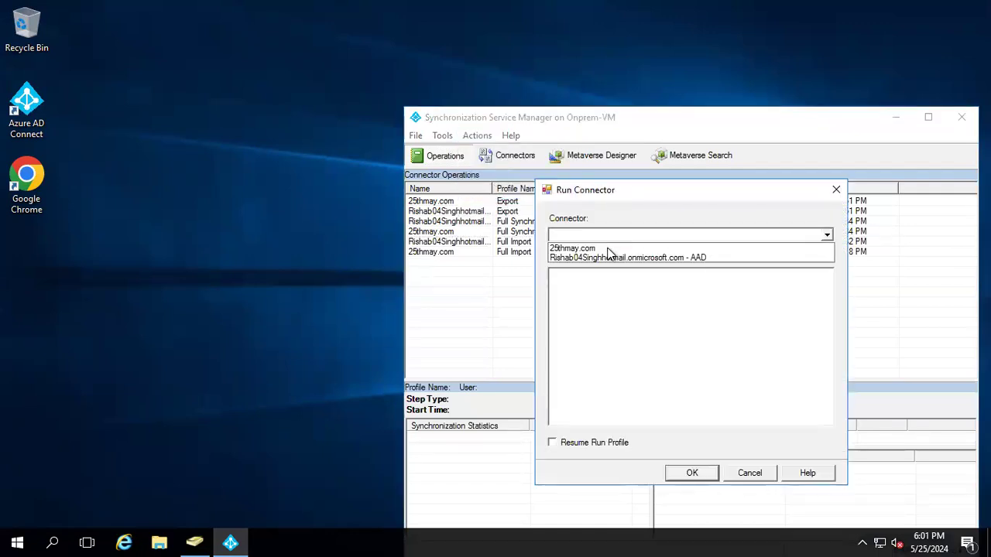
left_click(607, 250)
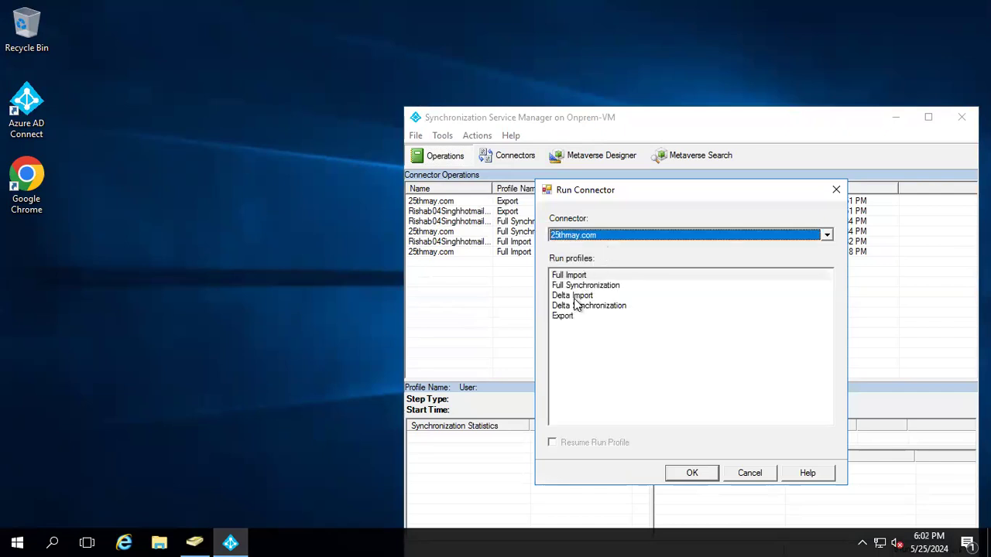
left_click(601, 237)
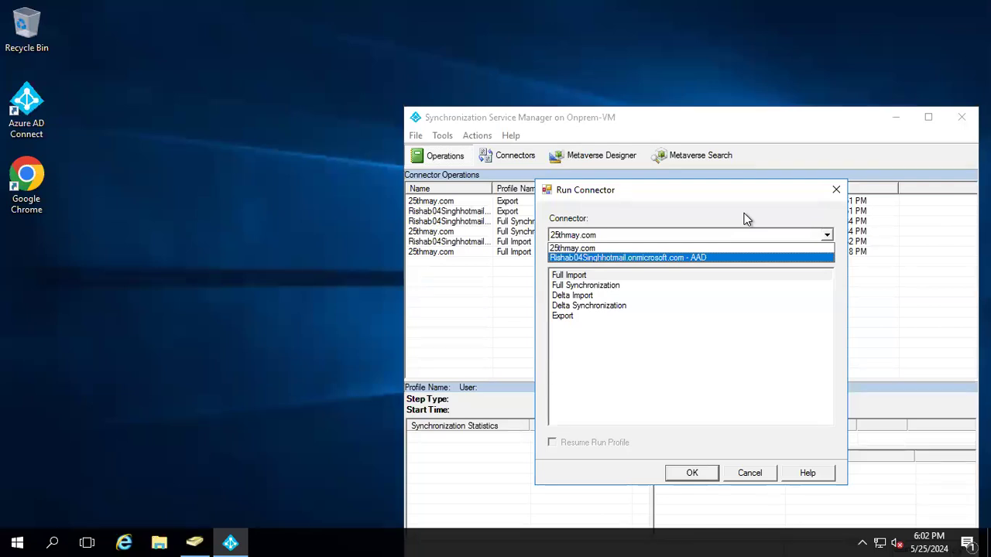
left_click(834, 191)
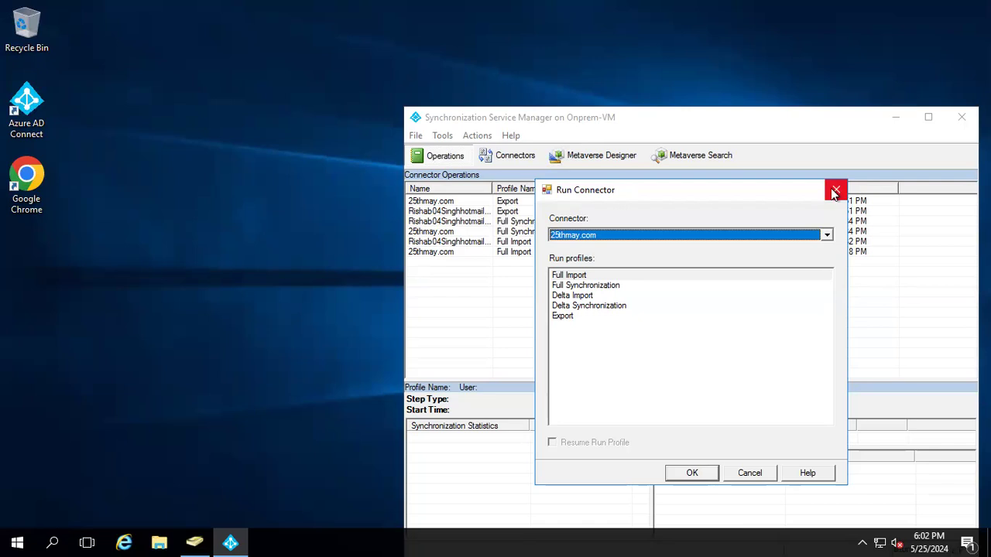
left_click(835, 191)
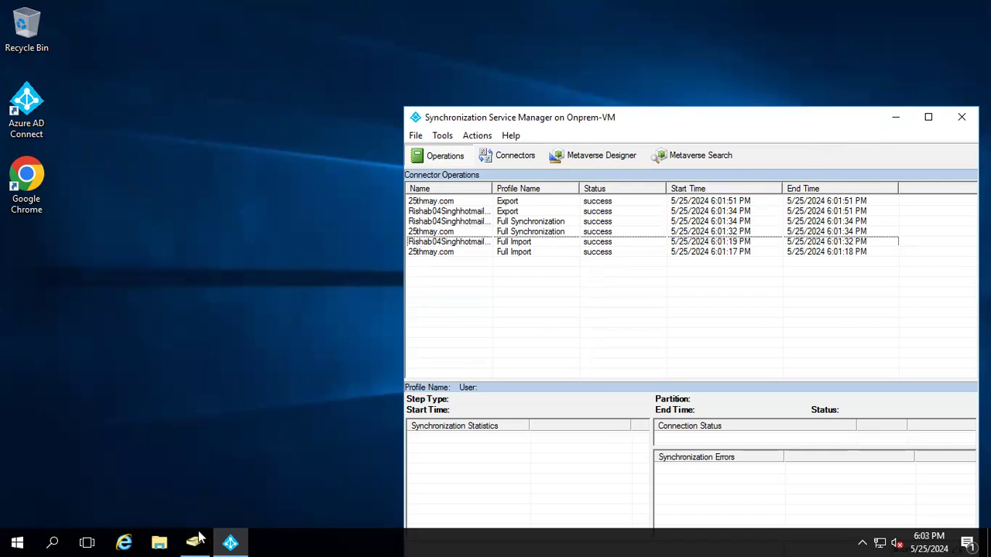
Open Active Directory Users and Computers to examine the on-prem Users container, then minimize it.
mouse_move(199, 534)
left_click(194, 484)
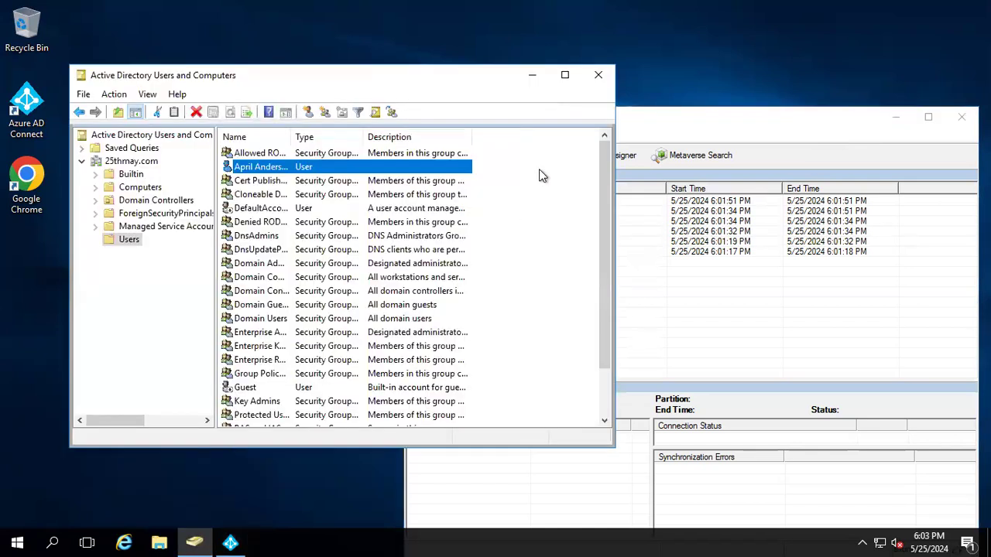
left_click(535, 75)
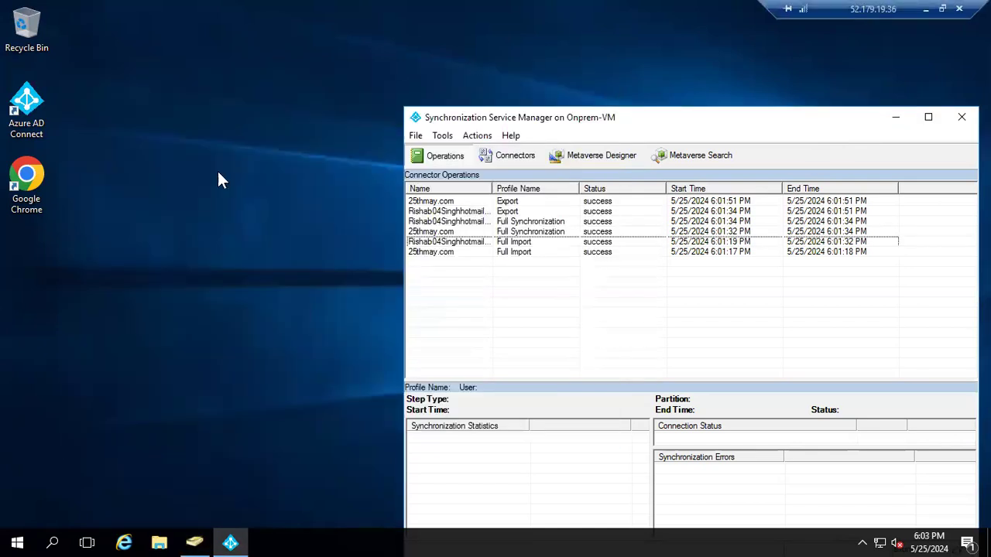
Return to the portal, open the Default Directory Users list, refresh it, and check a synced user's on-premises sync status.
left_click(926, 9)
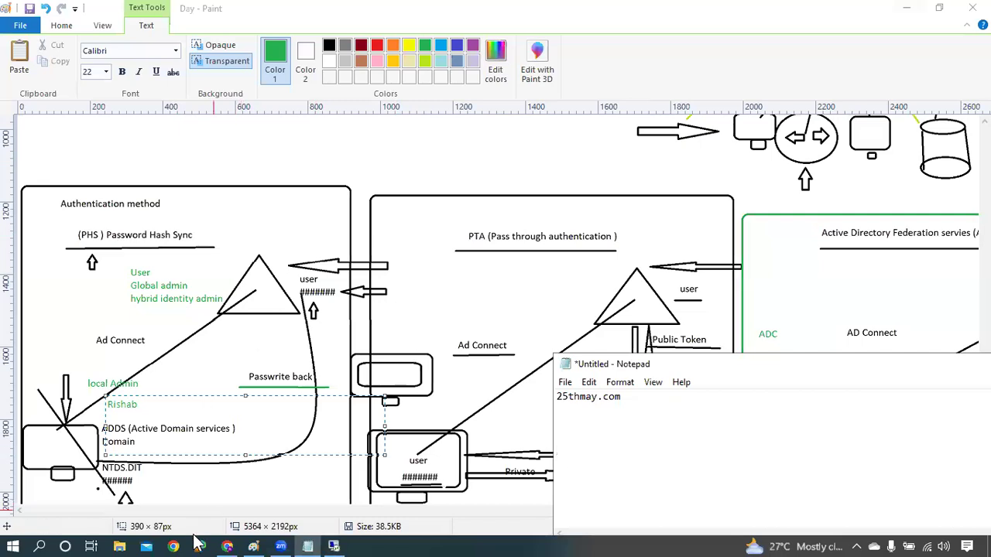
left_click(226, 546)
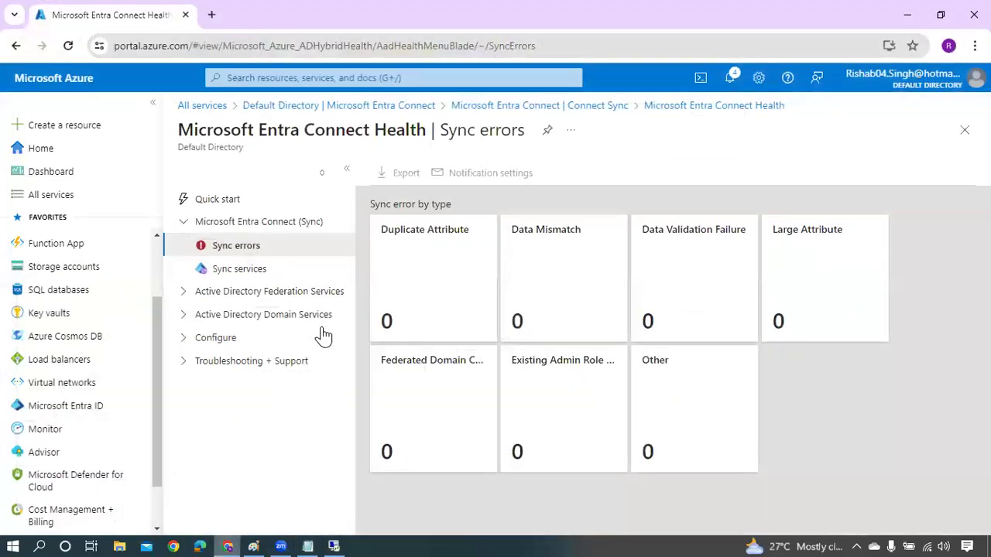
left_click(295, 109)
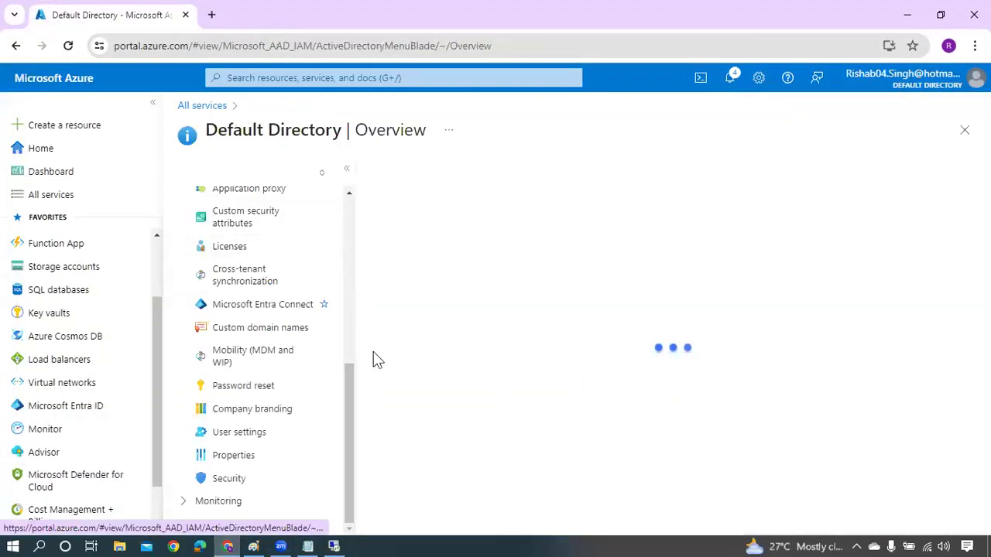
scroll(270, 277, "up", 10)
left_click(236, 294)
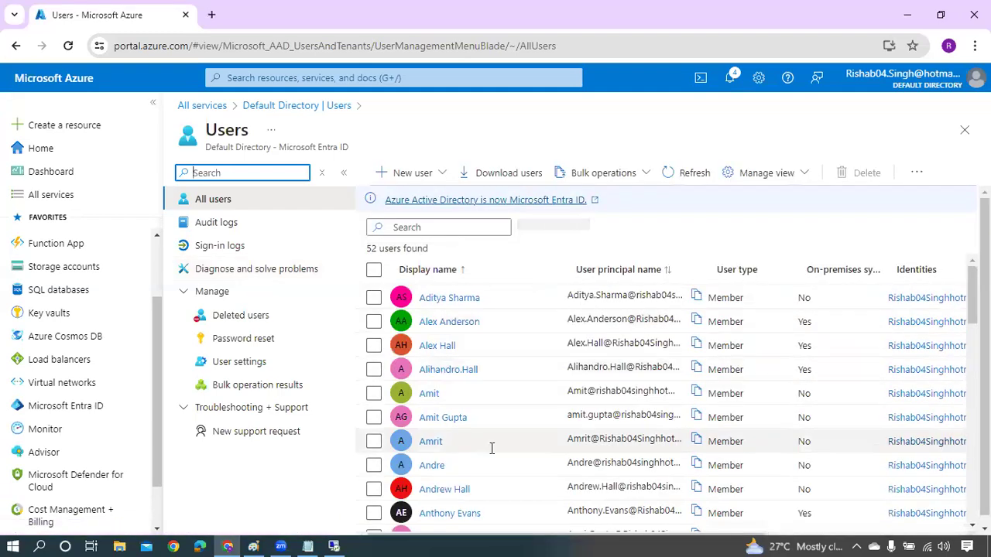
left_click(676, 184)
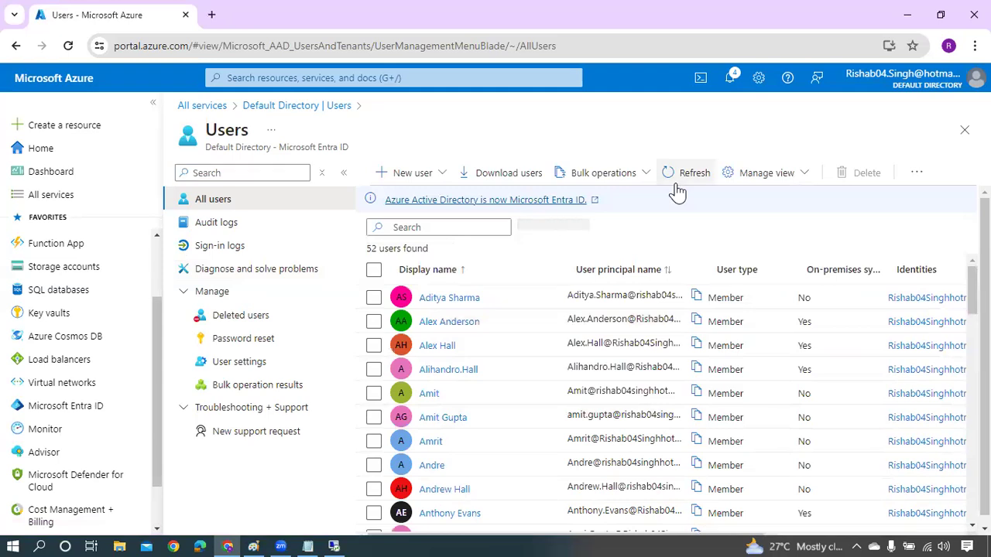
left_click(685, 178)
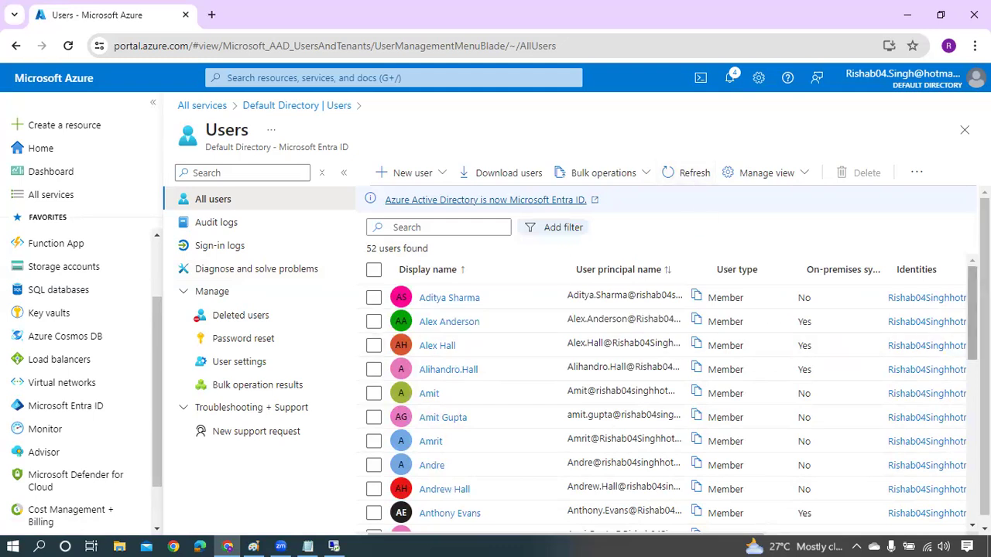
scroll(911, 405, "down", 2)
left_click_drag(419, 460, 816, 460)
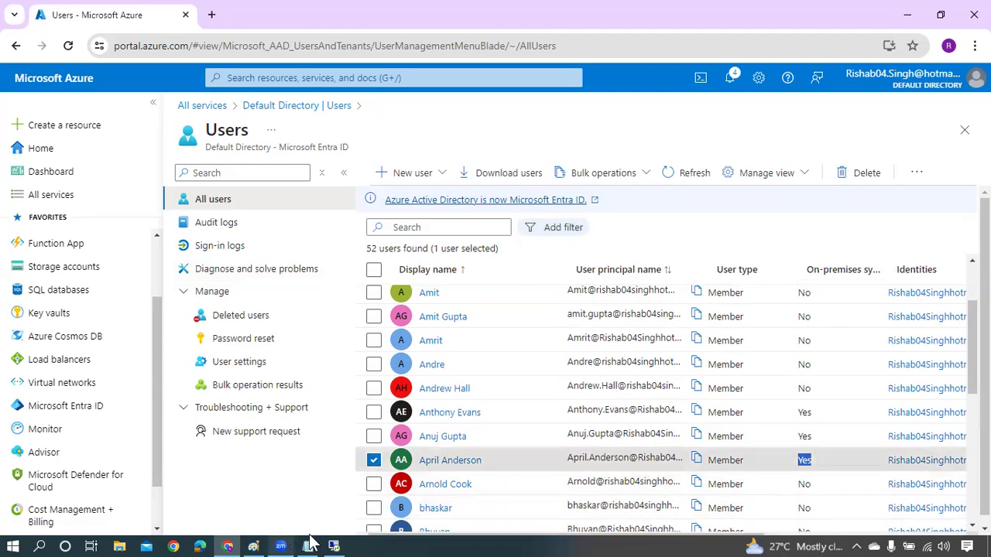
Switch to the VM, close the Synchronization Service Manager, relaunch Azure AD Connect and choose Configure.
left_click(335, 544)
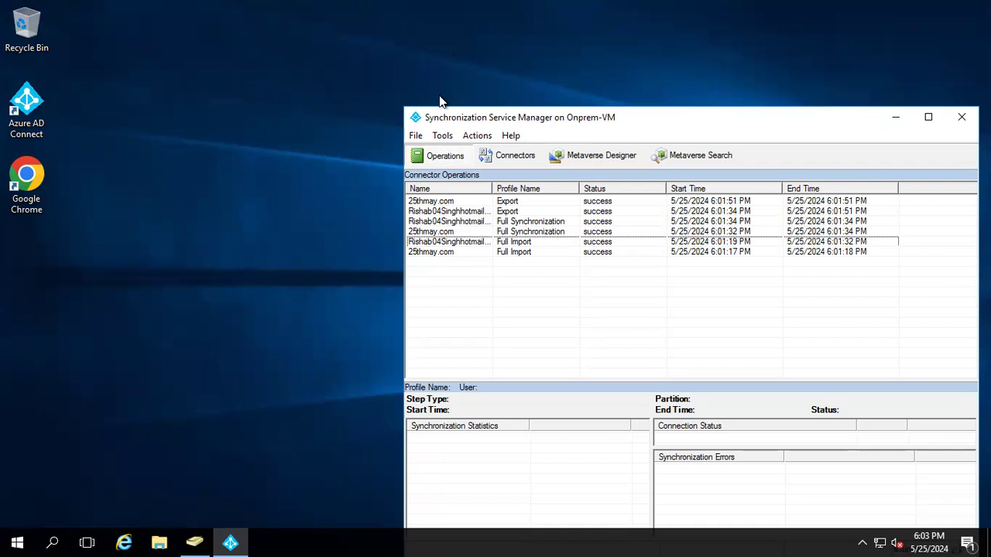
left_click(18, 541)
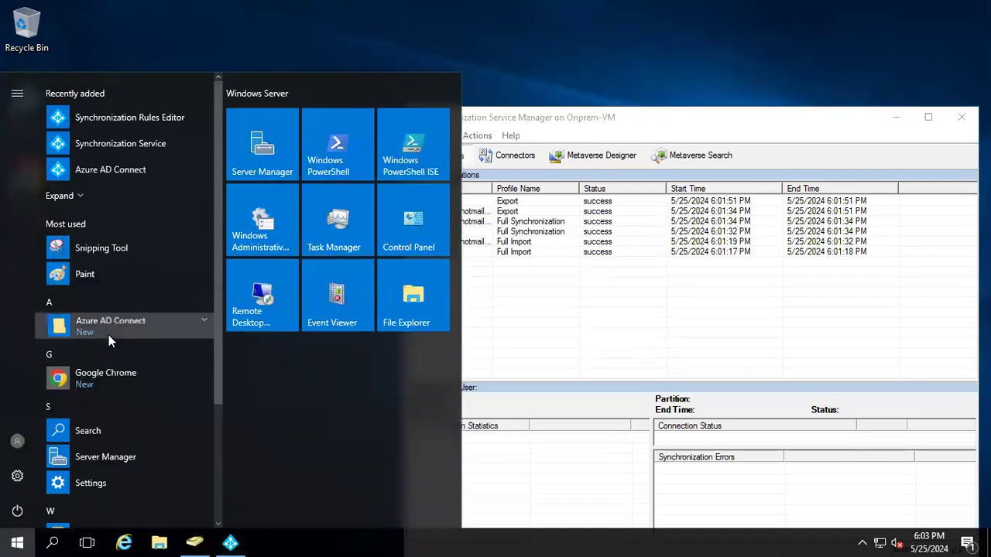
left_click(108, 332)
left_click(109, 351)
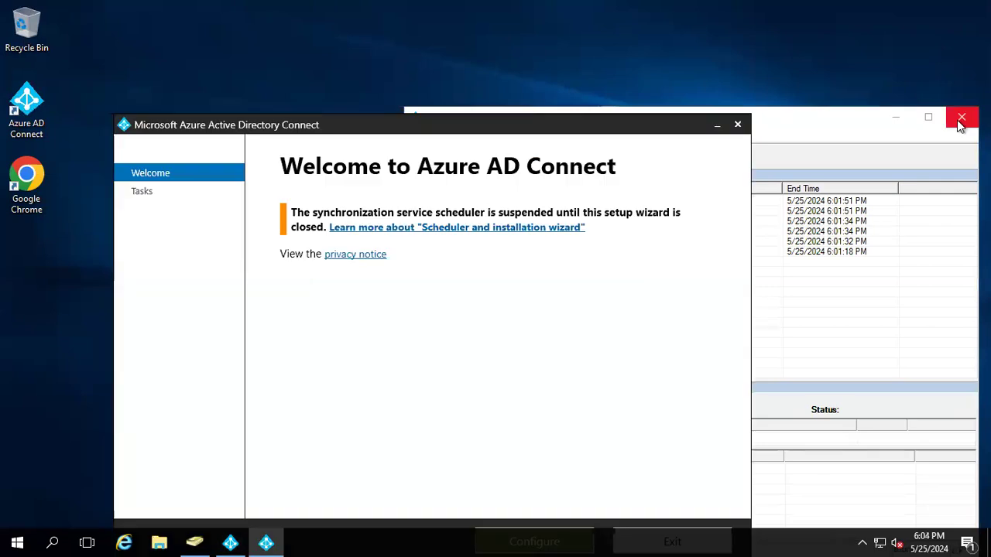
left_click(960, 120)
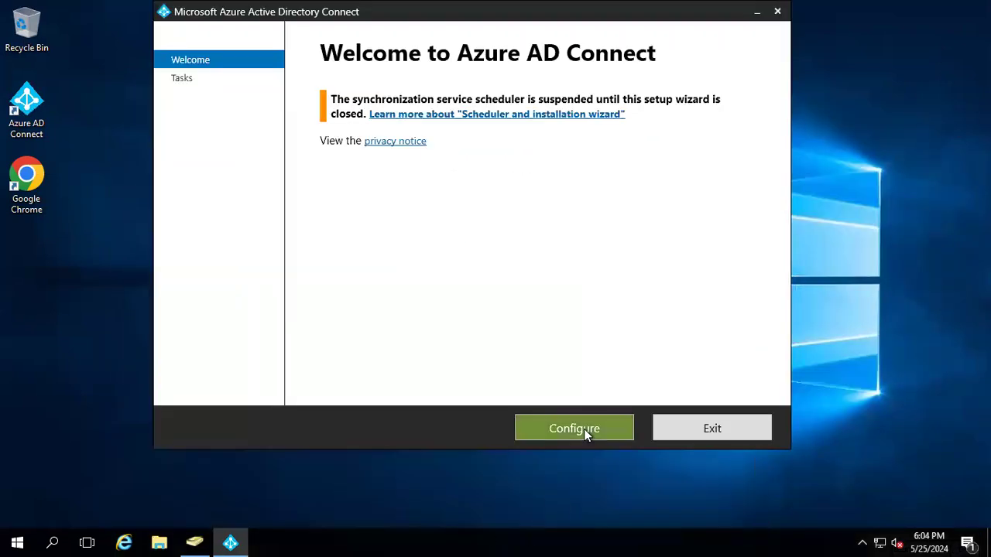
left_click(583, 429)
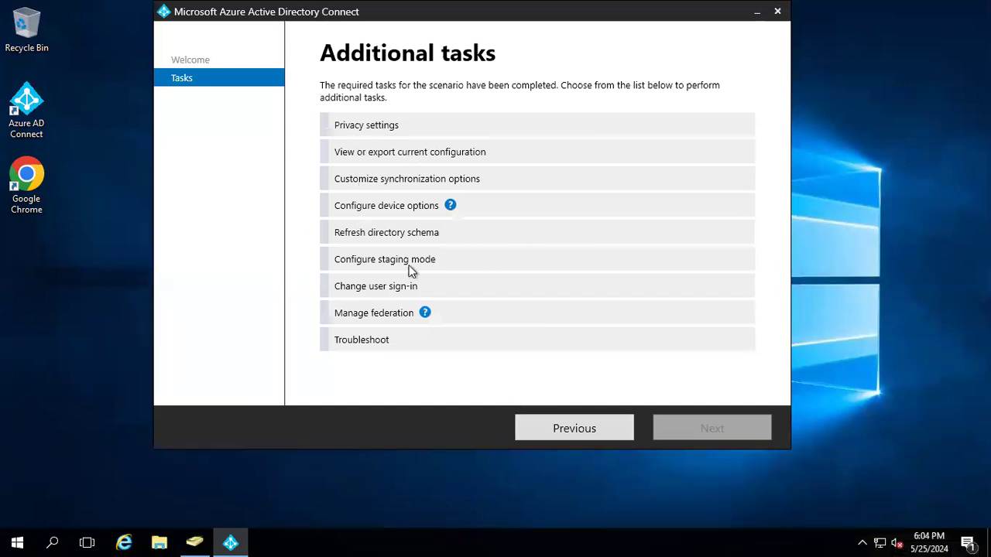
Review the current Azure AD Connect configuration summary, then return to the additional tasks list.
left_click(345, 158)
left_click(710, 426)
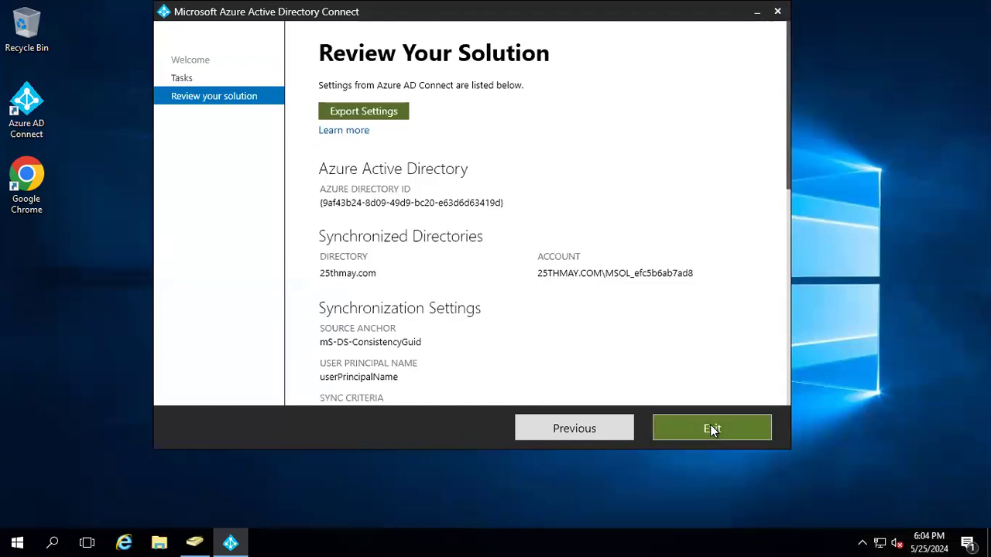
left_click(567, 432)
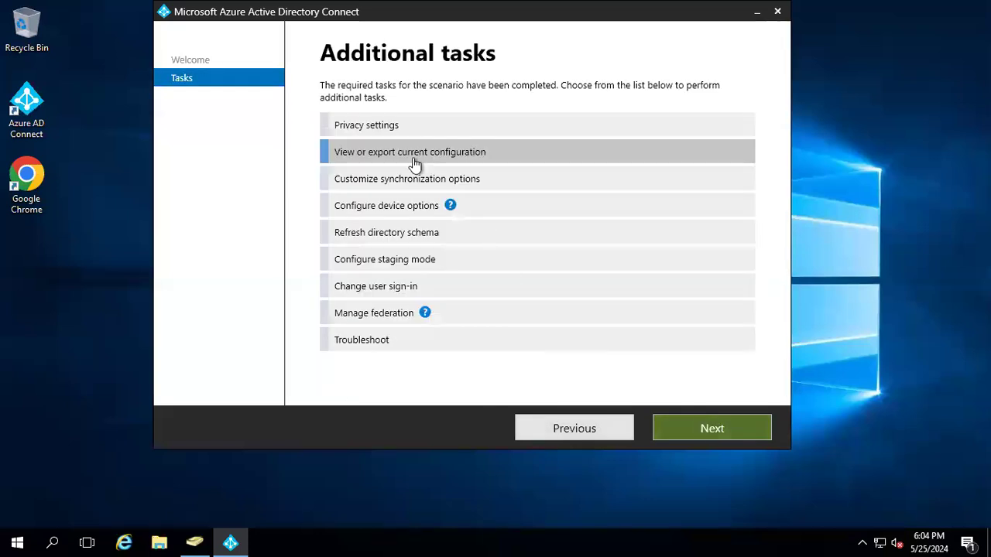
Choose Customize synchronization options from the additional tasks and continue to the Azure AD sign-in page.
left_click(369, 130)
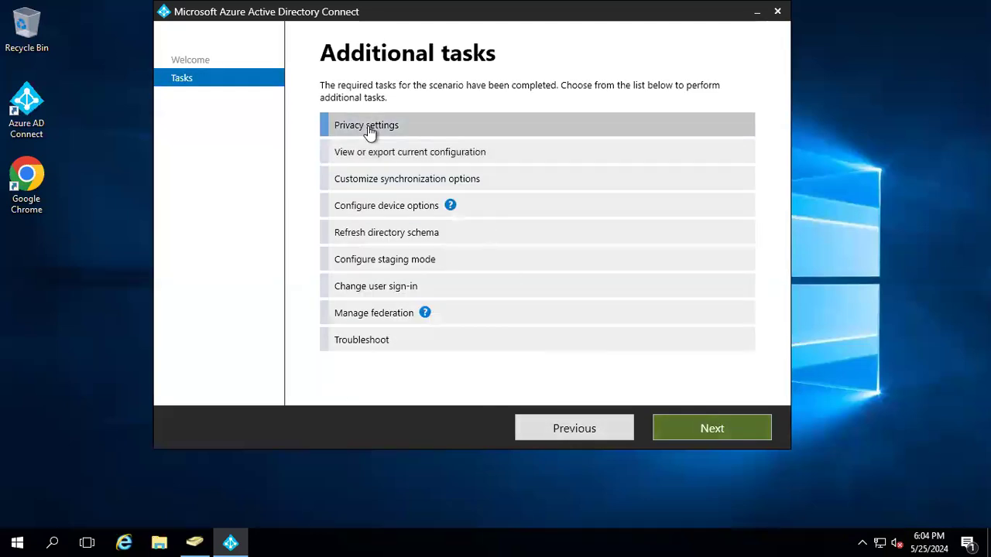
left_click(358, 213)
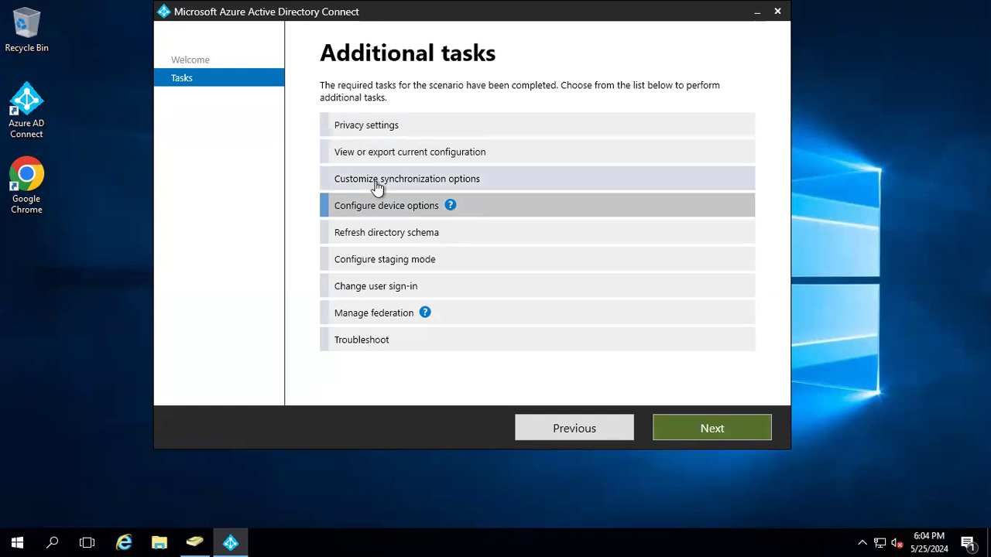
left_click(375, 184)
left_click(700, 427)
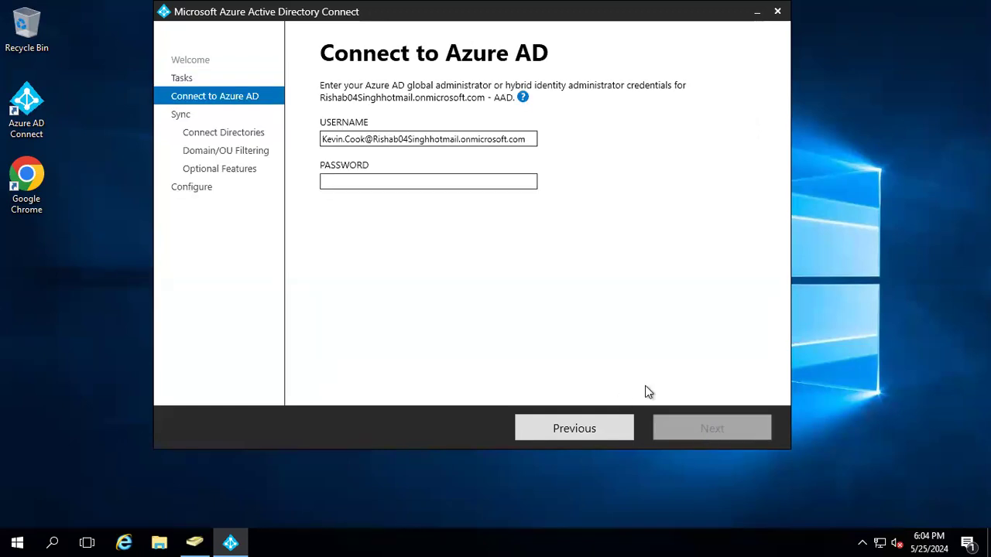
Enter the Azure AD administrator account password, start the sign-in, and cancel the Microsoft sign-in dialog.
left_click(351, 187)
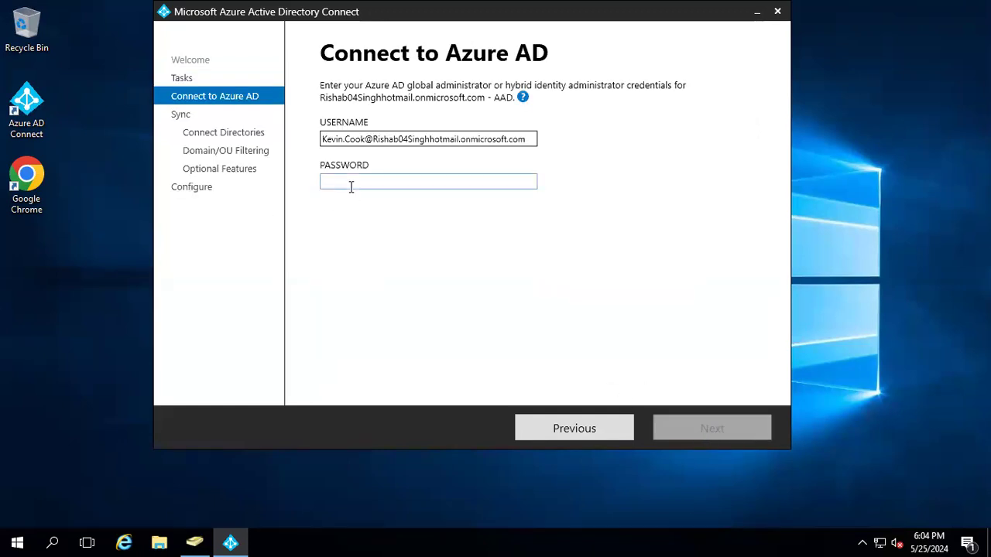
type("*************")
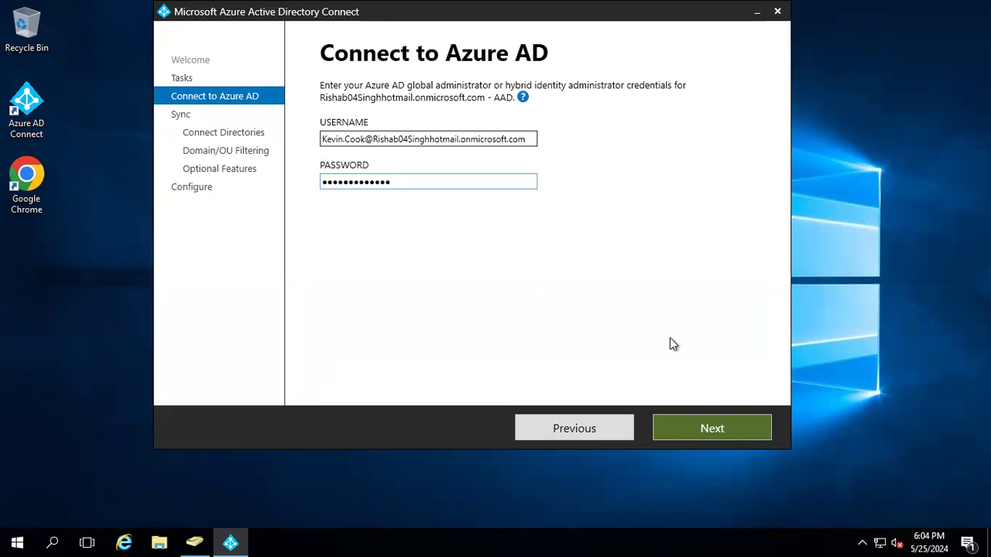
left_click(766, 431)
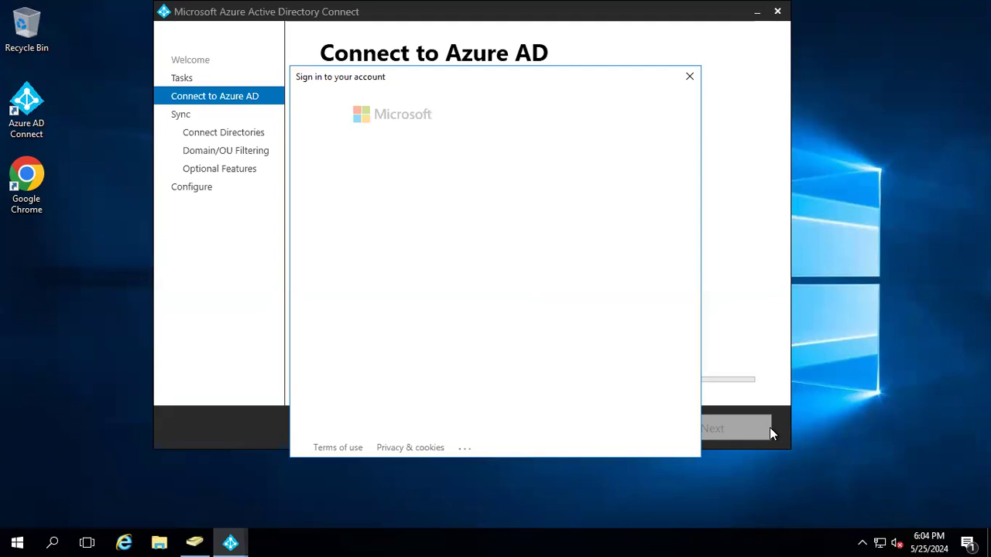
left_click(689, 77)
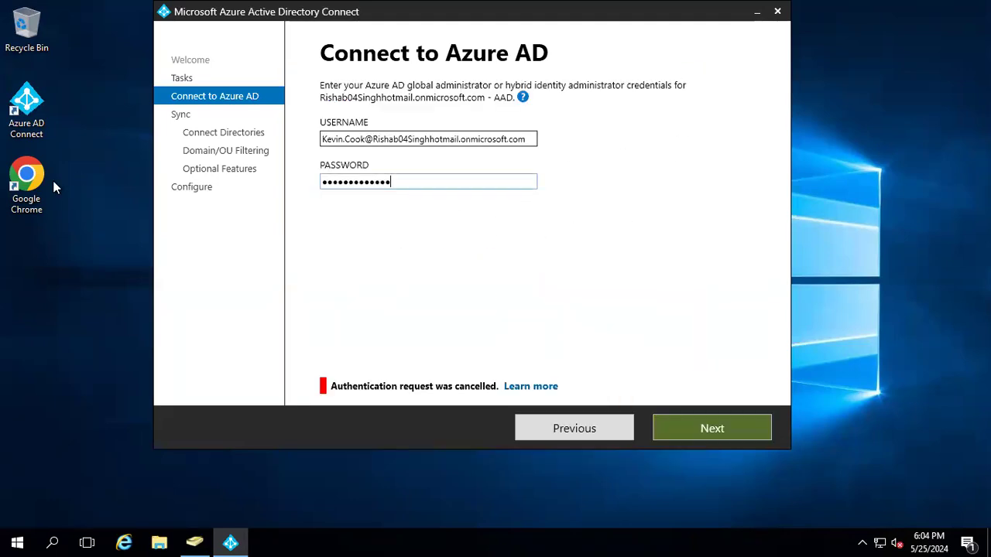
Retype and clear the password field, then move the Azure AD Connect wizard and close it.
type("*****")
key("BackSpace")
key("BackSpace")
key("BackSpace")
key("BackSpace")
key("BackSpace")
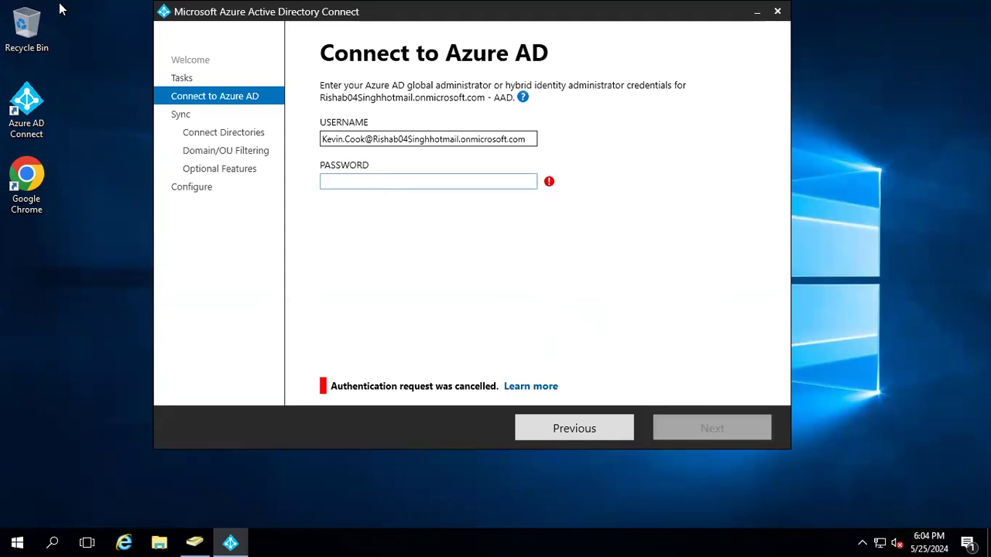
left_click_drag(649, 19, 671, 50)
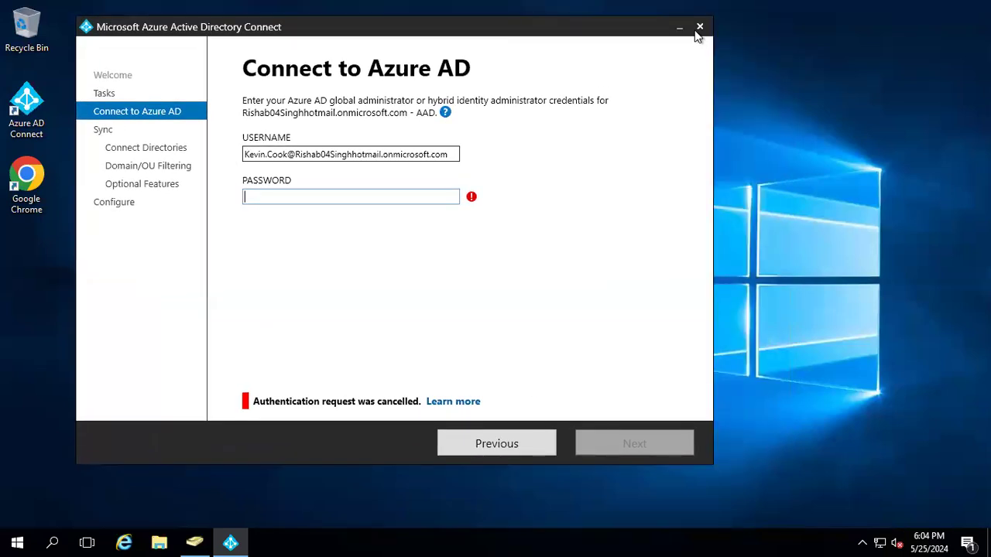
left_click(697, 29)
Switch to Paint and scroll the authentication method diagram across to the PTA and ADFS sections.
mouse_move(933, 25)
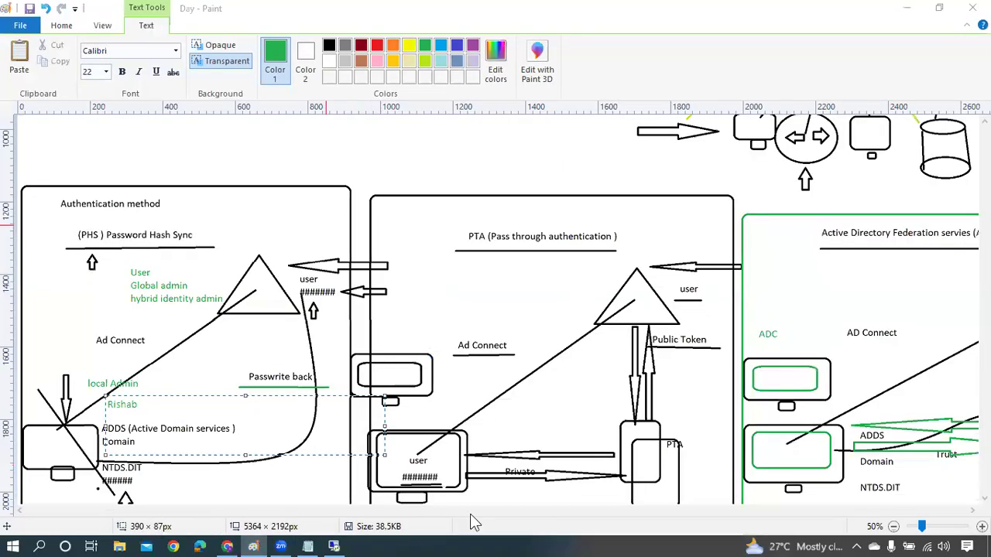
left_click_drag(455, 512, 523, 517)
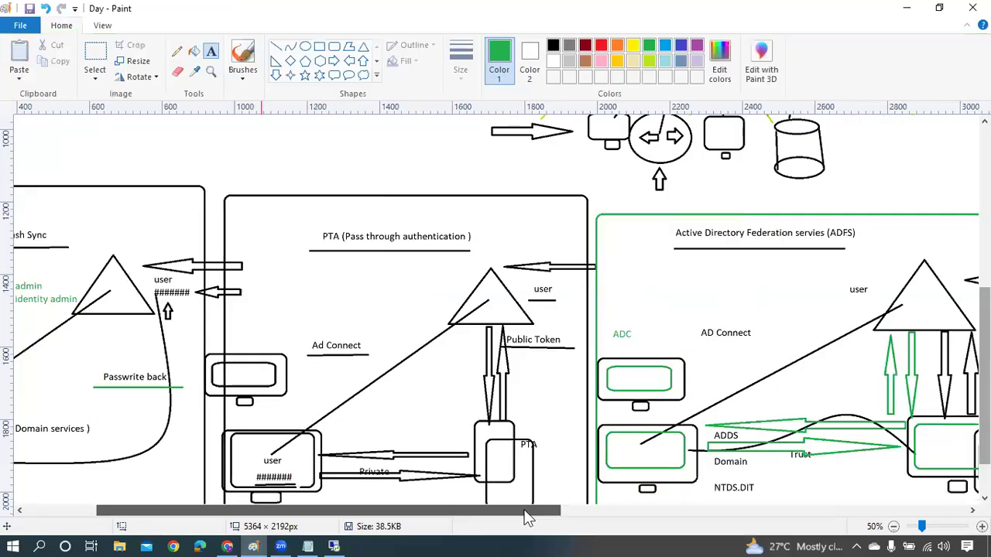